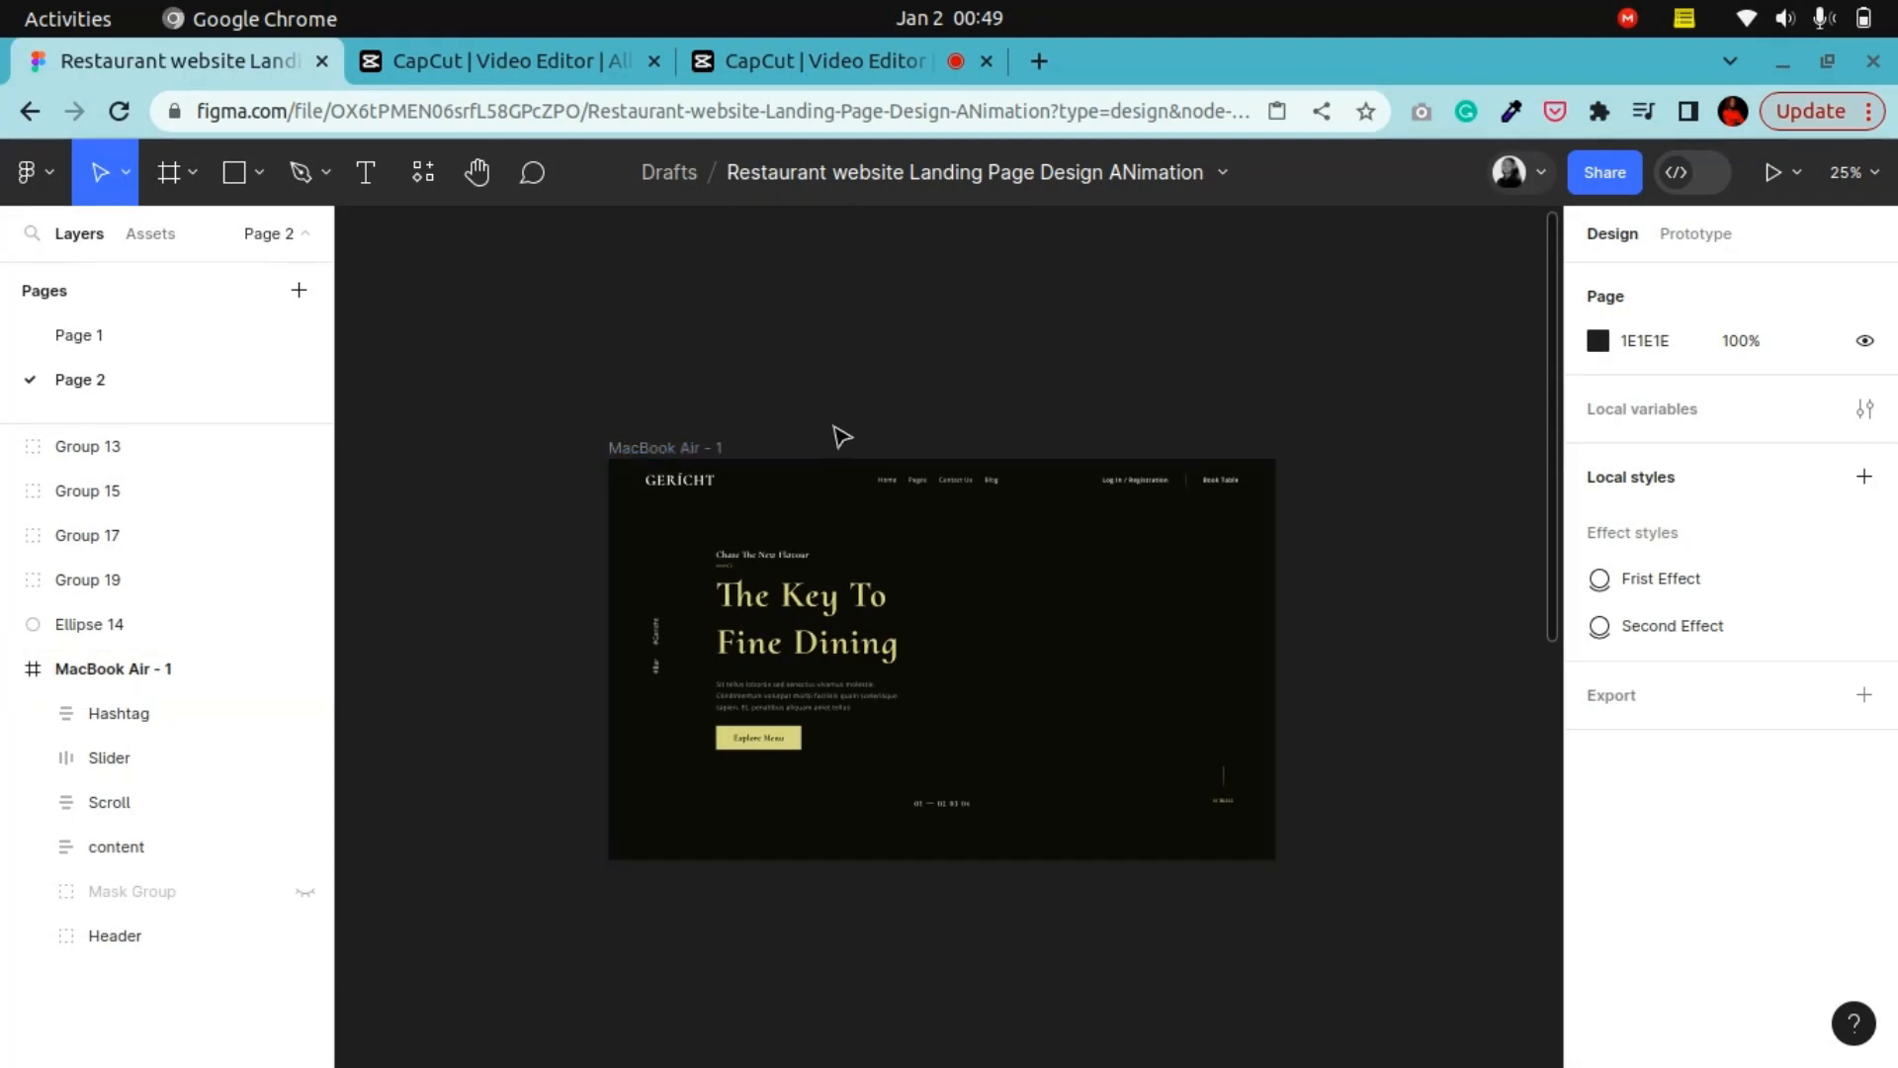
Check the size of the MacBook Air - 1 frame and view the available desktop frame presets
click(692, 448)
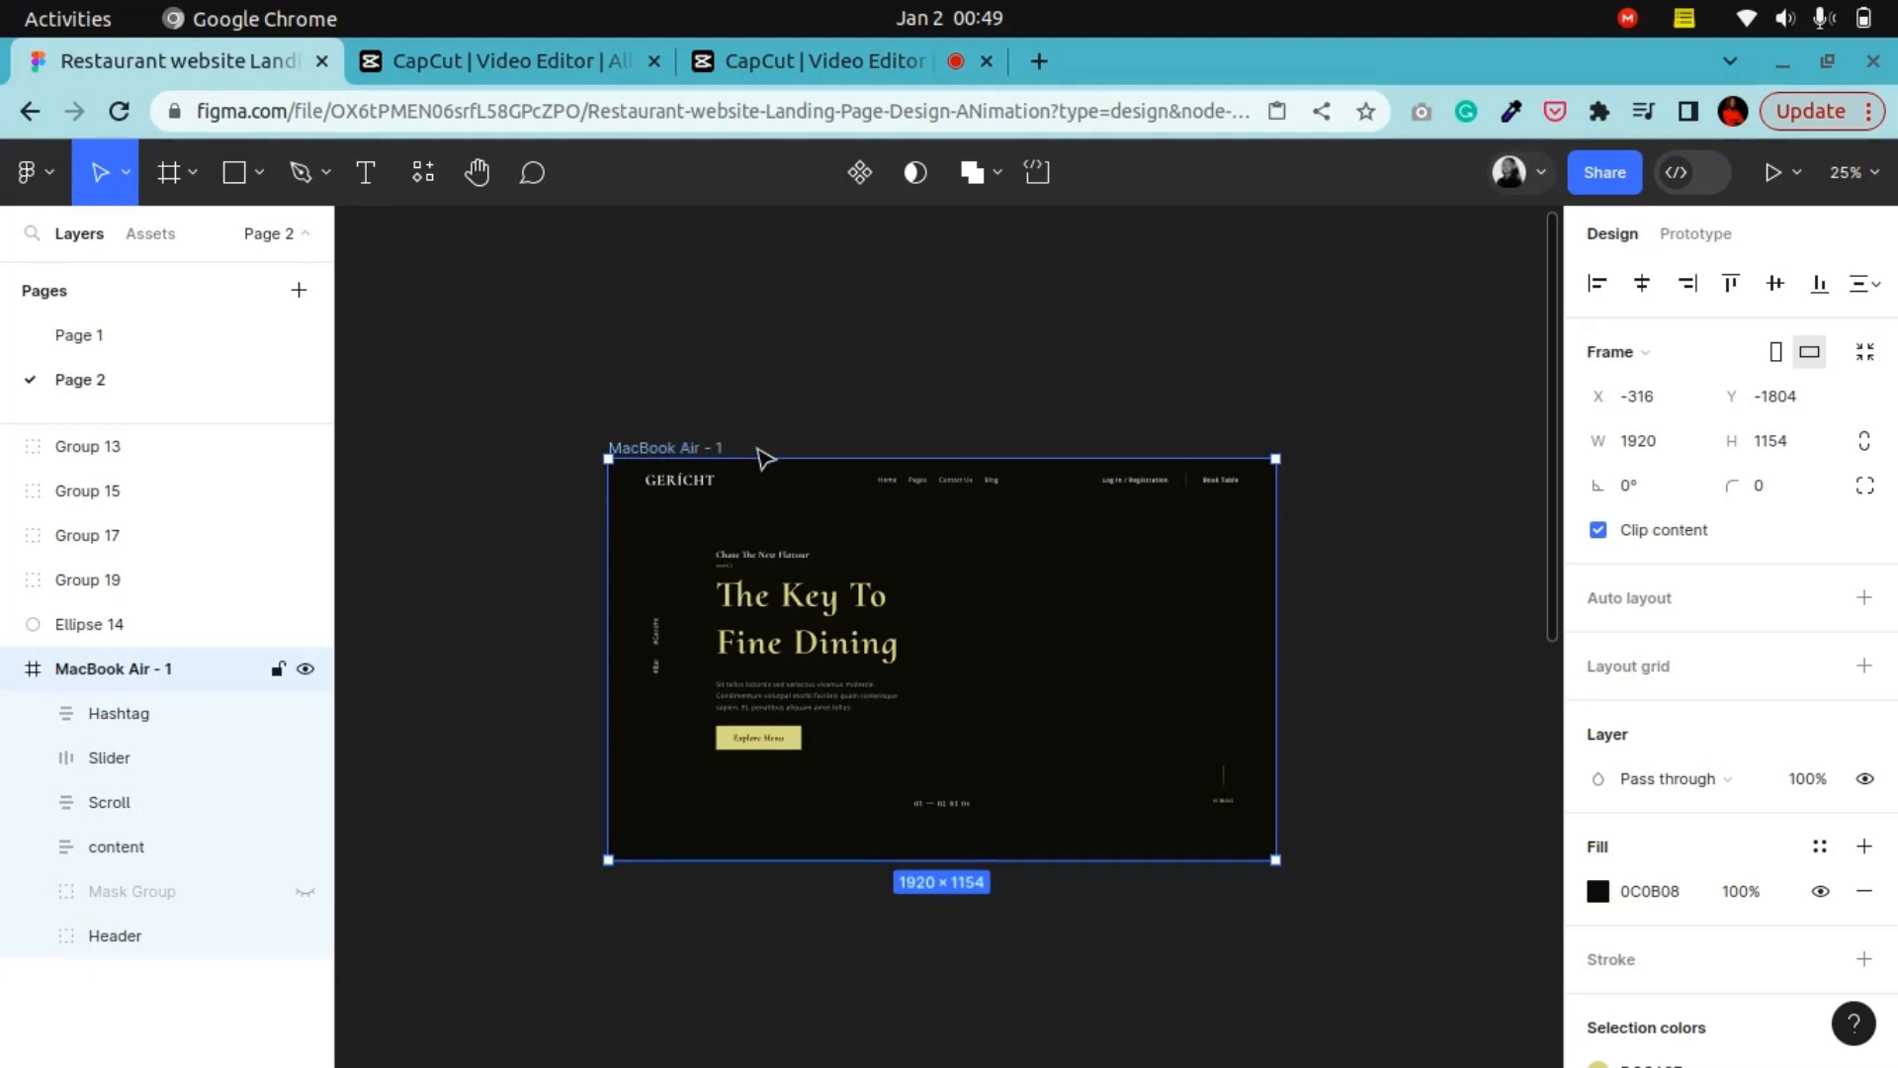
key(plus)
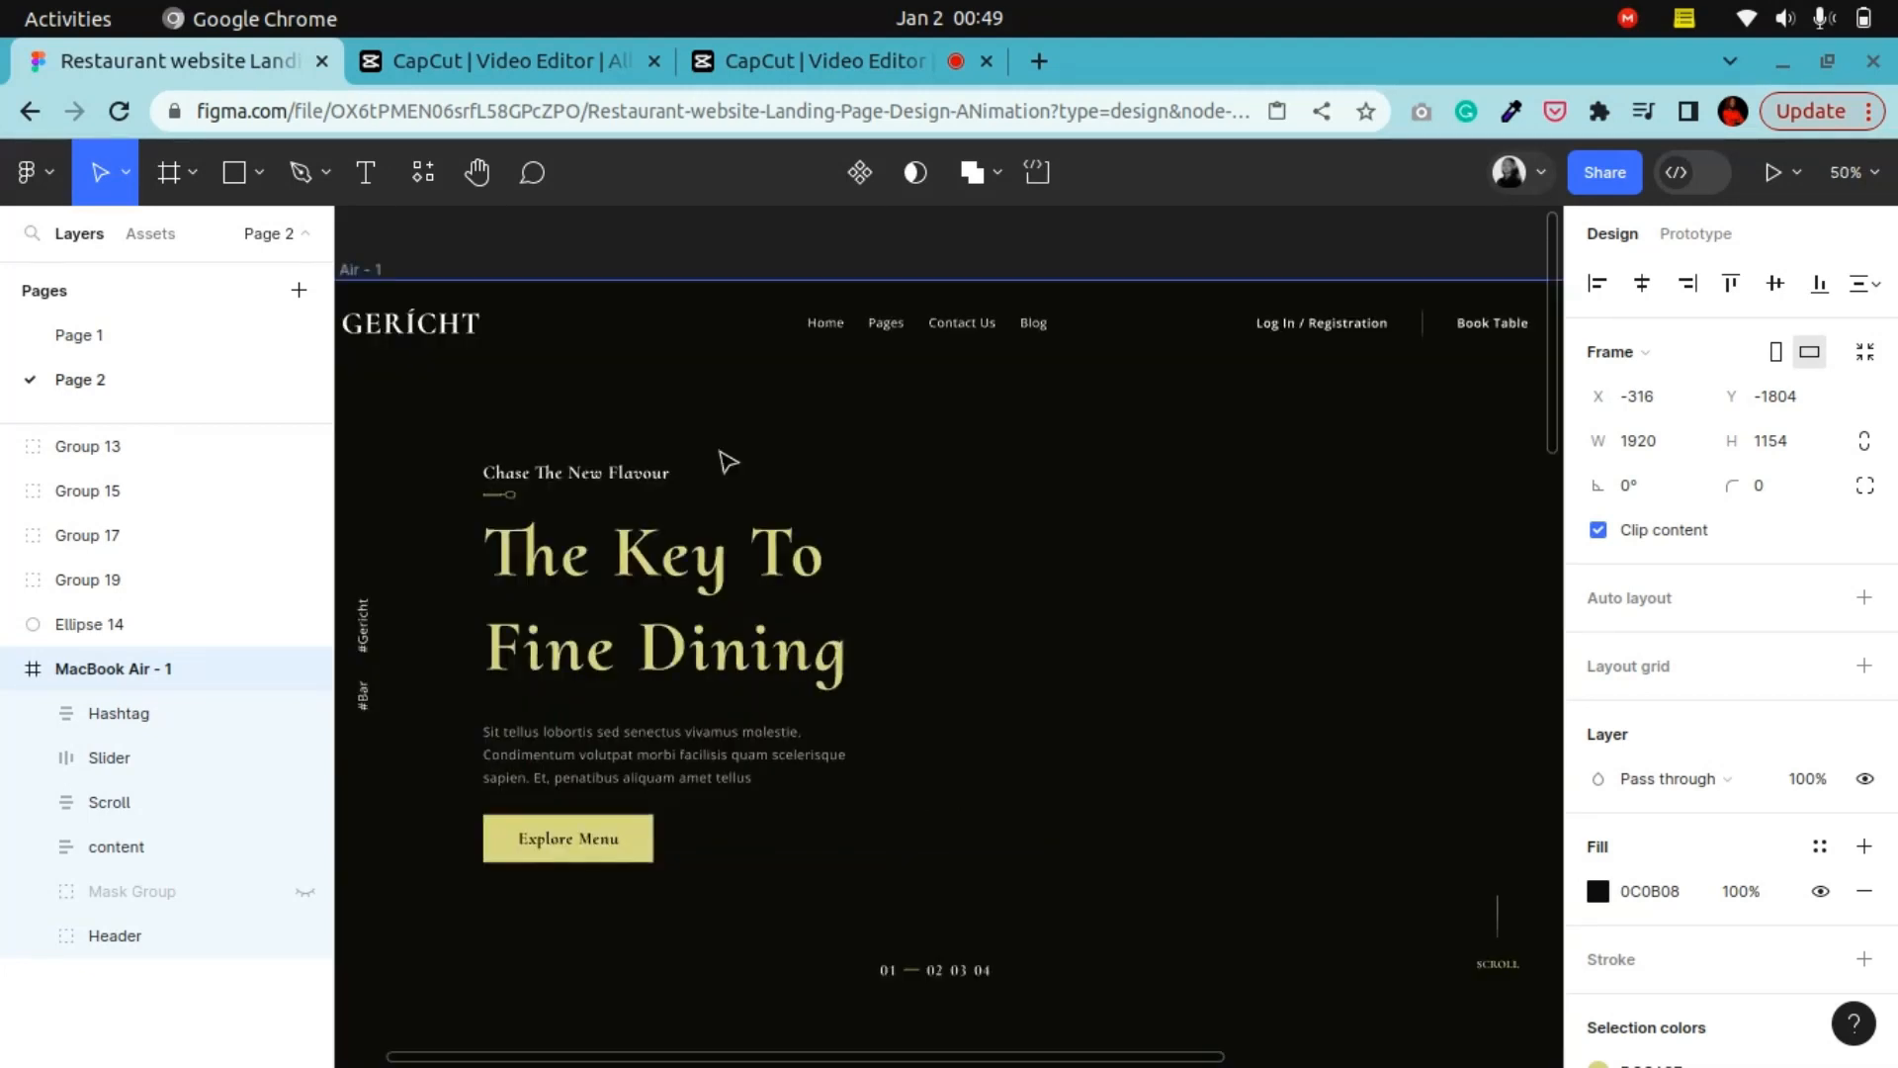
click(170, 170)
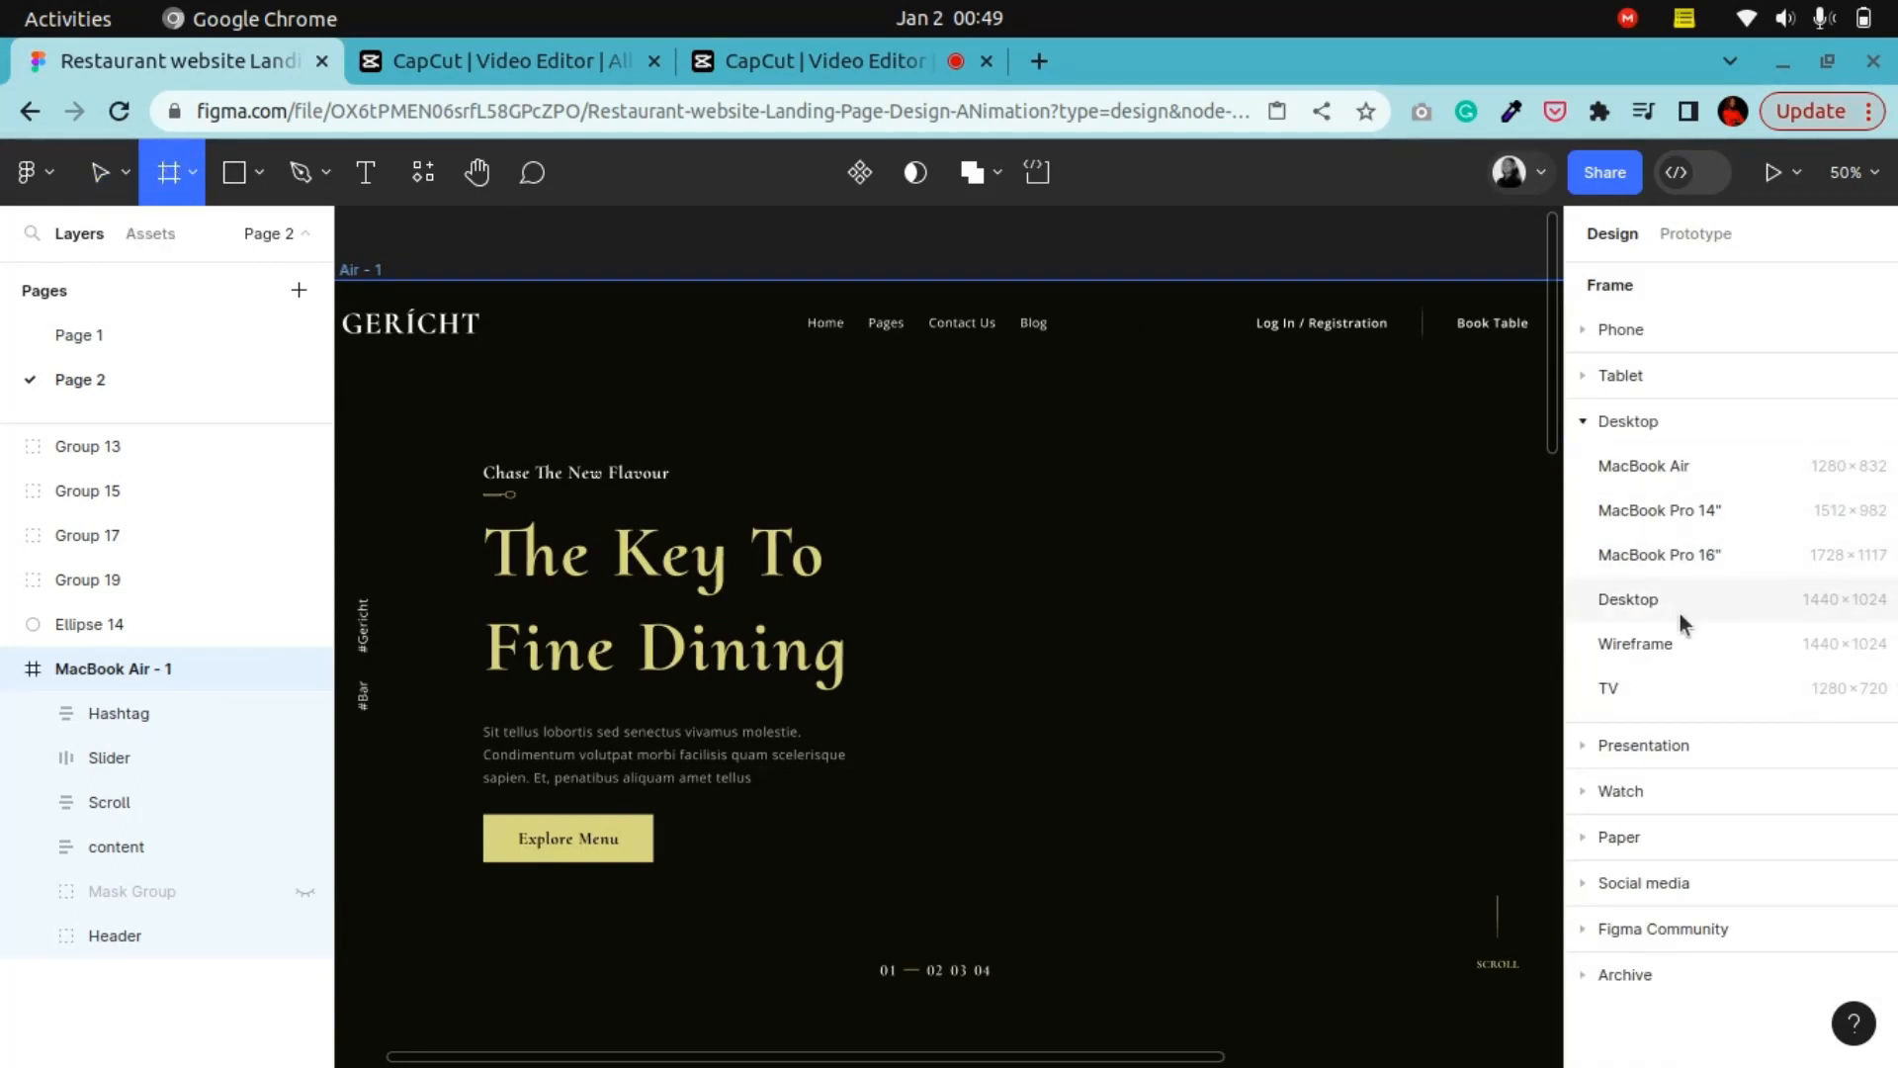
key(minus)
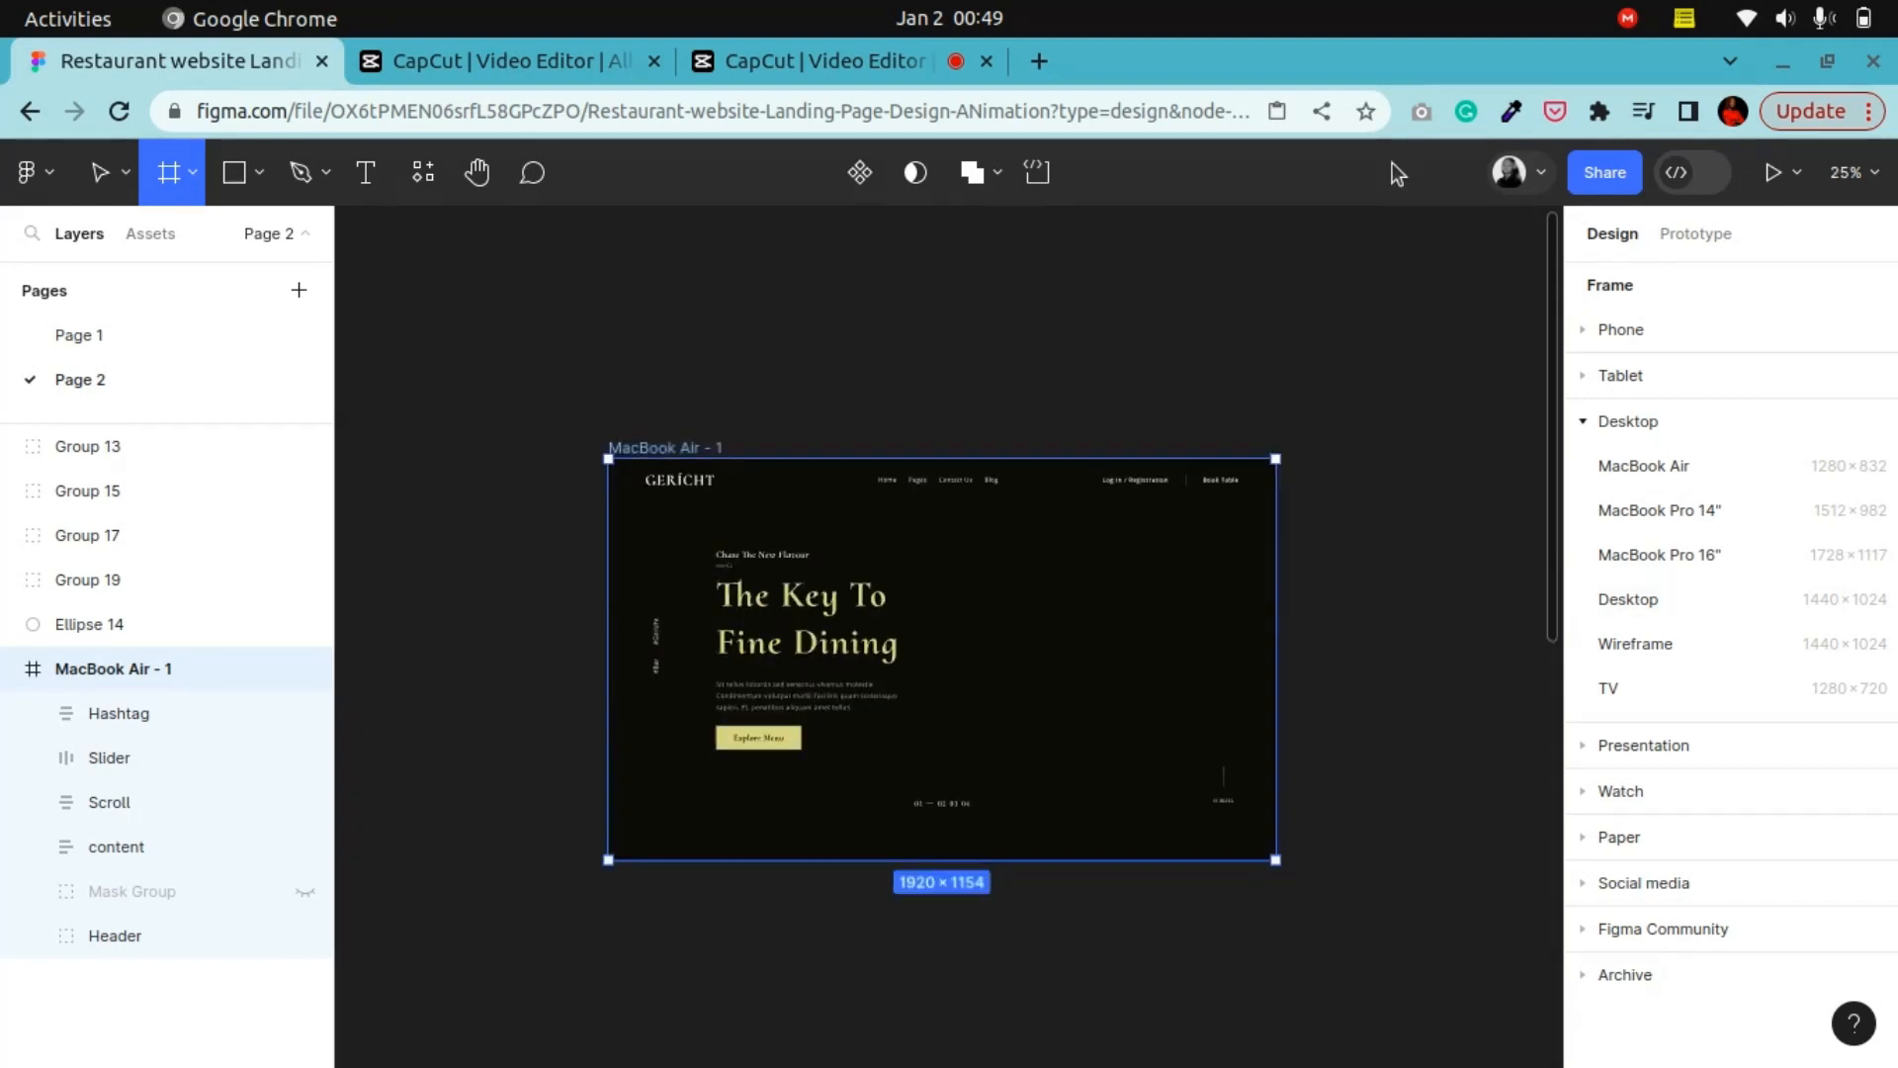
click(100, 172)
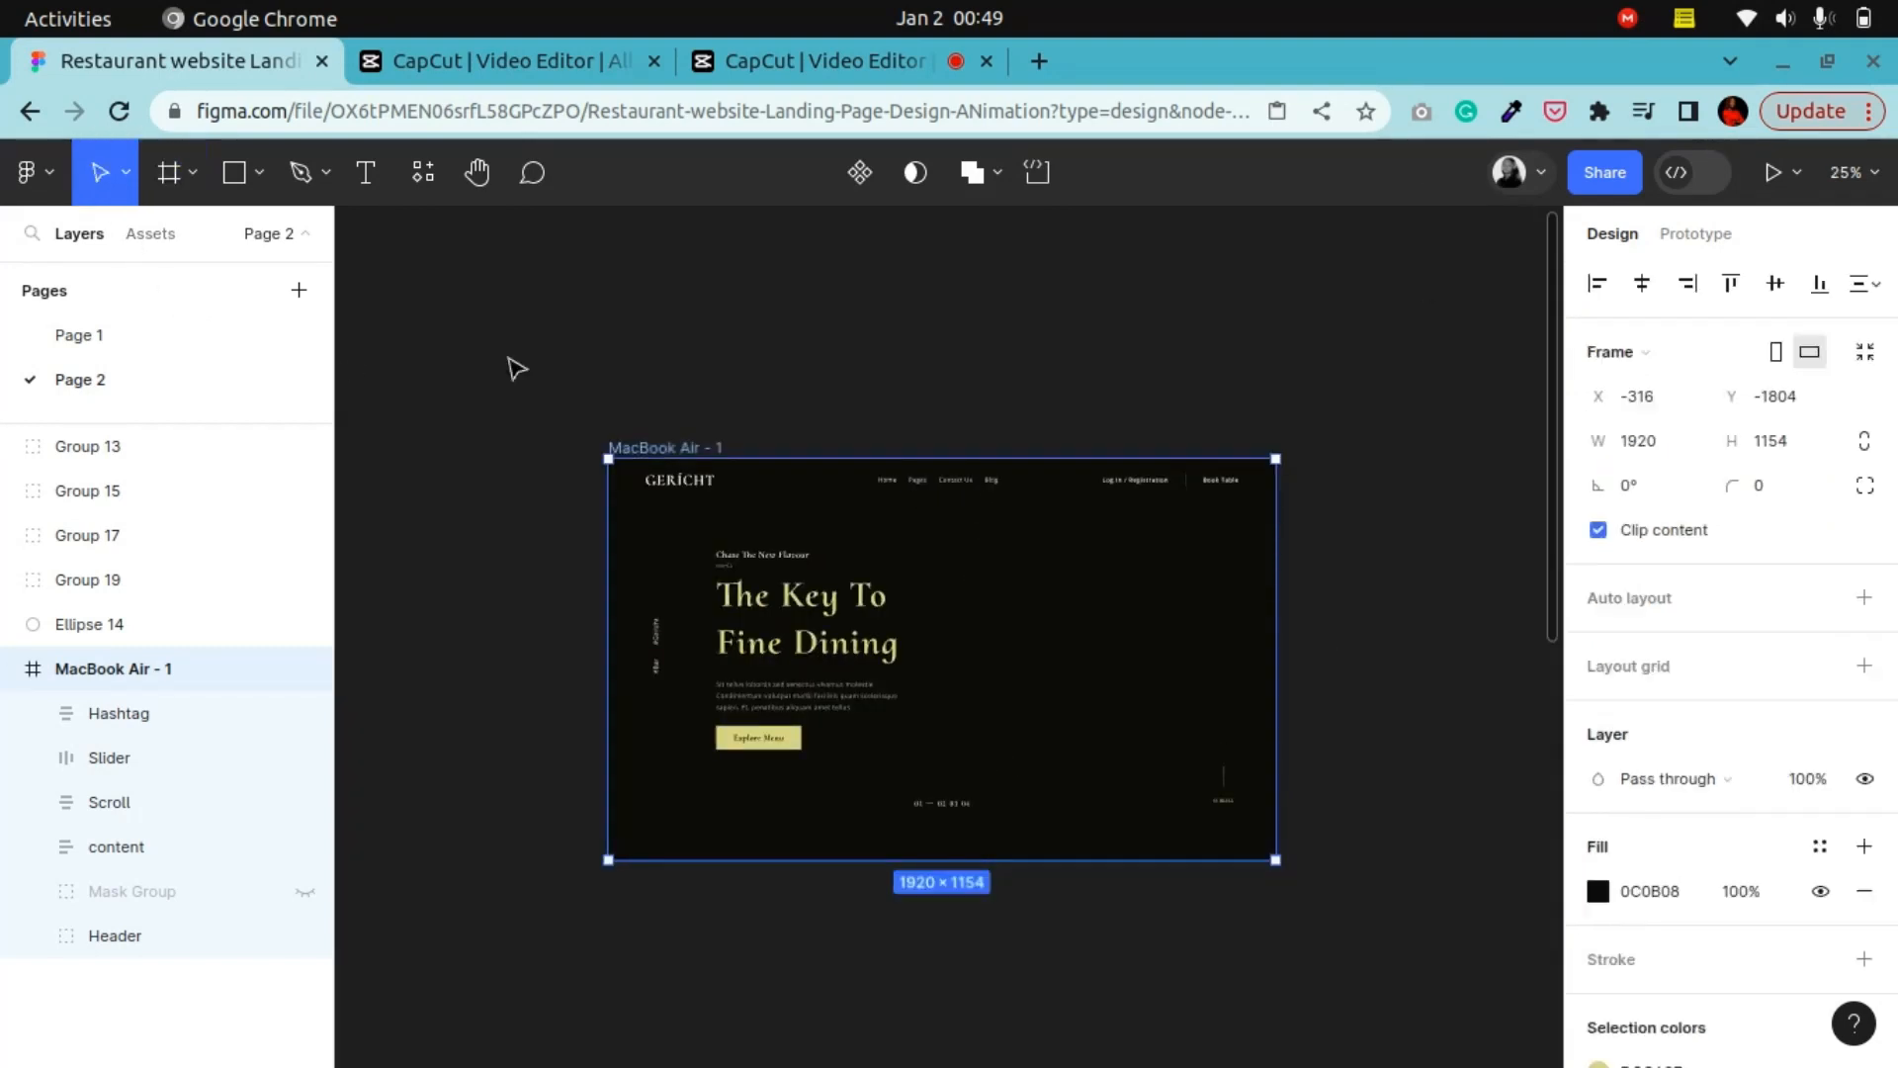
Inspect the frame's Header, content, Slider, Scroll and Hashtag layers one after another
click(918, 492)
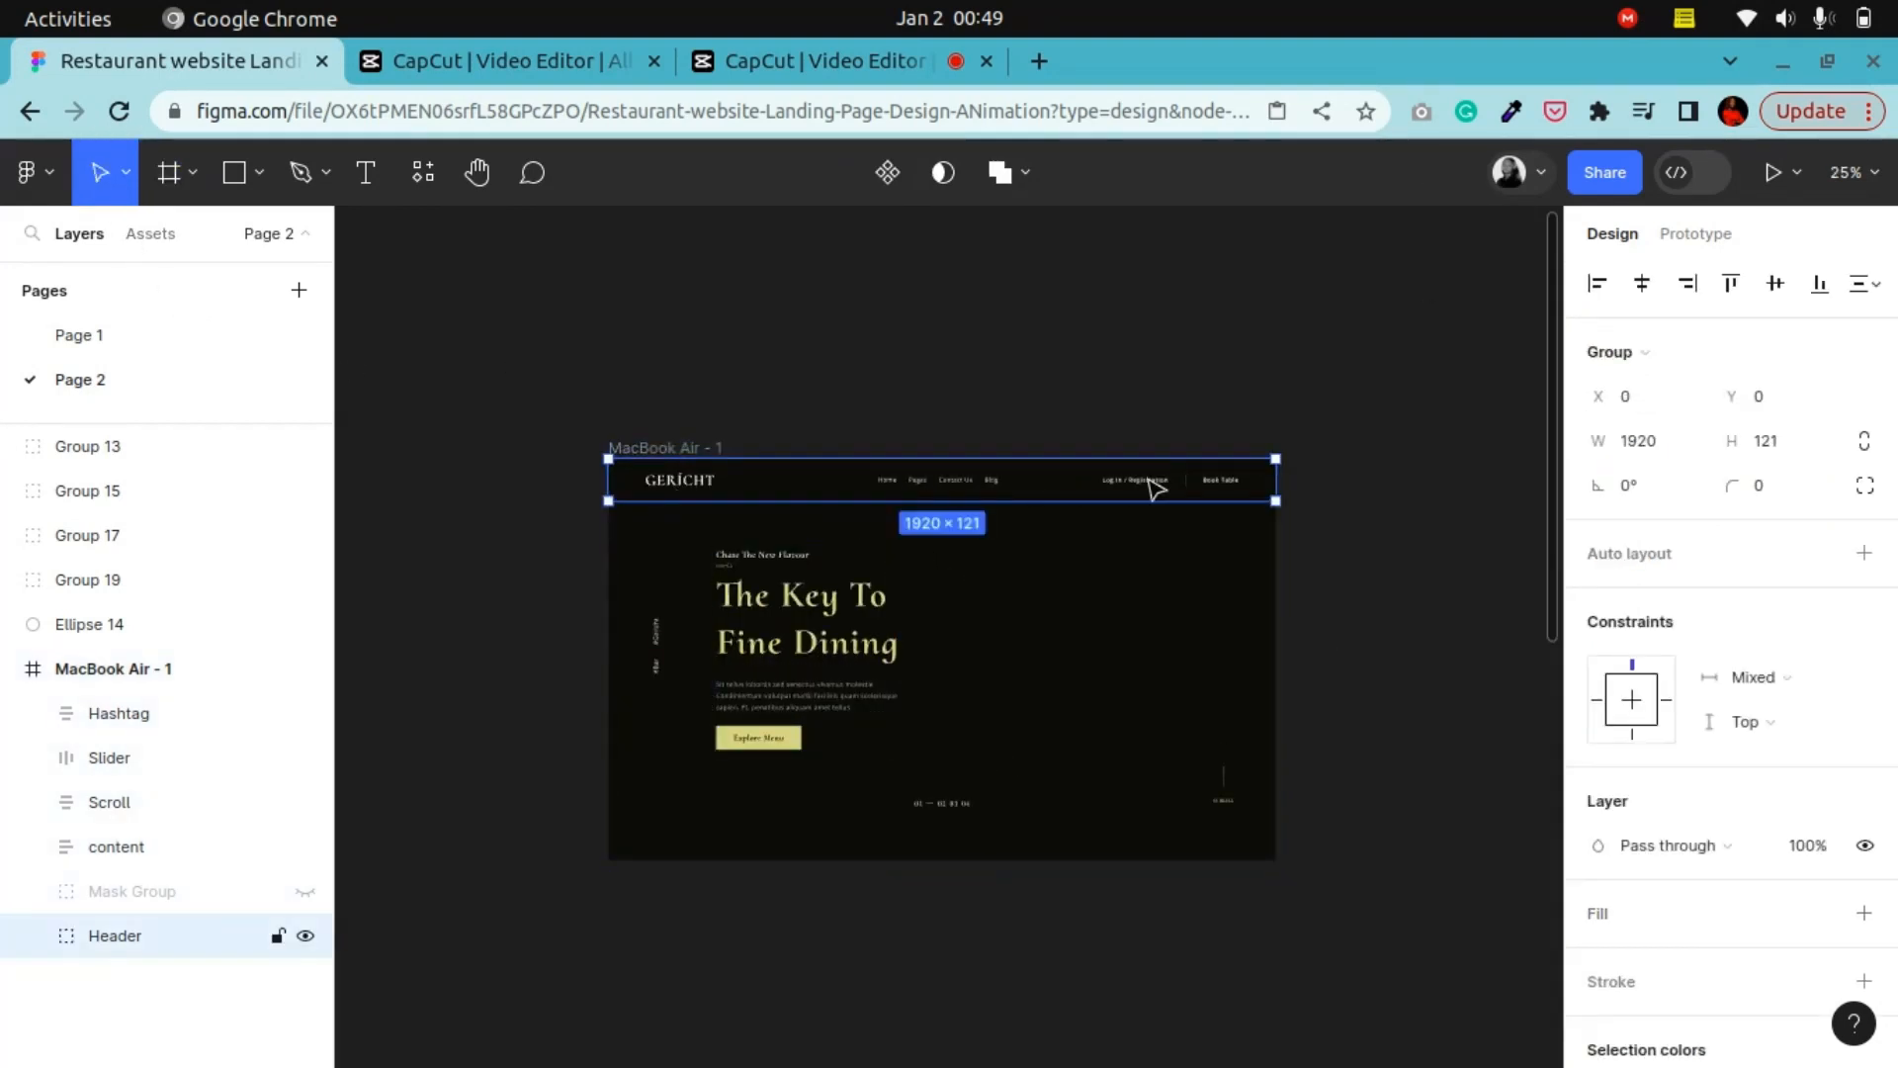
click(835, 658)
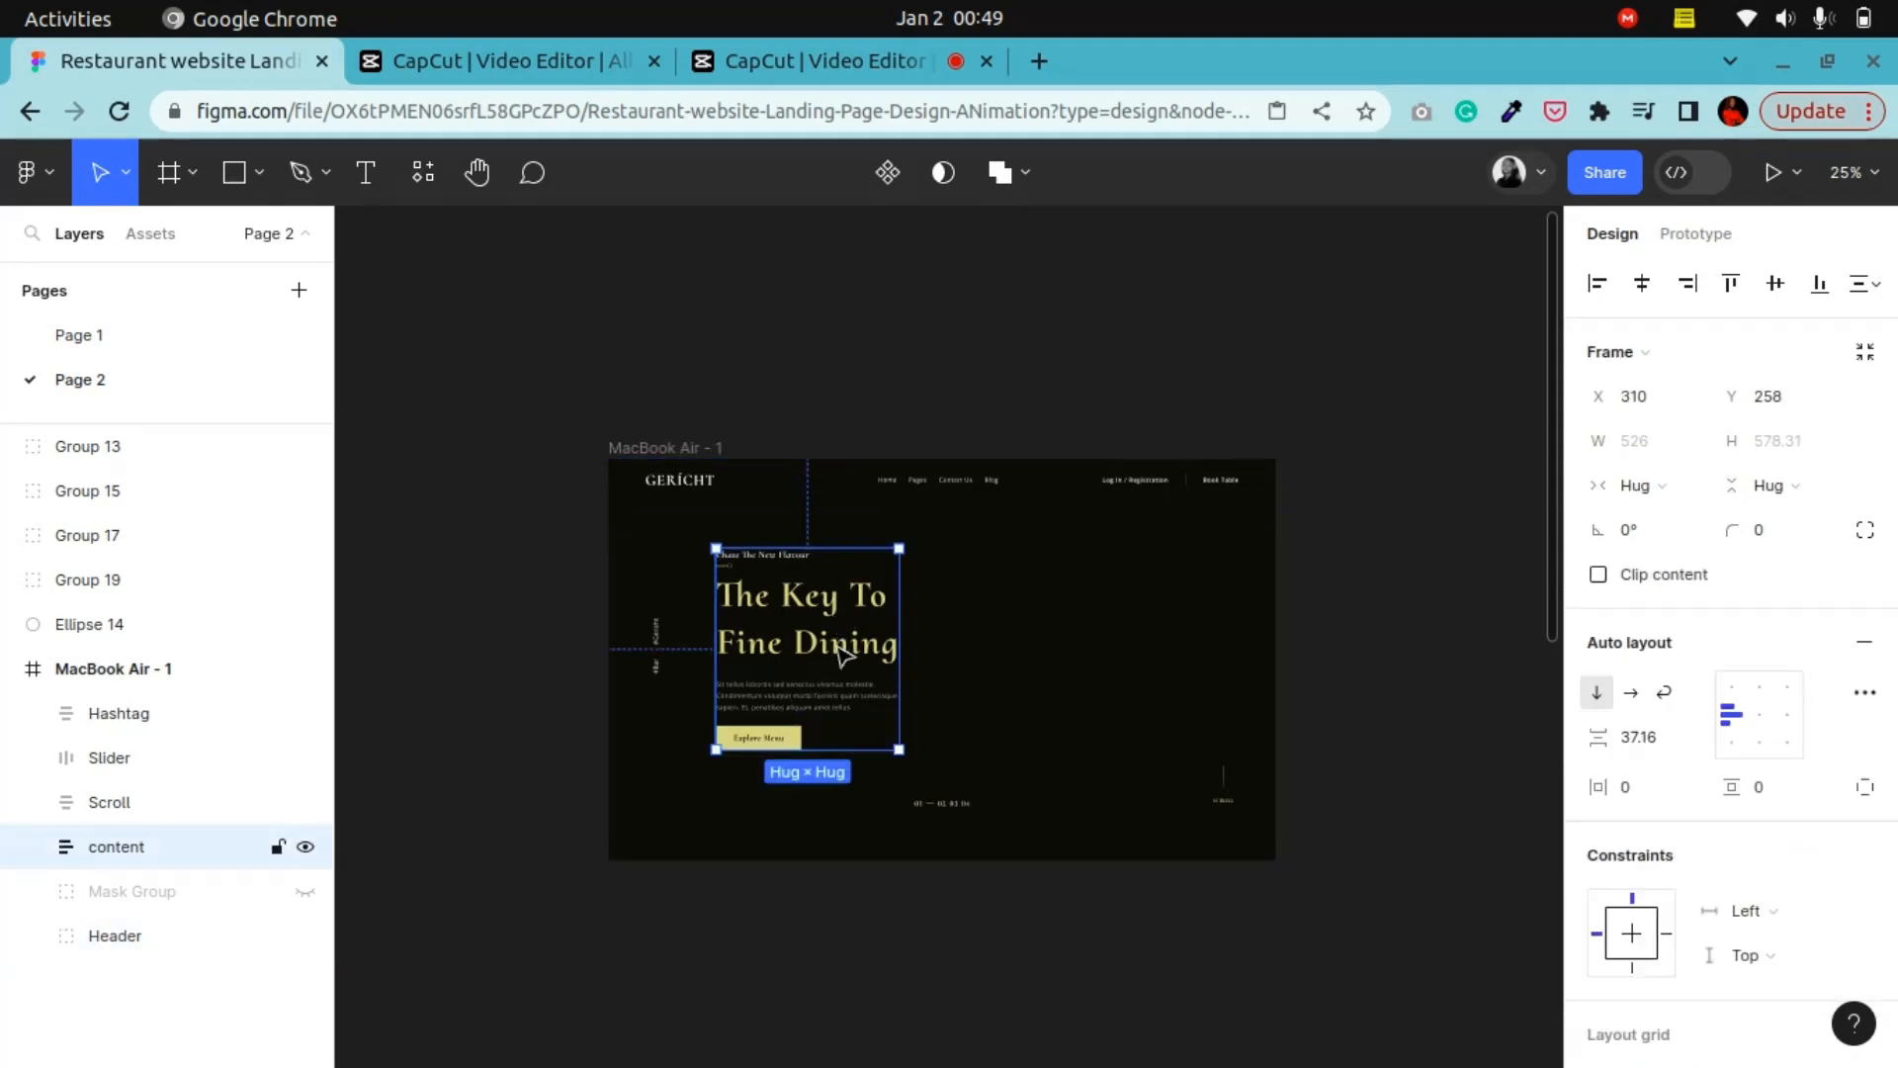
click(947, 802)
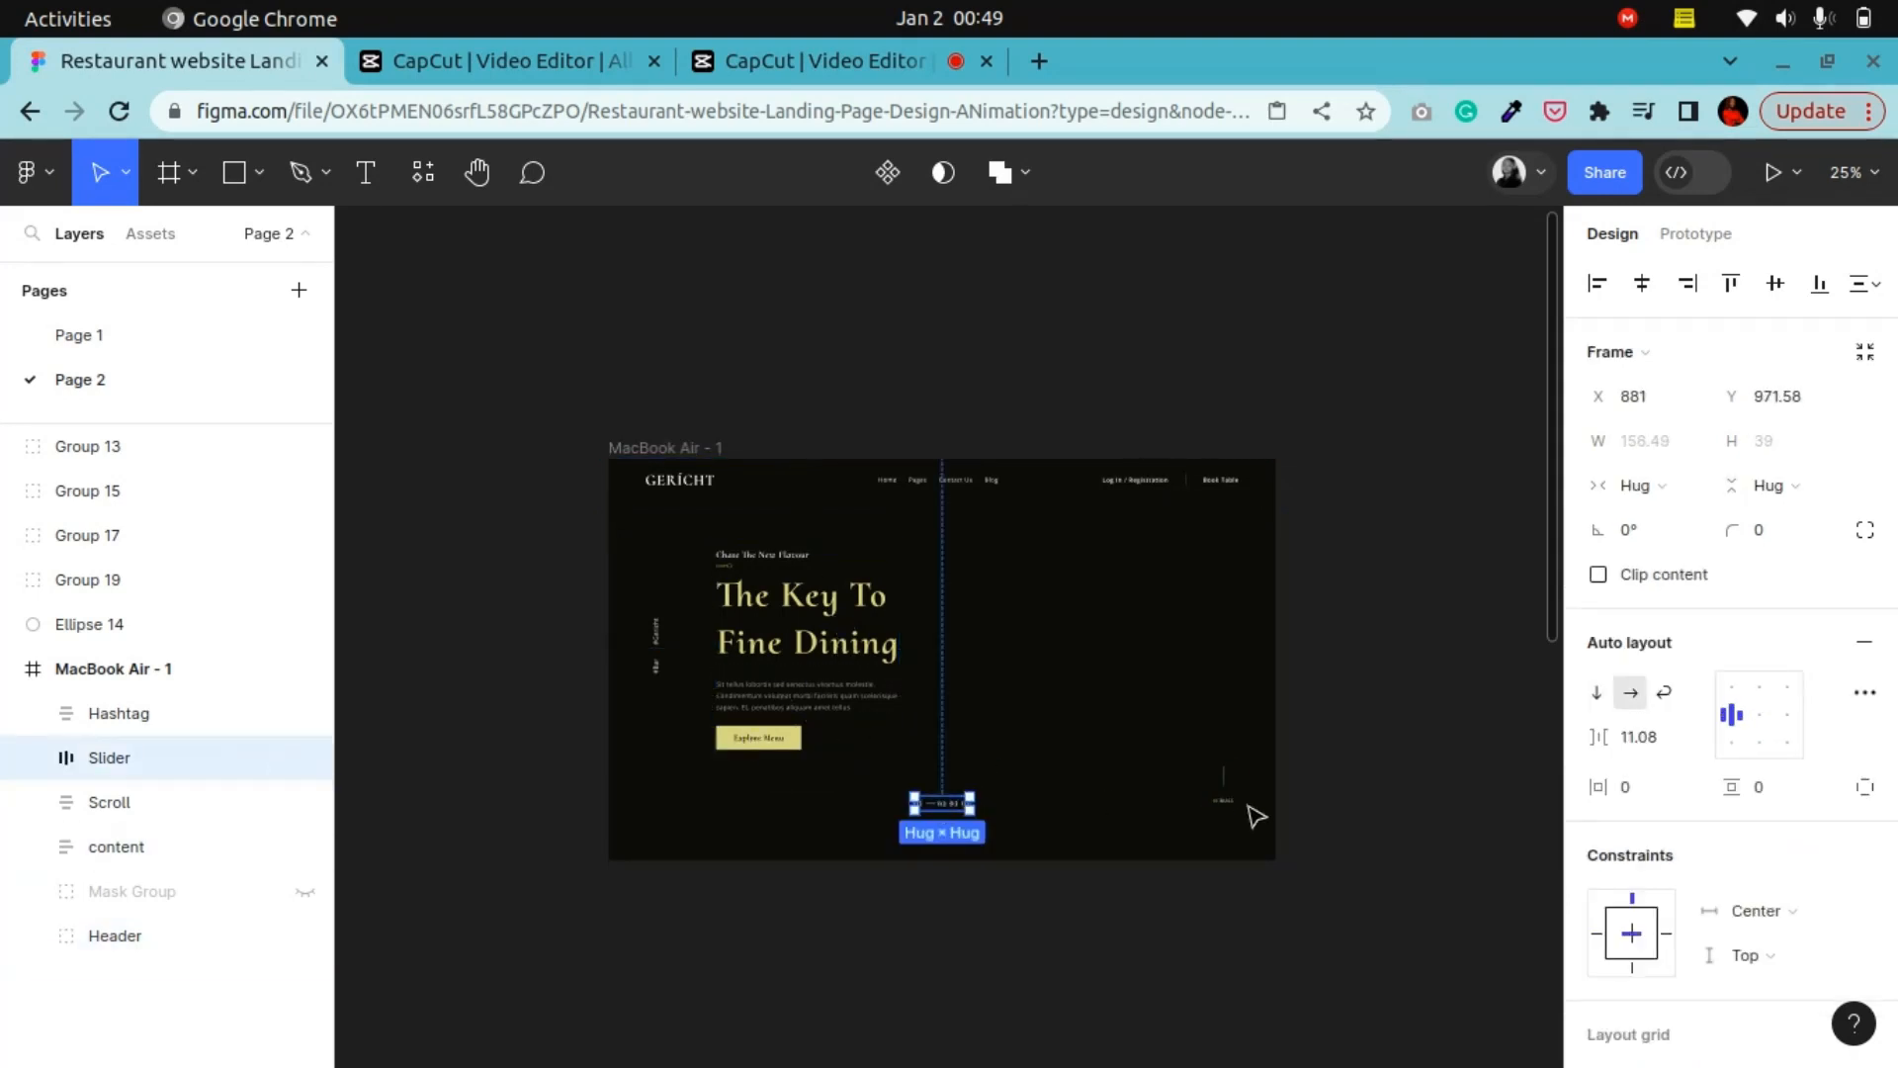
click(1224, 786)
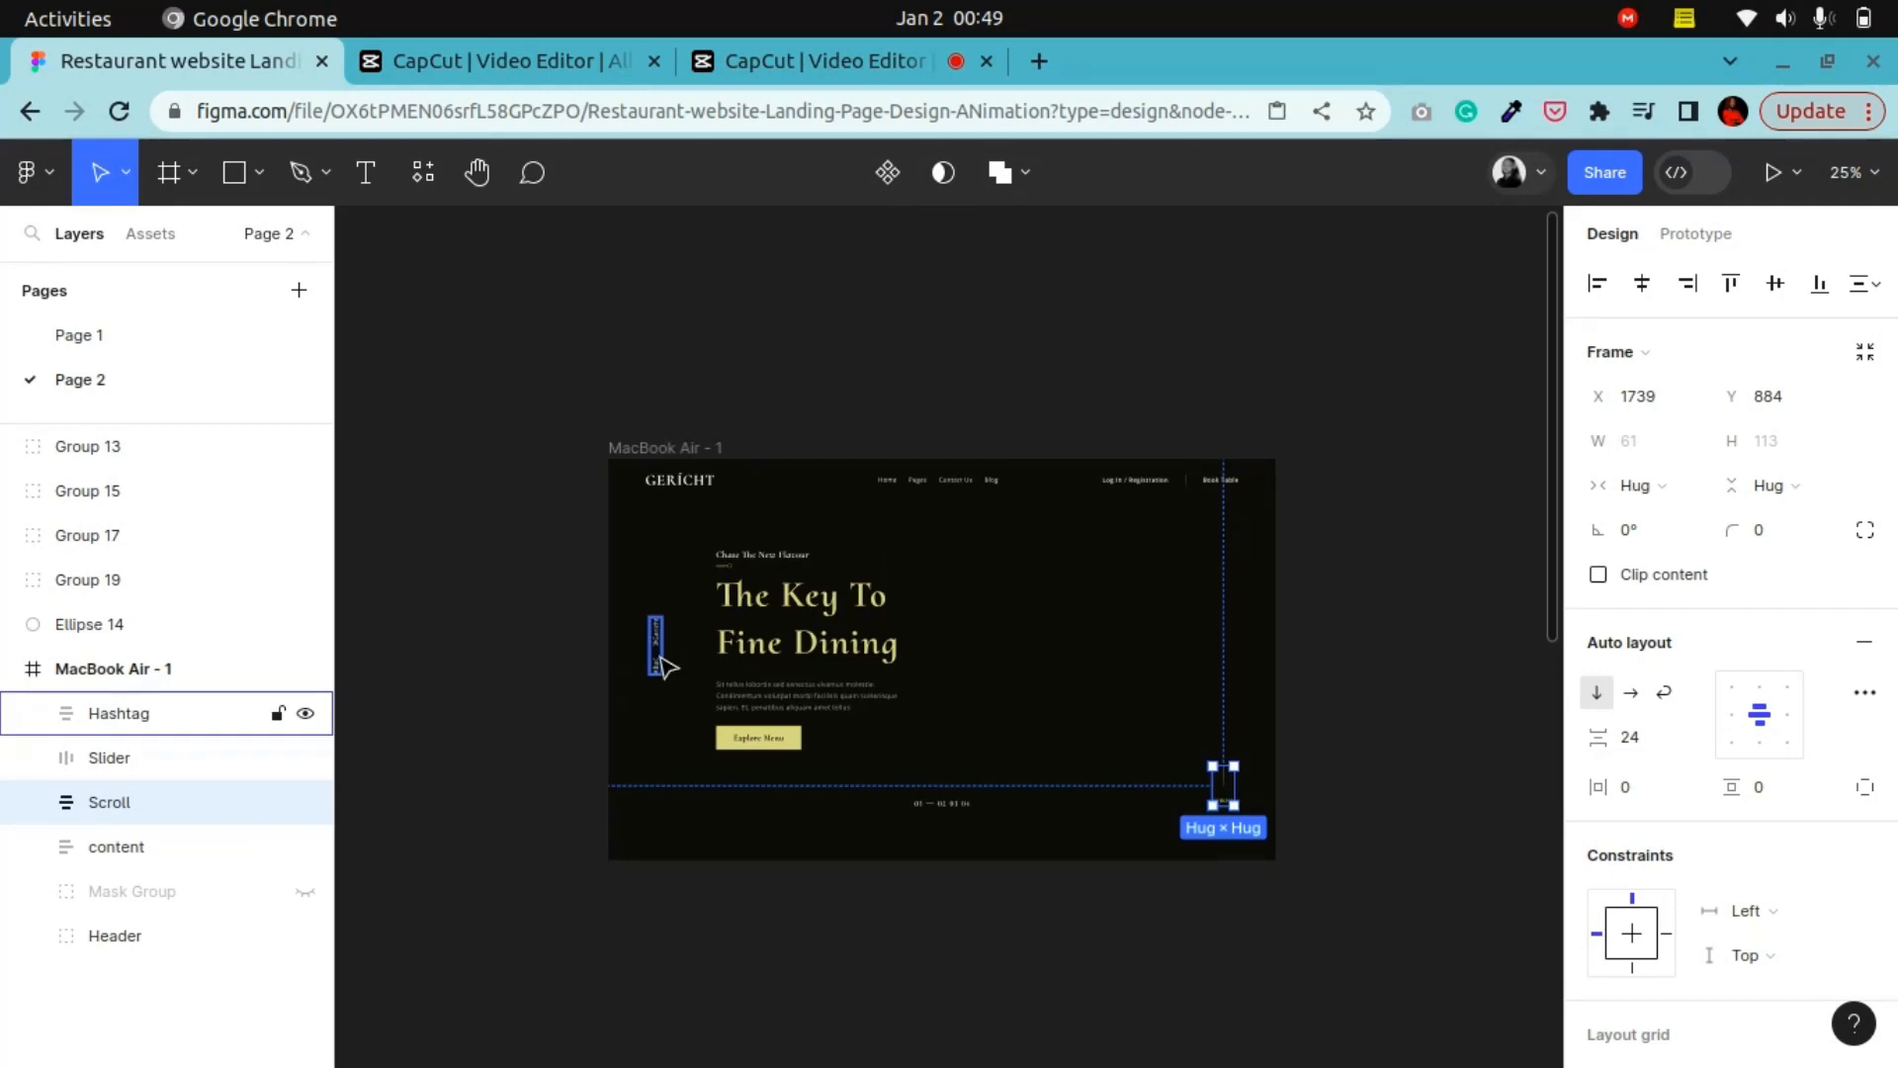
click(656, 643)
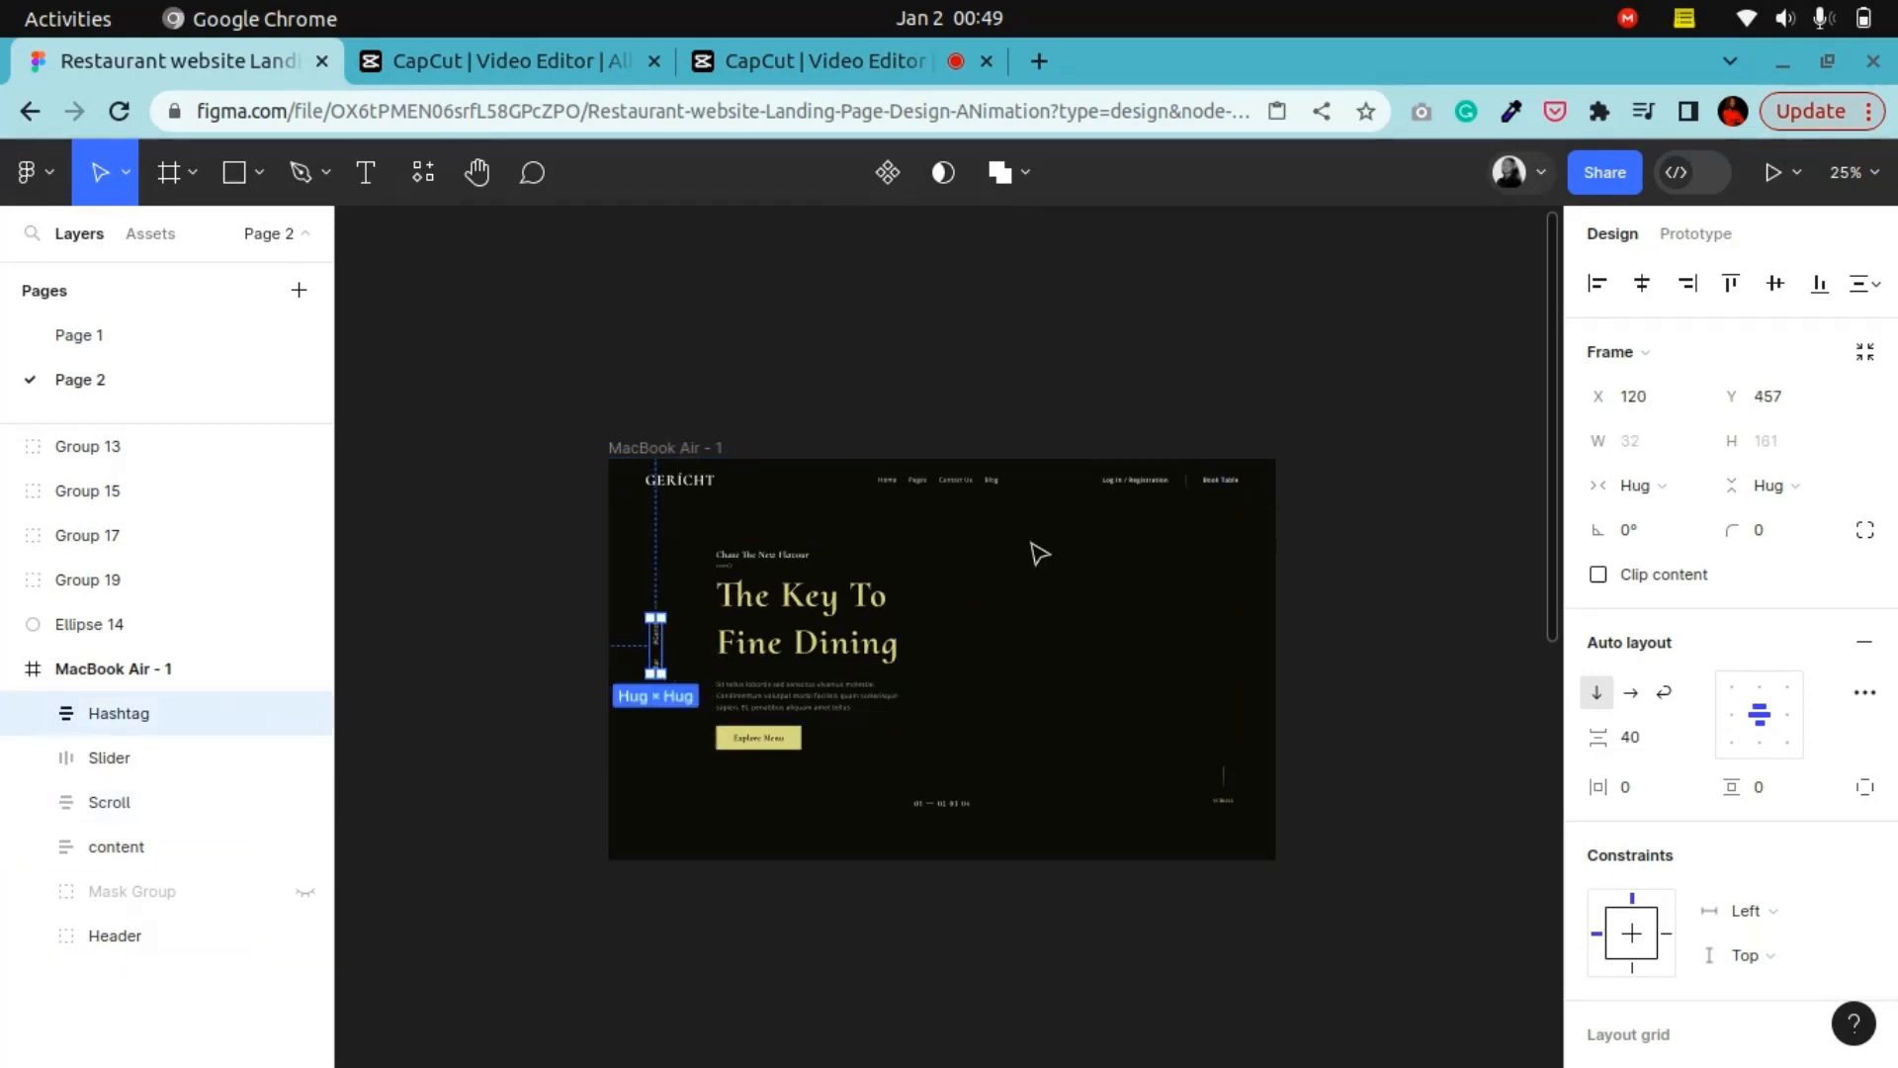
Examine the landing page layout up close and the four dish images placed below the frame
key(ctrl+plus)
key(ctrl+minus)
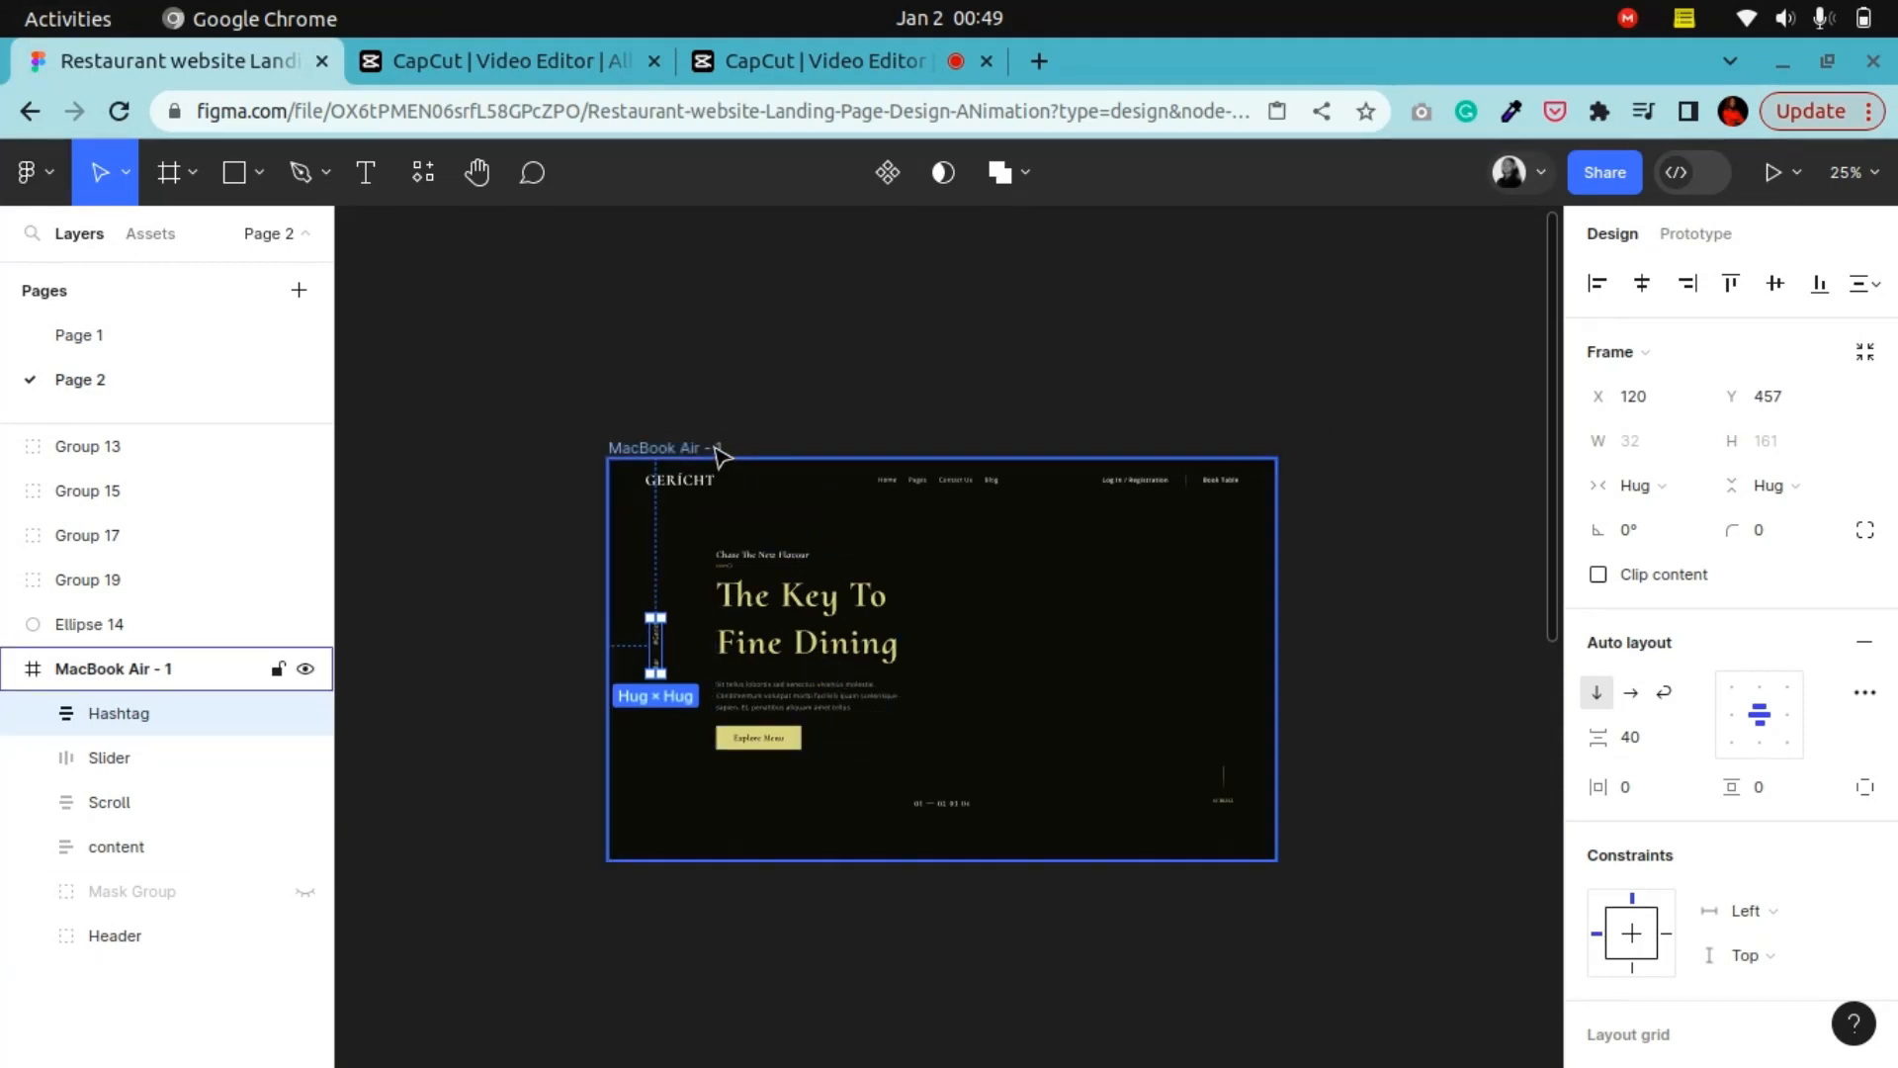
key(ctrl+plus)
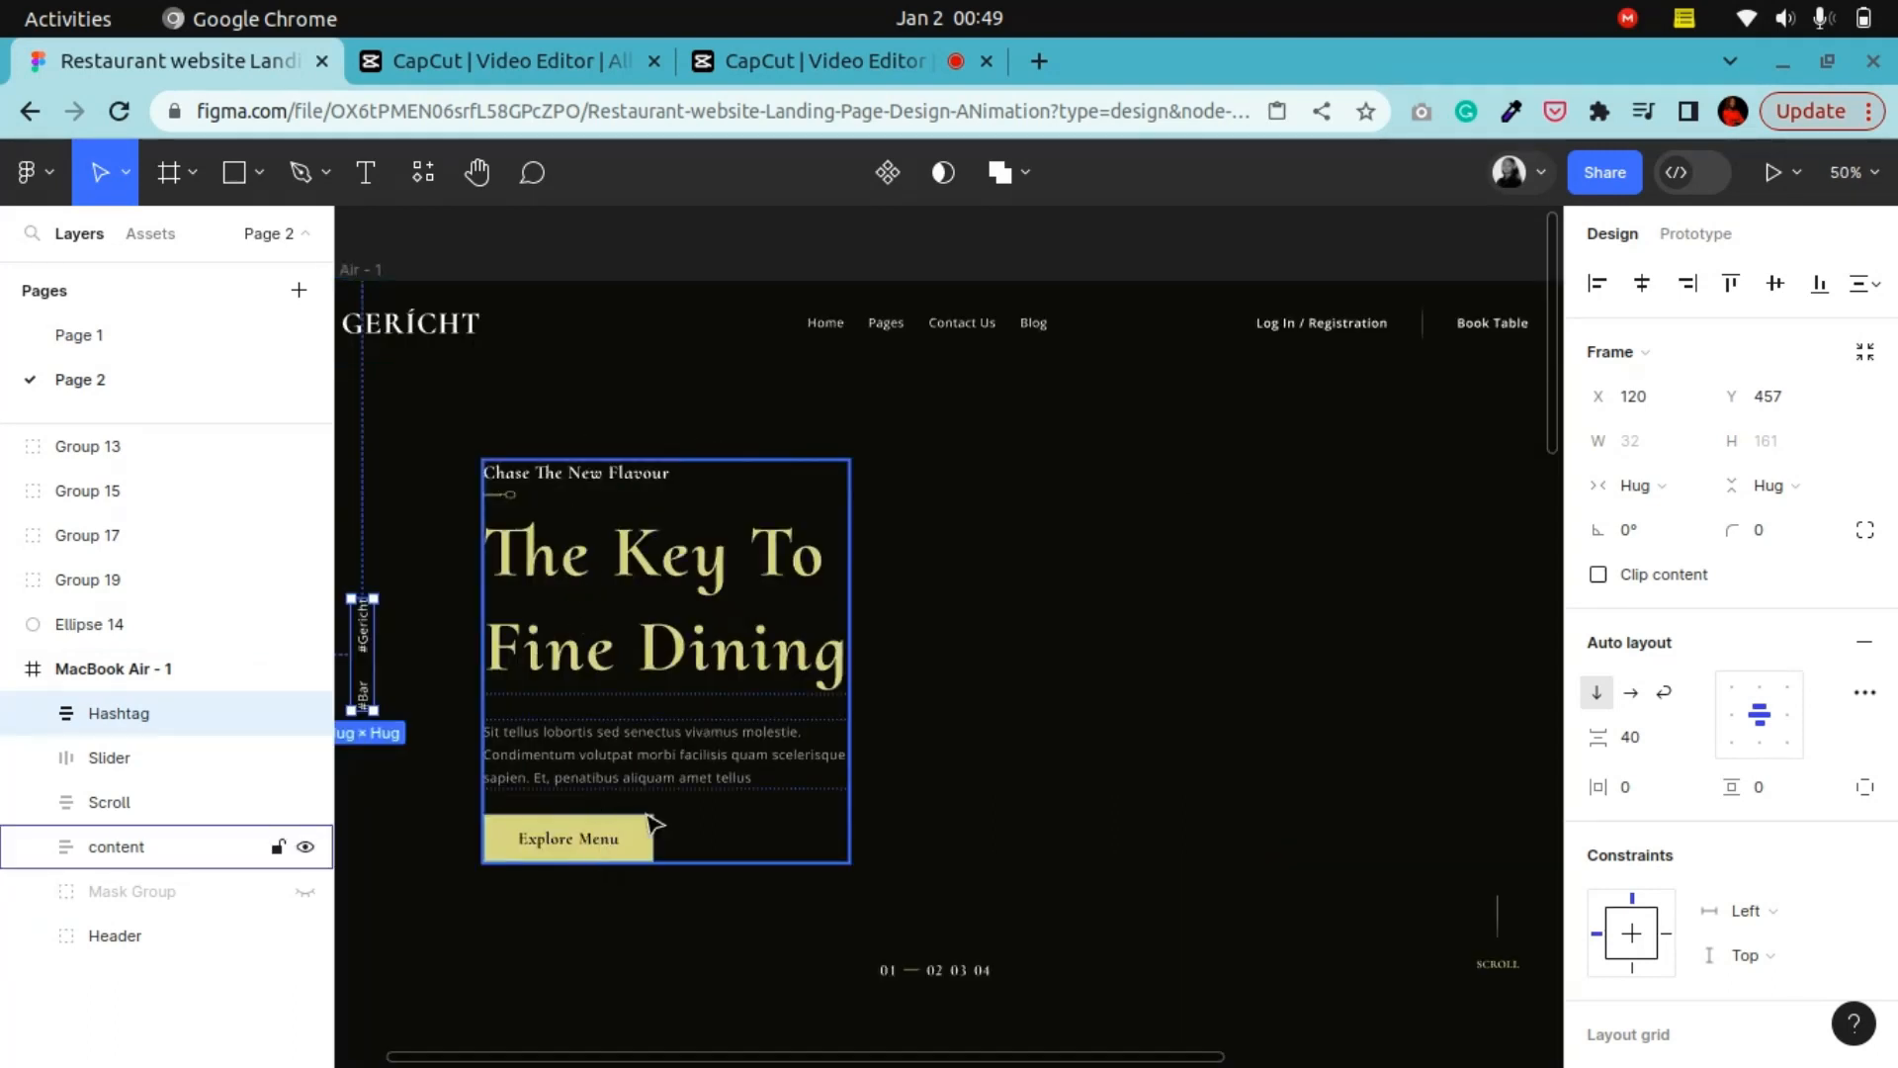
click(493, 178)
drag(554, 627, 789, 441)
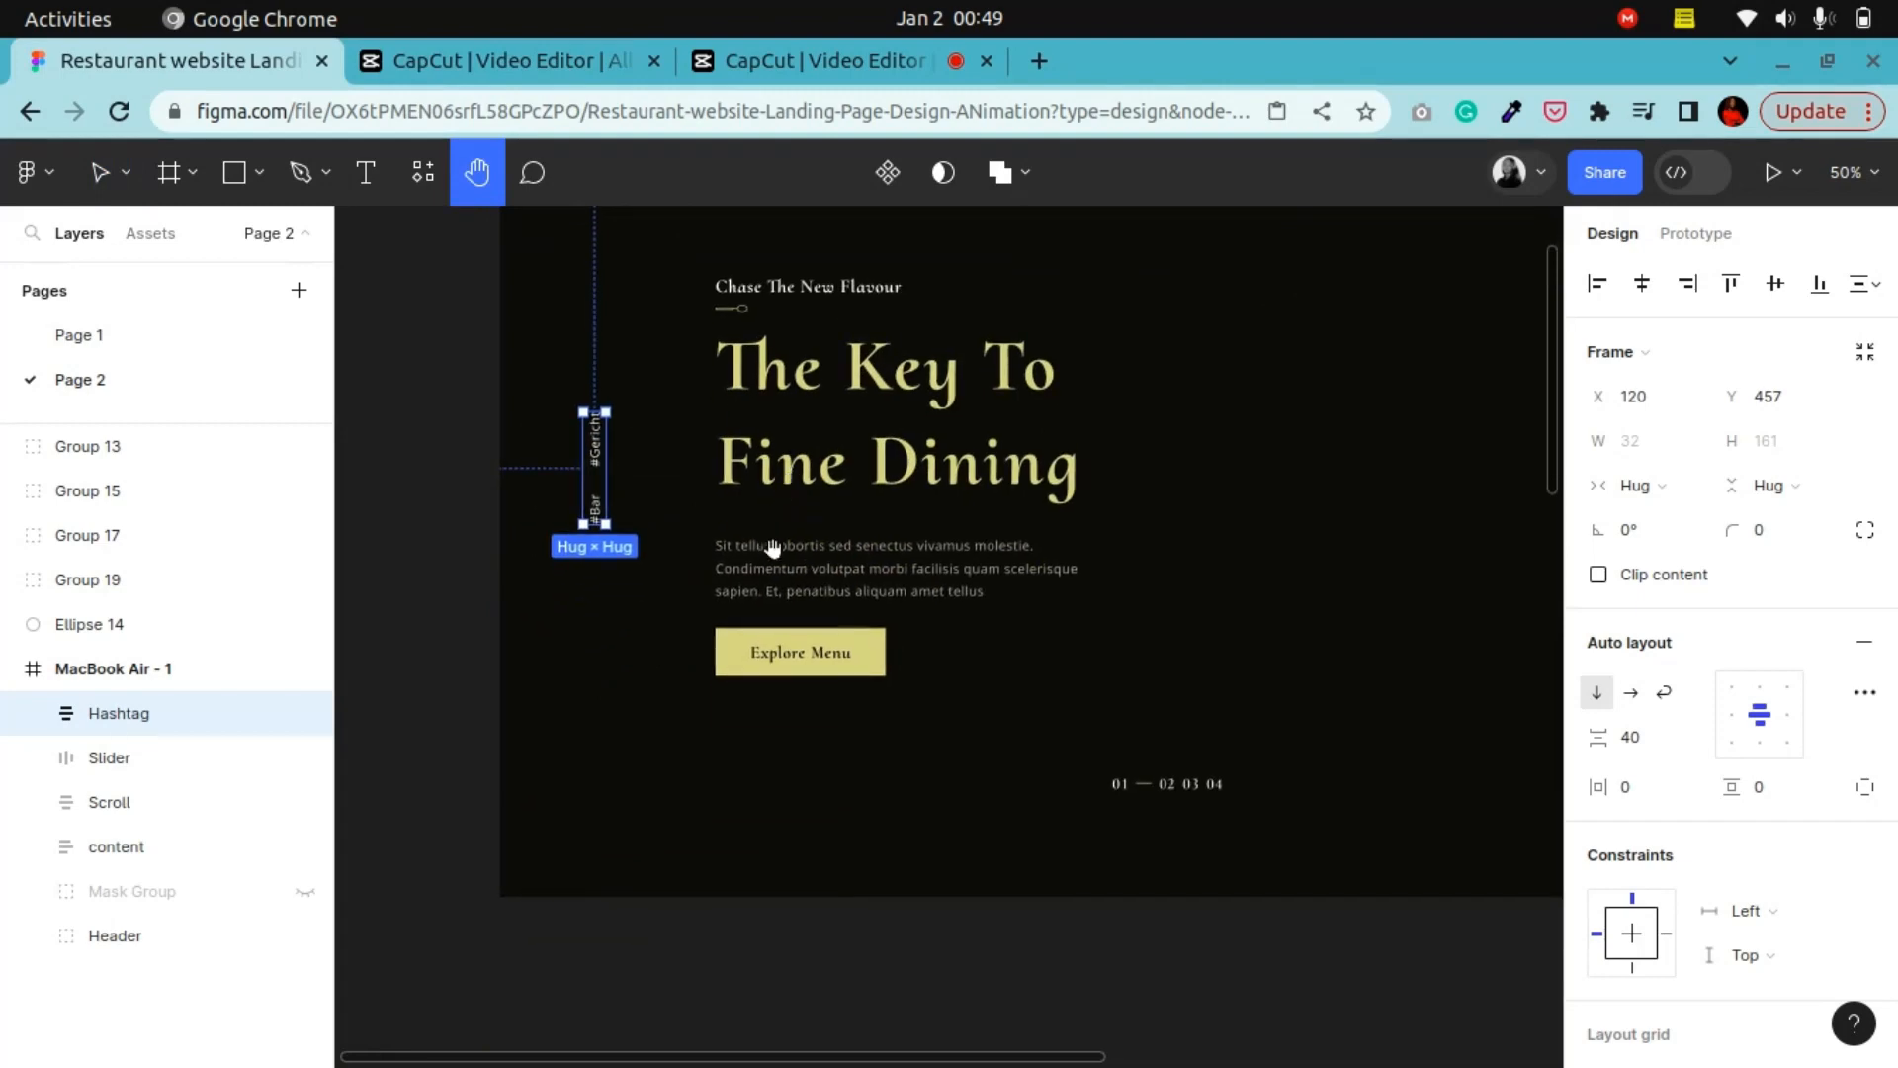
drag(1046, 643, 993, 756)
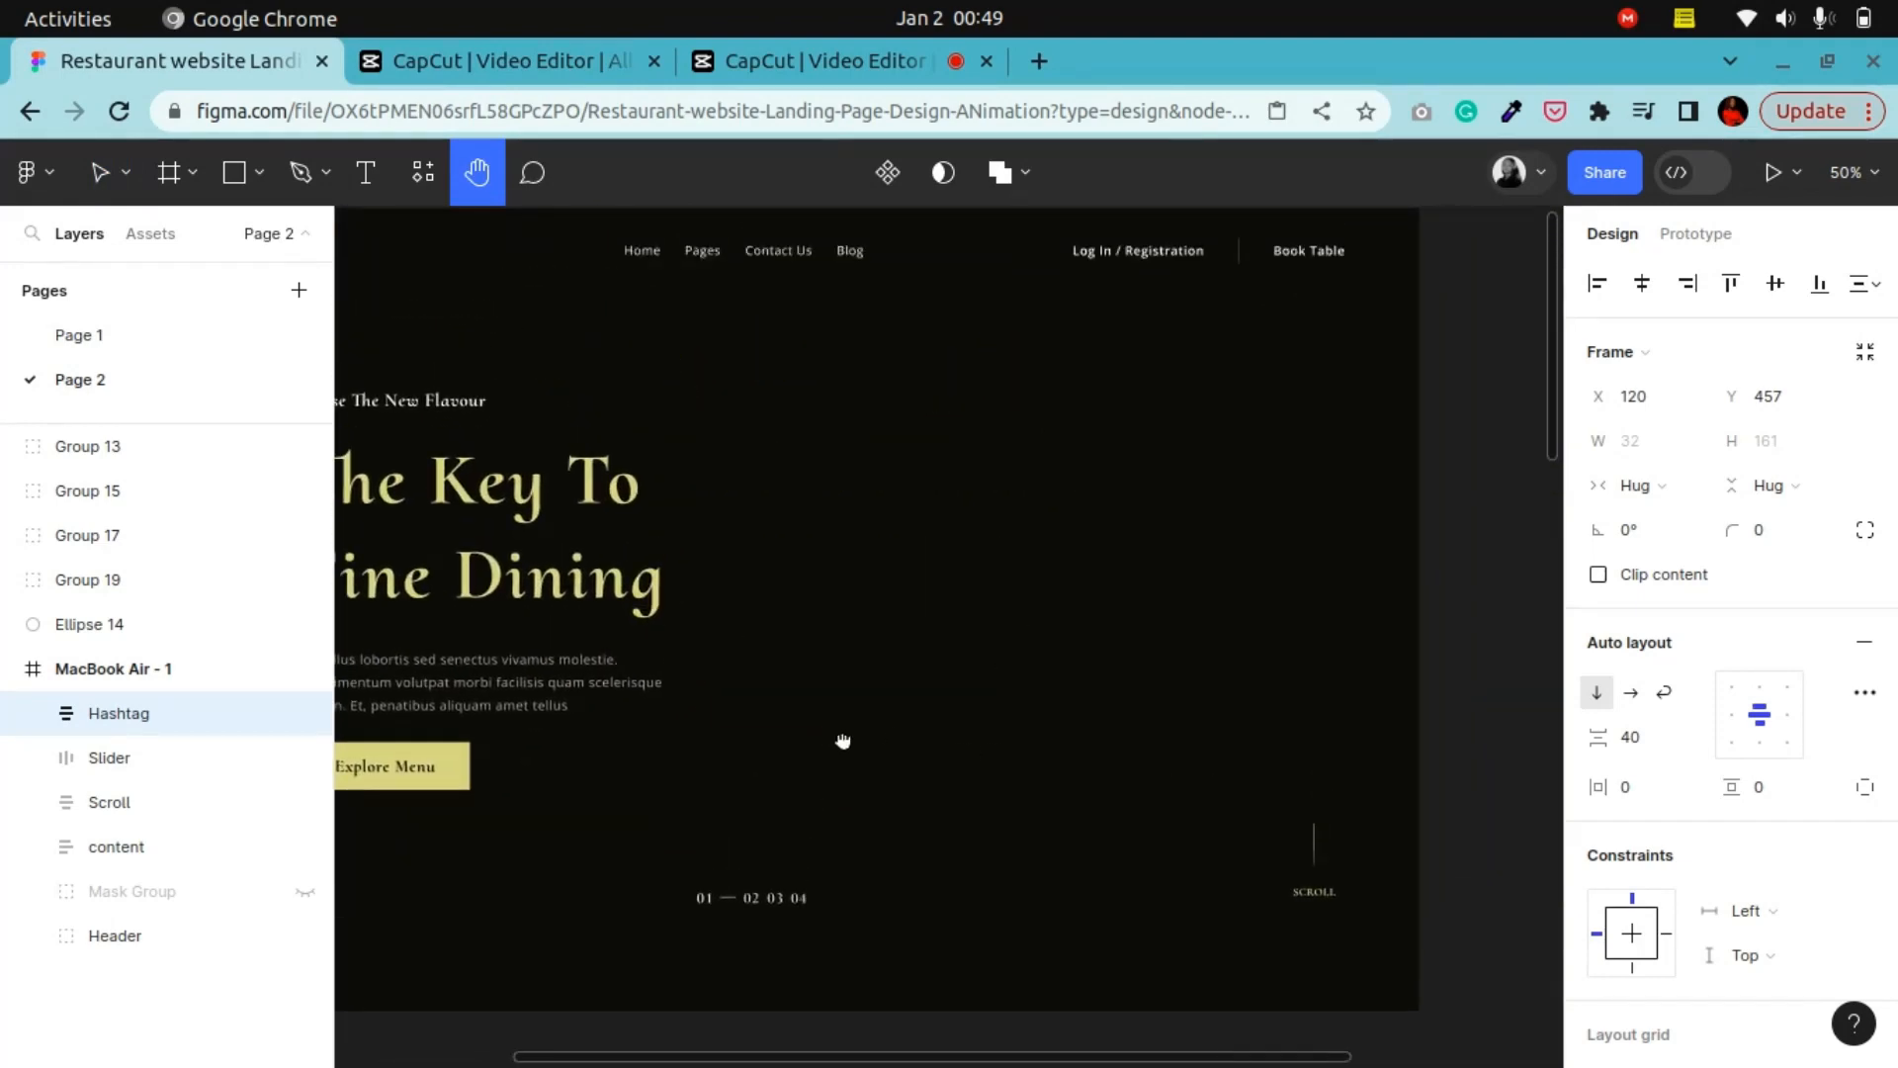
drag(842, 742, 955, 747)
key(minus)
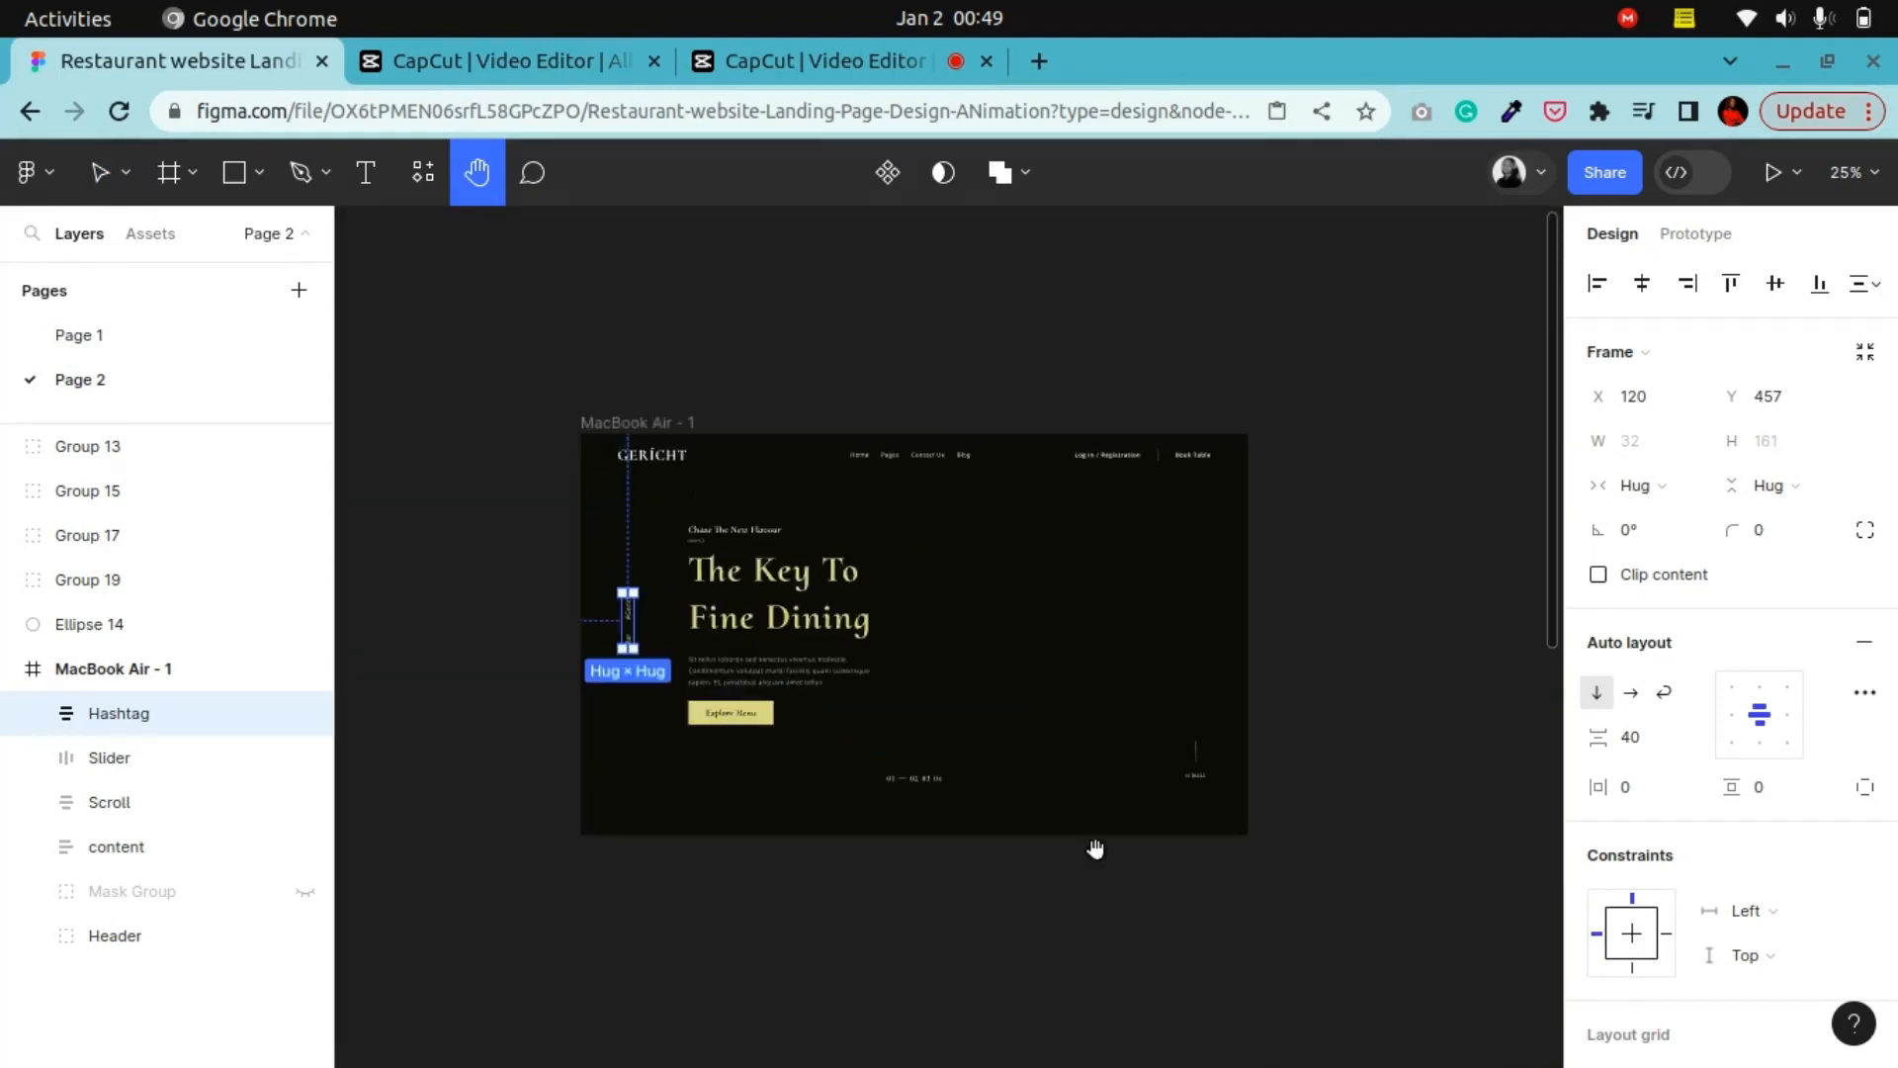
drag(1095, 848, 907, 754)
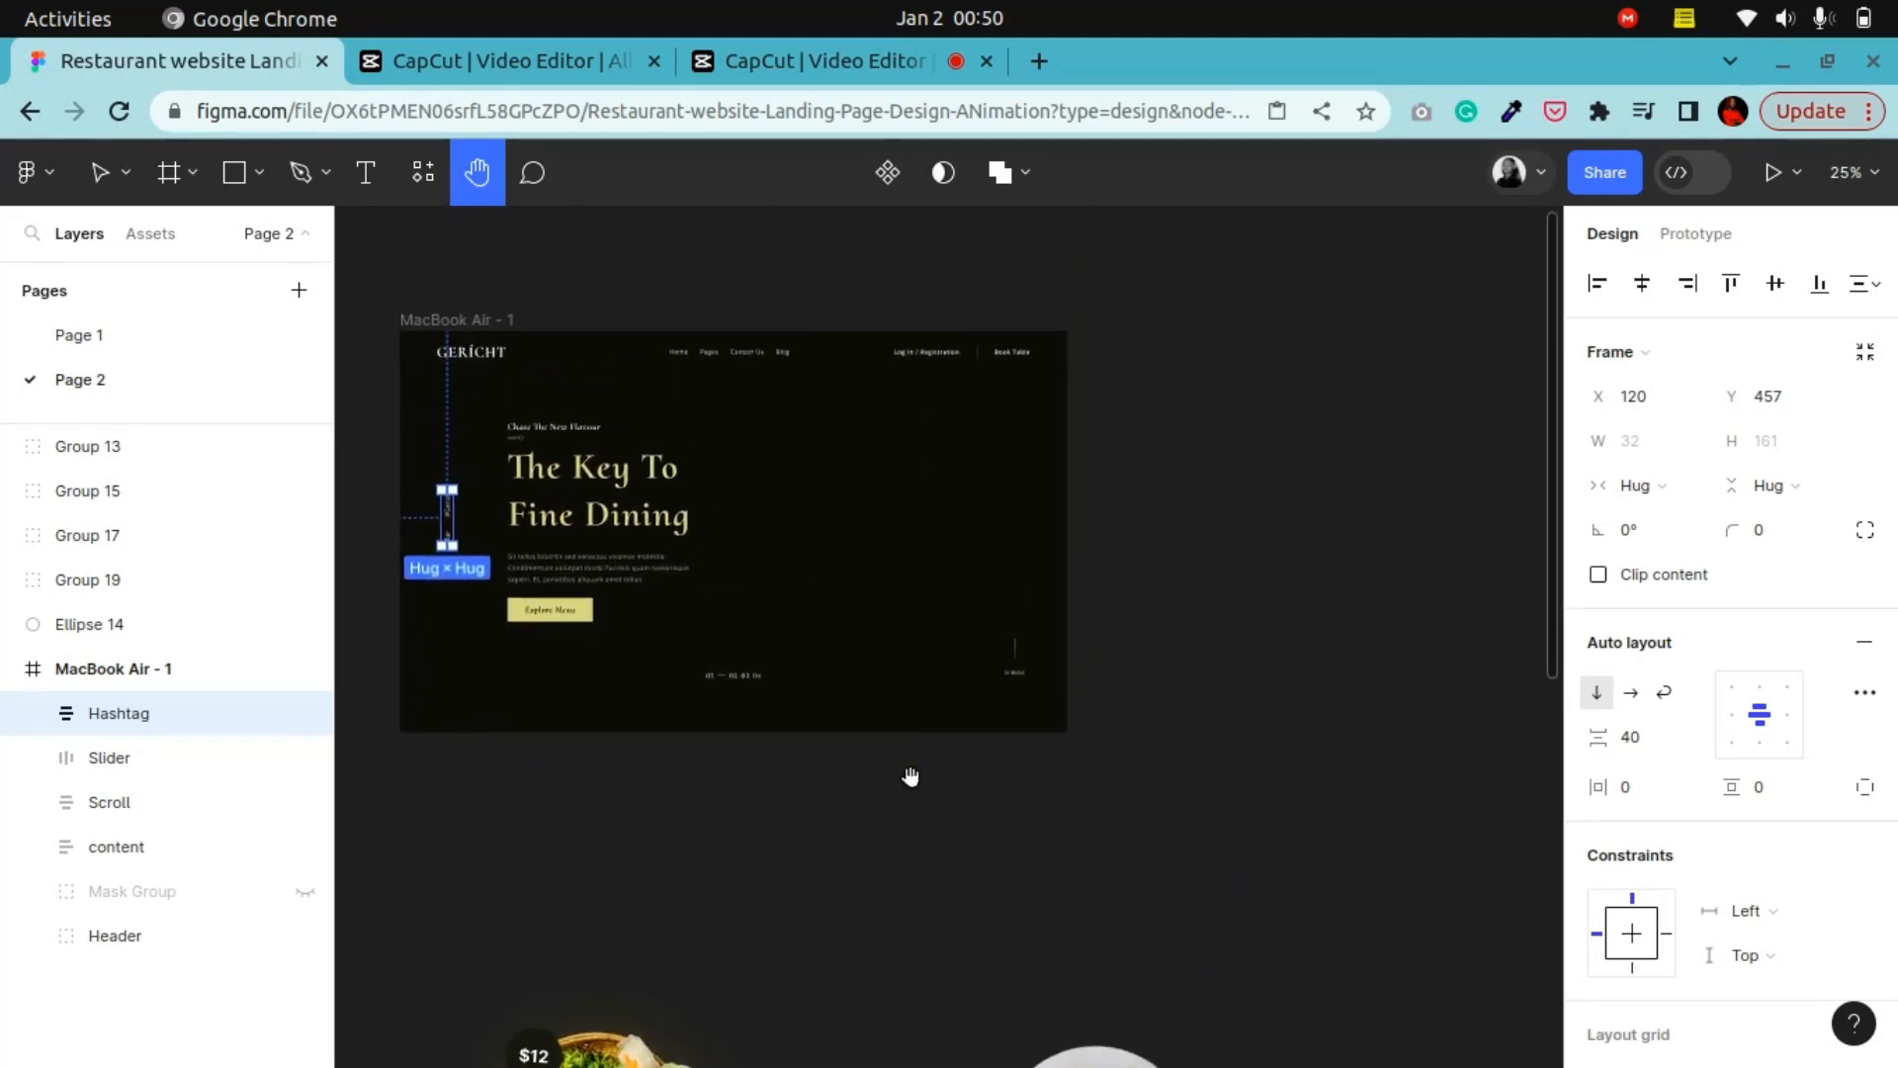
drag(878, 848, 866, 659)
drag(915, 947, 917, 496)
scroll(917, 509, down, 2)
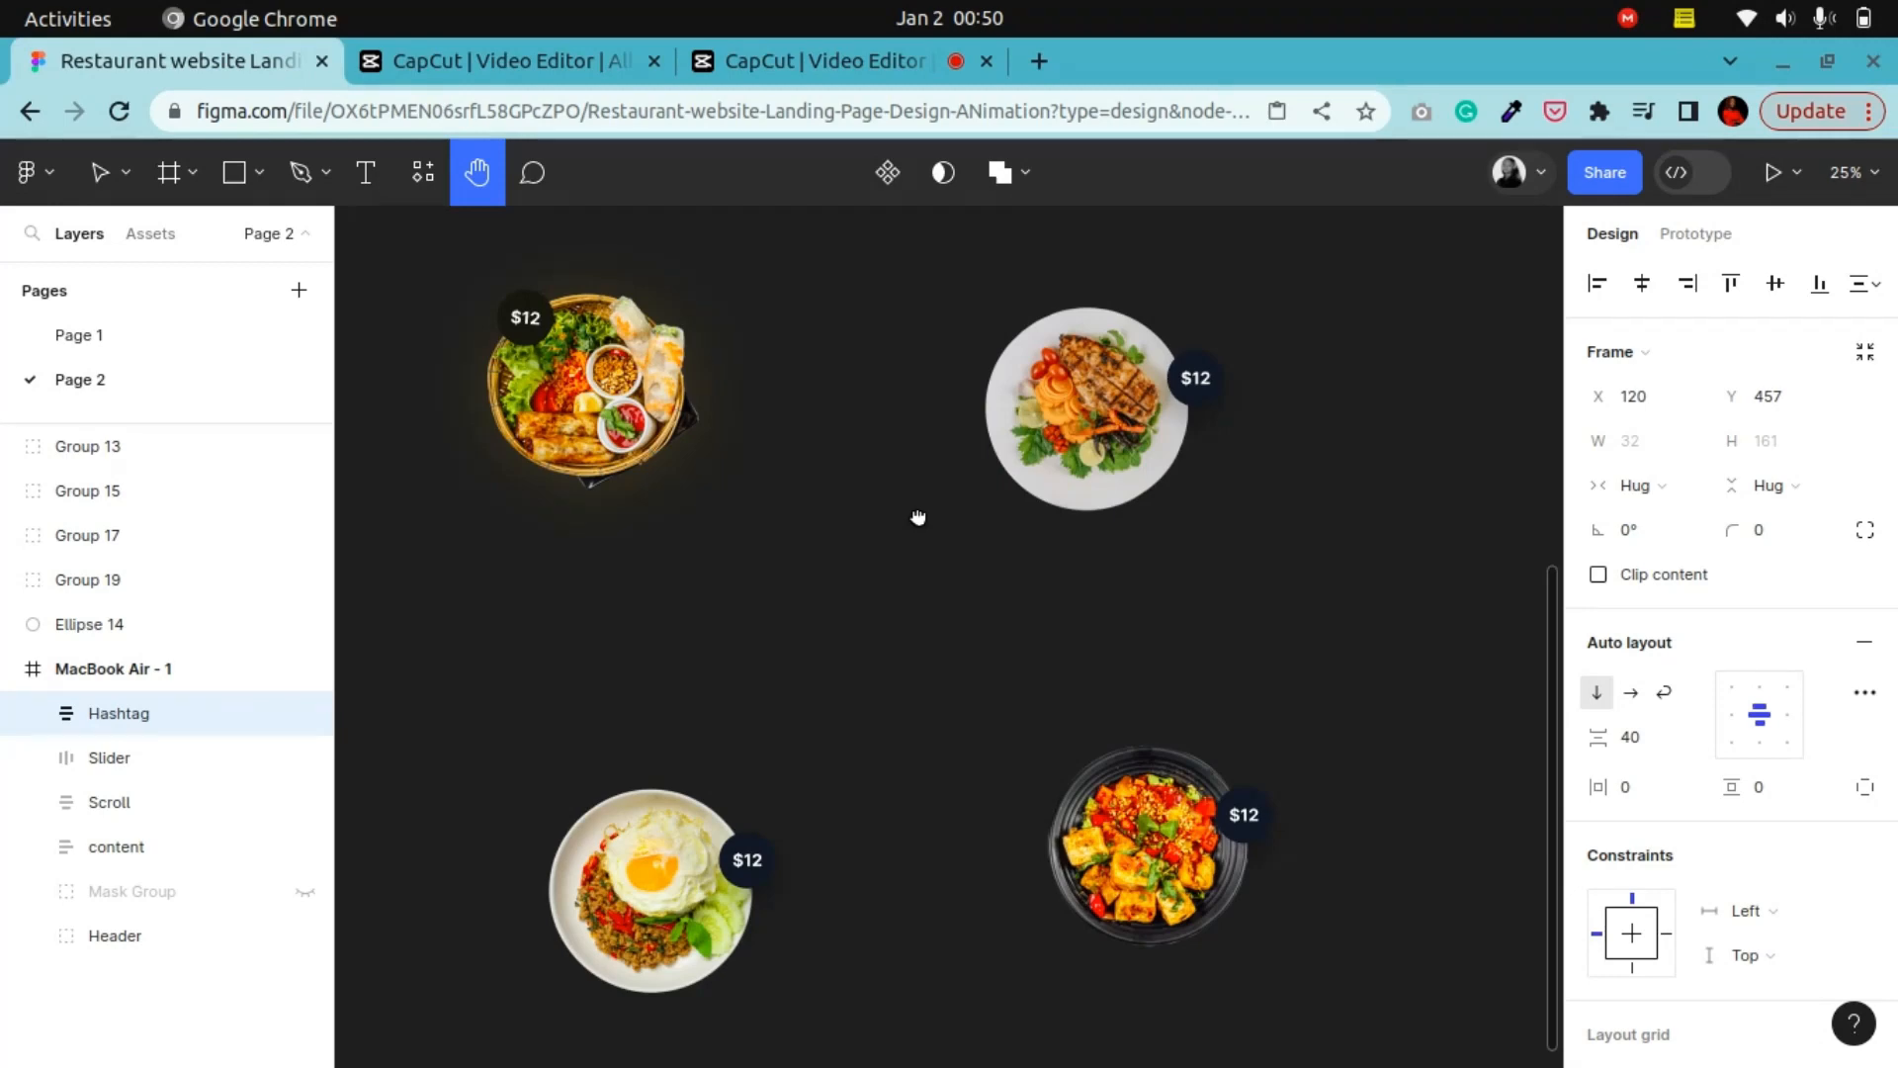
scroll(917, 514, up, 8)
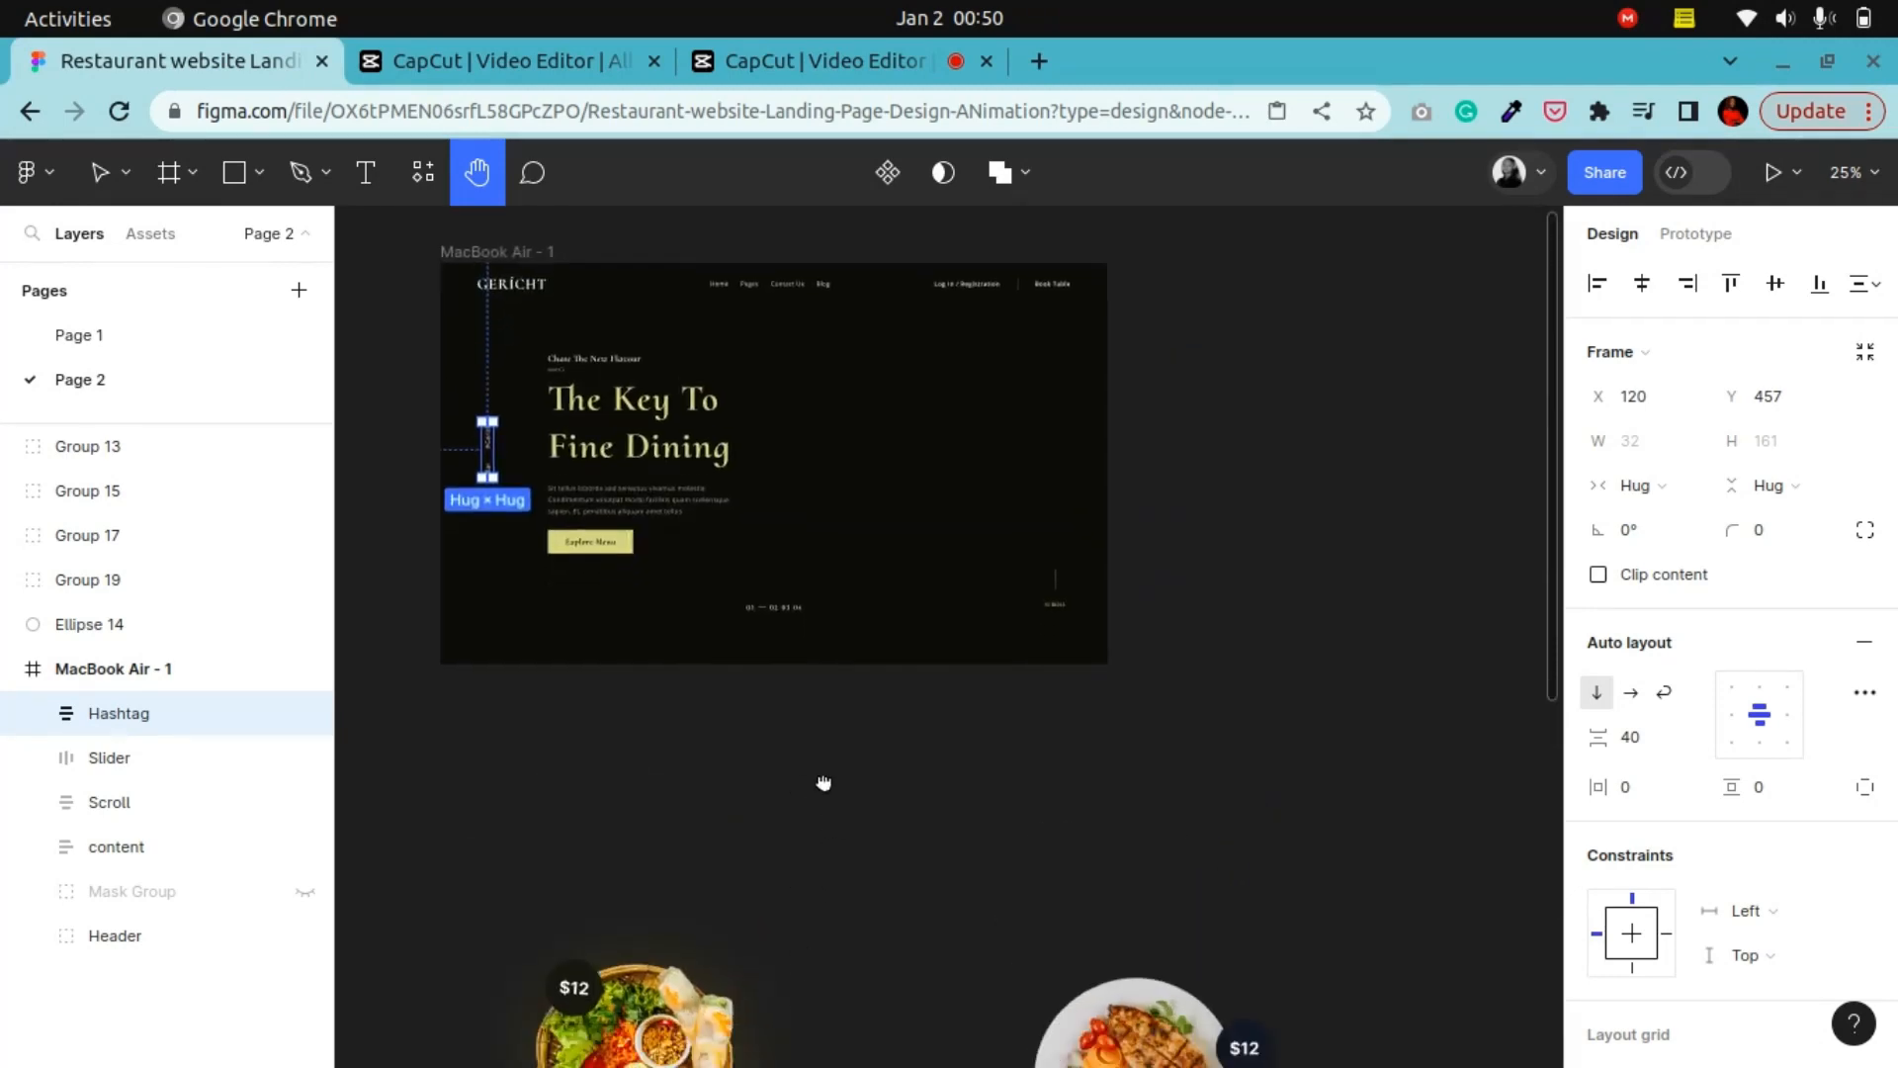
Move Ellipse 14 together with the four dish groups from below the MacBook Air - 1 frame to the empty canvas beside it
key(v)
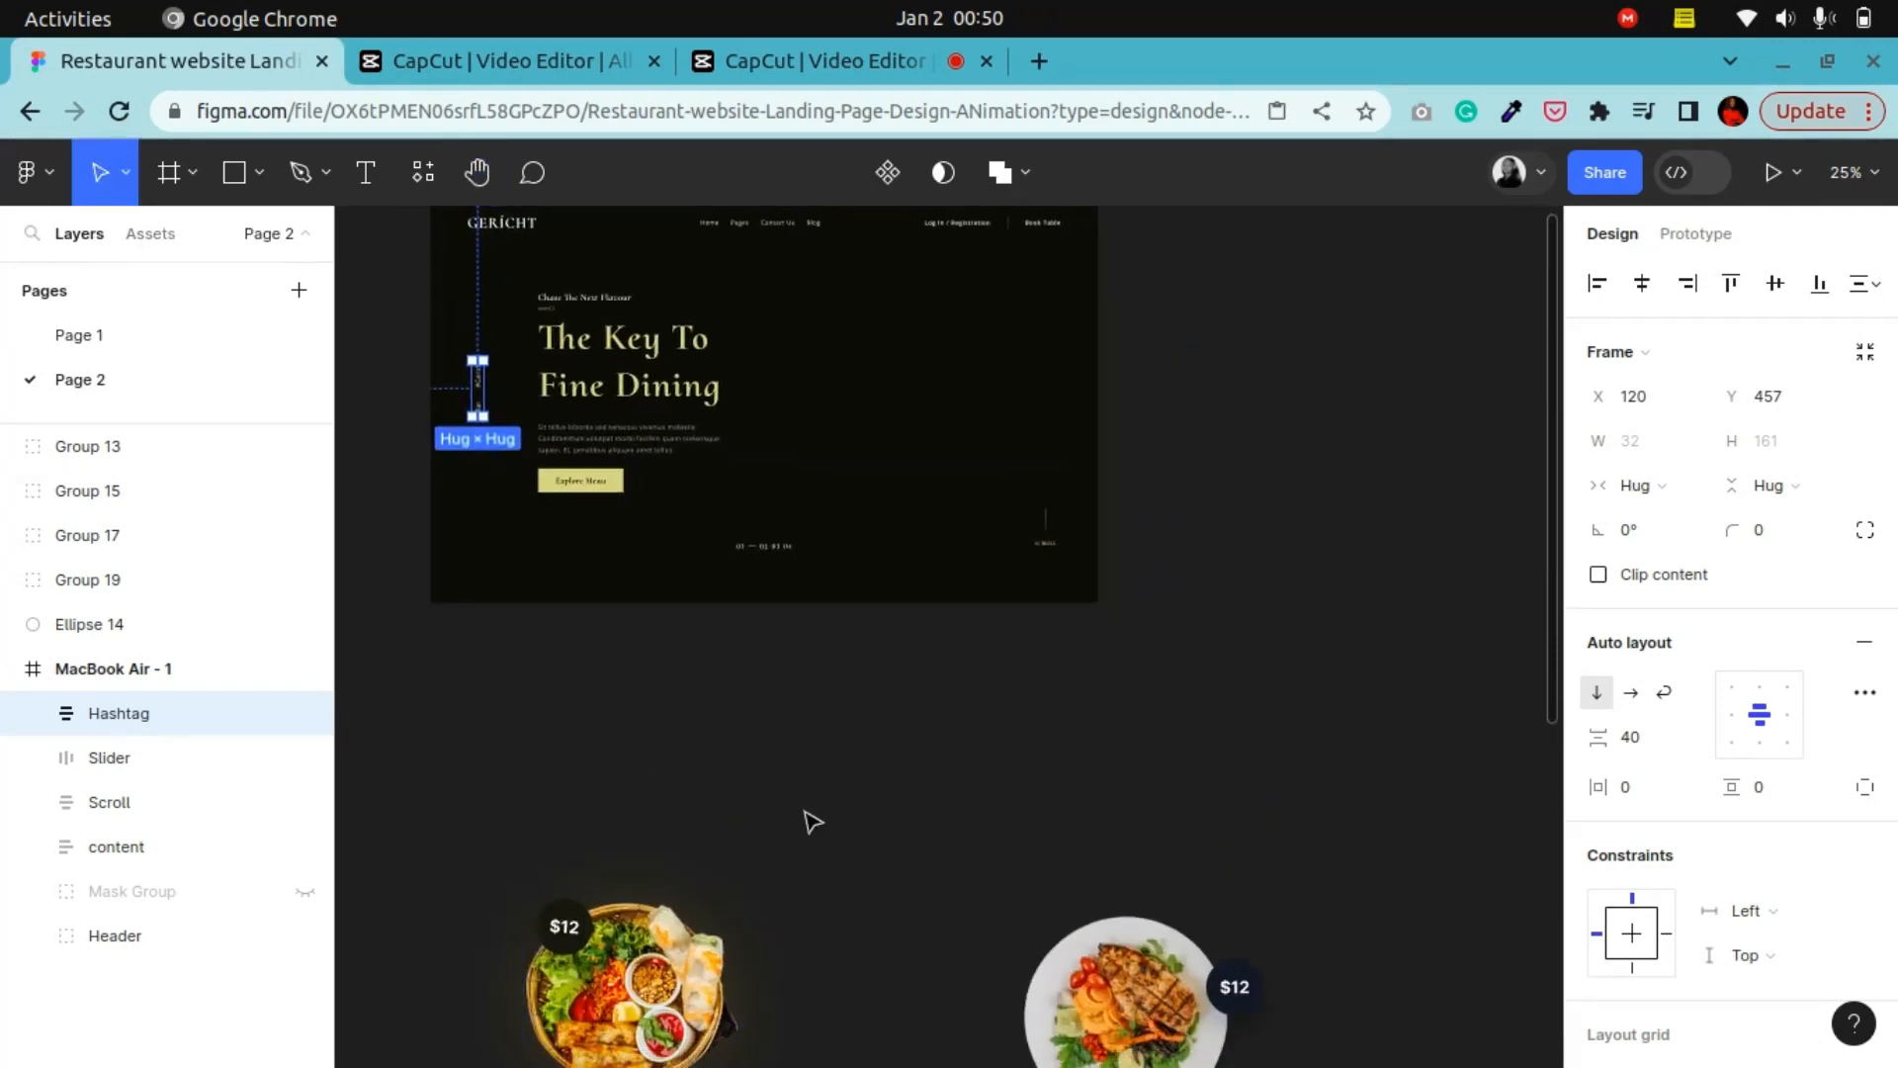
key(minus)
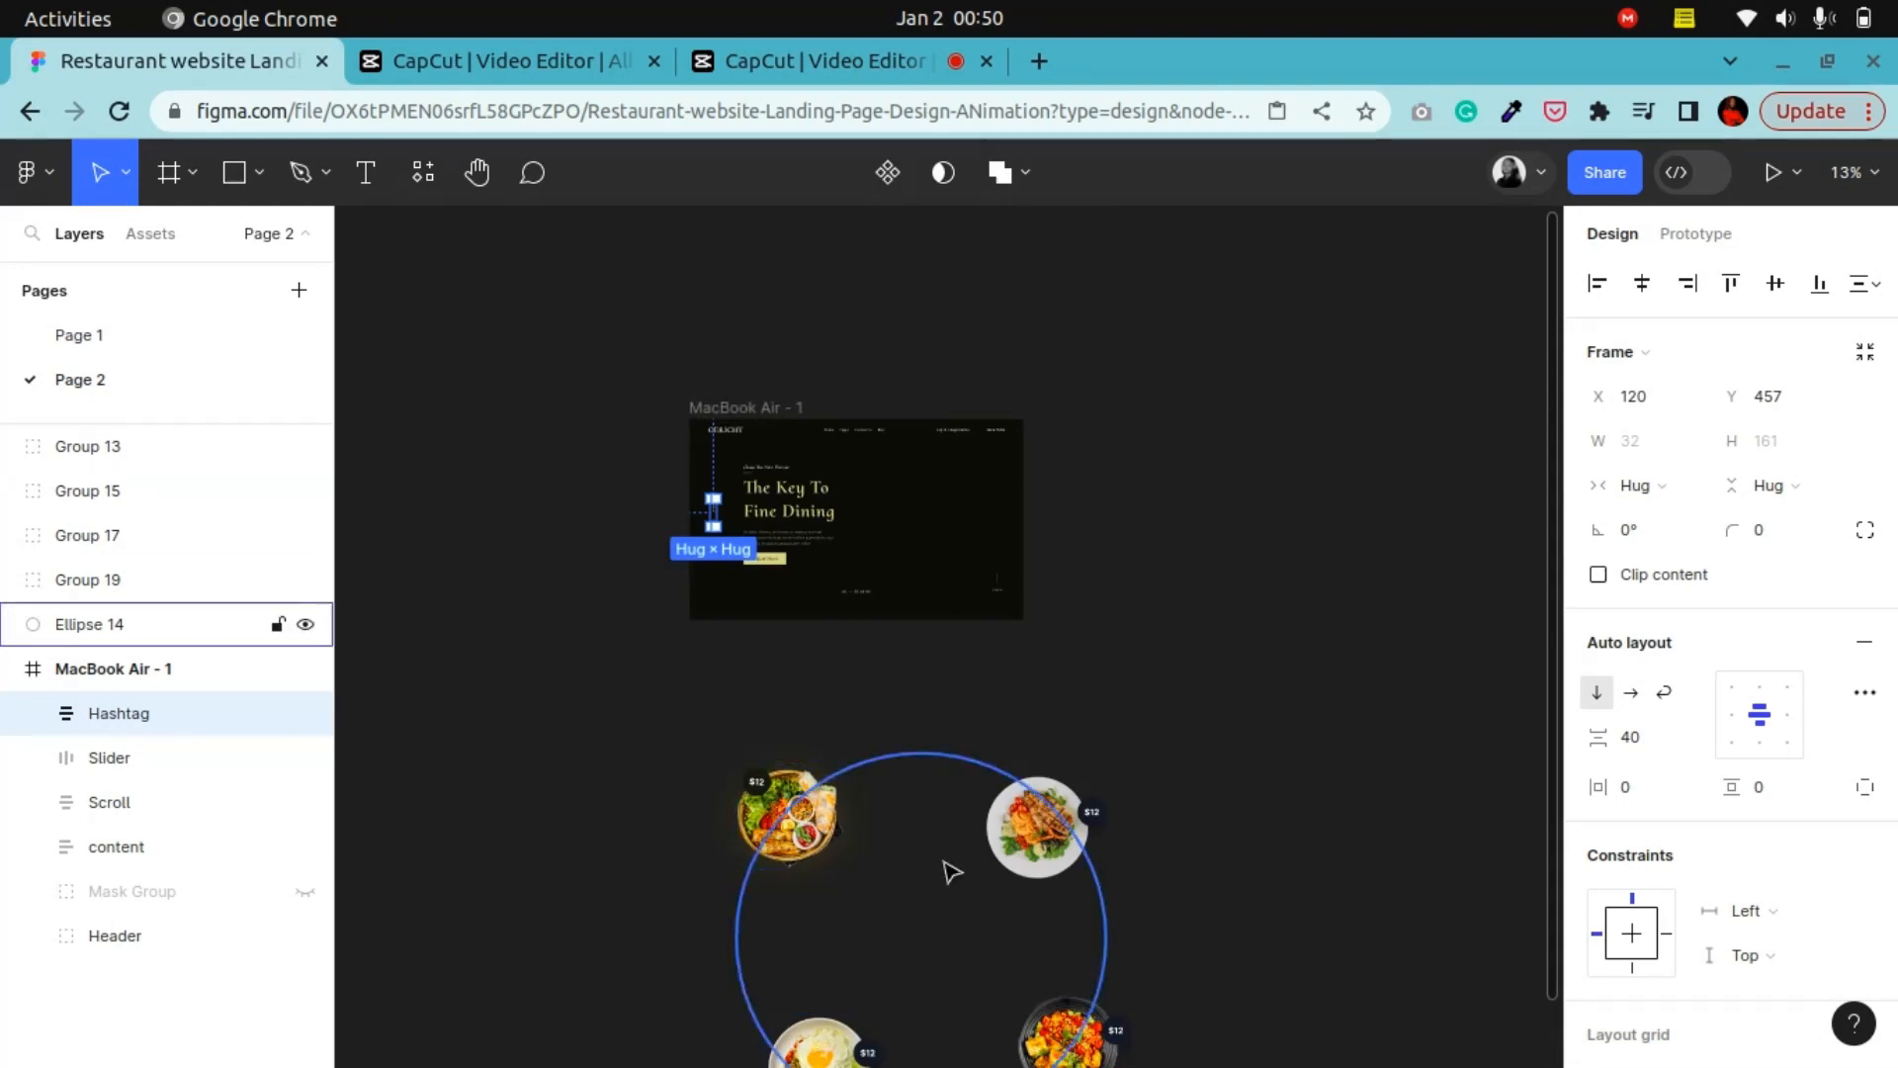
click(951, 872)
shift+click(841, 864)
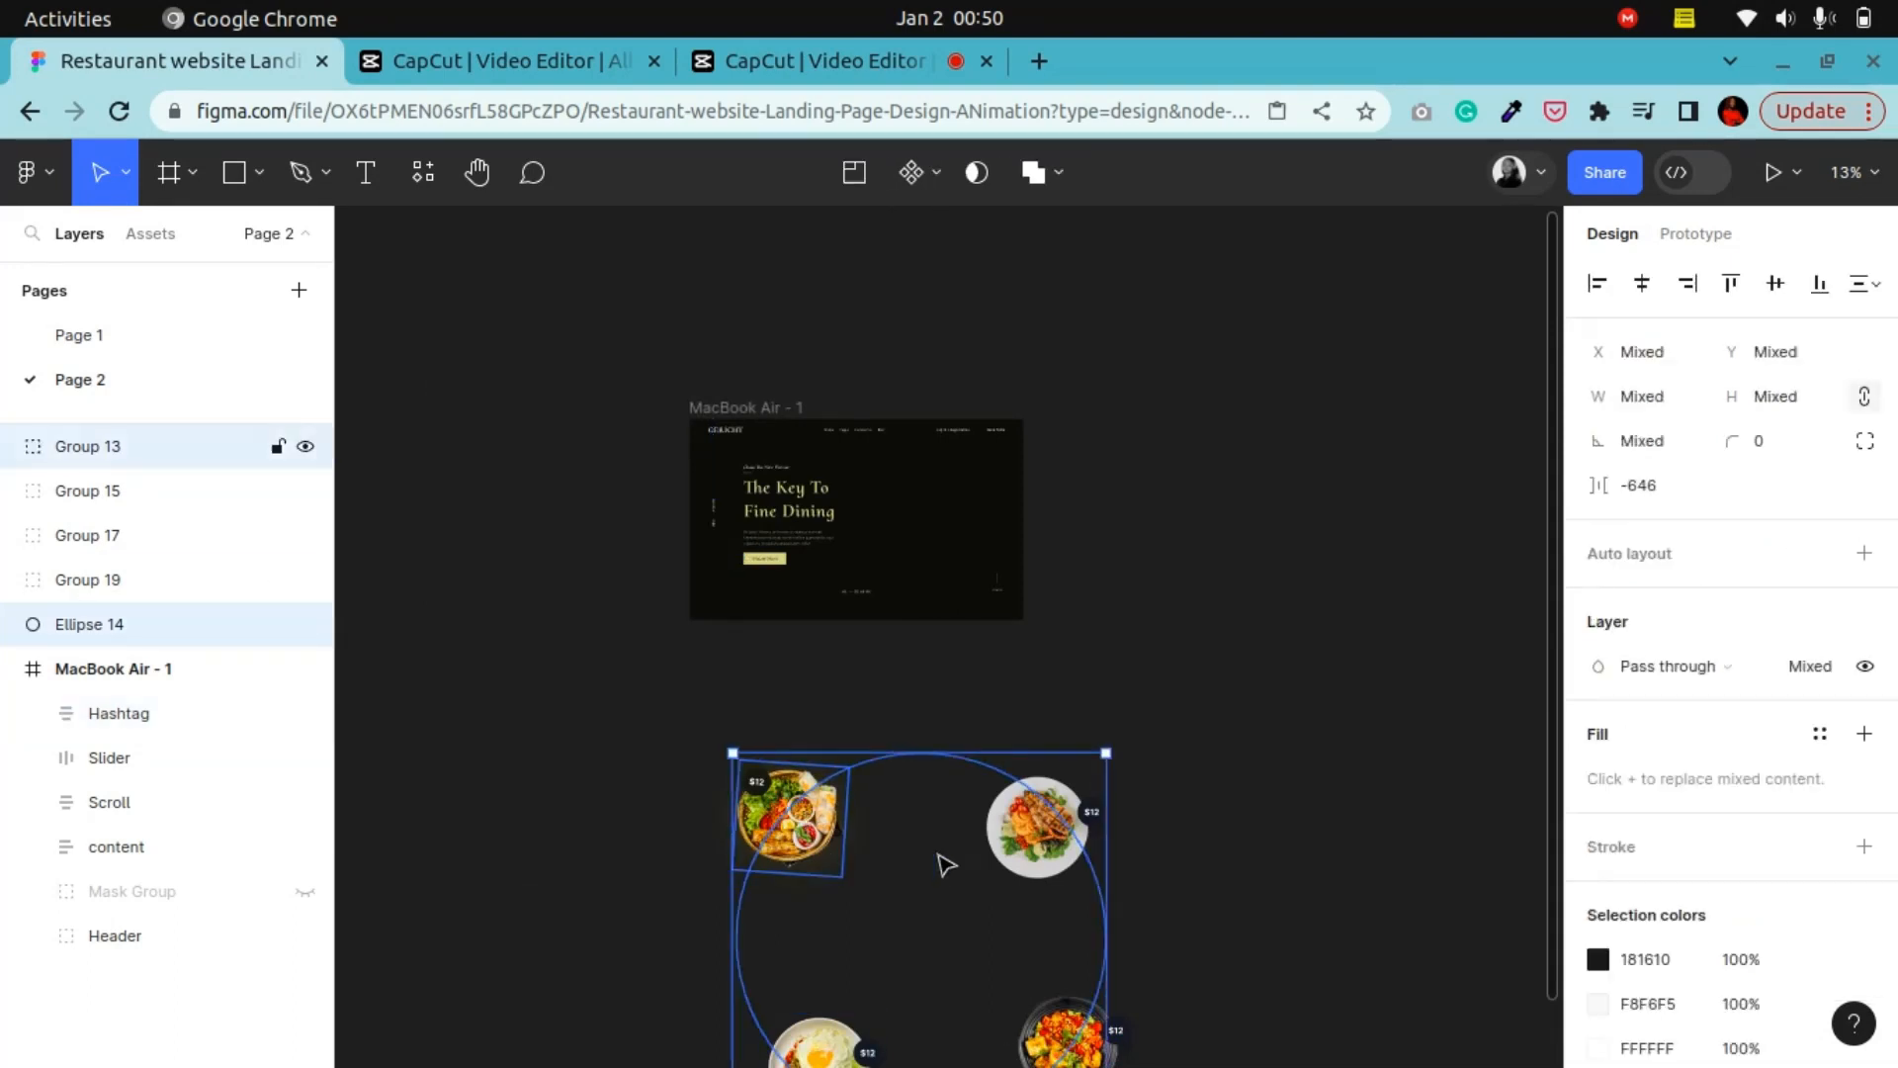
shift+click(1036, 826)
scroll(1033, 890, down, 3)
shift+click(1033, 911)
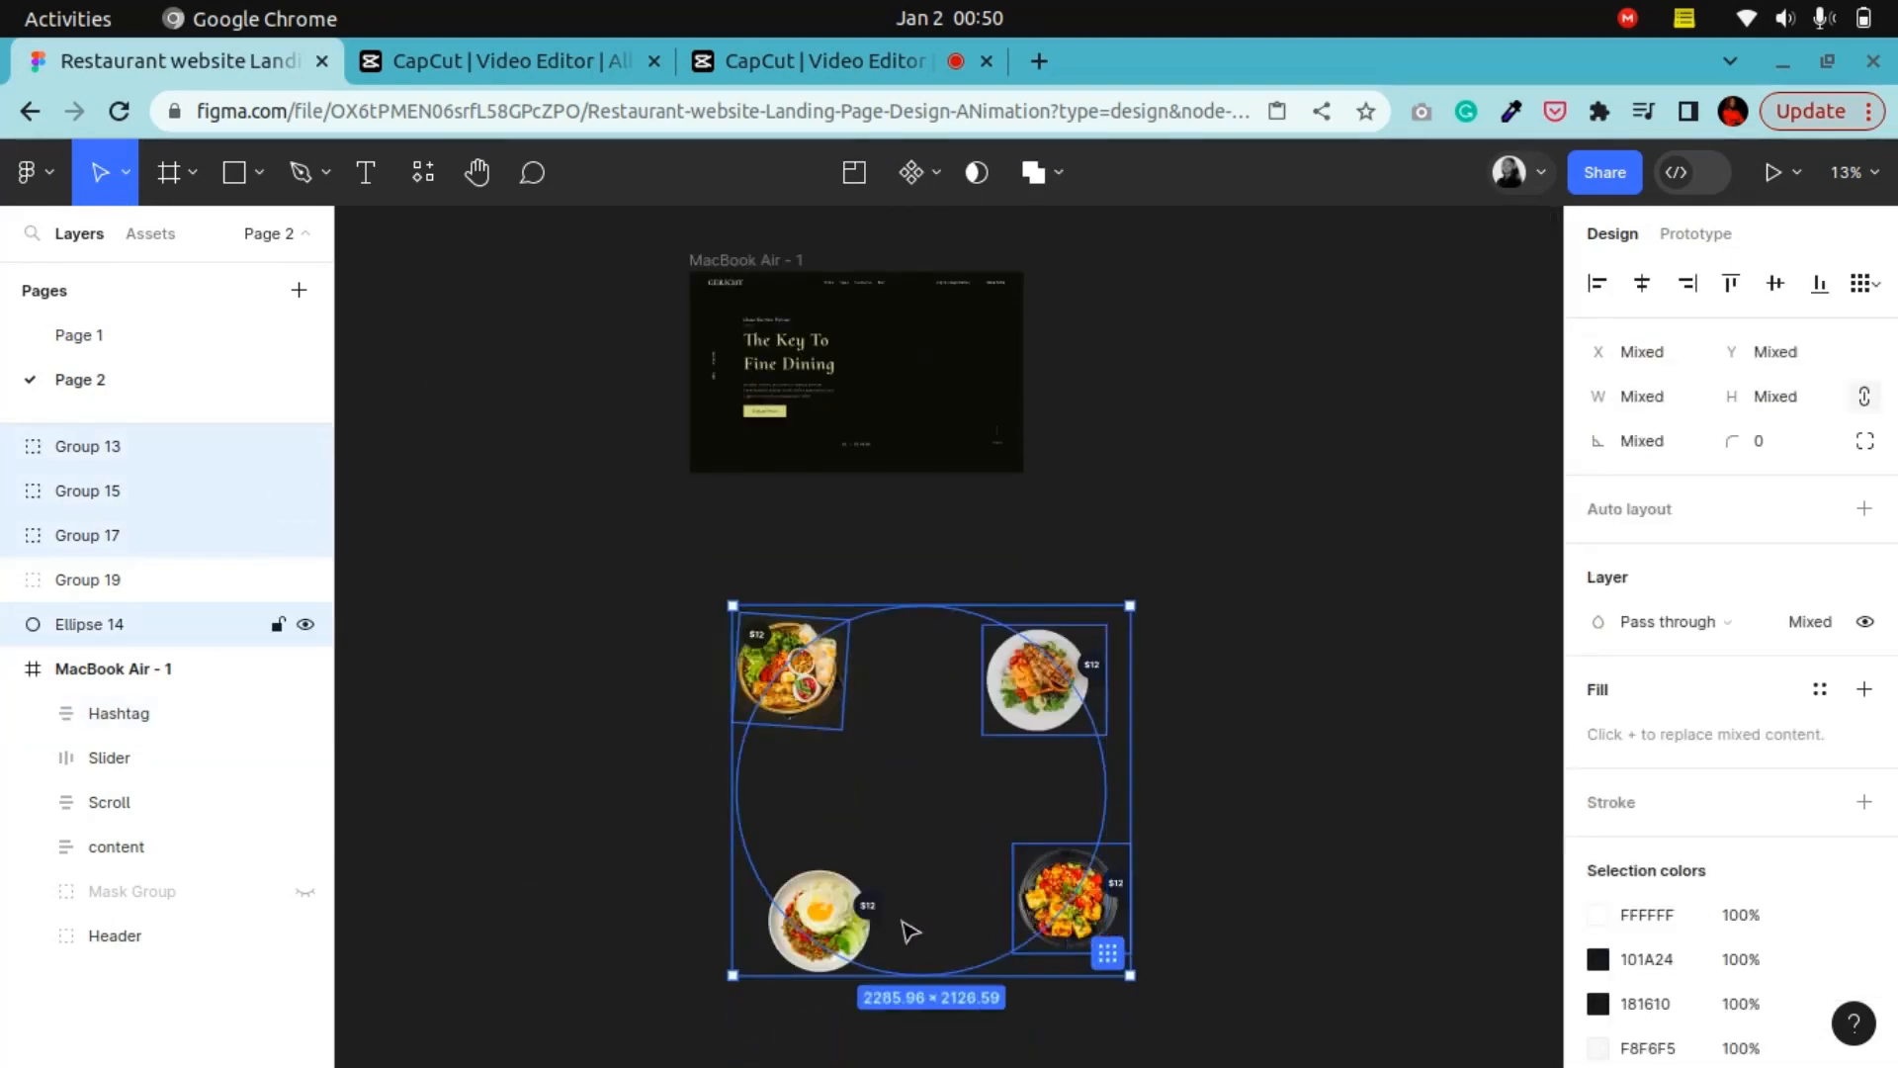
shift+click(868, 922)
drag(870, 924, 1222, 533)
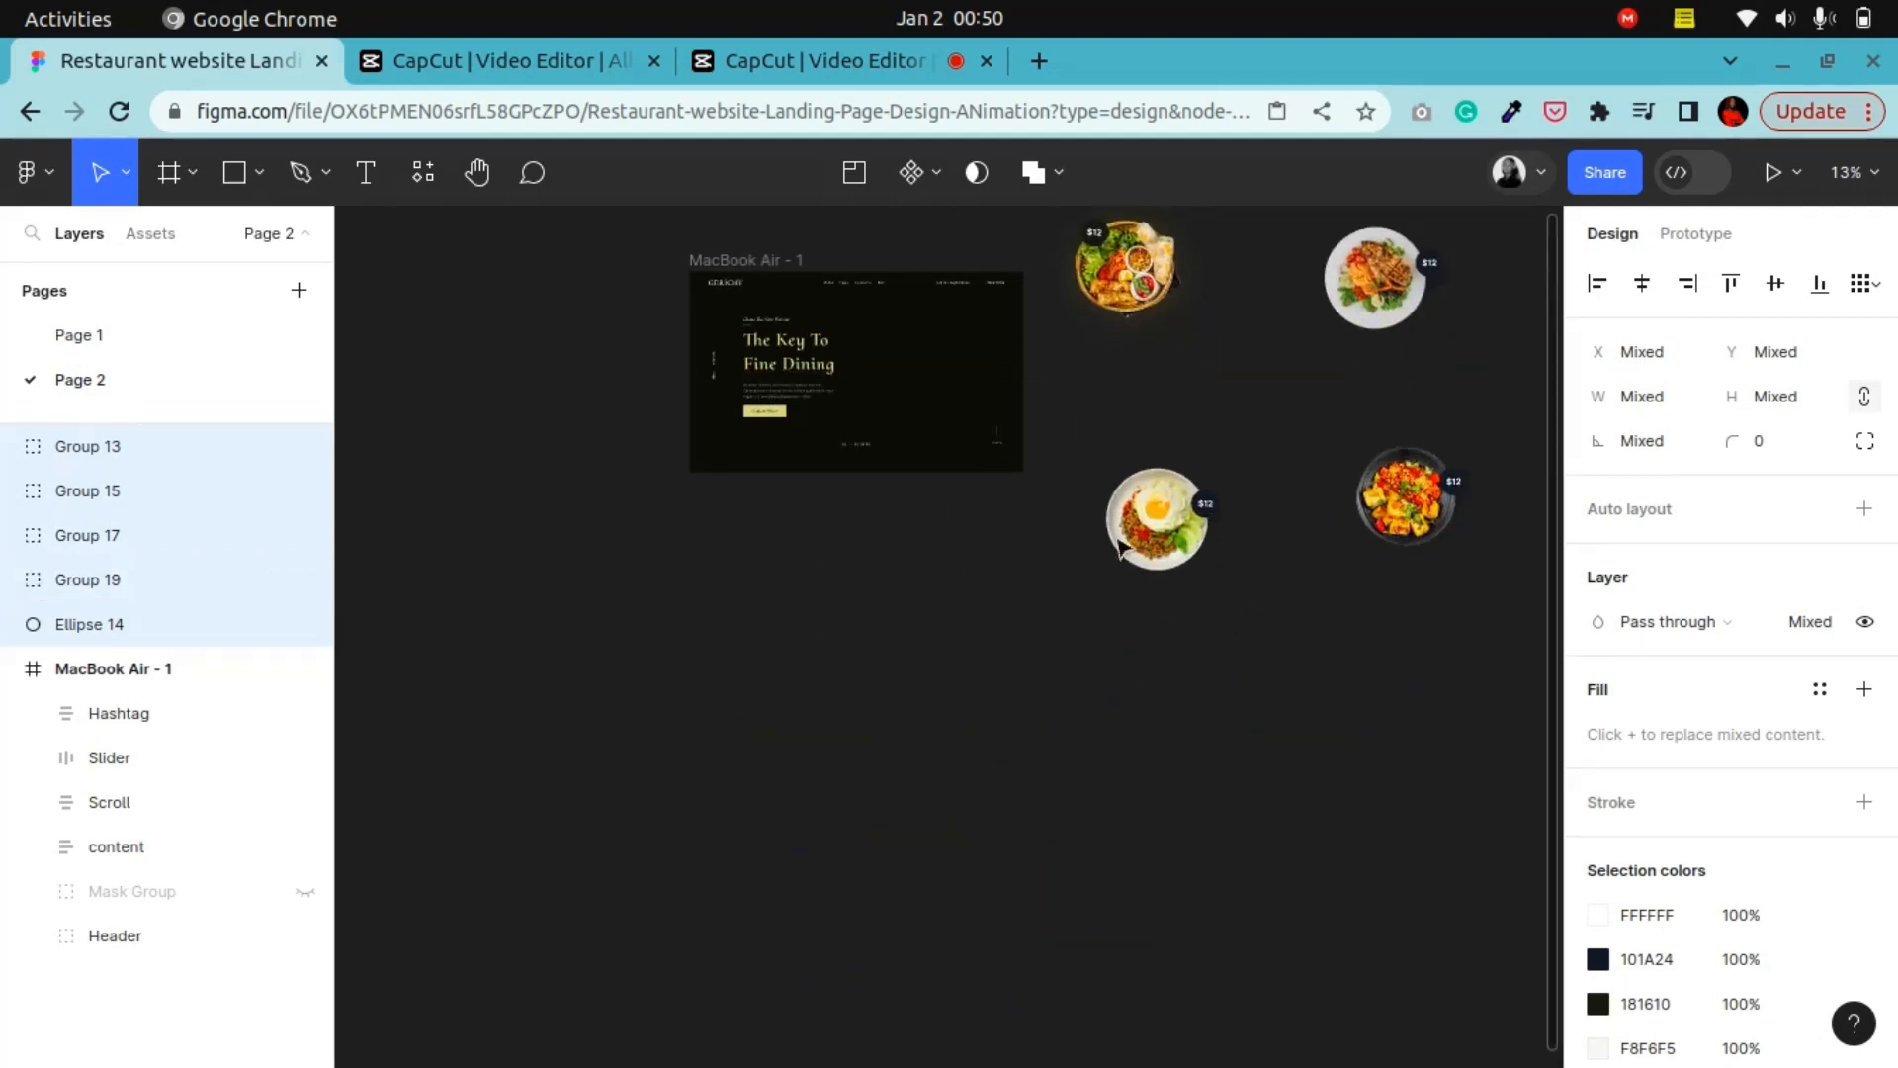
Examine the MacBook Air - 1 frame and the ring of dish images beside it
click(477, 172)
drag(678, 534, 671, 669)
key(ctrl+plus)
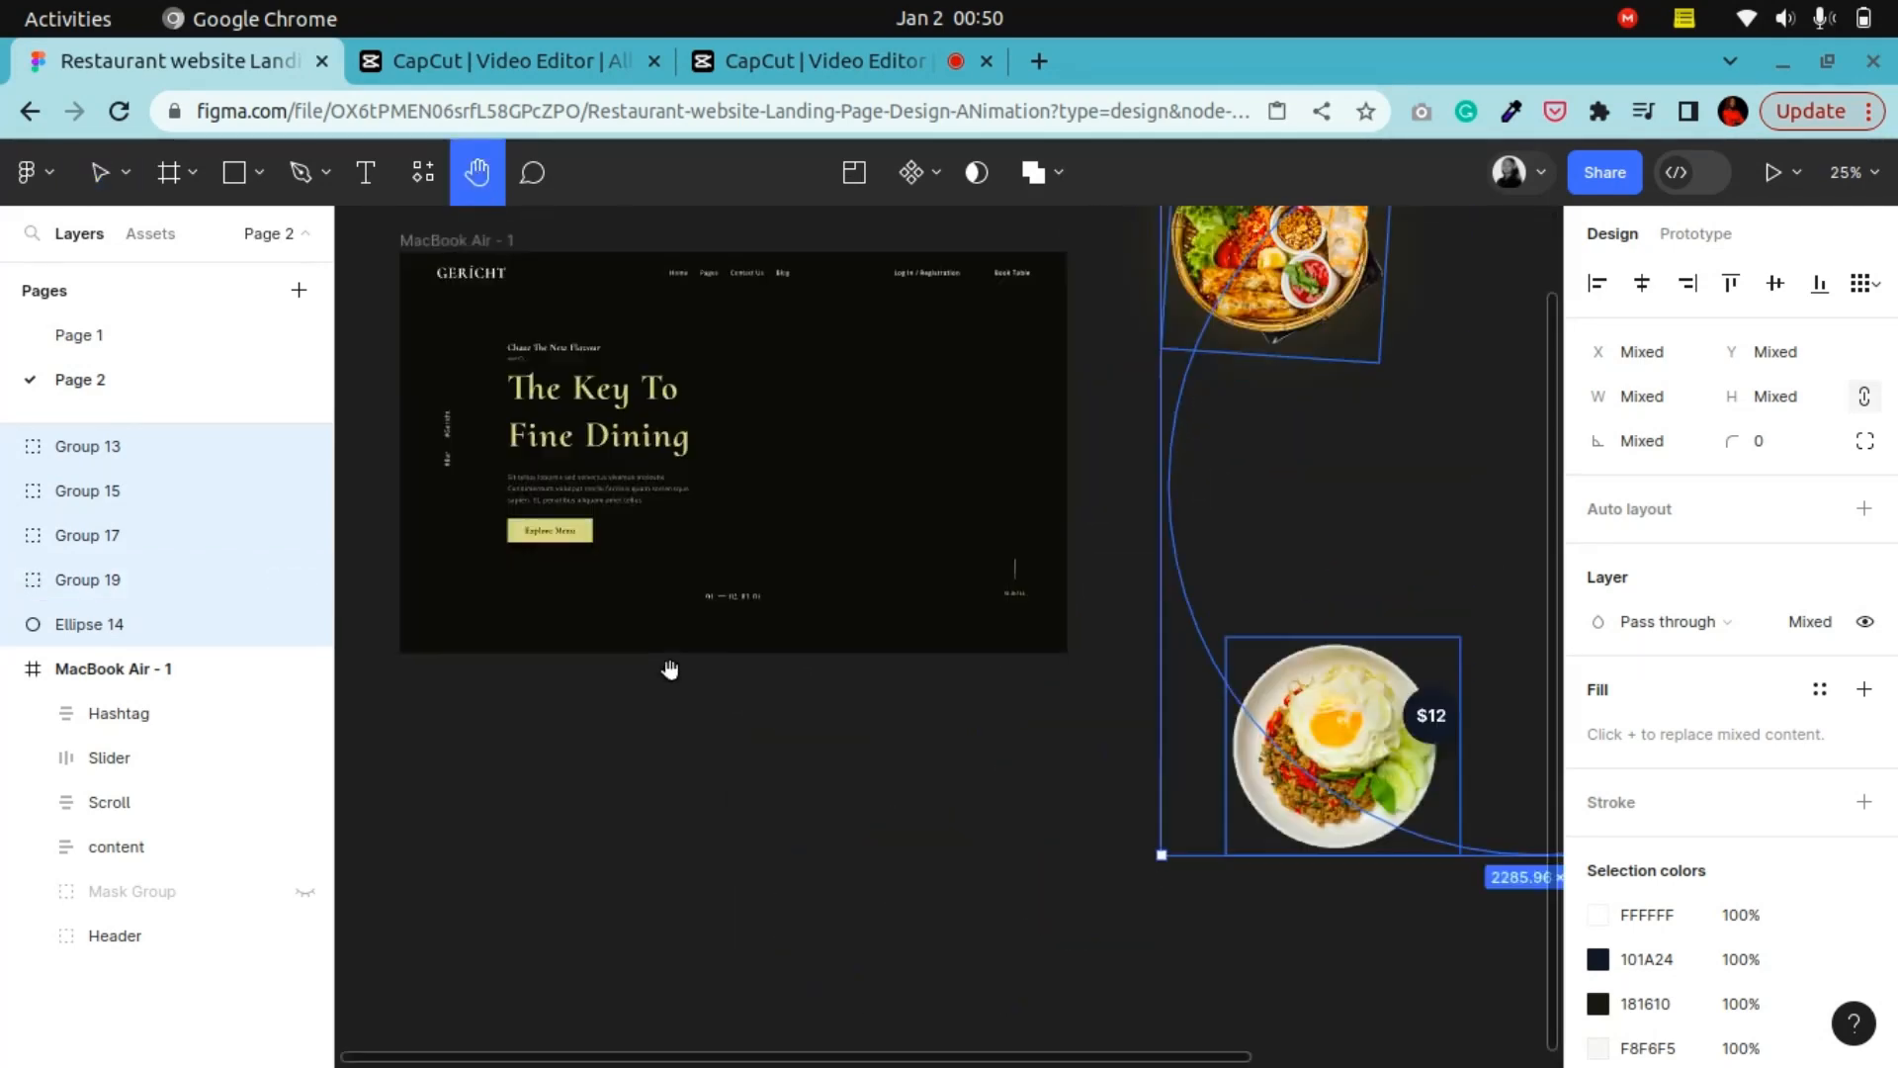
scroll(724, 725, up, 2)
scroll(724, 725, right, 4)
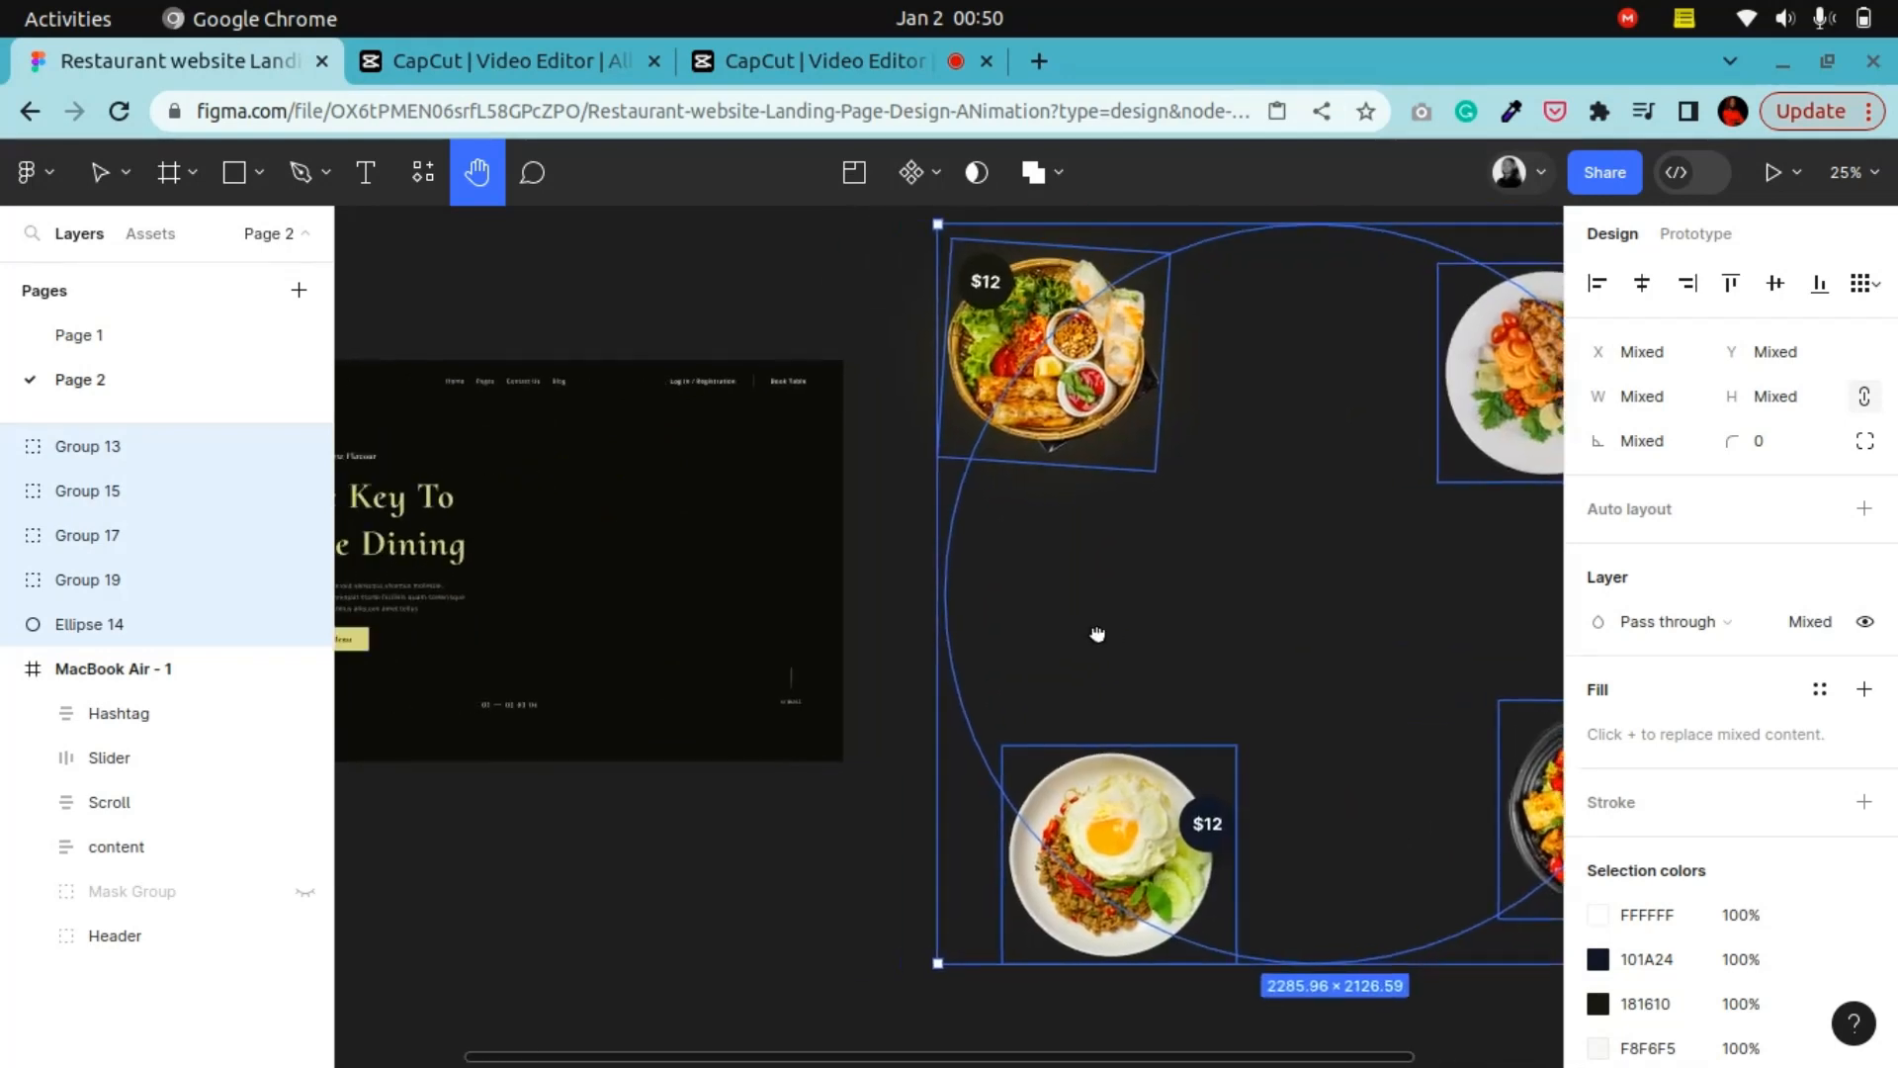
drag(837, 569, 1017, 563)
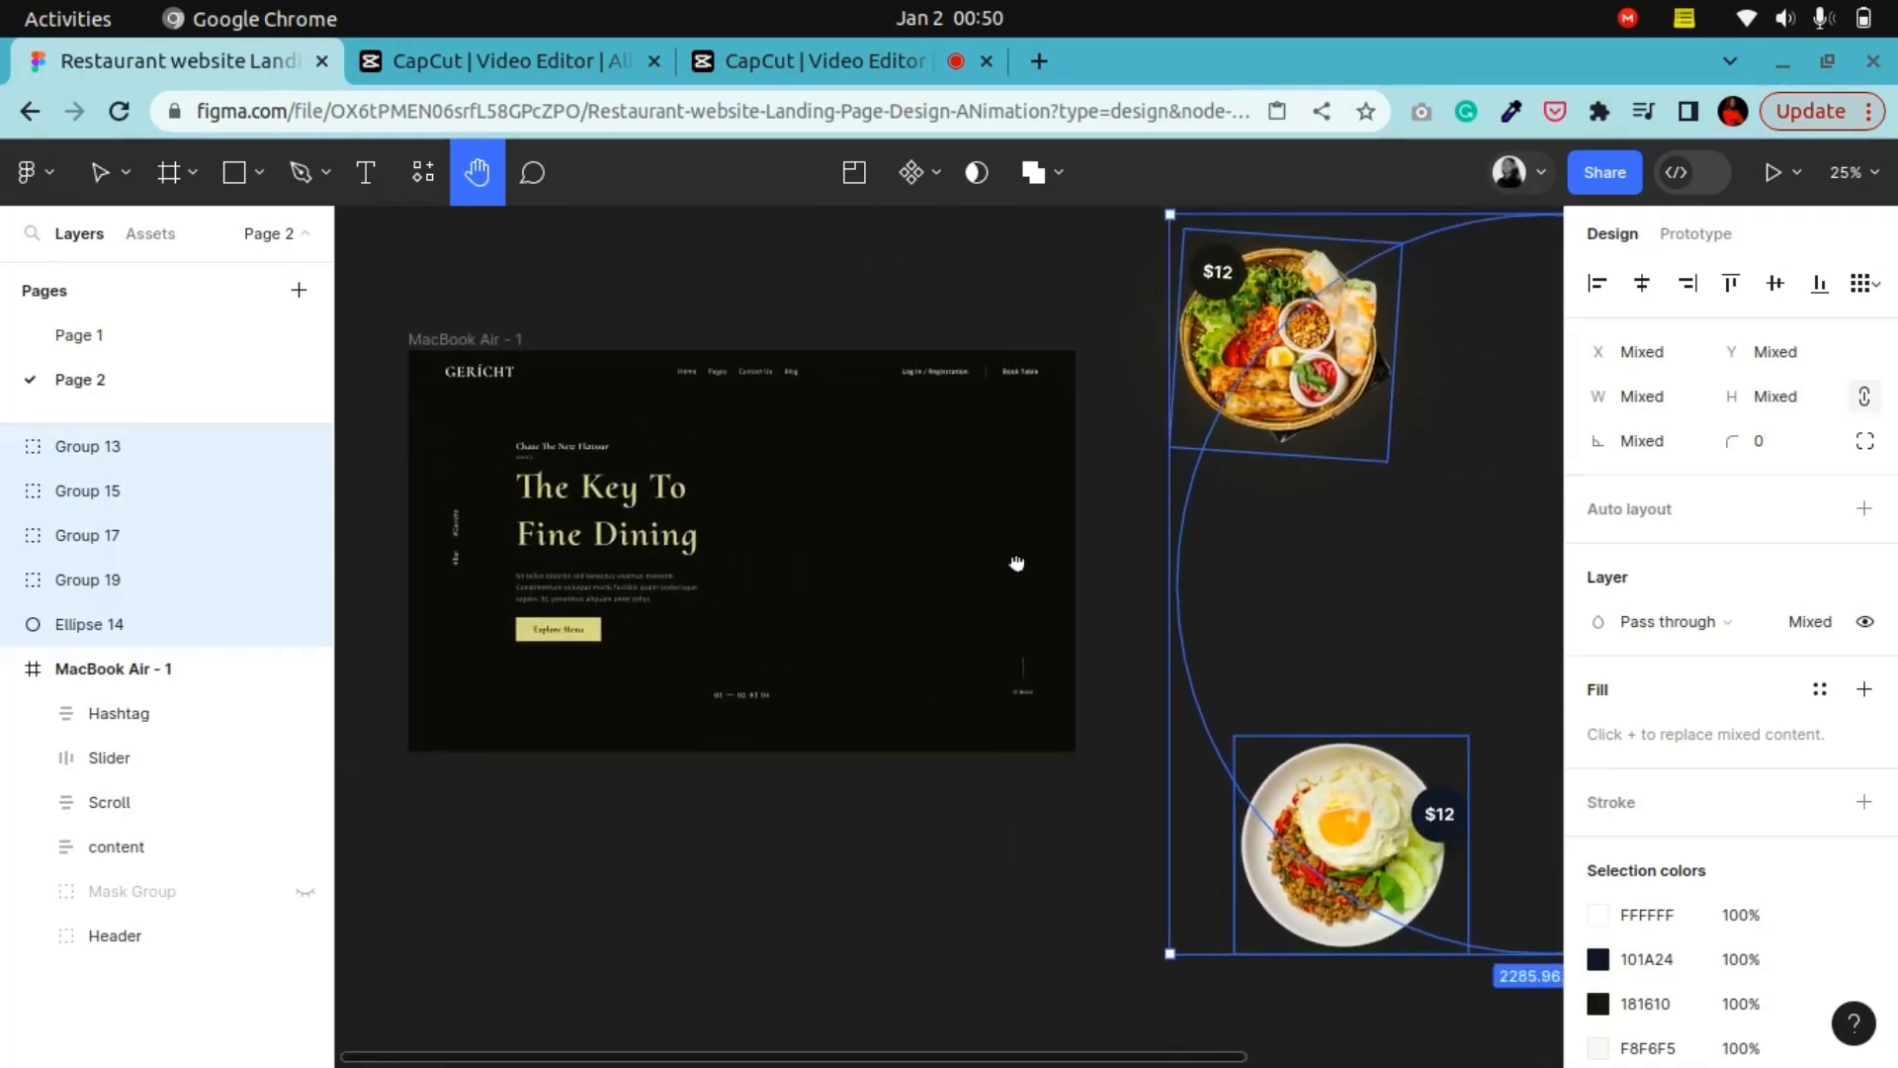
click(81, 180)
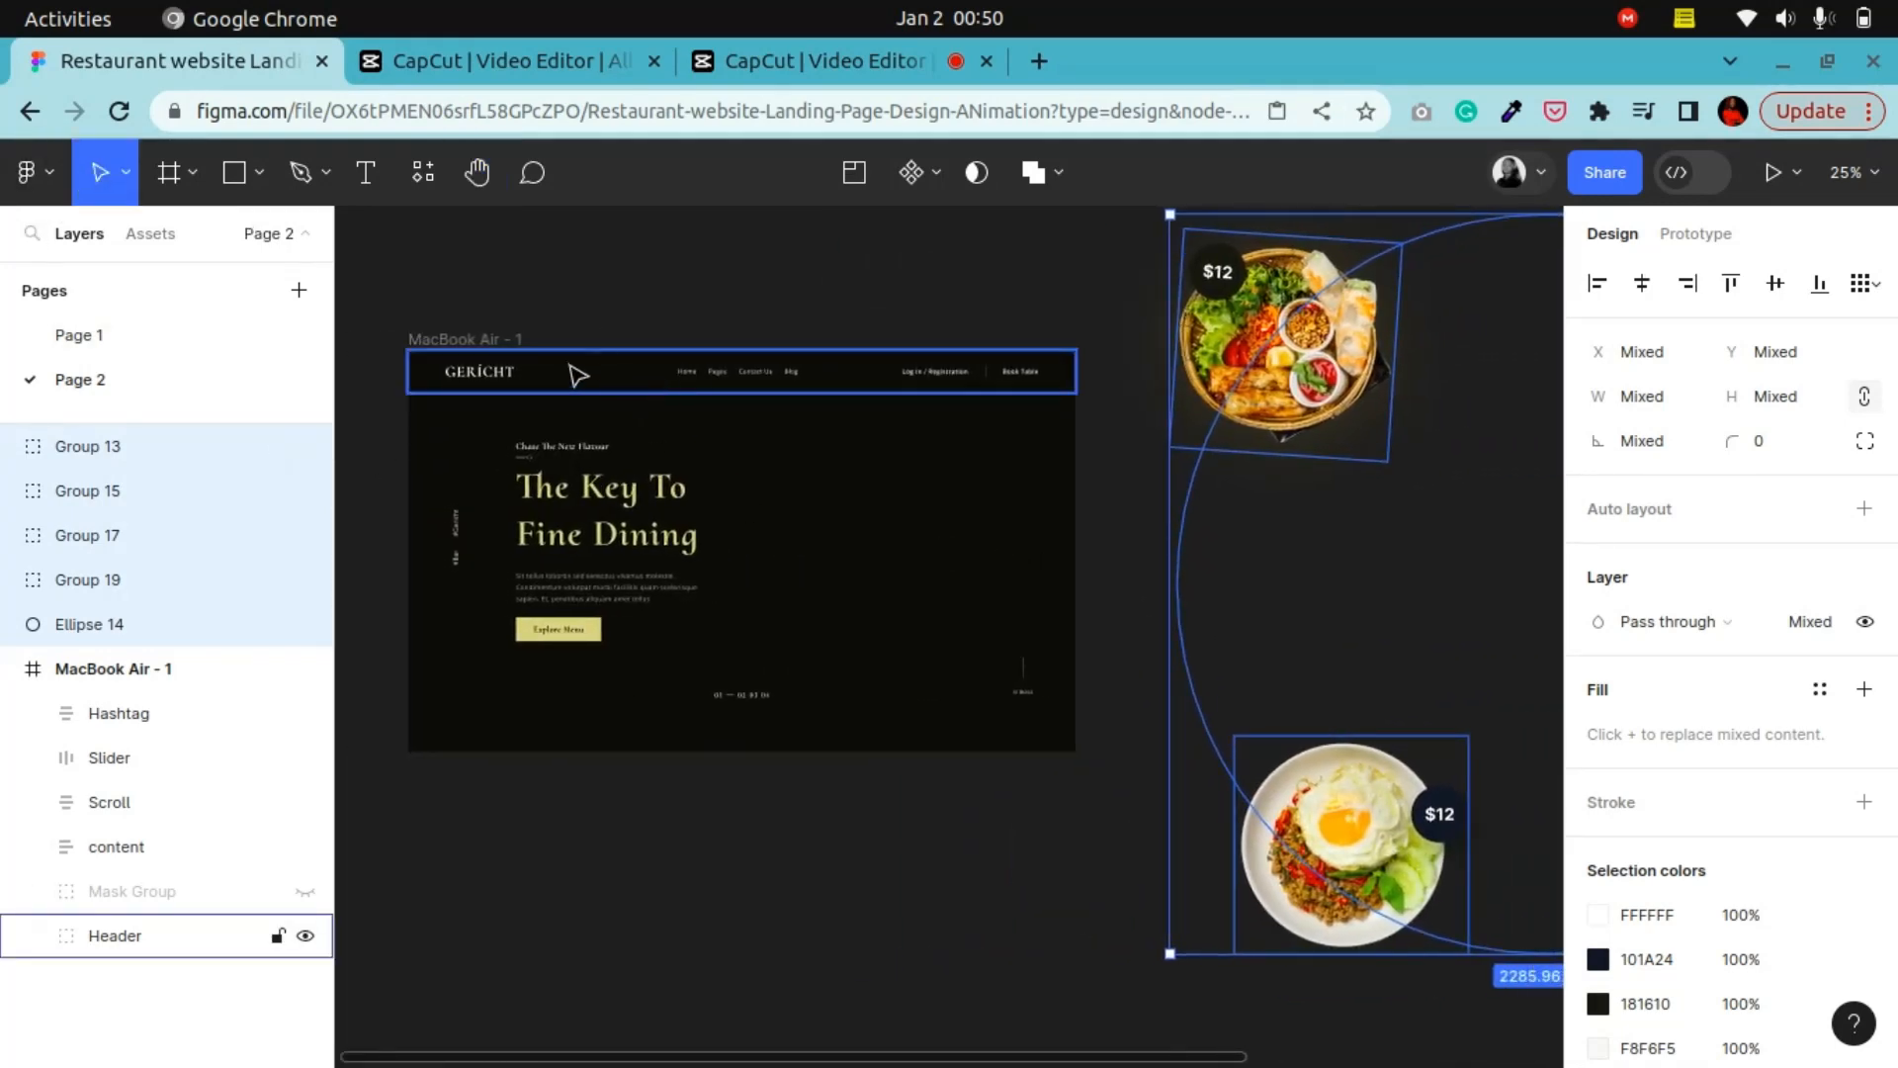
click(514, 344)
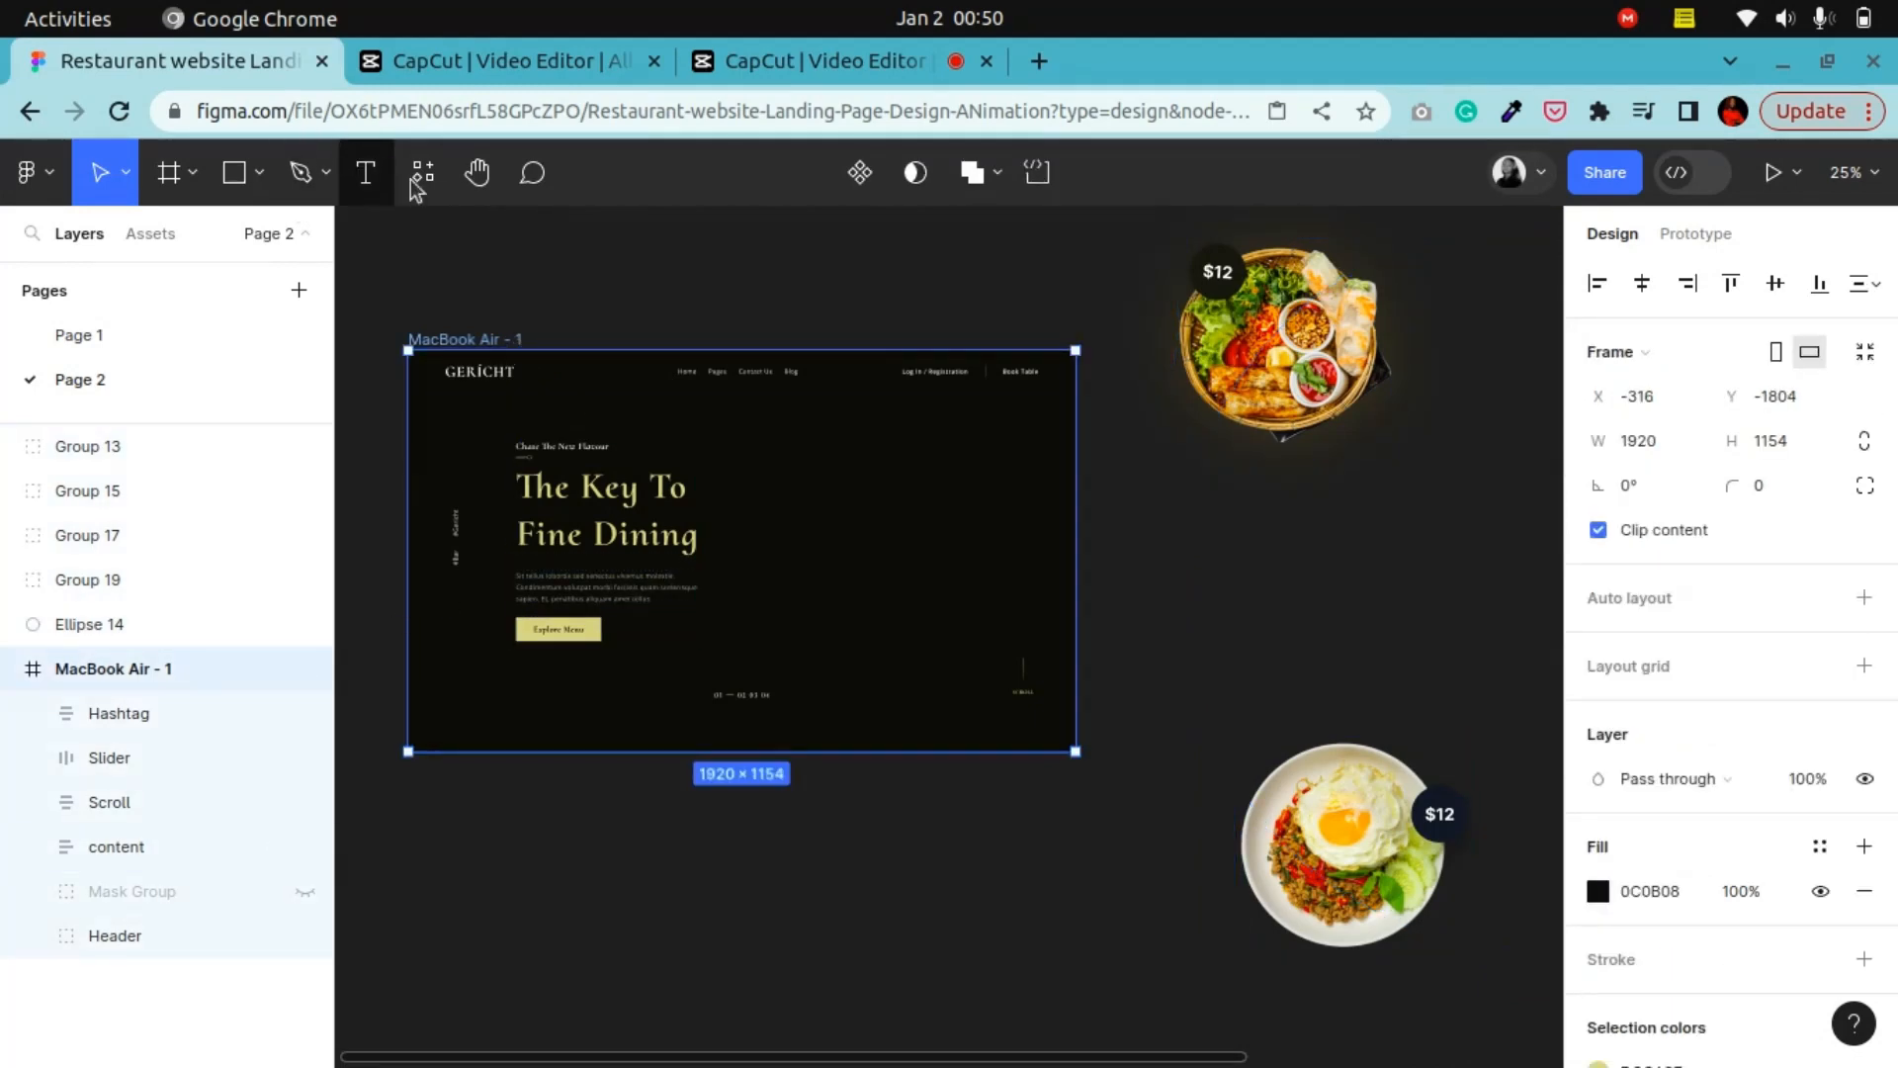
click(477, 174)
drag(878, 516, 513, 549)
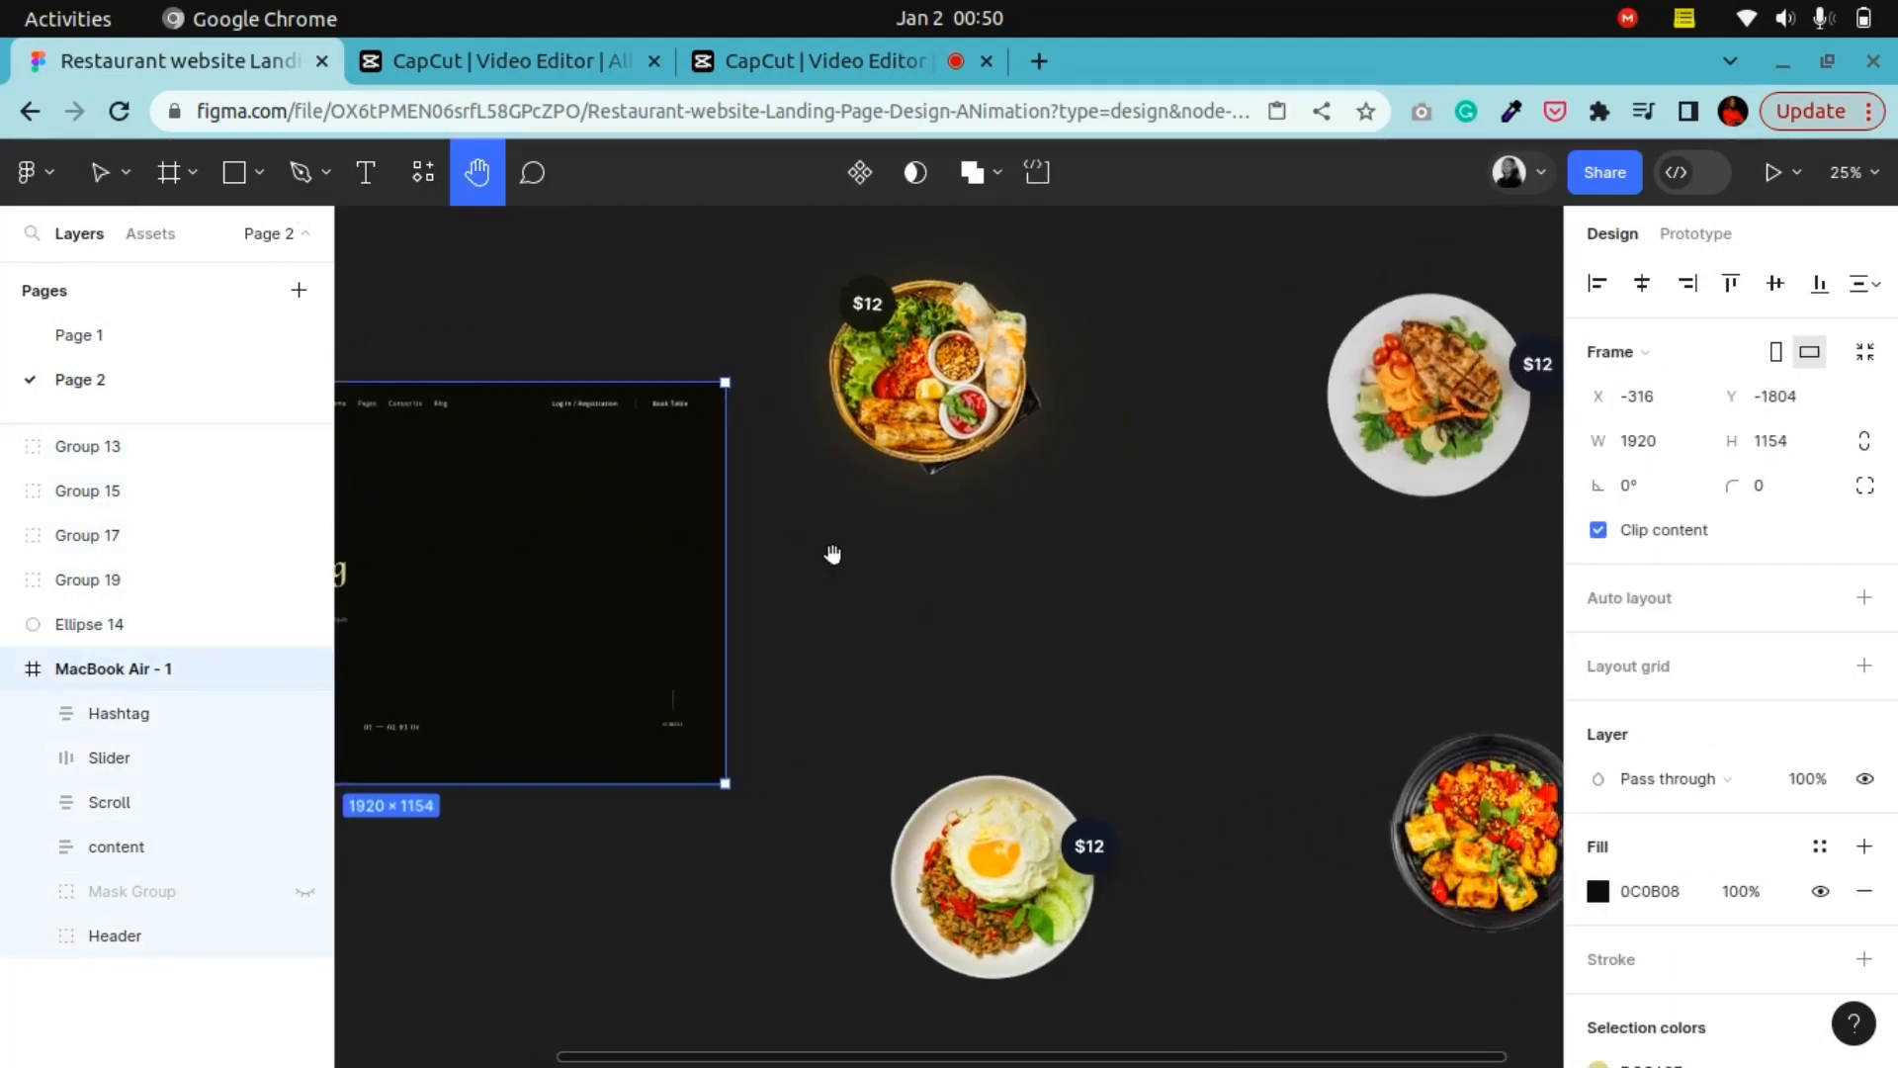
drag(834, 555, 615, 552)
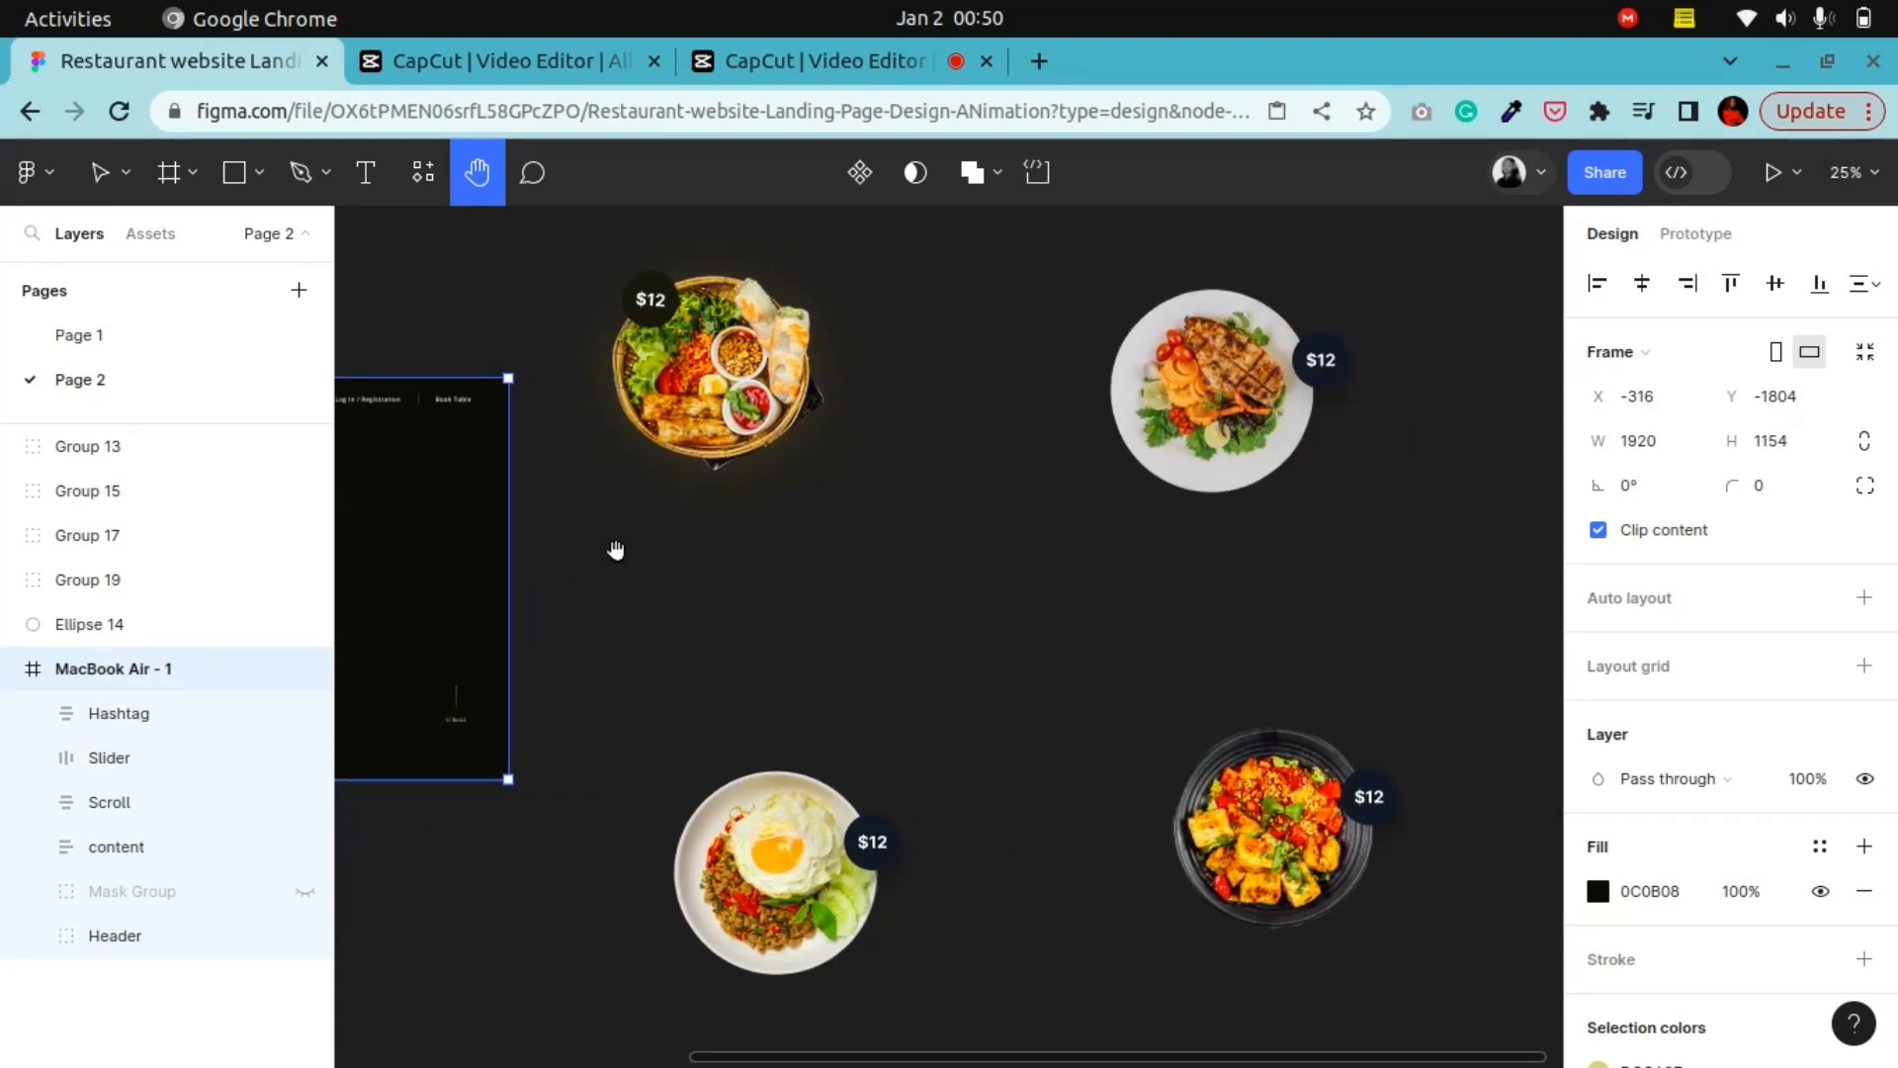
Set the layer opacity of Ellipse 14 to 100% and select the basket dish group on its edge
click(100, 172)
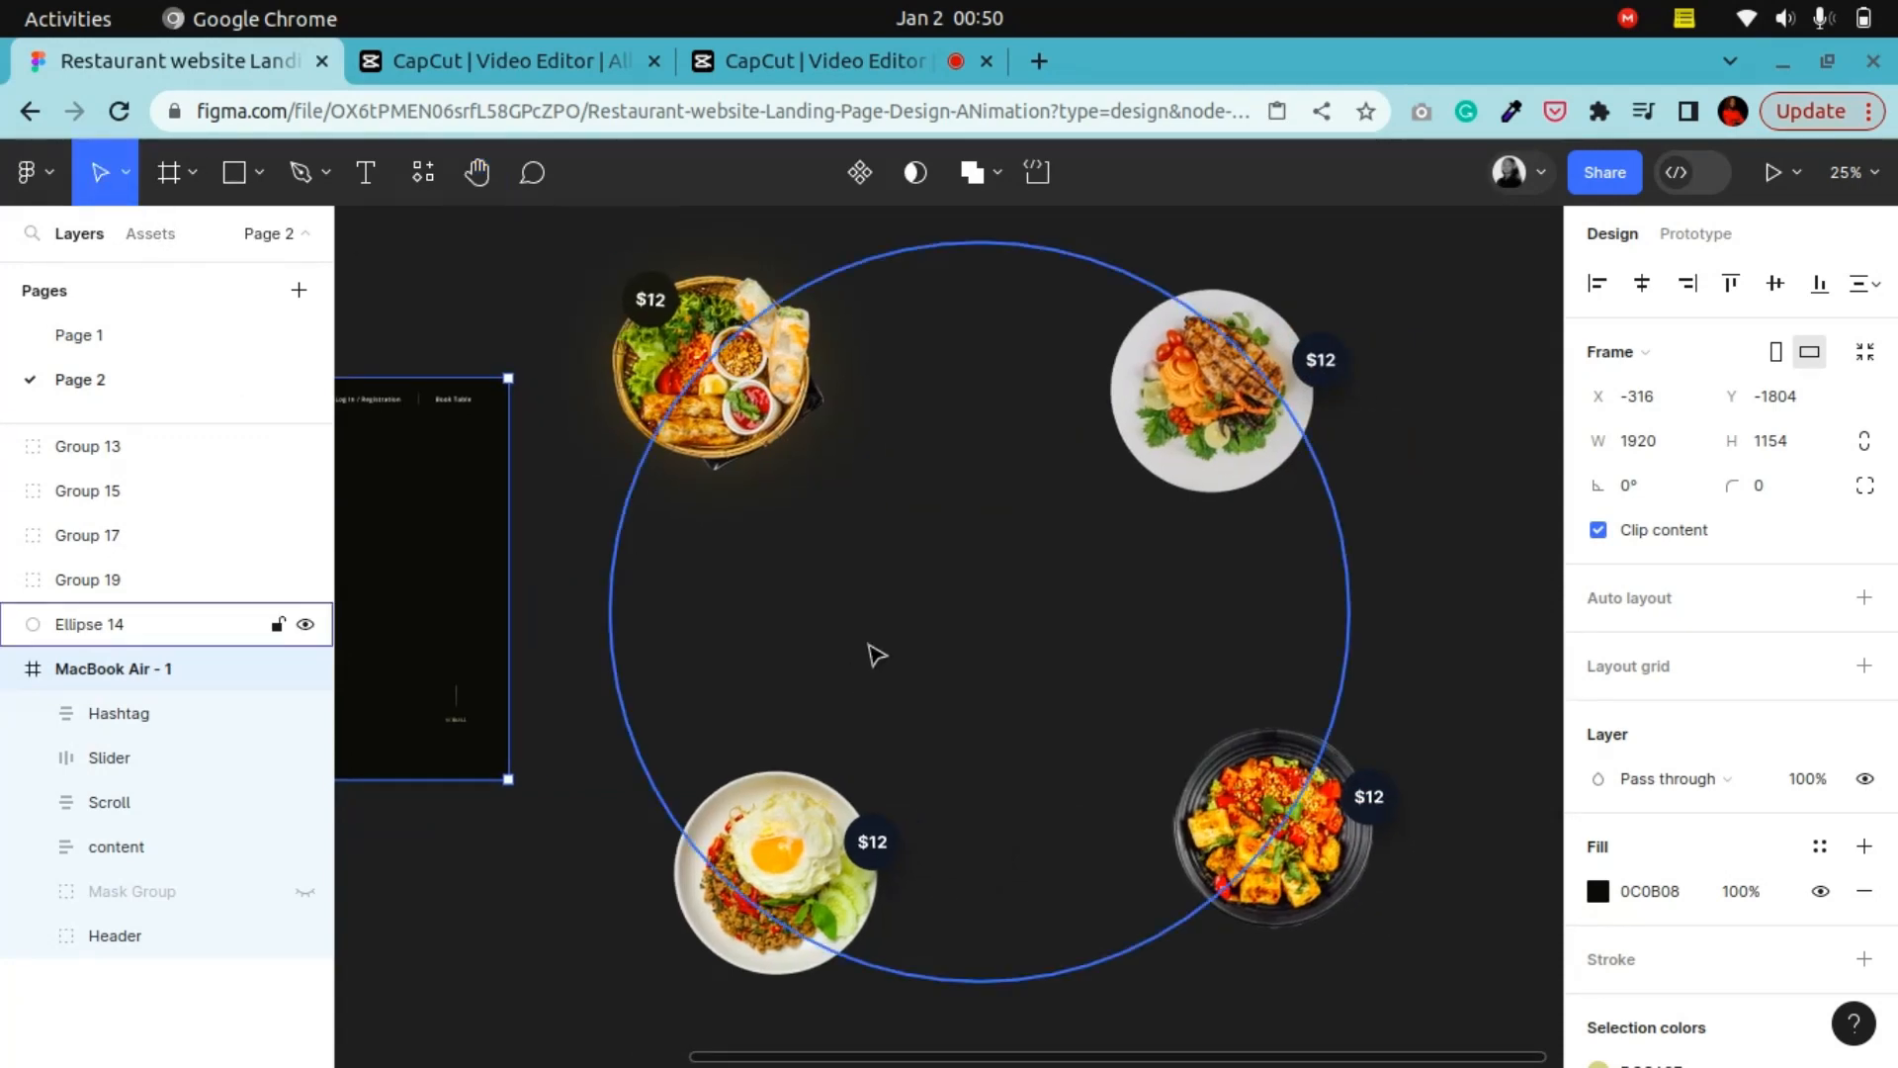
click(876, 655)
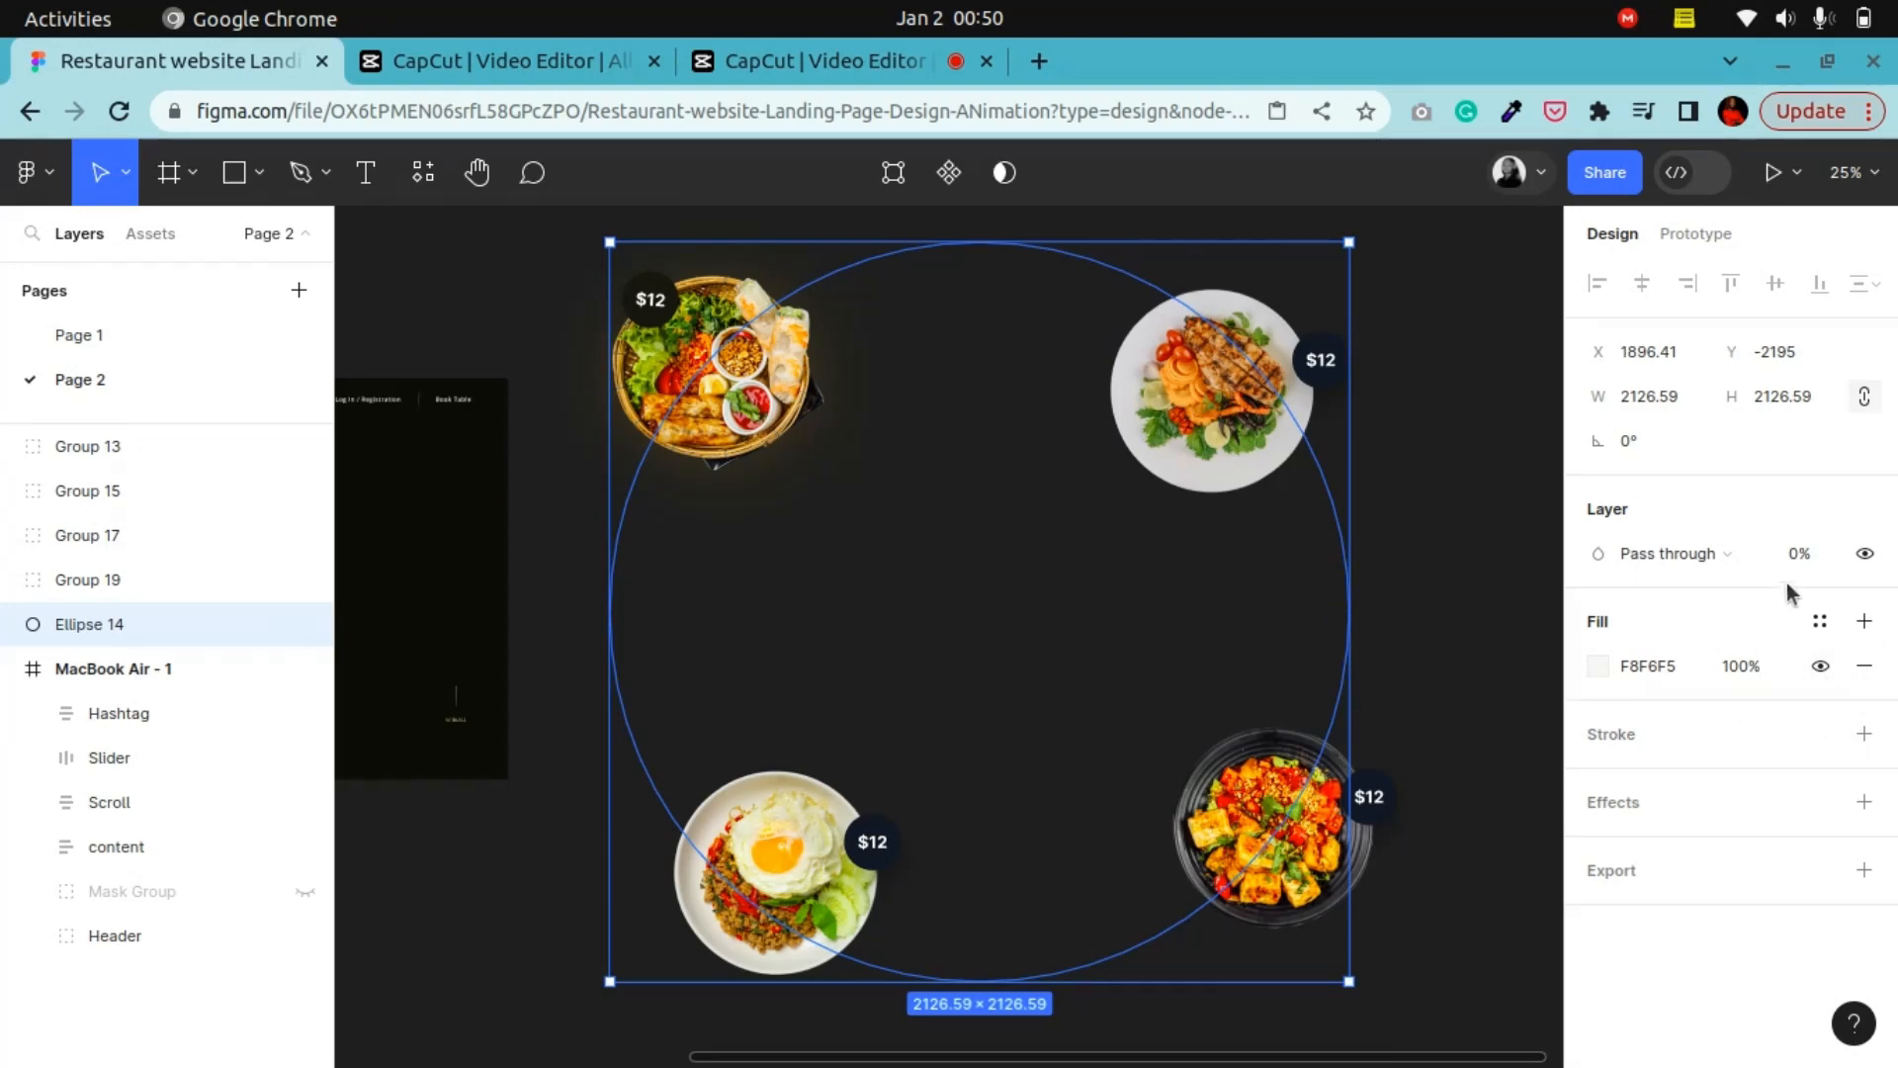
click(1812, 559)
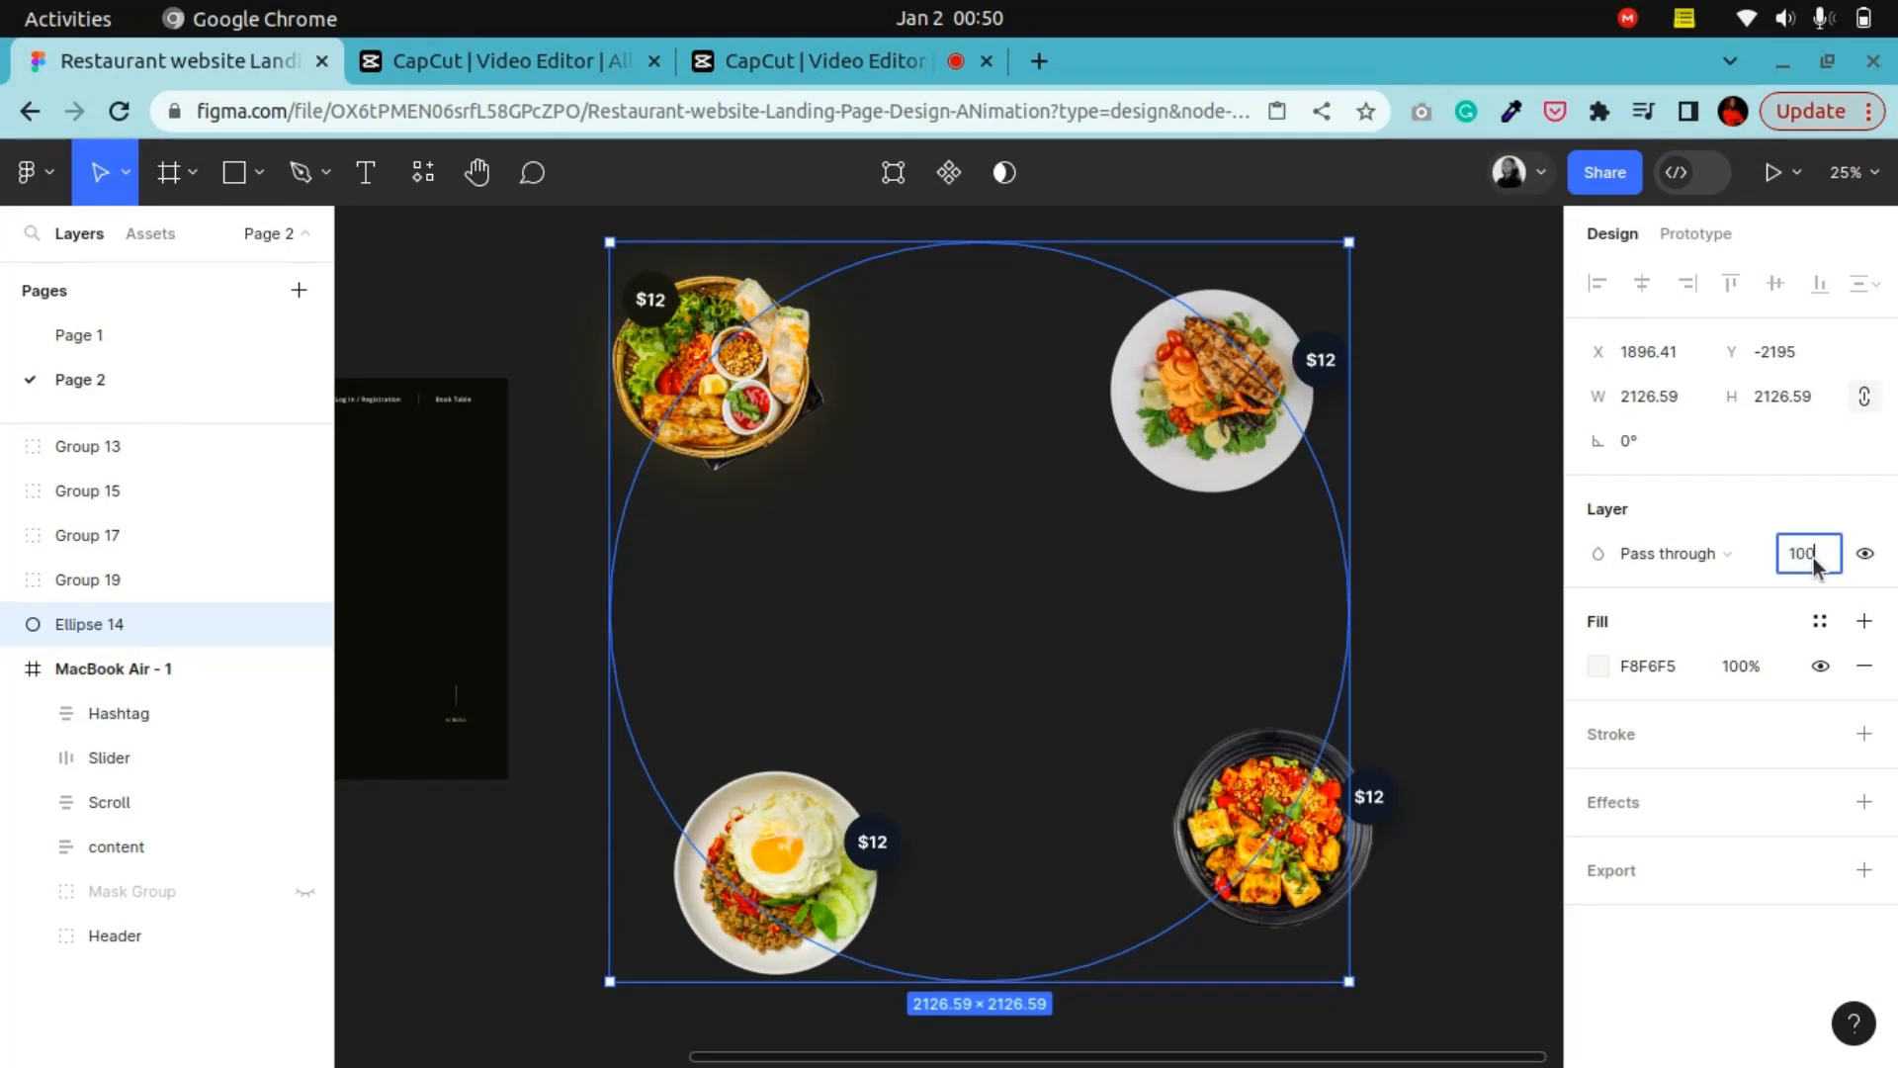
key(Return)
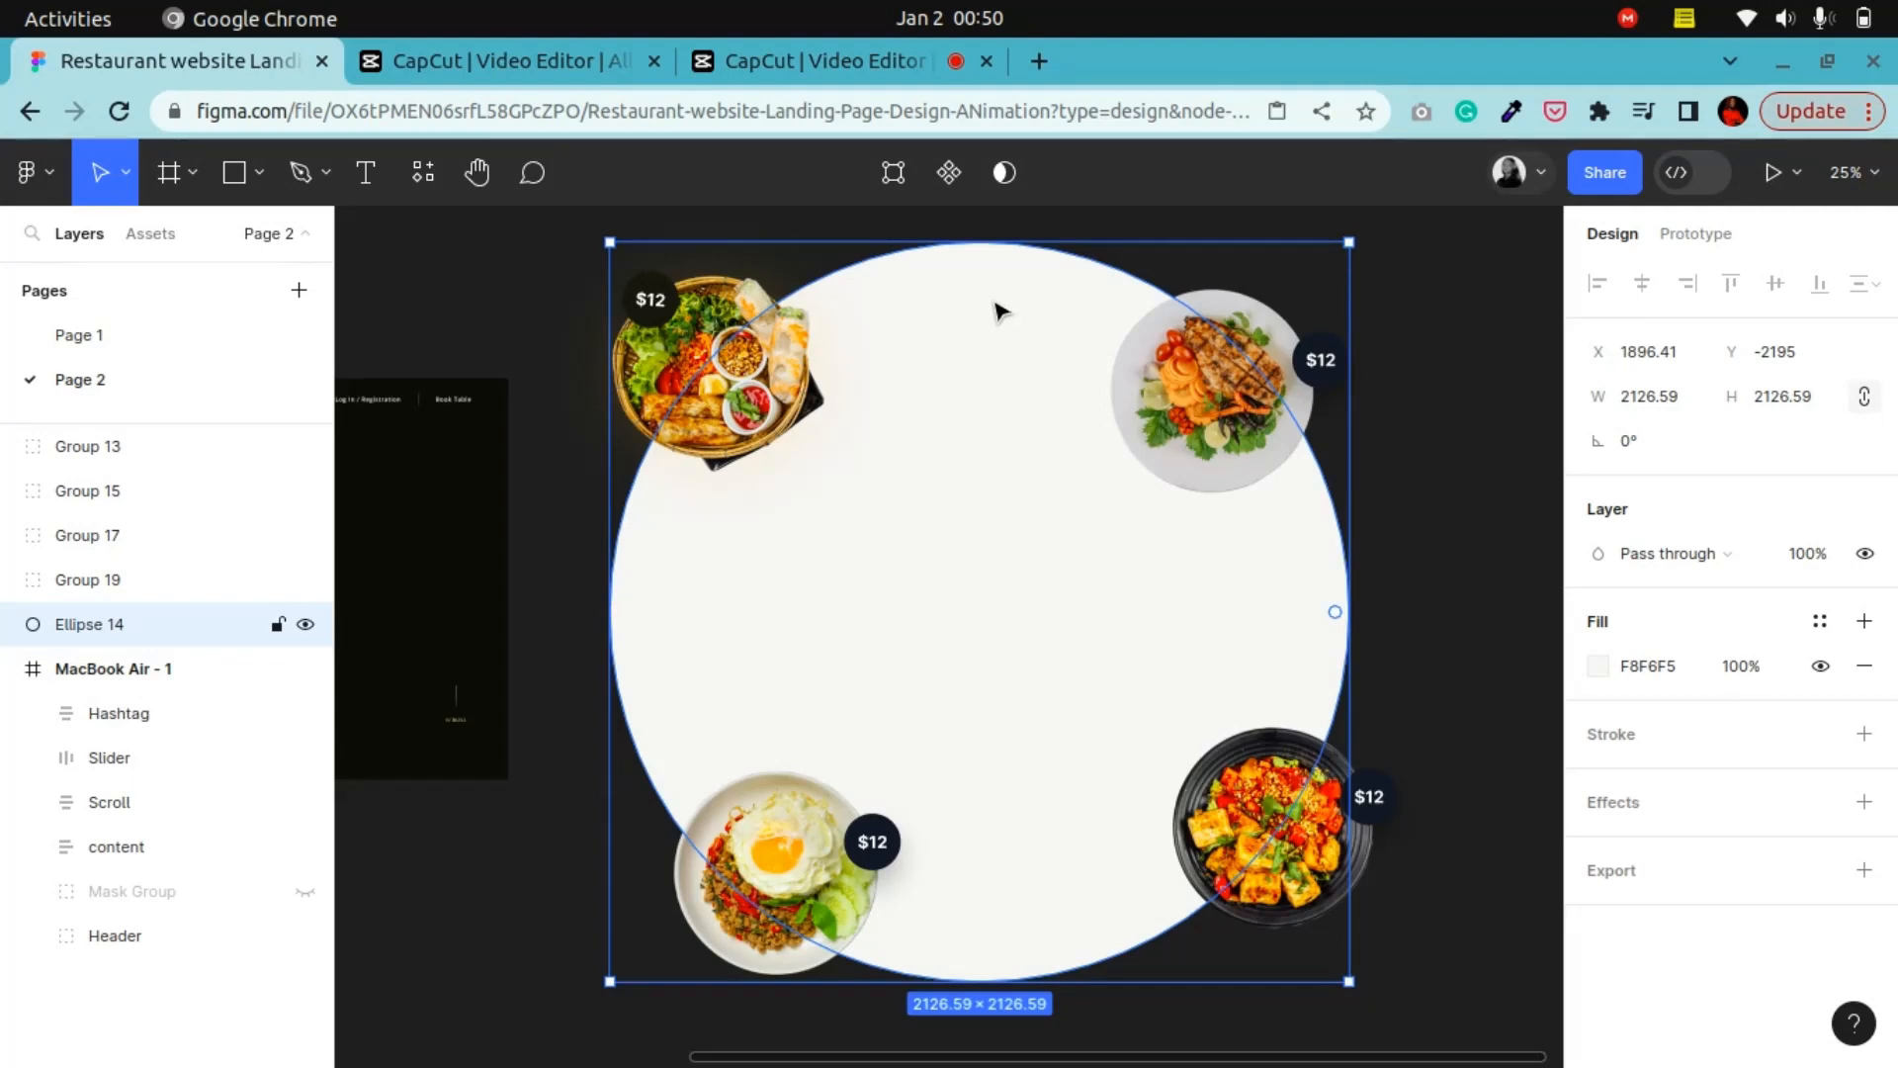
click(699, 396)
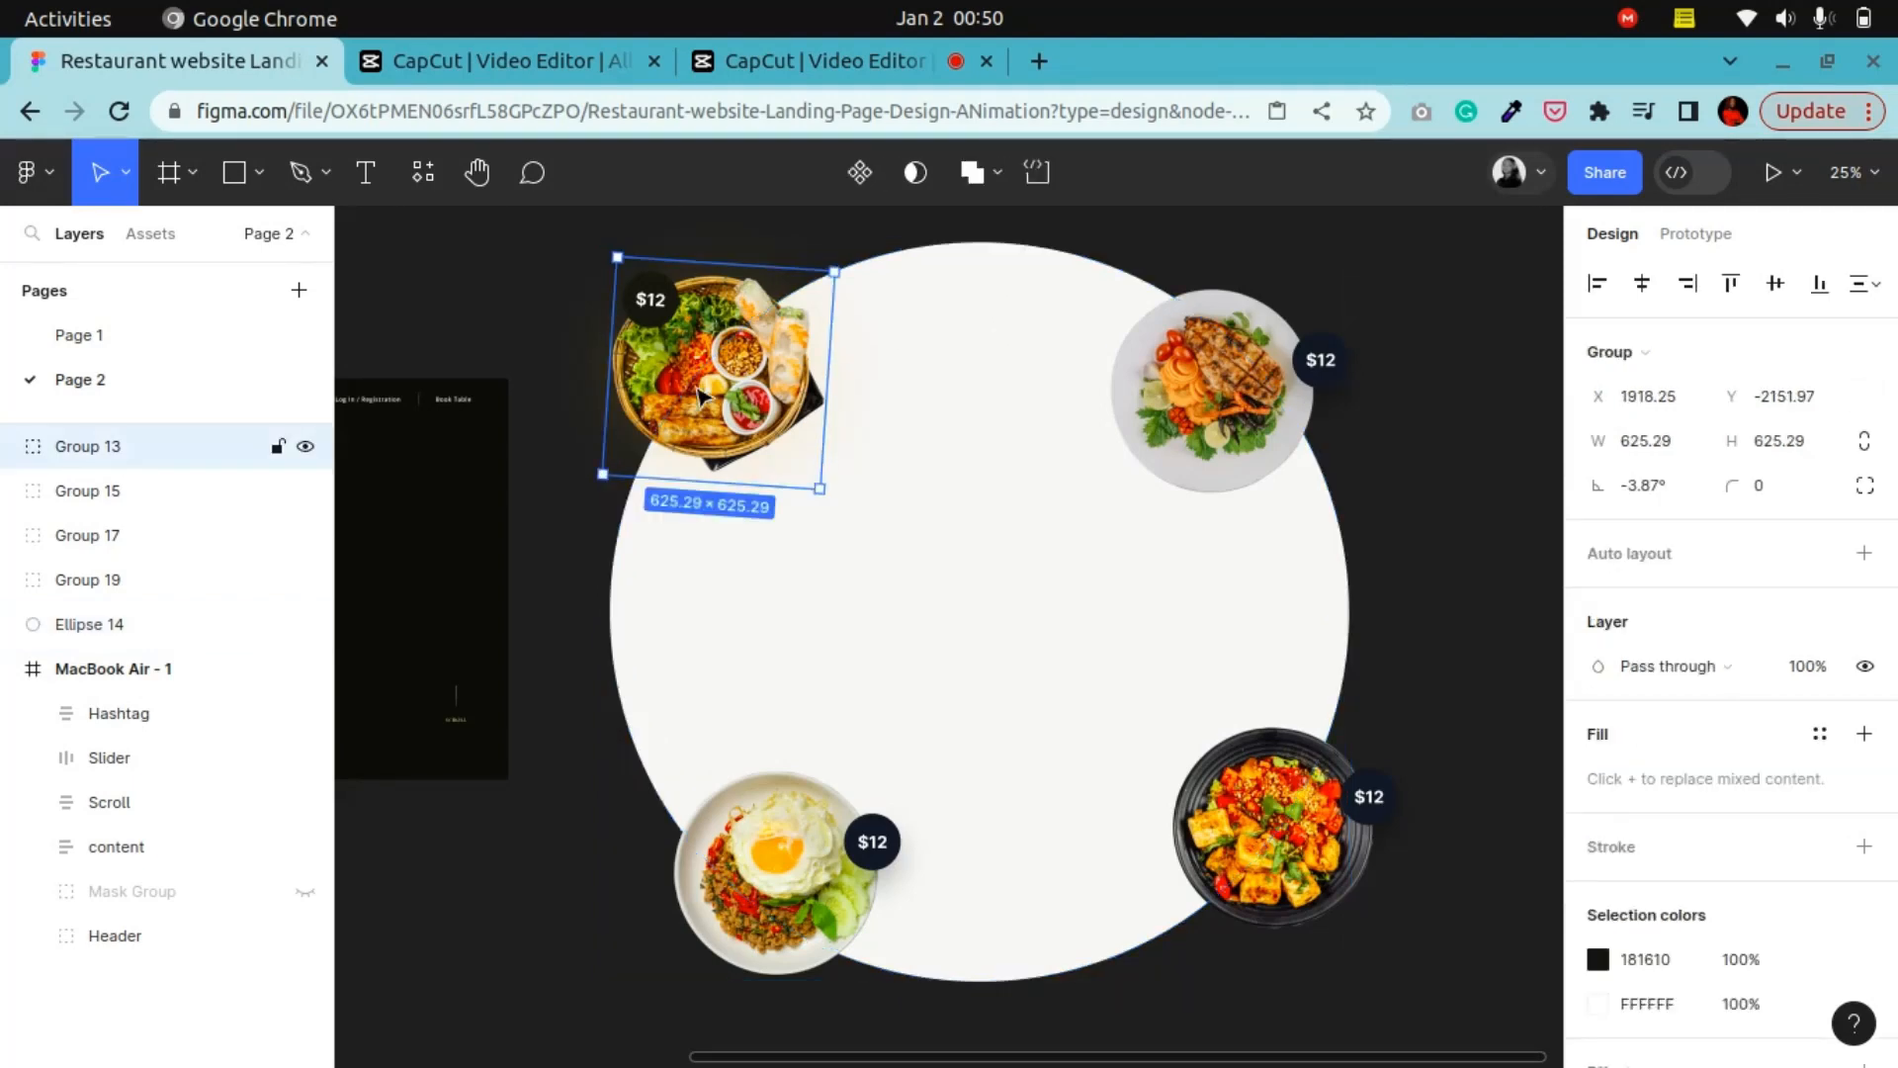
Examine the layers inside the basket dish group: the price text, its Ellipse 6 badge and the dish image
double_click(721, 370)
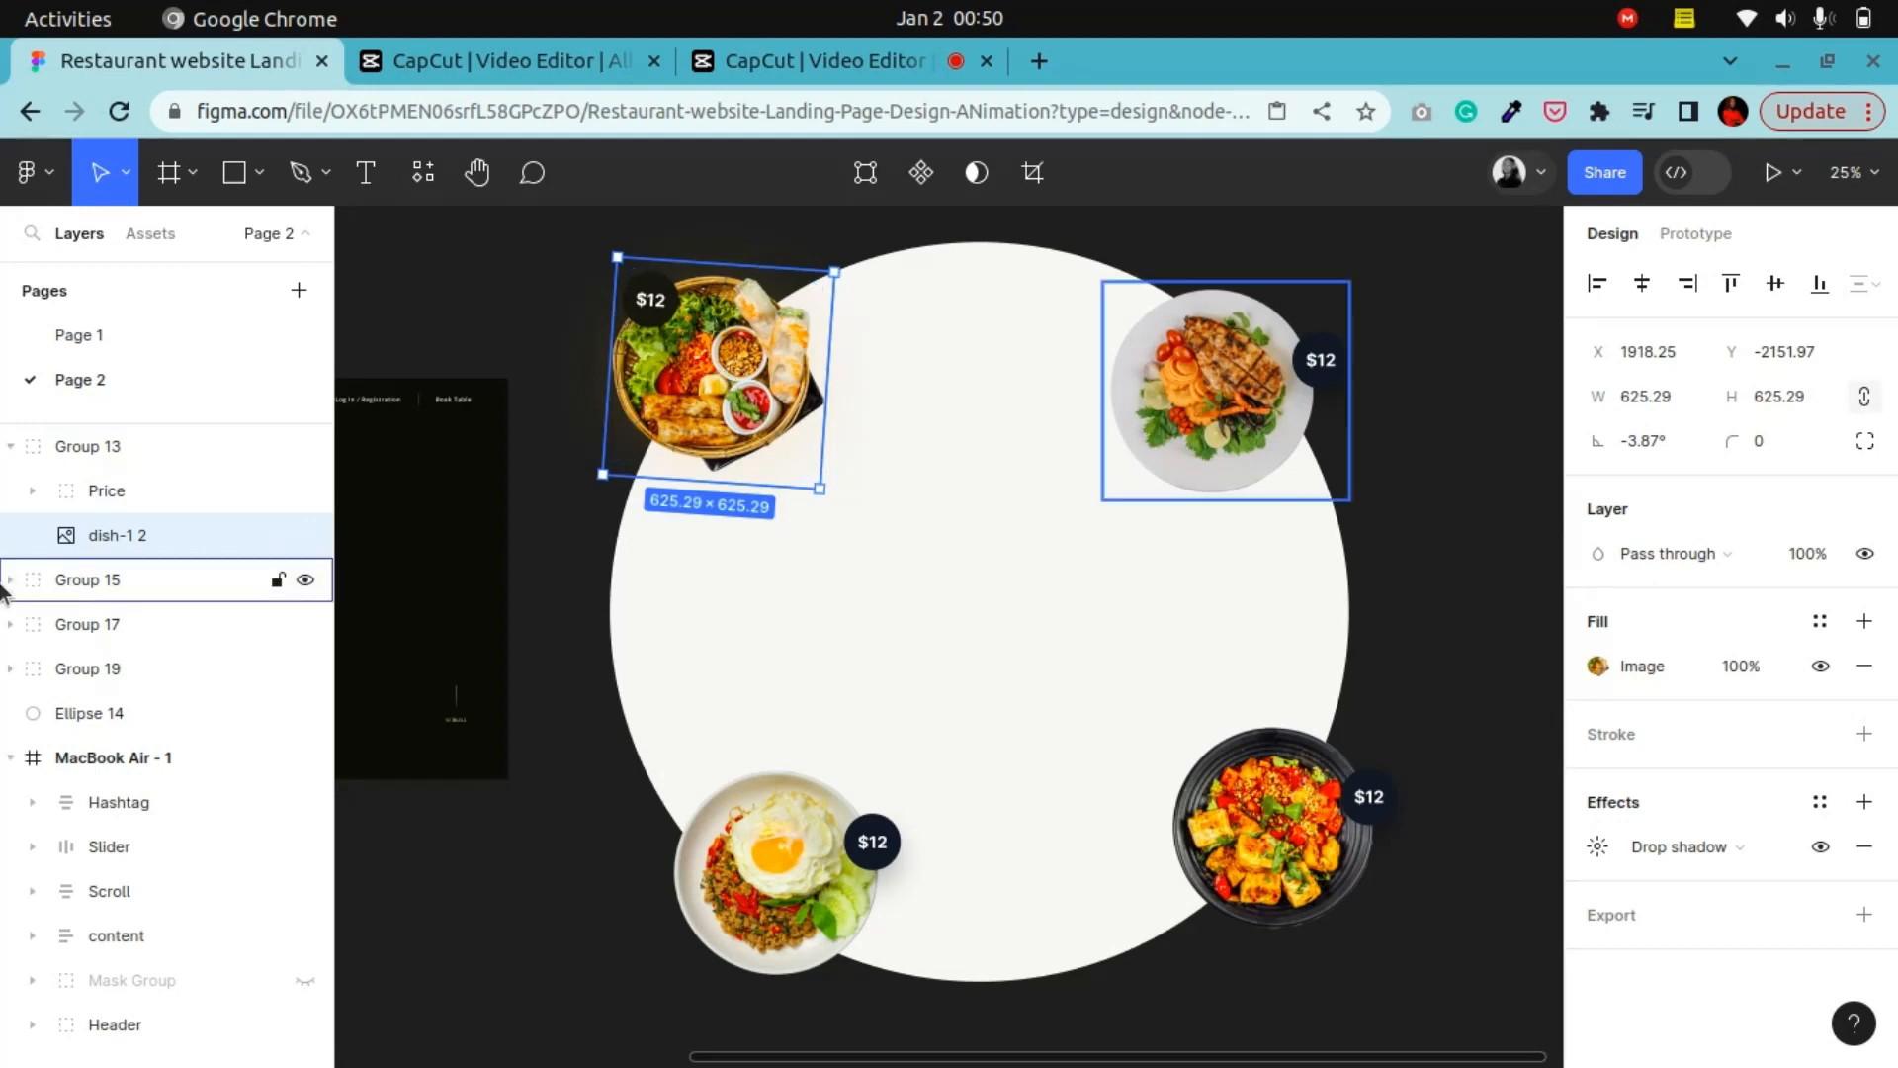
click(676, 321)
click(33, 490)
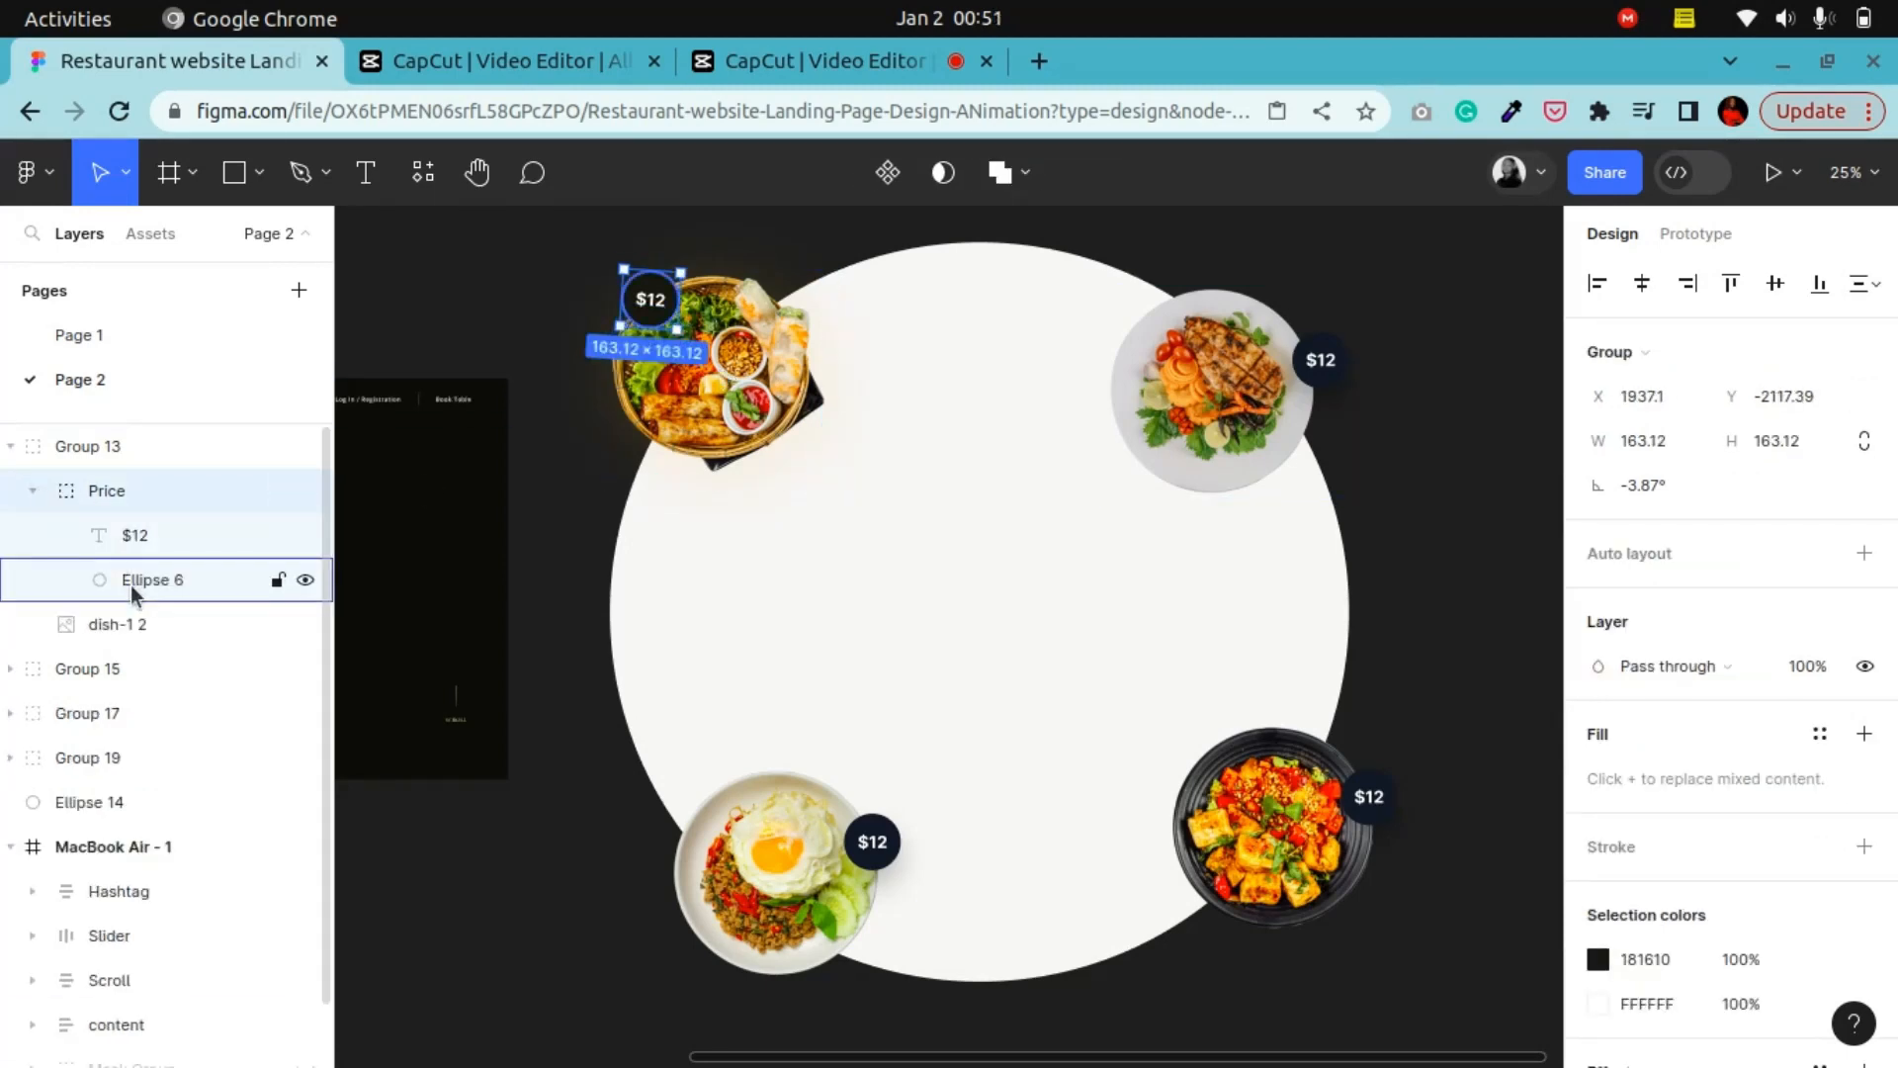
click(138, 579)
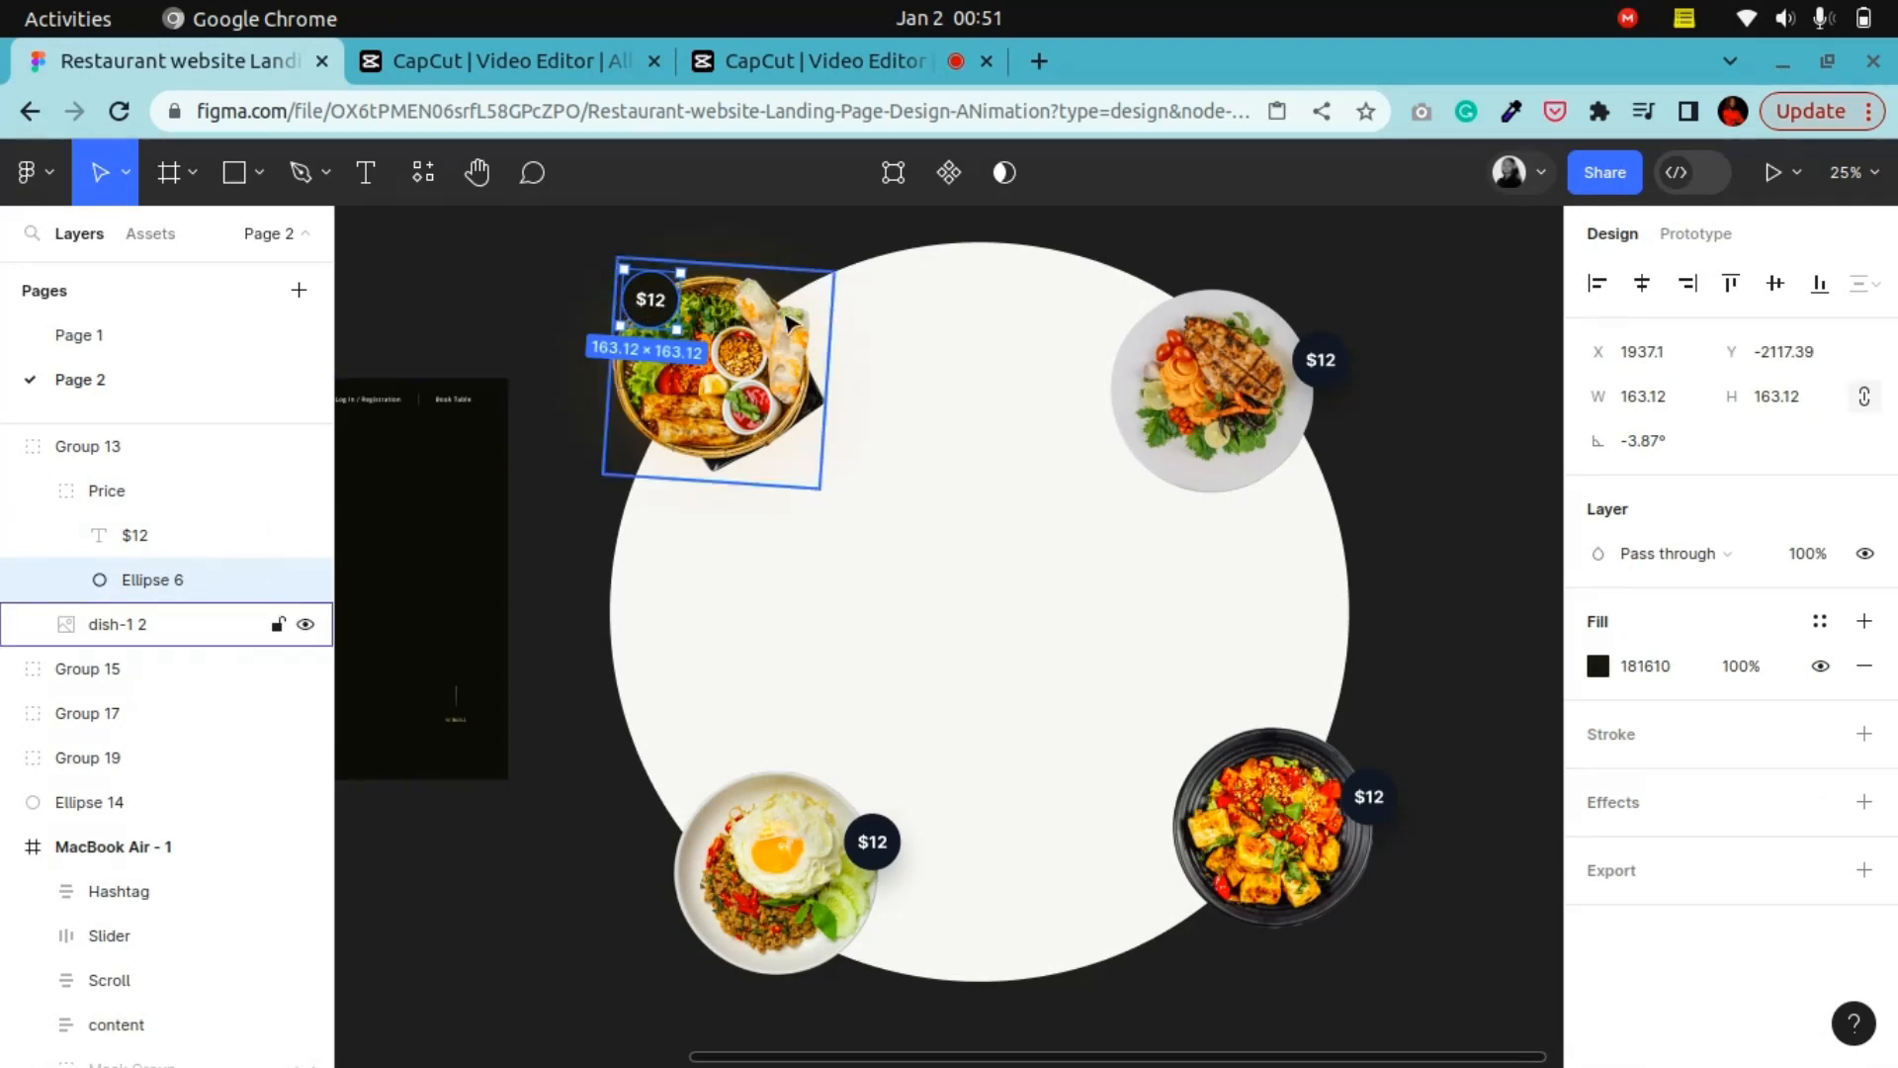
click(660, 307)
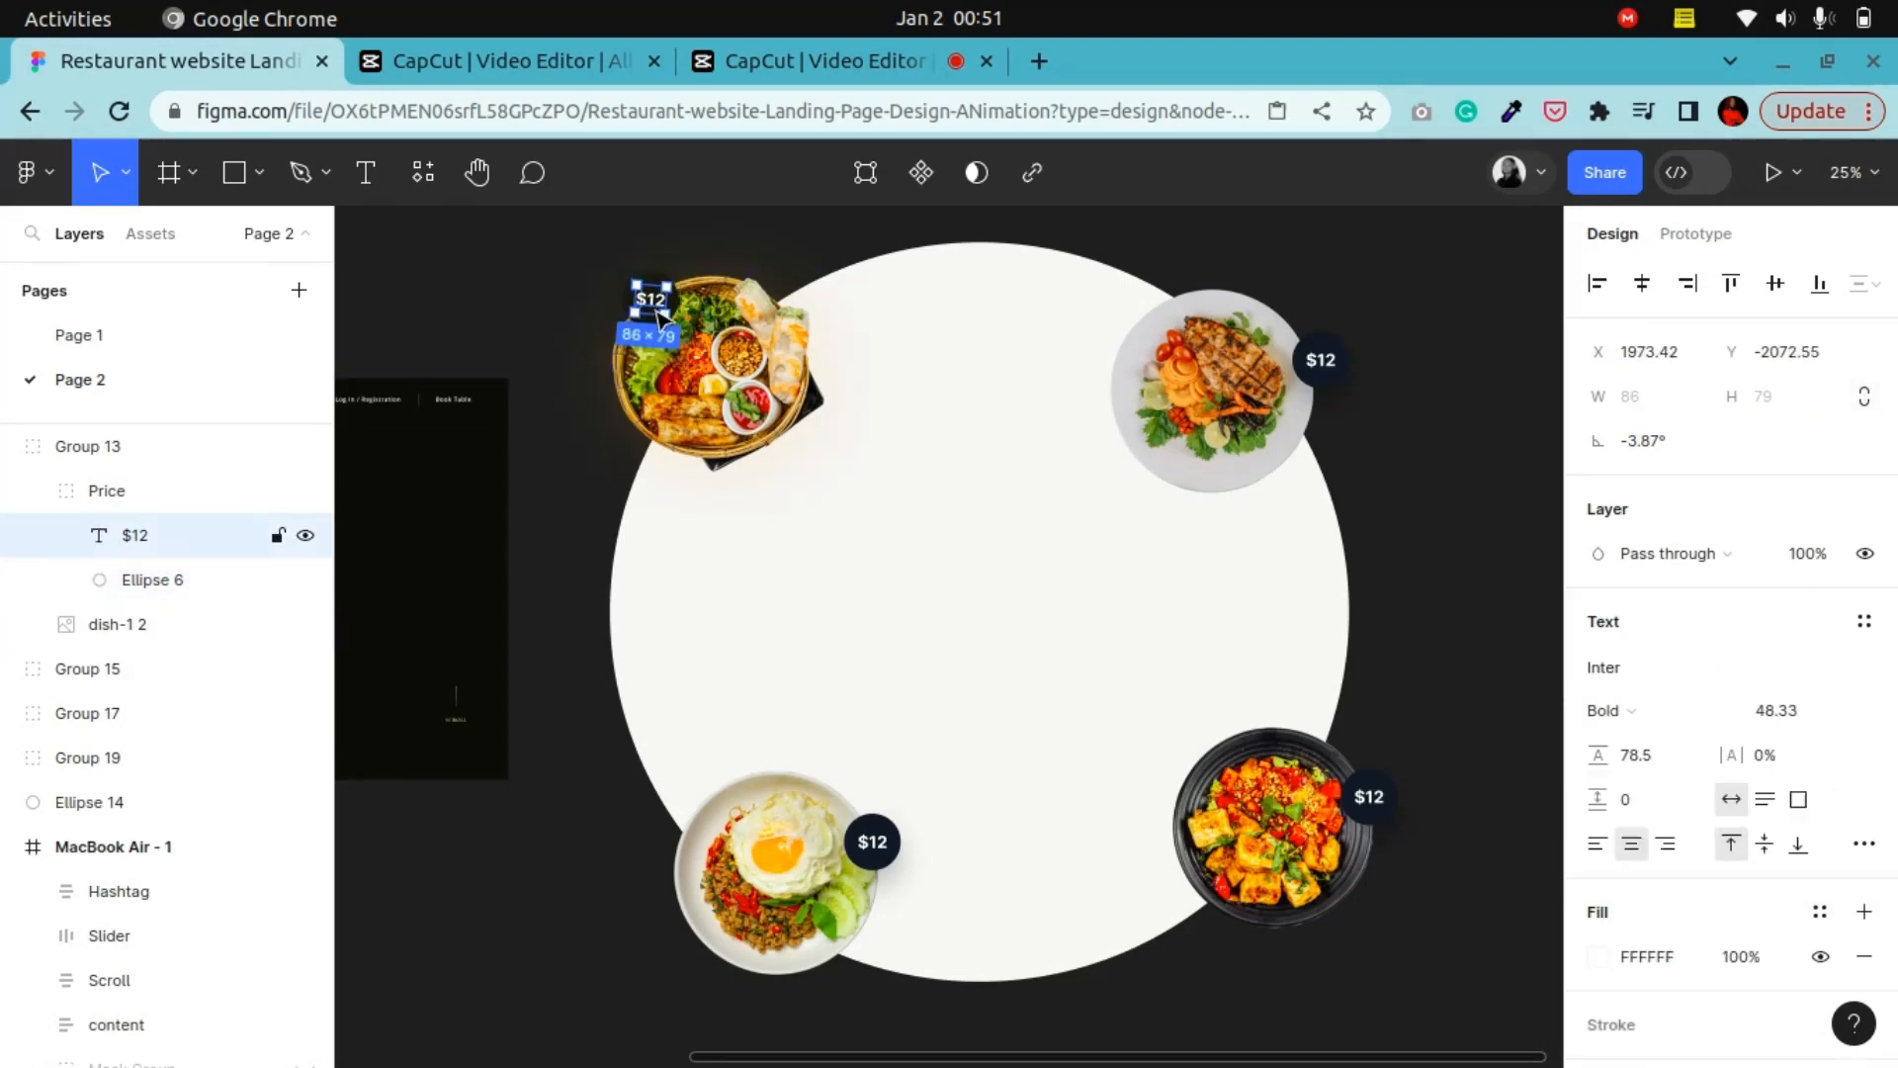
click(788, 241)
click(740, 416)
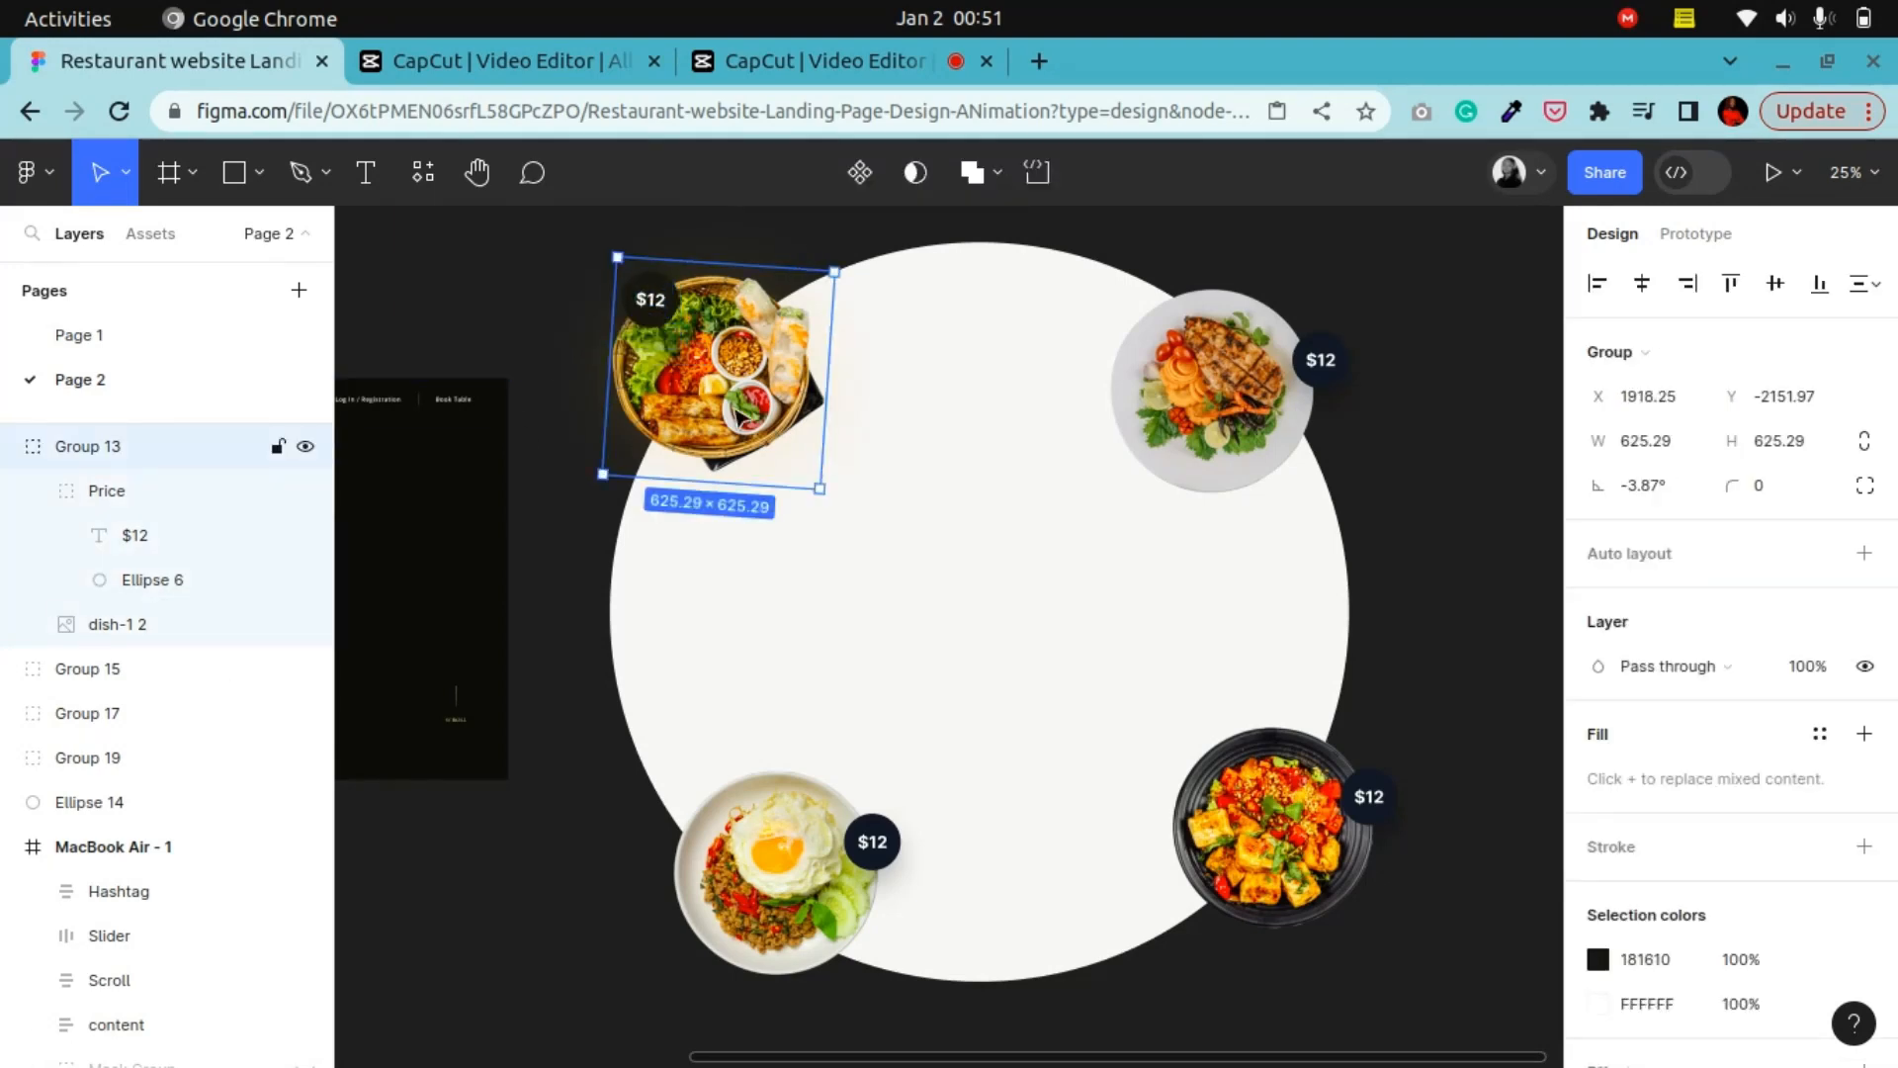
double_click(739, 416)
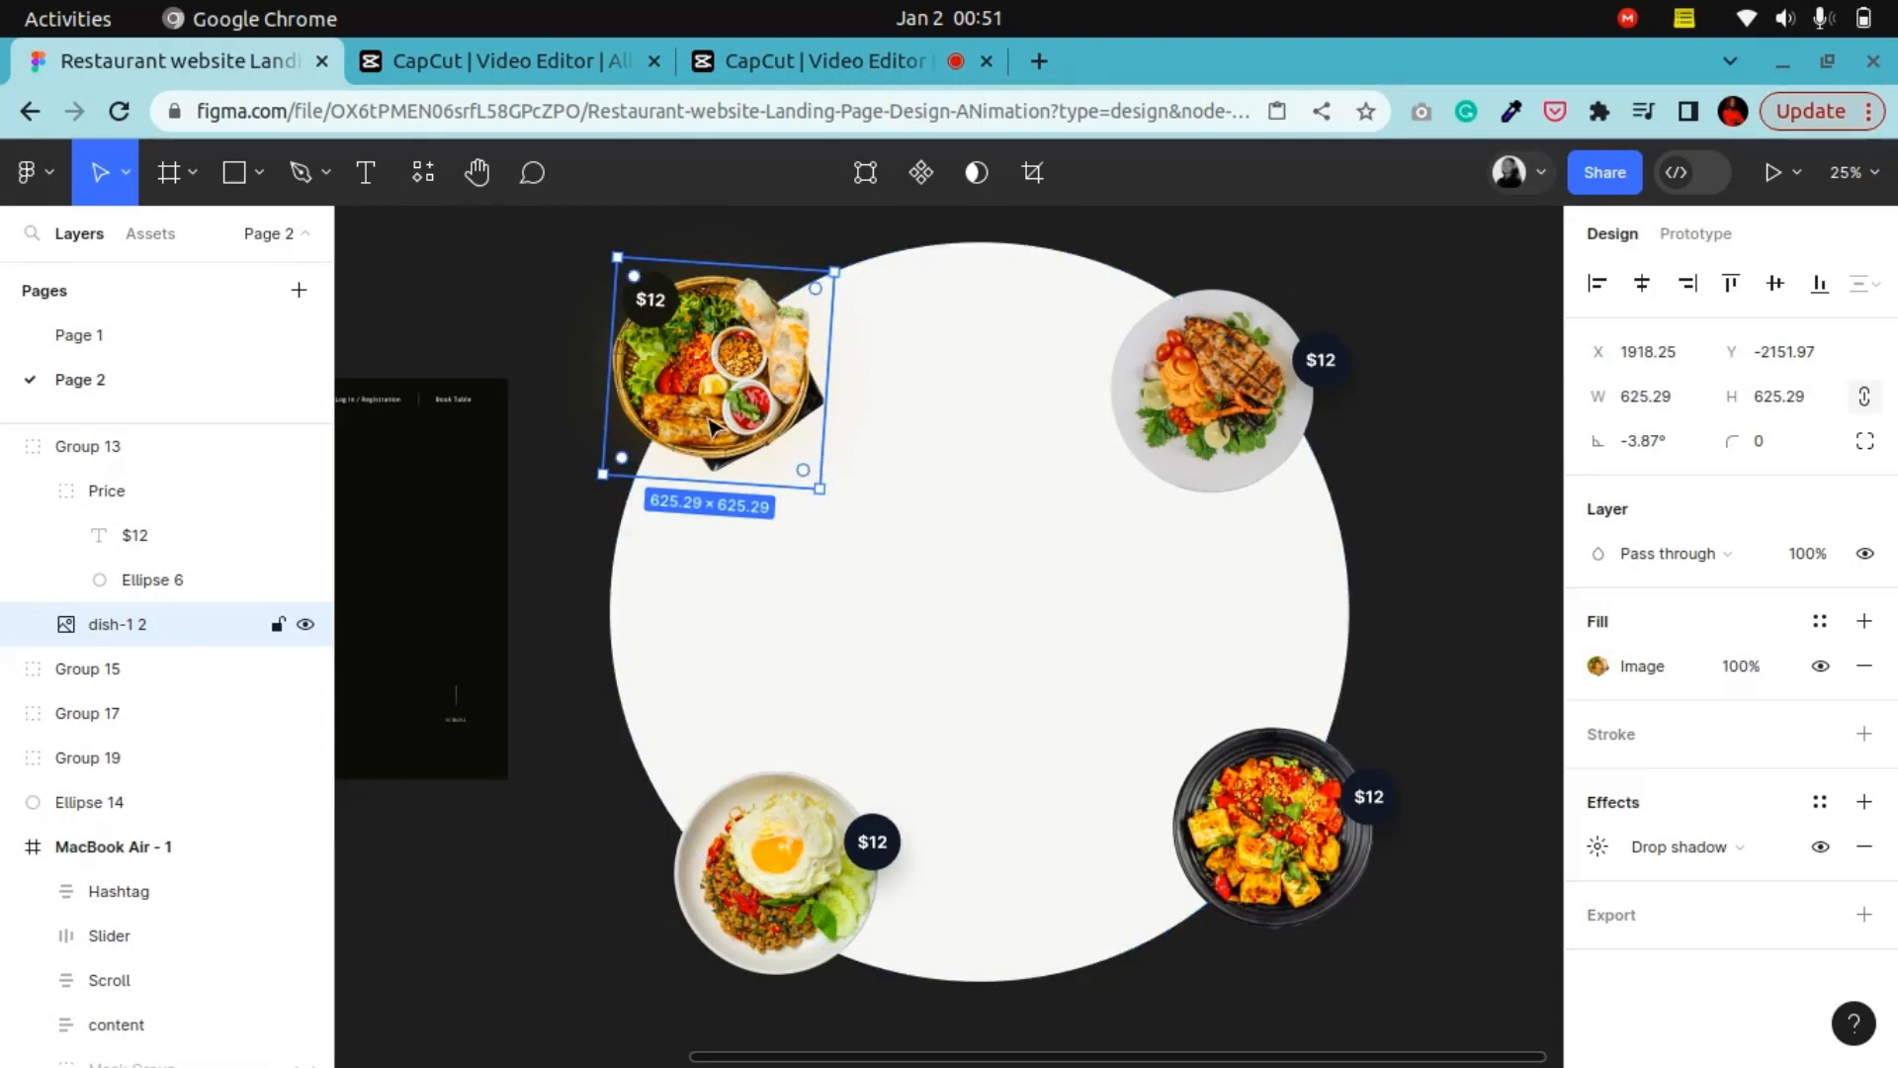
Examine the basket dish image and its $12 price badge up close
key(h)
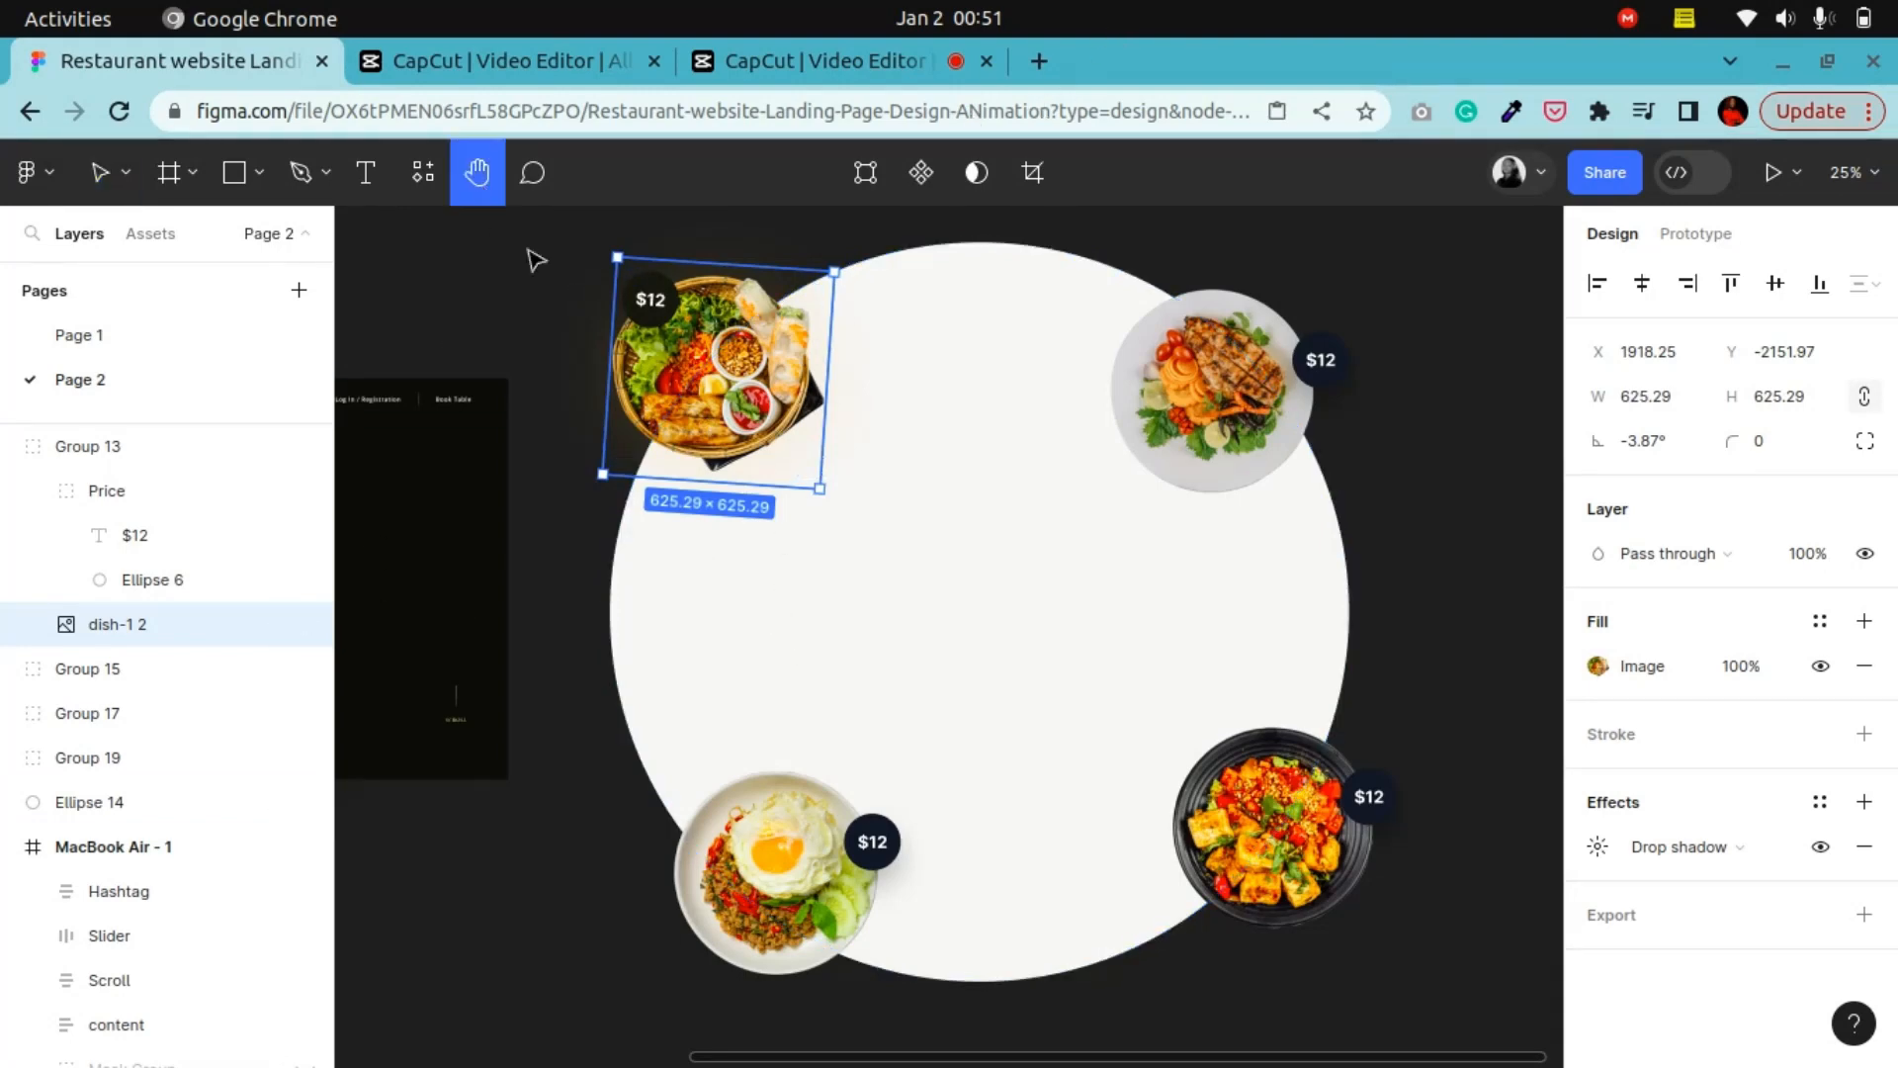
drag(757, 575, 802, 710)
key(ctrl+equal)
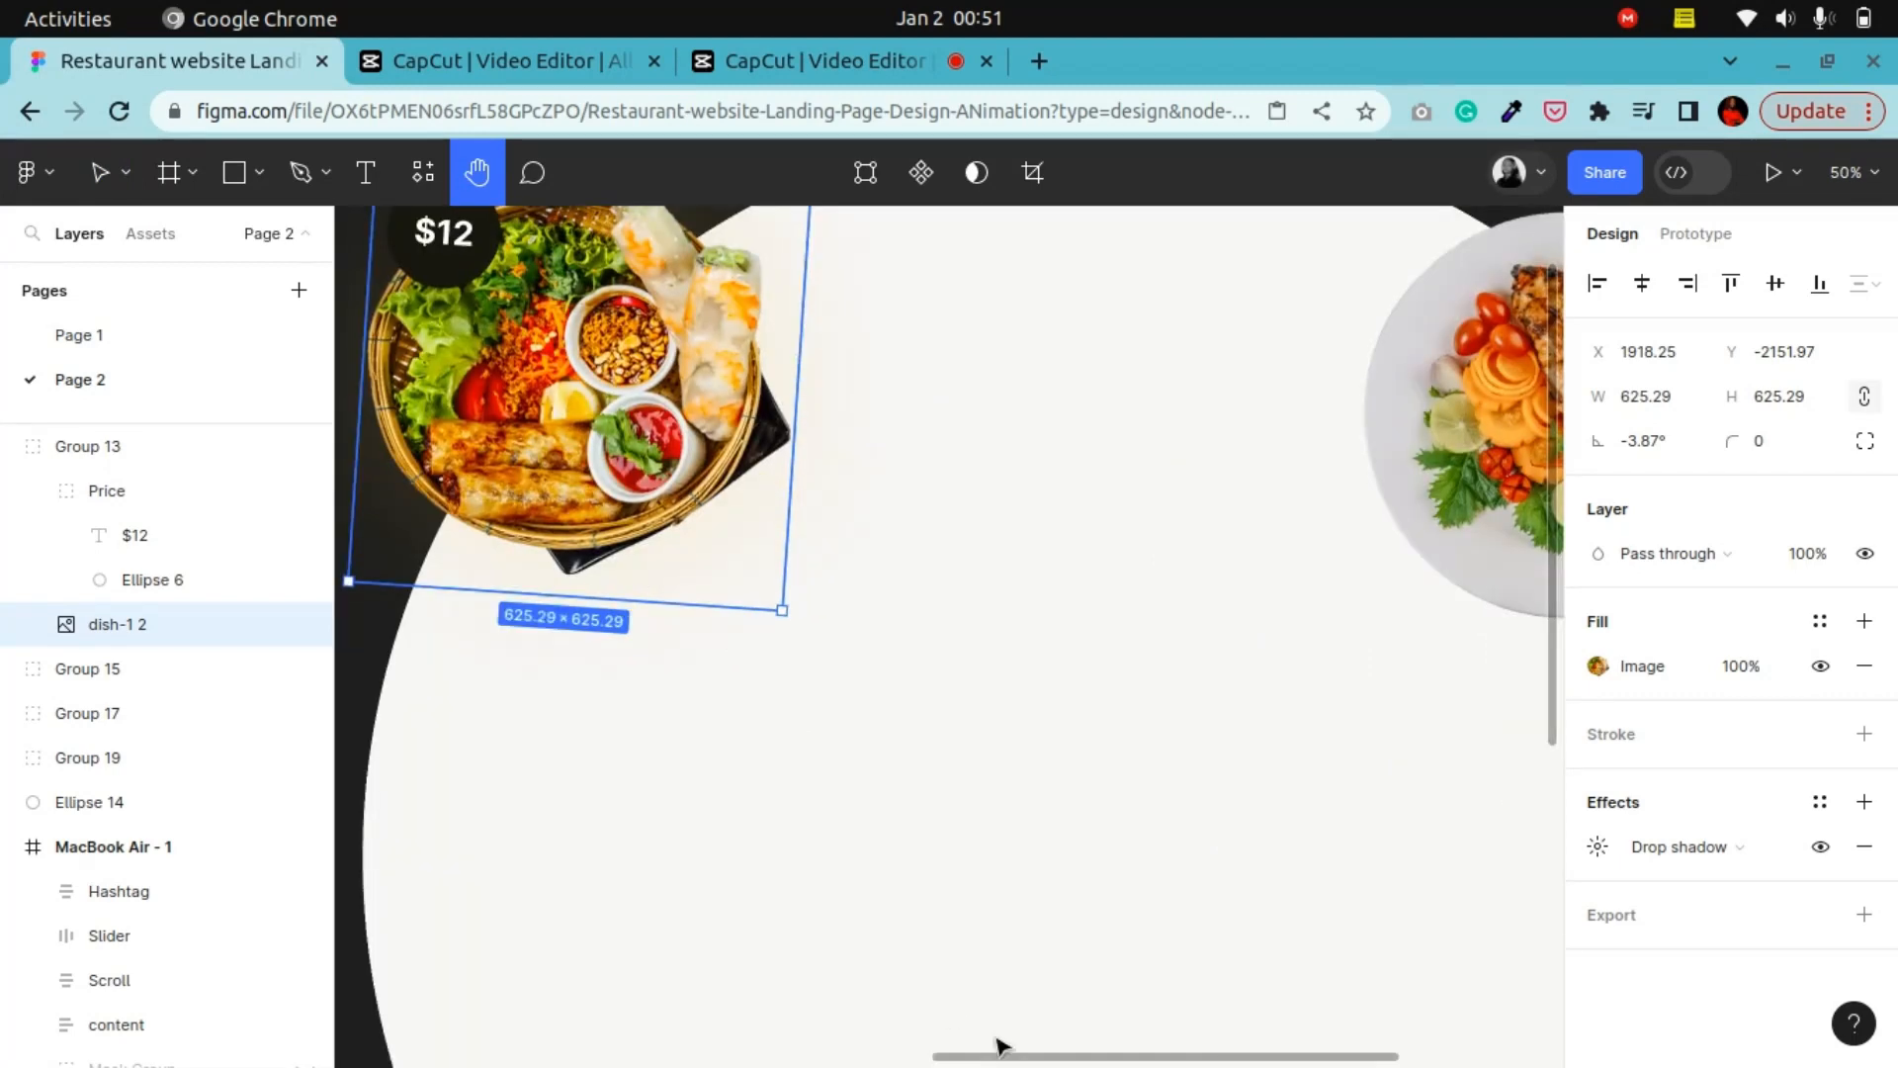
drag(752, 541, 867, 747)
drag(807, 691, 835, 621)
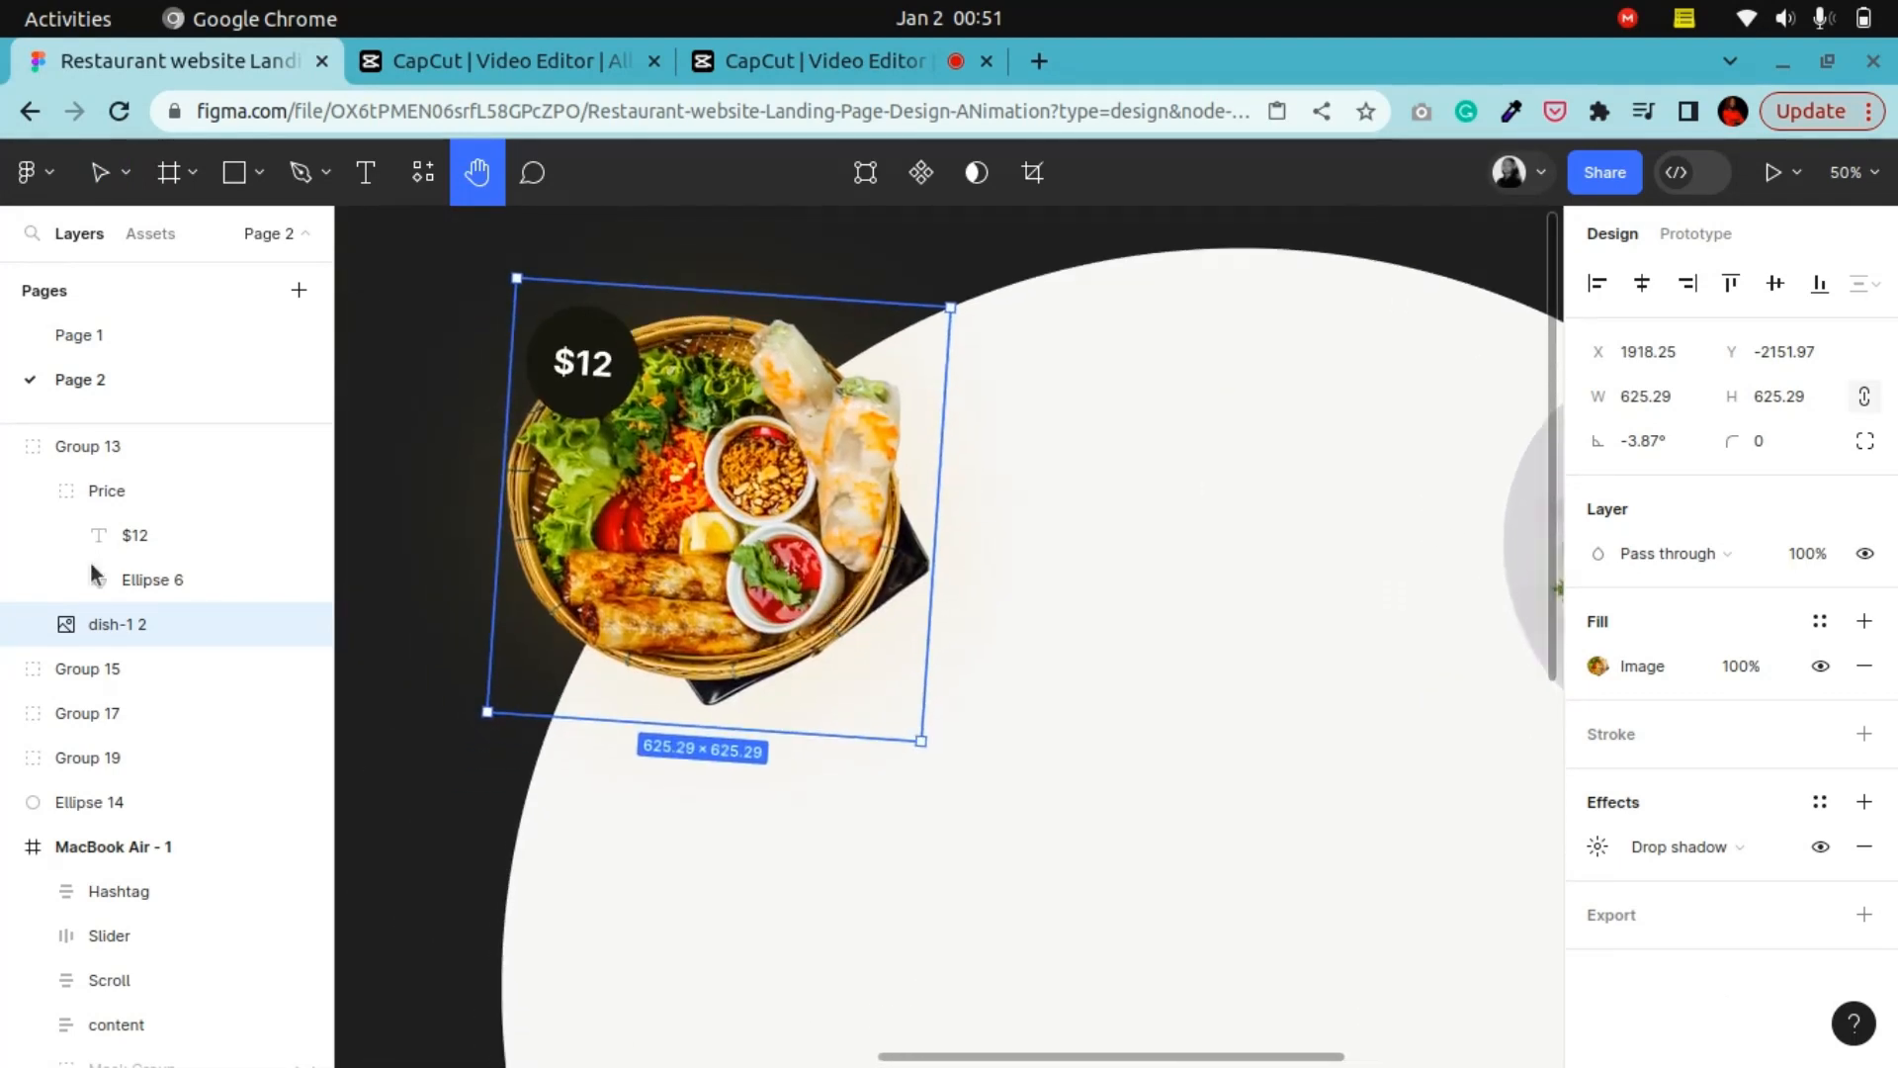
click(102, 178)
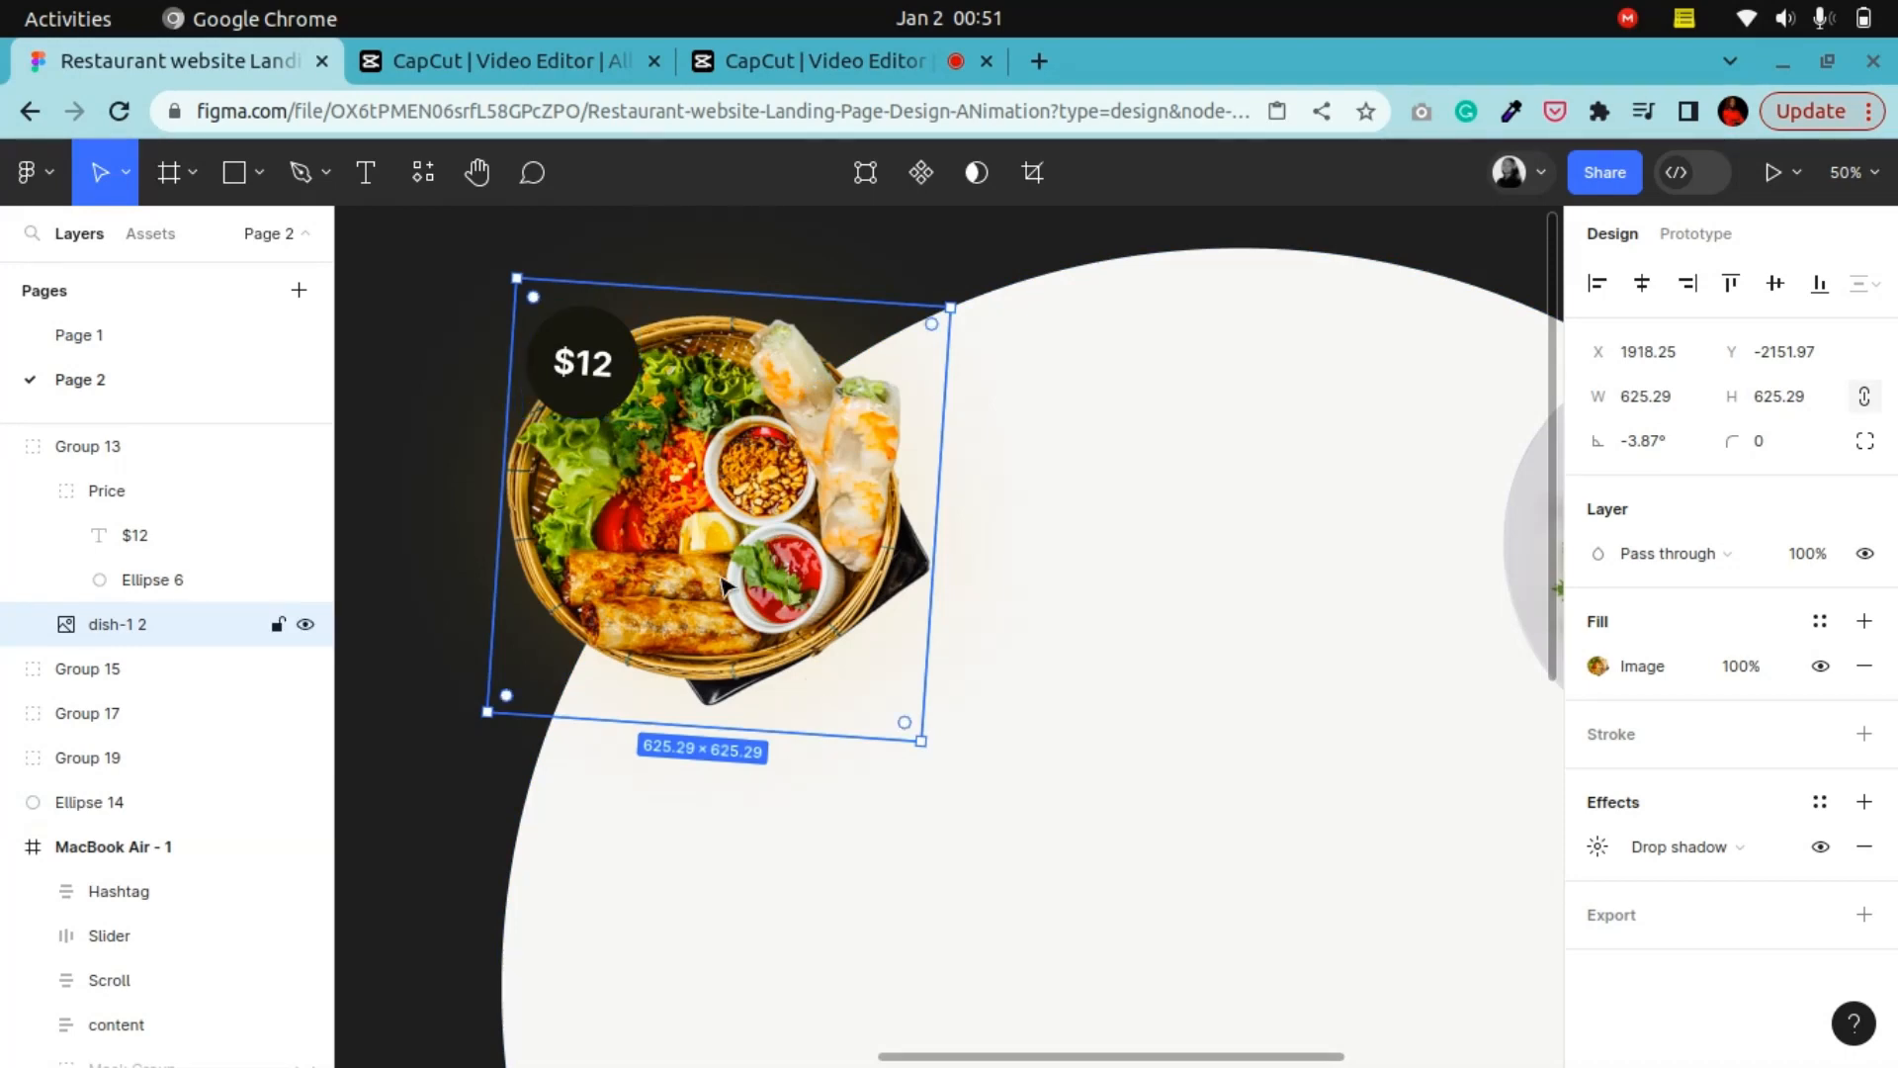
double_click(593, 361)
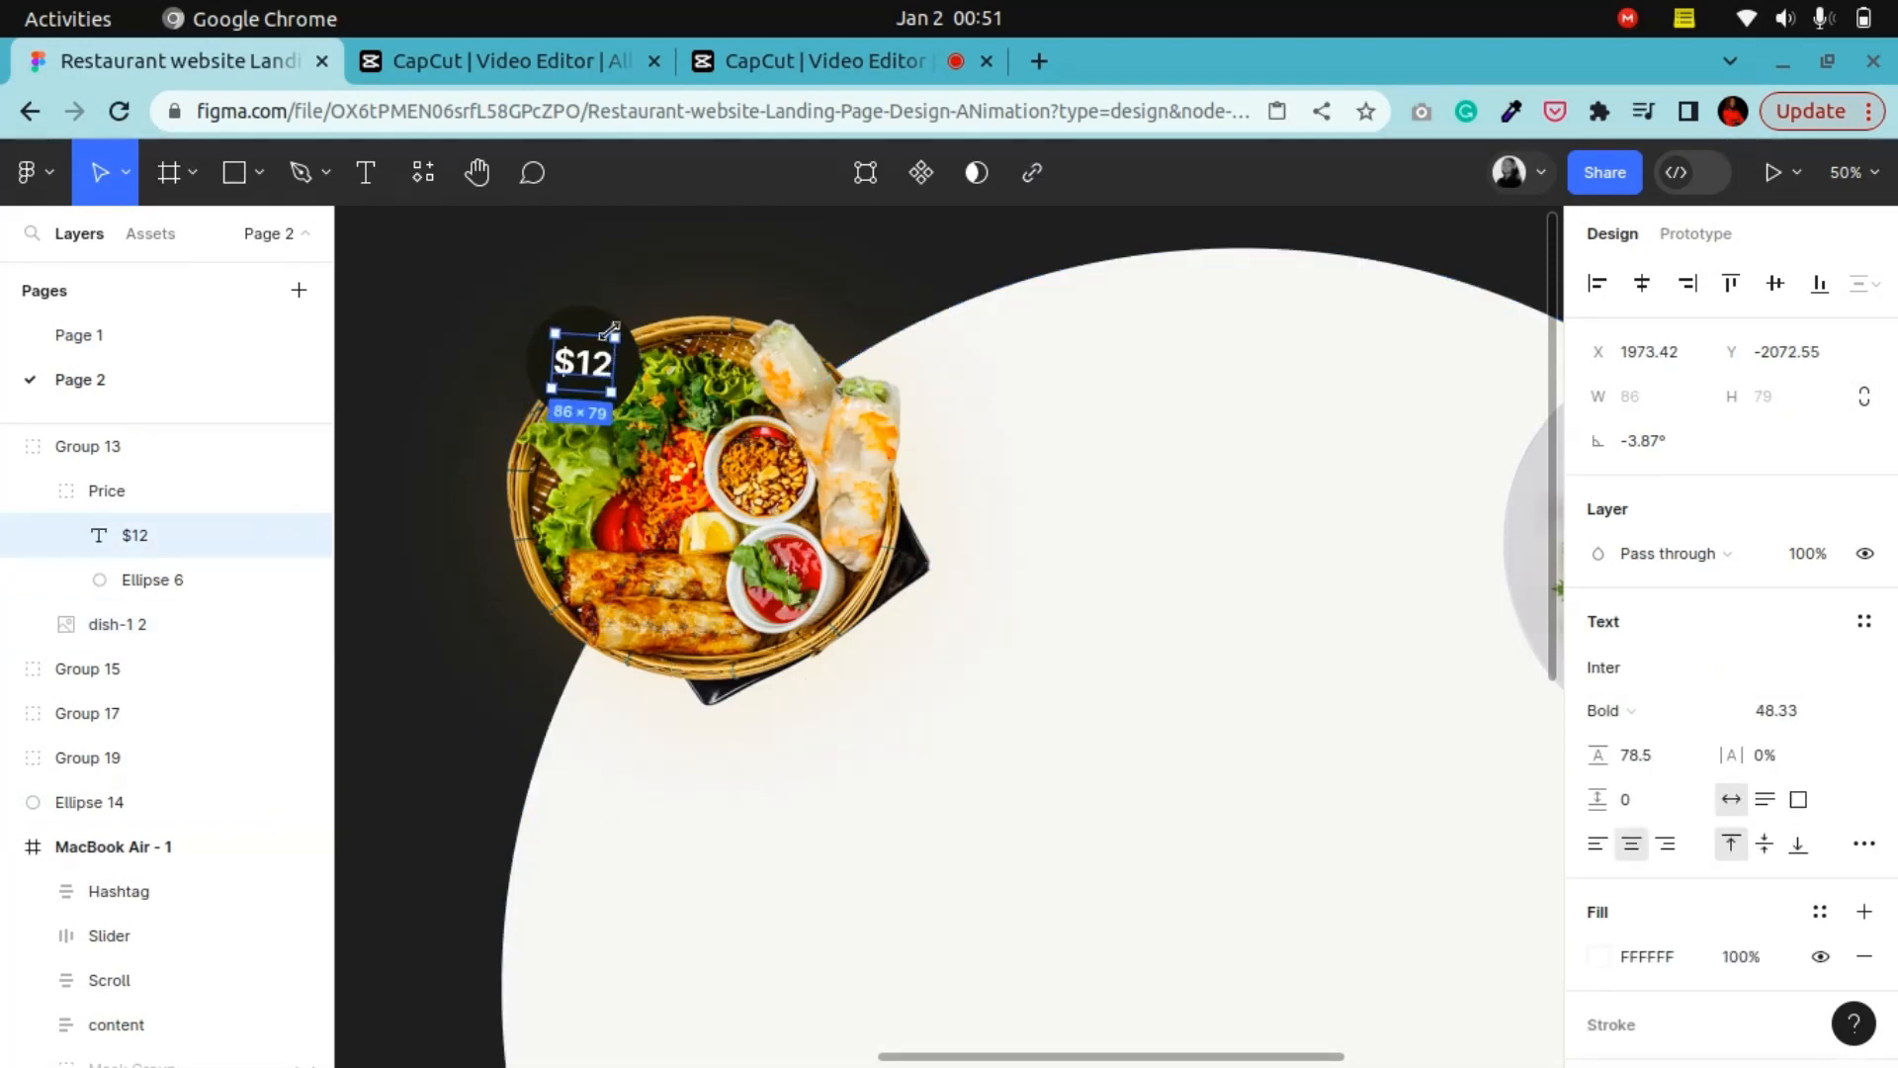
click(748, 286)
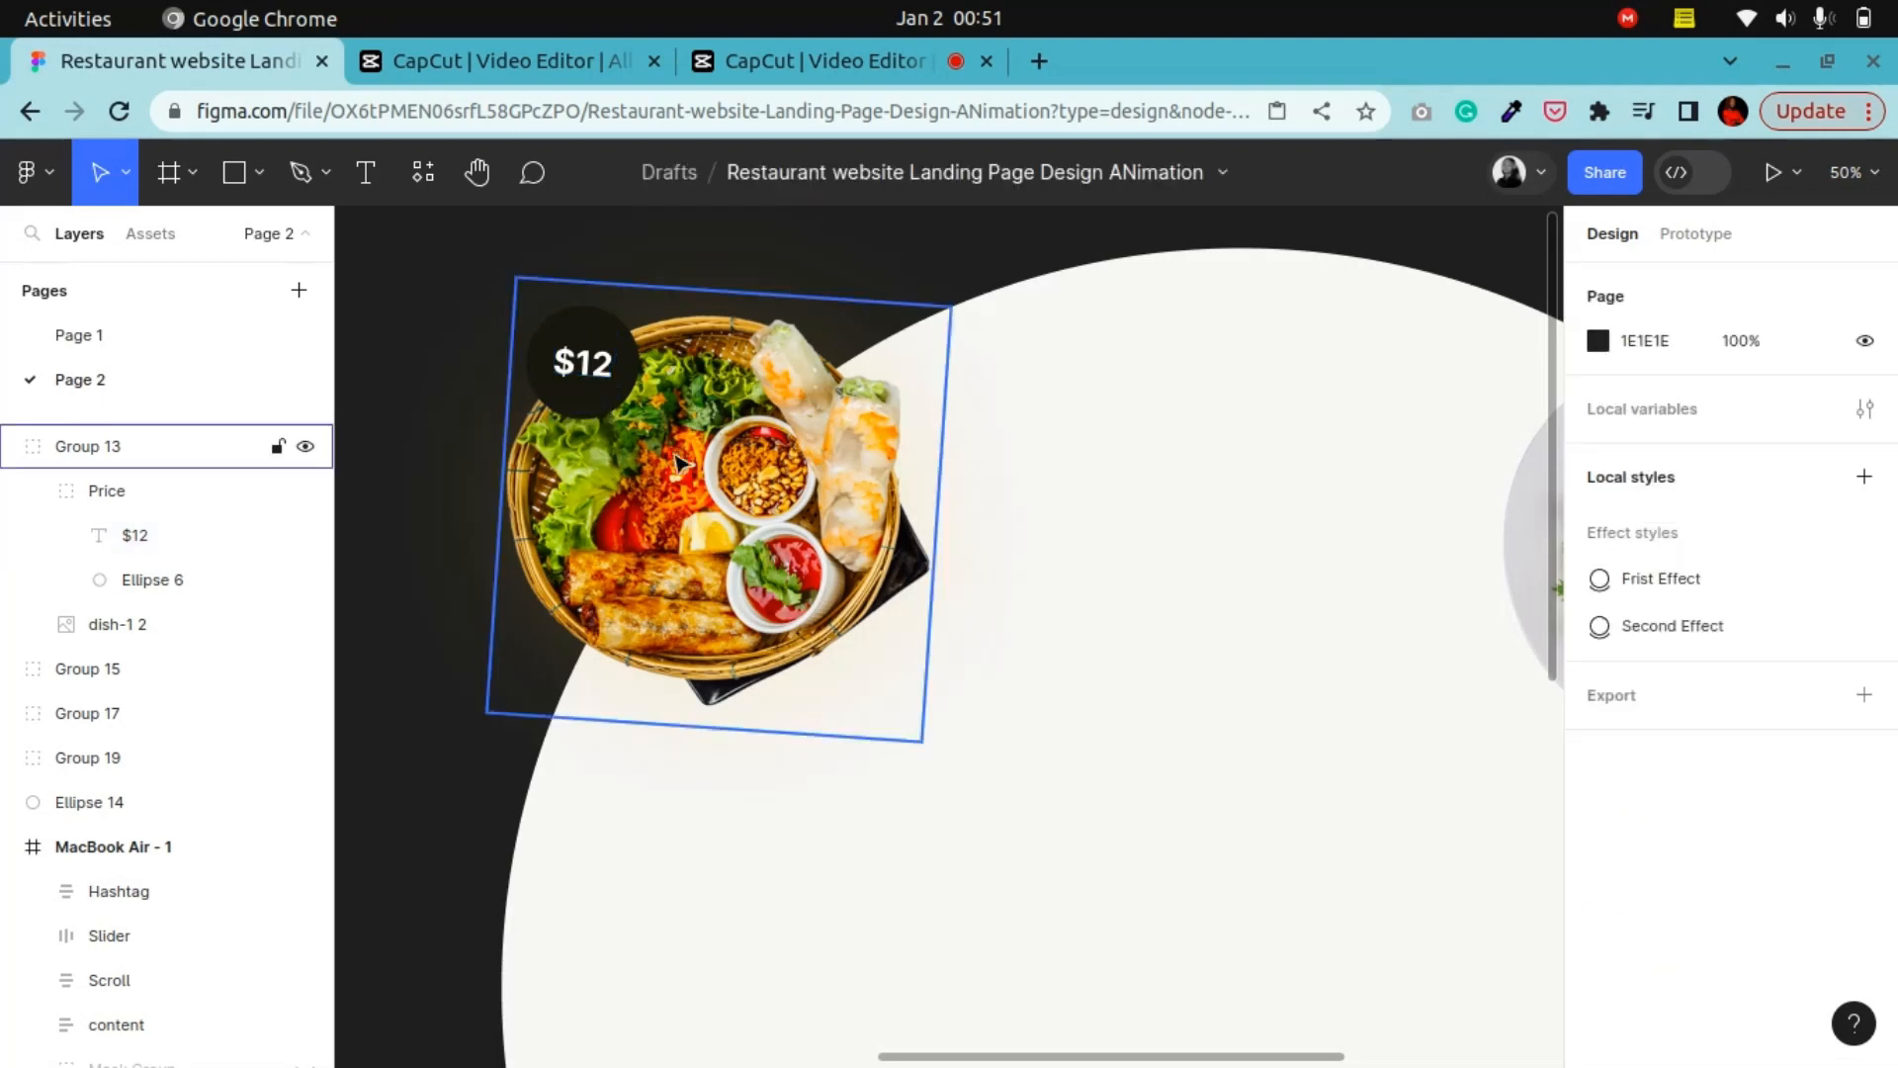
click(681, 475)
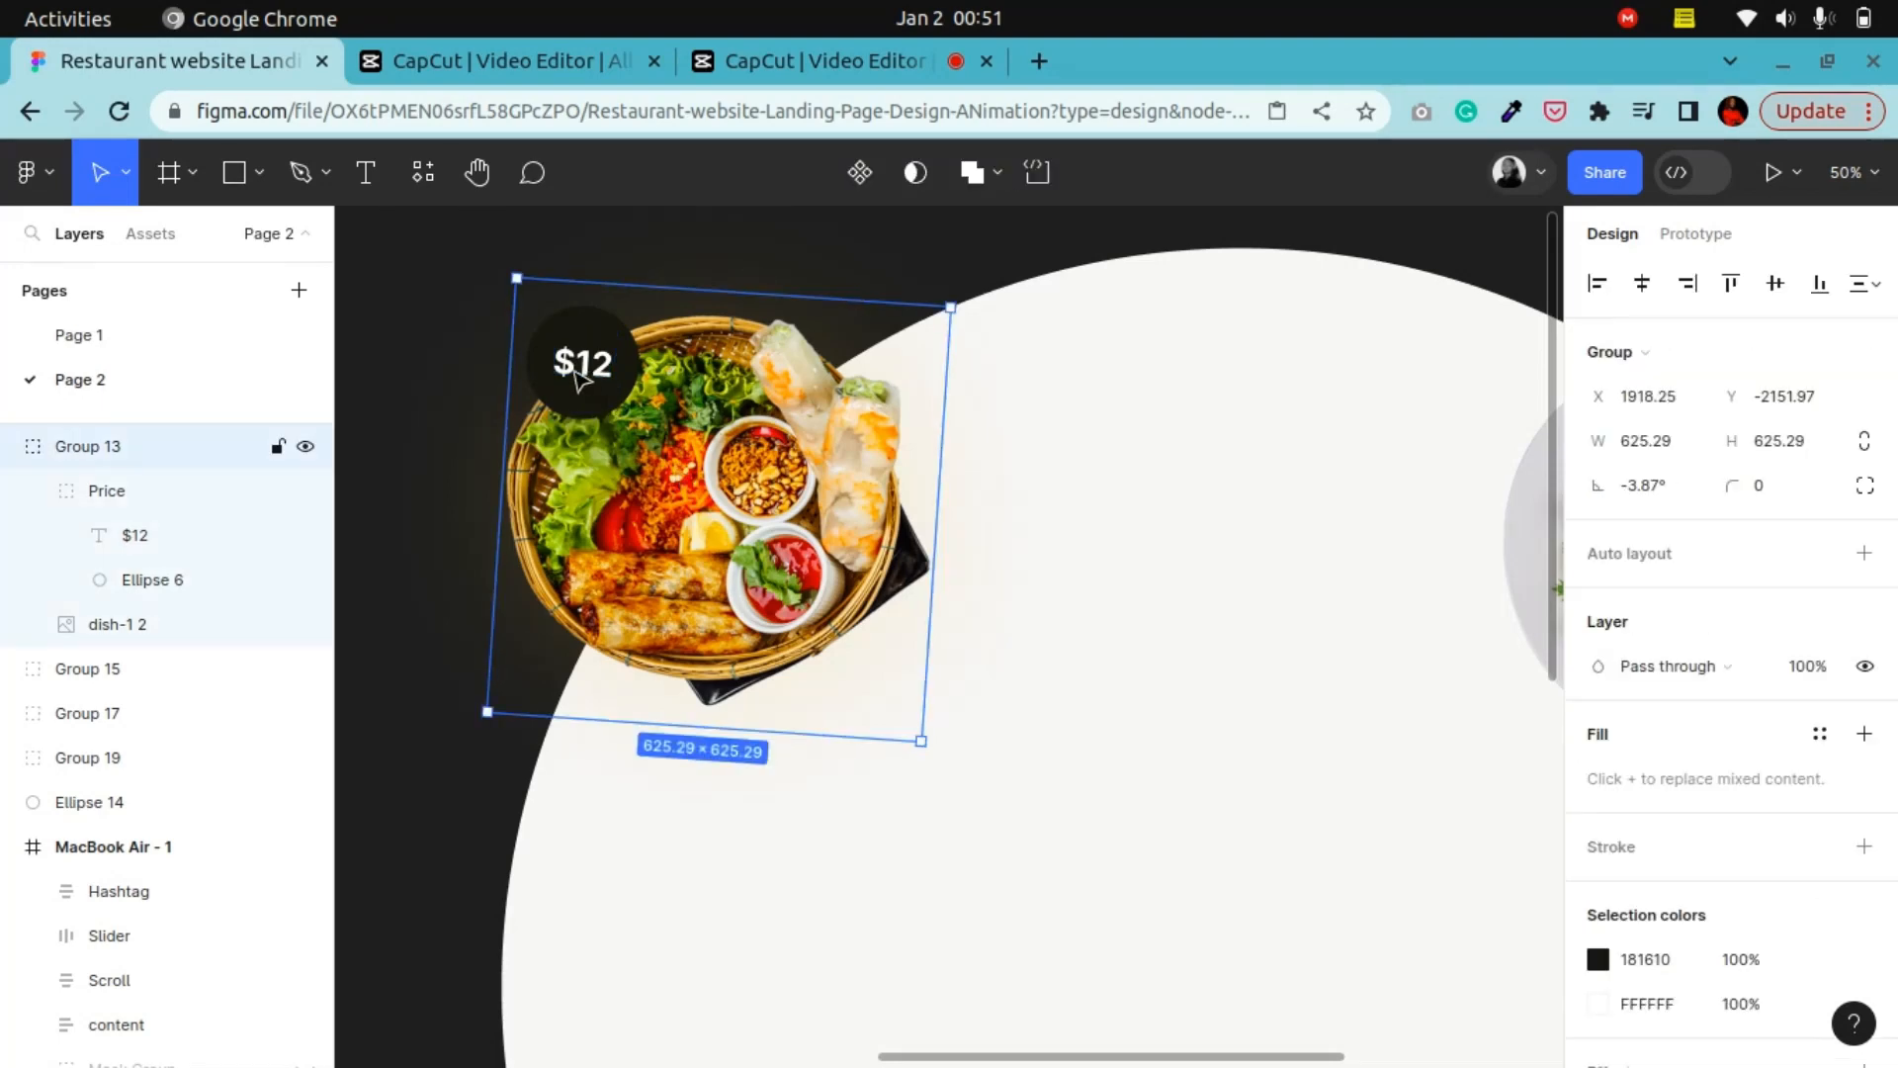
Examine the layers inside the black-bowl dish group, Group 17: the Price group with its contents and the dish-5 image
key(ctrl+minus)
key(ctrl+minus)
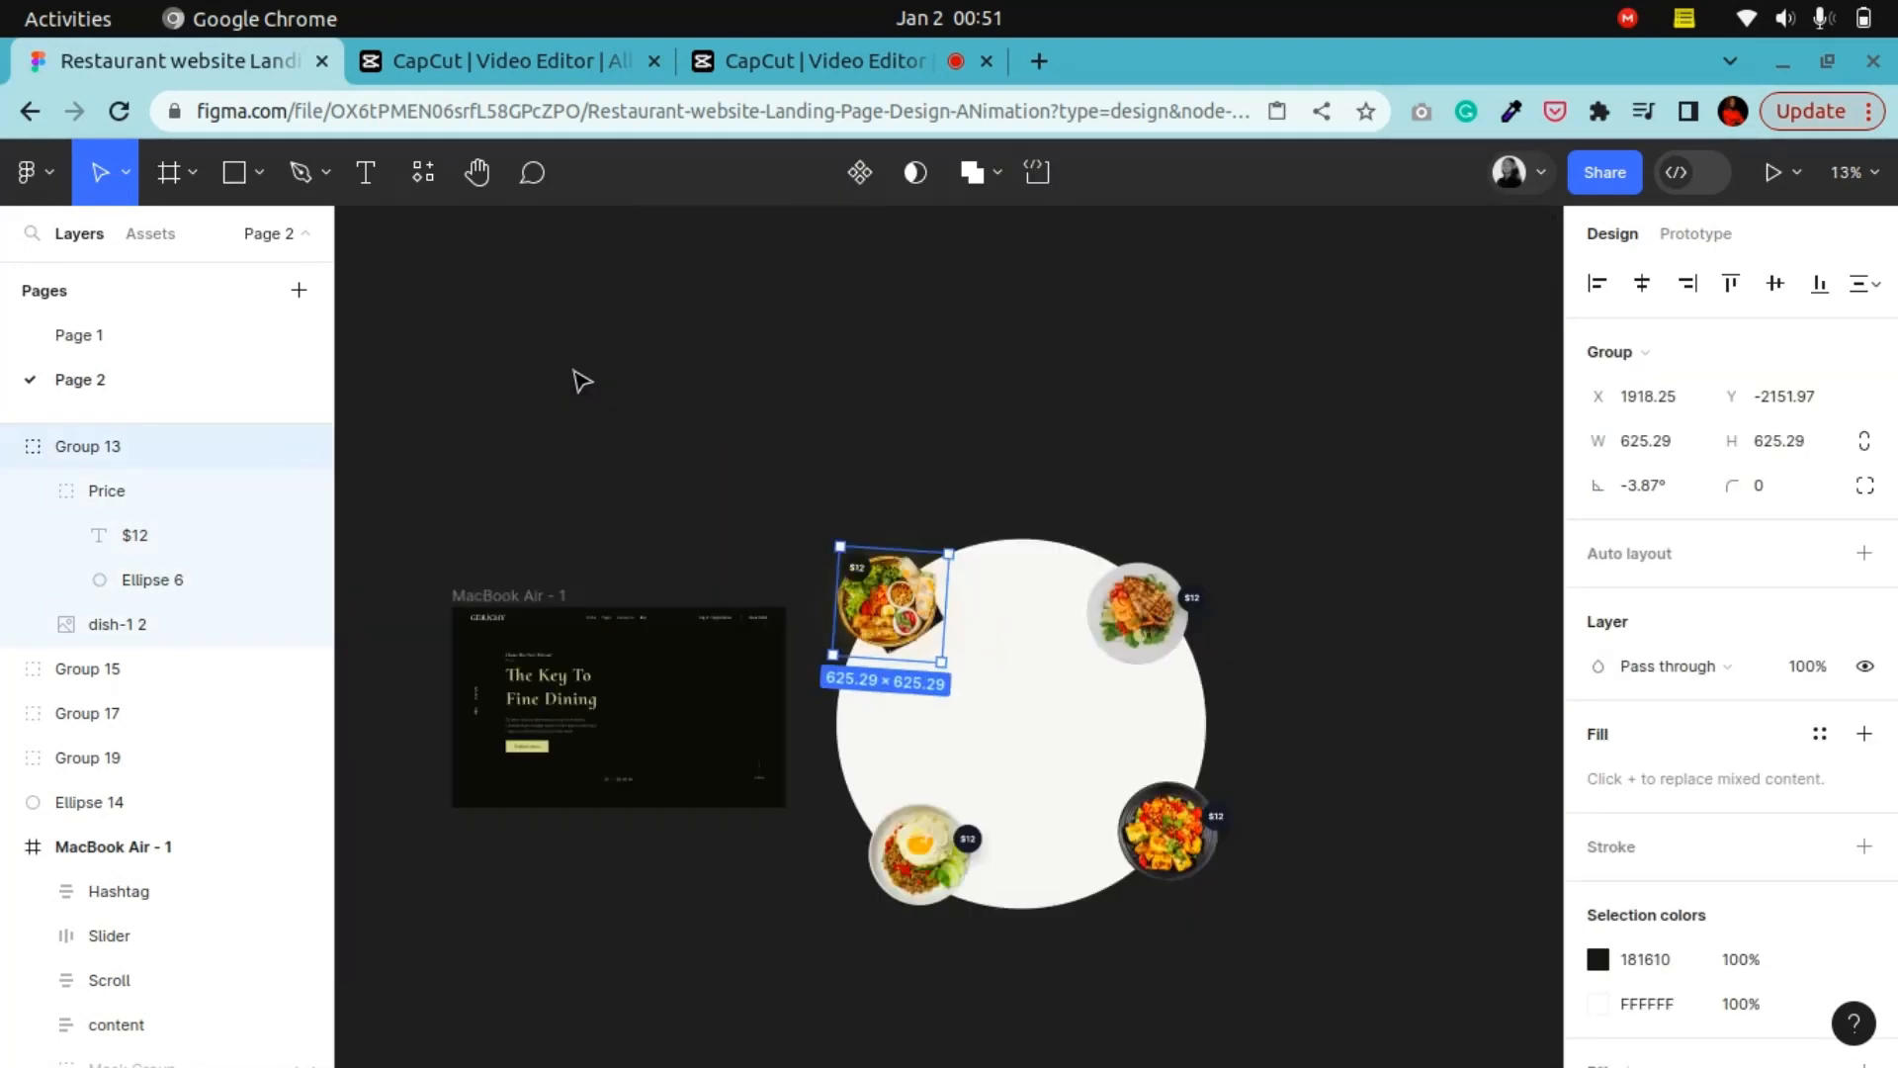
key(ctrl+plus)
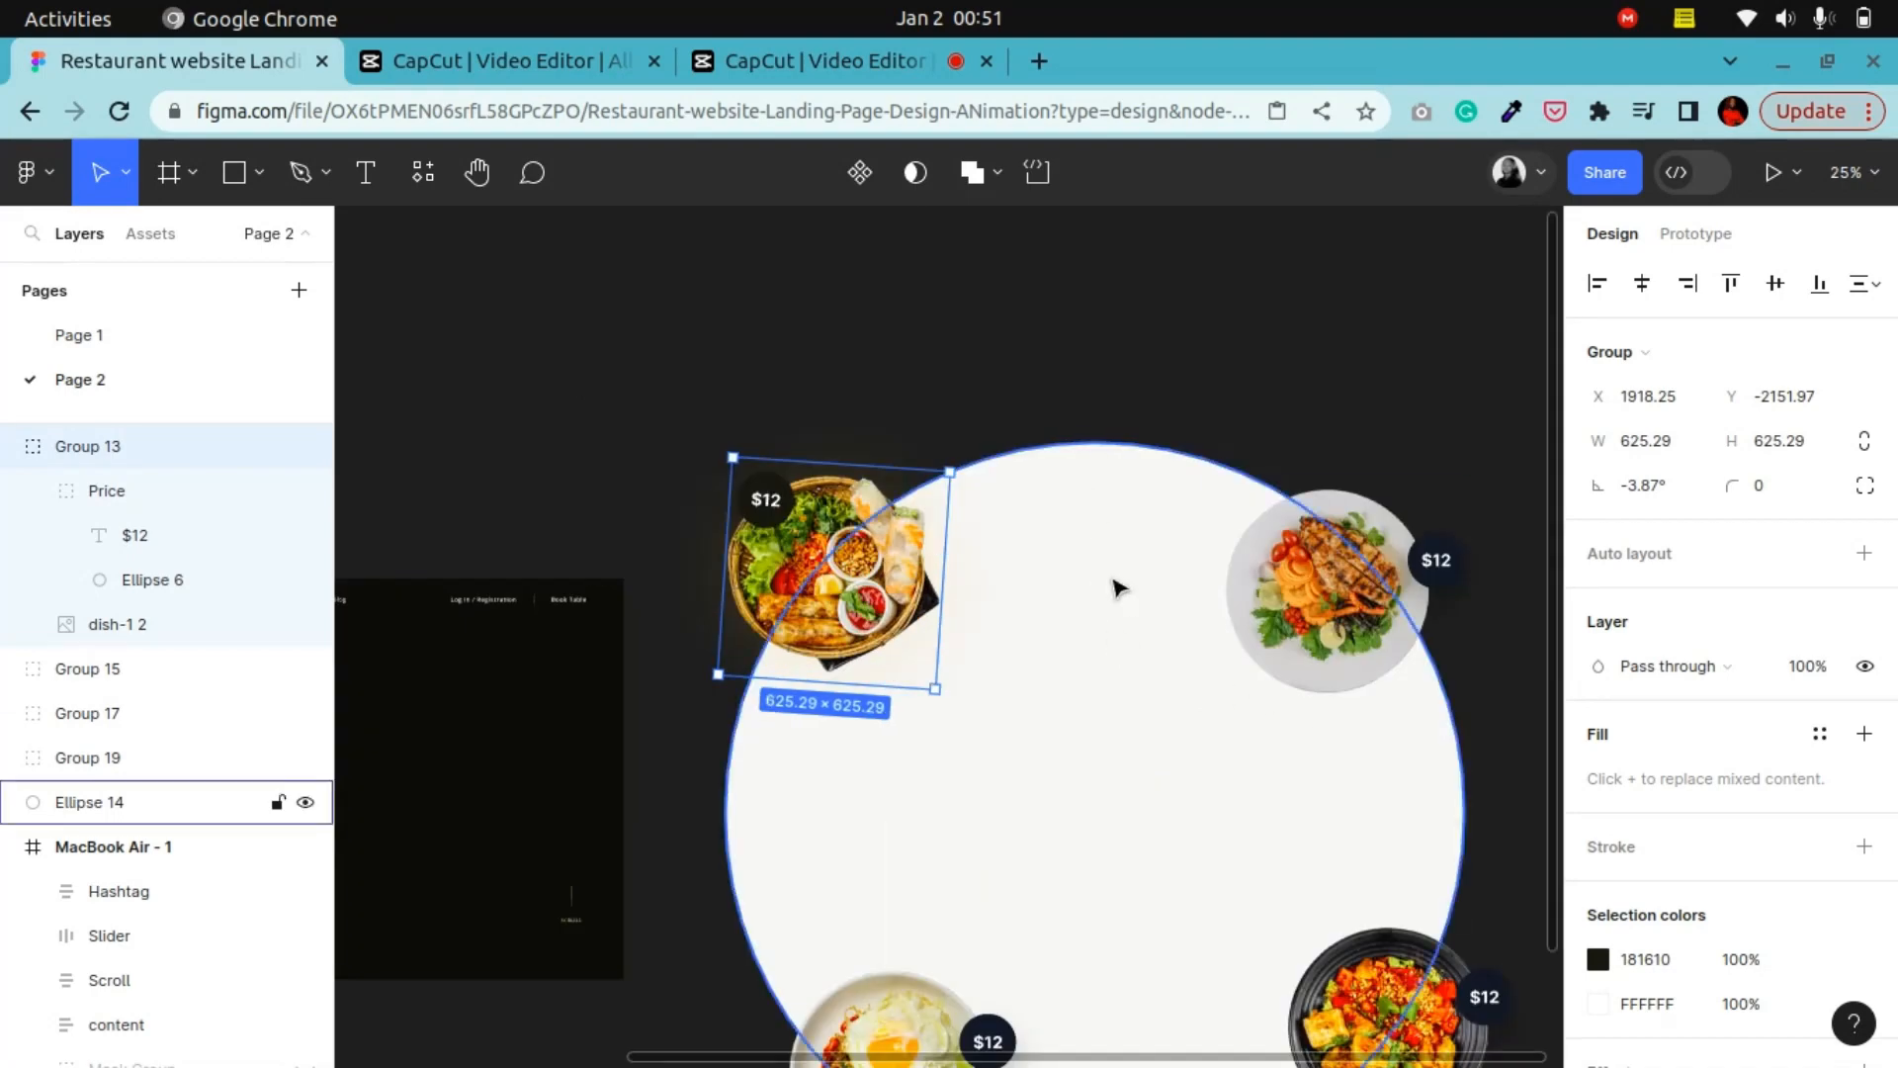
click(1391, 559)
scroll(1386, 553, down, 2)
click(1394, 858)
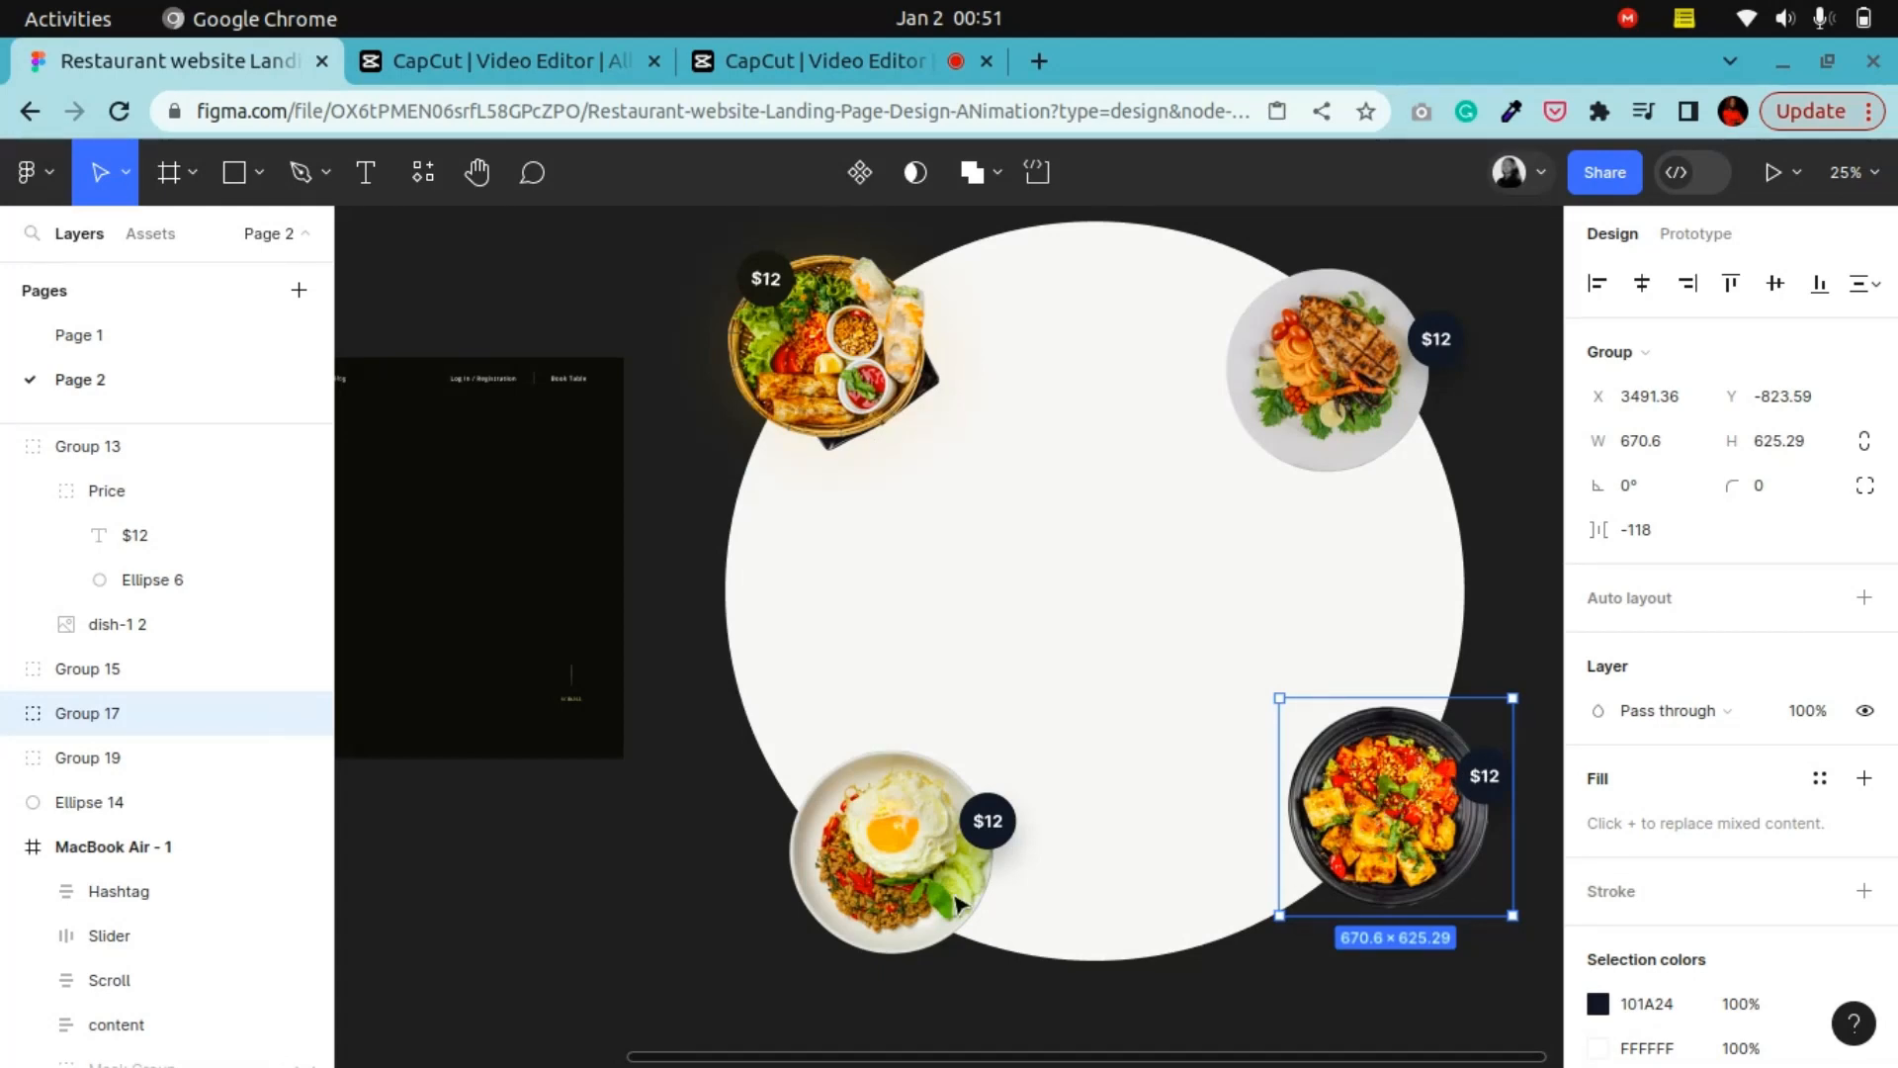
click(9, 713)
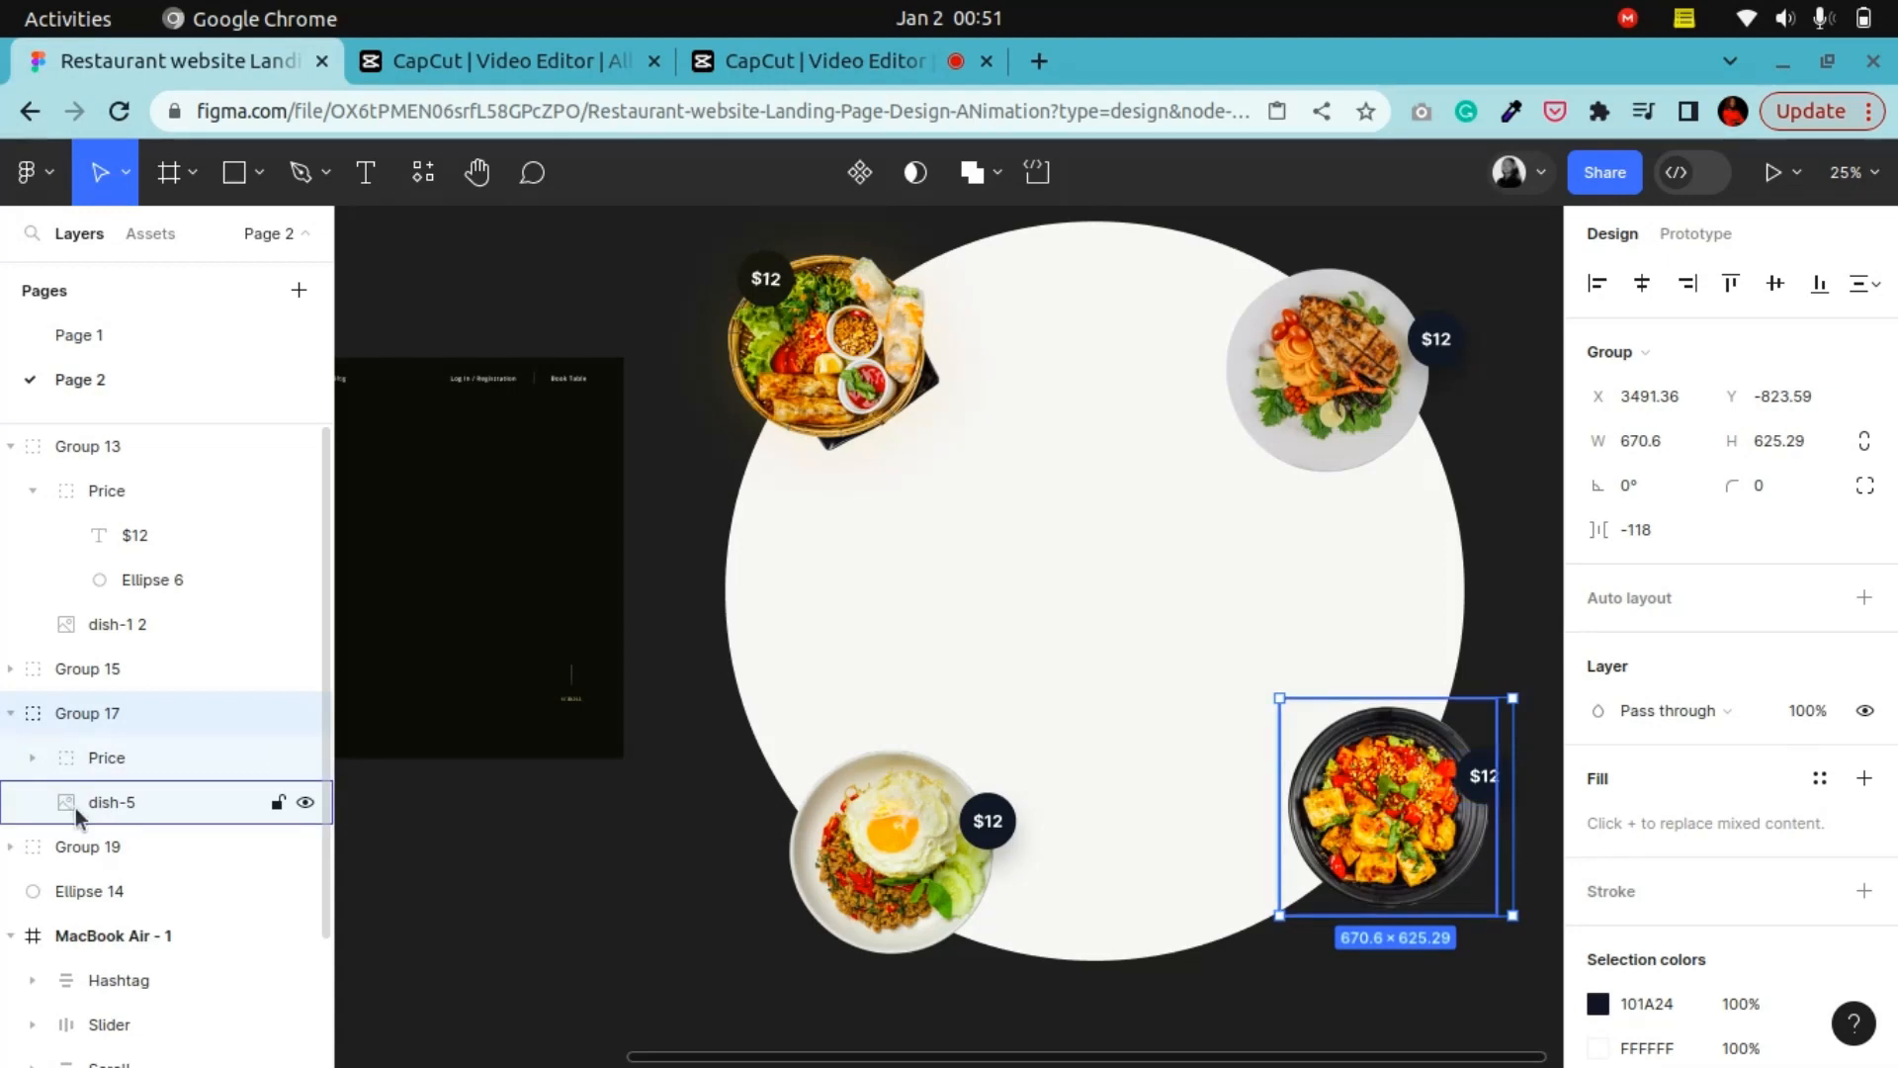
click(83, 802)
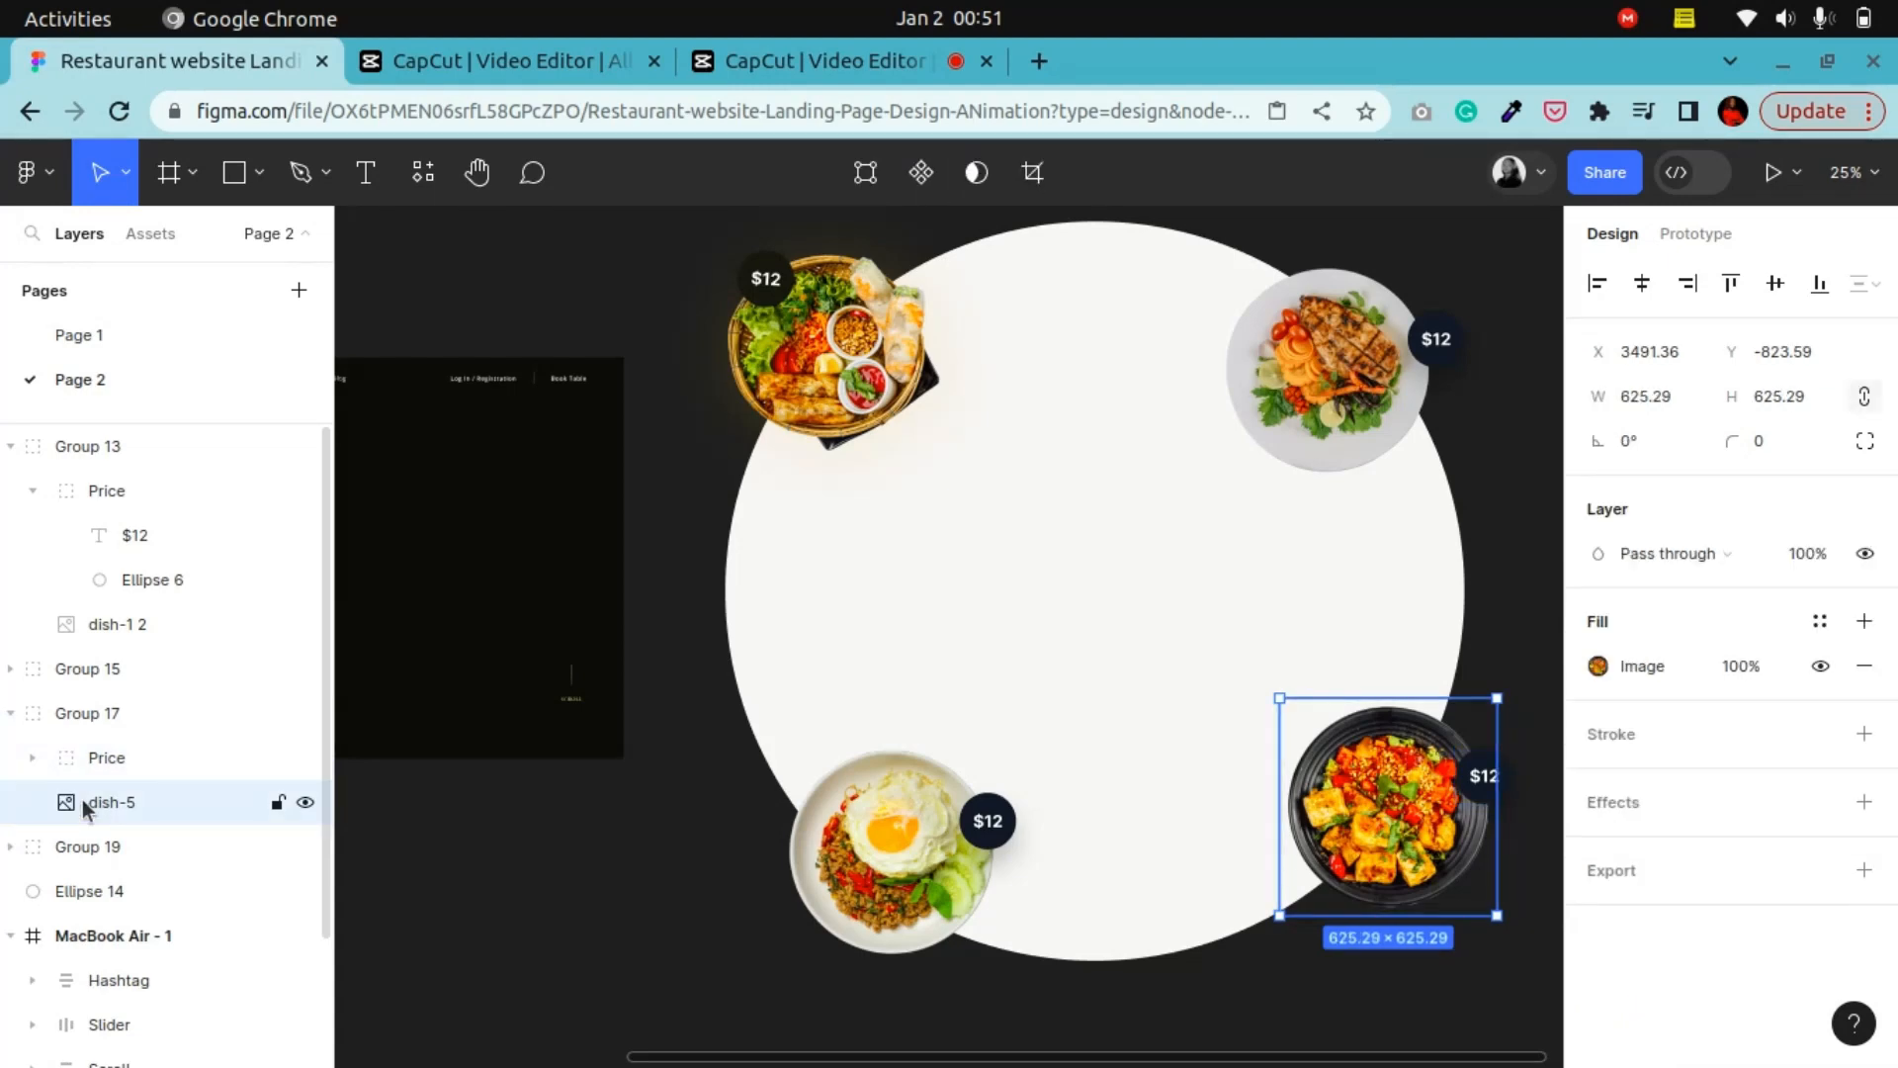
click(70, 768)
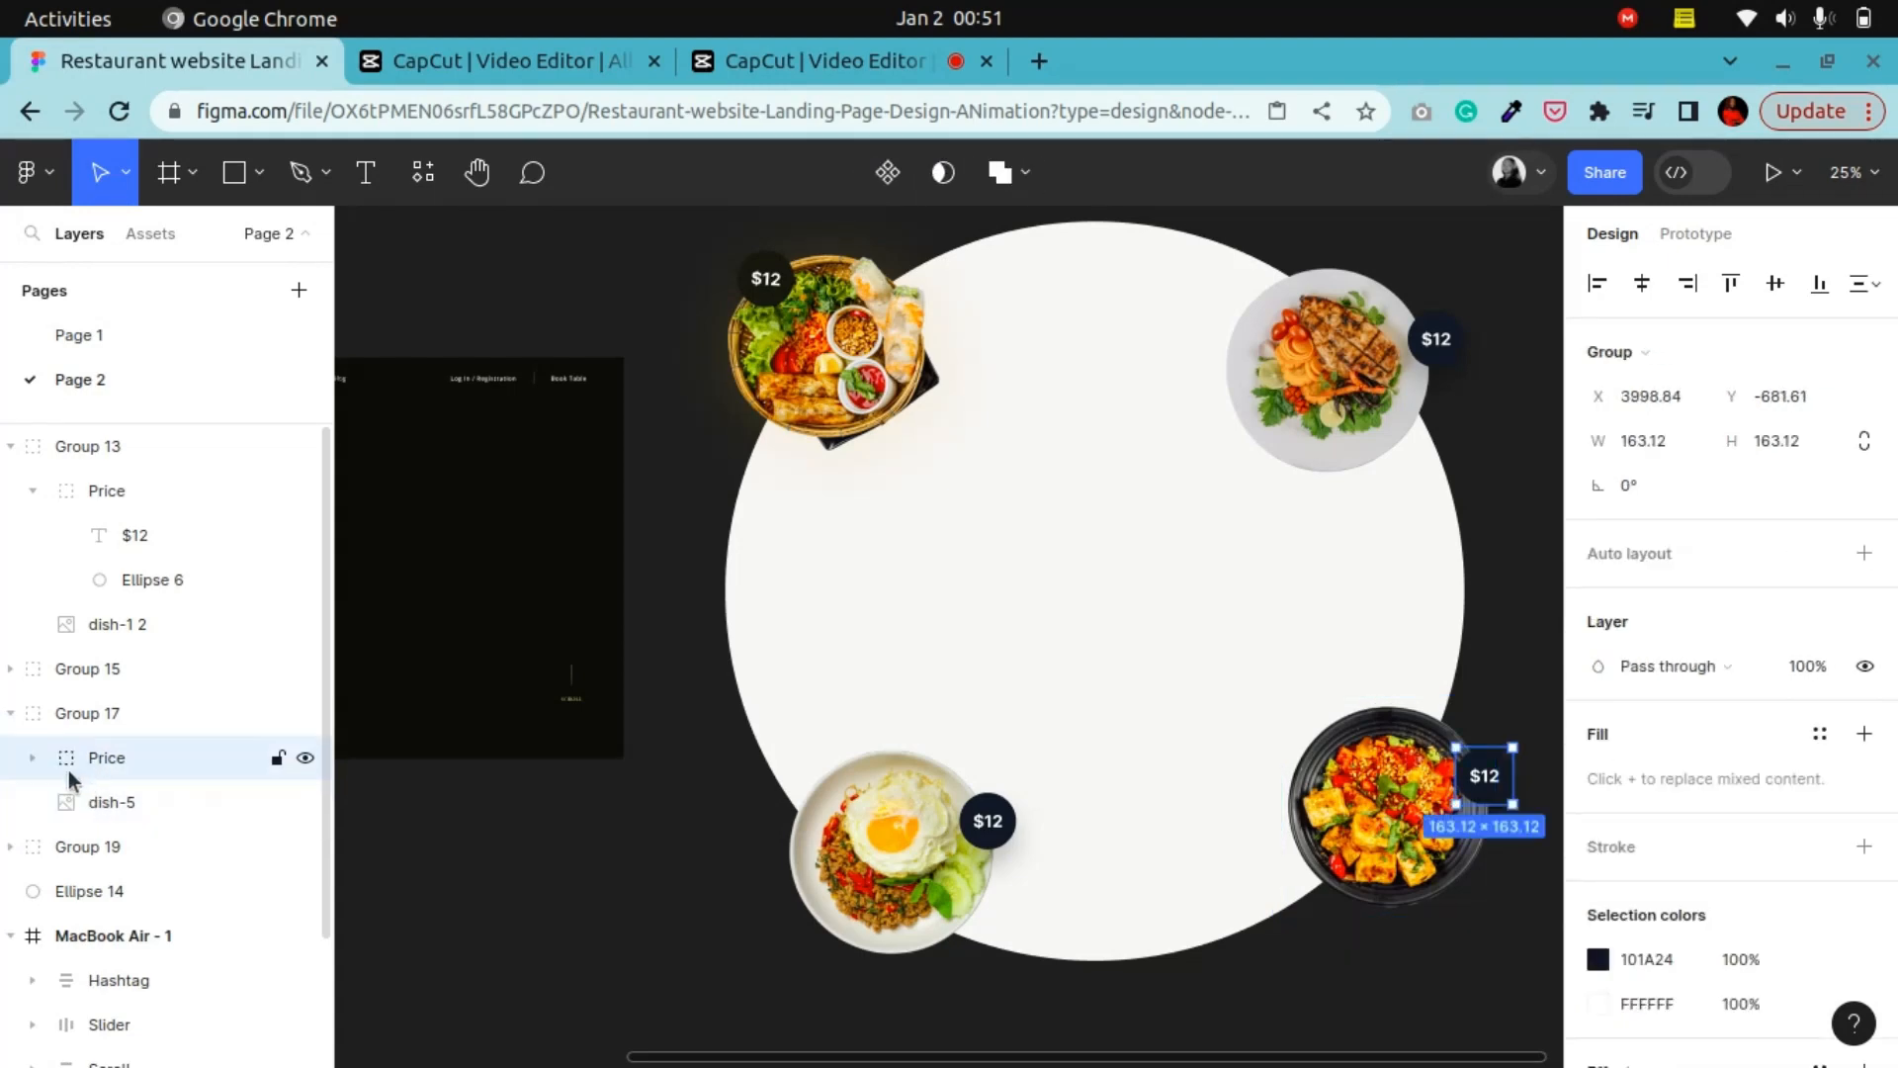
click(32, 758)
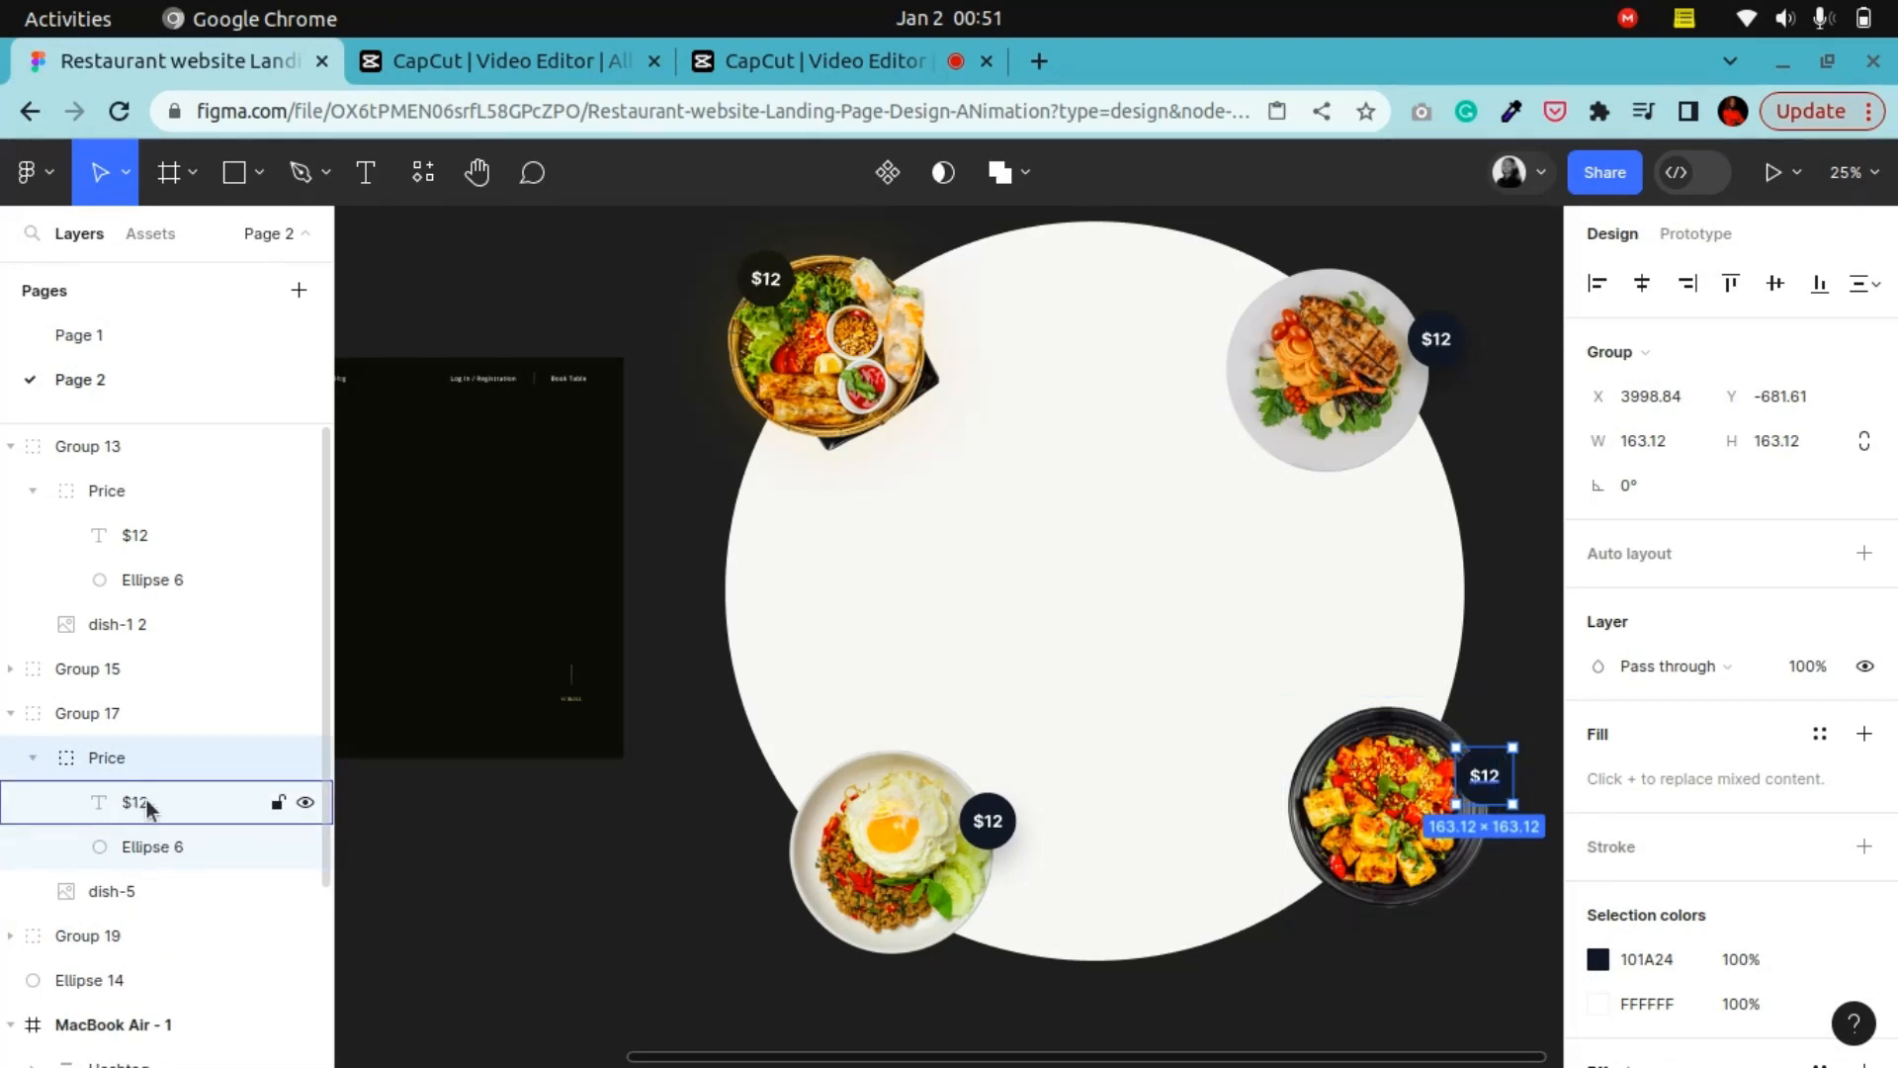
click(33, 757)
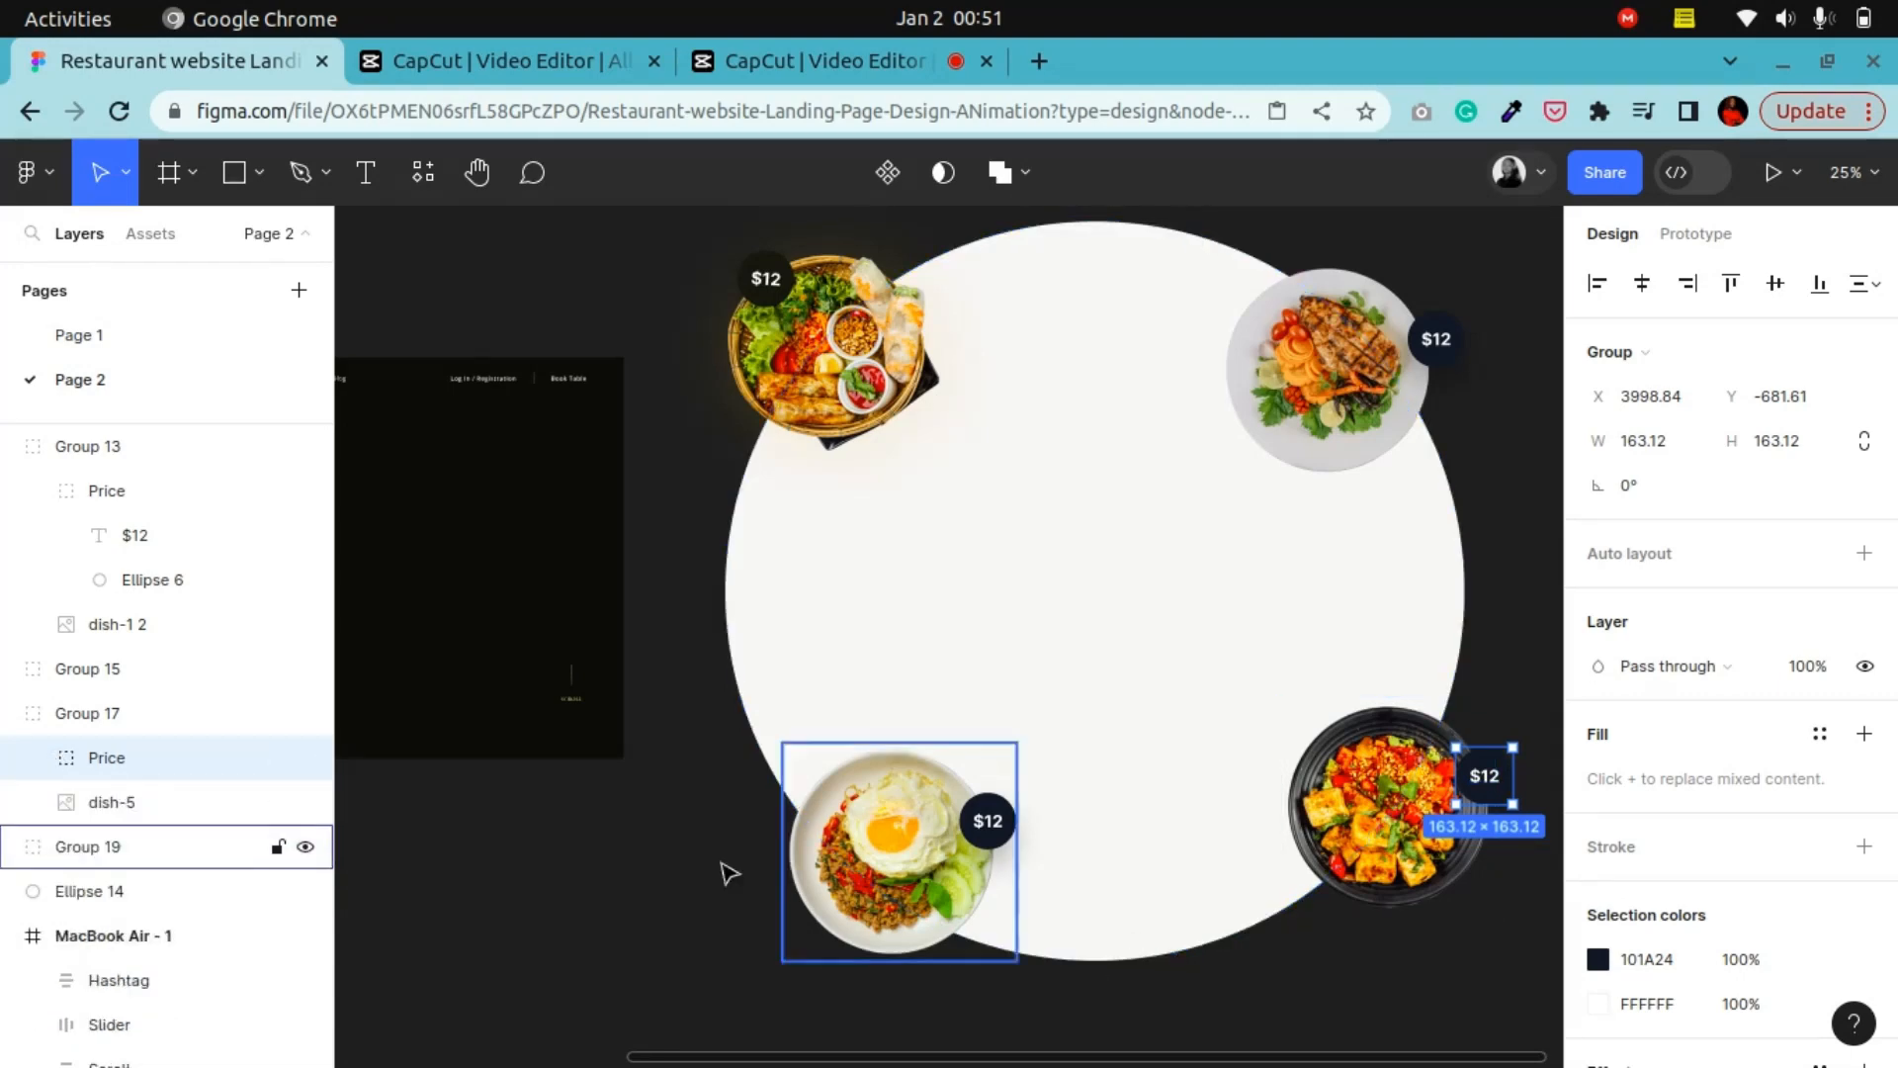
click(702, 823)
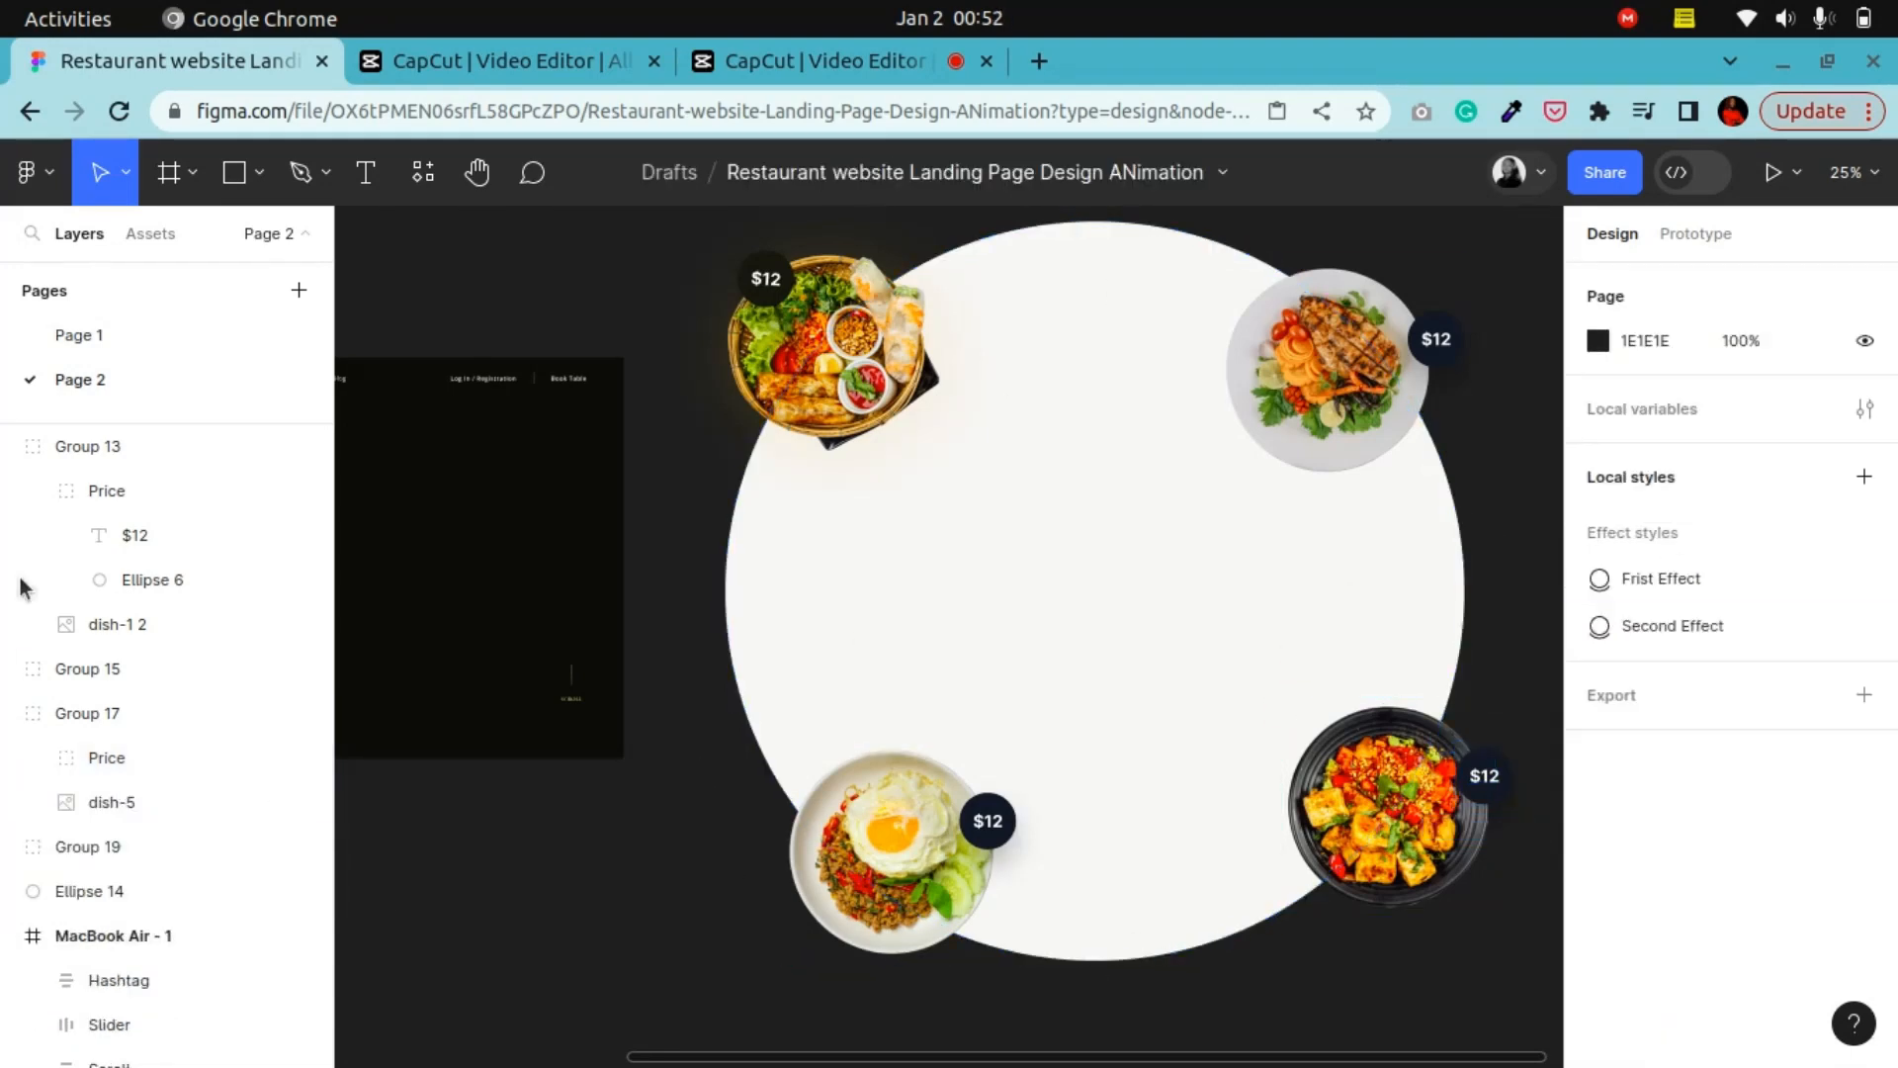
Move the black-bowl dish group inward on the circle's edge to X 3316, Y -822, lining it up with the grilled-chicken dish above
click(477, 173)
drag(788, 585, 597, 568)
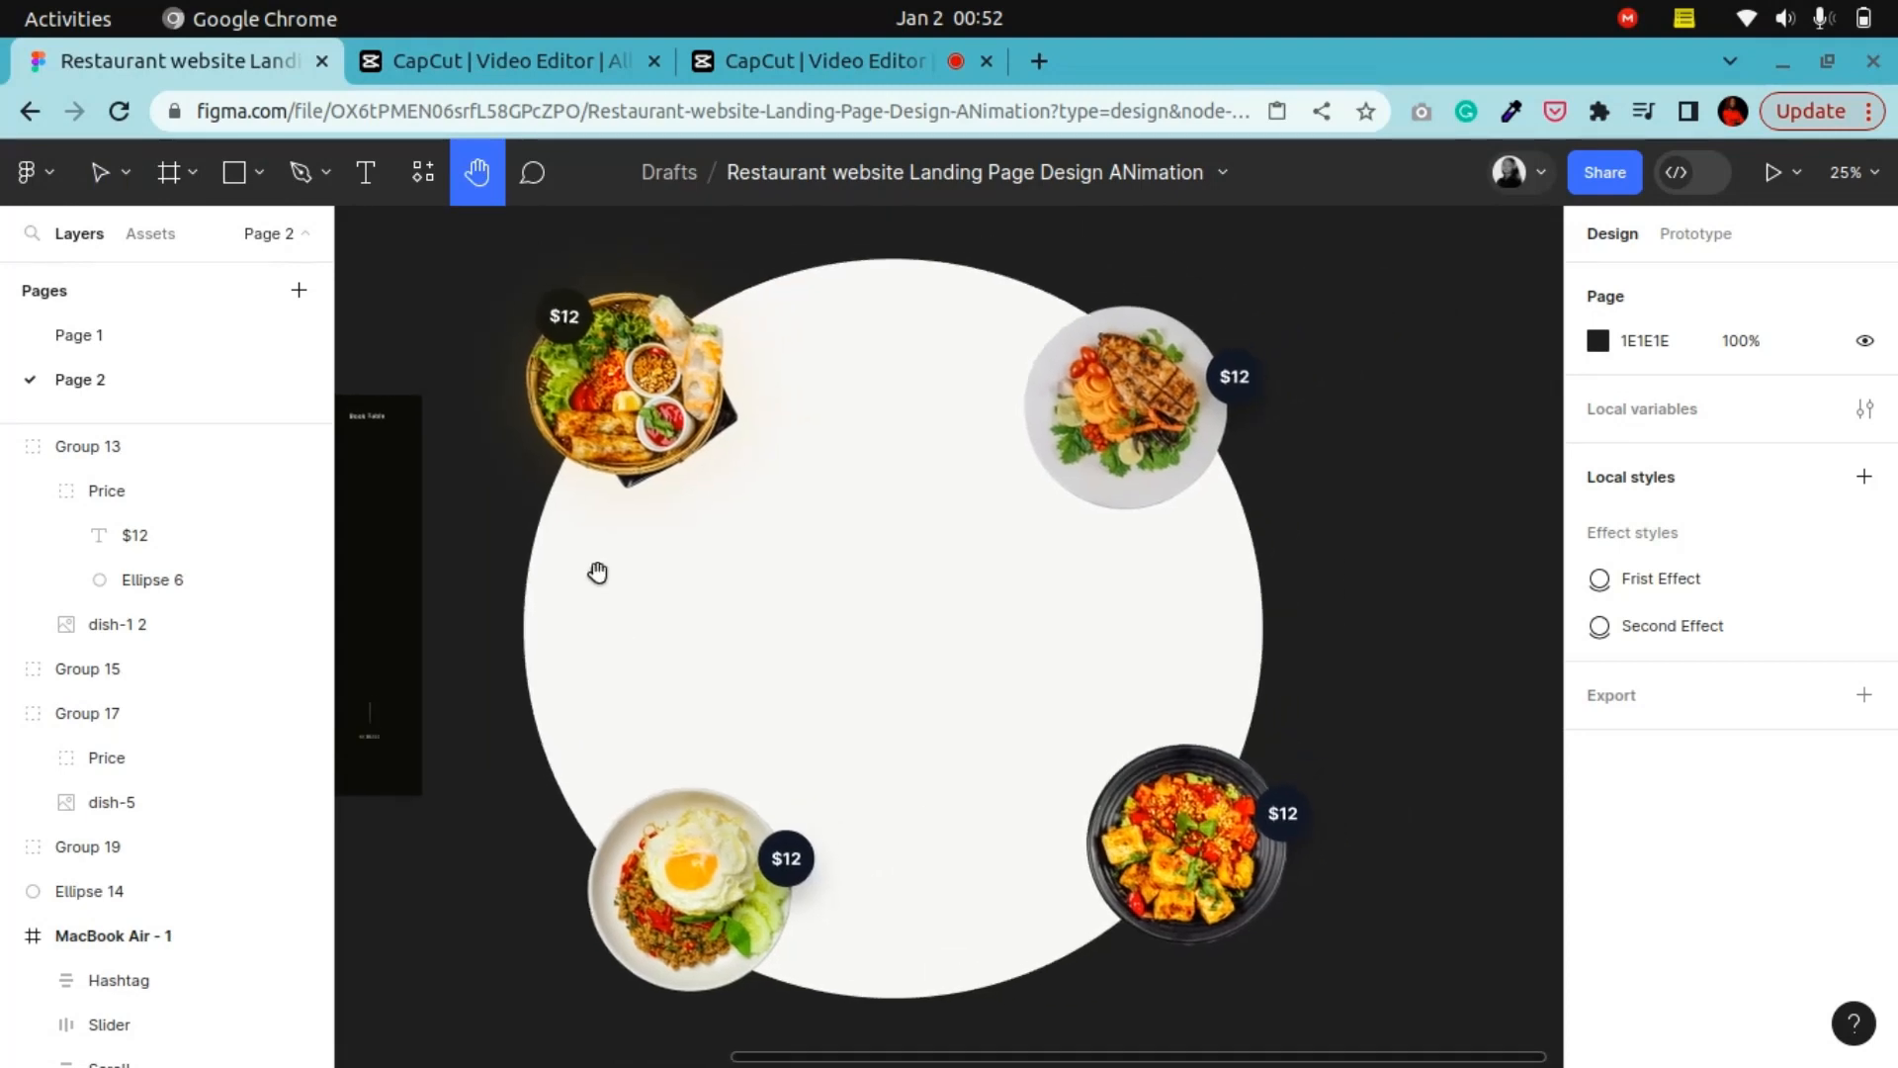
click(103, 174)
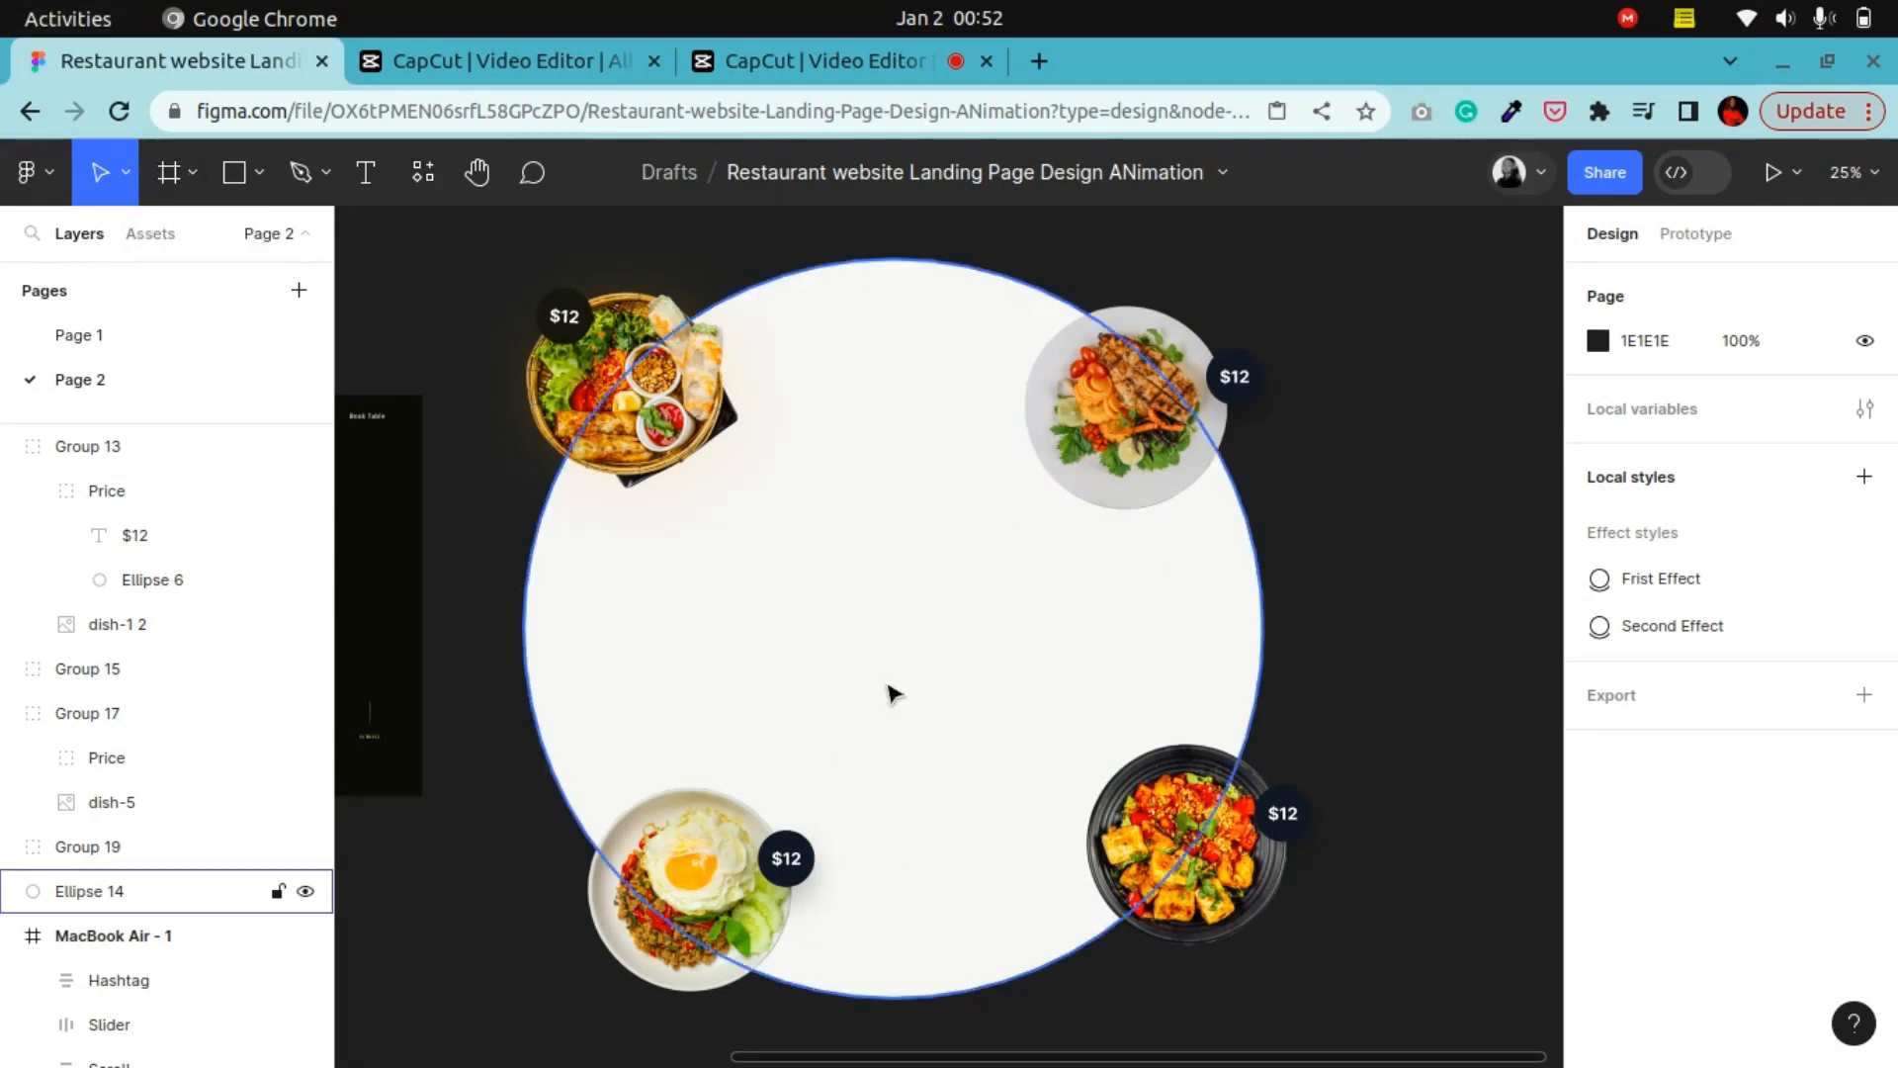
click(1257, 889)
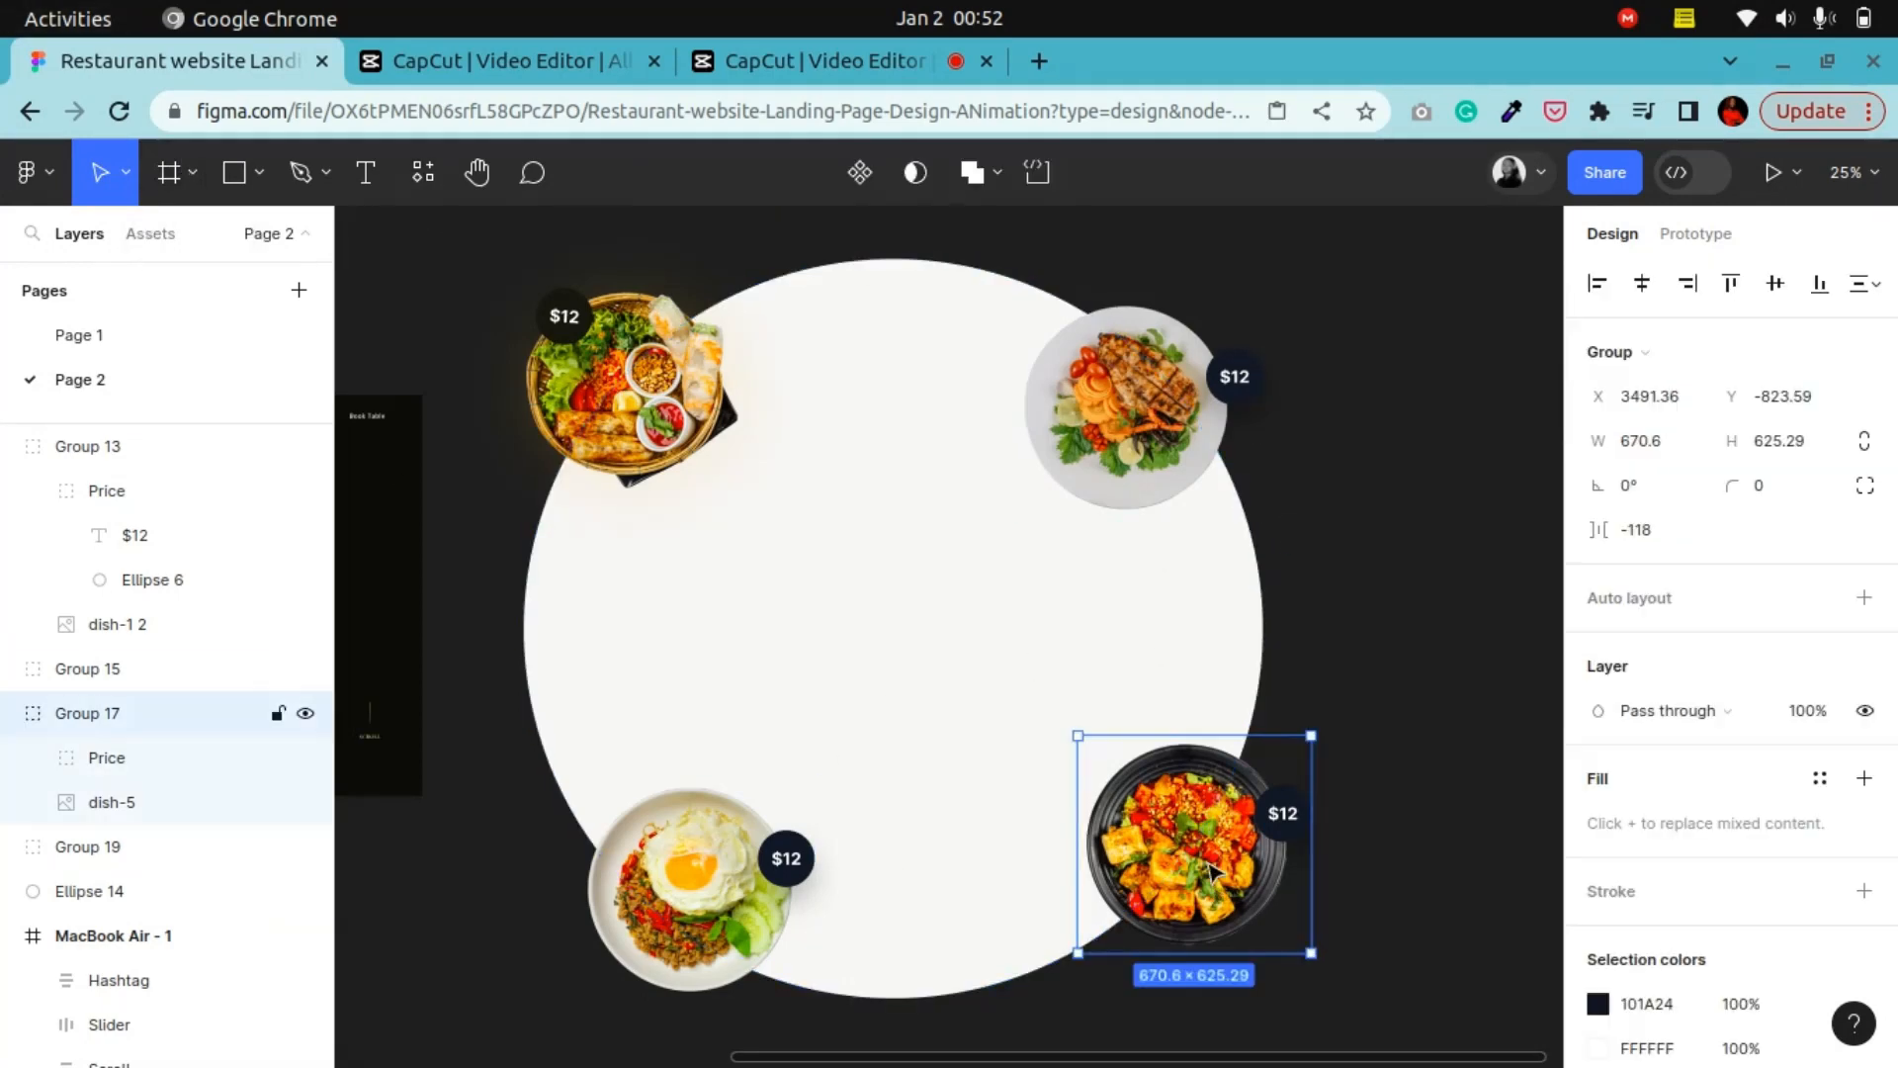
drag(1202, 875, 1099, 844)
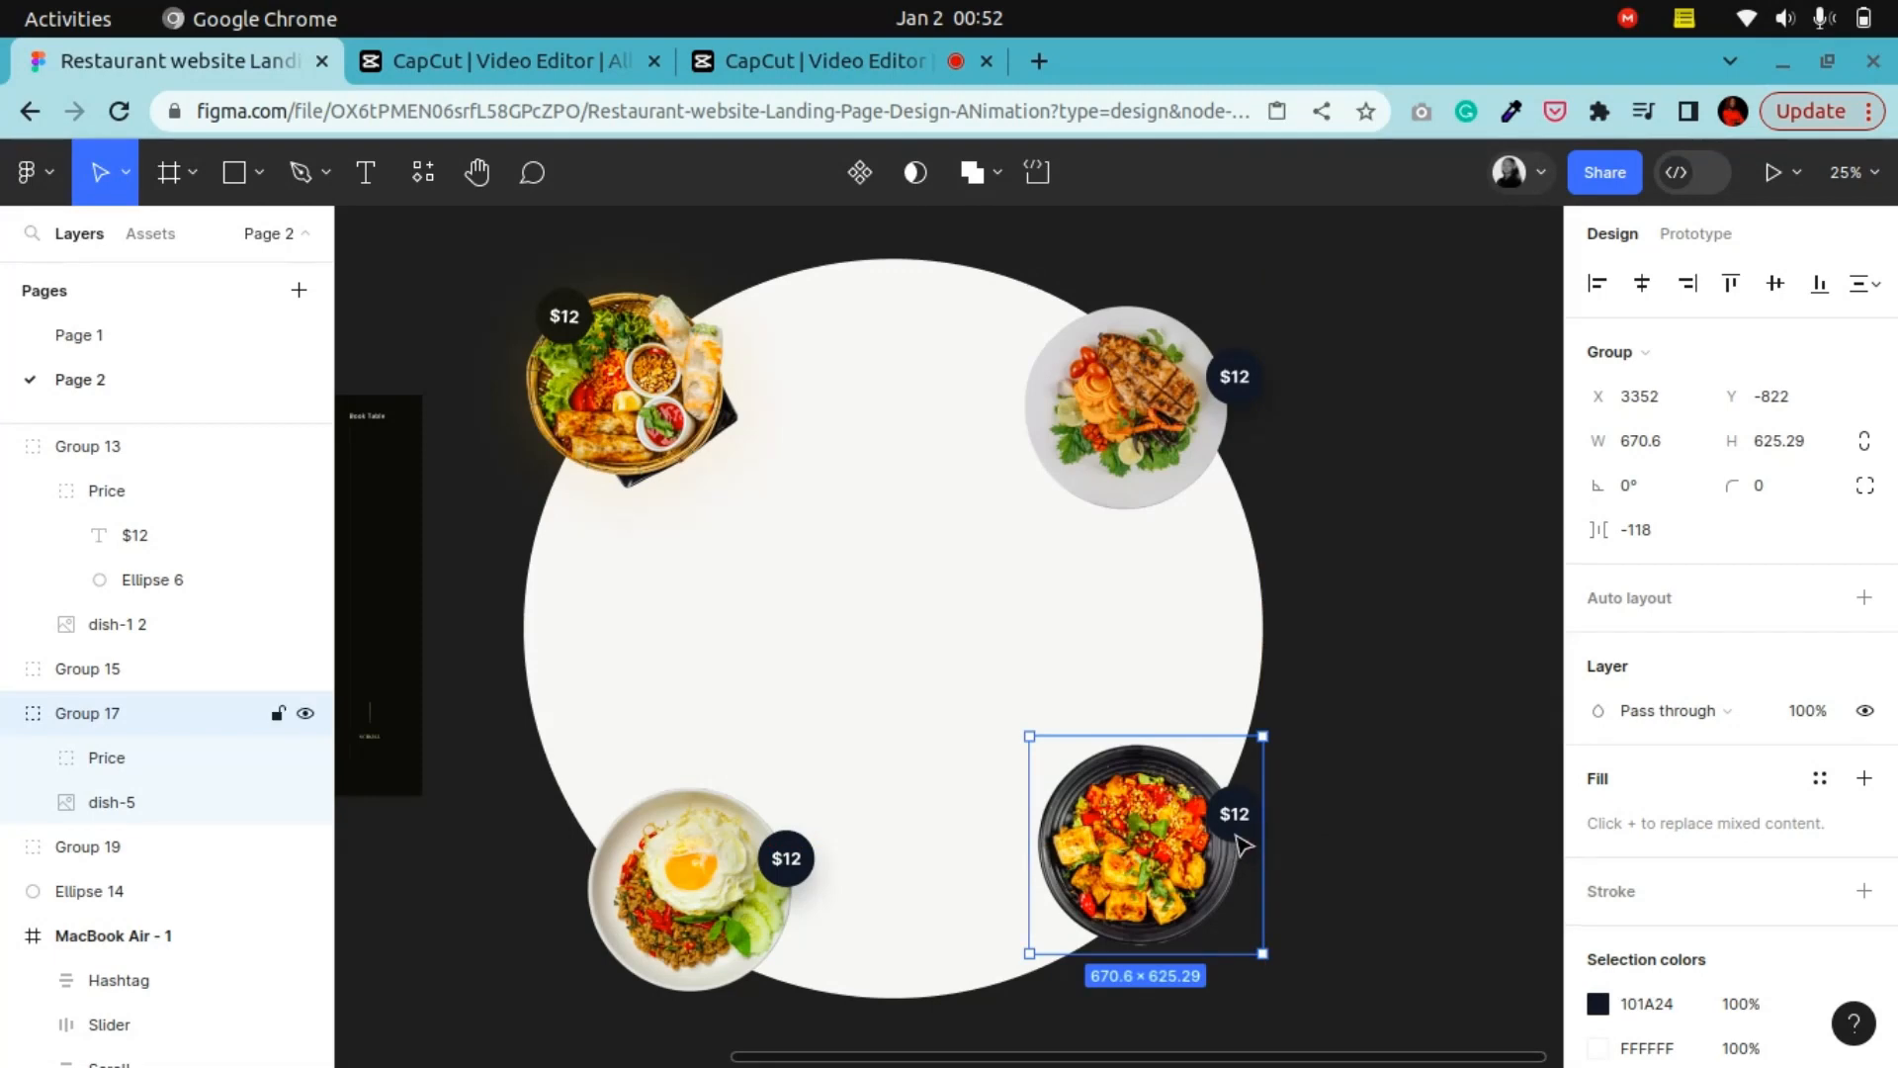
drag(1178, 855, 1176, 856)
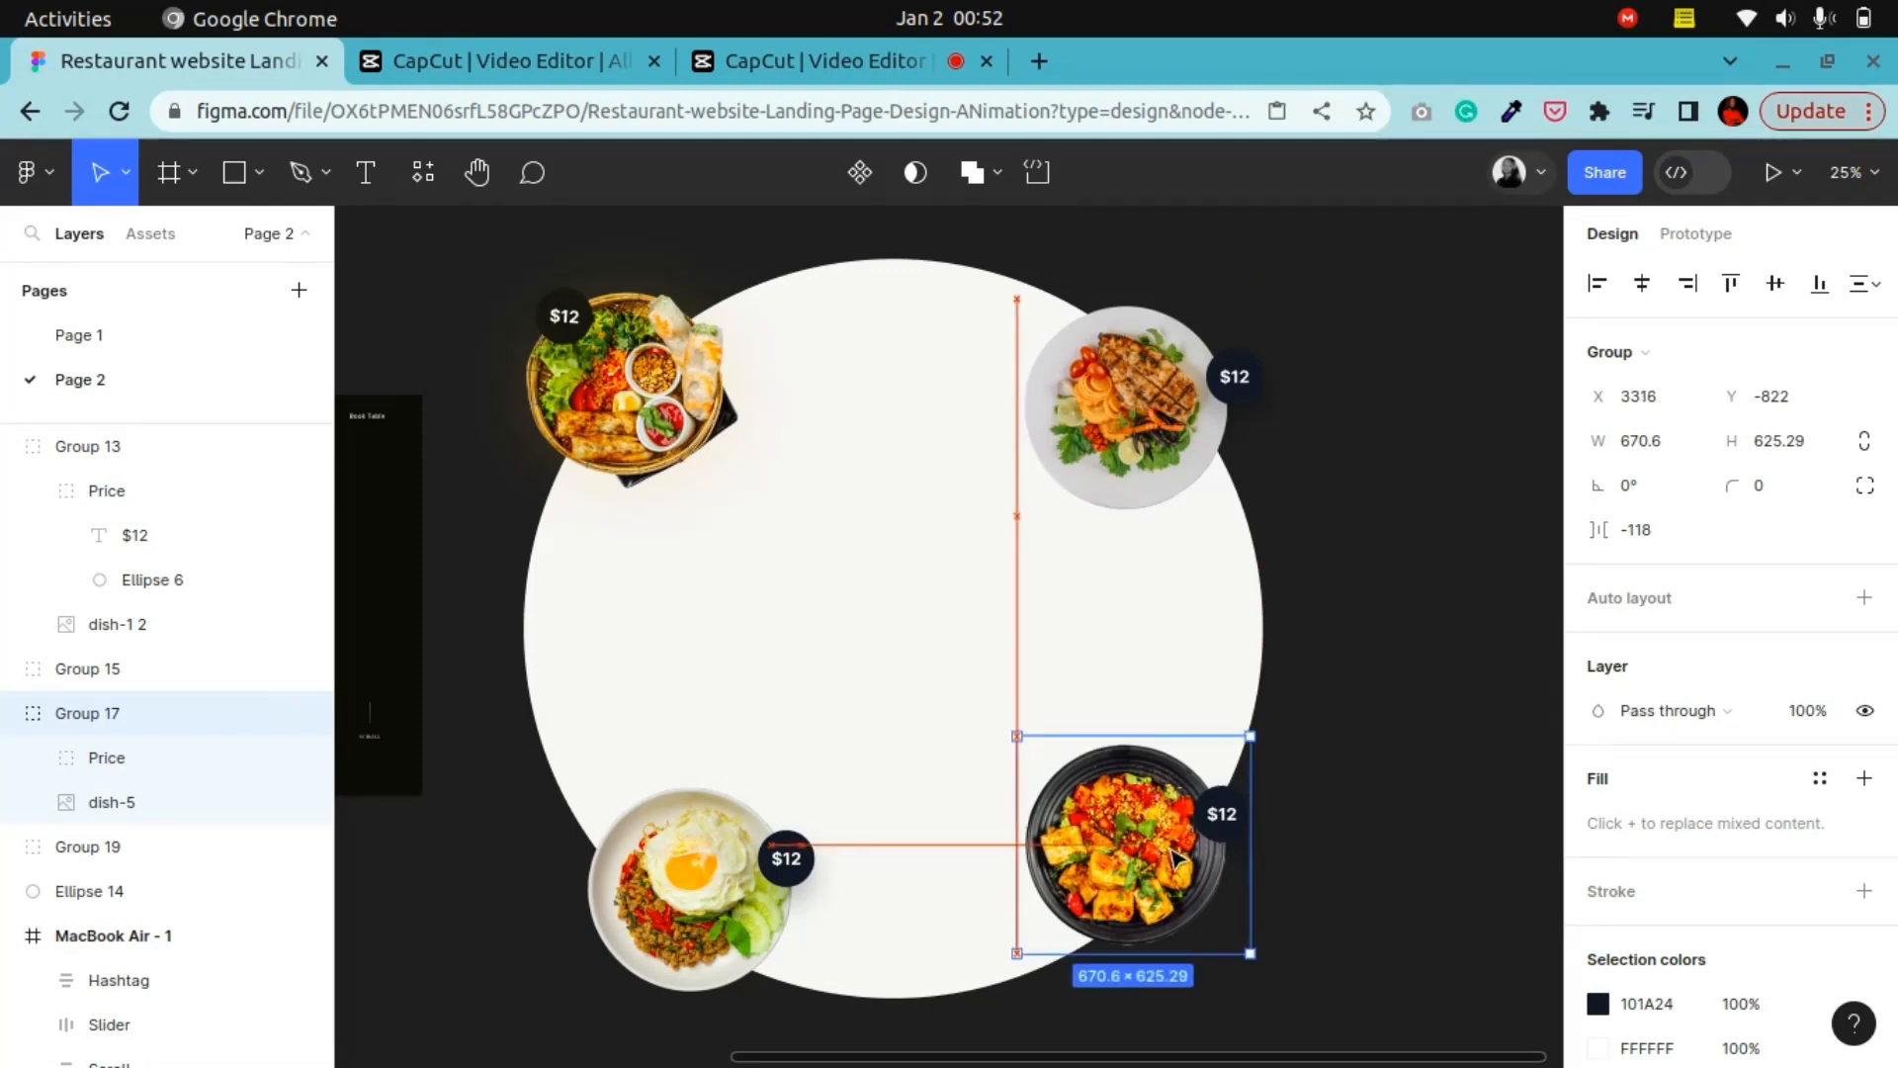
click(1010, 435)
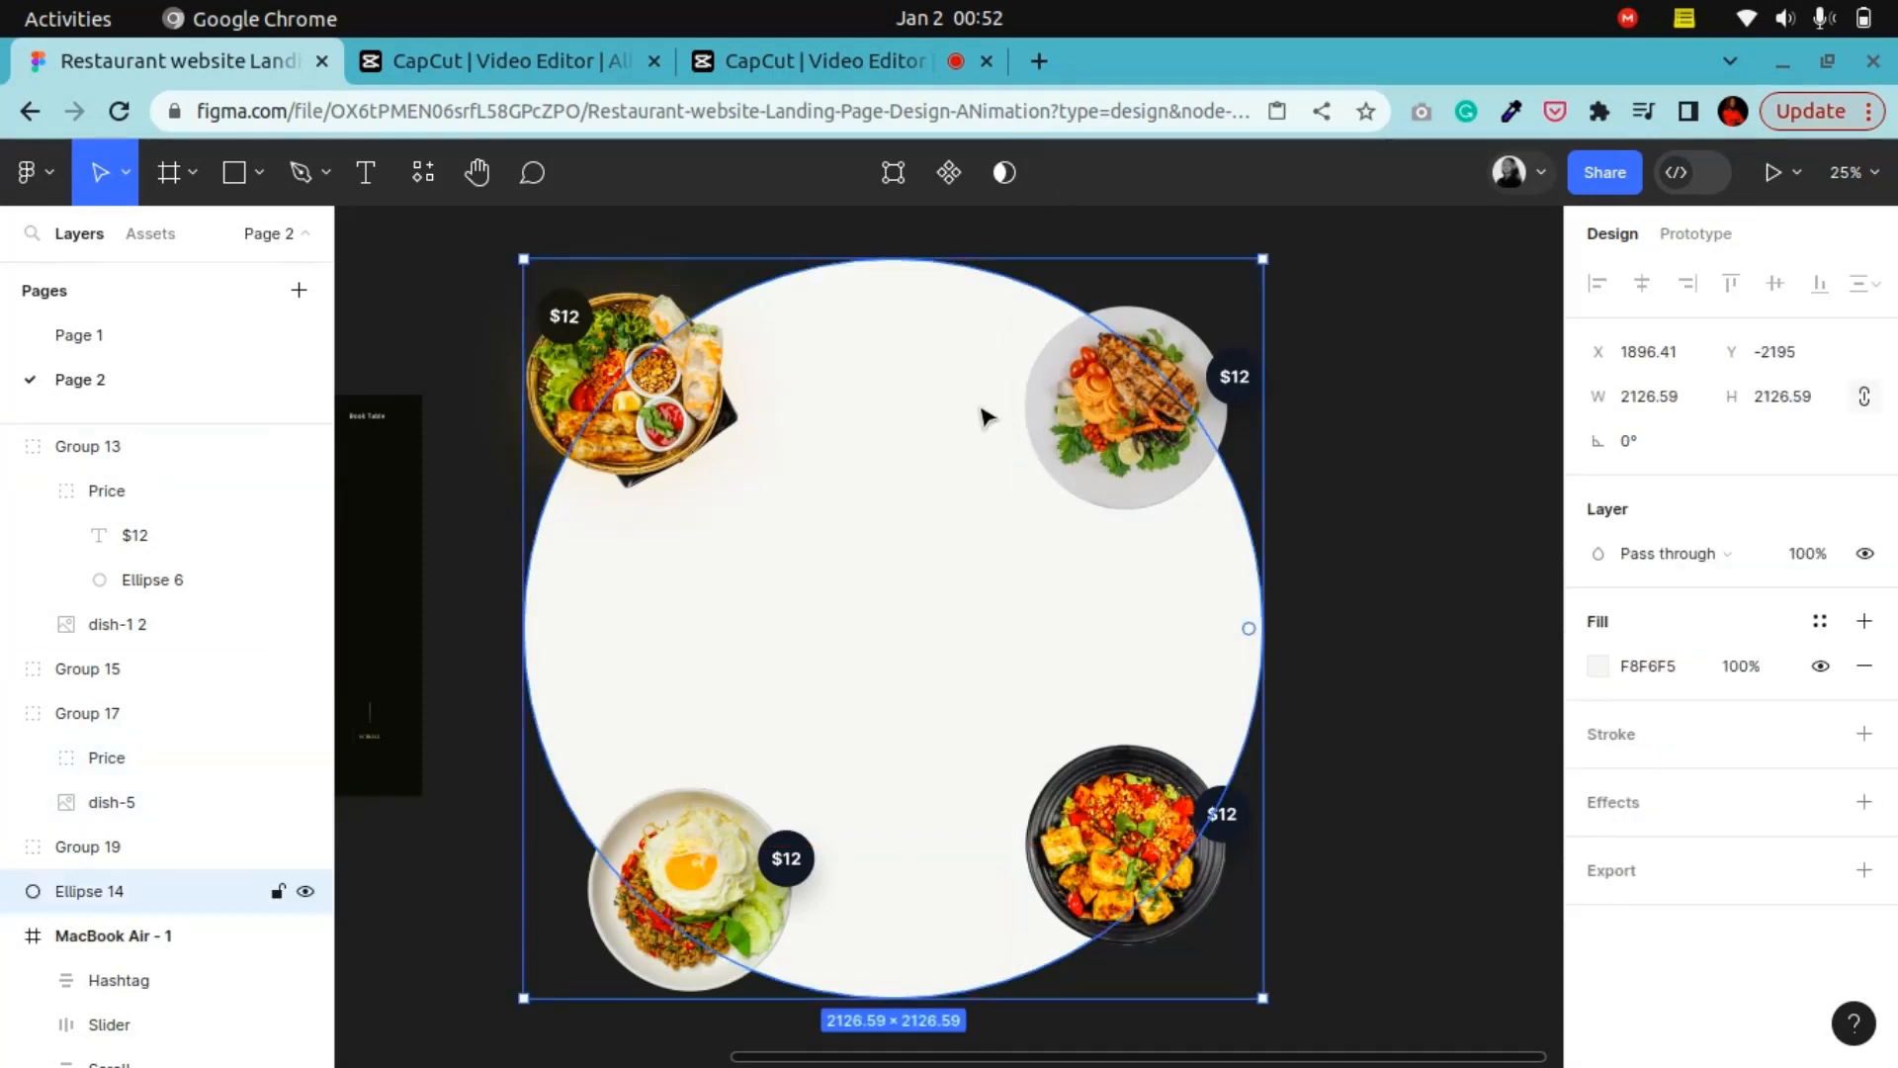
click(733, 417)
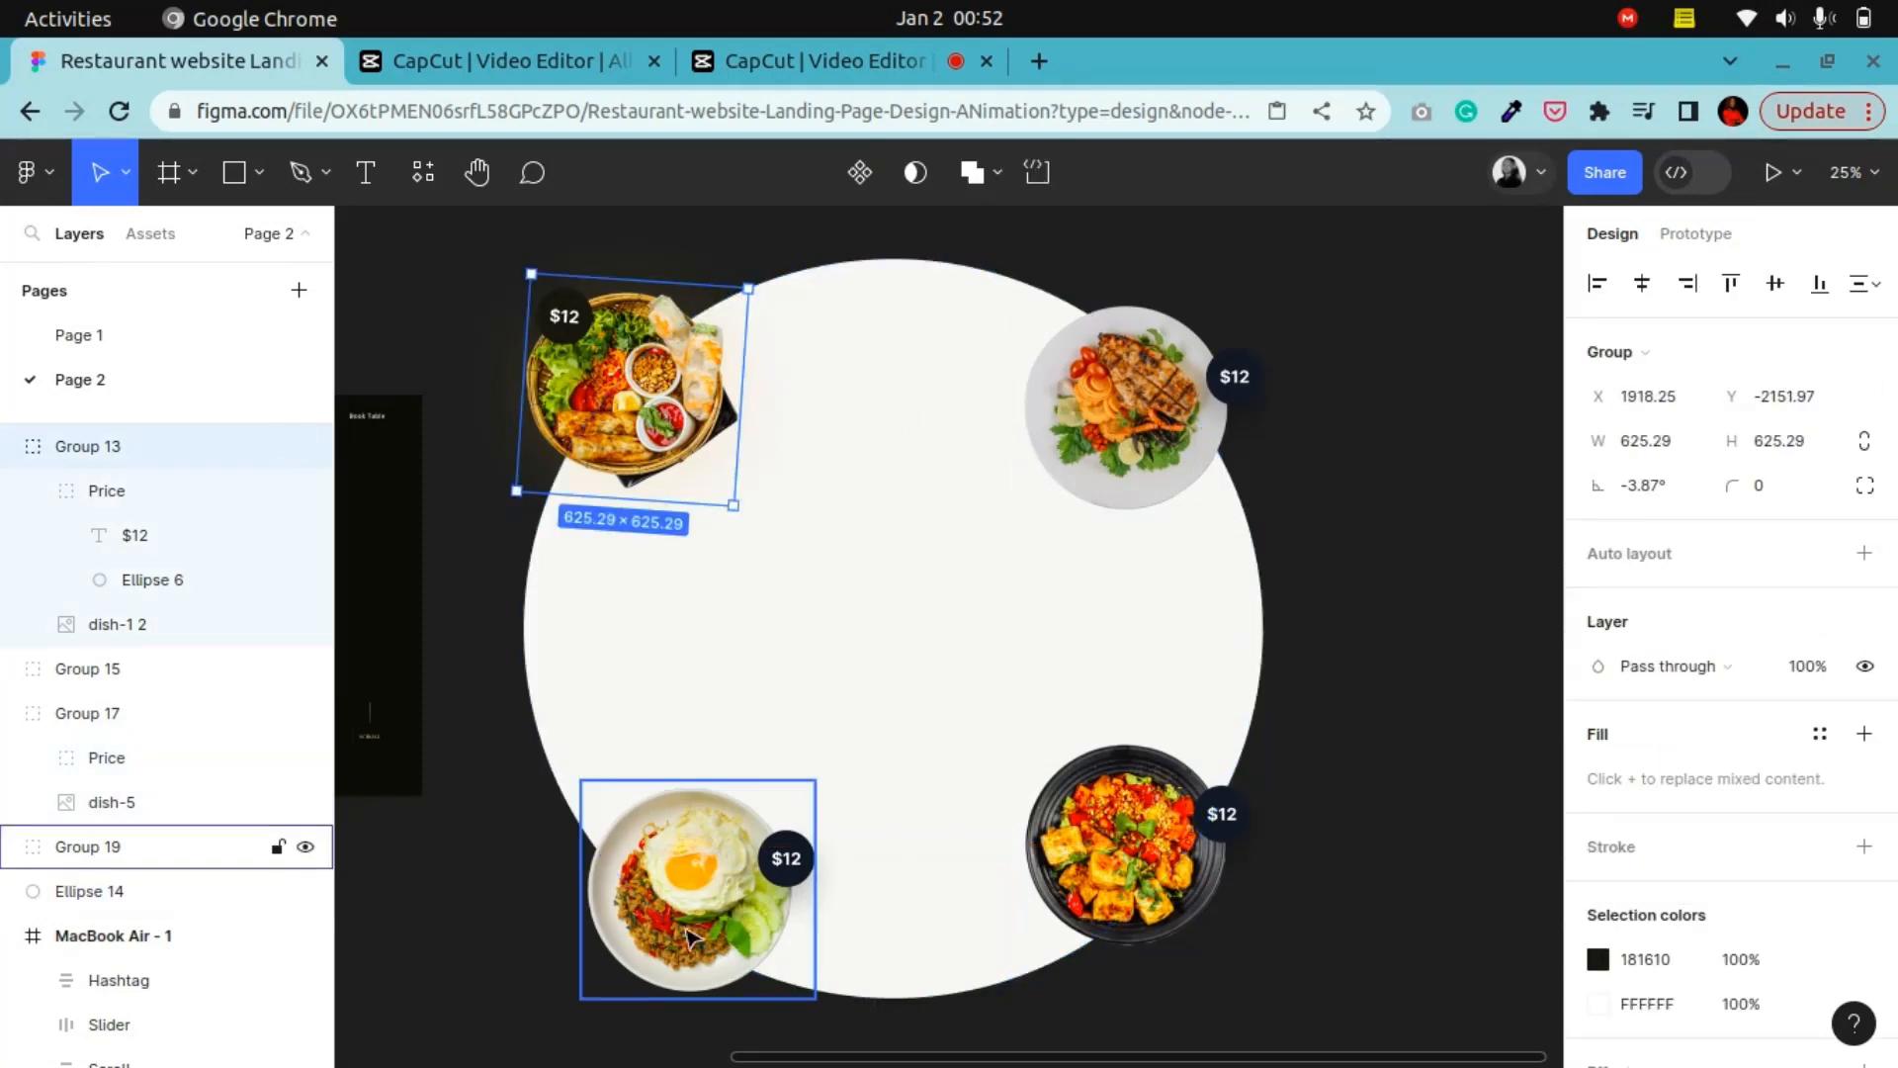
click(691, 892)
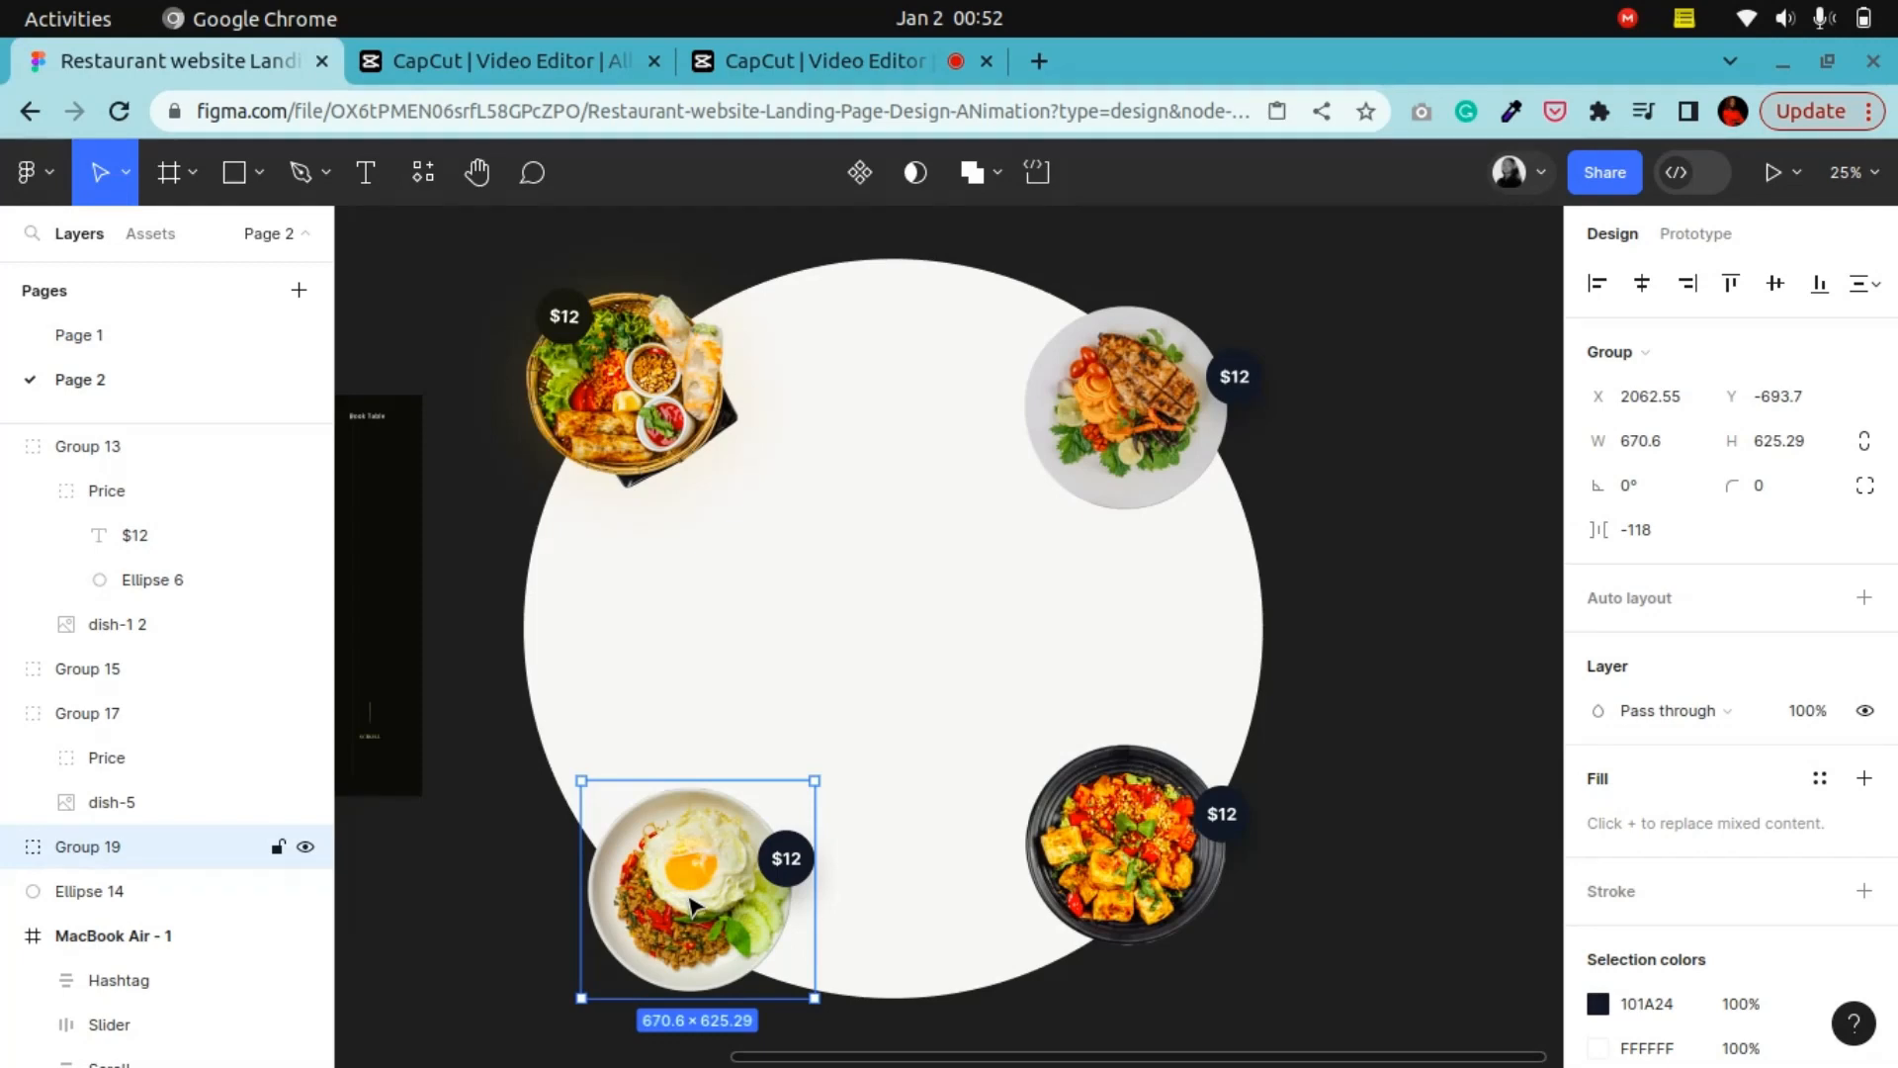
click(692, 395)
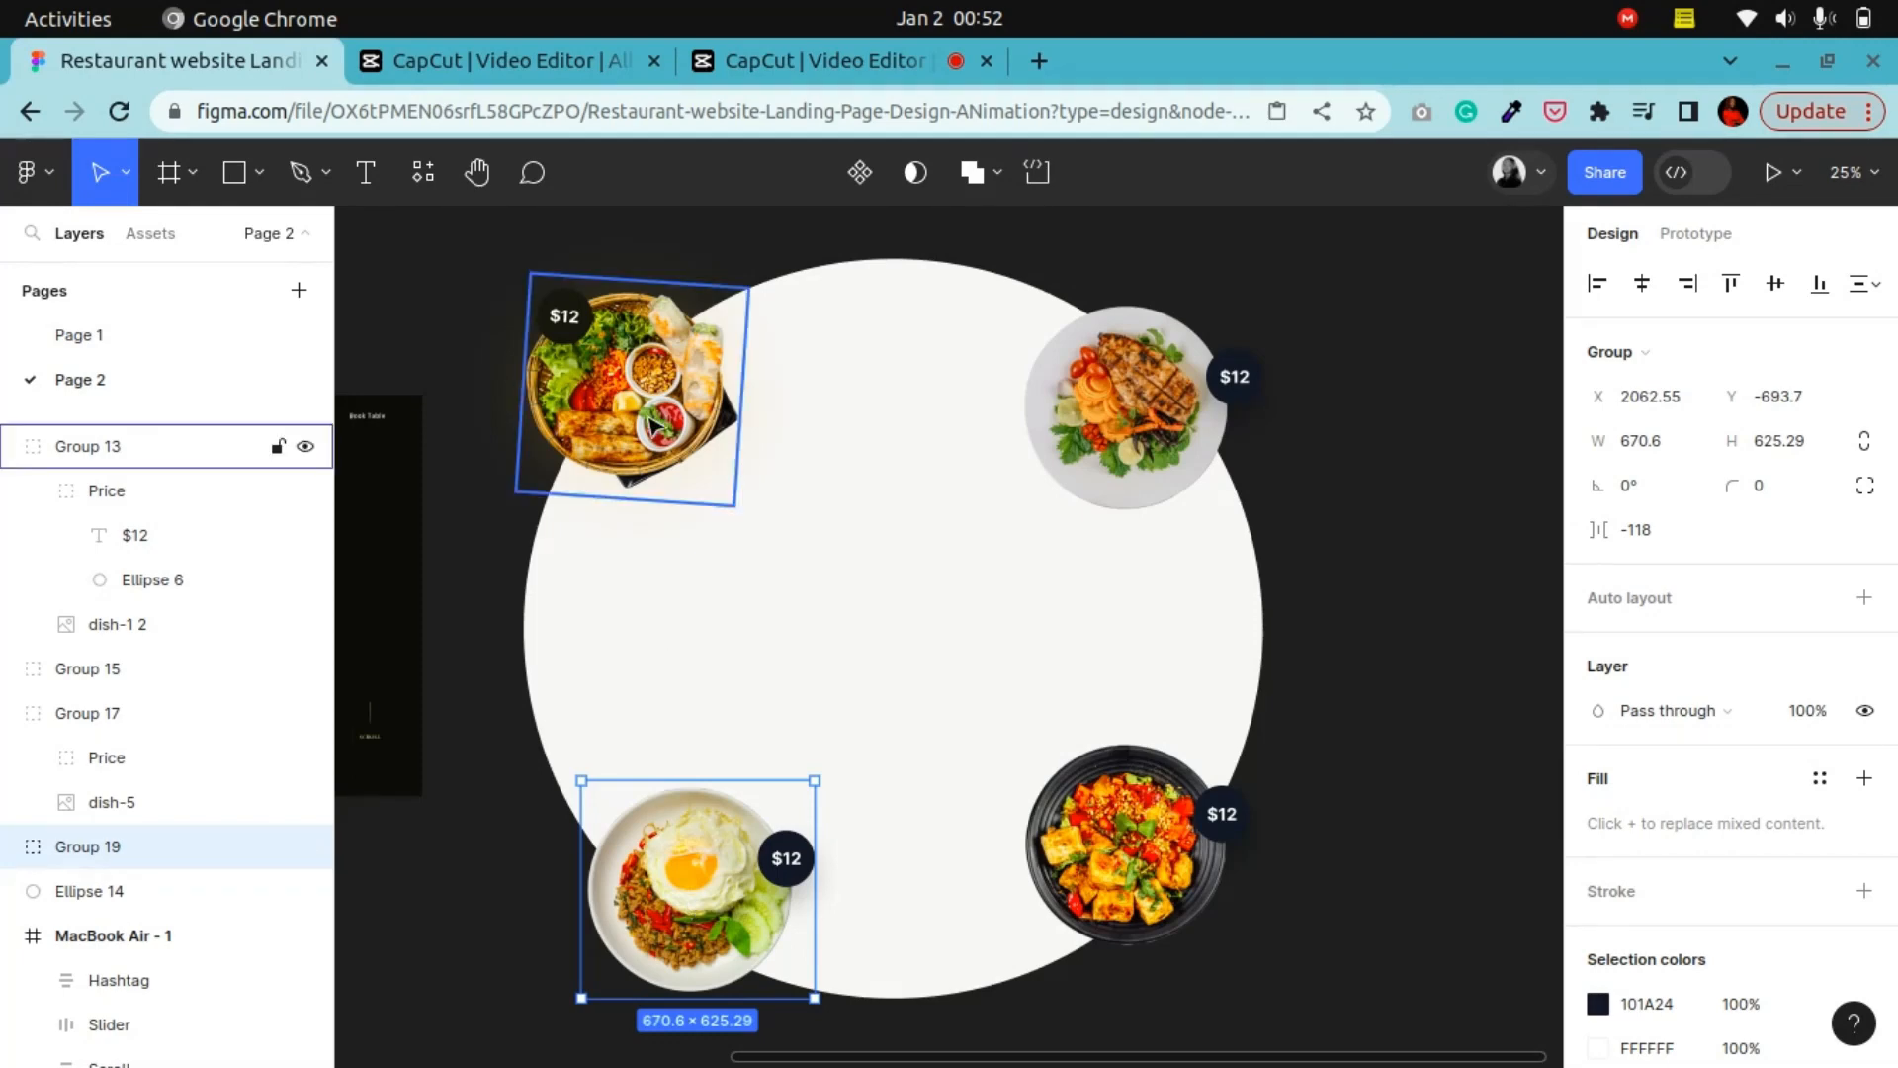
shift+click(843, 361)
shift+click(1087, 396)
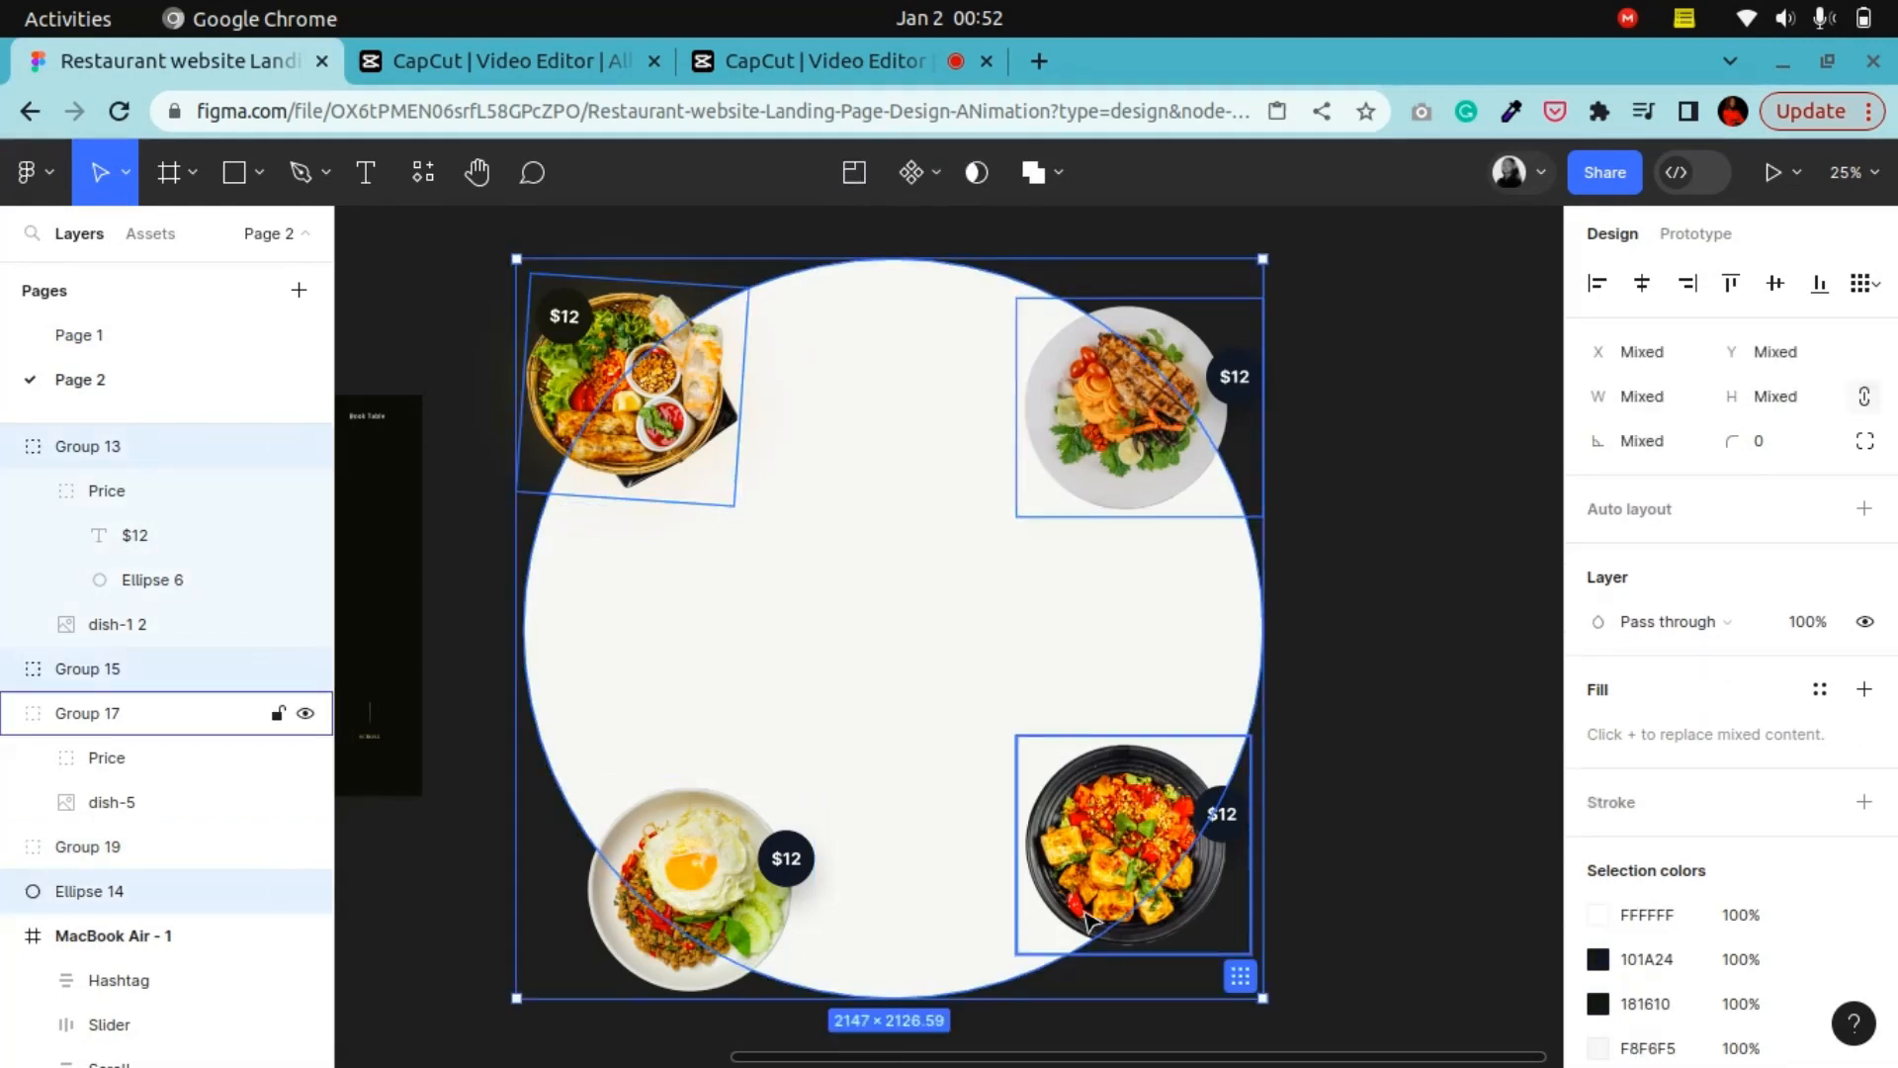
click(1401, 602)
Group the four dish groups together with the large circle, Ellipse 14
click(712, 900)
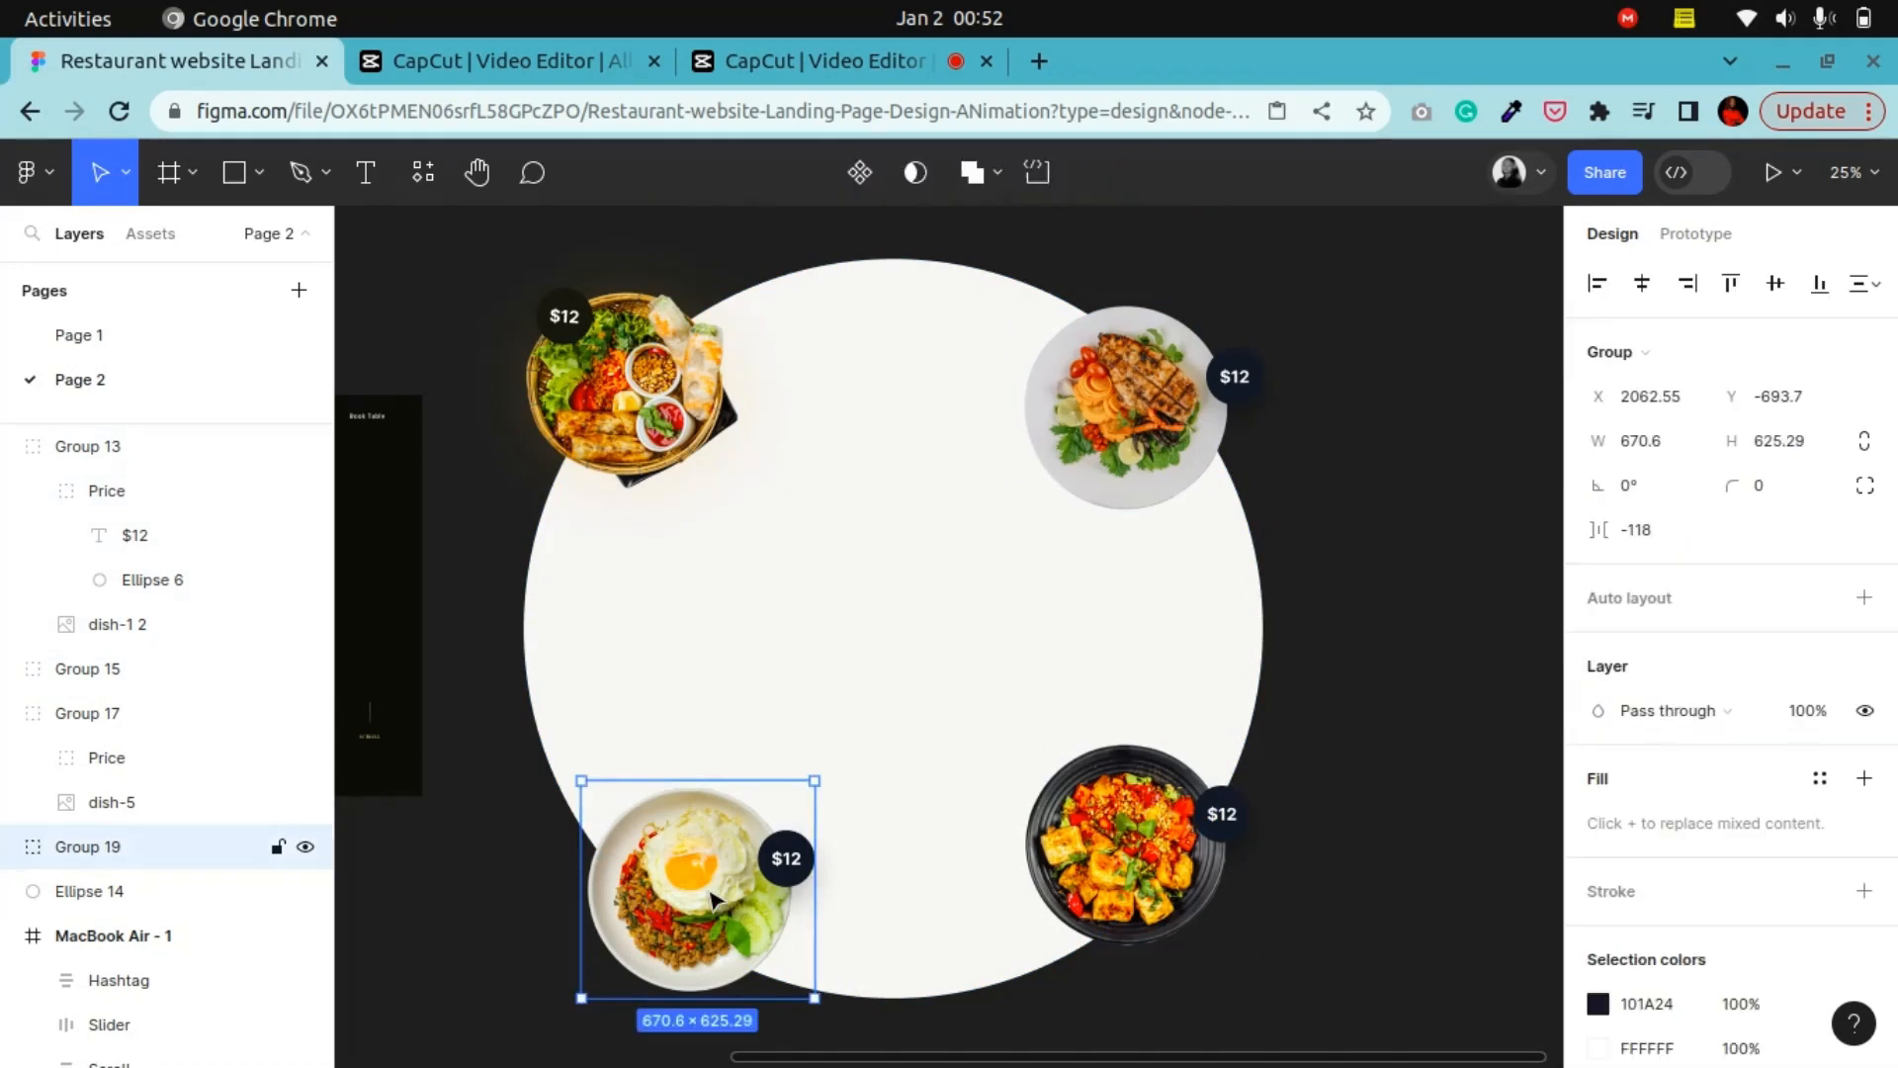
shift+click(1054, 856)
shift+click(1088, 541)
shift+click(1094, 496)
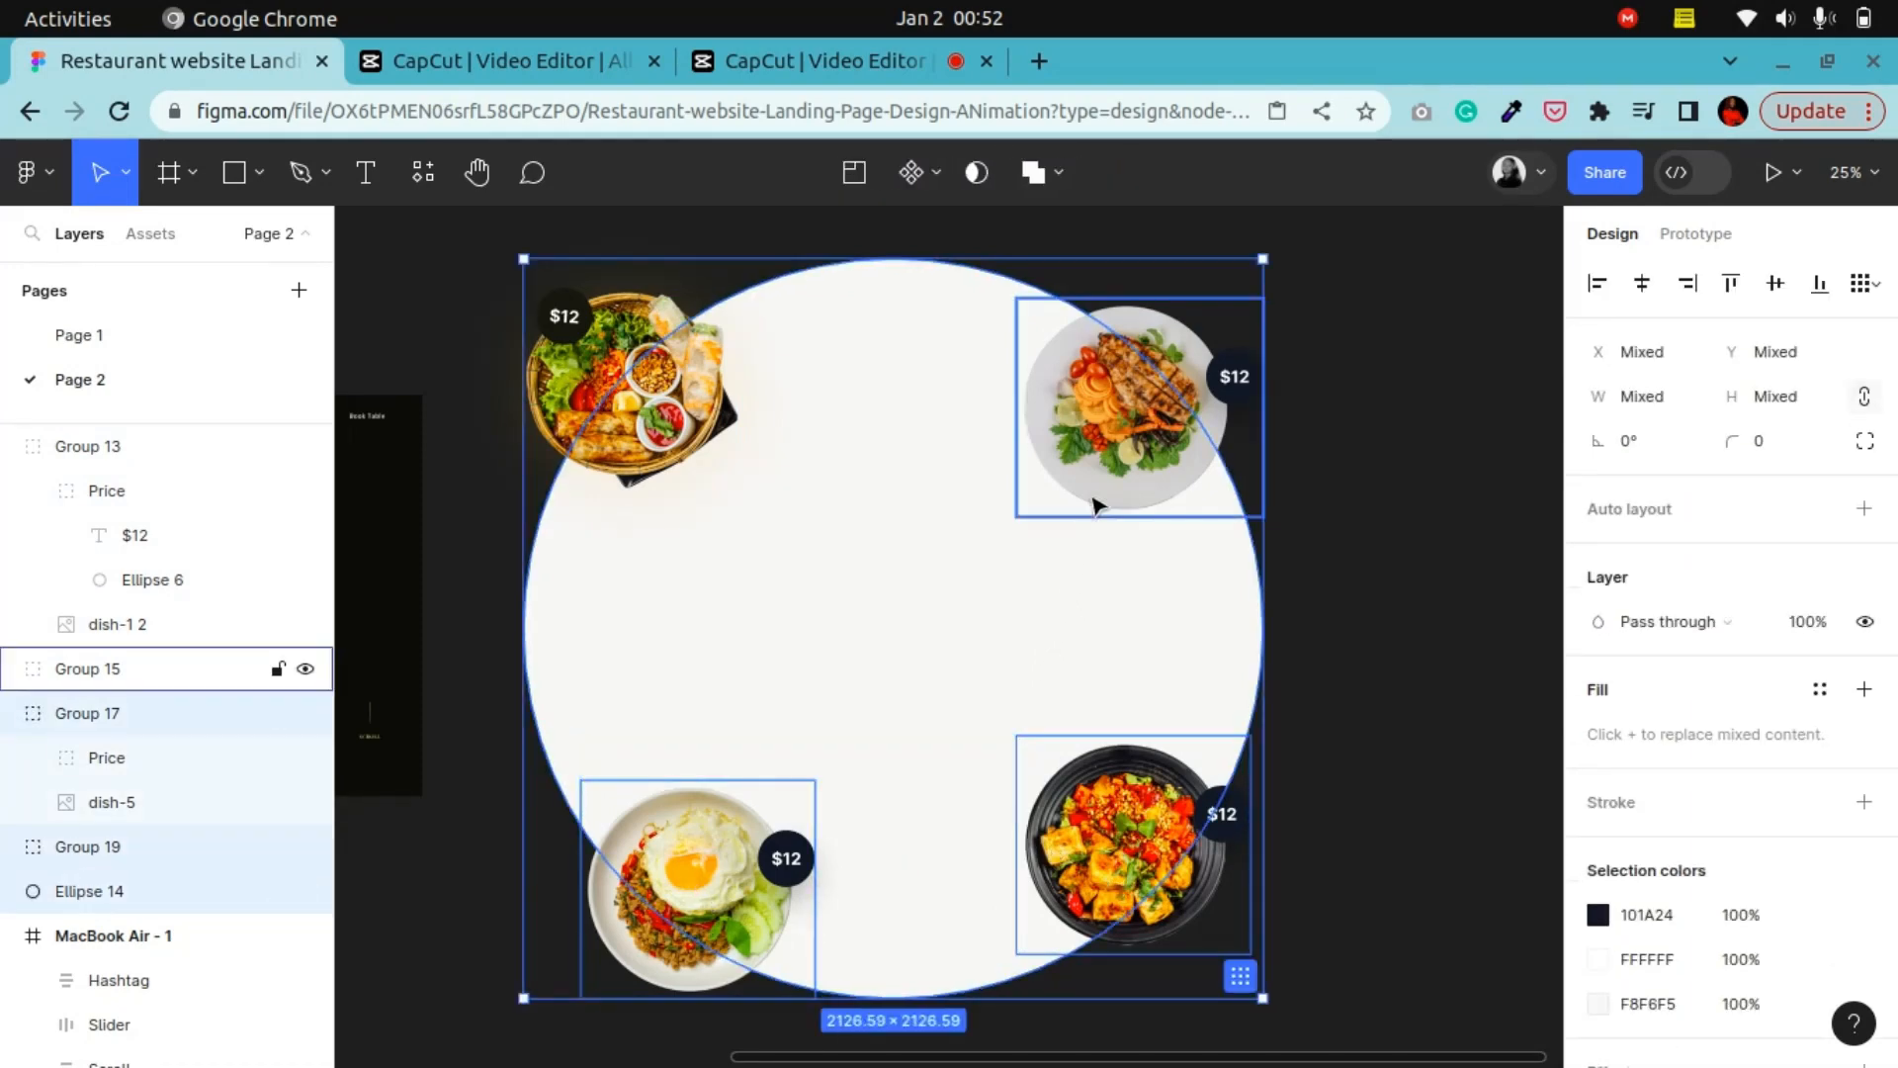
shift+click(633, 405)
right_click(684, 474)
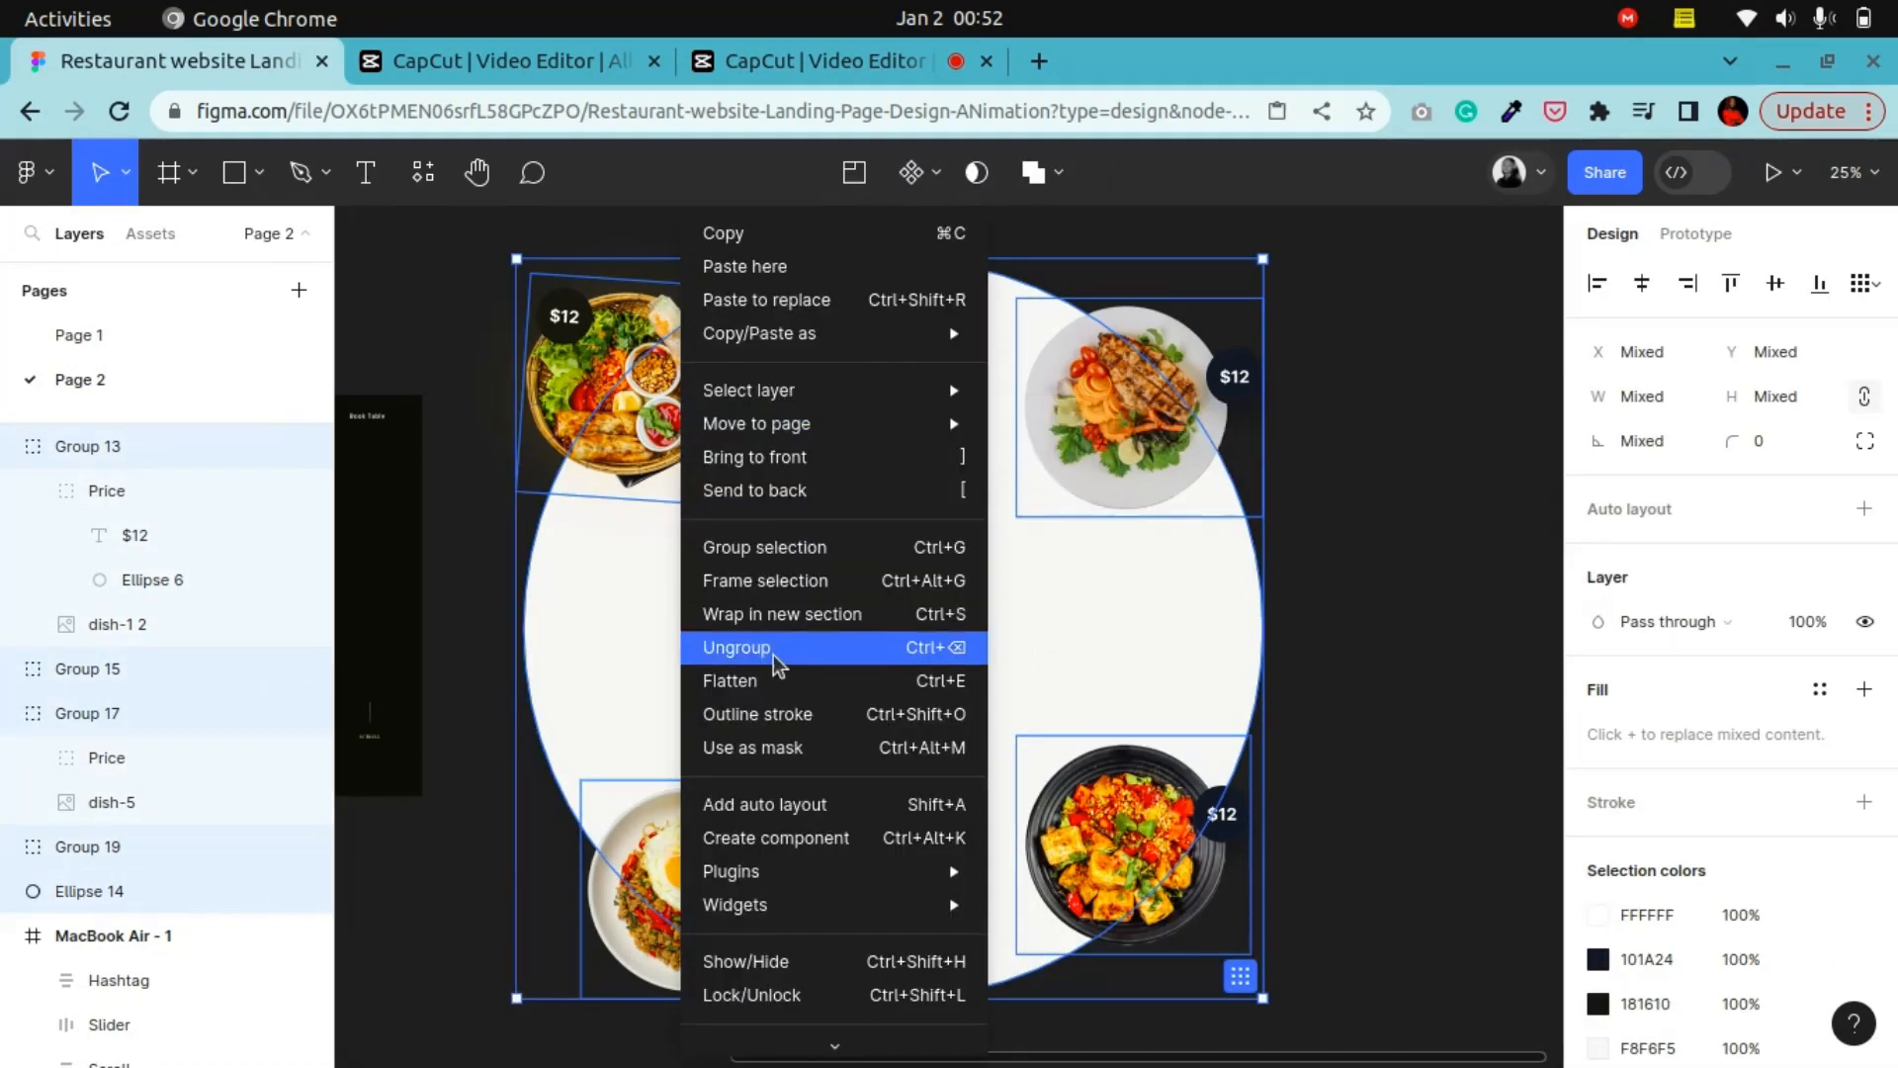
click(794, 550)
Move the dish-circle group into the MacBook Air - 1 frame at X 1121, Y 258, with the basket dish beside the headline
key(ctrl+minus)
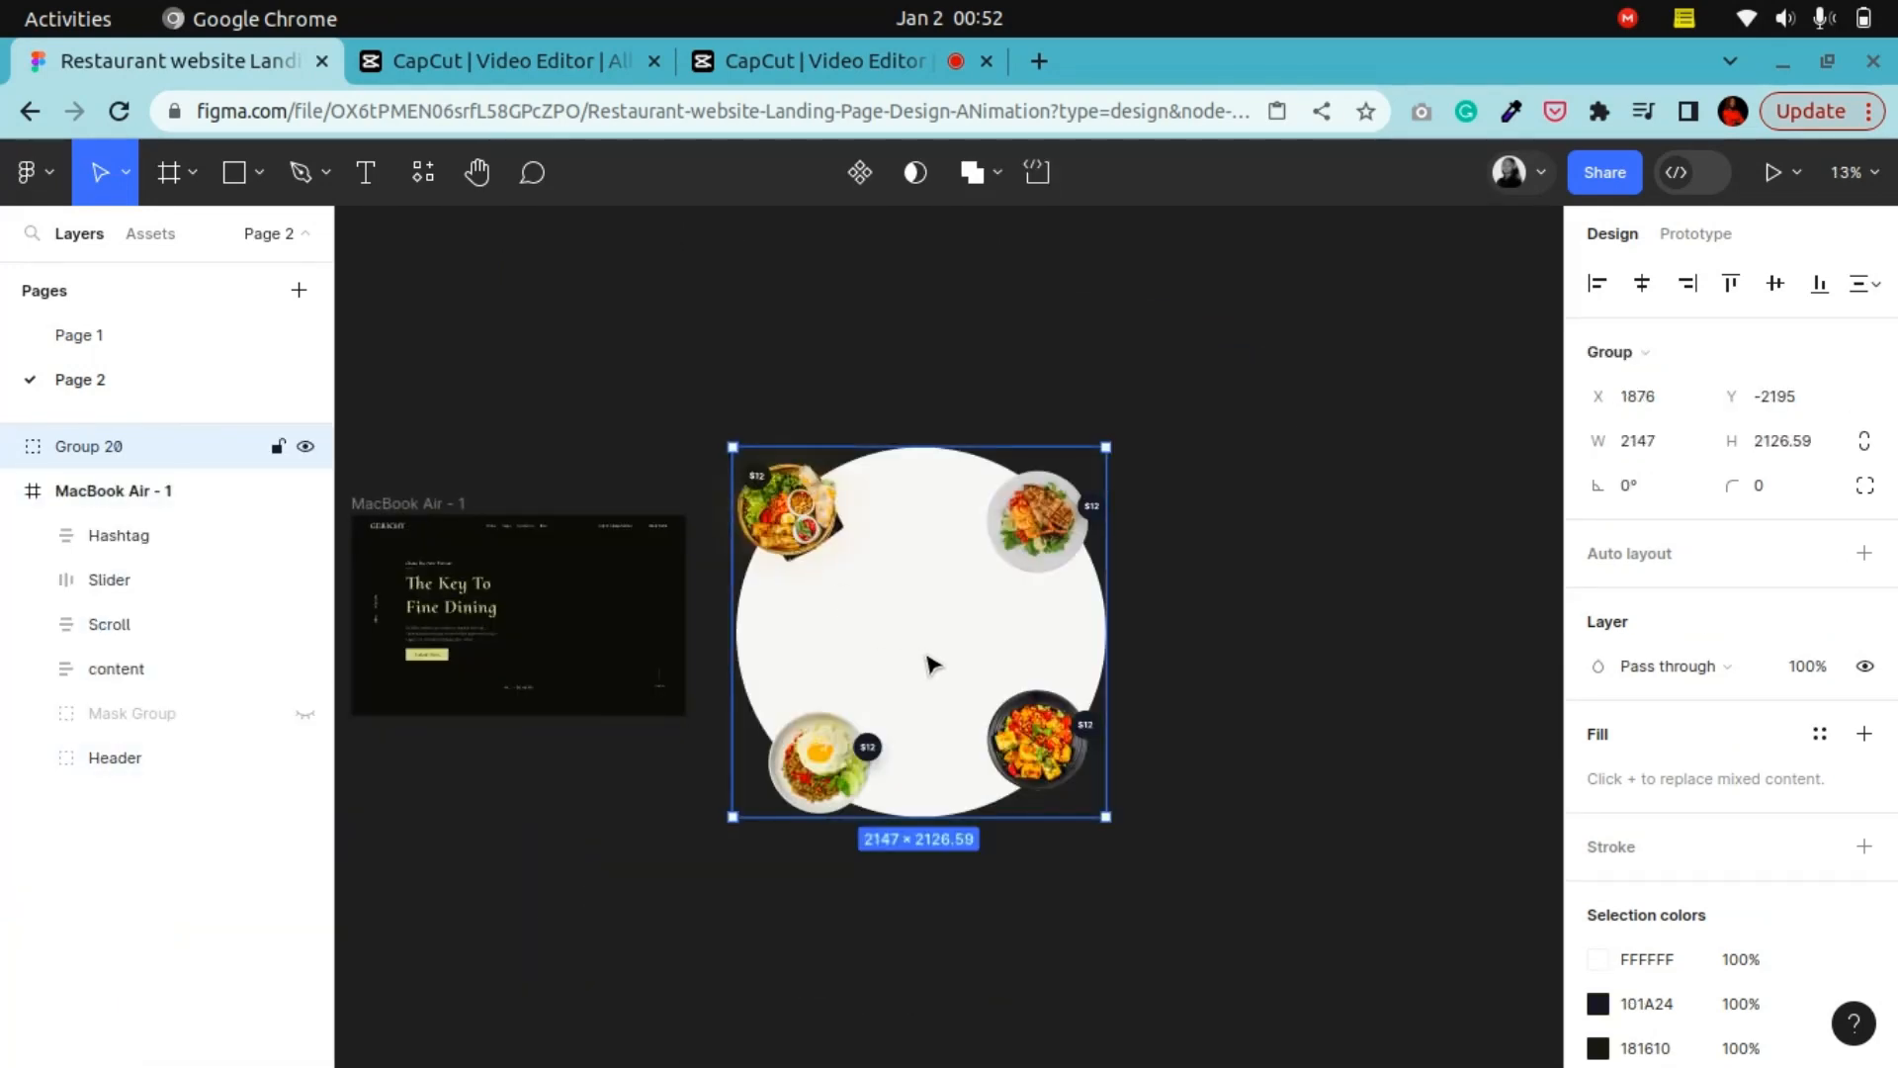
click(477, 172)
drag(515, 525, 765, 525)
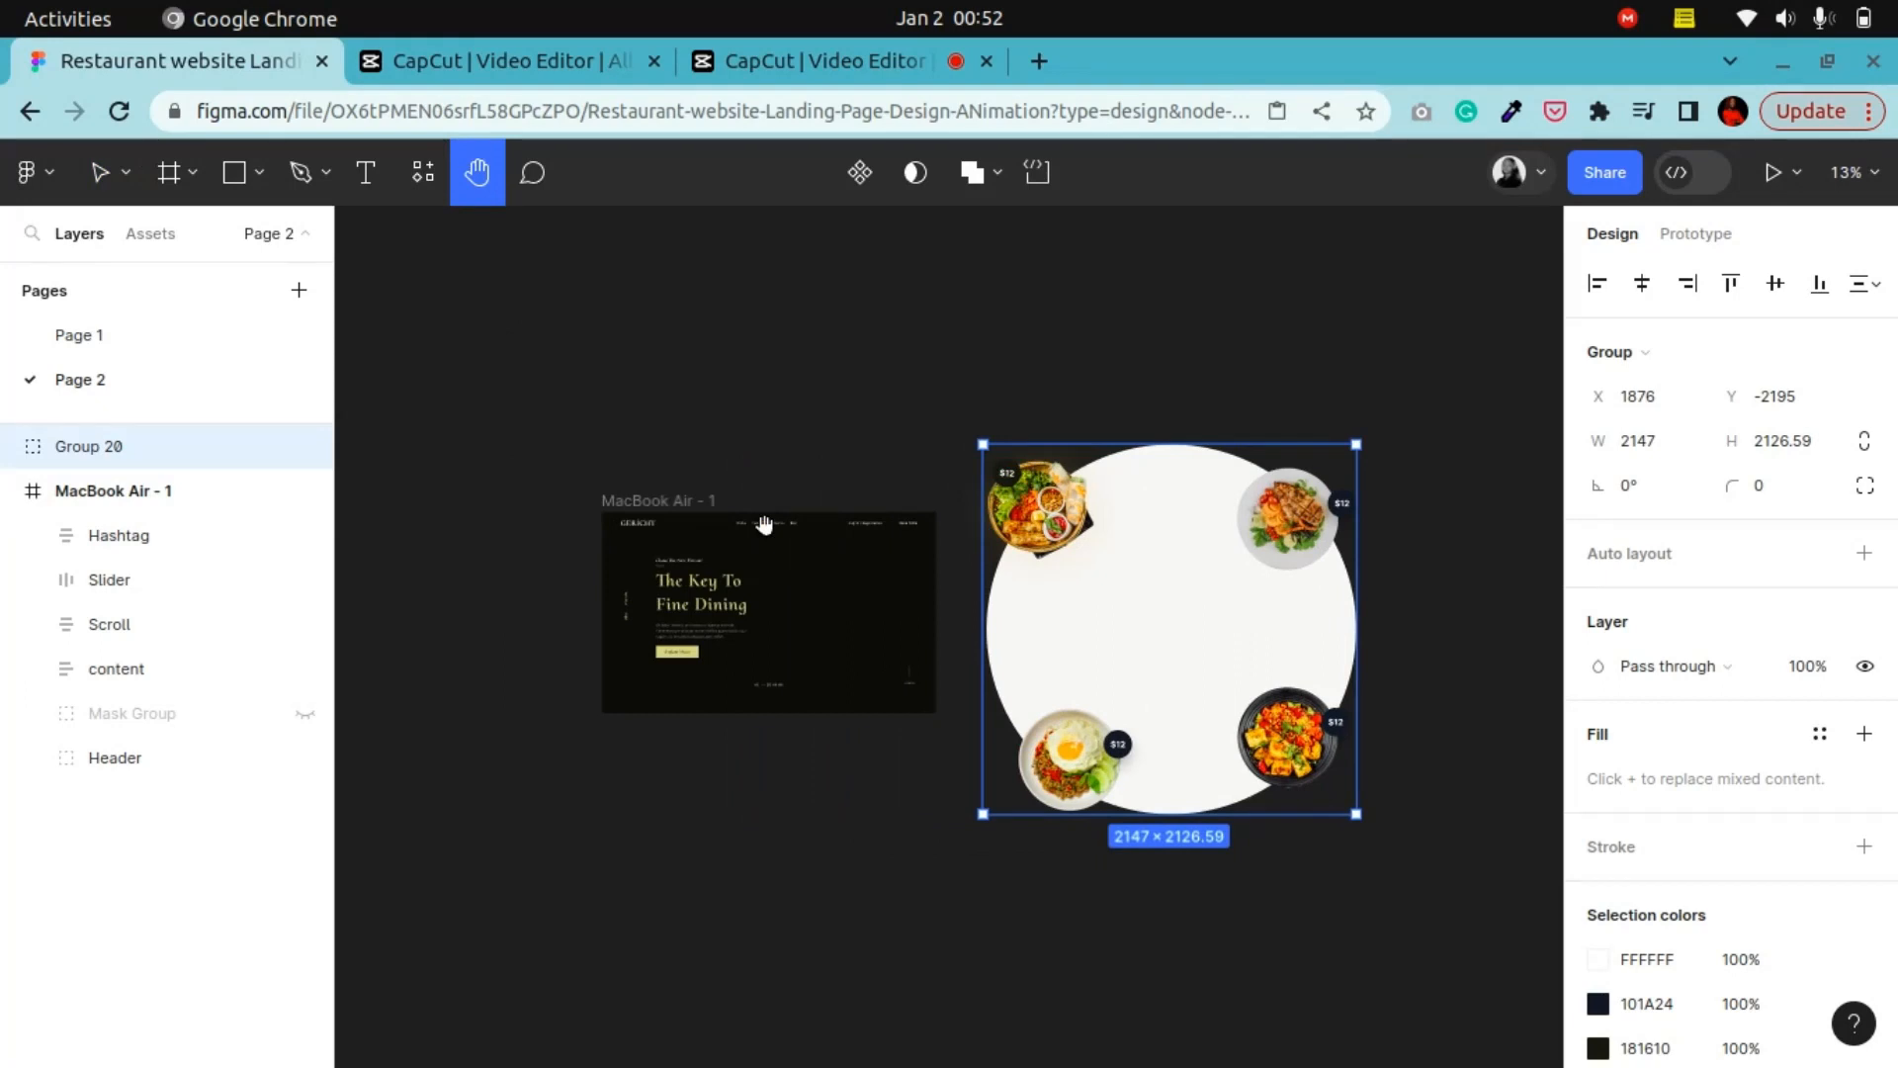
click(95, 179)
key(ctrl+plus)
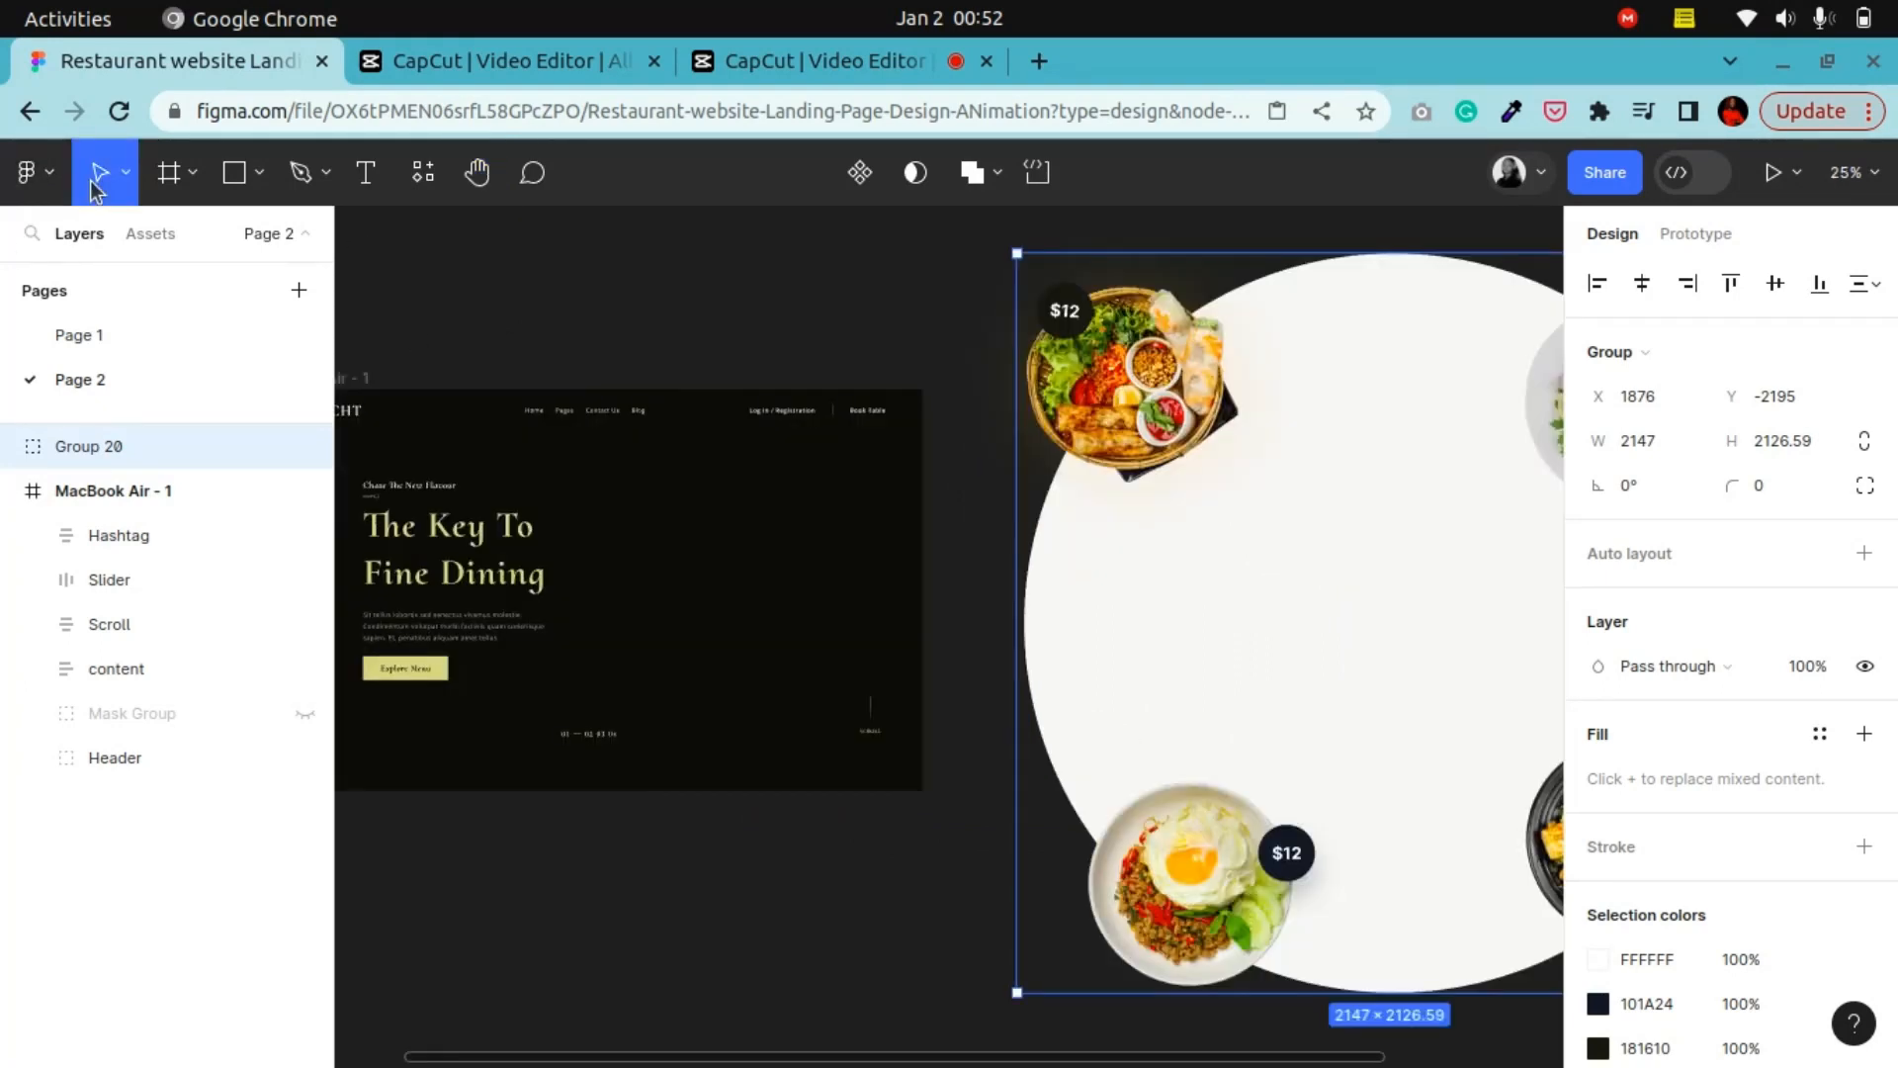
drag(1379, 621, 907, 738)
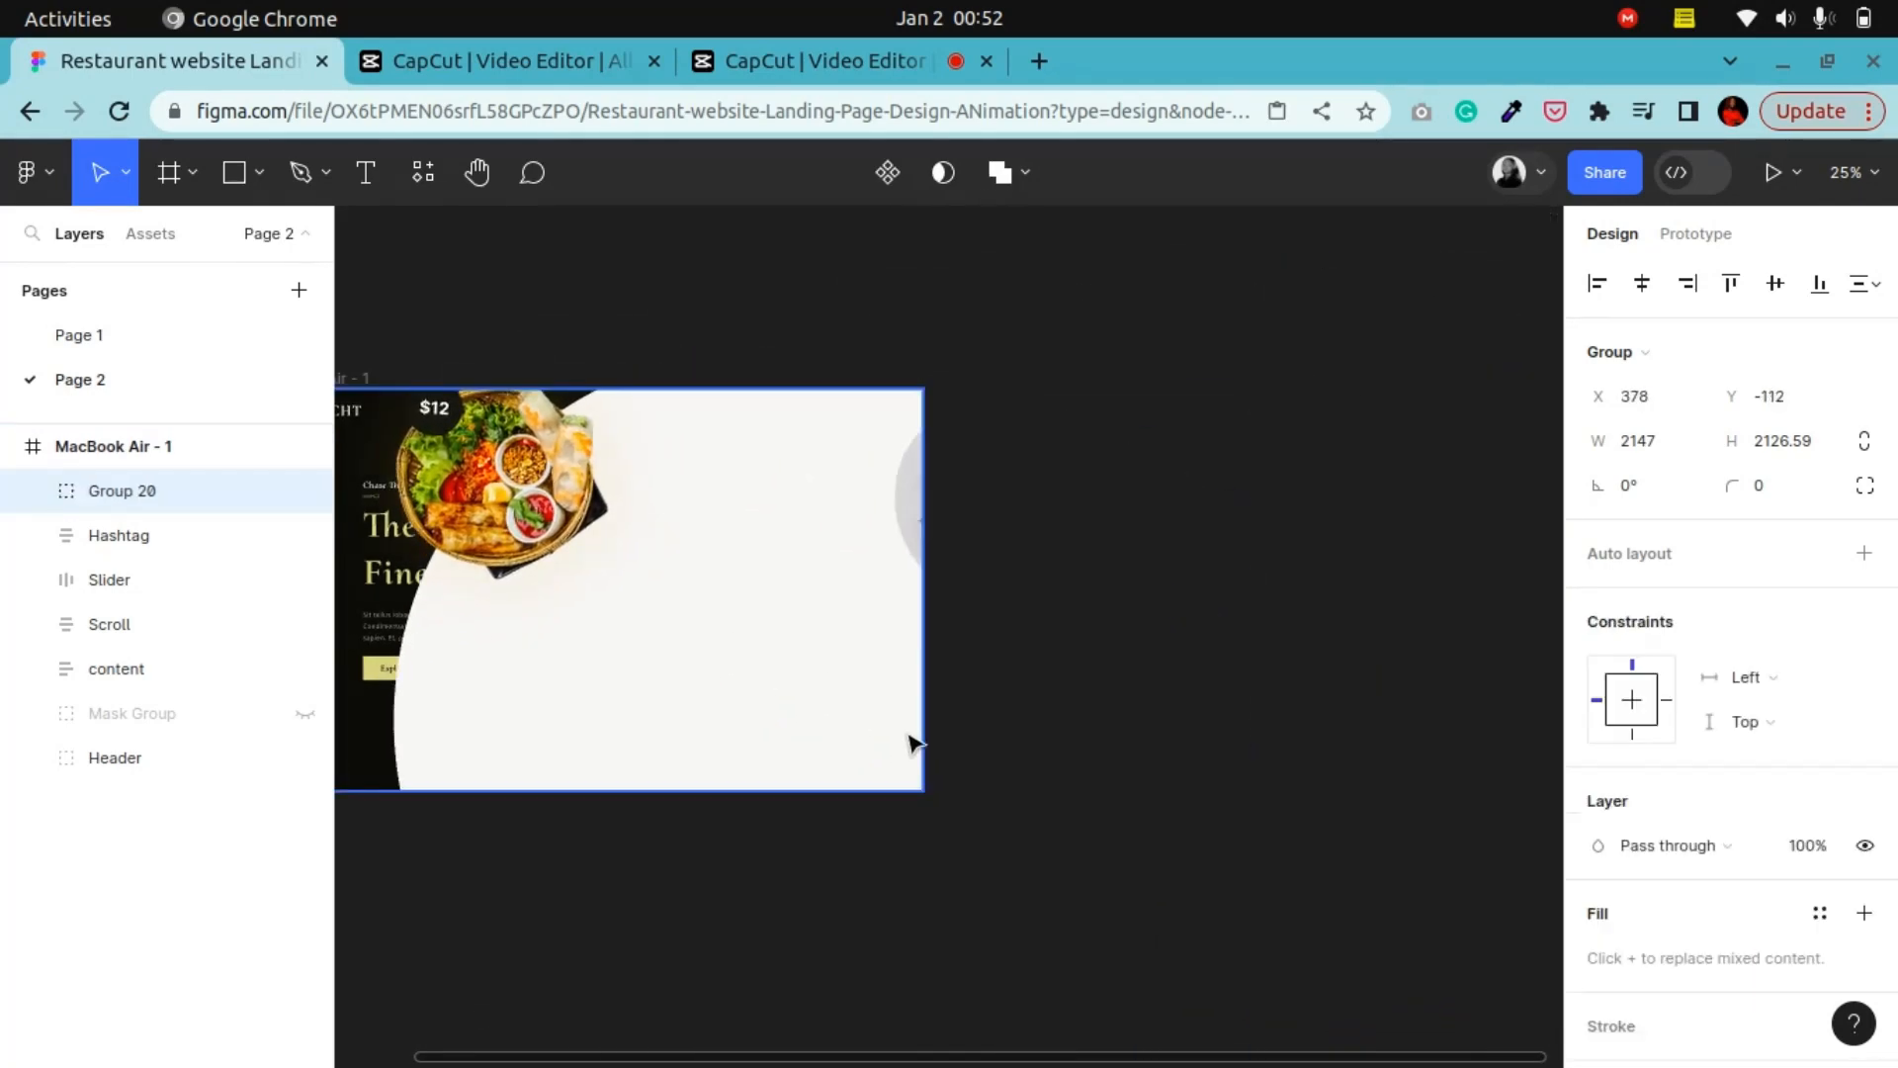
drag(691, 621, 863, 715)
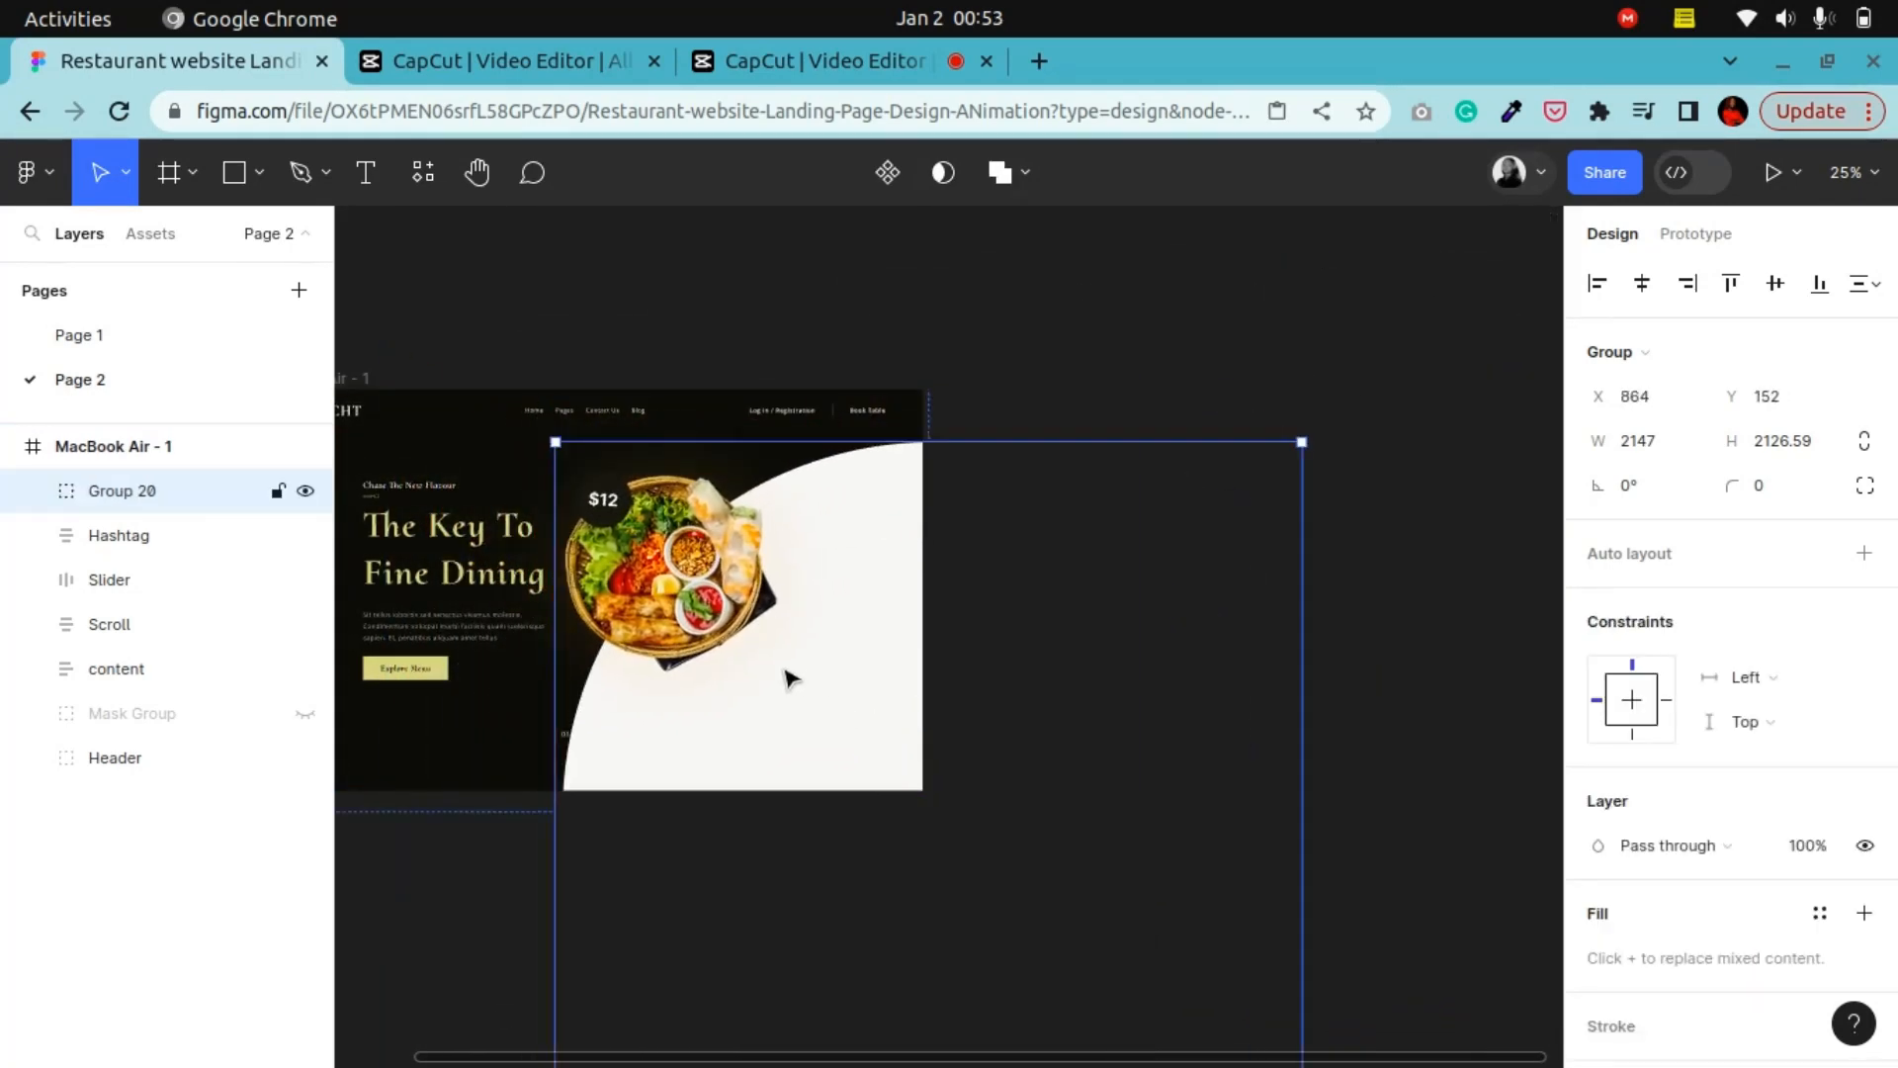
drag(733, 608, 794, 632)
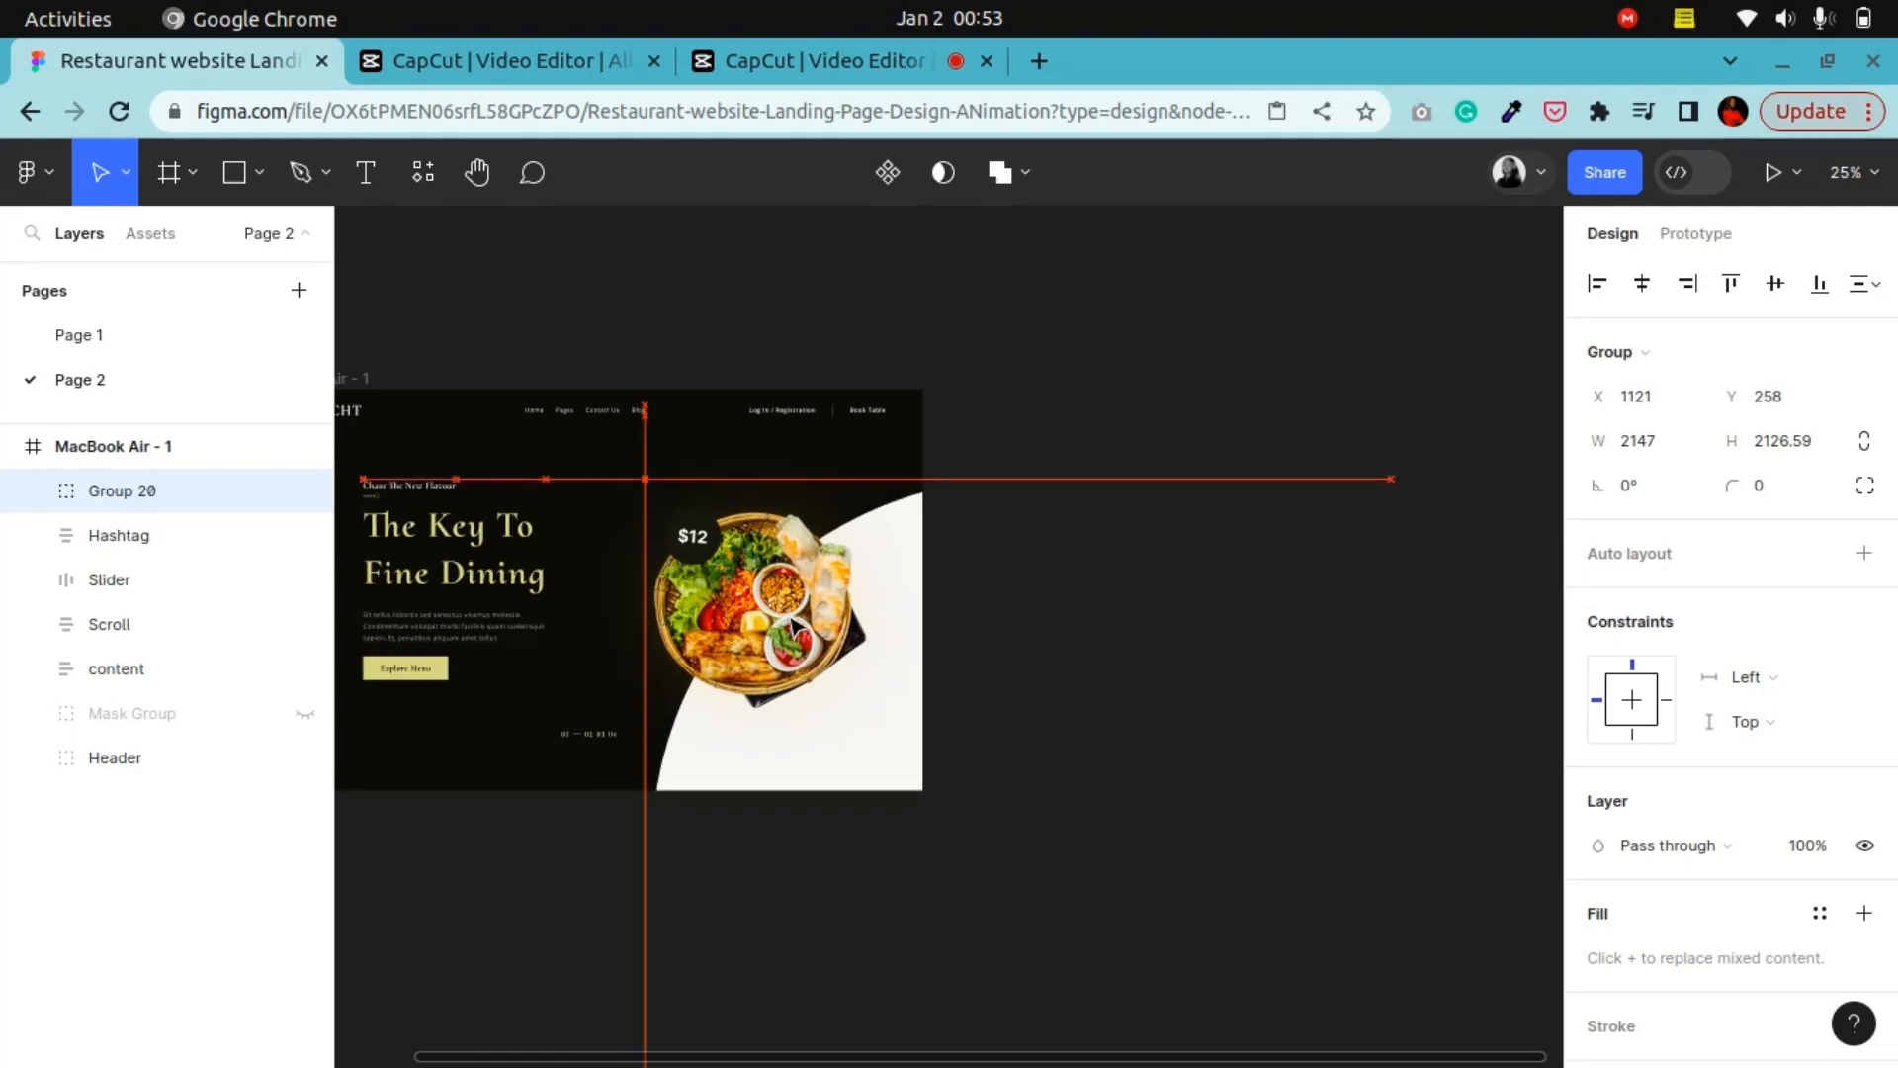
Set the layer opacity of the large circle, Ellipse 14, to 0% inside the dish-circle group
click(847, 711)
click(847, 711)
click(856, 767)
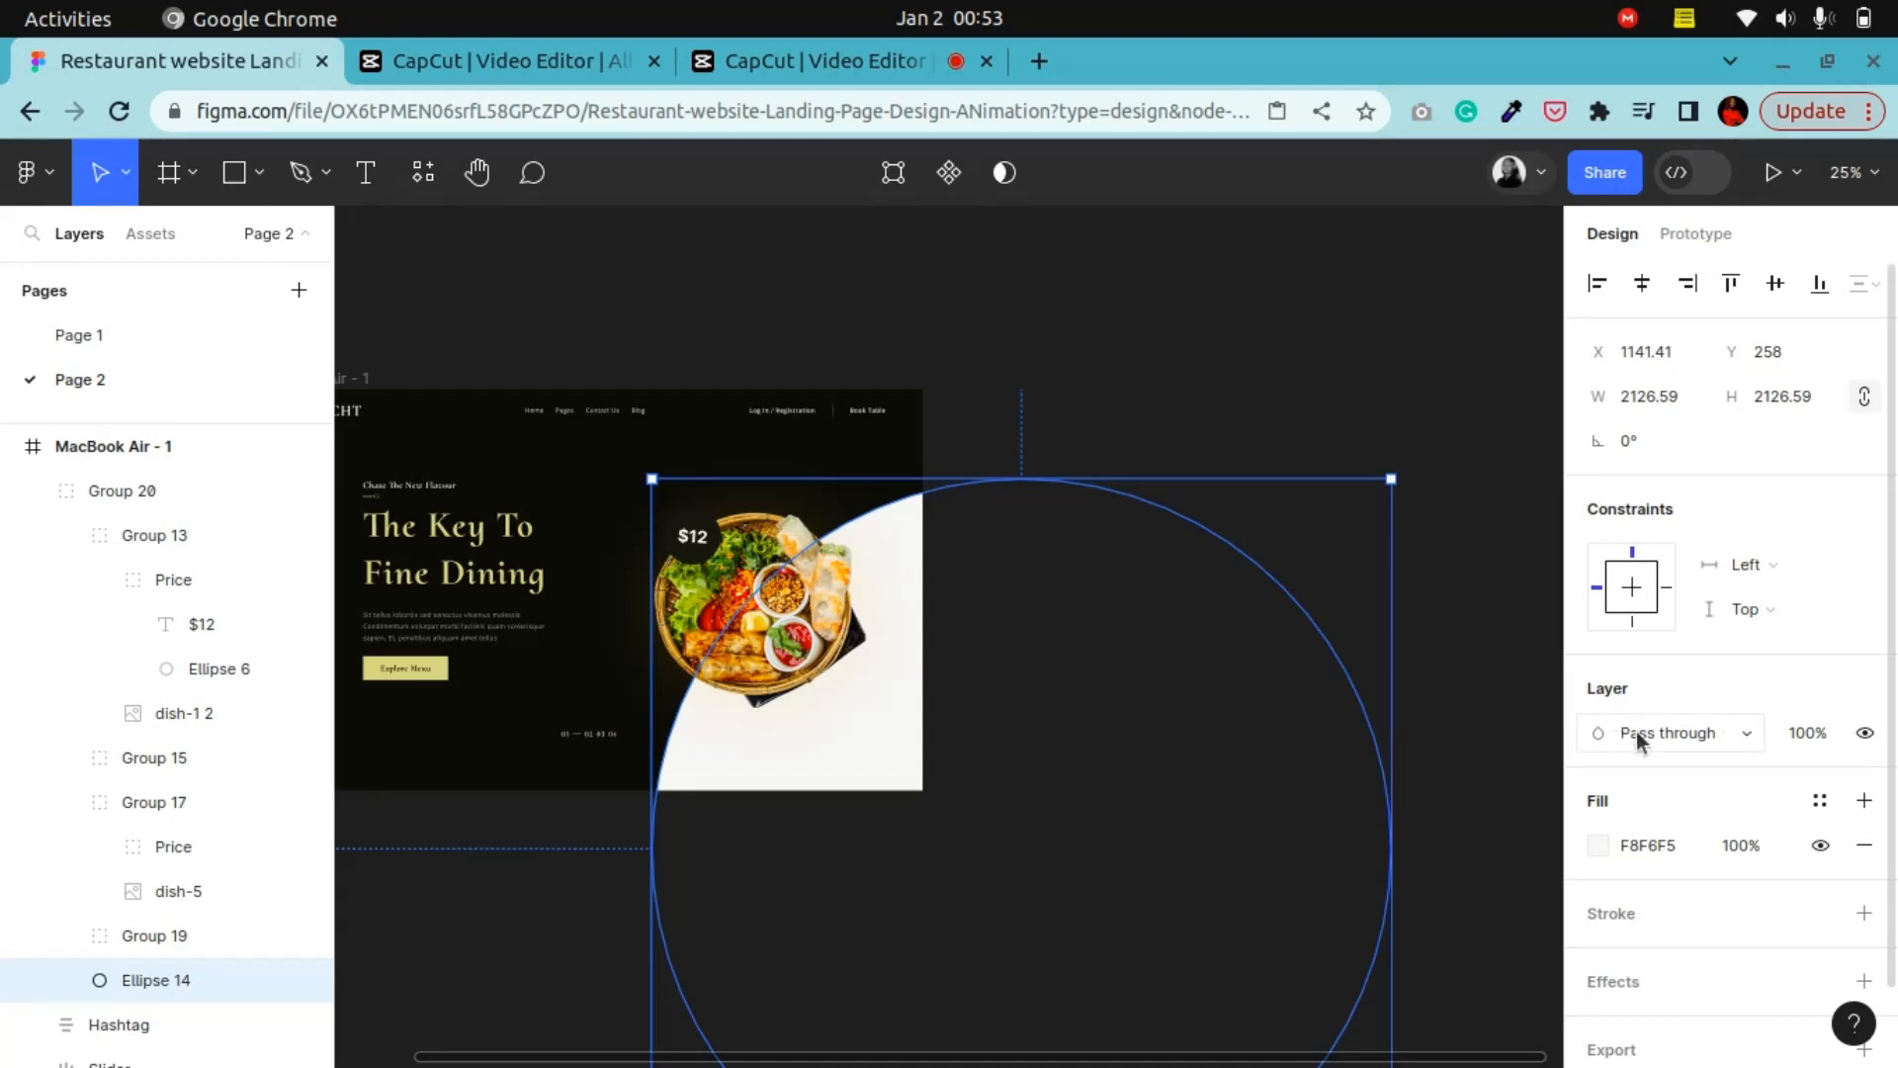
click(1684, 735)
click(1693, 733)
click(1825, 742)
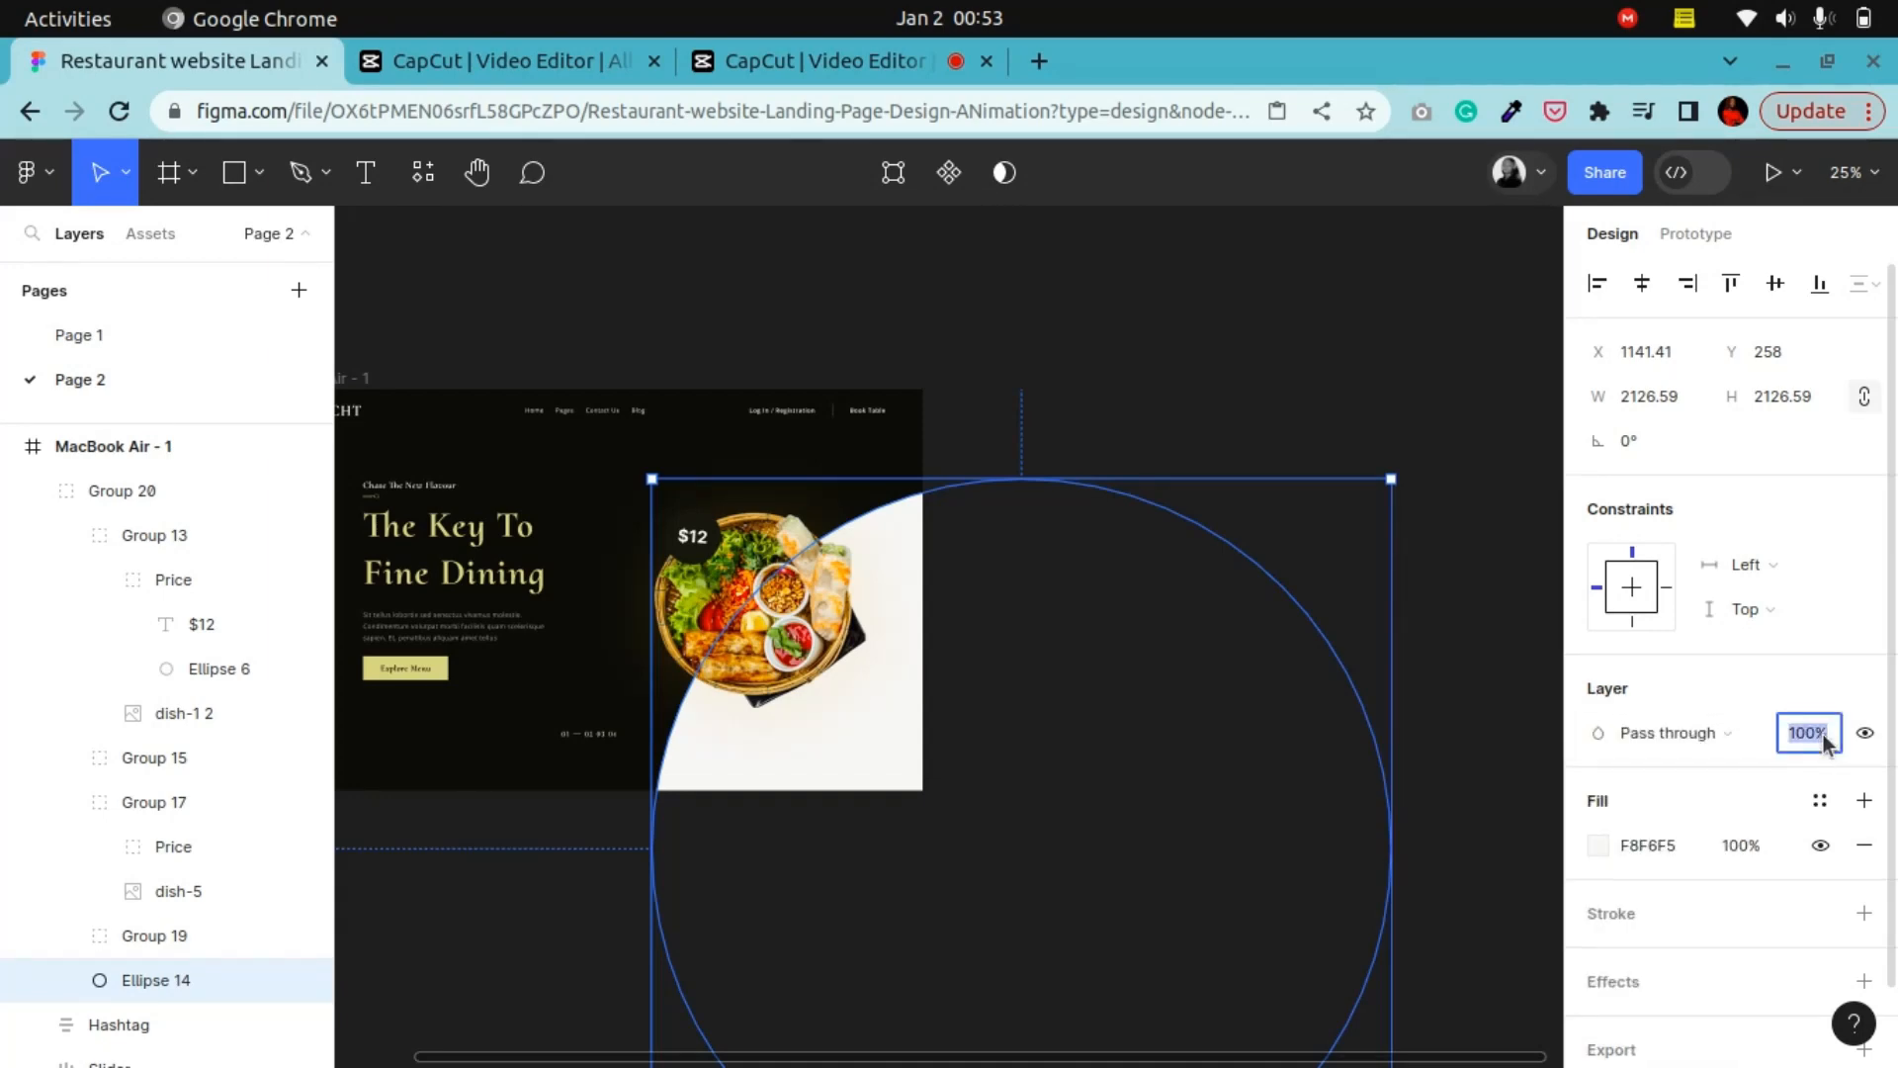
text(0)
key(Return)
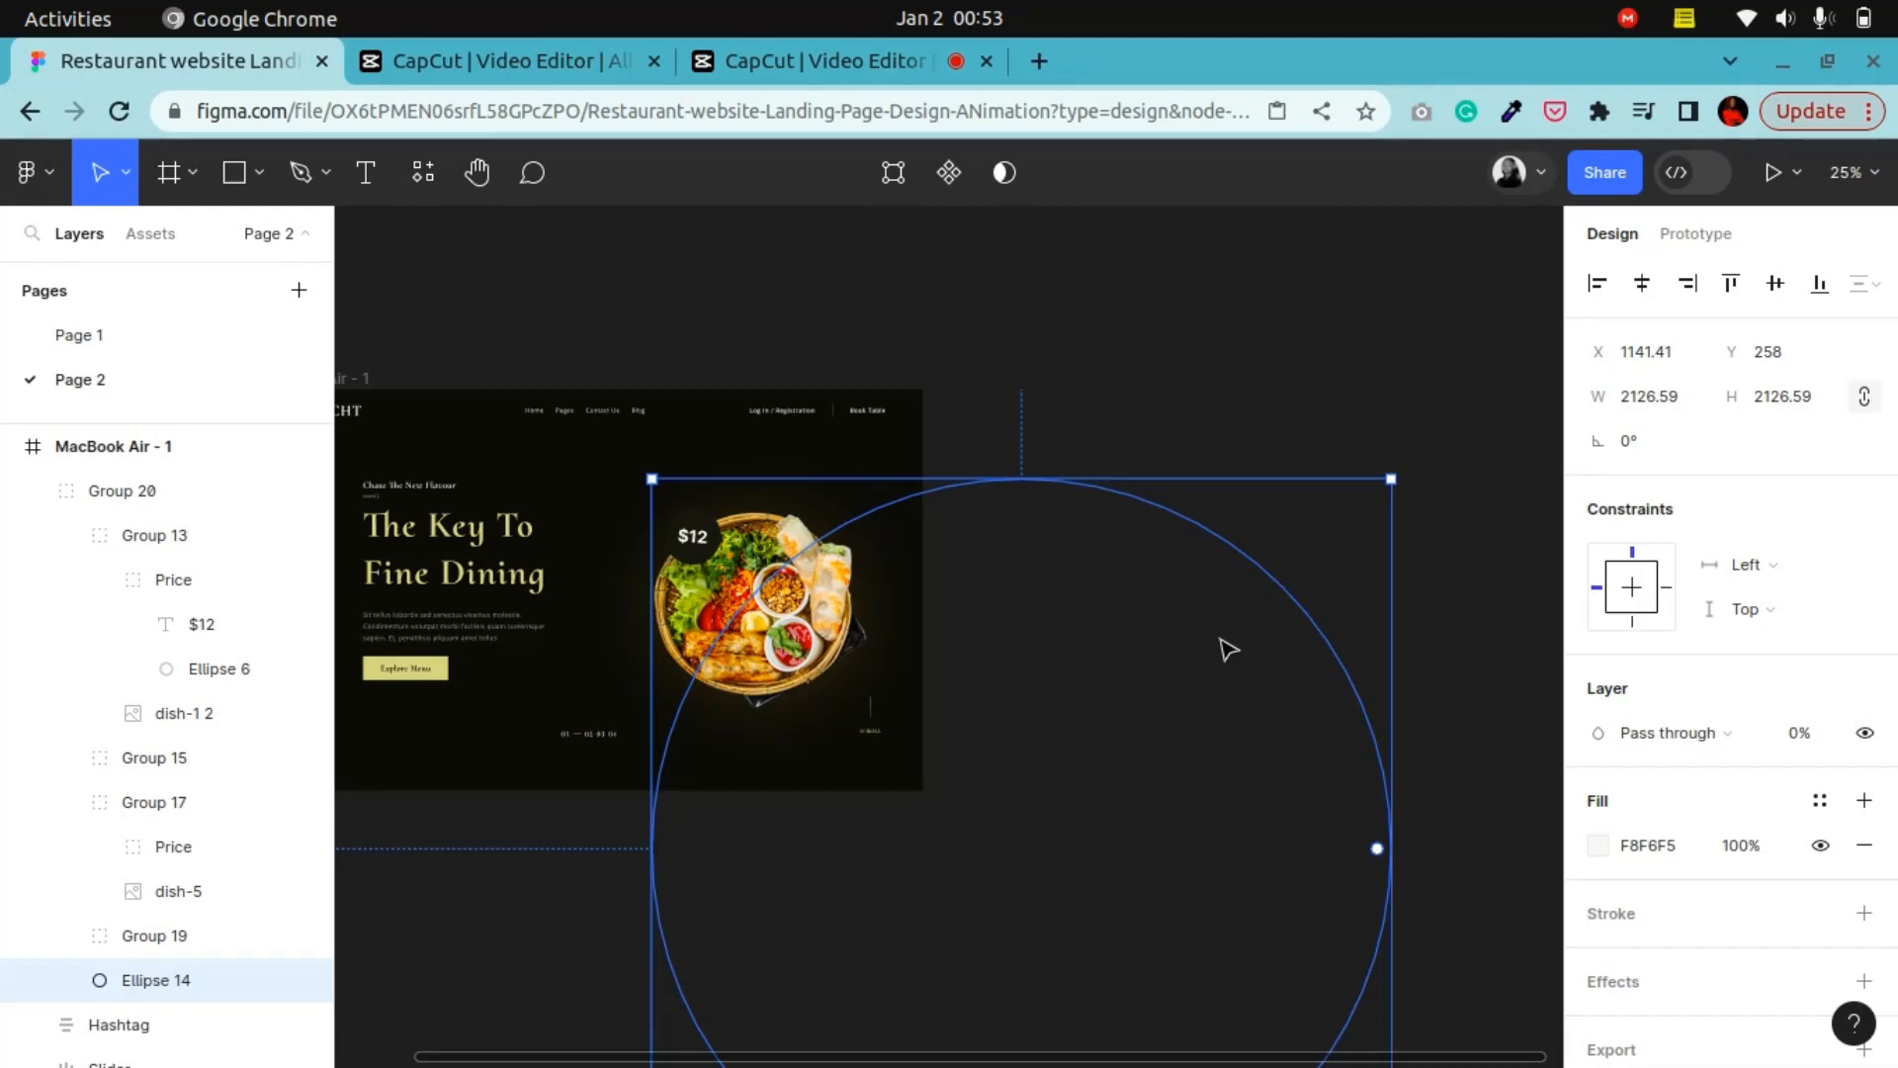
click(1087, 364)
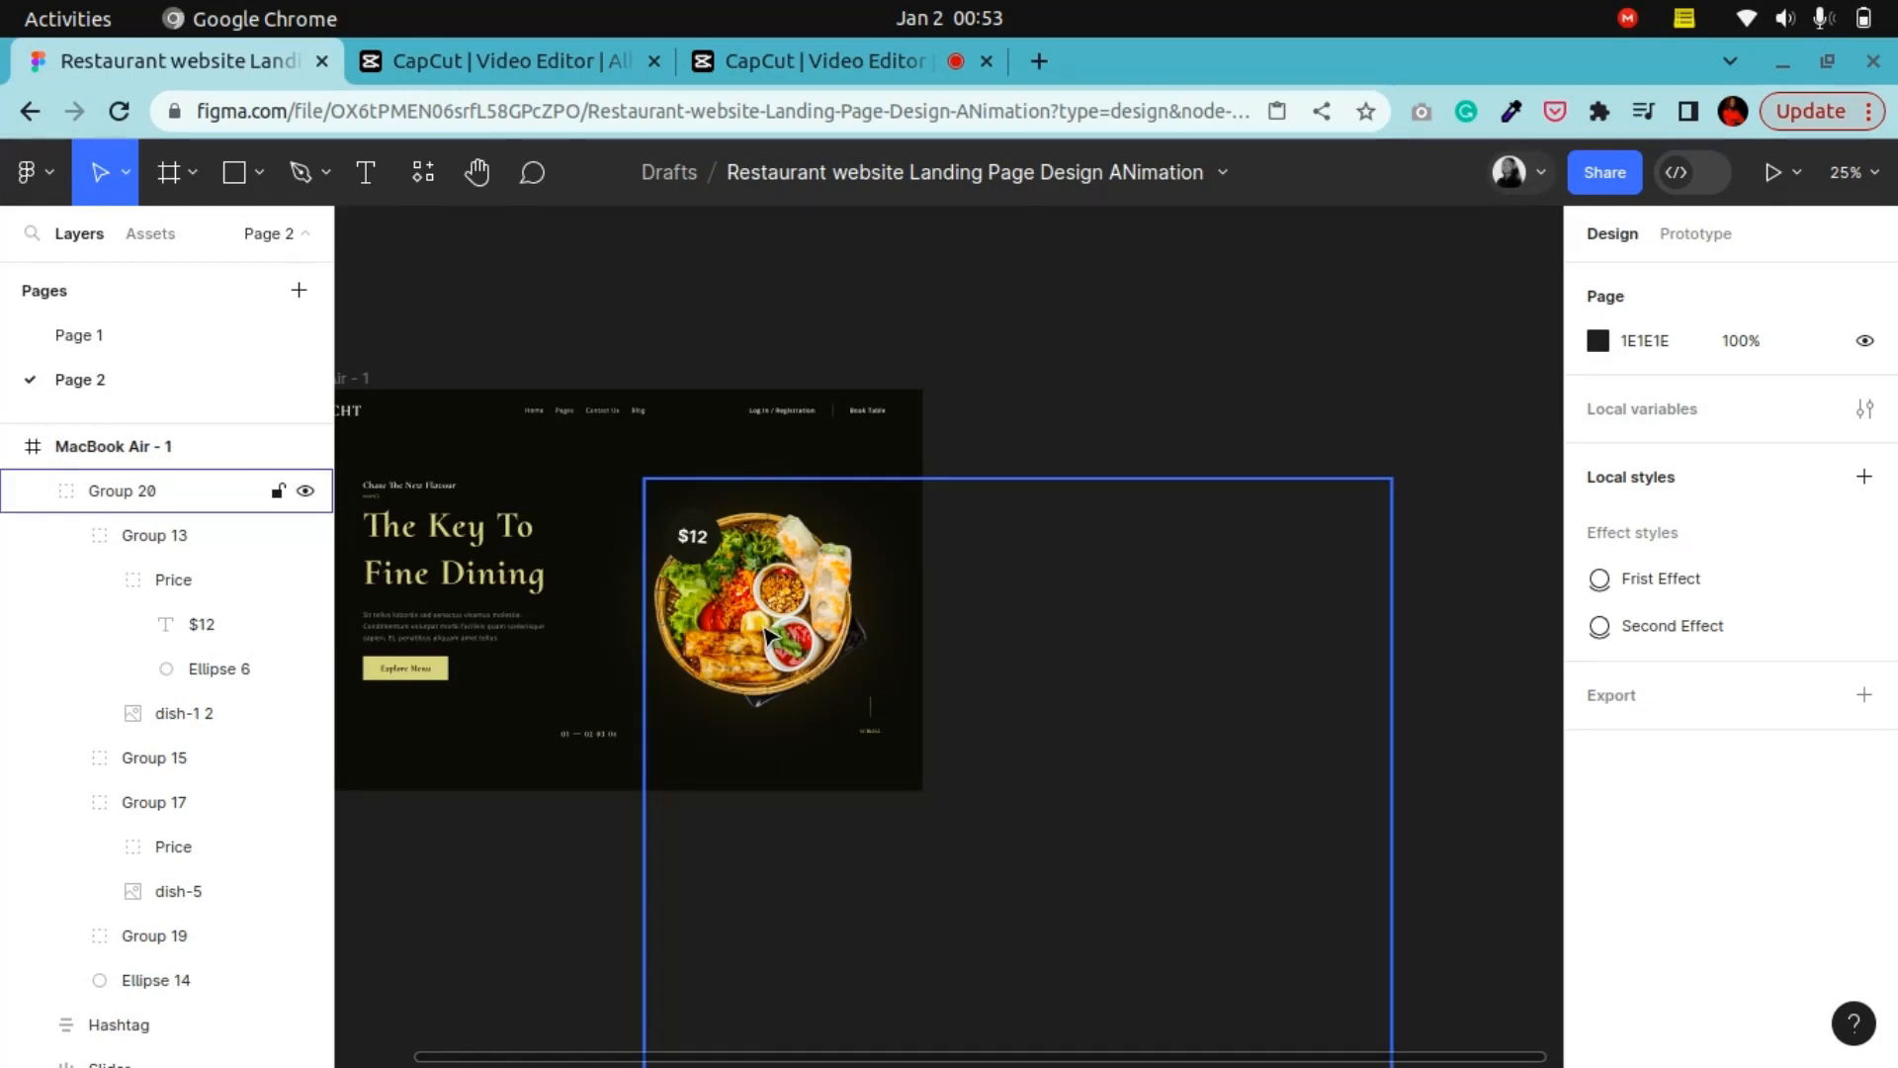
Straighten the basket dish group in the hero frame by rotating it to about 0.31°
key(ctrl+plus)
key(ctrl+minus)
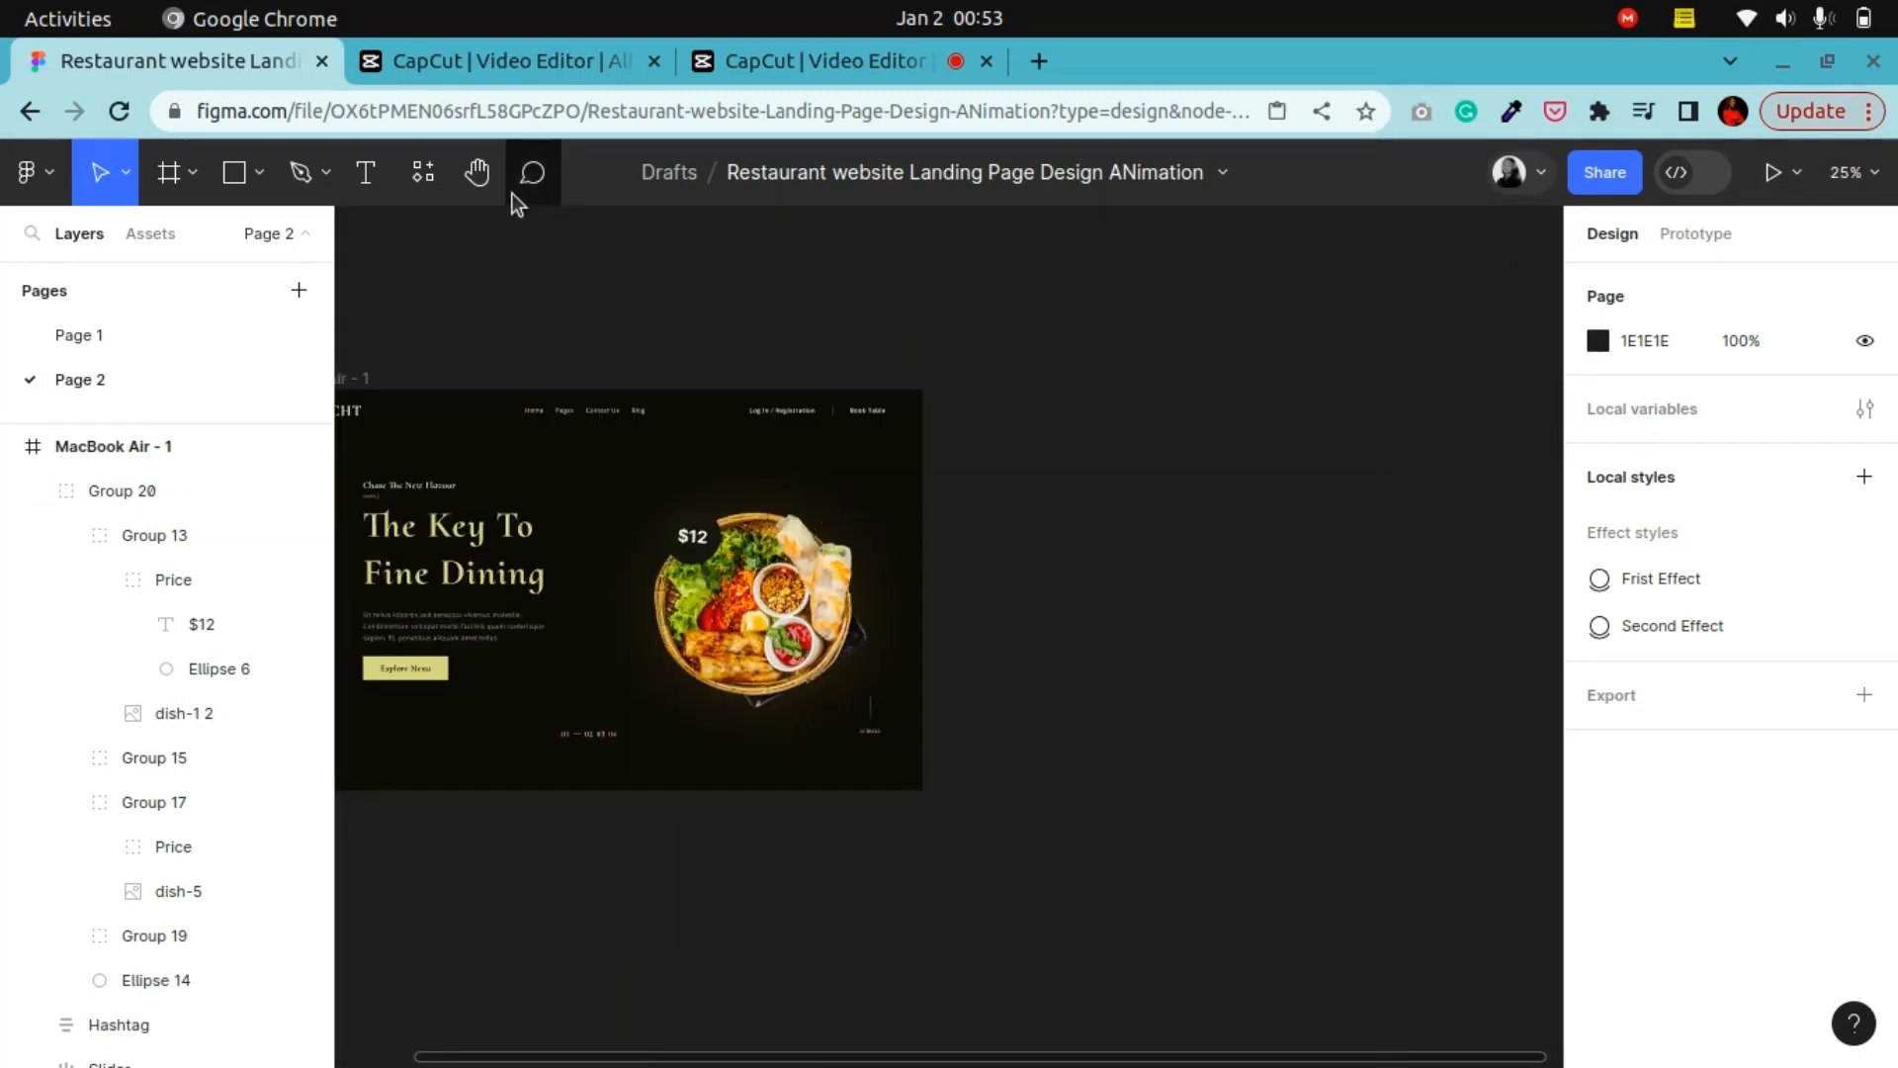
click(476, 172)
drag(666, 591, 939, 689)
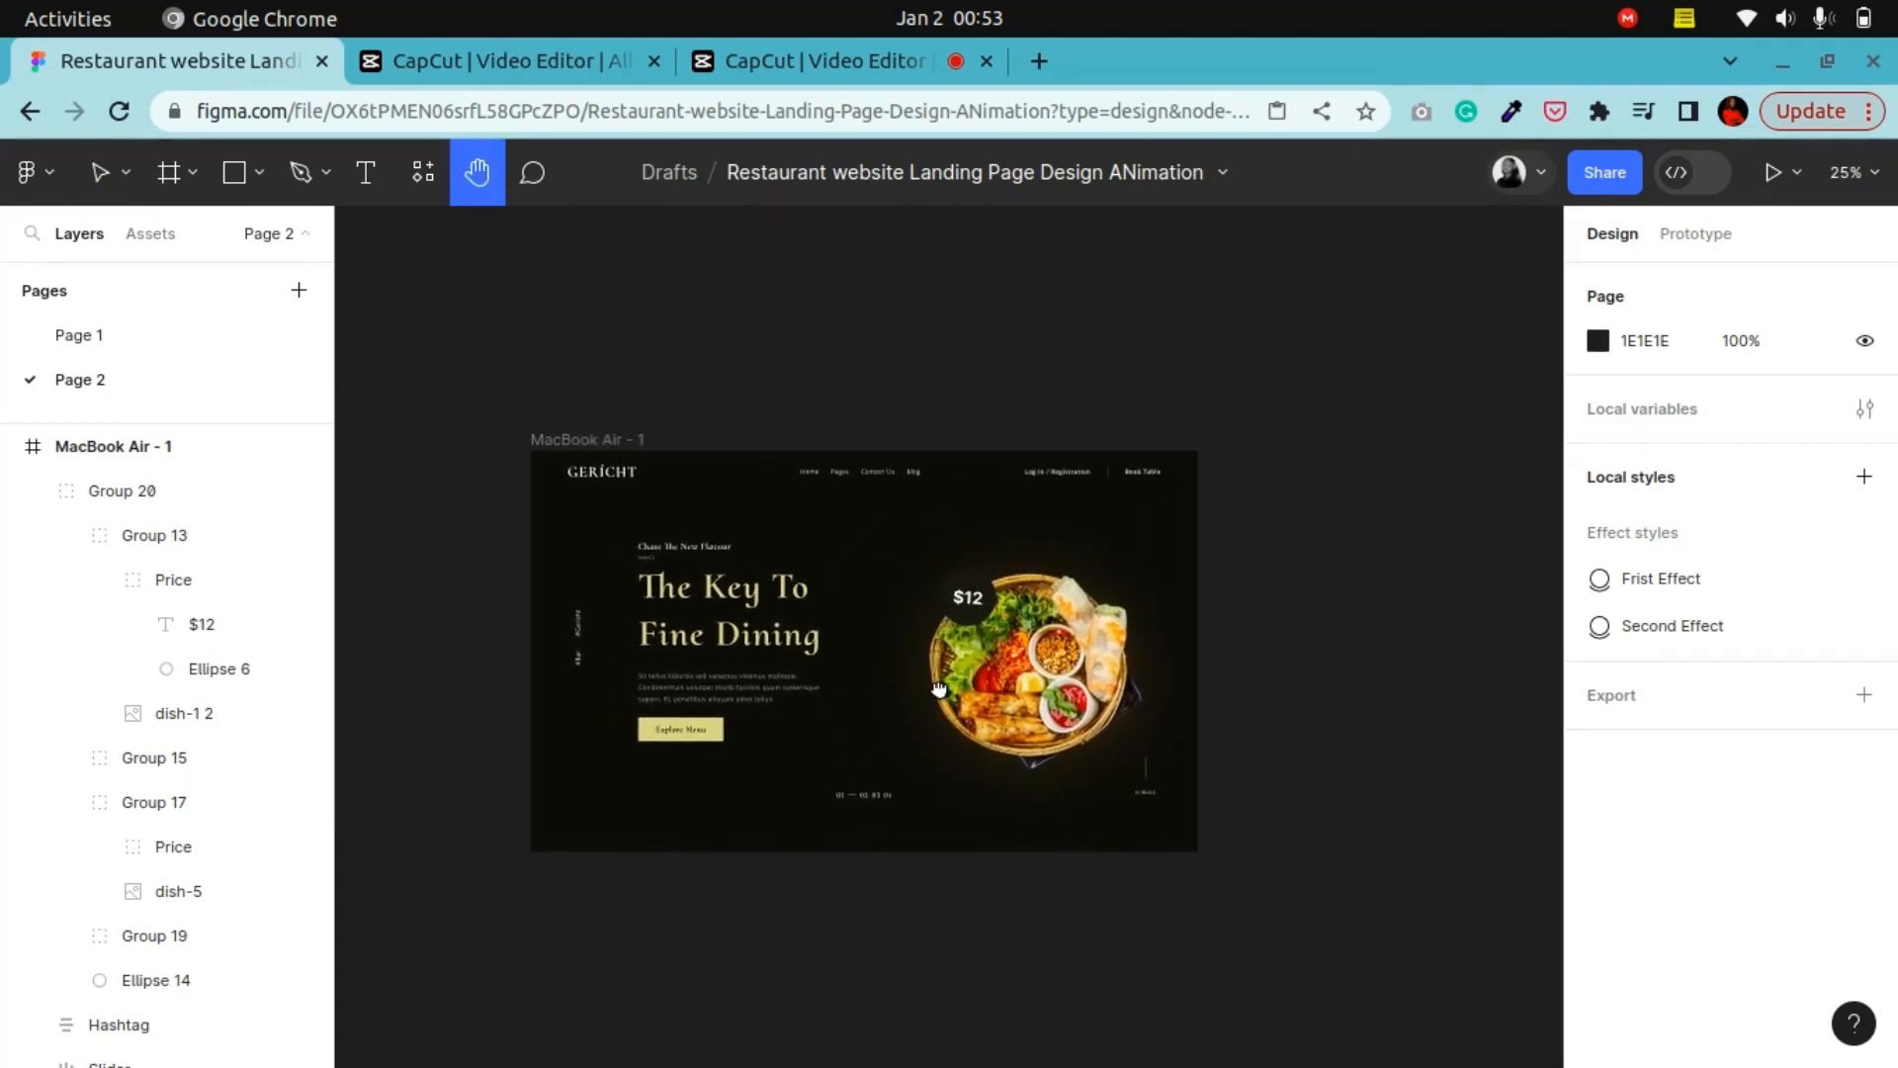
key(ctrl+plus)
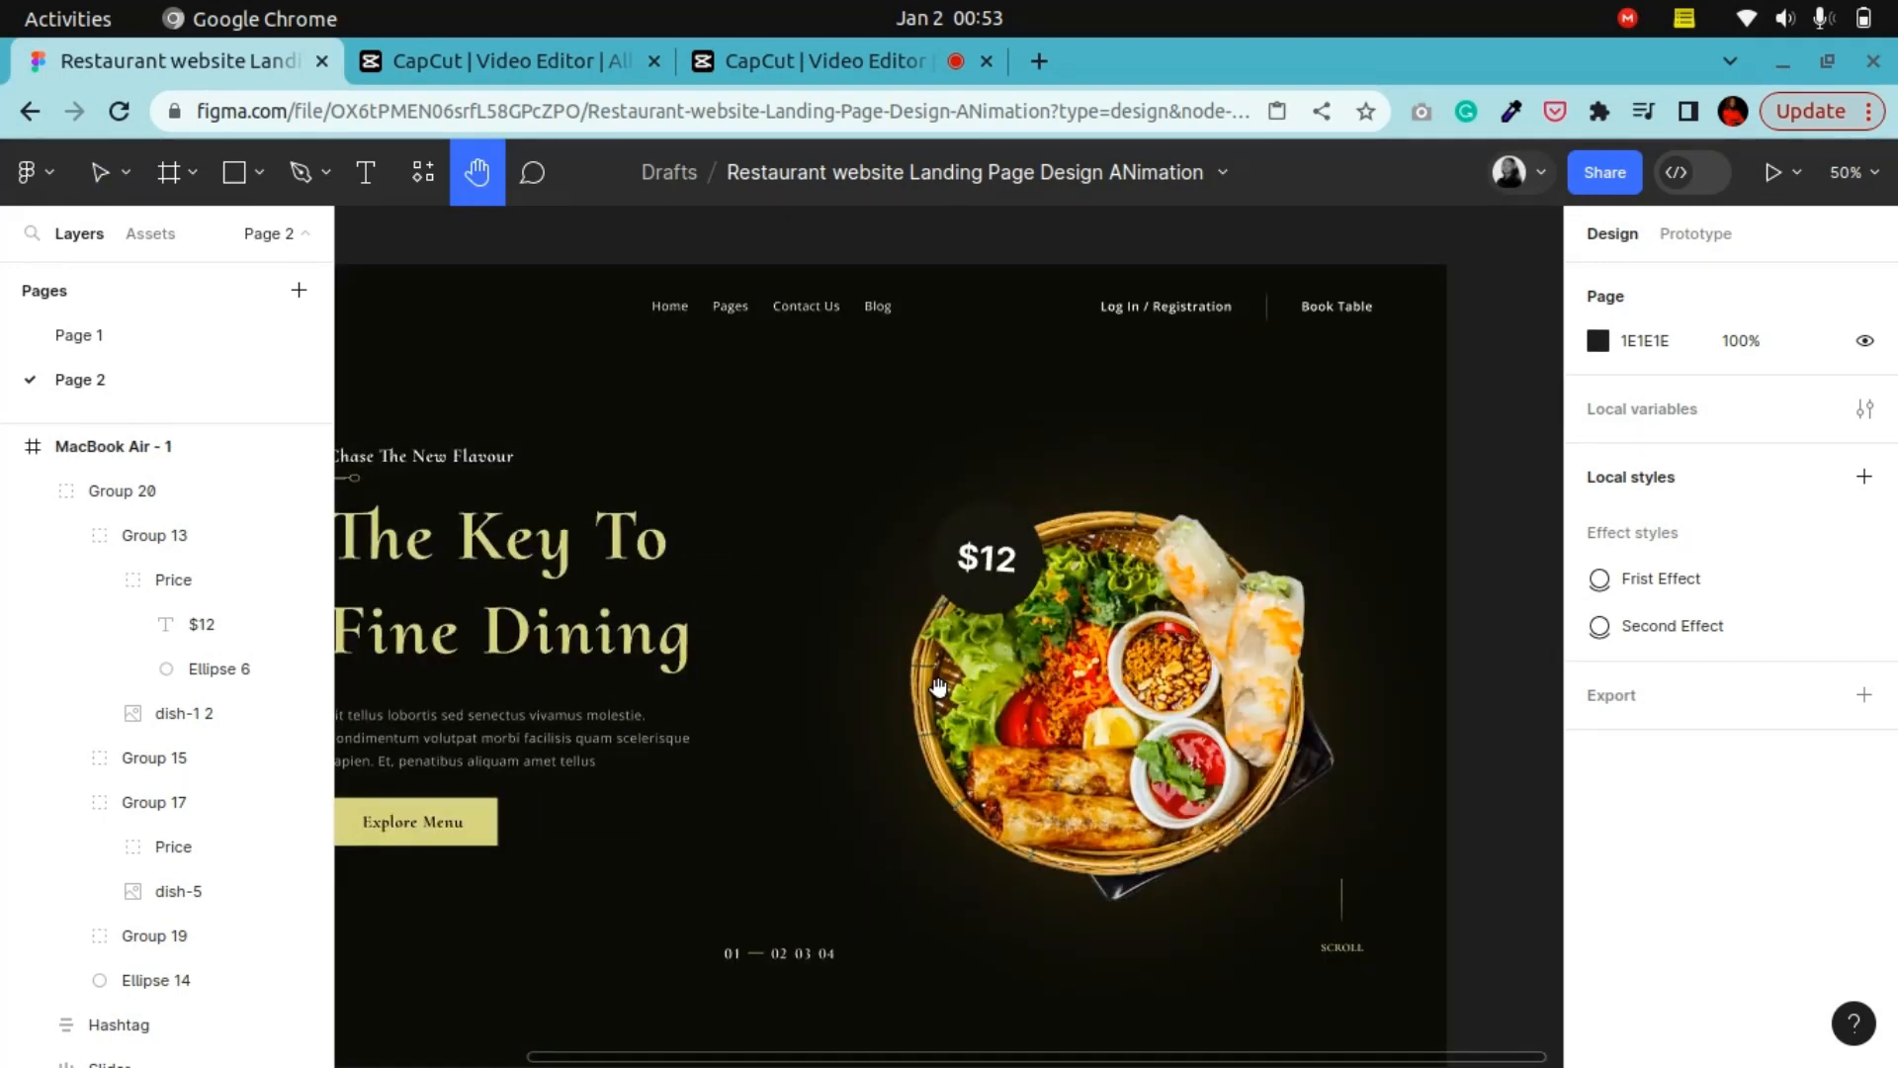
drag(978, 782, 961, 740)
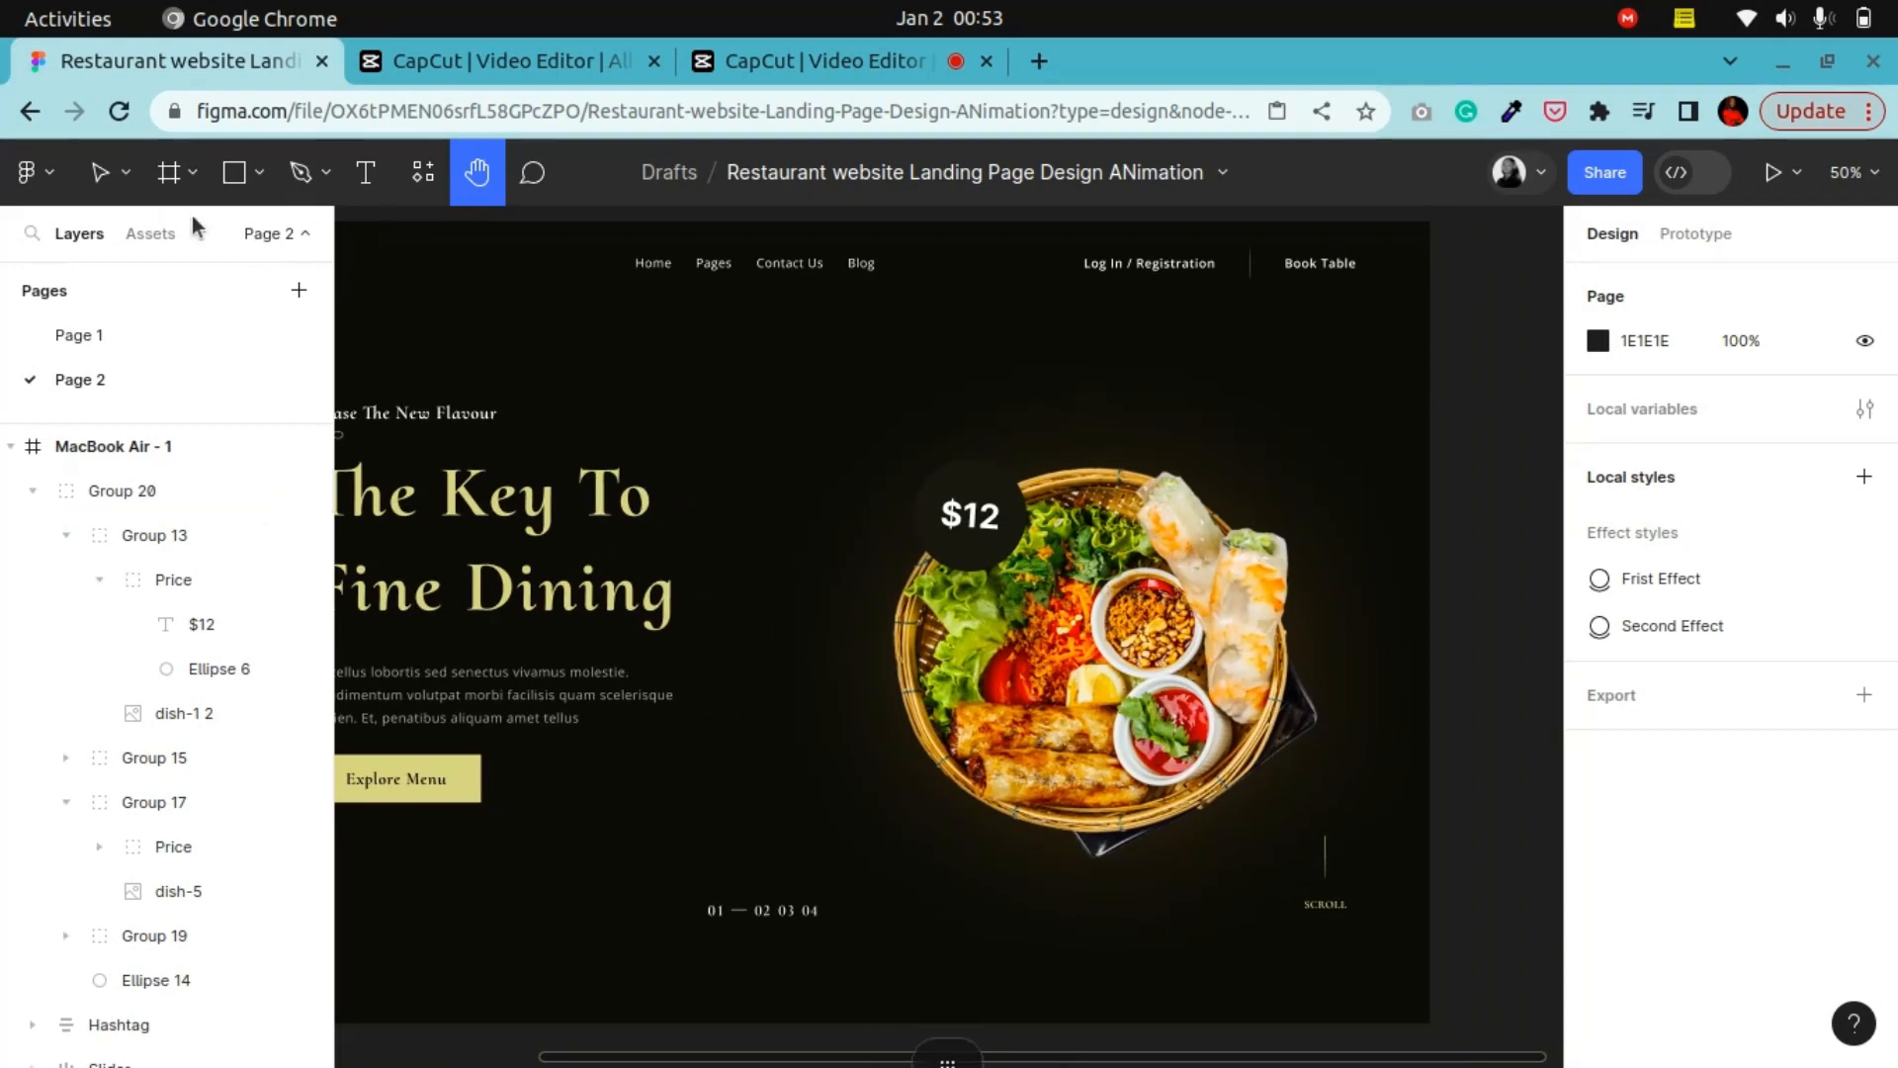
click(99, 174)
double_click(1165, 544)
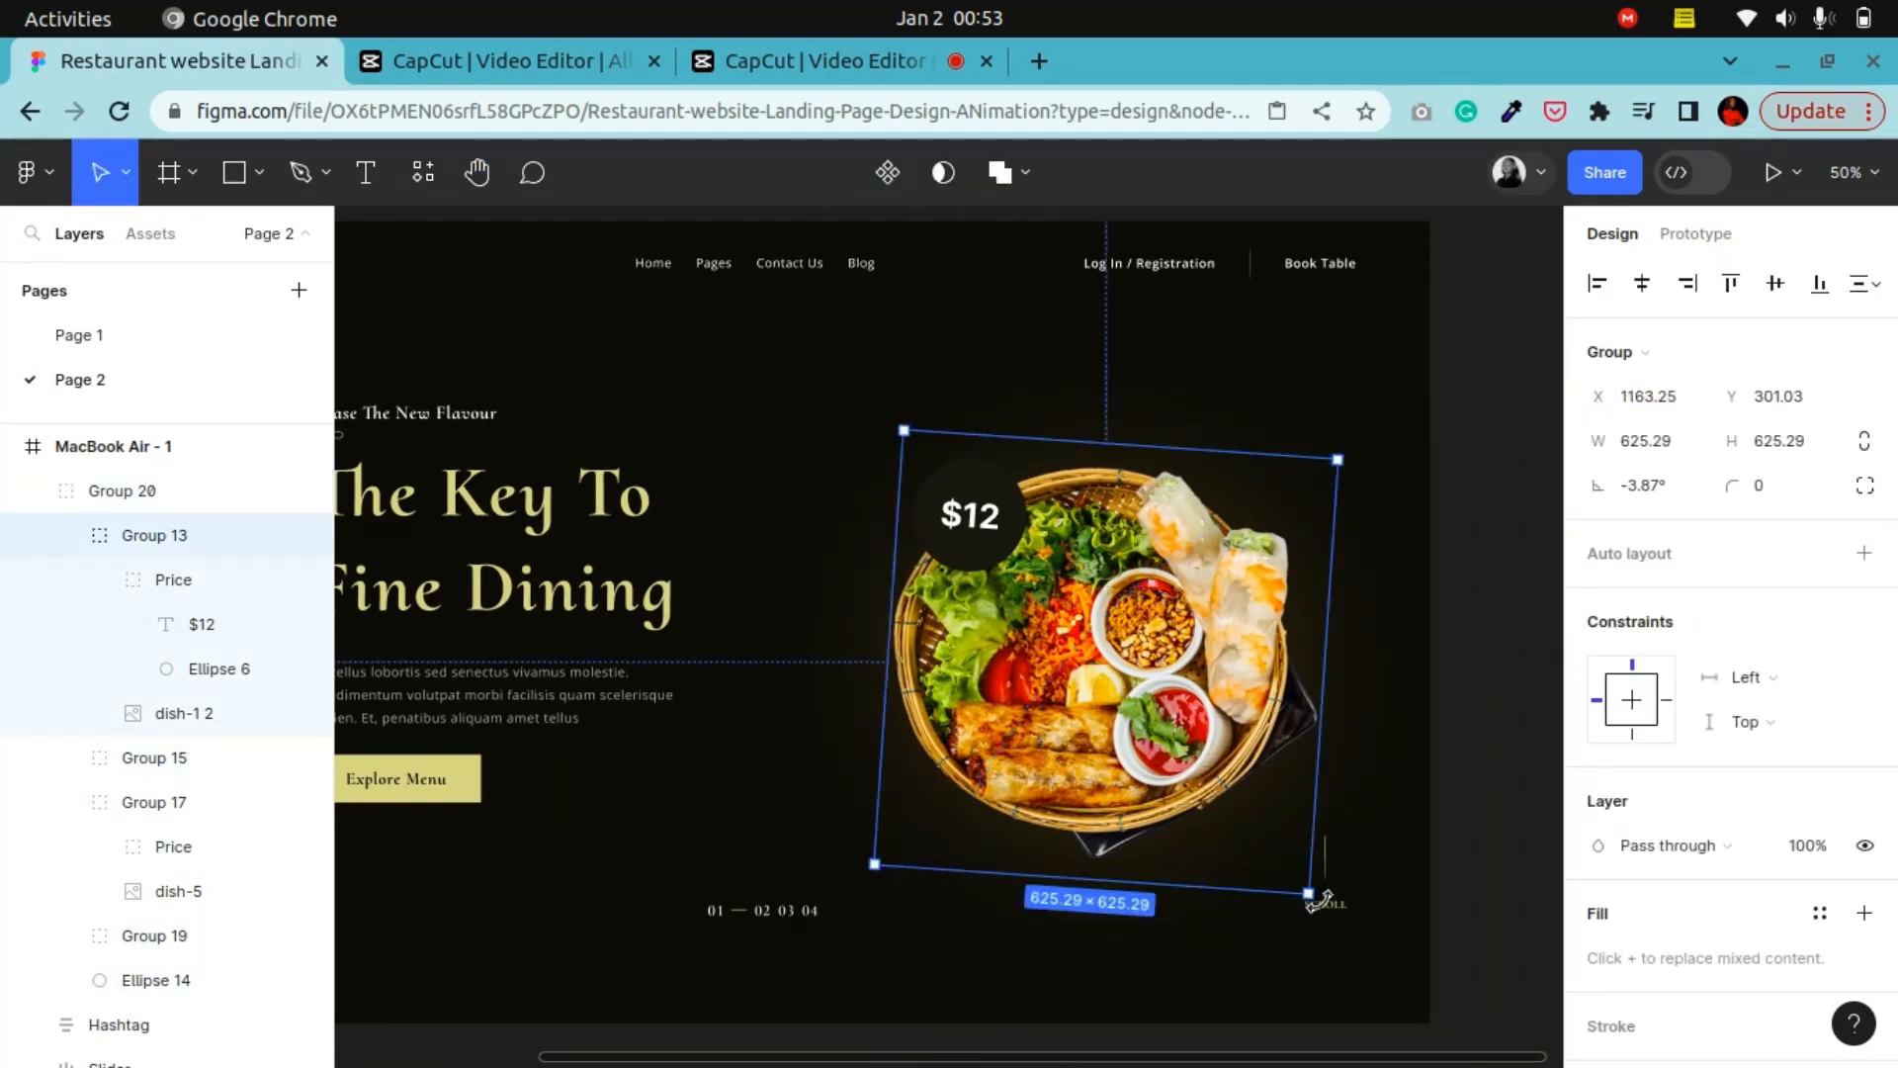
mouse_move(1320, 902)
mouse_down()
mouse_move(1332, 830)
mouse_move(1315, 872)
mouse_up()
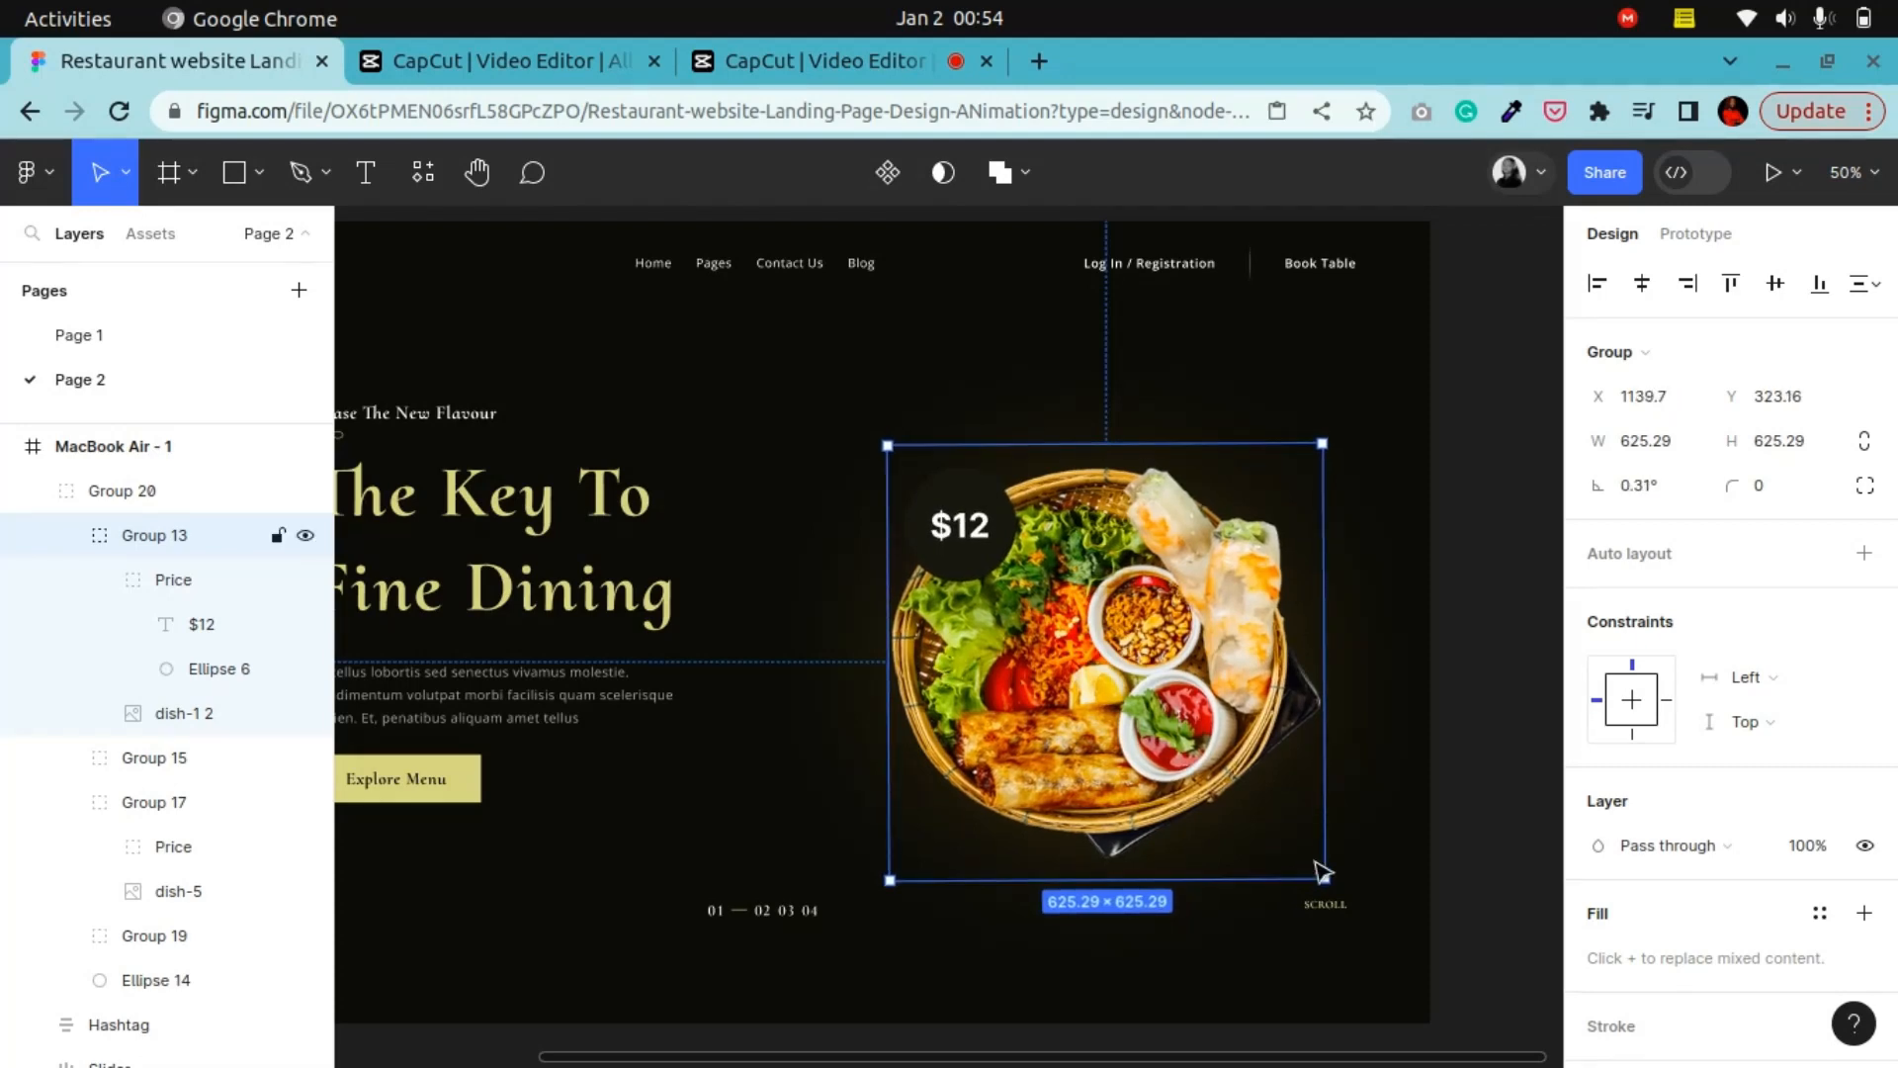
Duplicate the MacBook Air - 1 frame and place the copy beside the original at X 1712, Y -1804
key(ctrl+minus)
click(1283, 423)
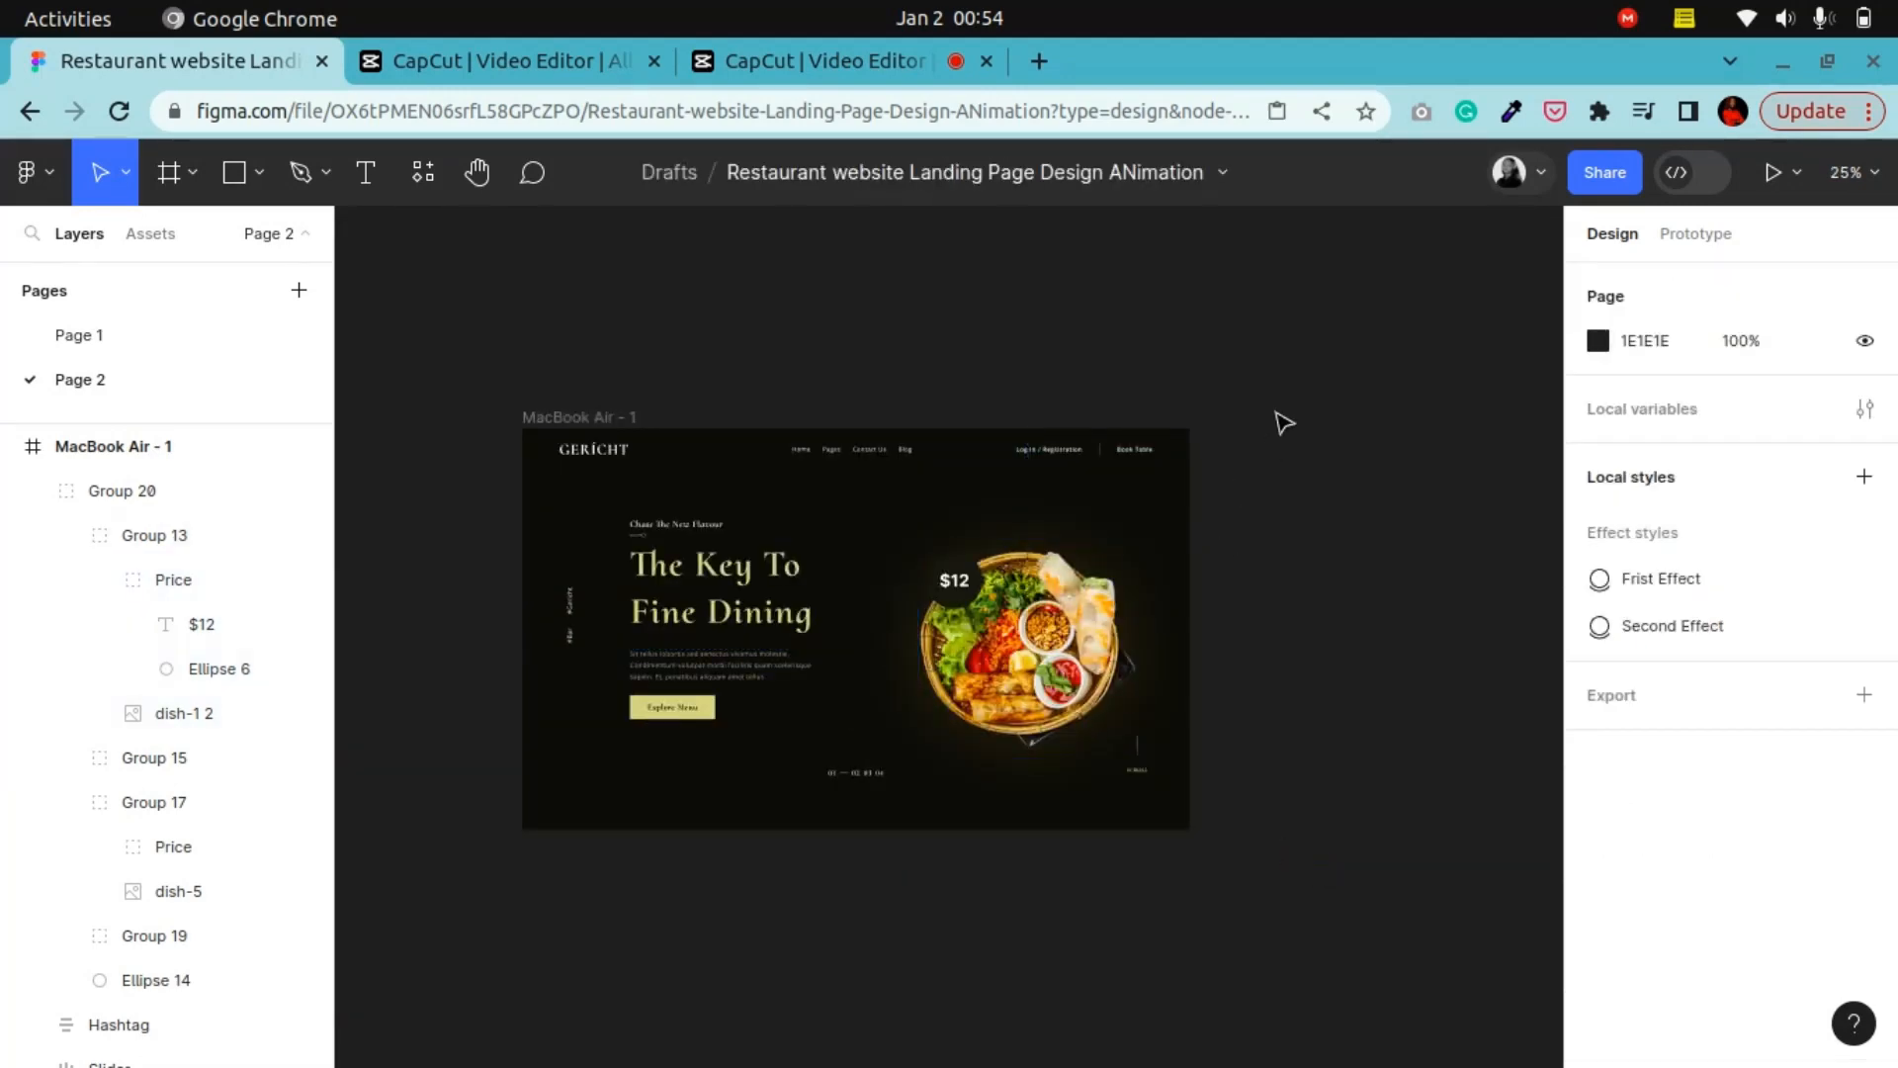
click(593, 419)
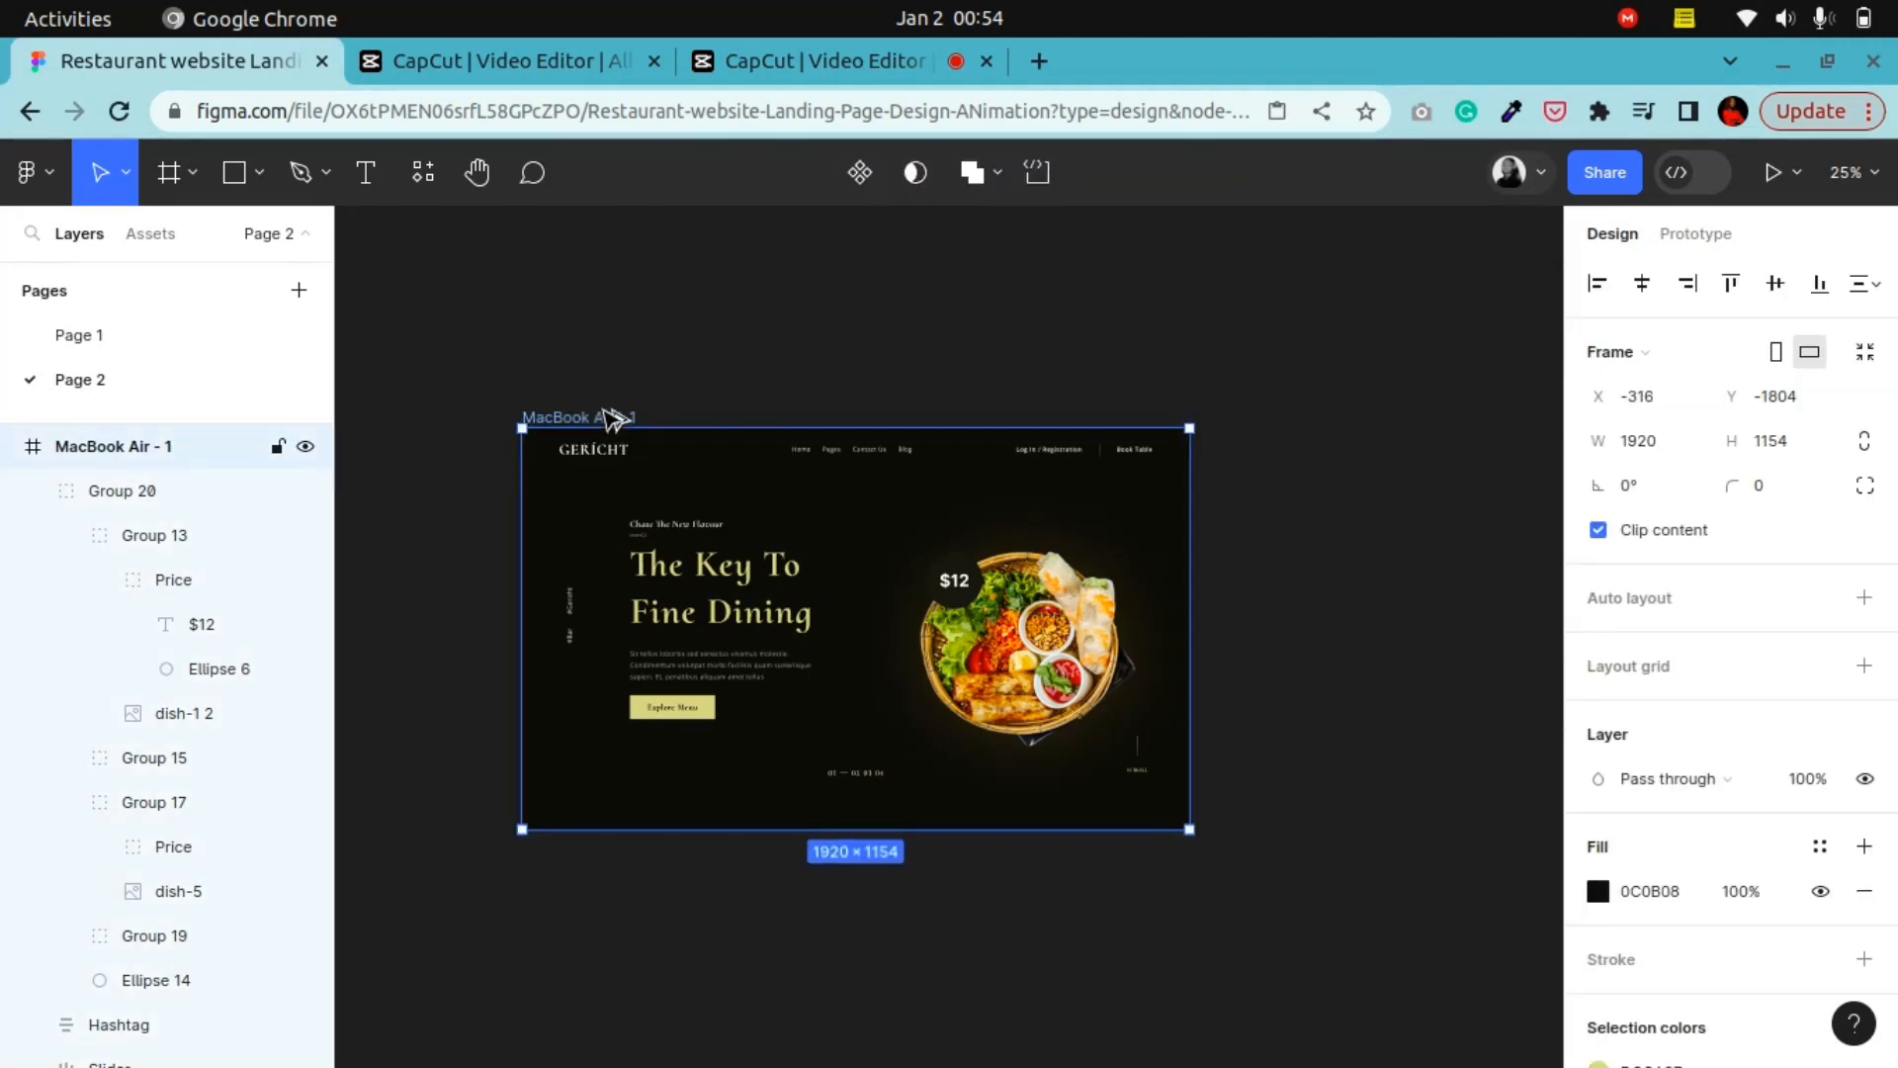
drag(606, 413, 1310, 420)
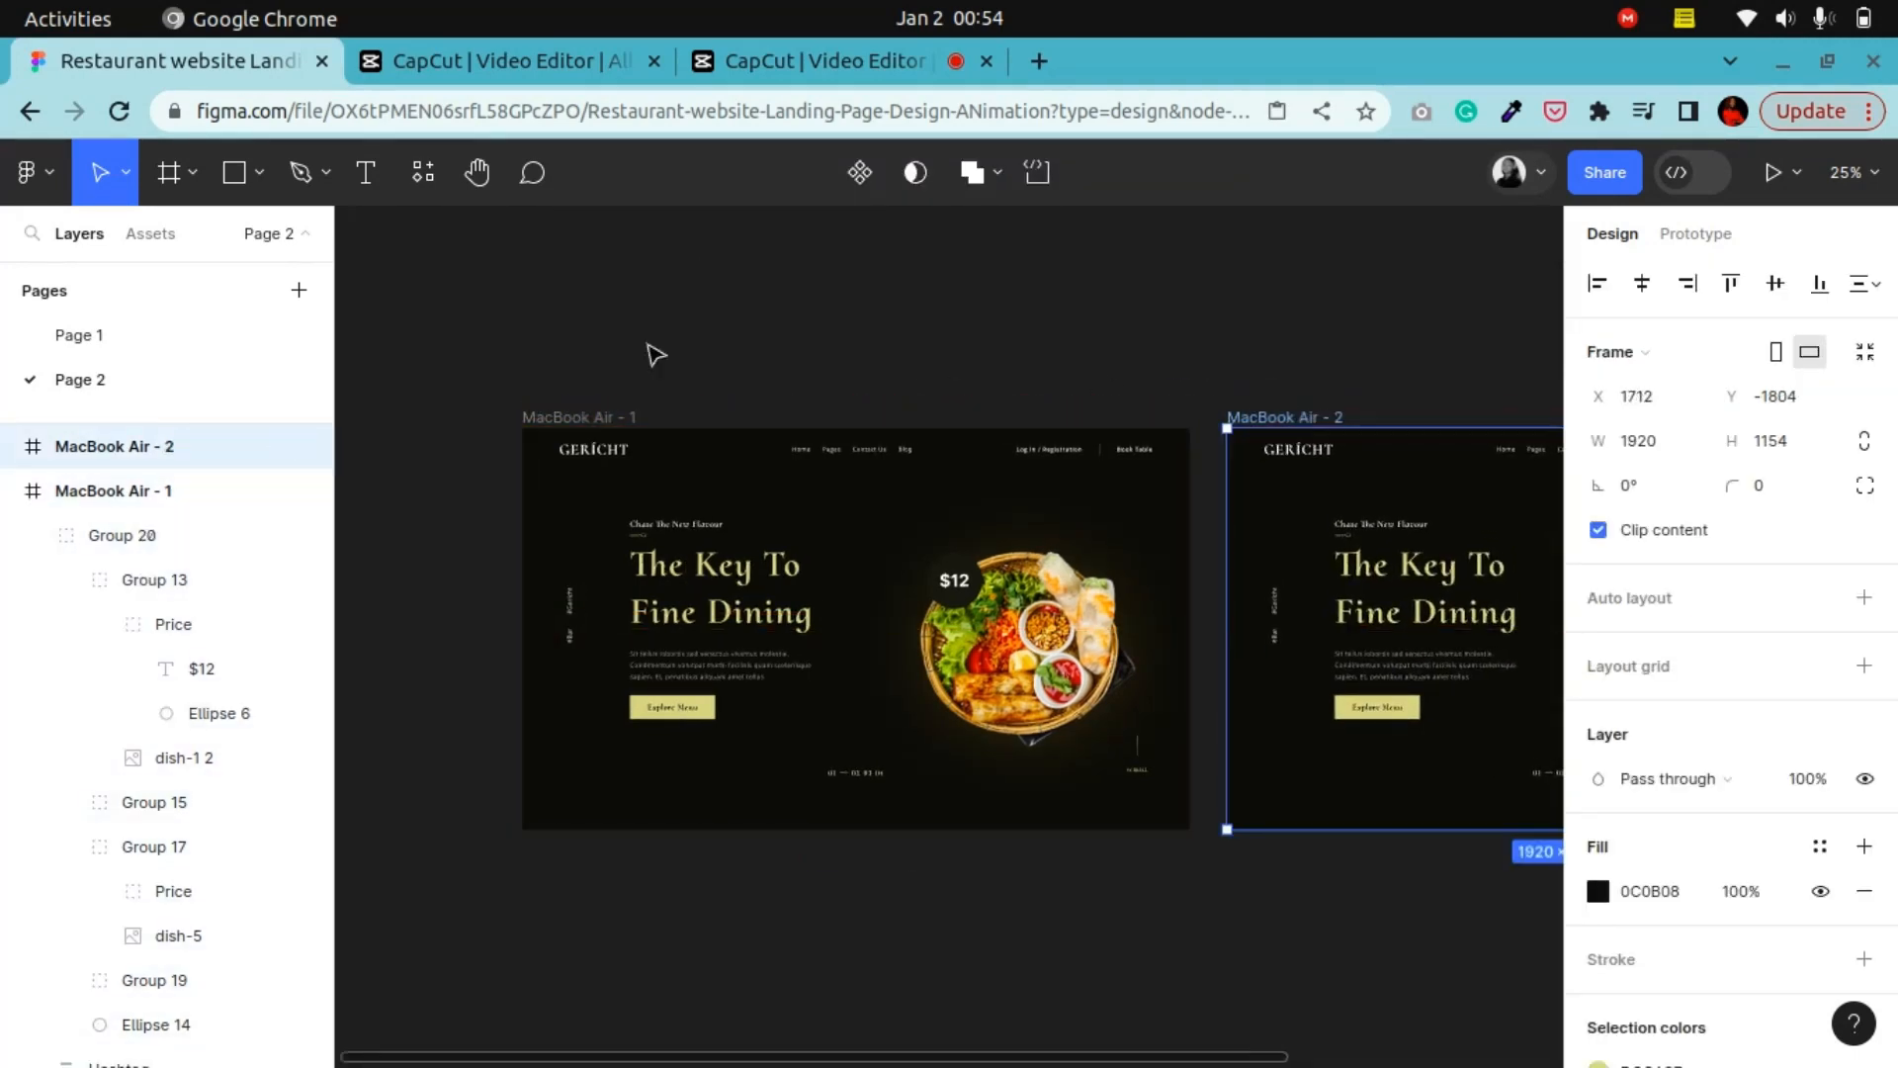
Rotate the dish-circle group in the MacBook Air - 2 frame counterclockwise to about 90.72°, bringing the grilled-chicken dish beside the headline
click(477, 172)
drag(1152, 691, 590, 748)
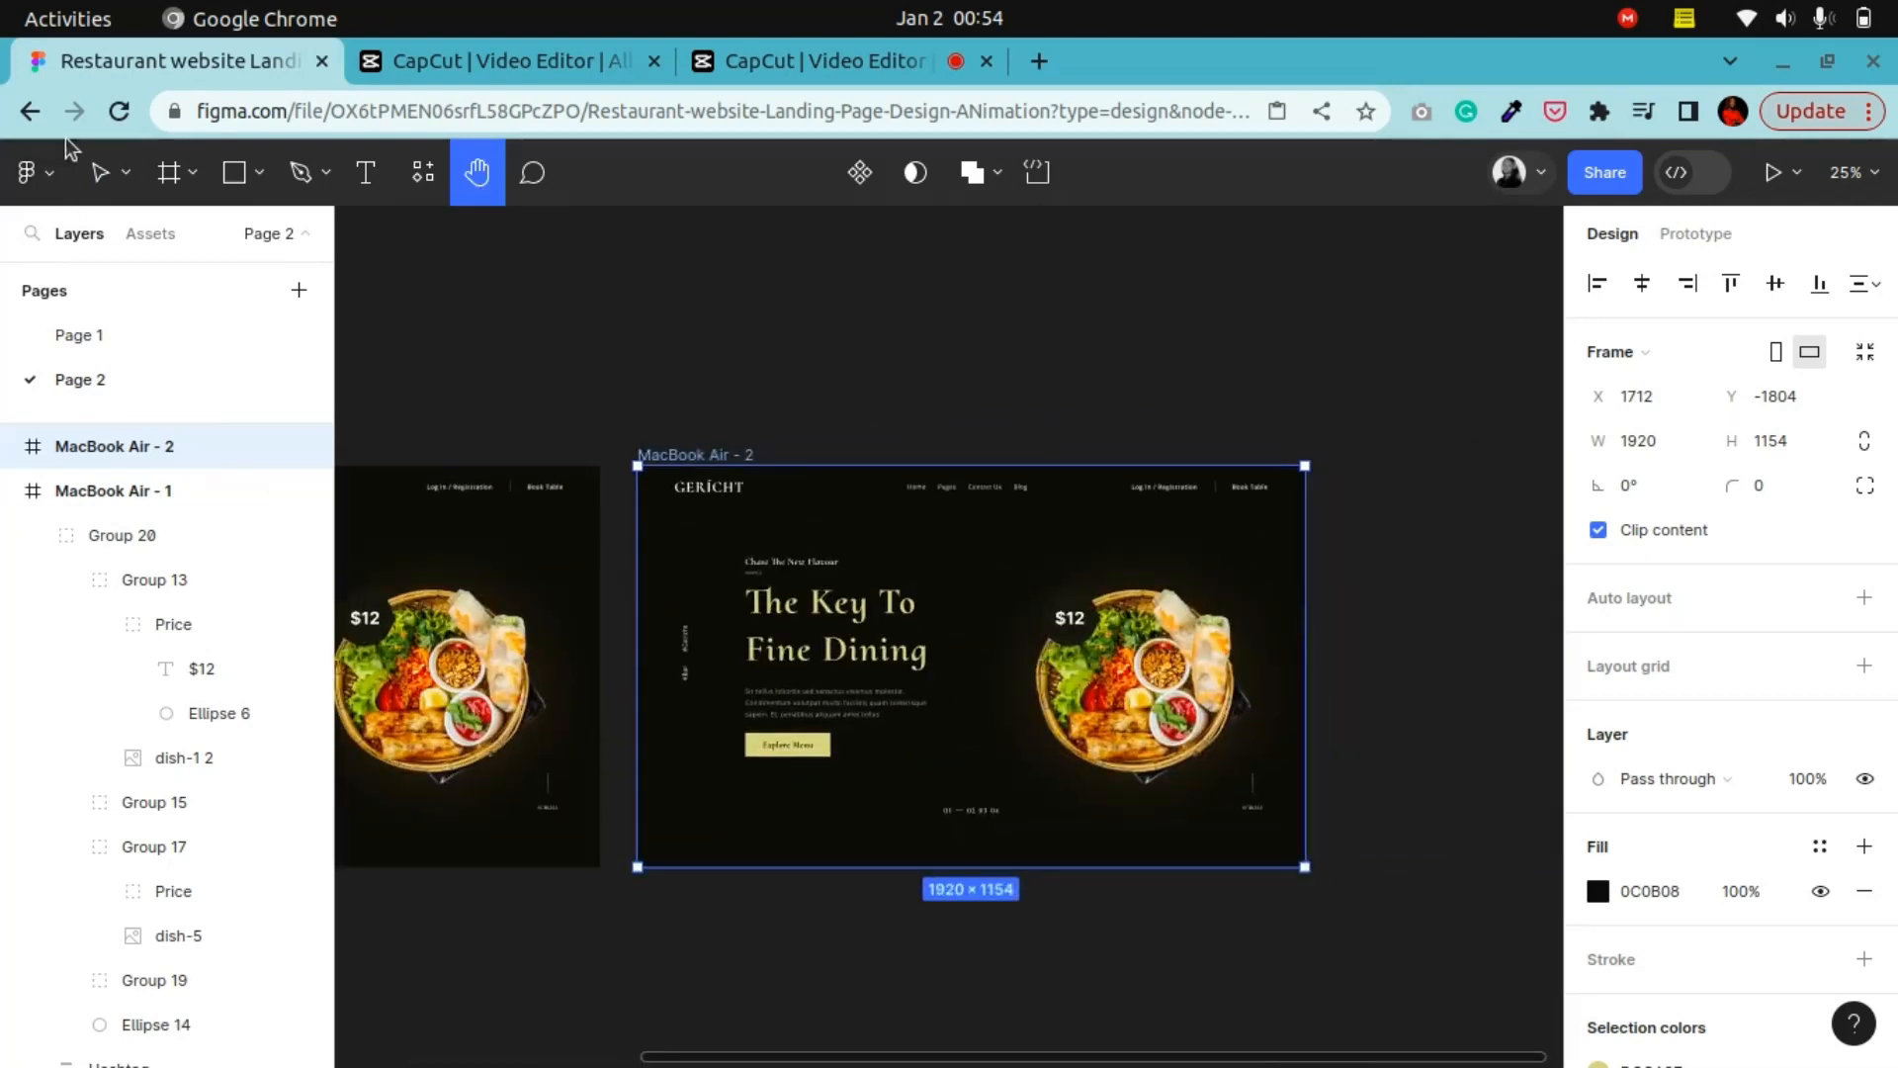
click(98, 172)
click(1176, 678)
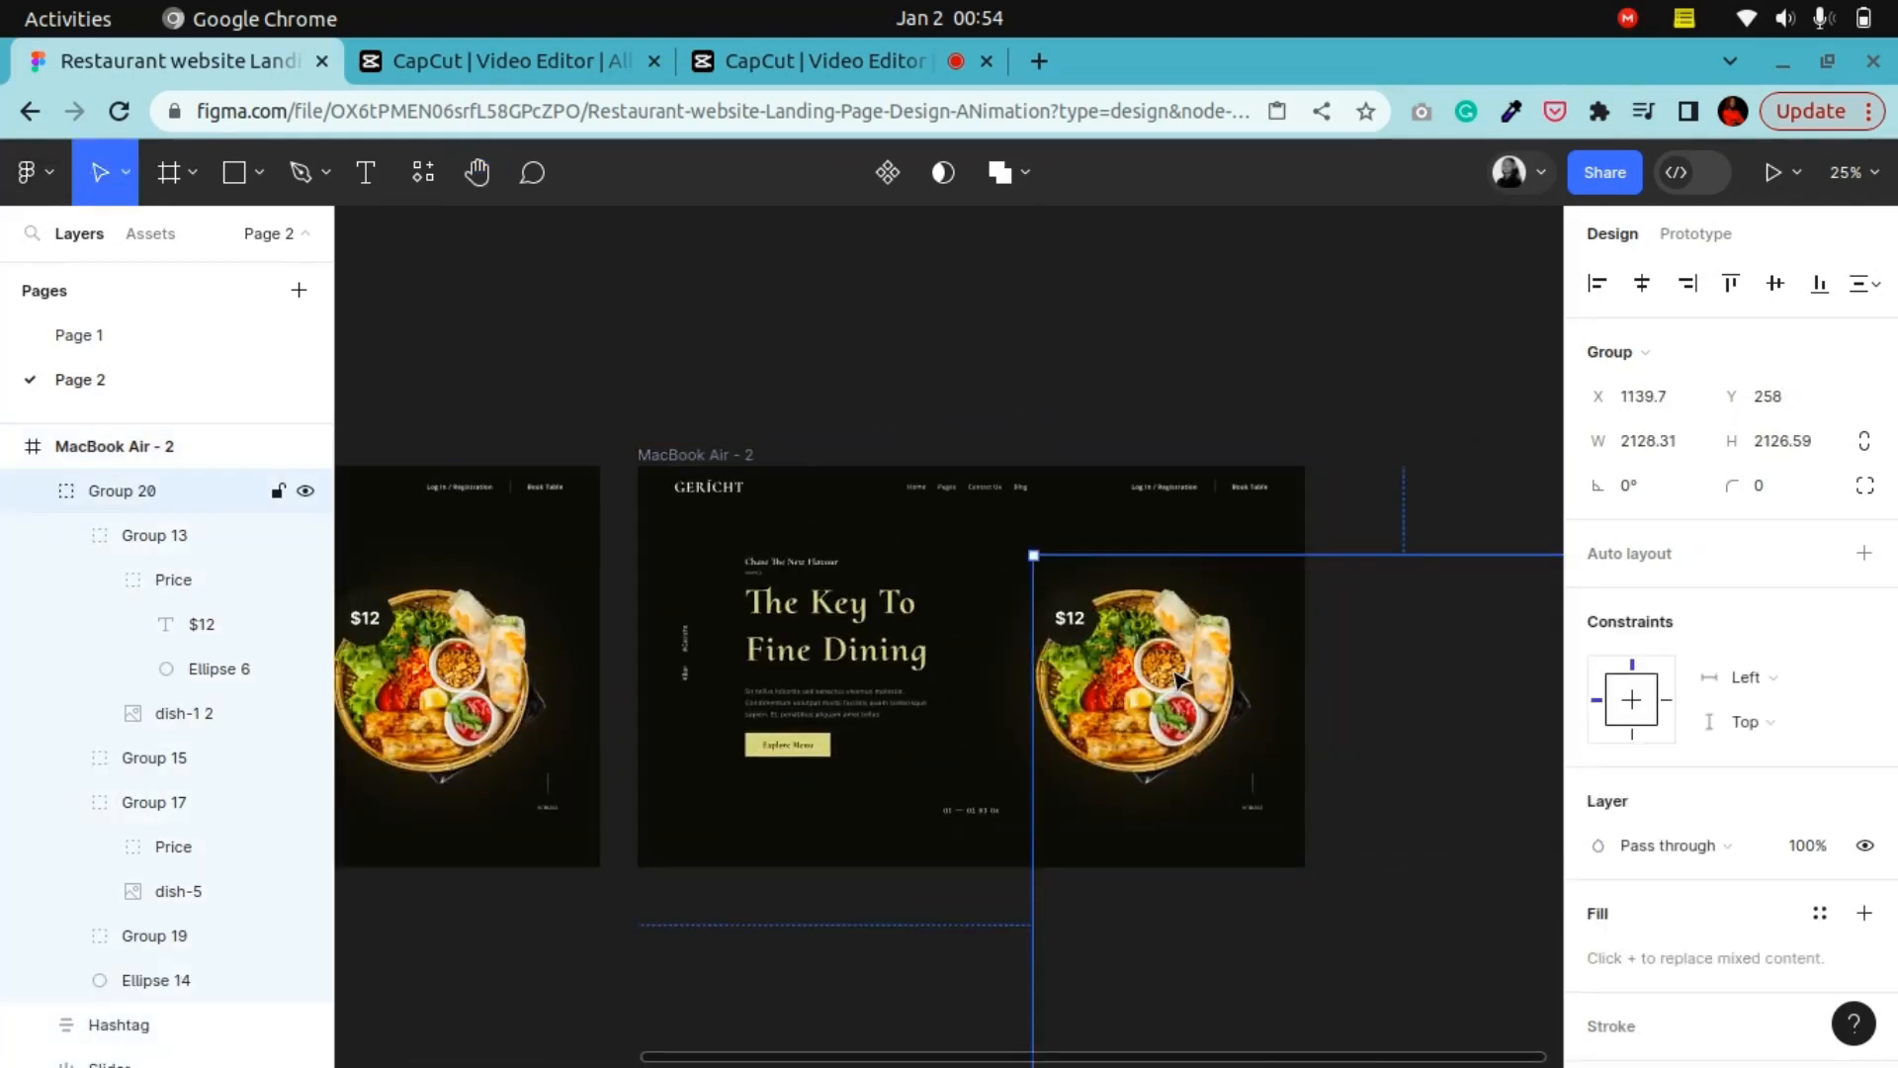
key(minus)
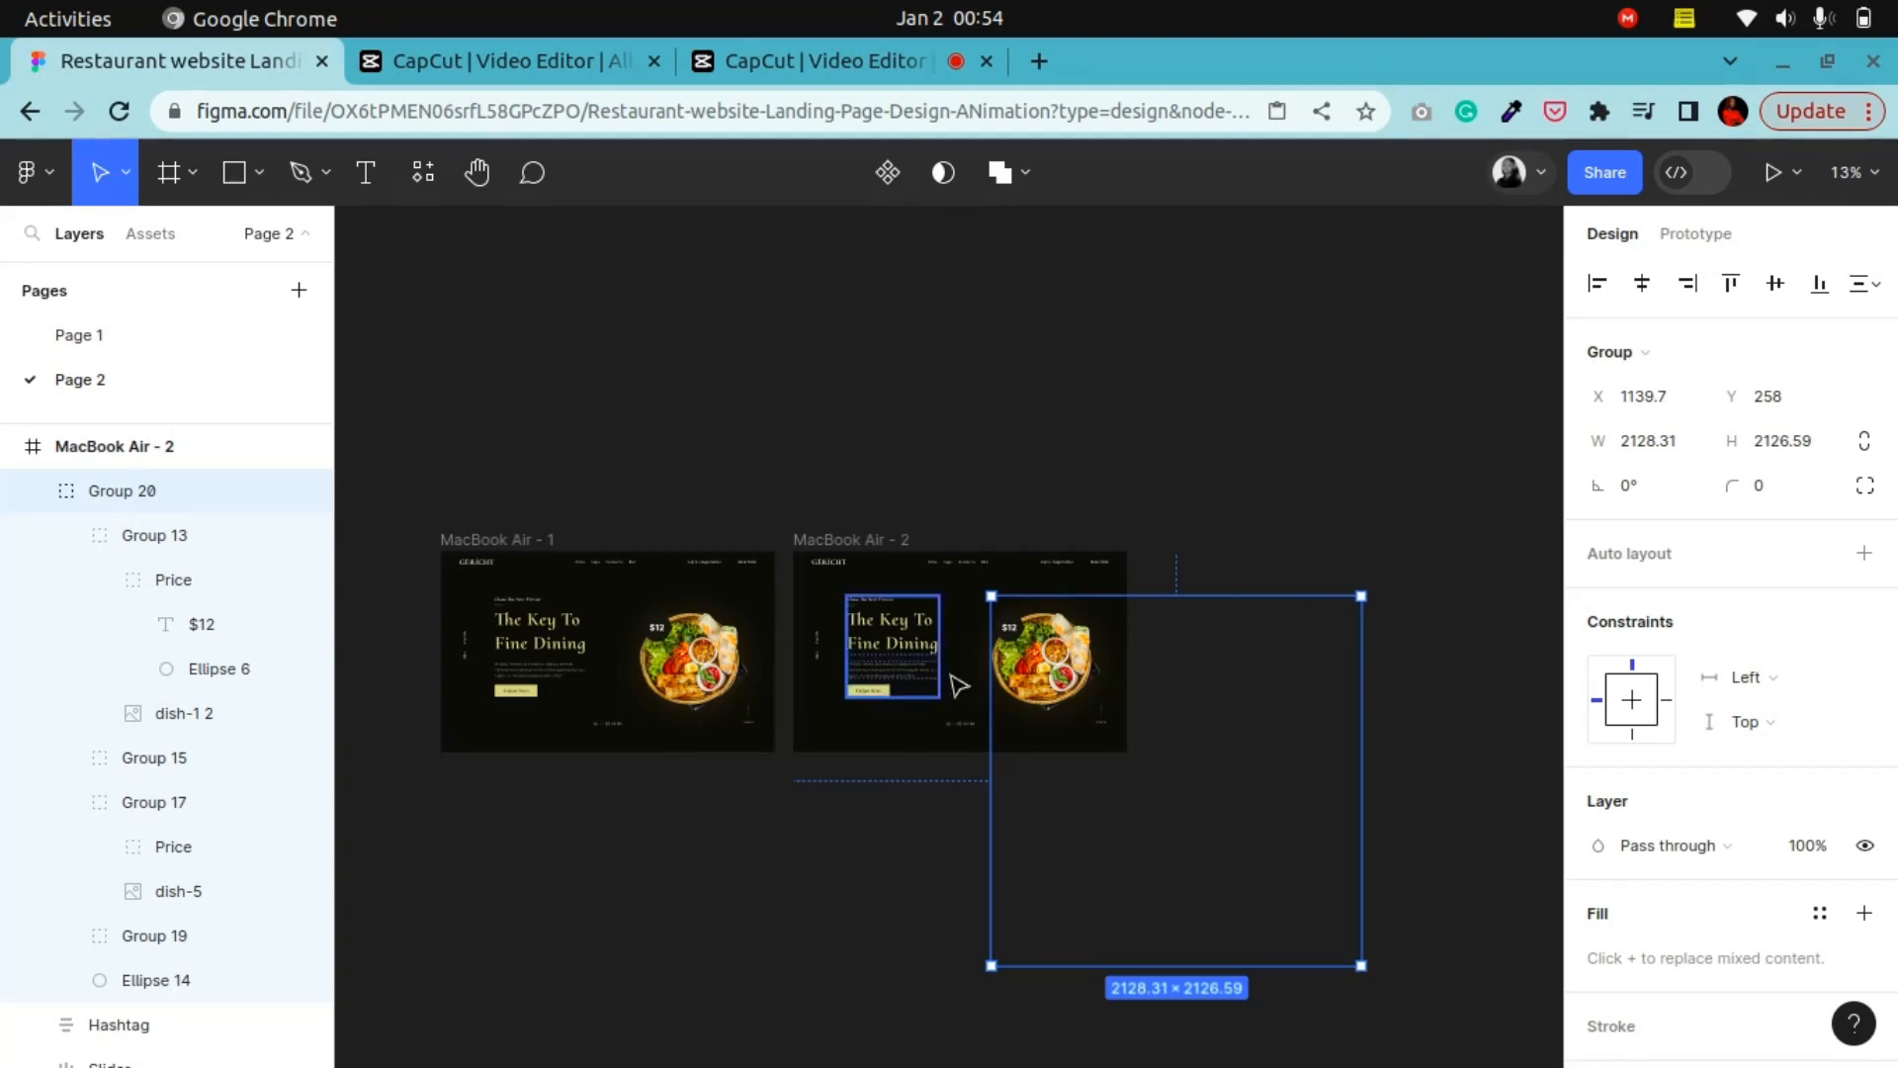
click(1172, 629)
click(1031, 655)
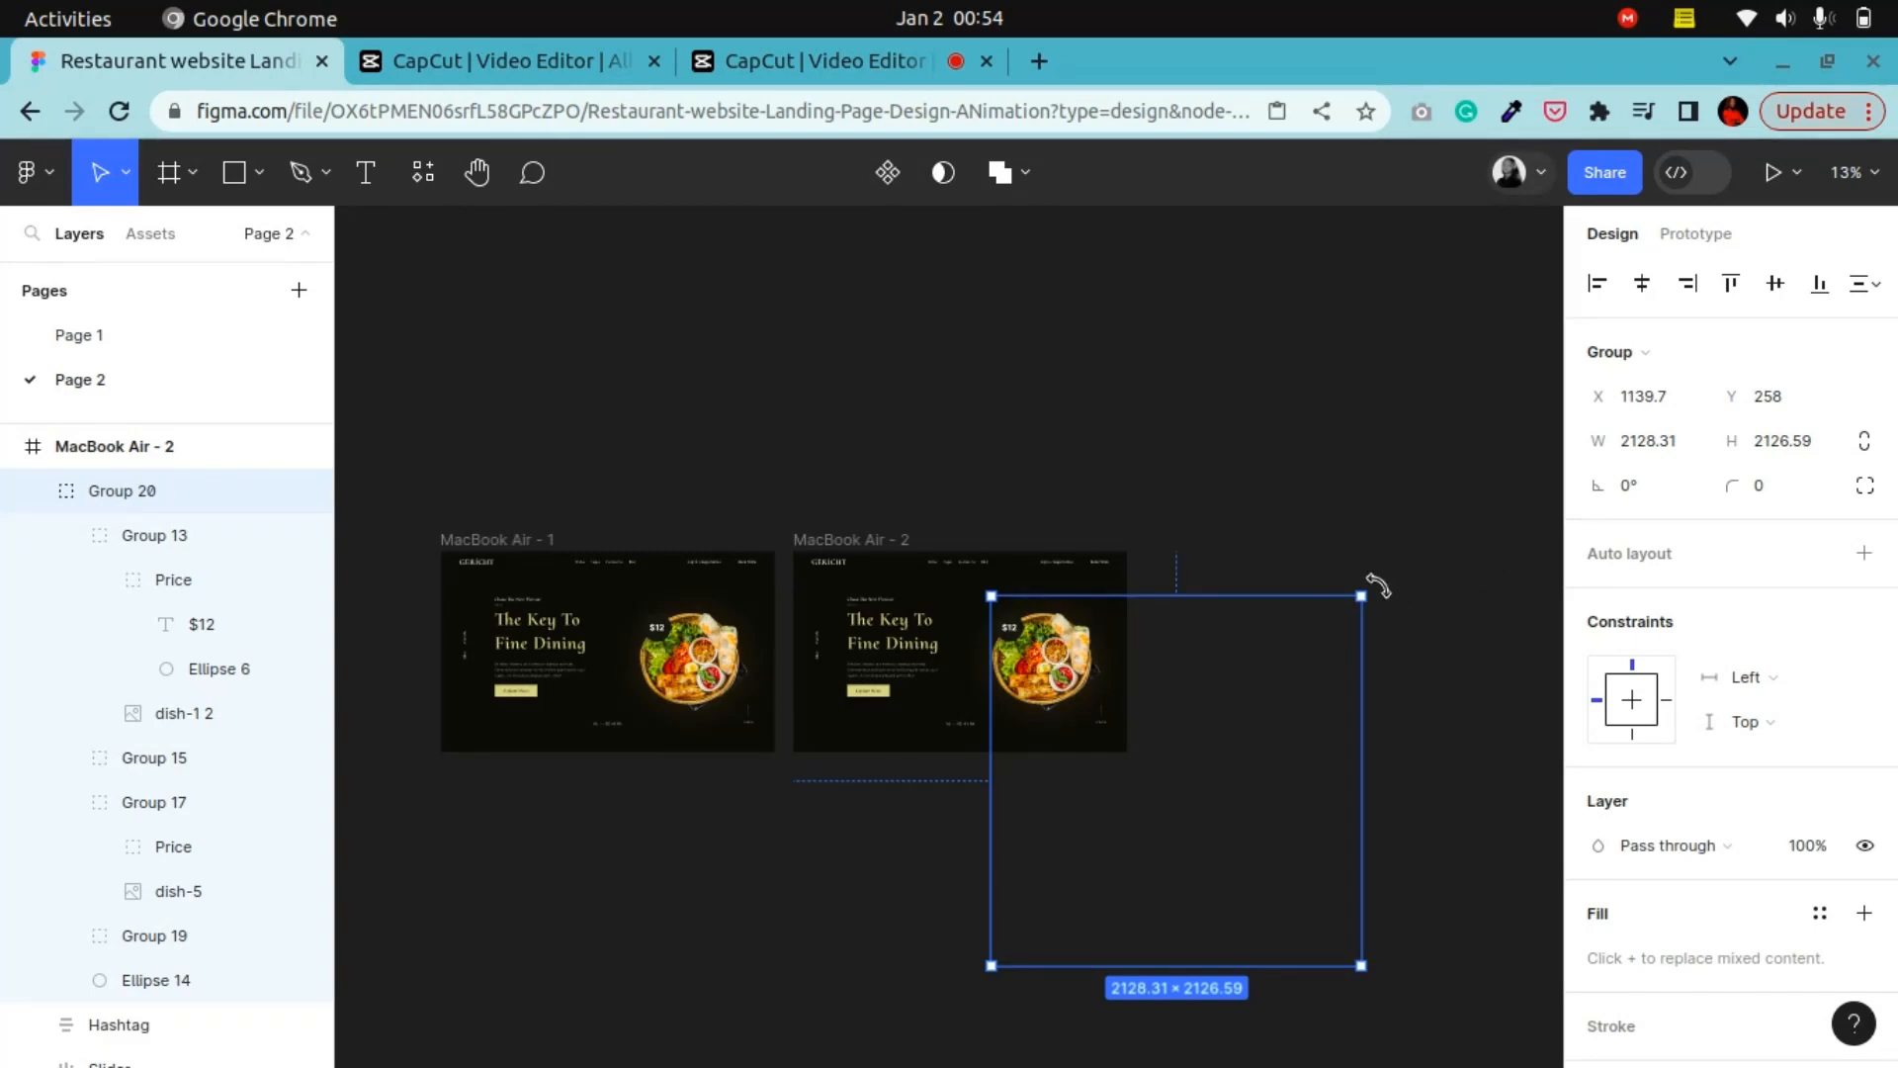
drag(1378, 585, 952, 554)
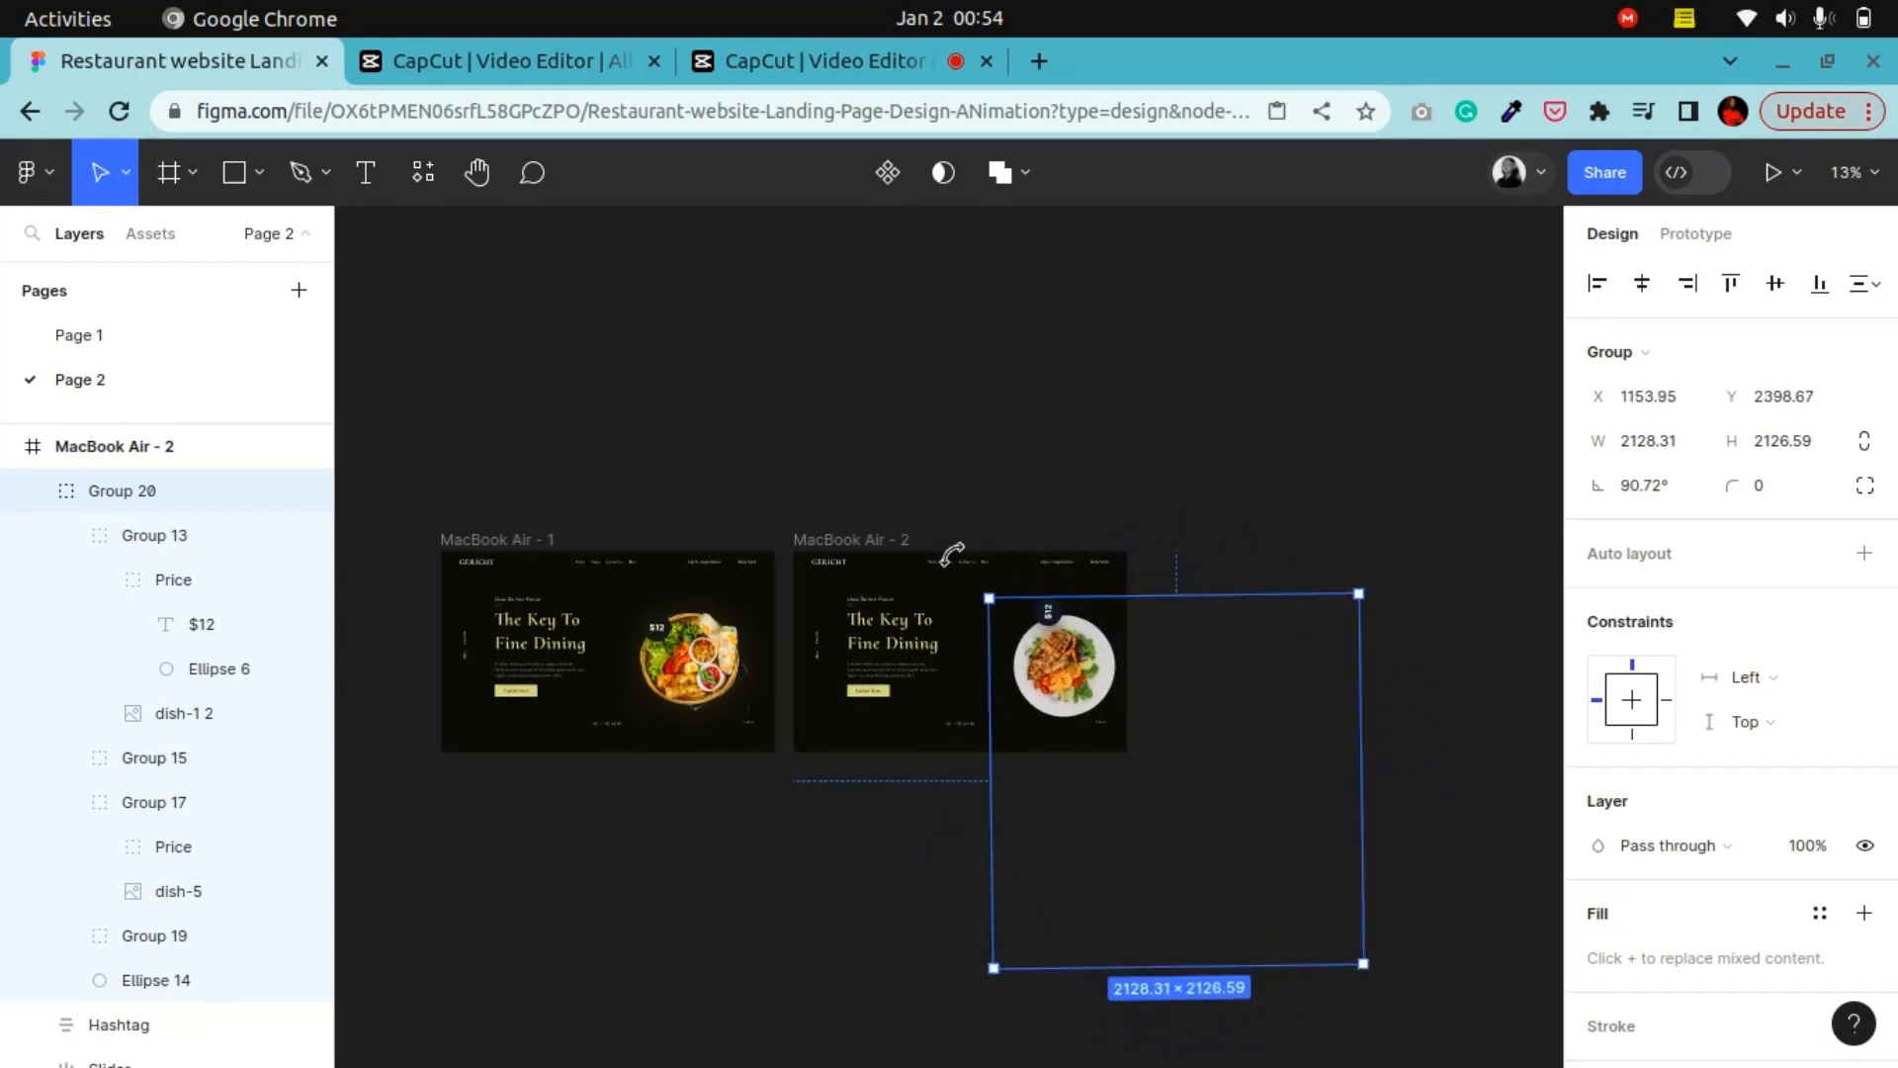
Rotate the grilled-chicken dish group in the MacBook Air - 2 frame clockwise to about 21.6°, turning its price badge nearly upright
key(ctrl+plus)
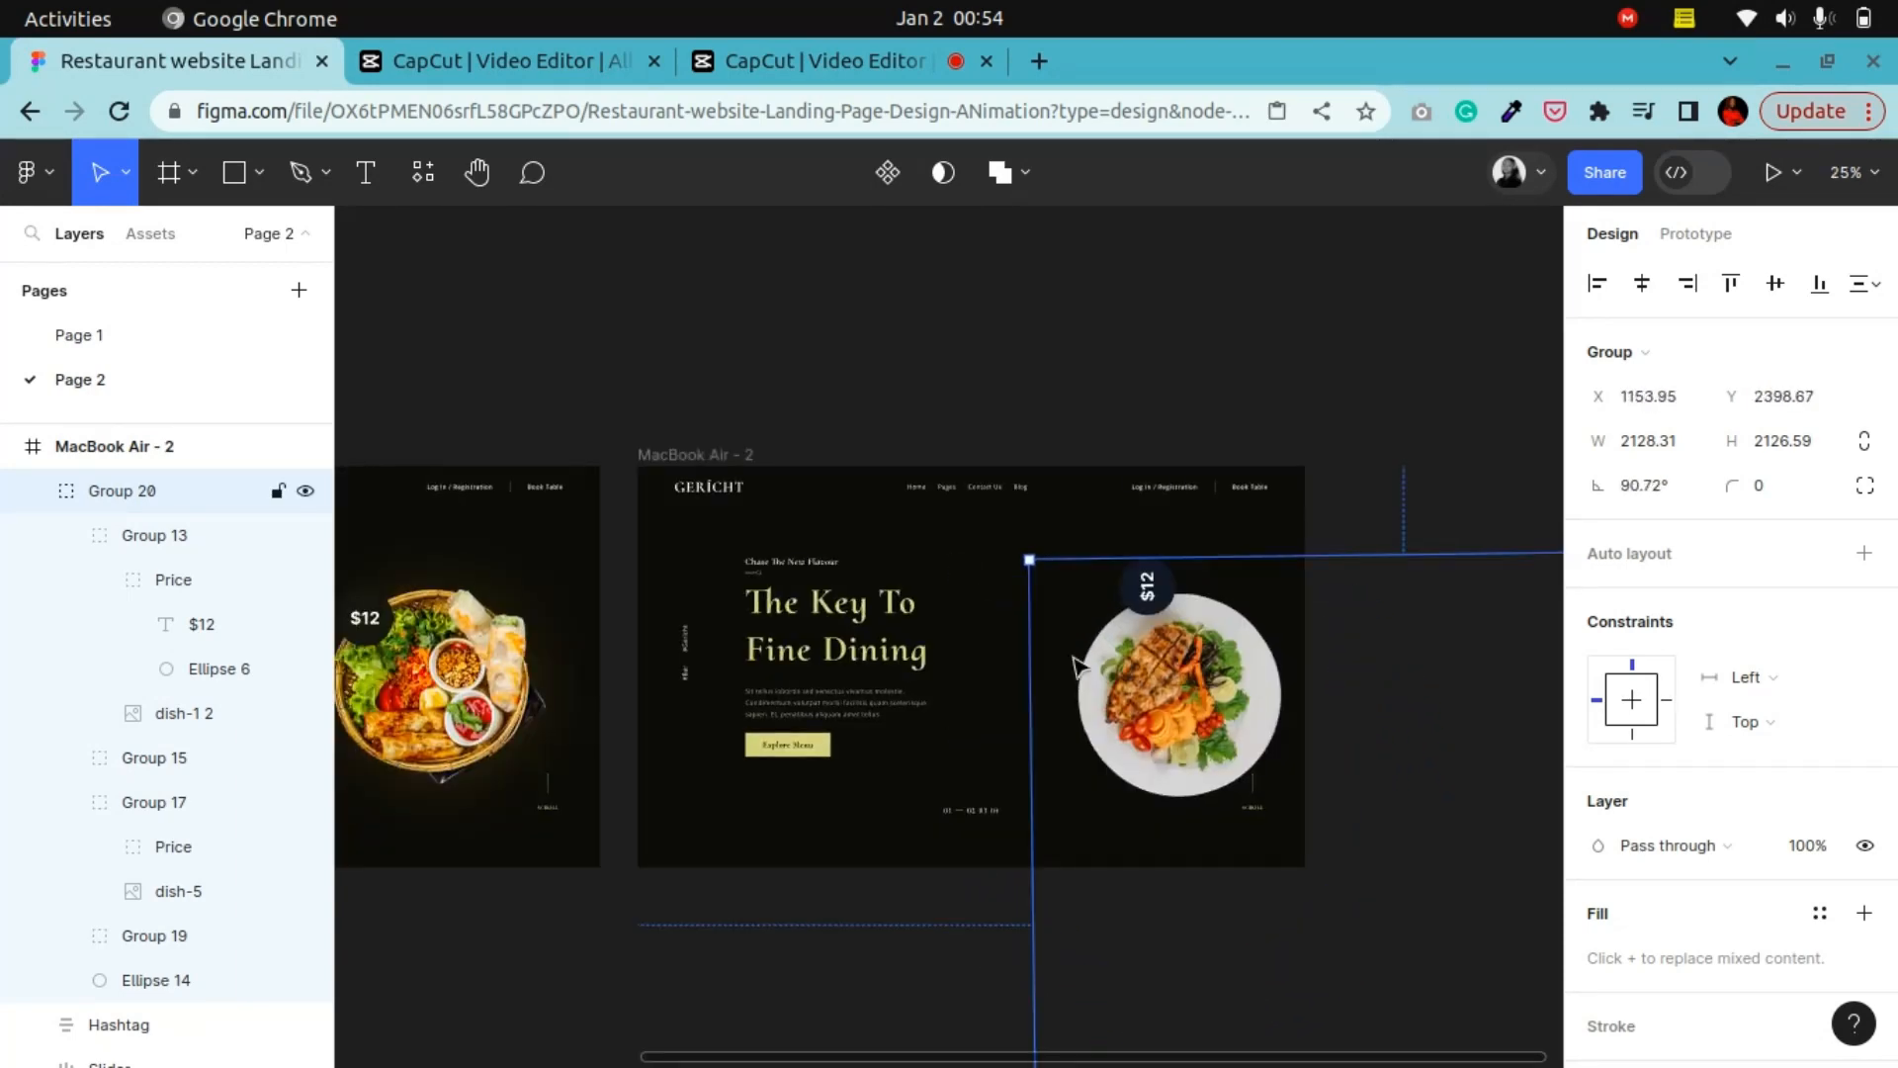
key(ctrl+minus)
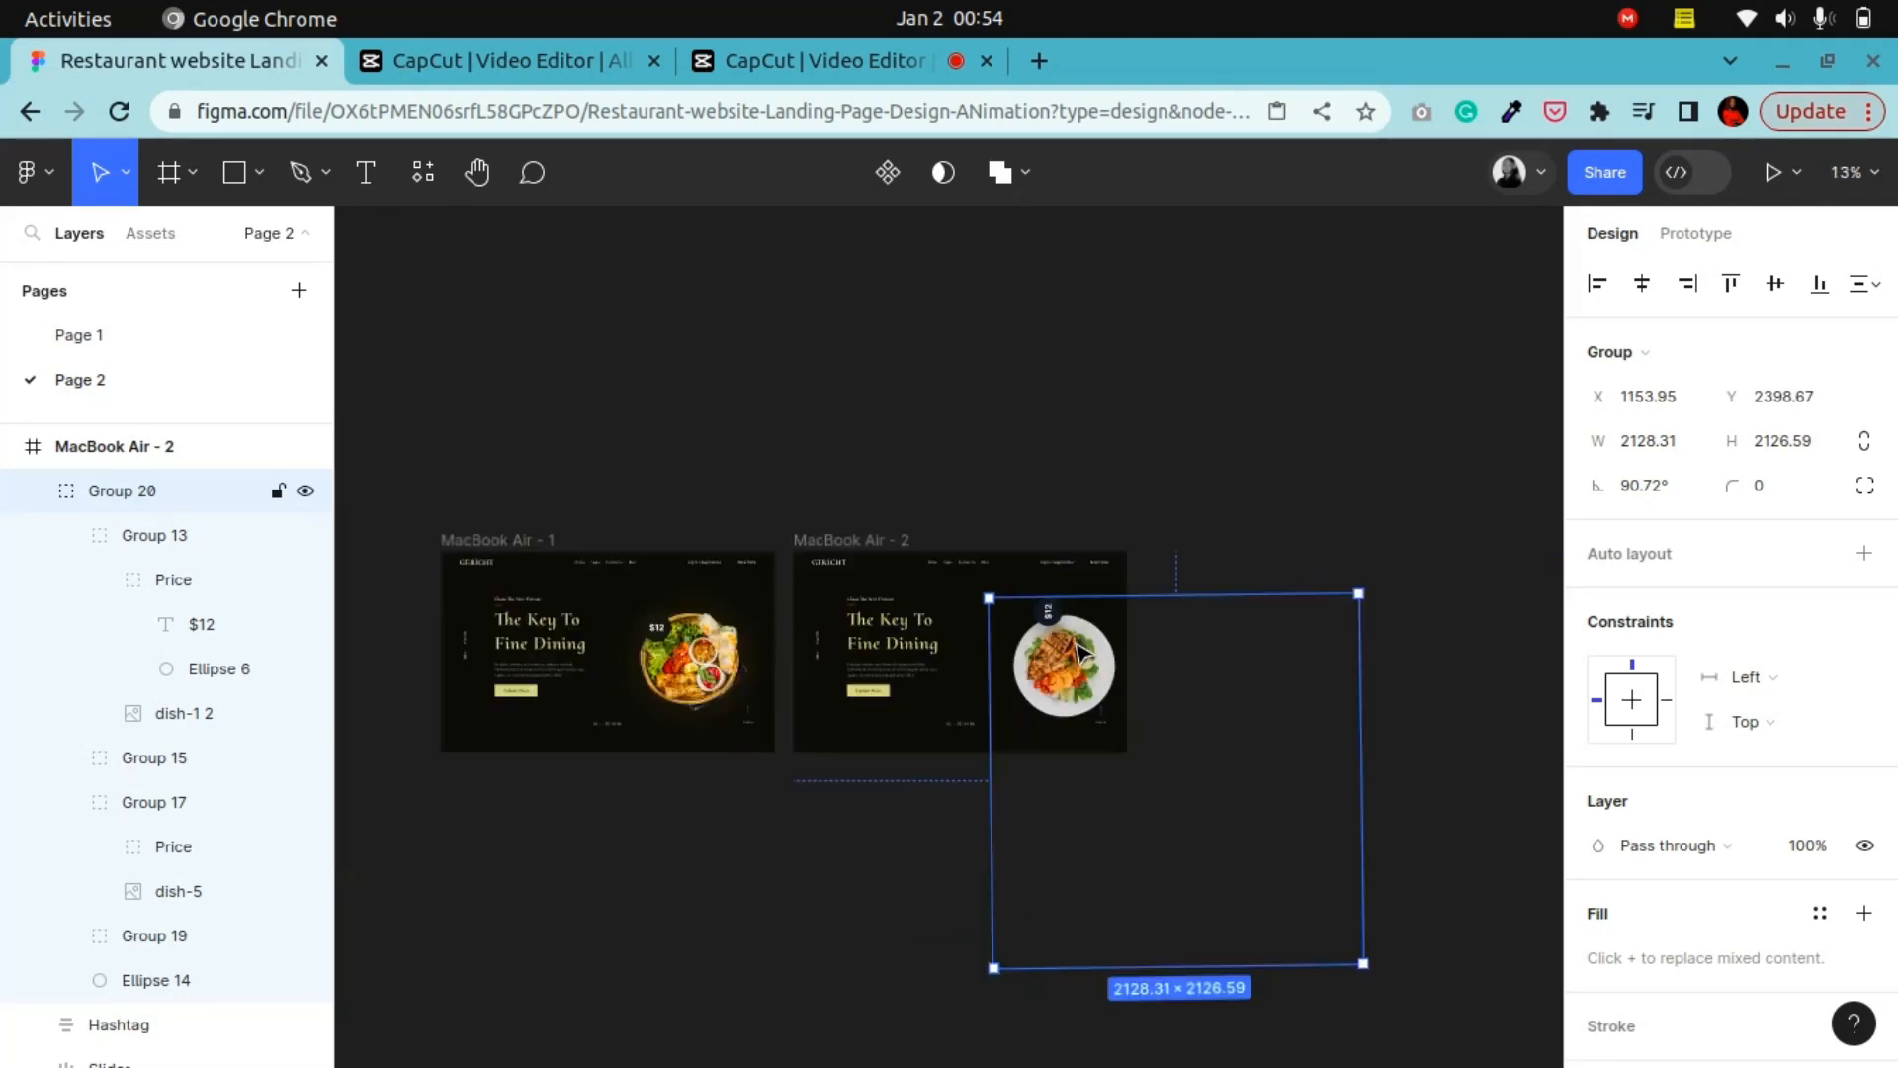
scroll(1077, 652, up, 5)
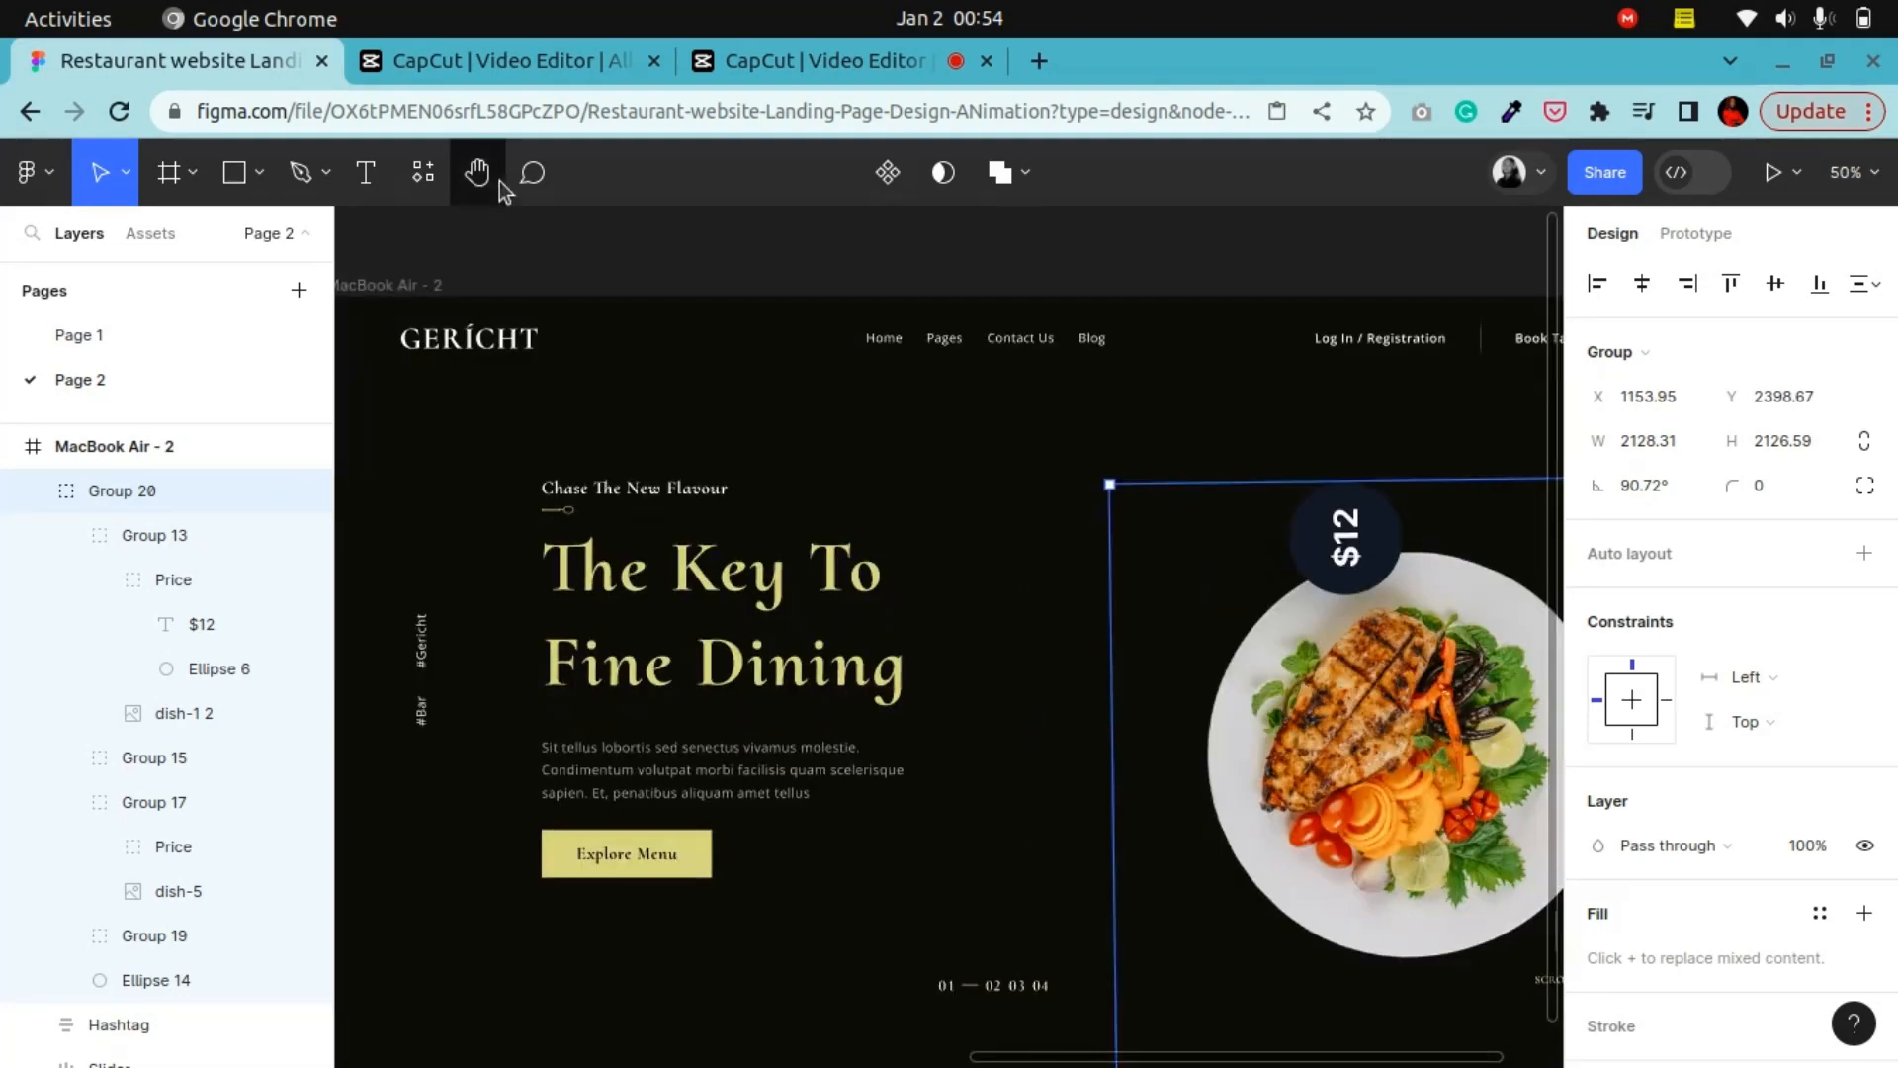
click(457, 186)
drag(1029, 696, 536, 669)
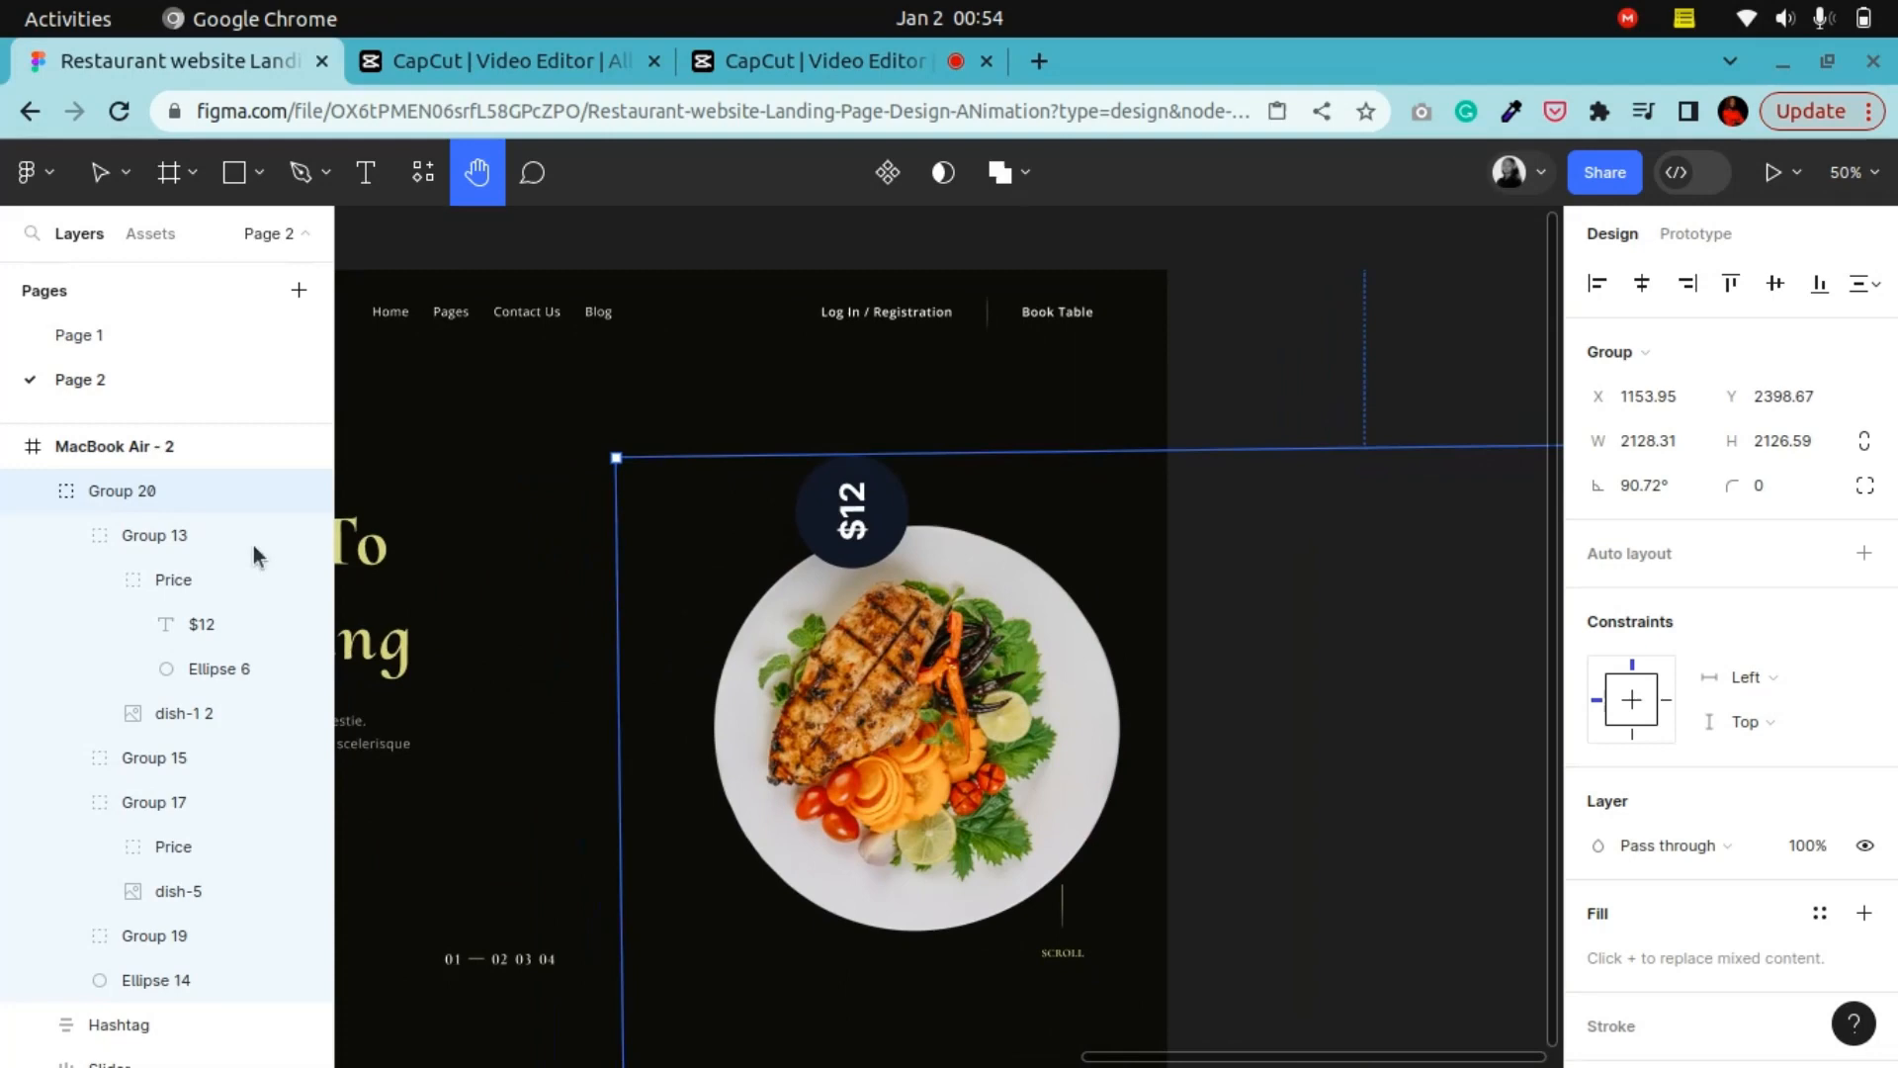
click(100, 168)
click(972, 708)
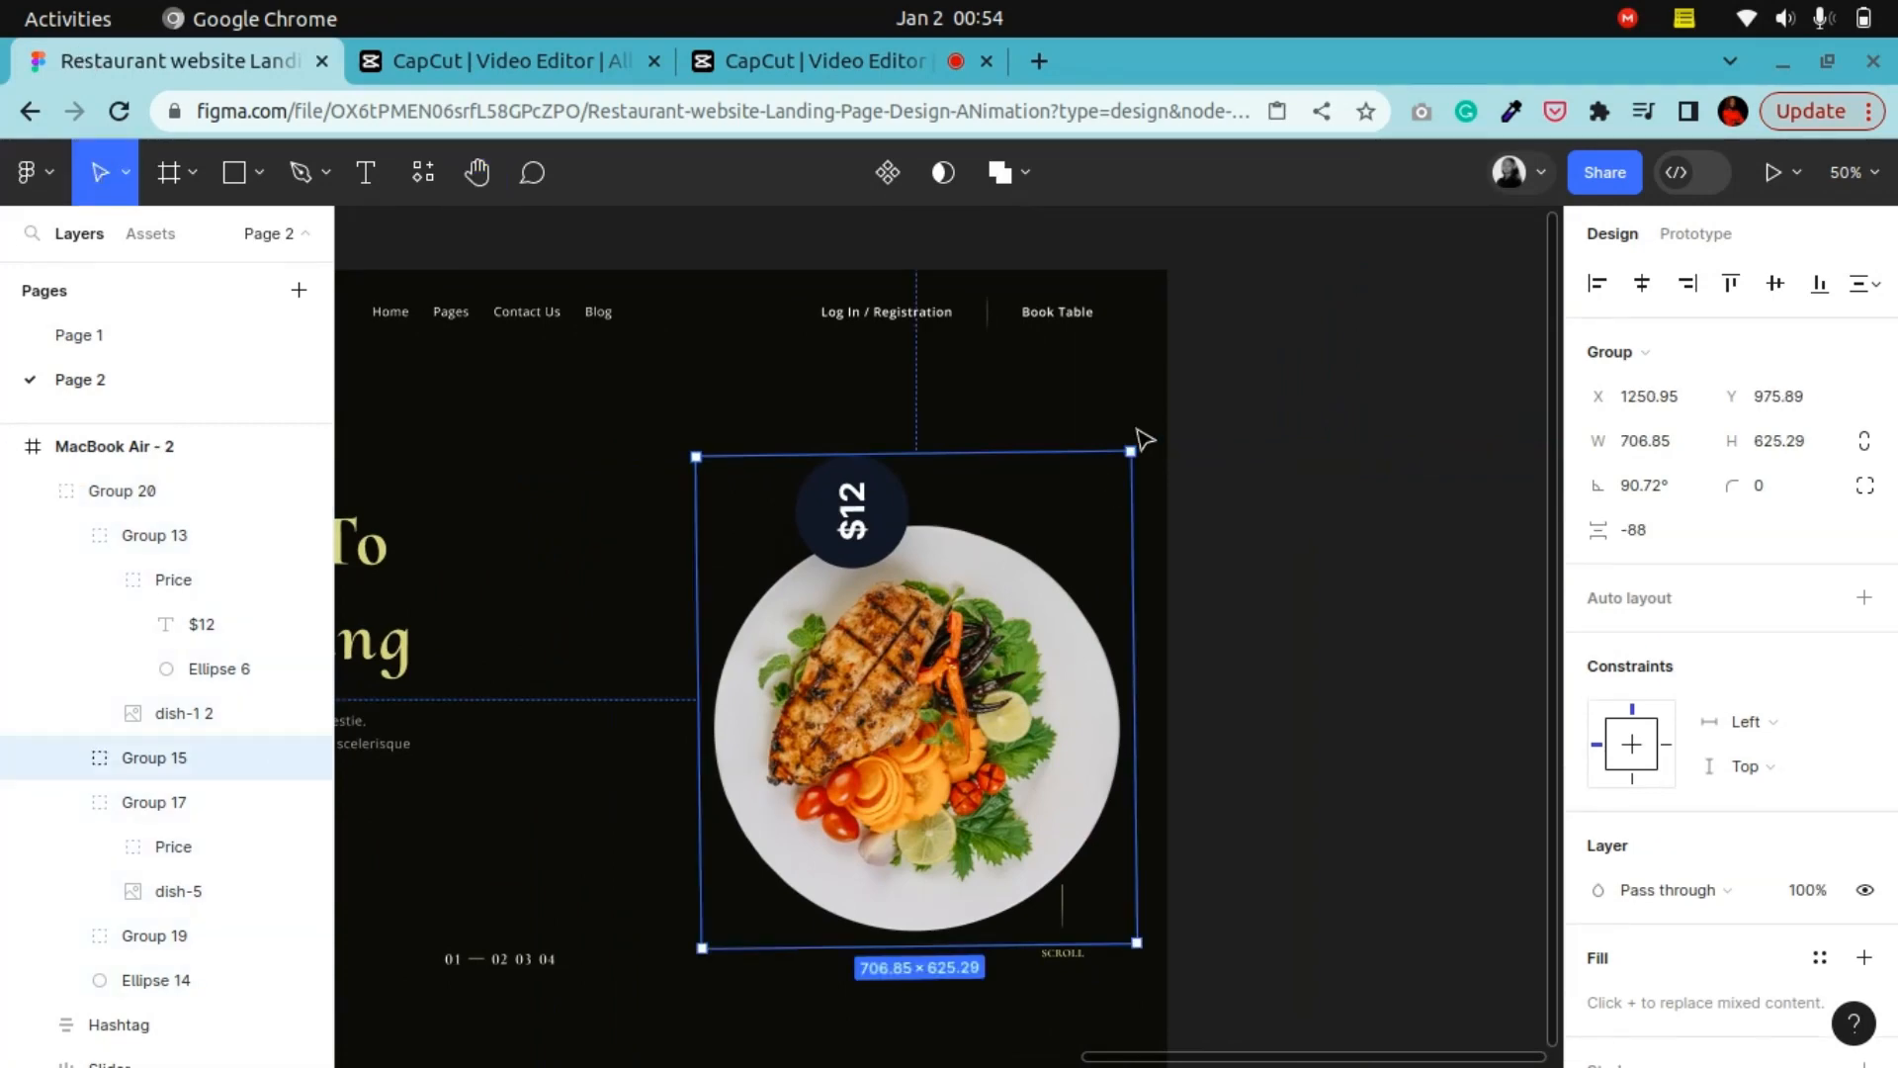
drag(1140, 439, 1167, 790)
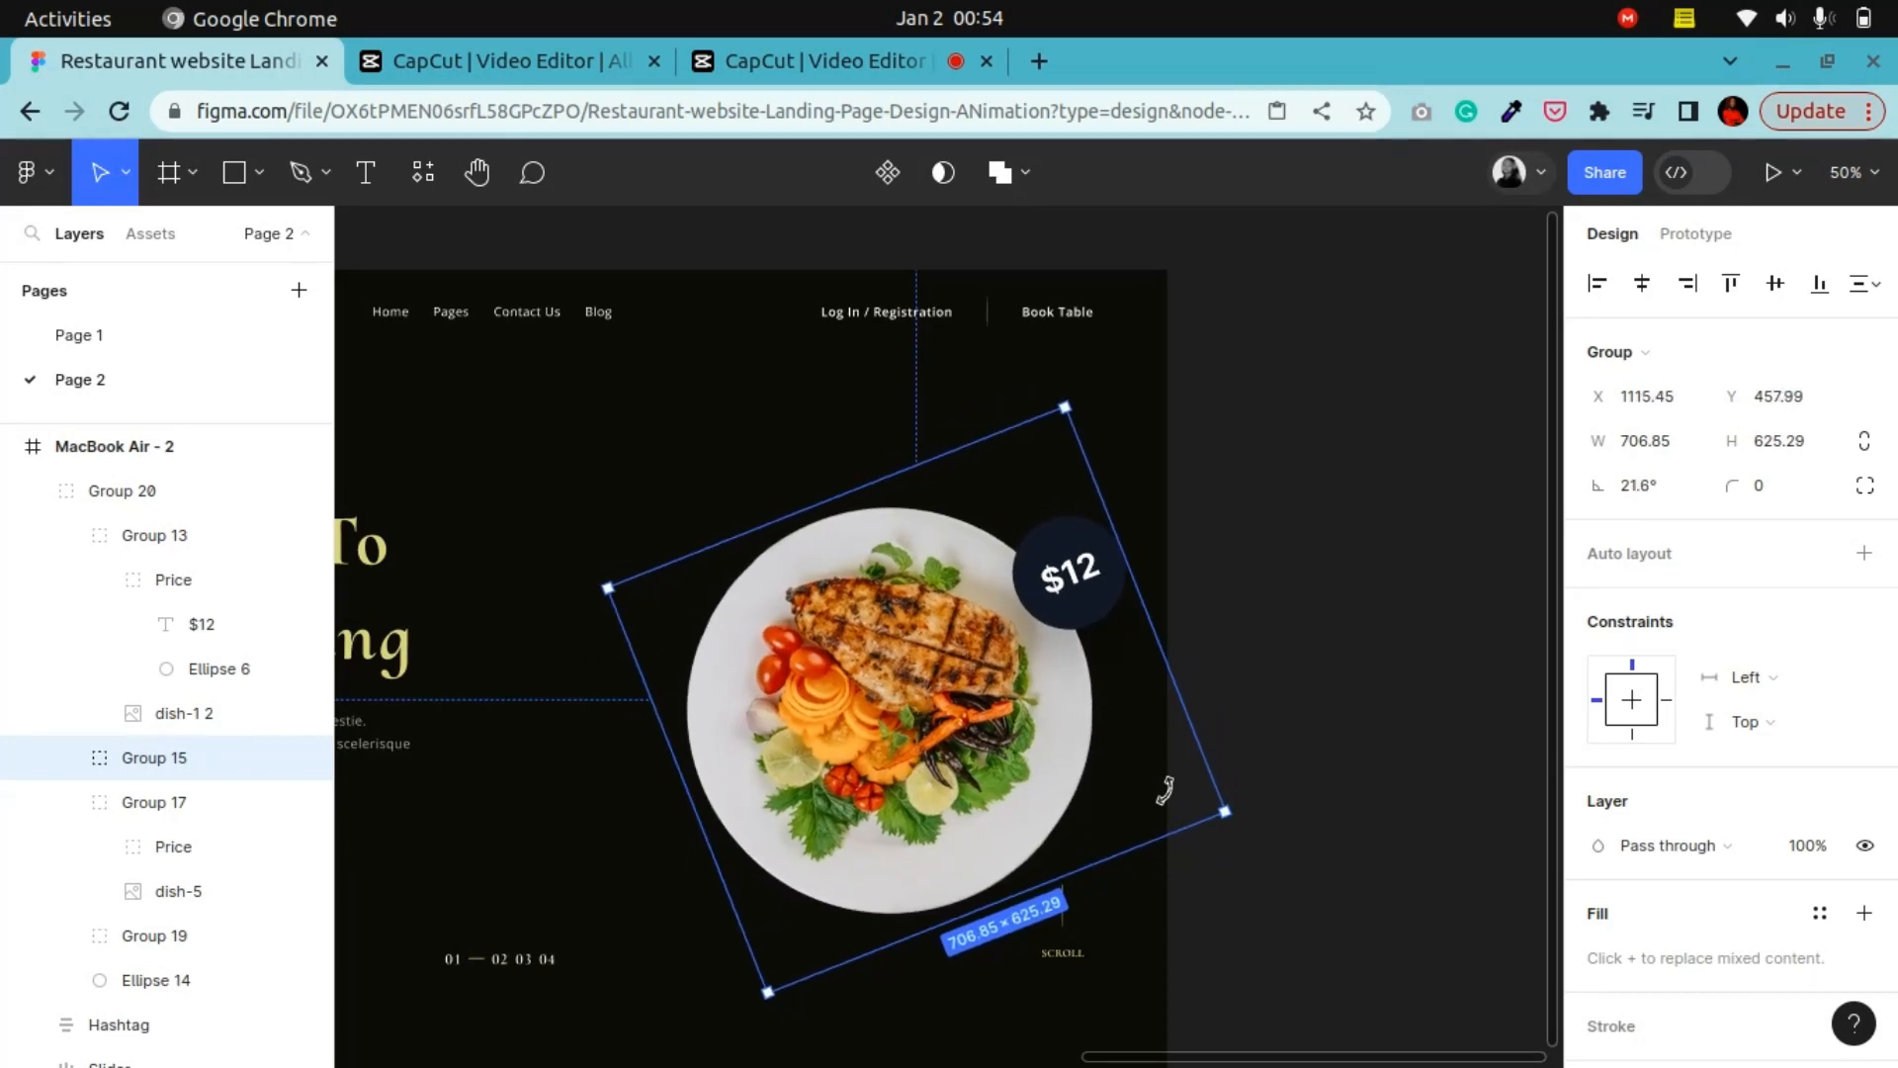
click(477, 173)
drag(548, 494, 1476, 465)
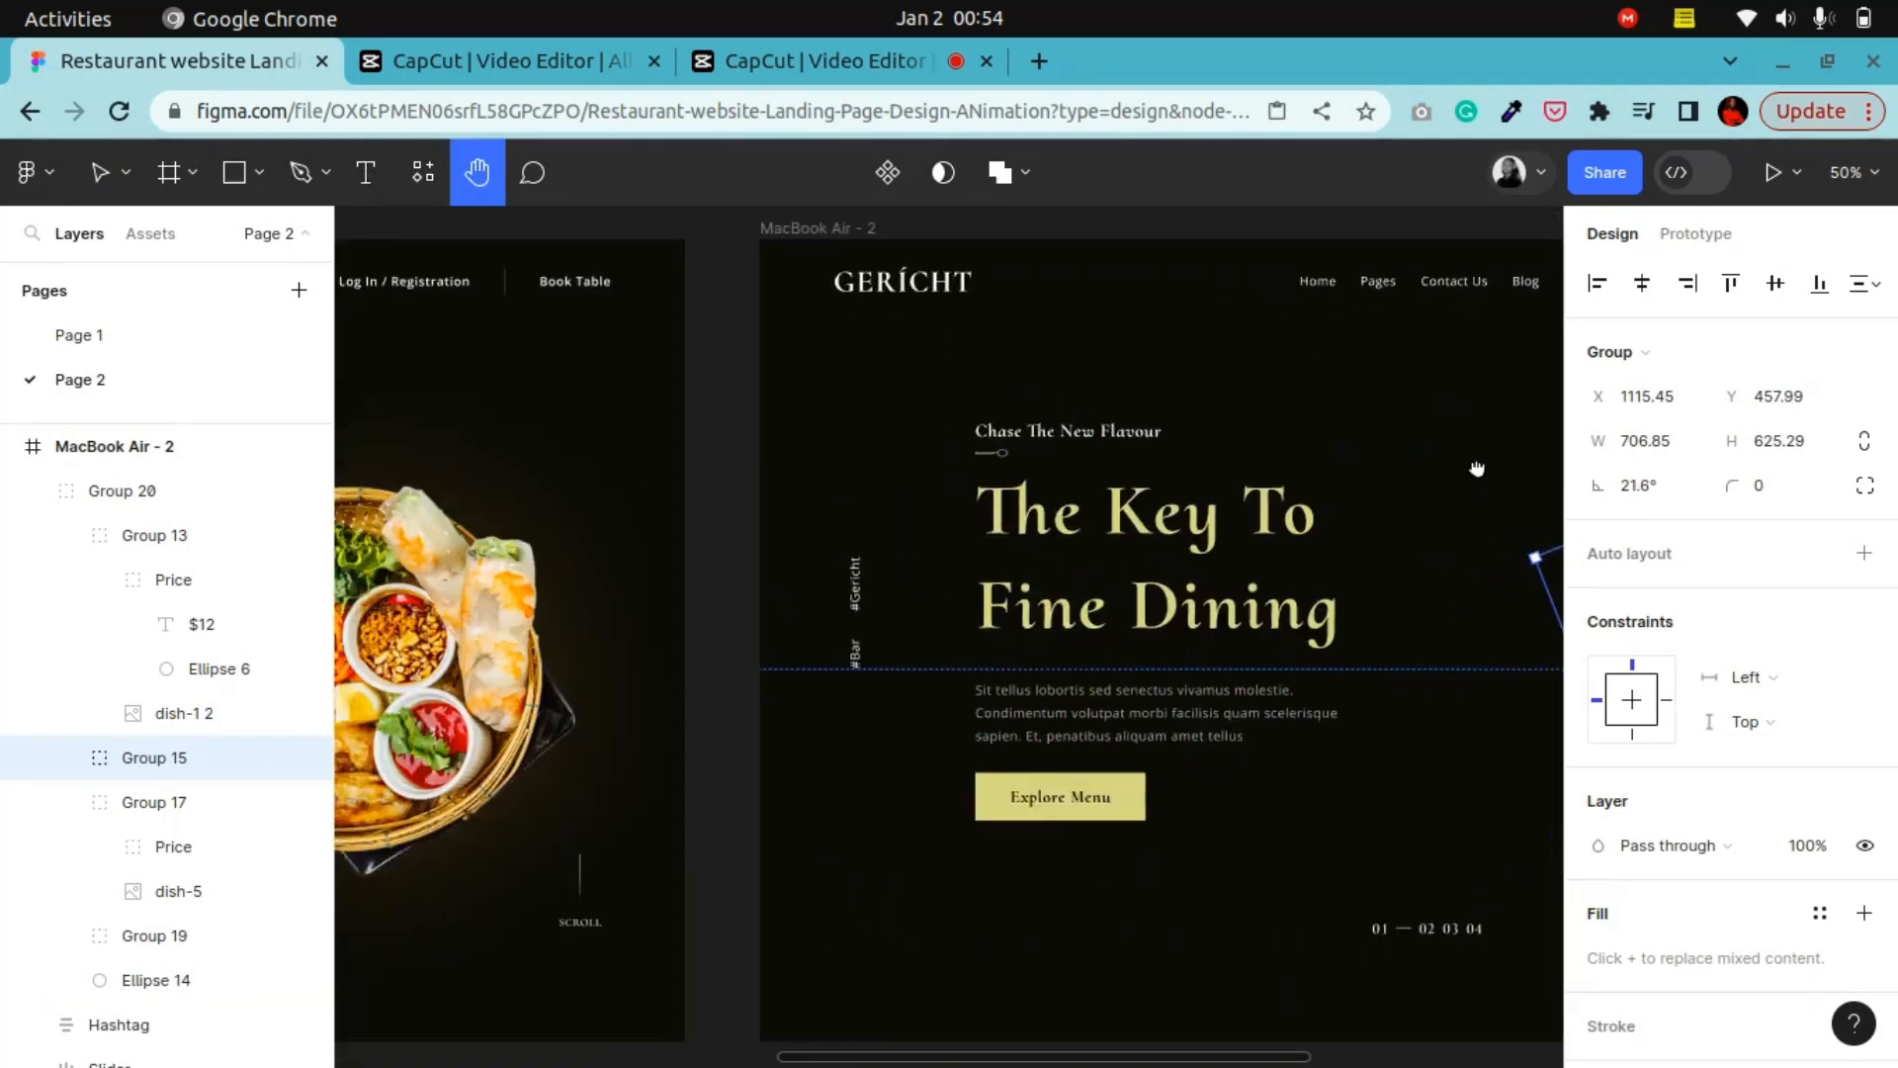
mouse_move(817, 538)
mouse_down()
mouse_move(1245, 491)
mouse_move(551, 577)
mouse_up()
drag(971, 605, 276, 632)
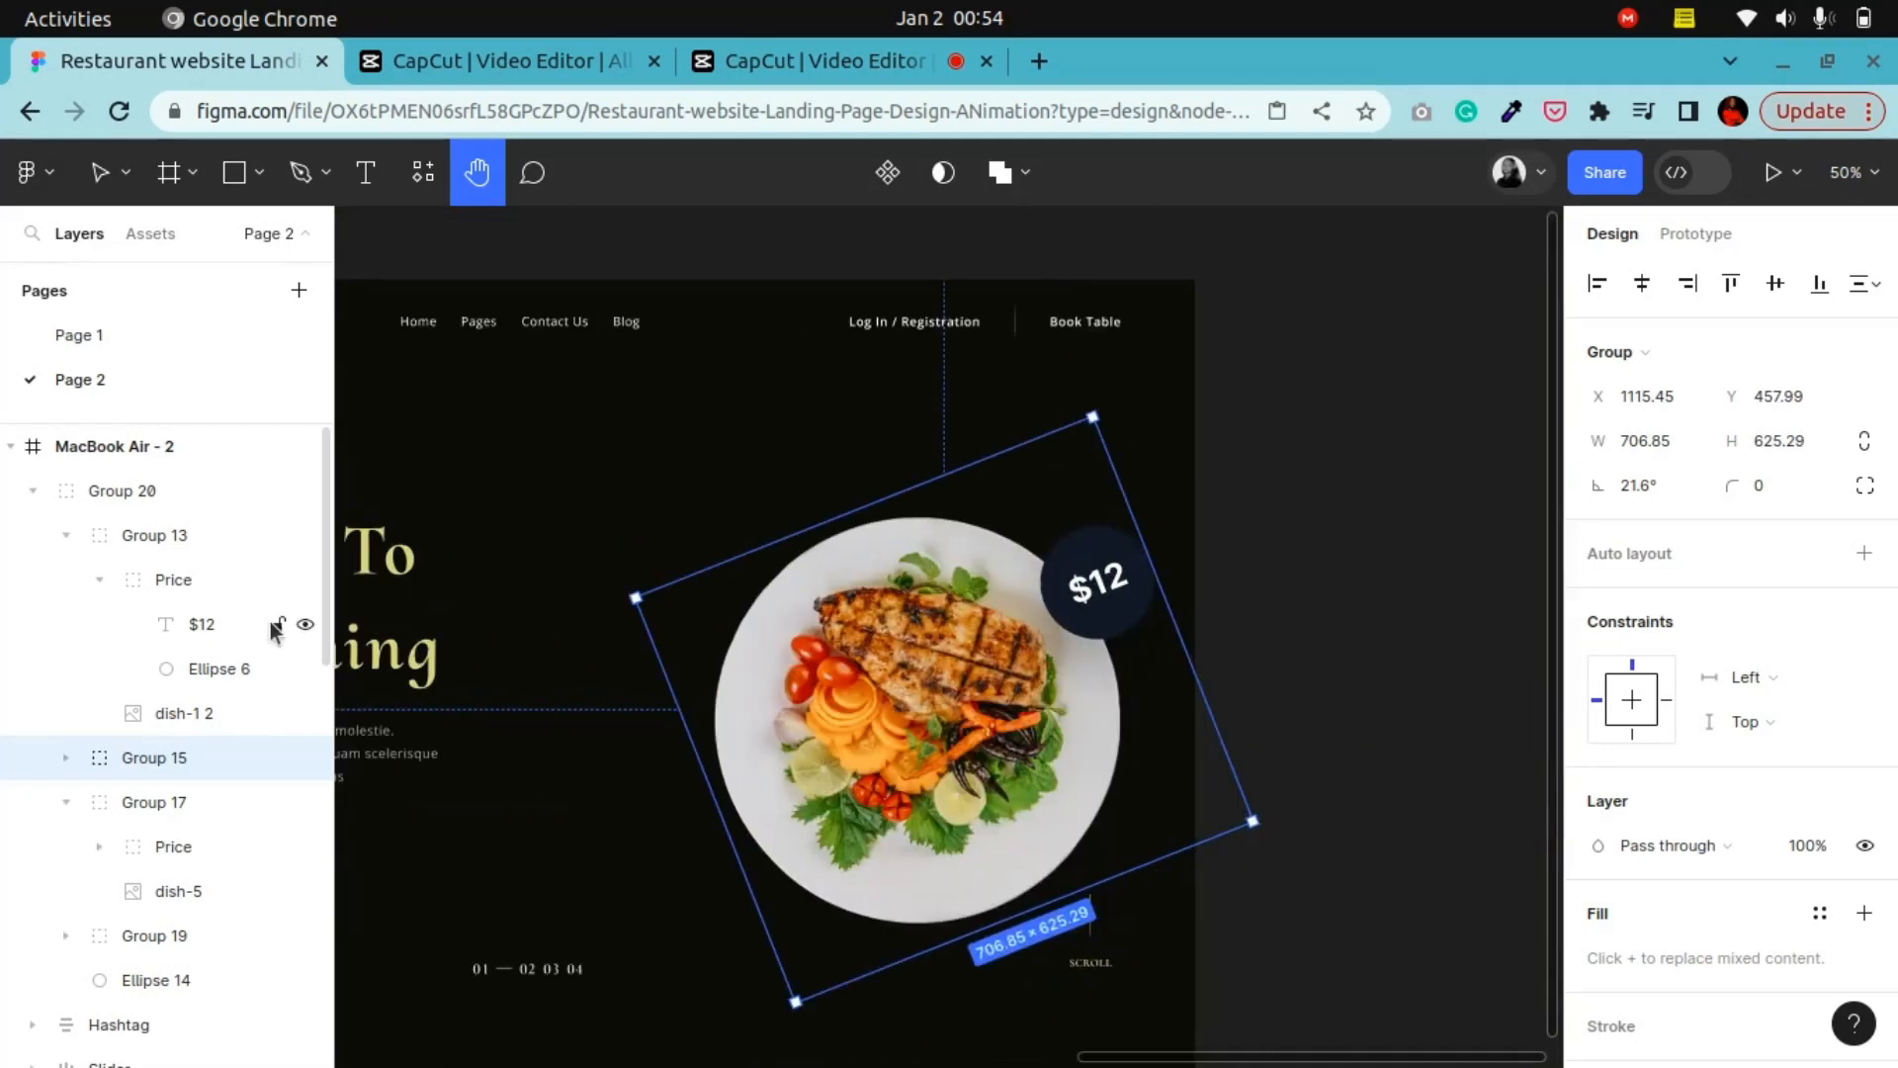
Copy the dark fill colour's hex code from the price badge on the basket dish in the MacBook Air - 1 frame
drag(859, 621, 857, 740)
scroll(873, 730, down, 3)
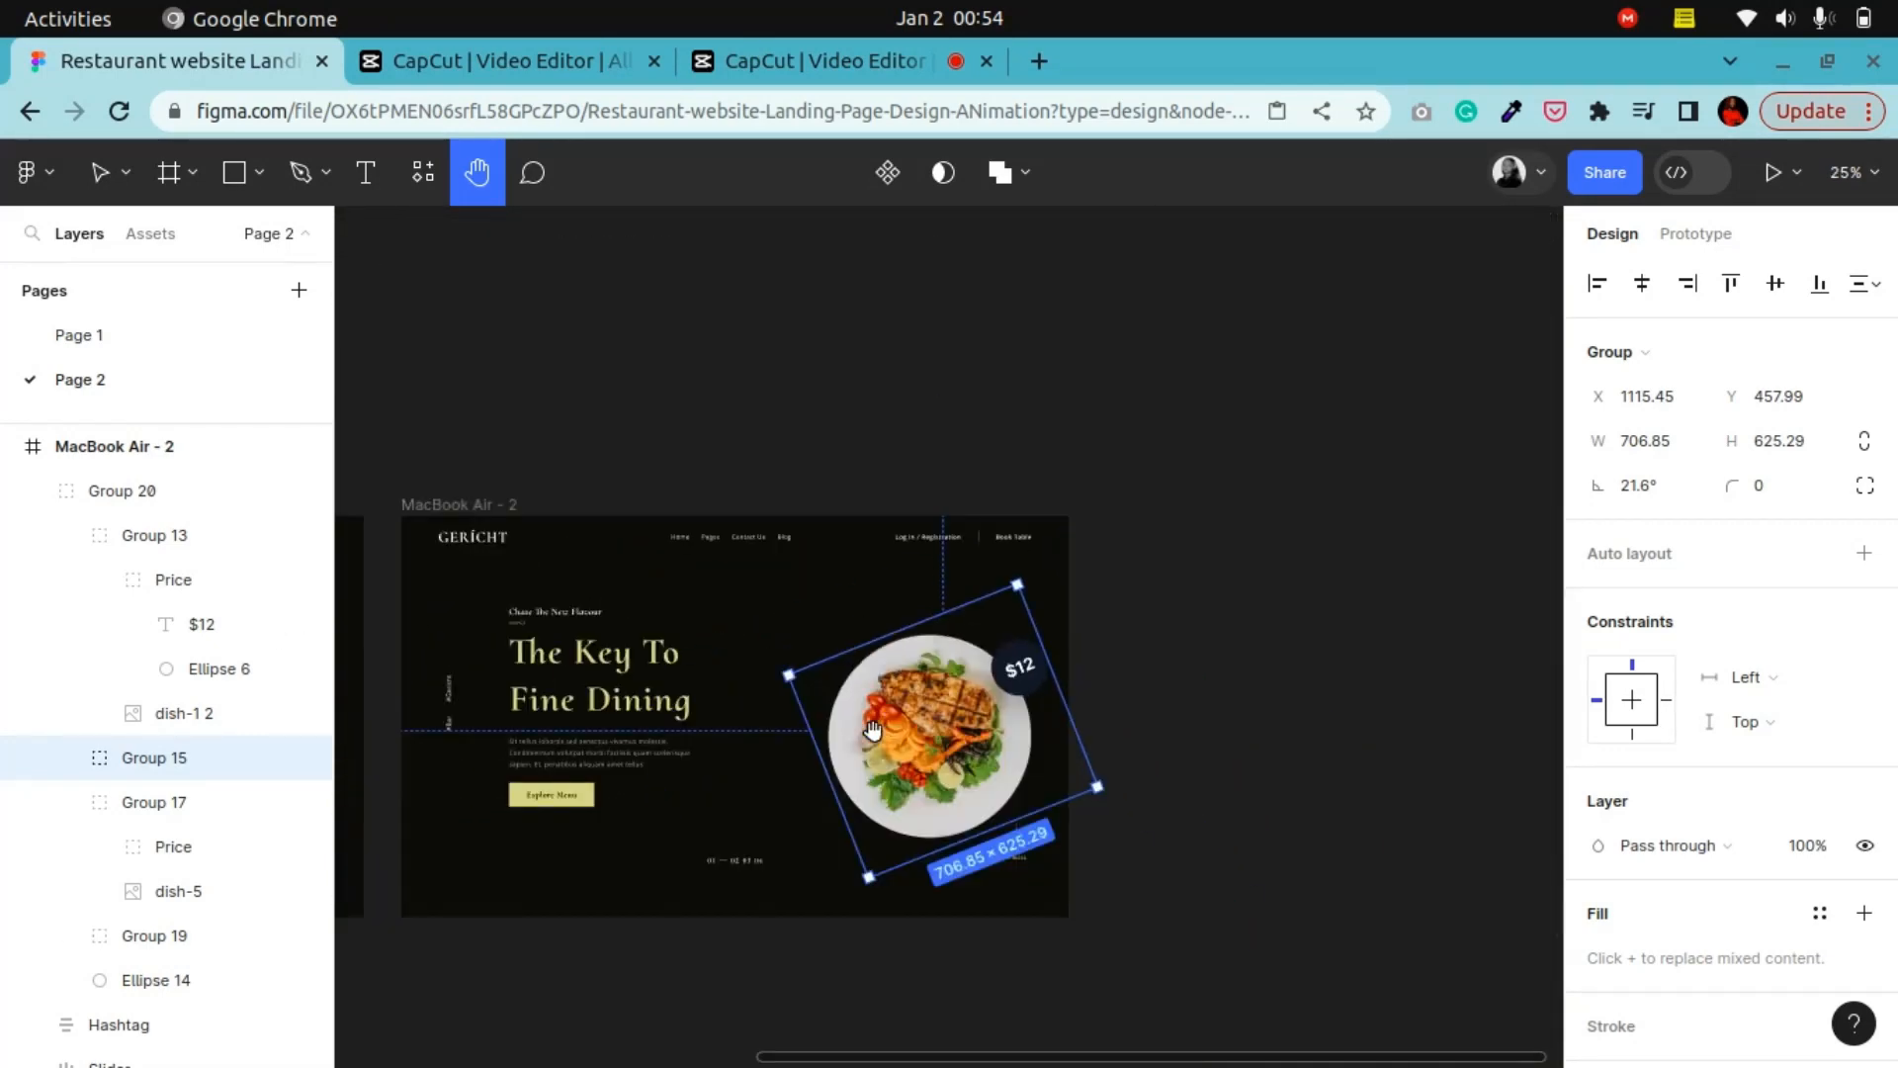
drag(748, 806, 1238, 818)
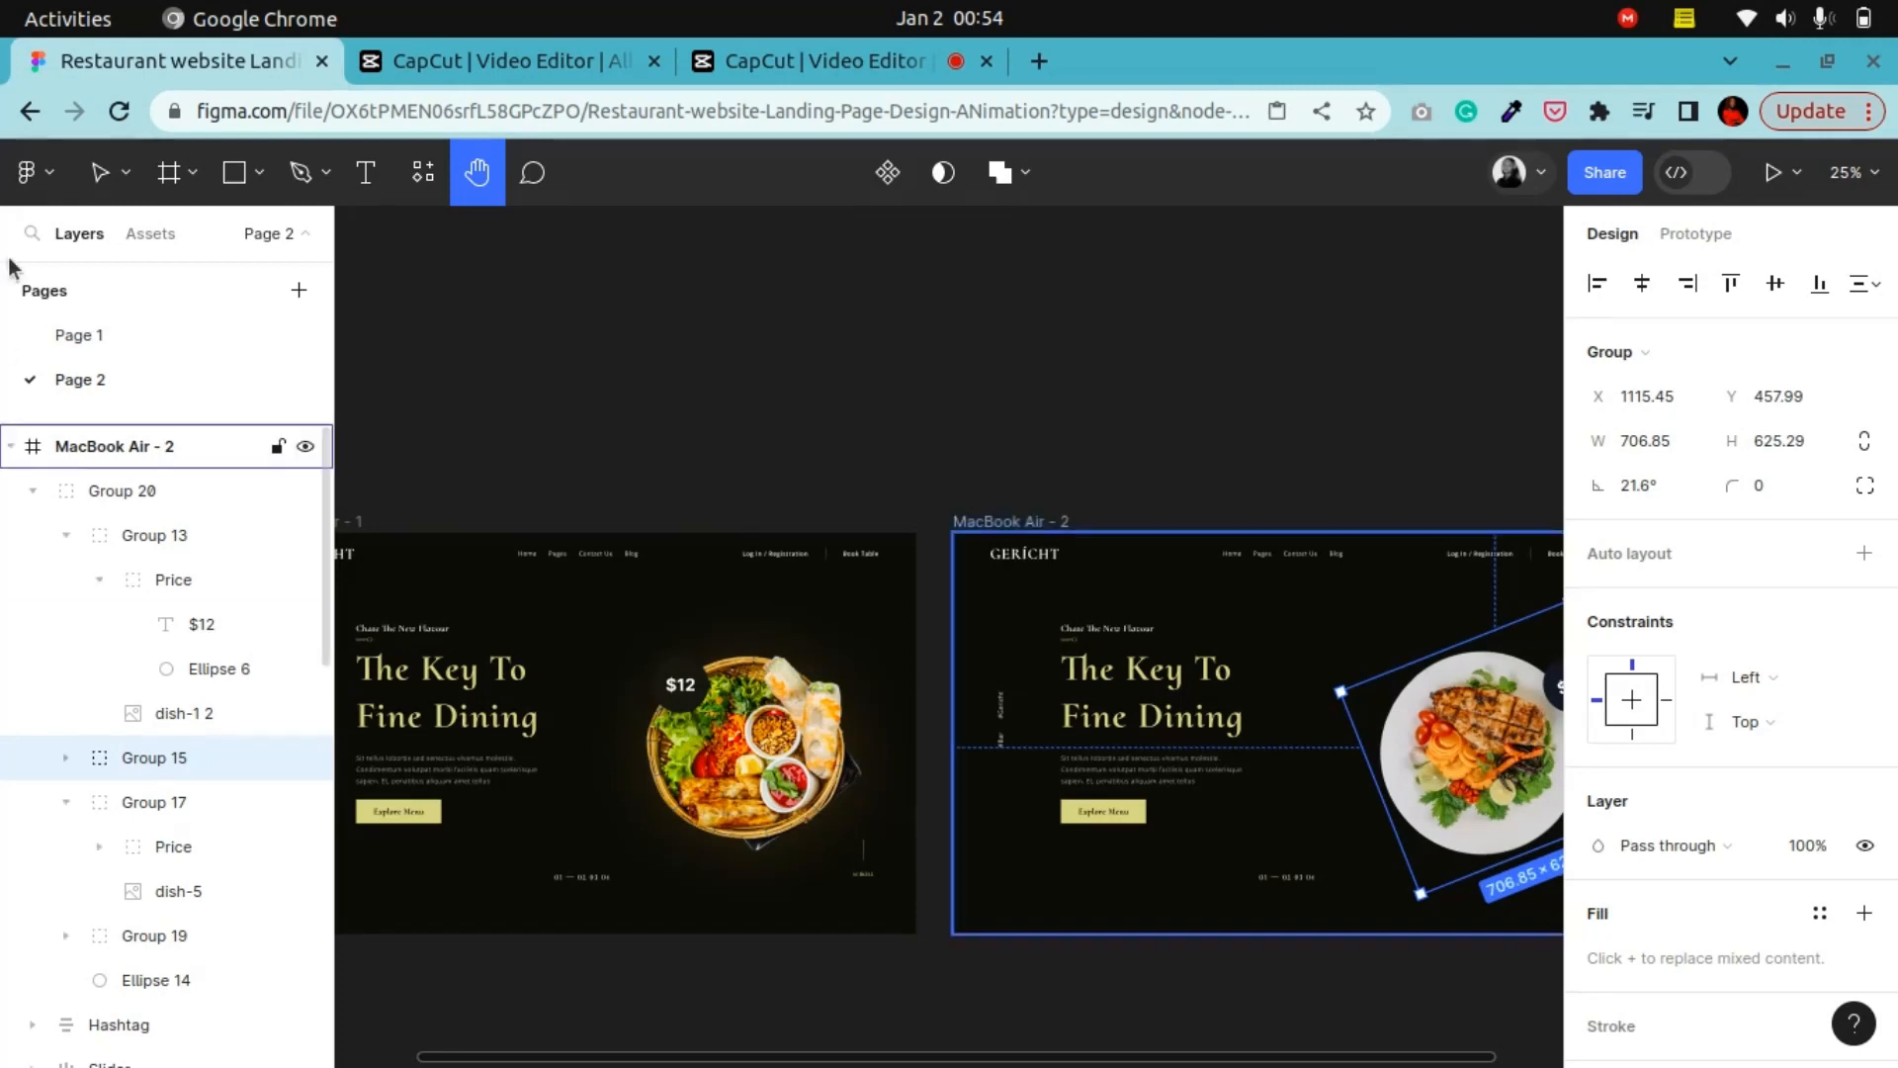
click(99, 172)
click(699, 697)
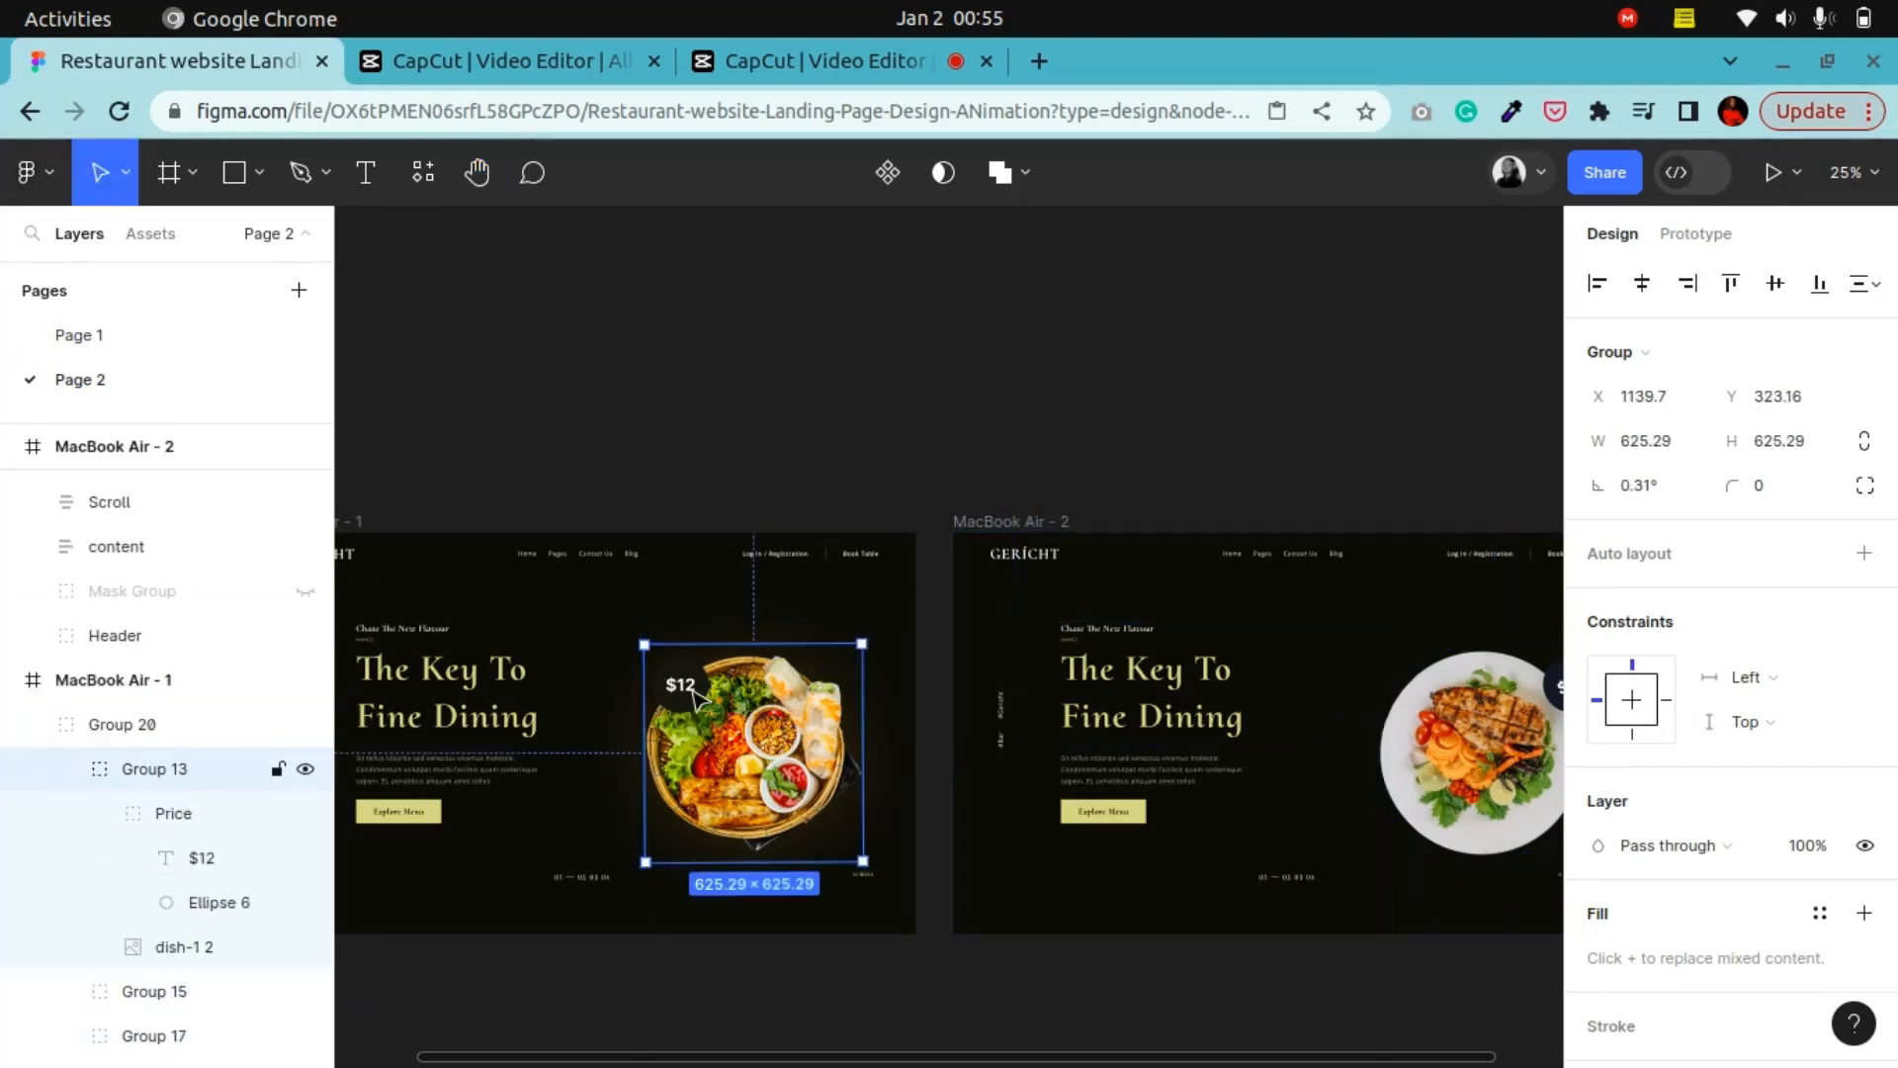
double_click(680, 684)
scroll(1720, 692, down, 4)
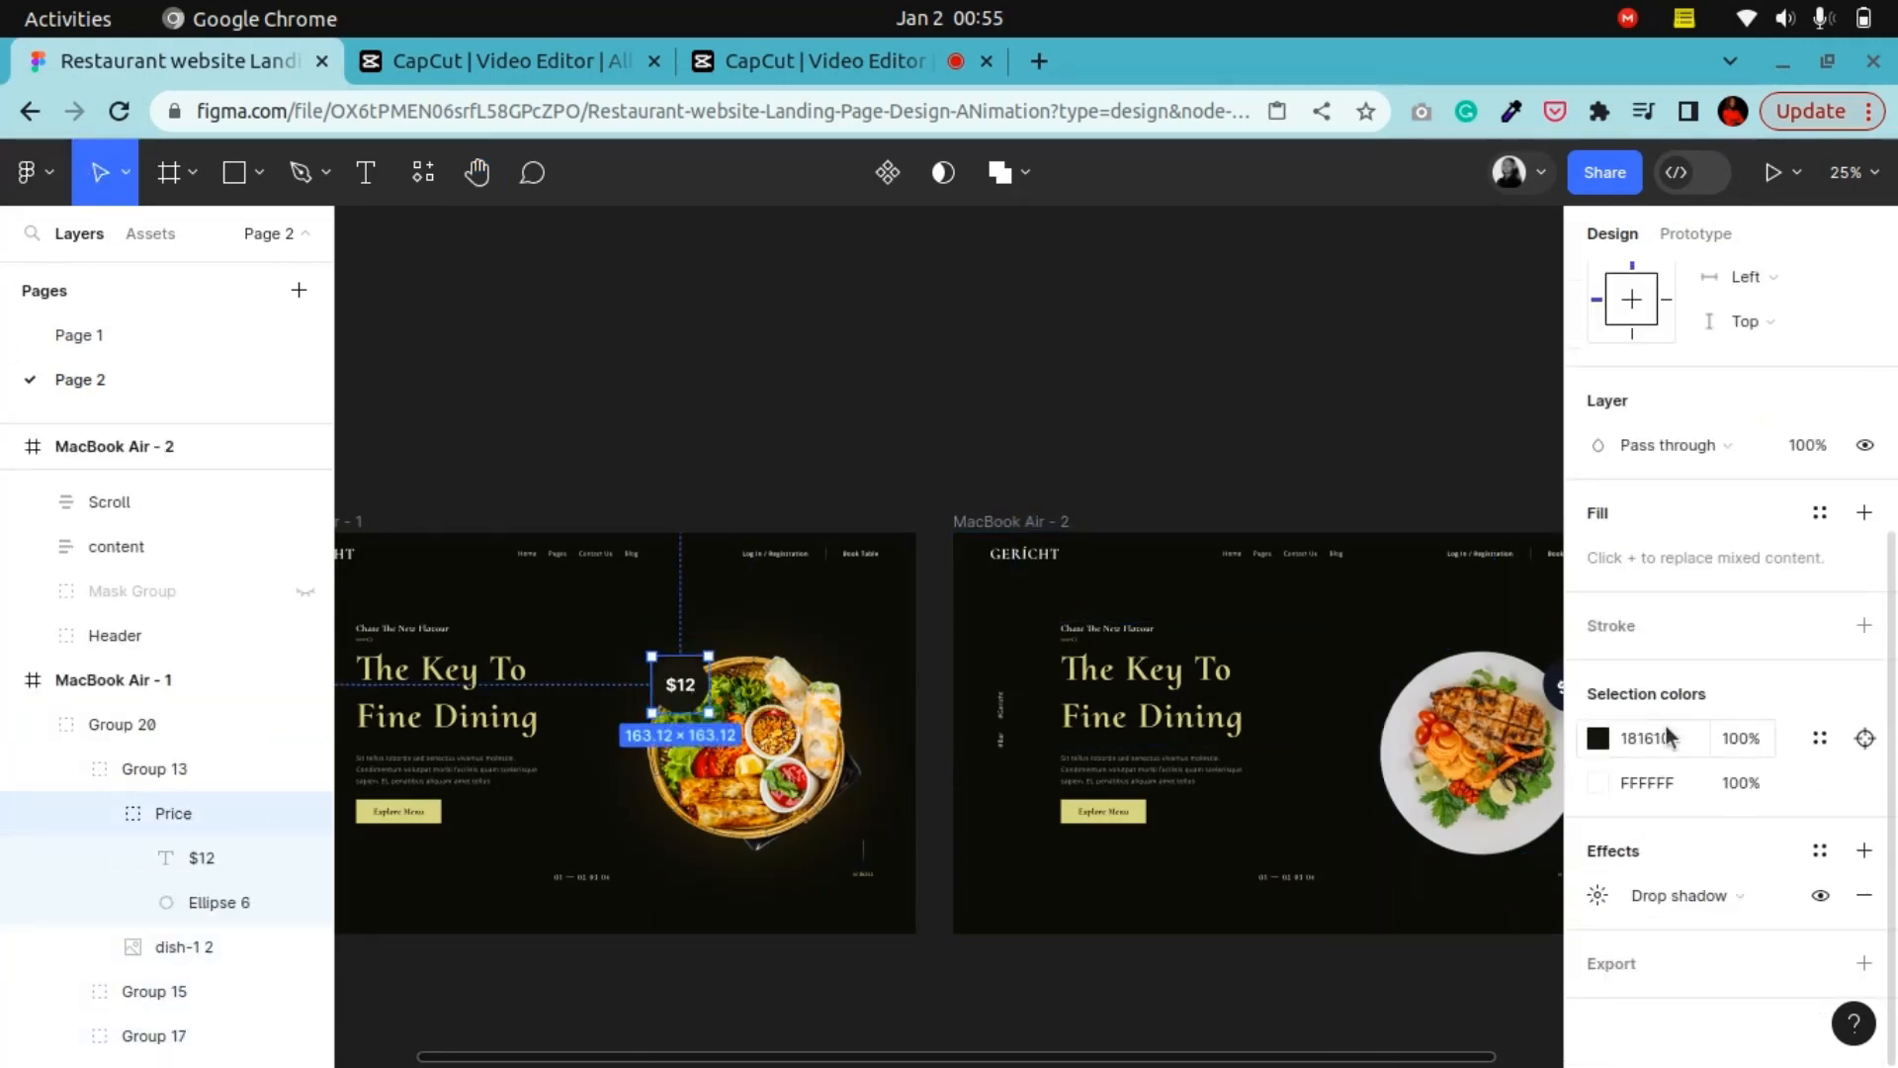
click(1660, 738)
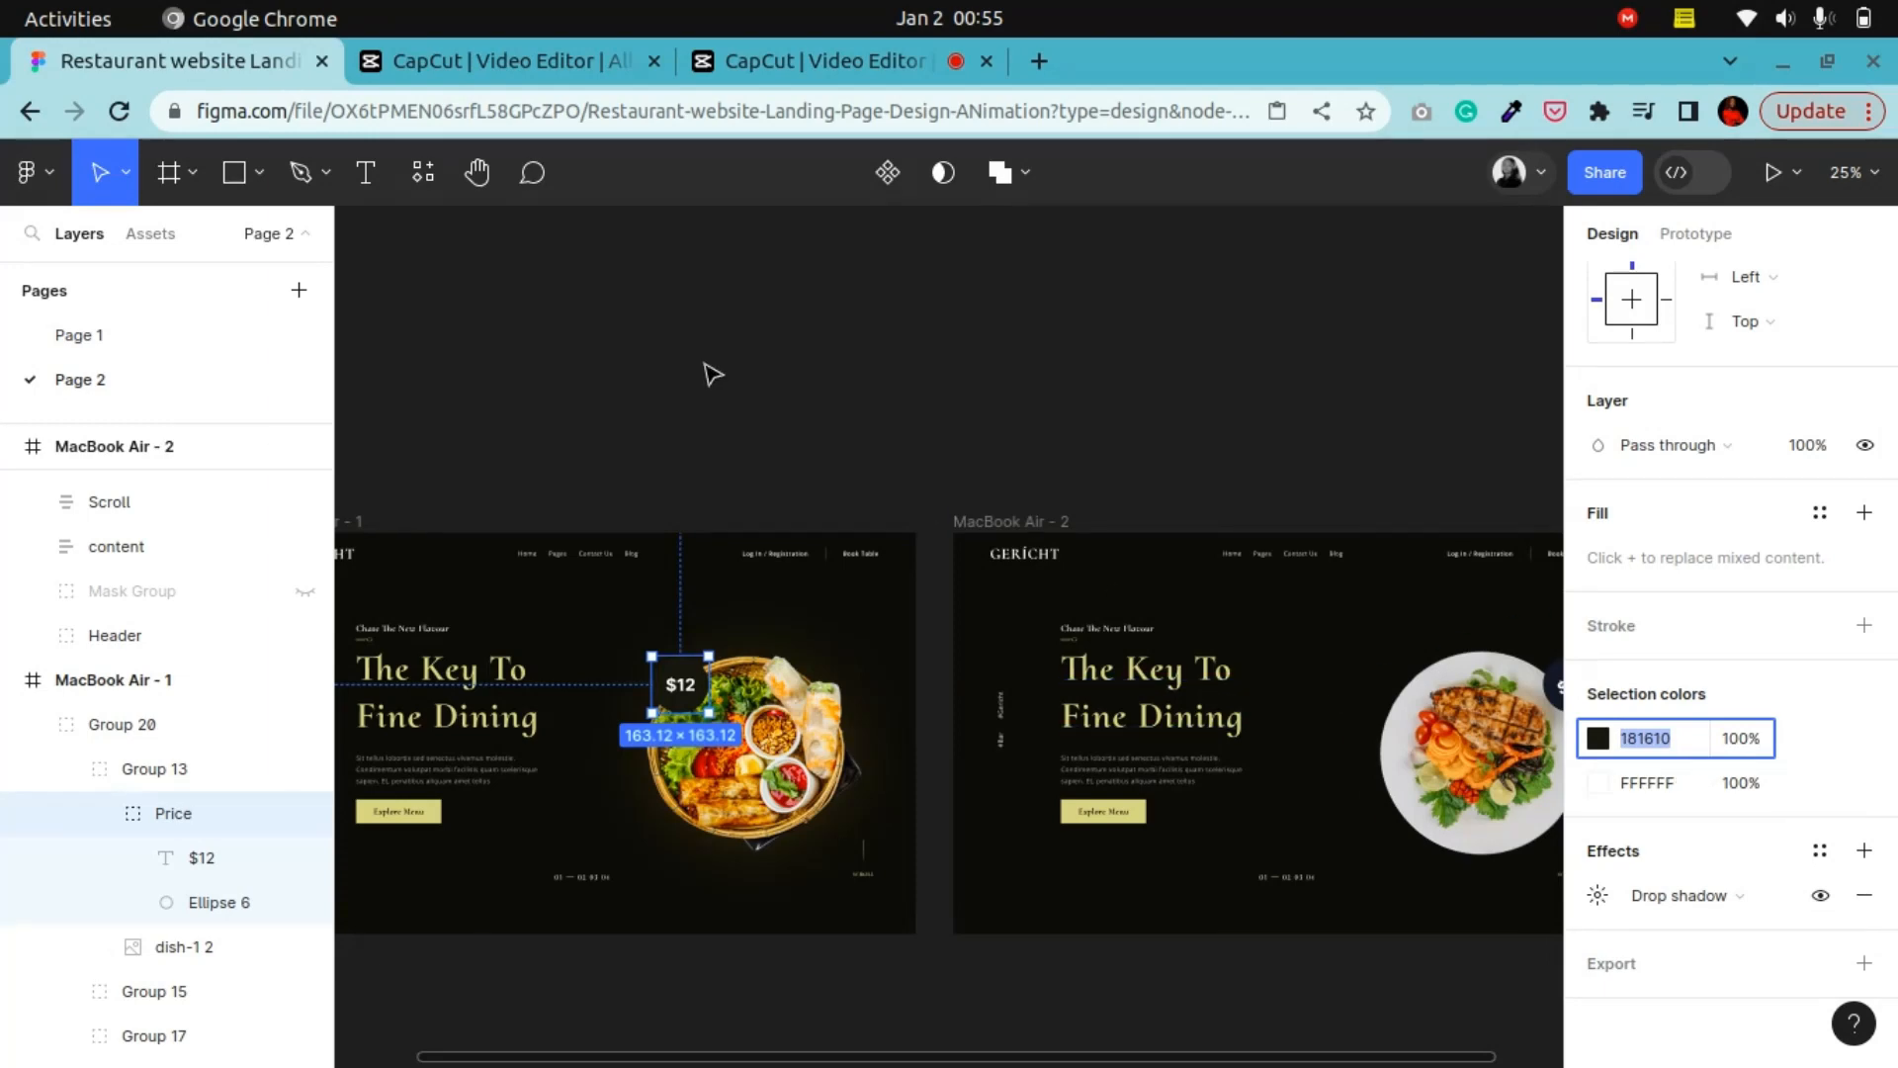
click(712, 373)
Set the dark colour of the grilled-chicken dish's price badge in the MacBook Air - 2 frame to 181610
click(462, 175)
drag(1123, 639, 631, 689)
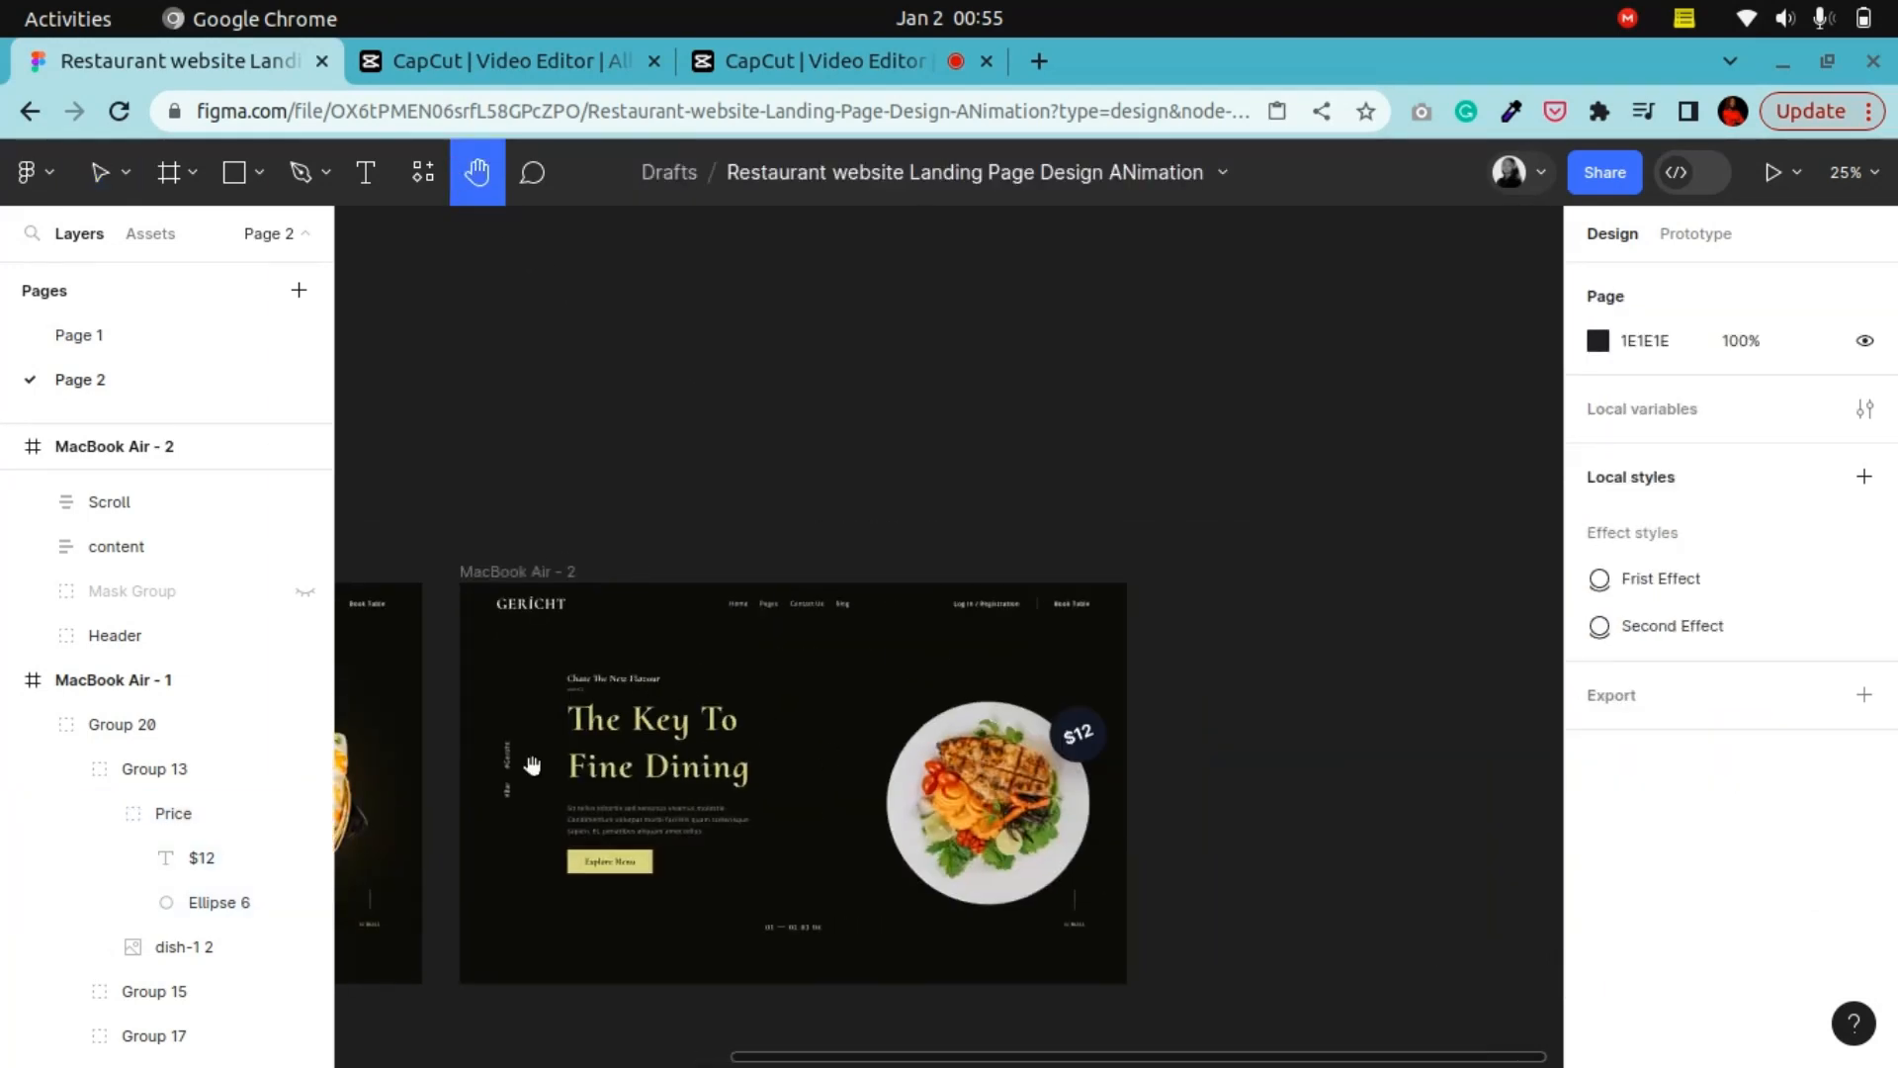
drag(531, 766, 695, 748)
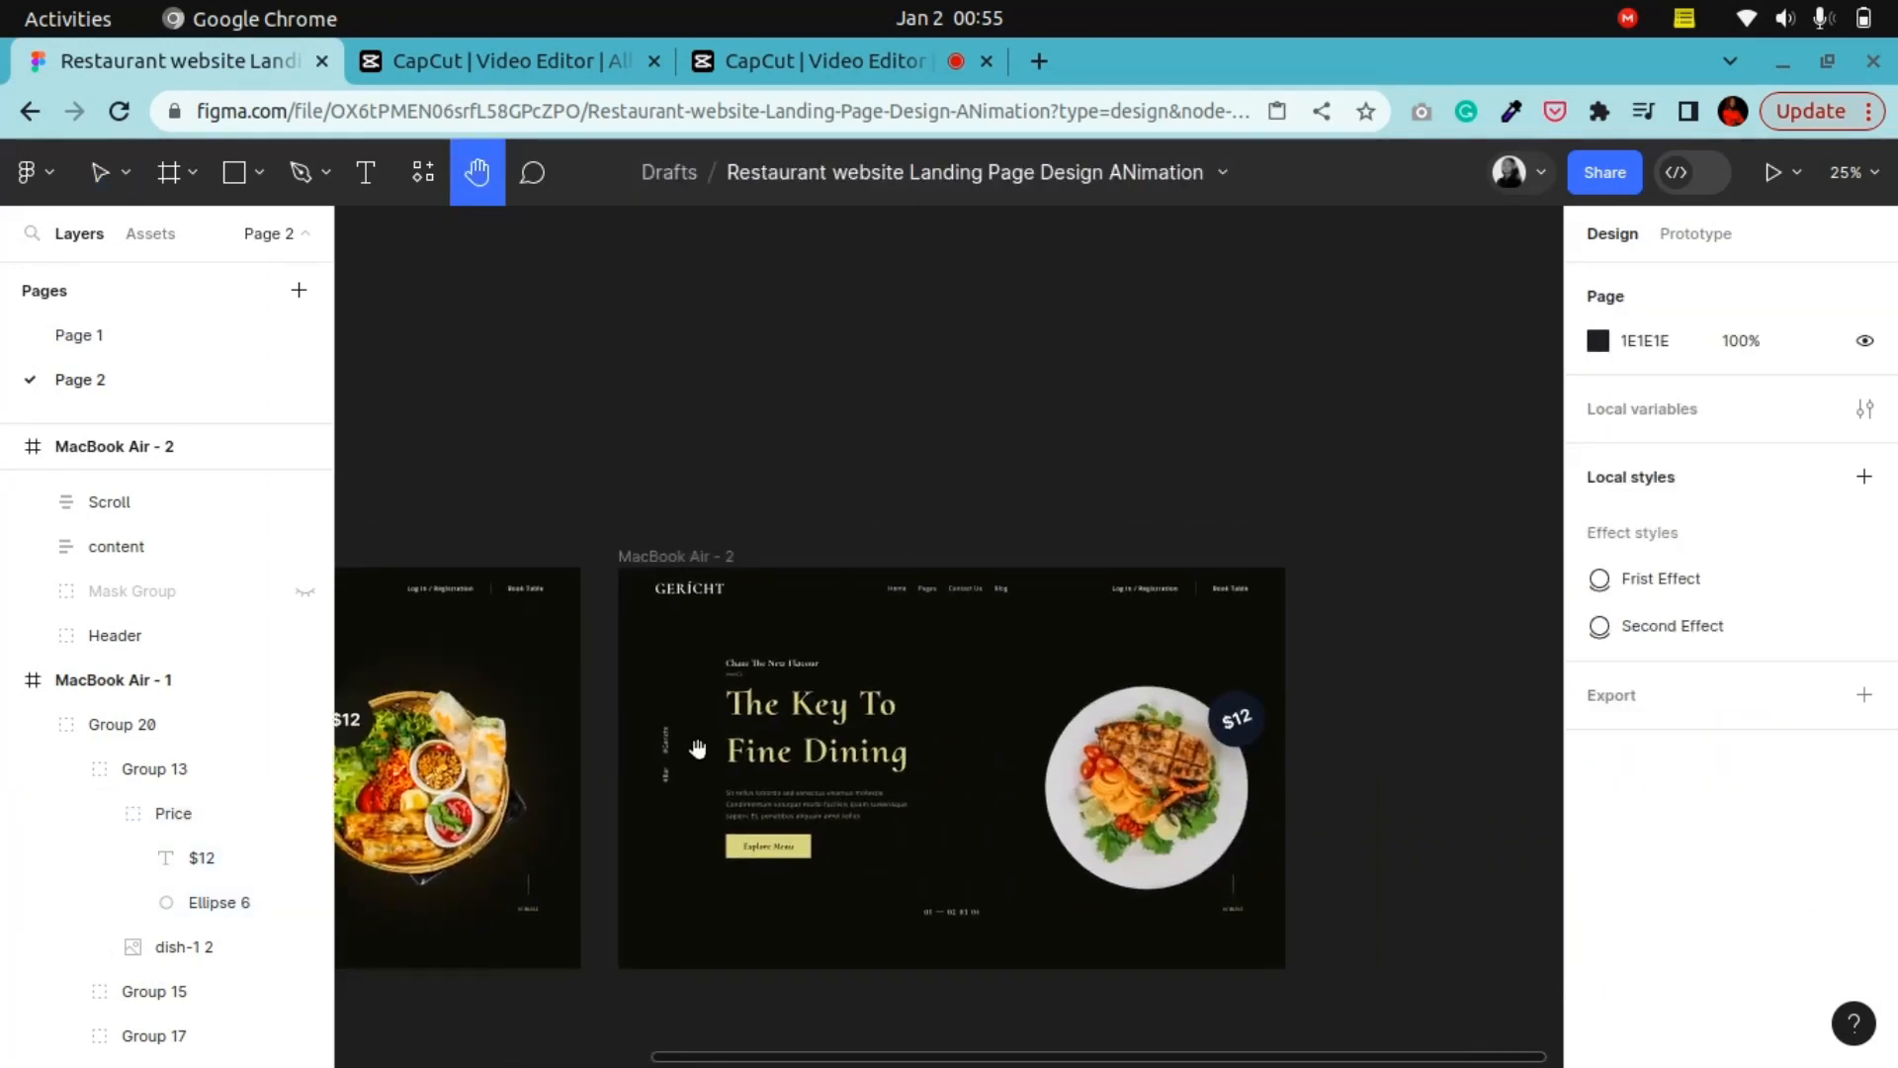
key(ctrl+plus)
drag(1265, 860, 826, 708)
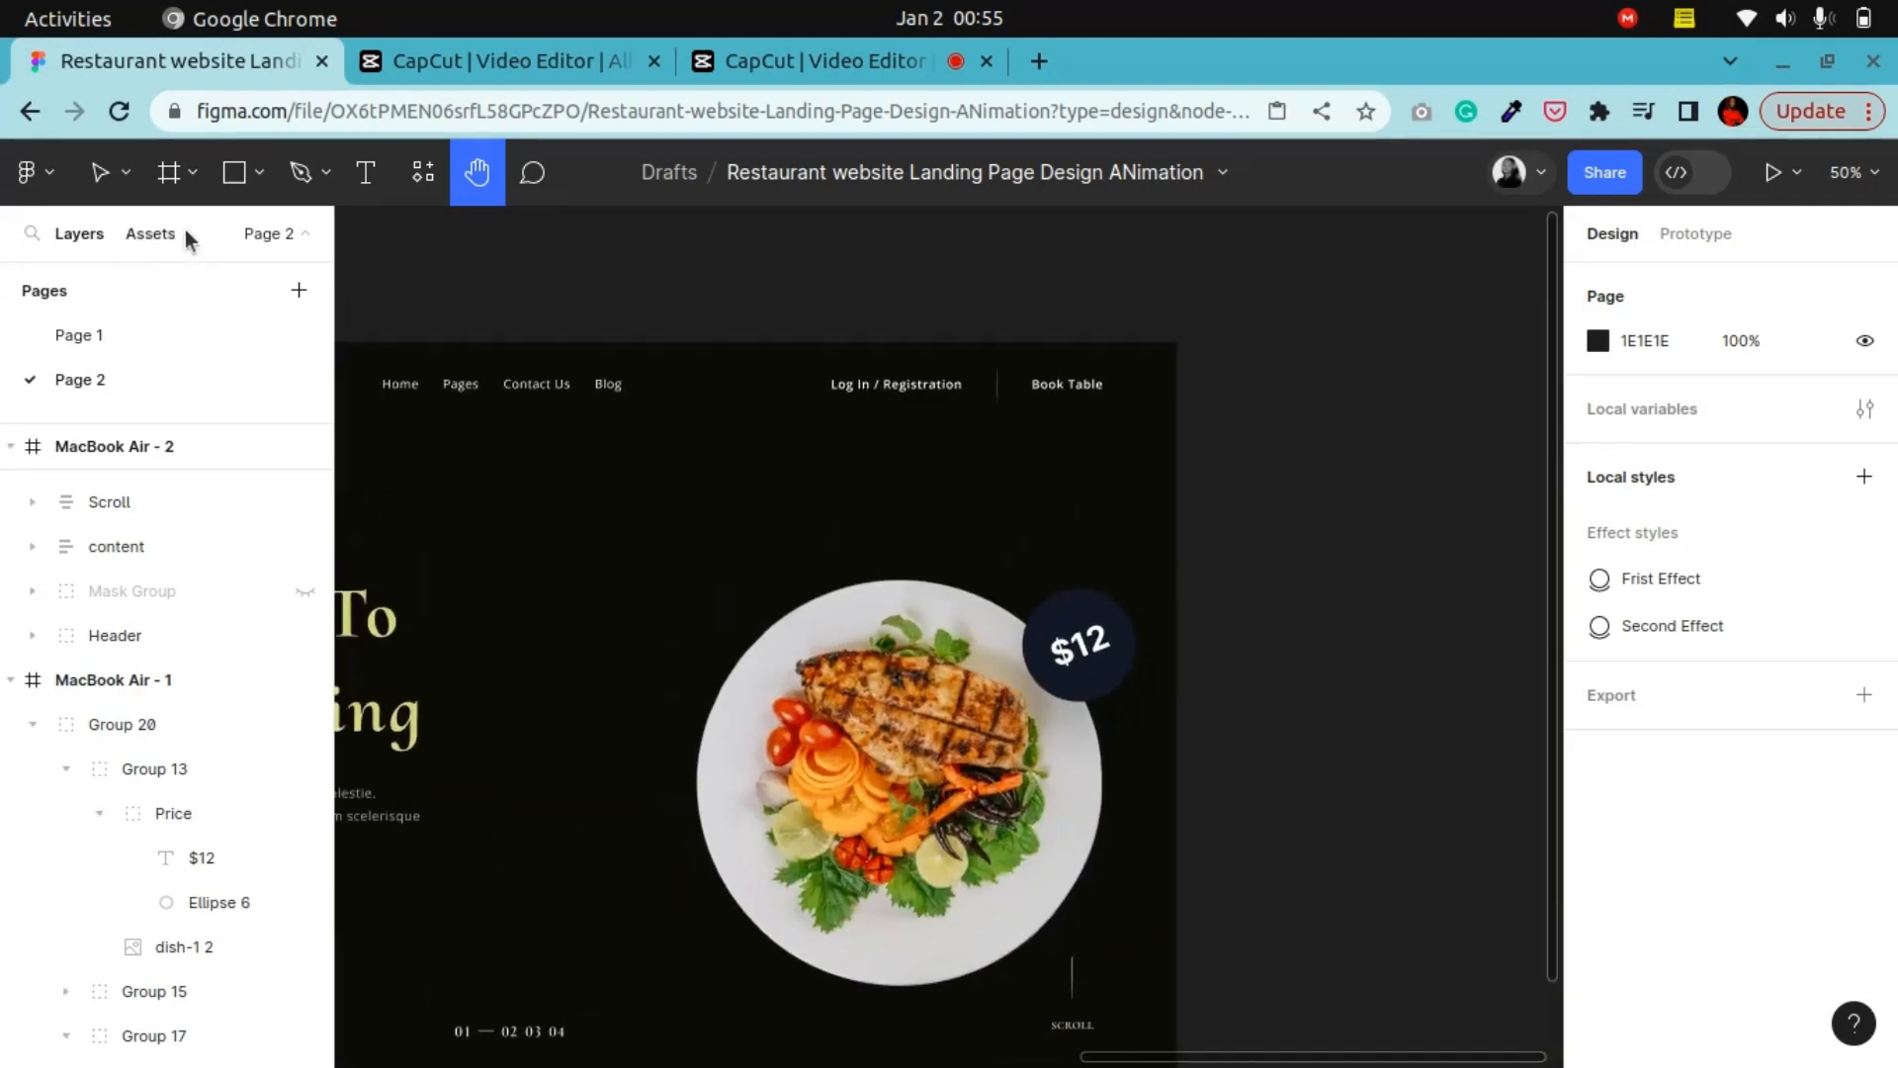
click(99, 173)
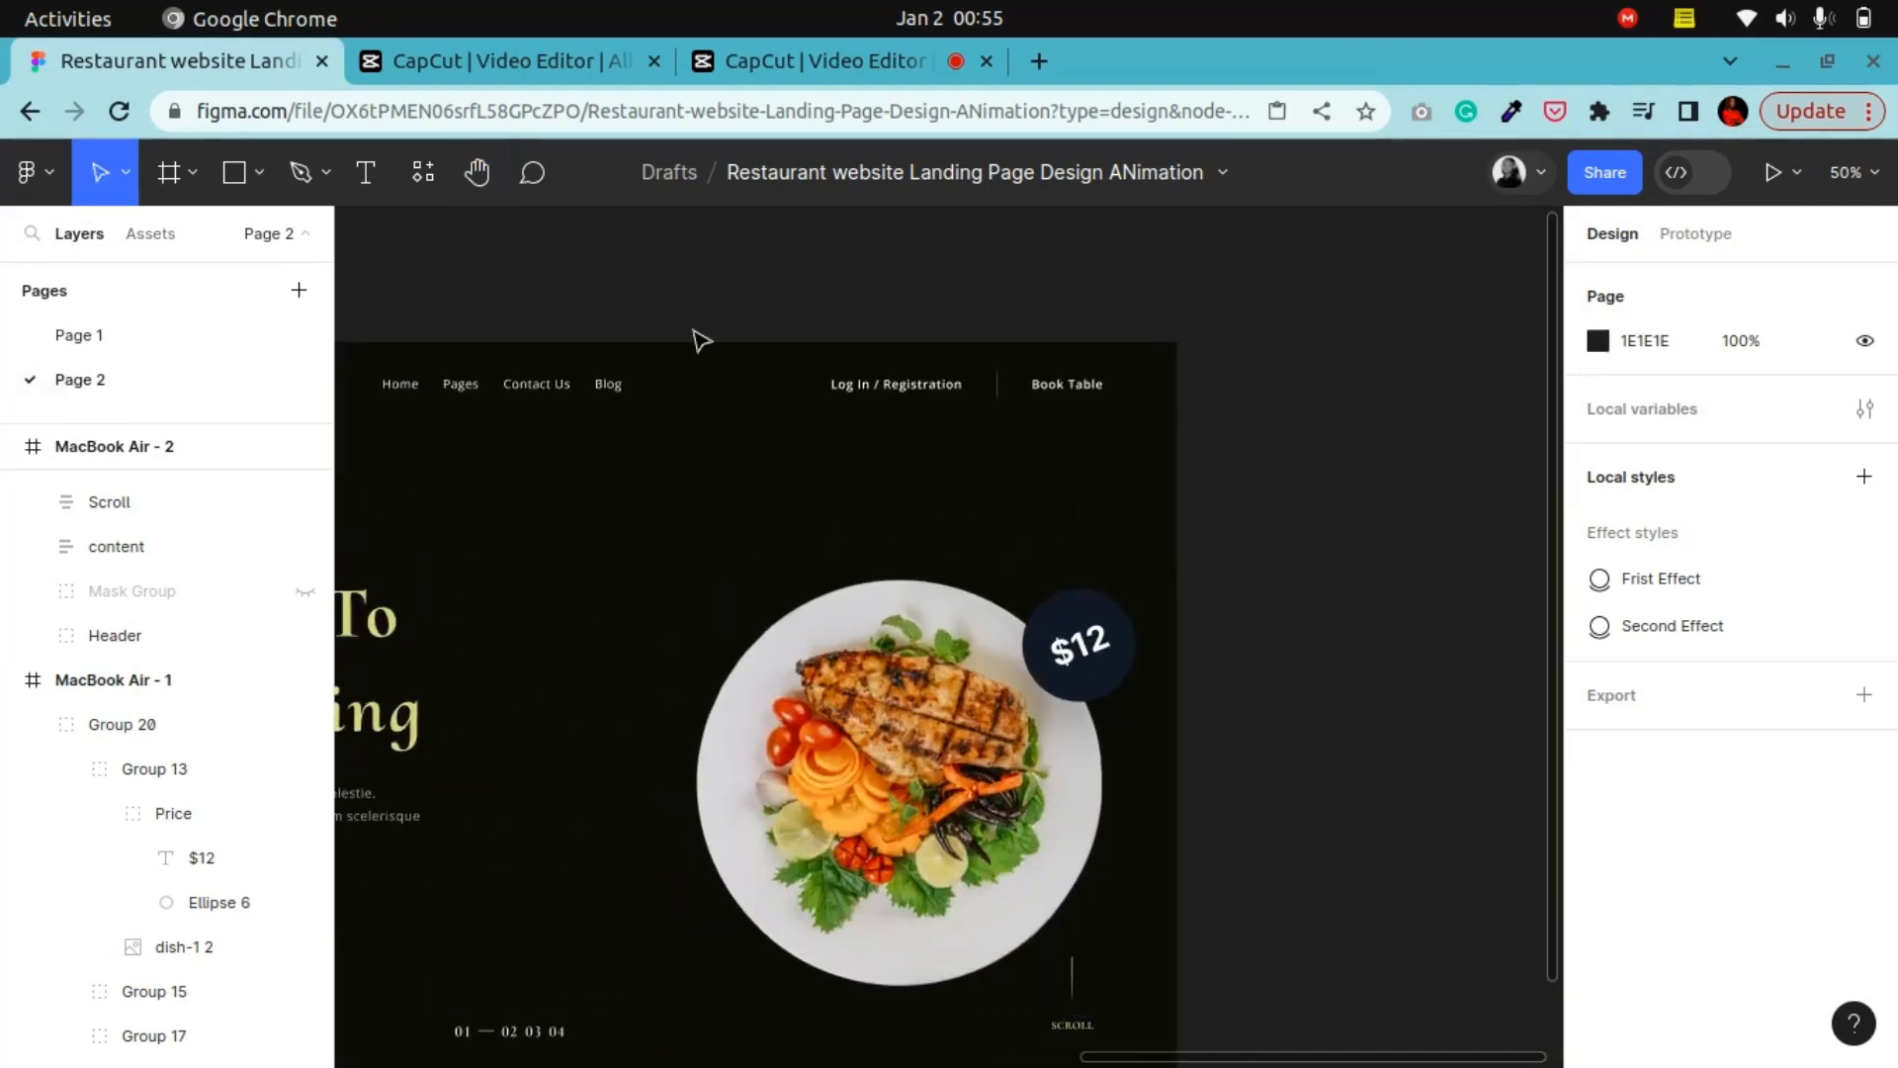
click(1127, 650)
double_click(1109, 651)
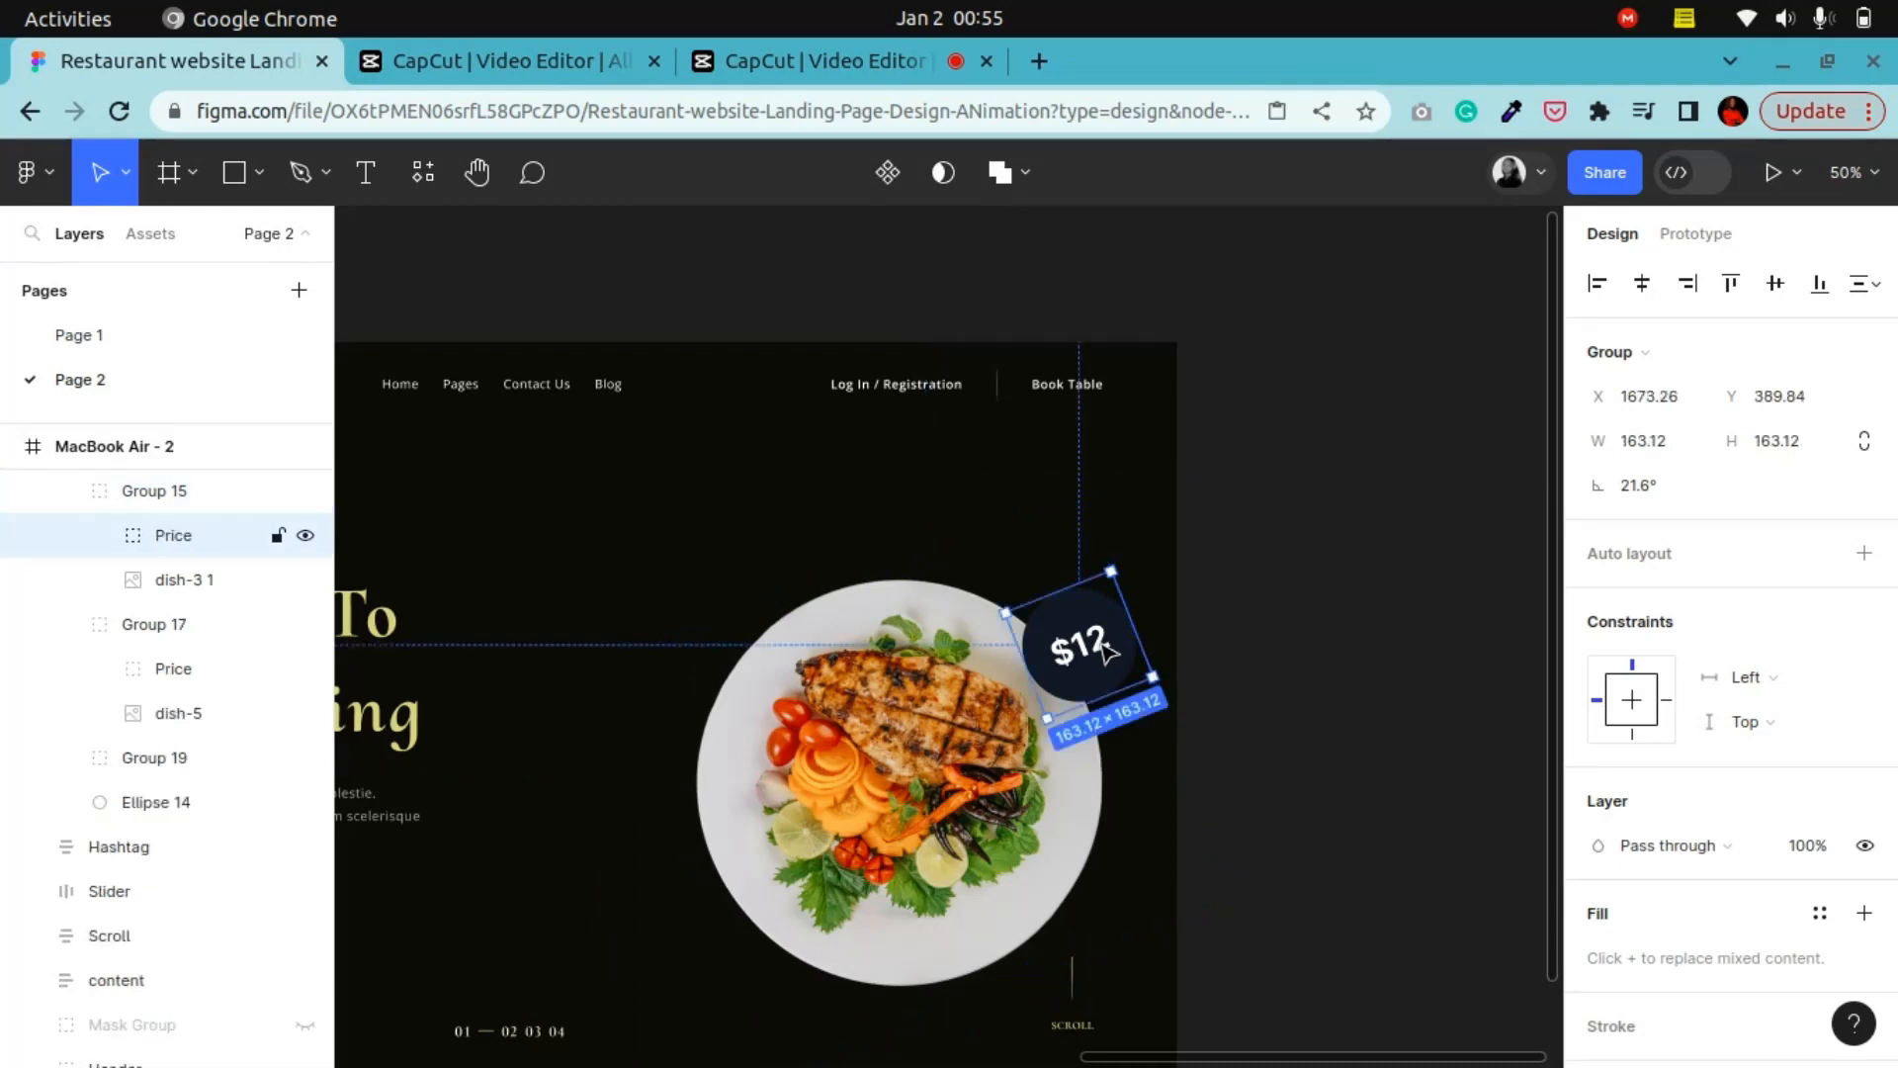
scroll(1884, 815, down, 2)
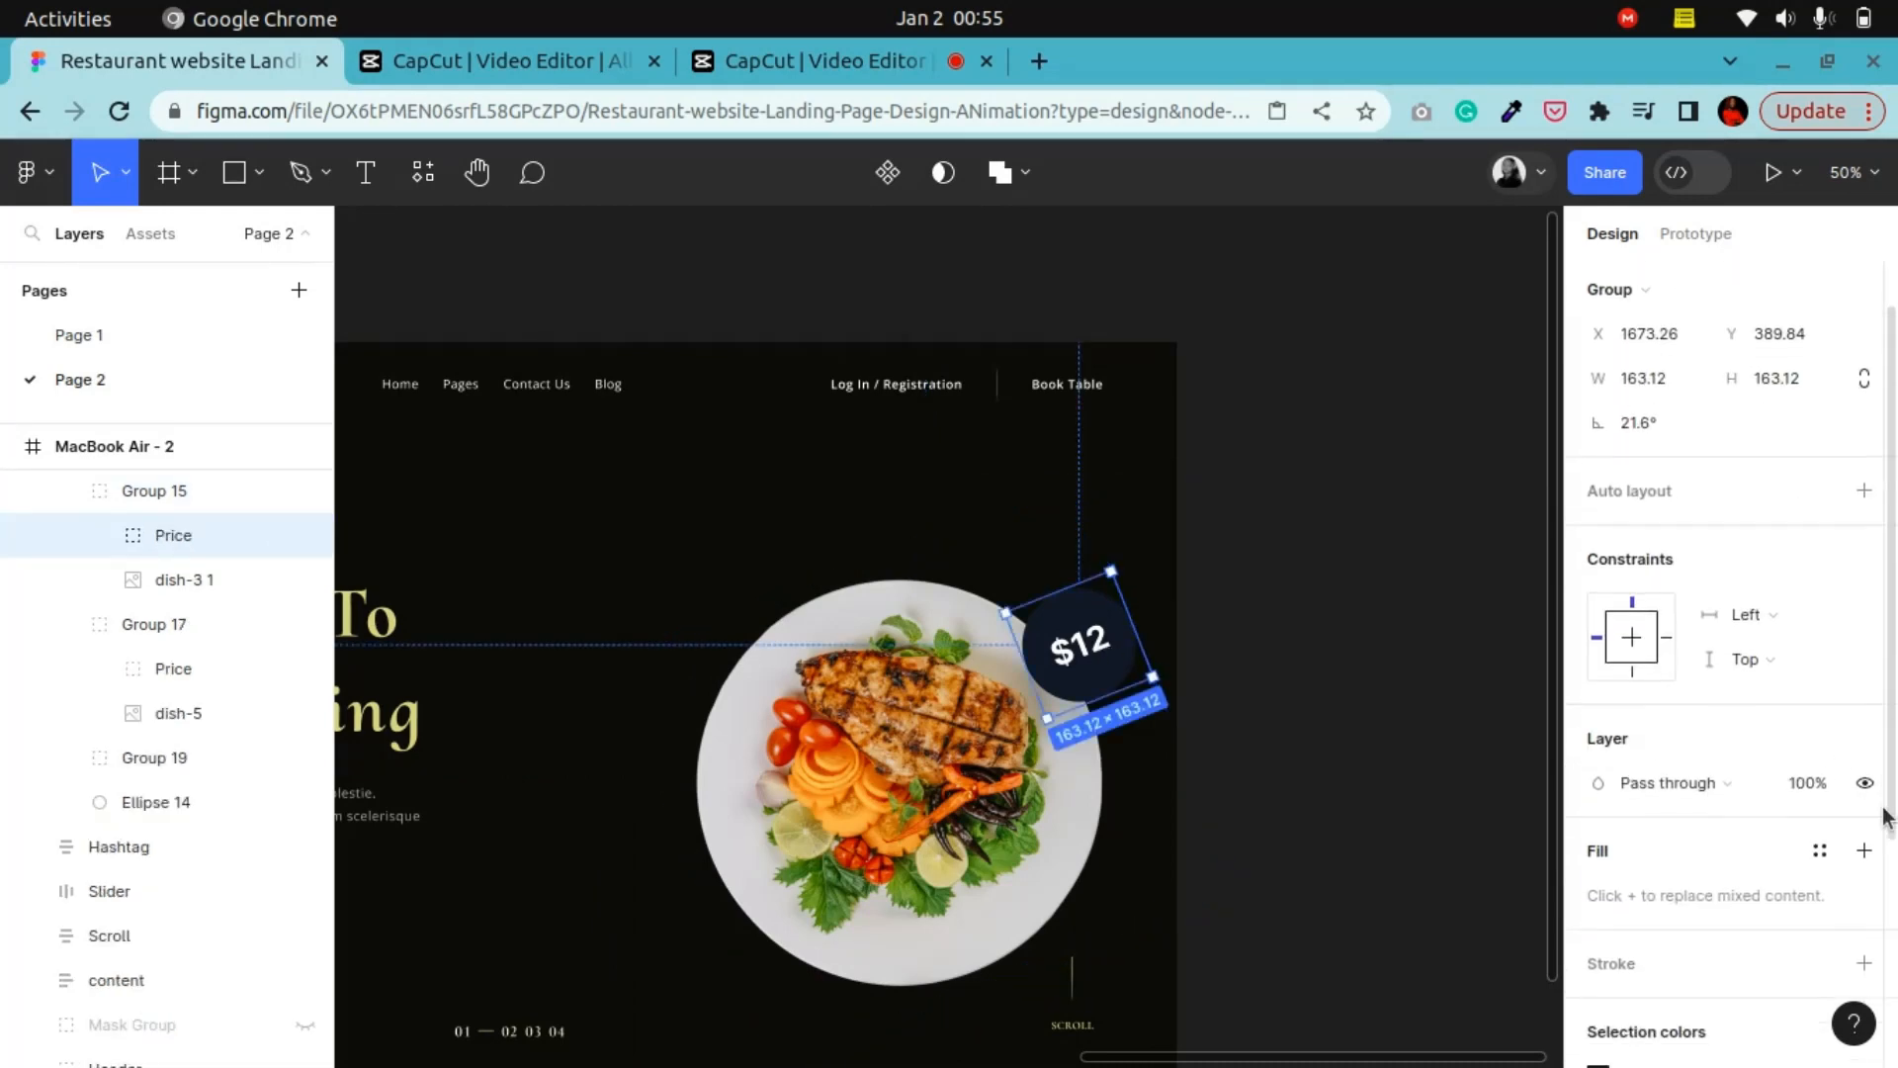
drag(1892, 653, 1896, 871)
click(1668, 752)
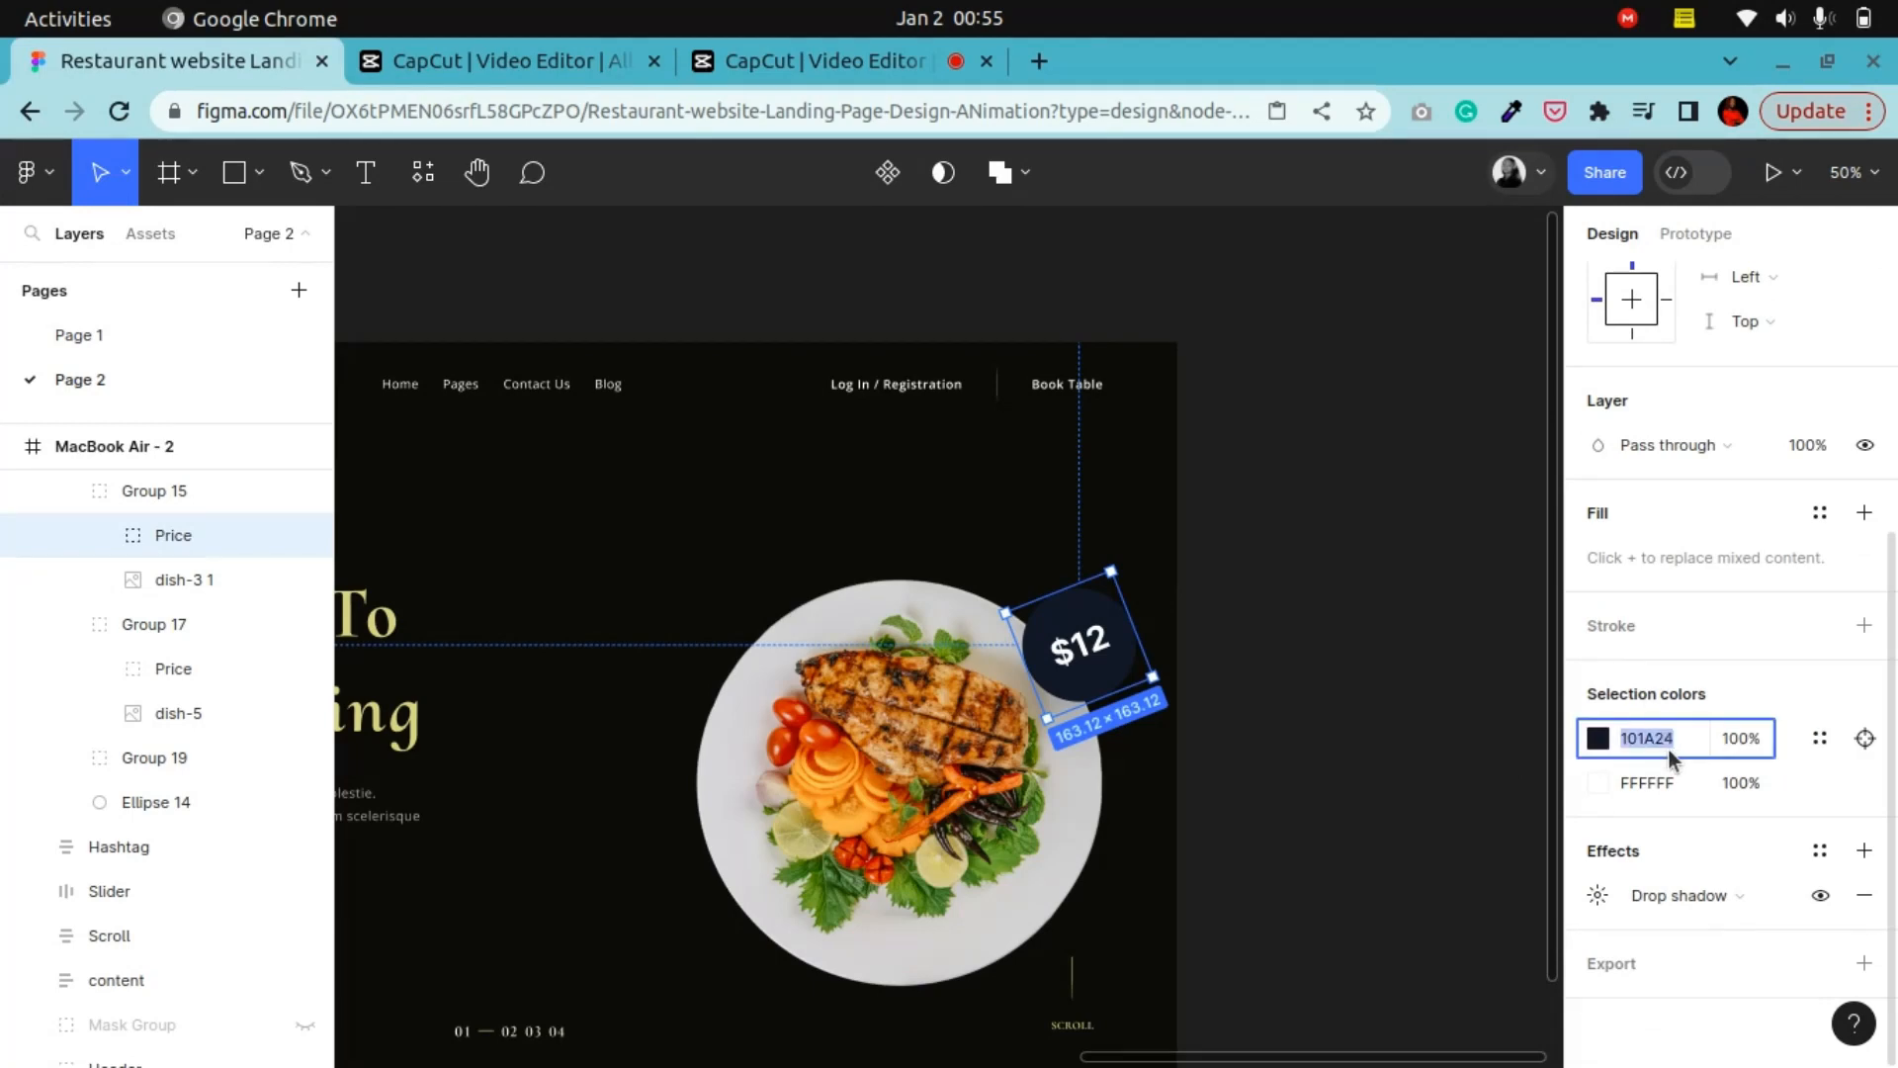
text(181610)
key(Return)
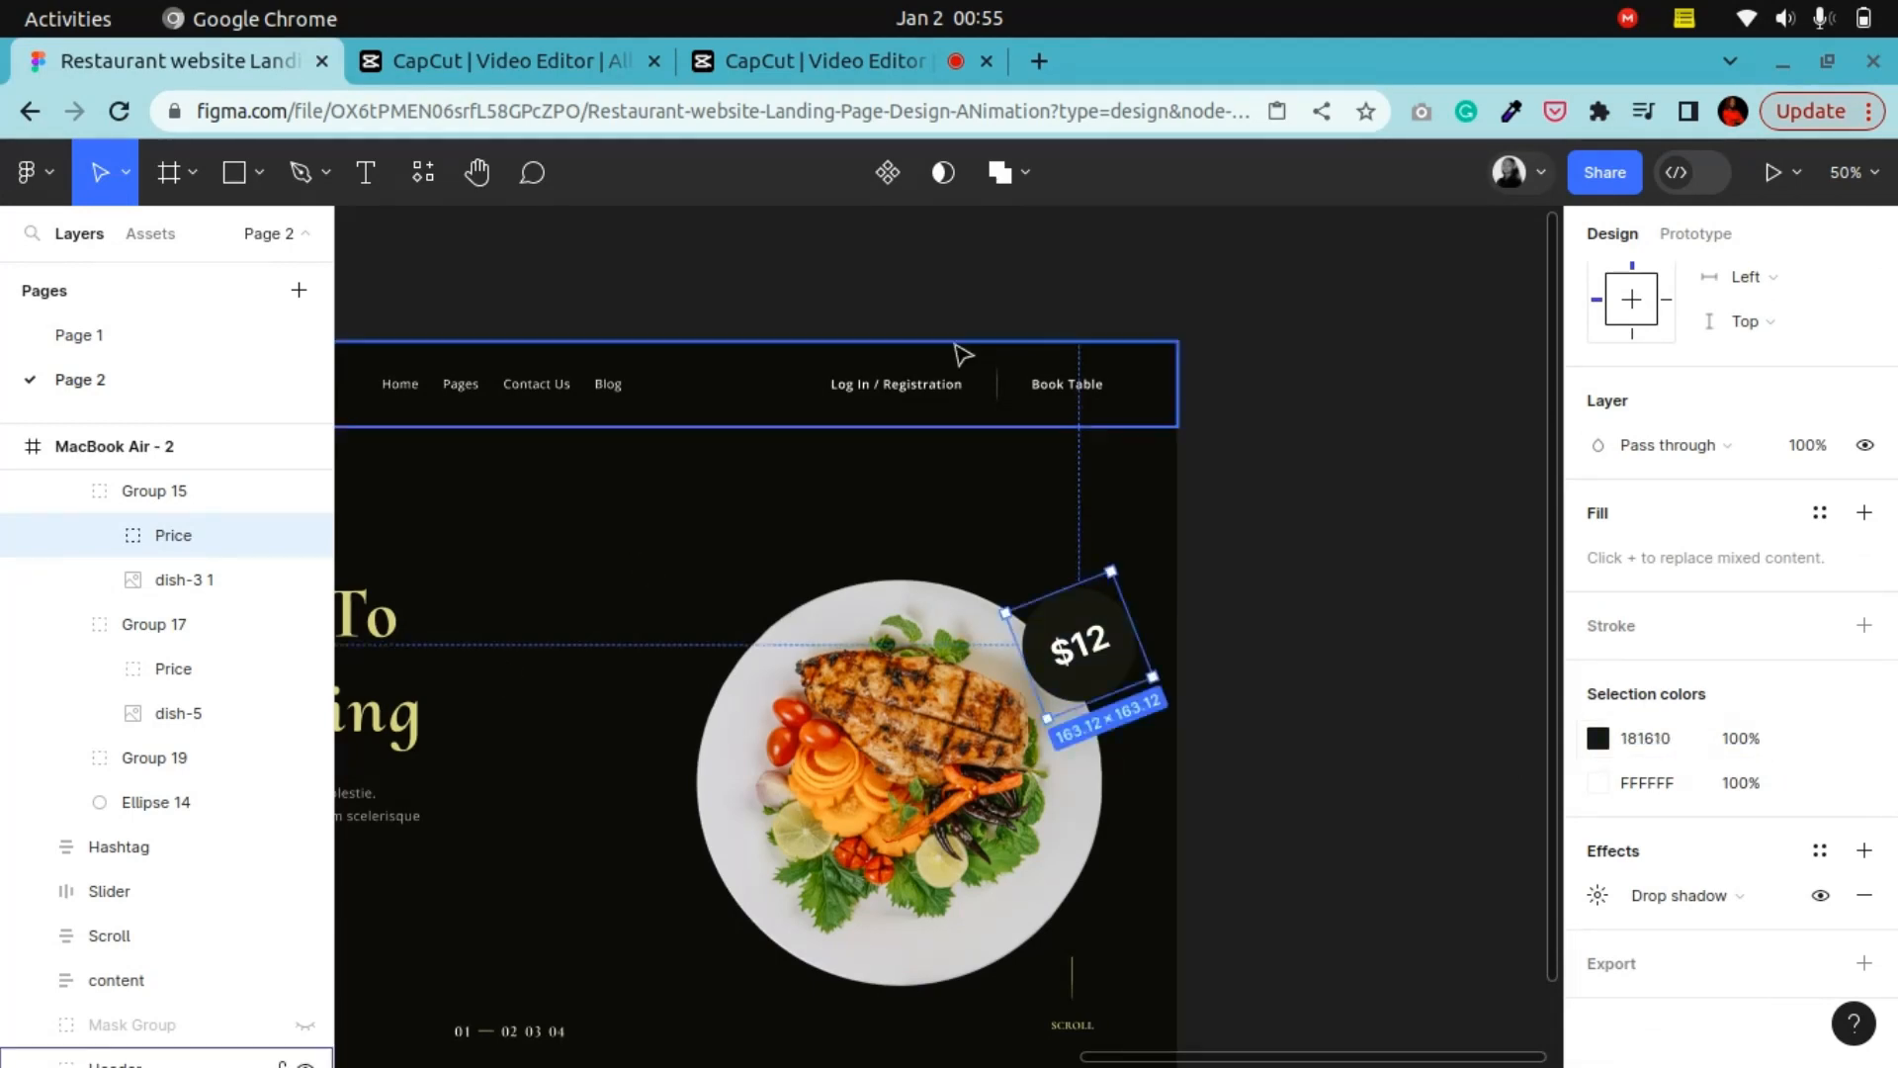
Change the price text on the grilled-chicken dish's badge to $10
double_click(1110, 655)
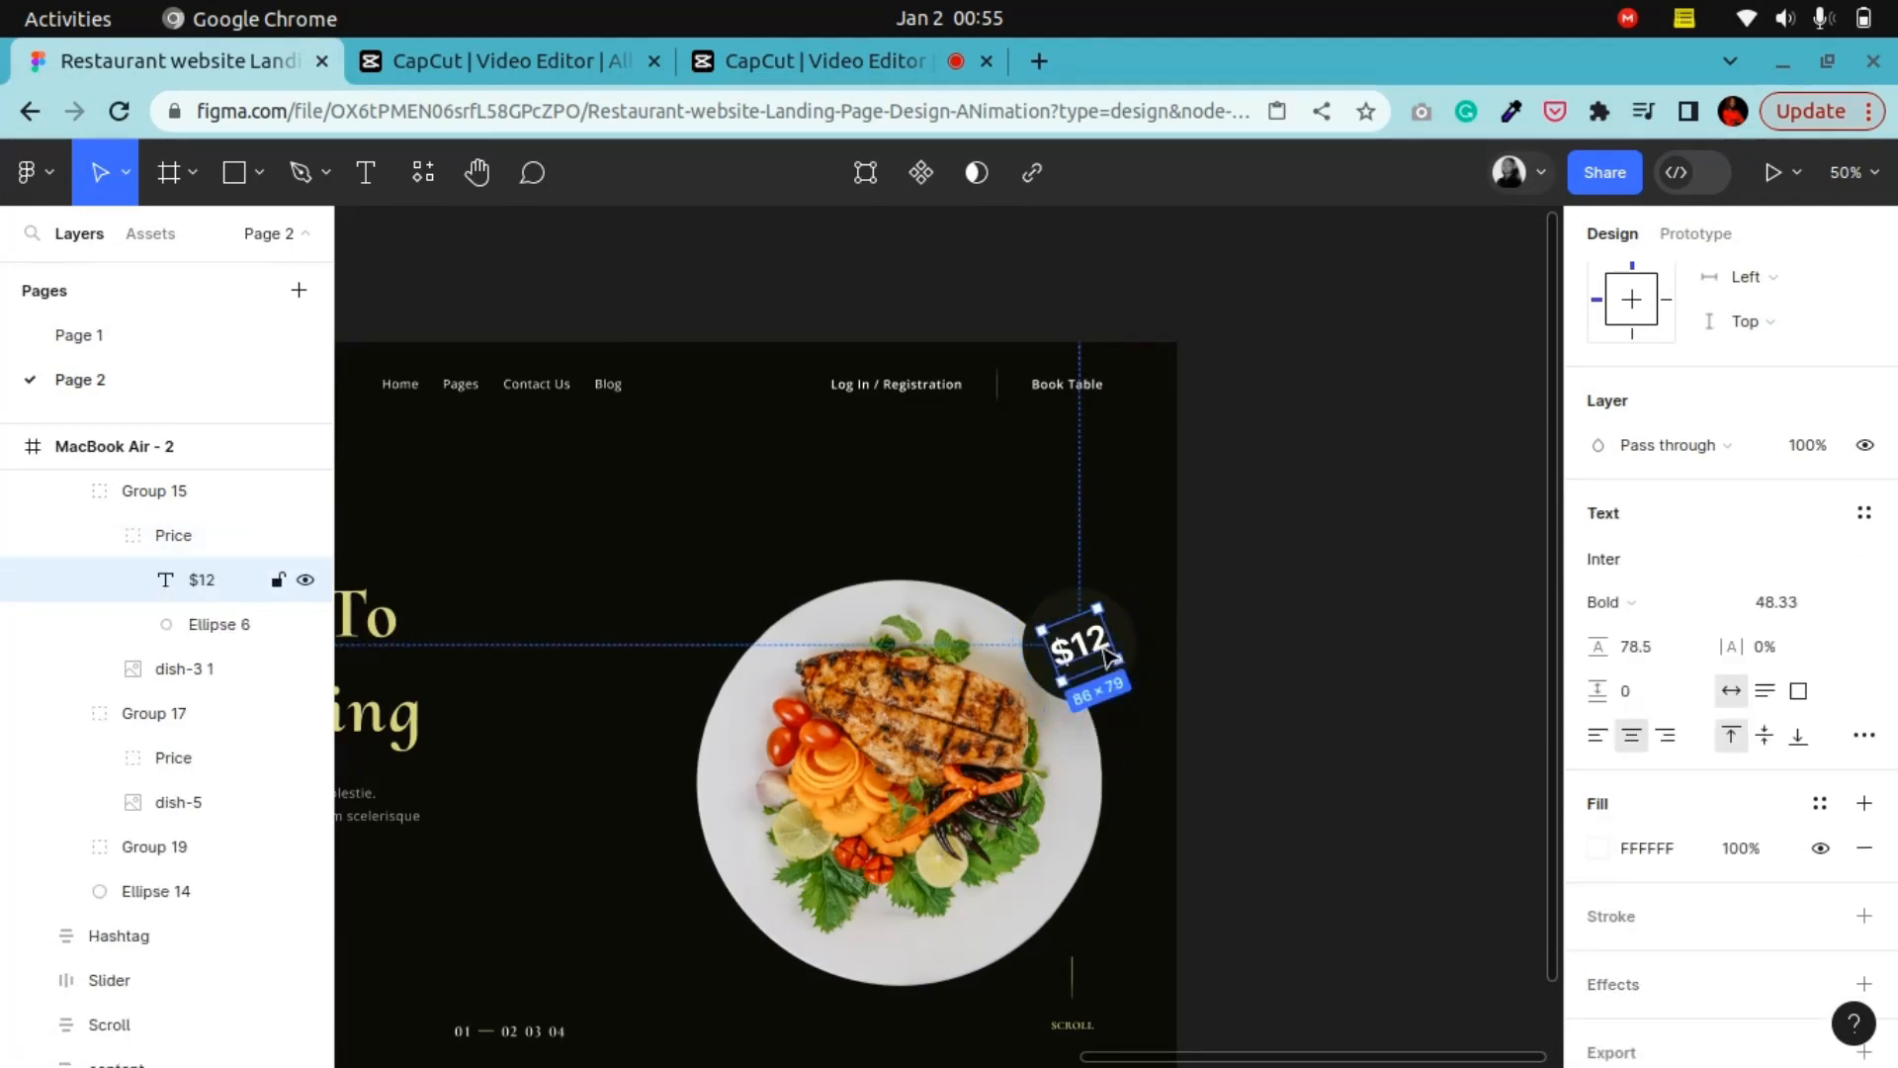
double_click(1109, 656)
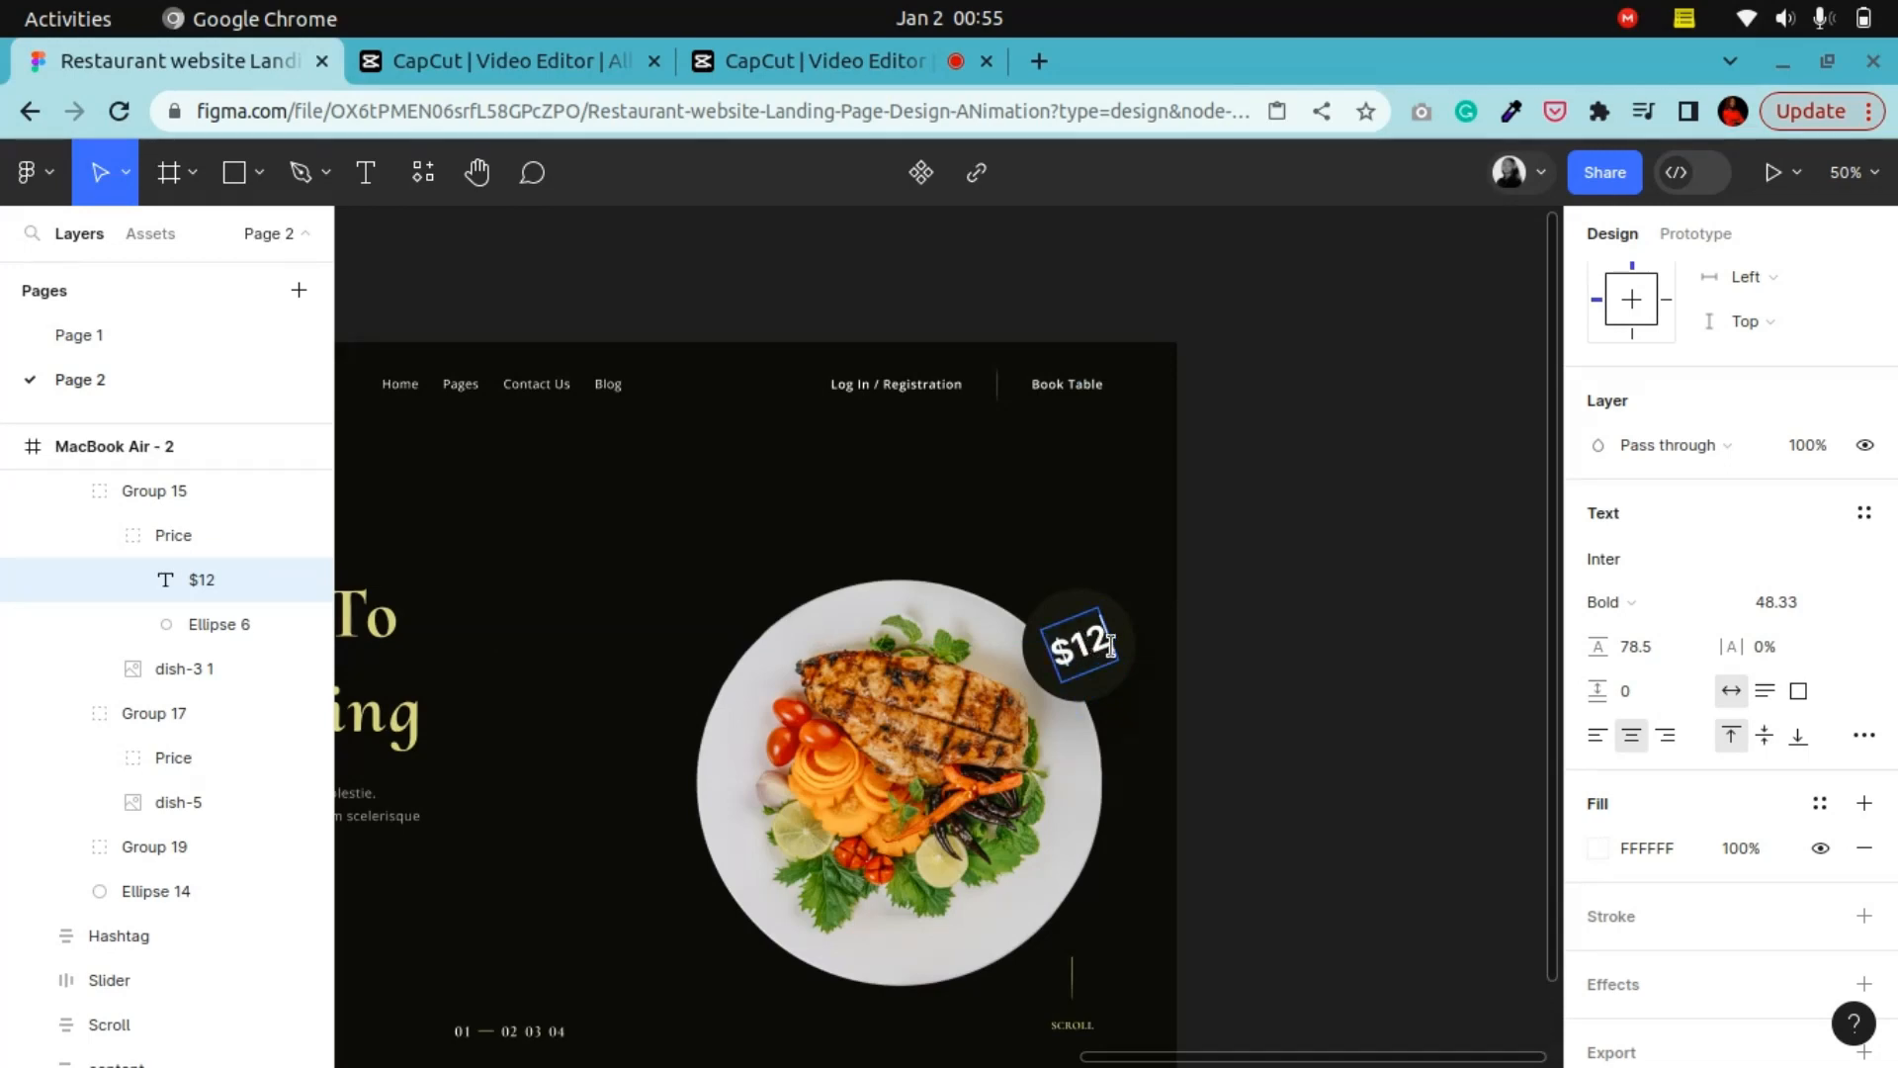
key(BackSpace)
text(0)
click(1244, 809)
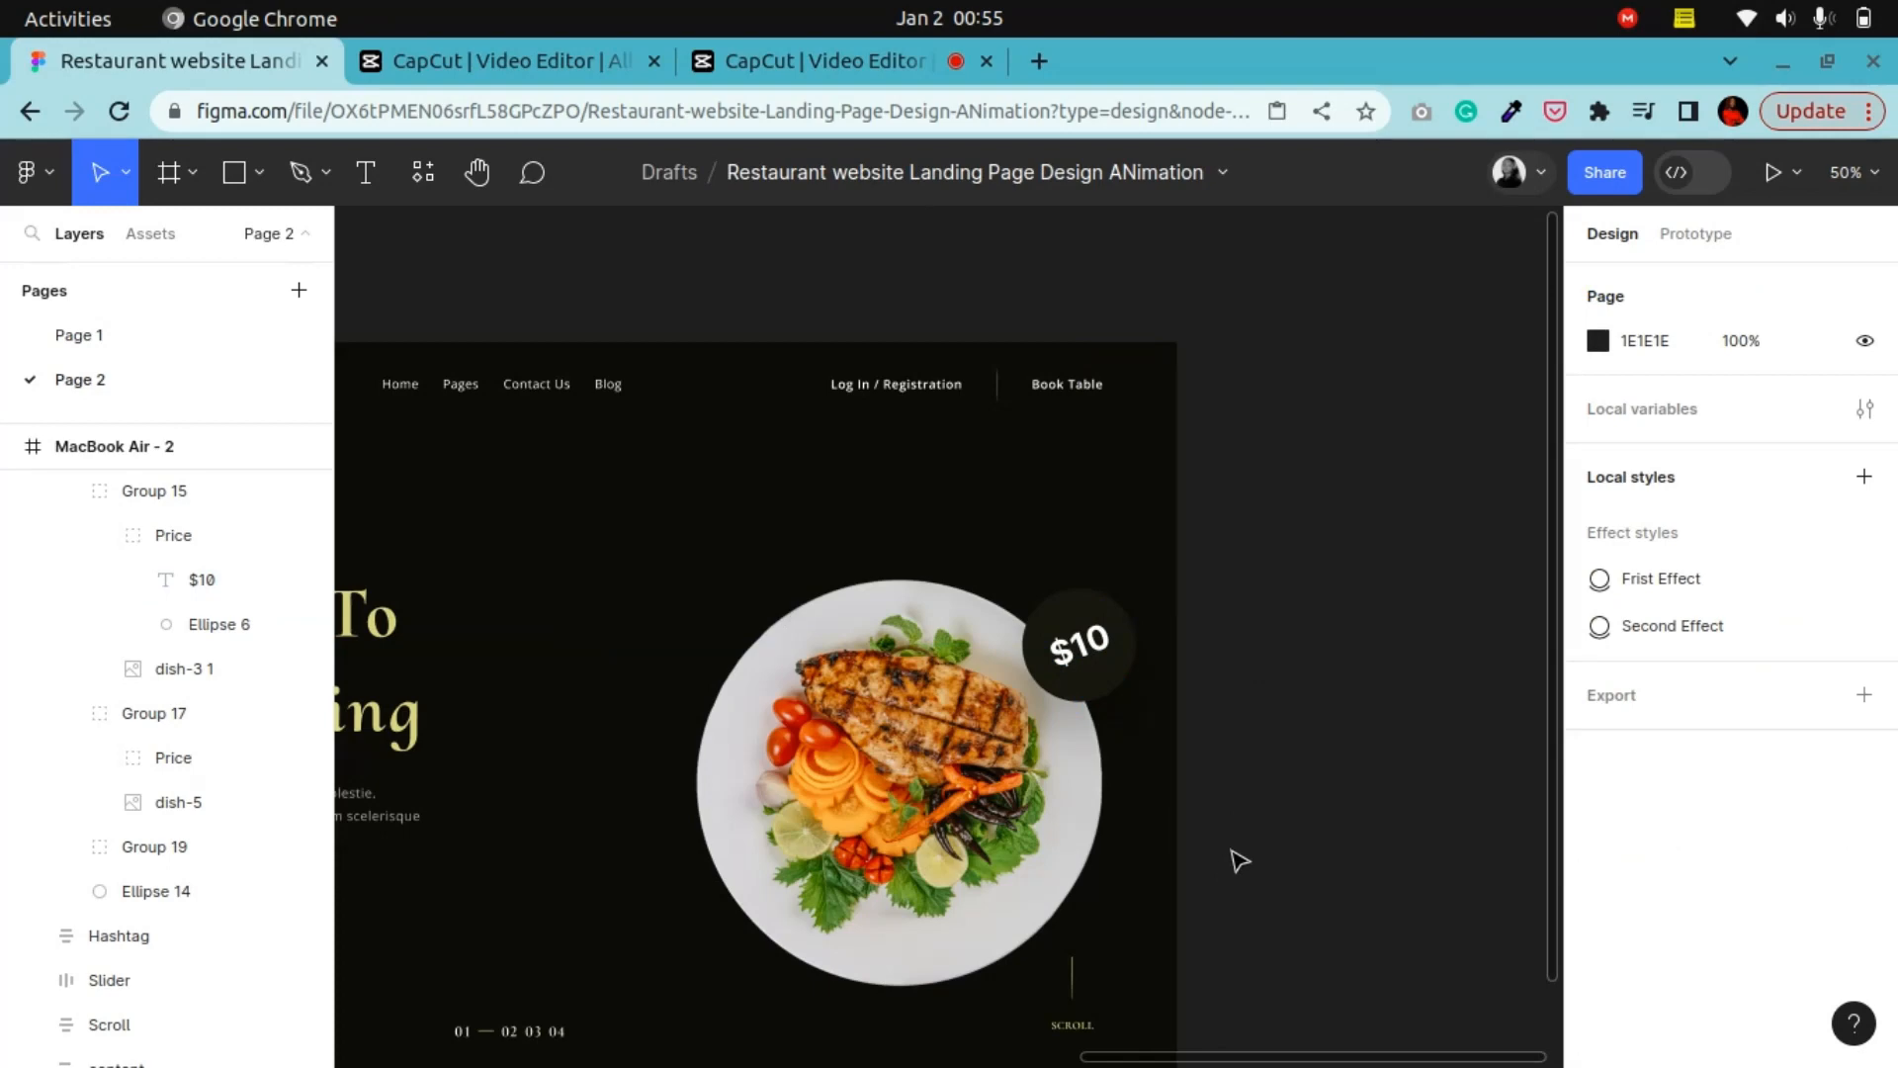
Nudge the dish-circle group in the MacBook Air - 2 frame left to X 1042.73, keeping the price badge inside the frame
key(minus)
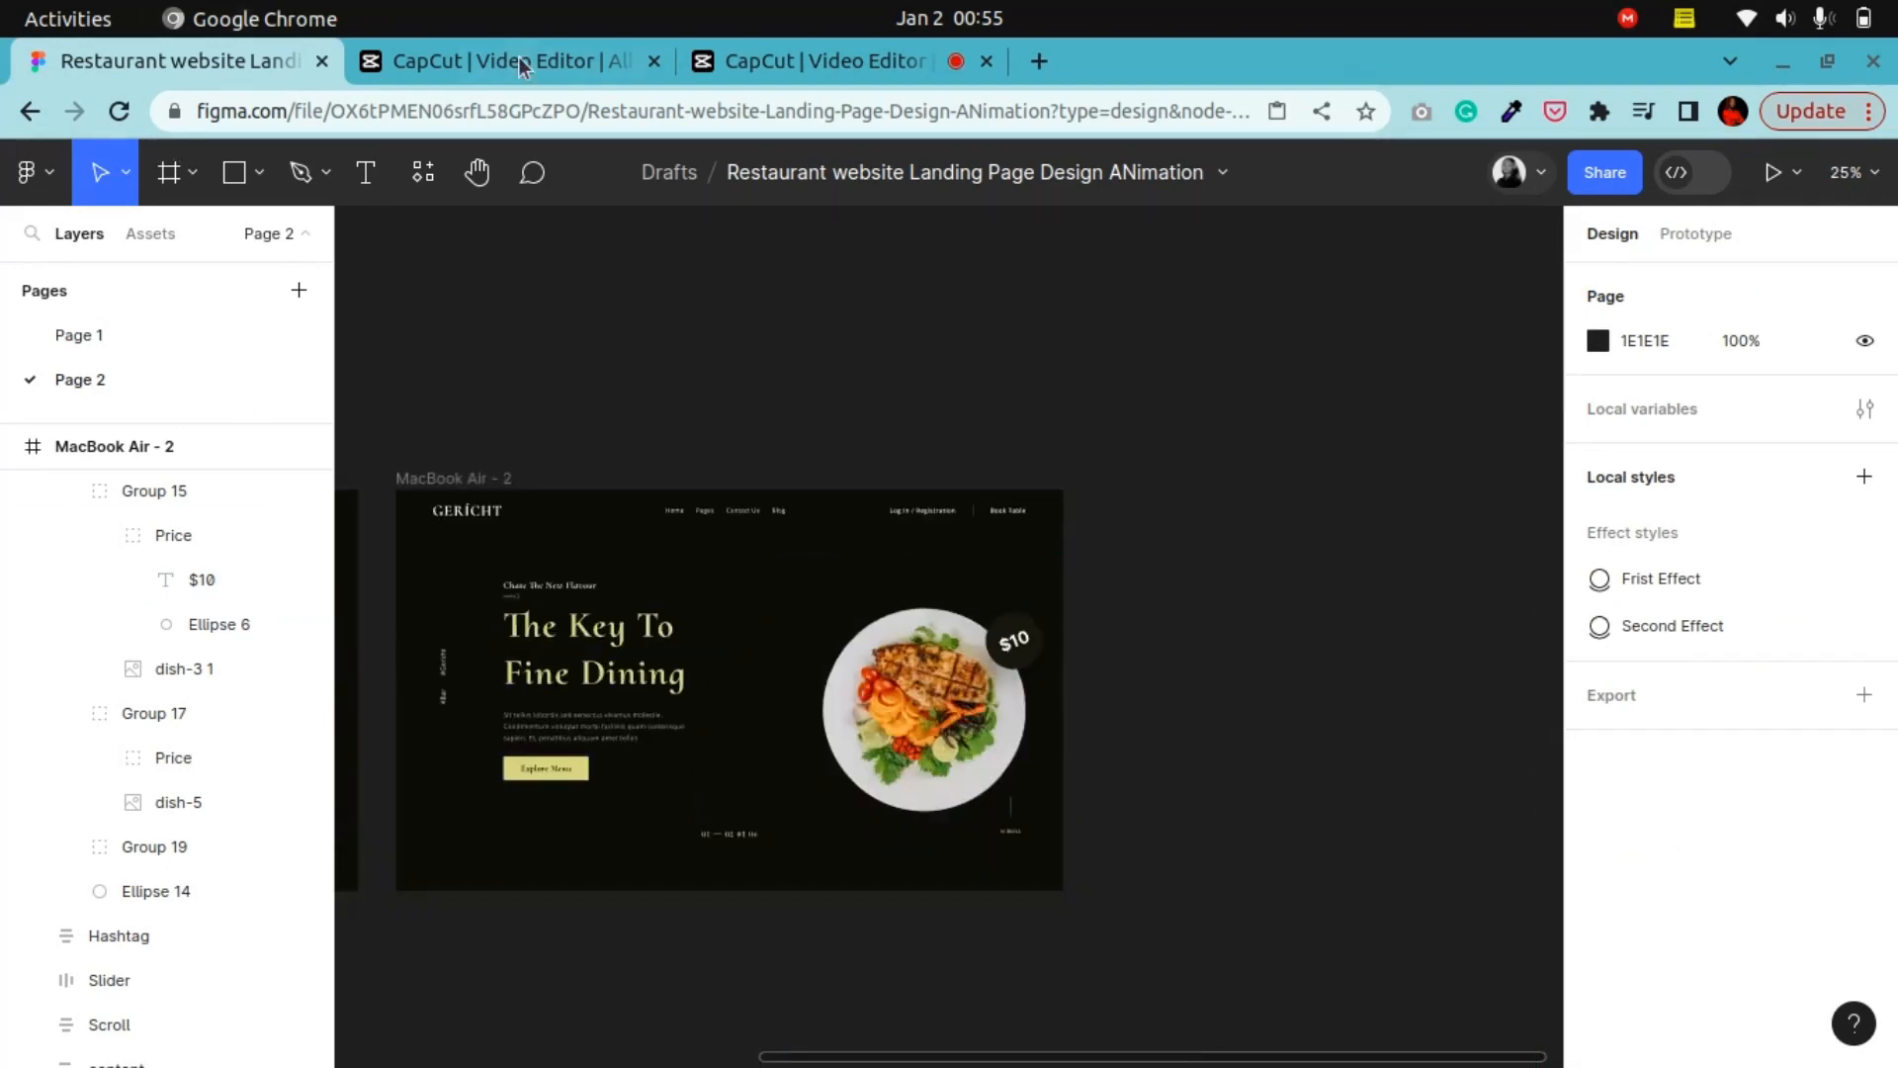
click(478, 172)
drag(590, 578, 838, 563)
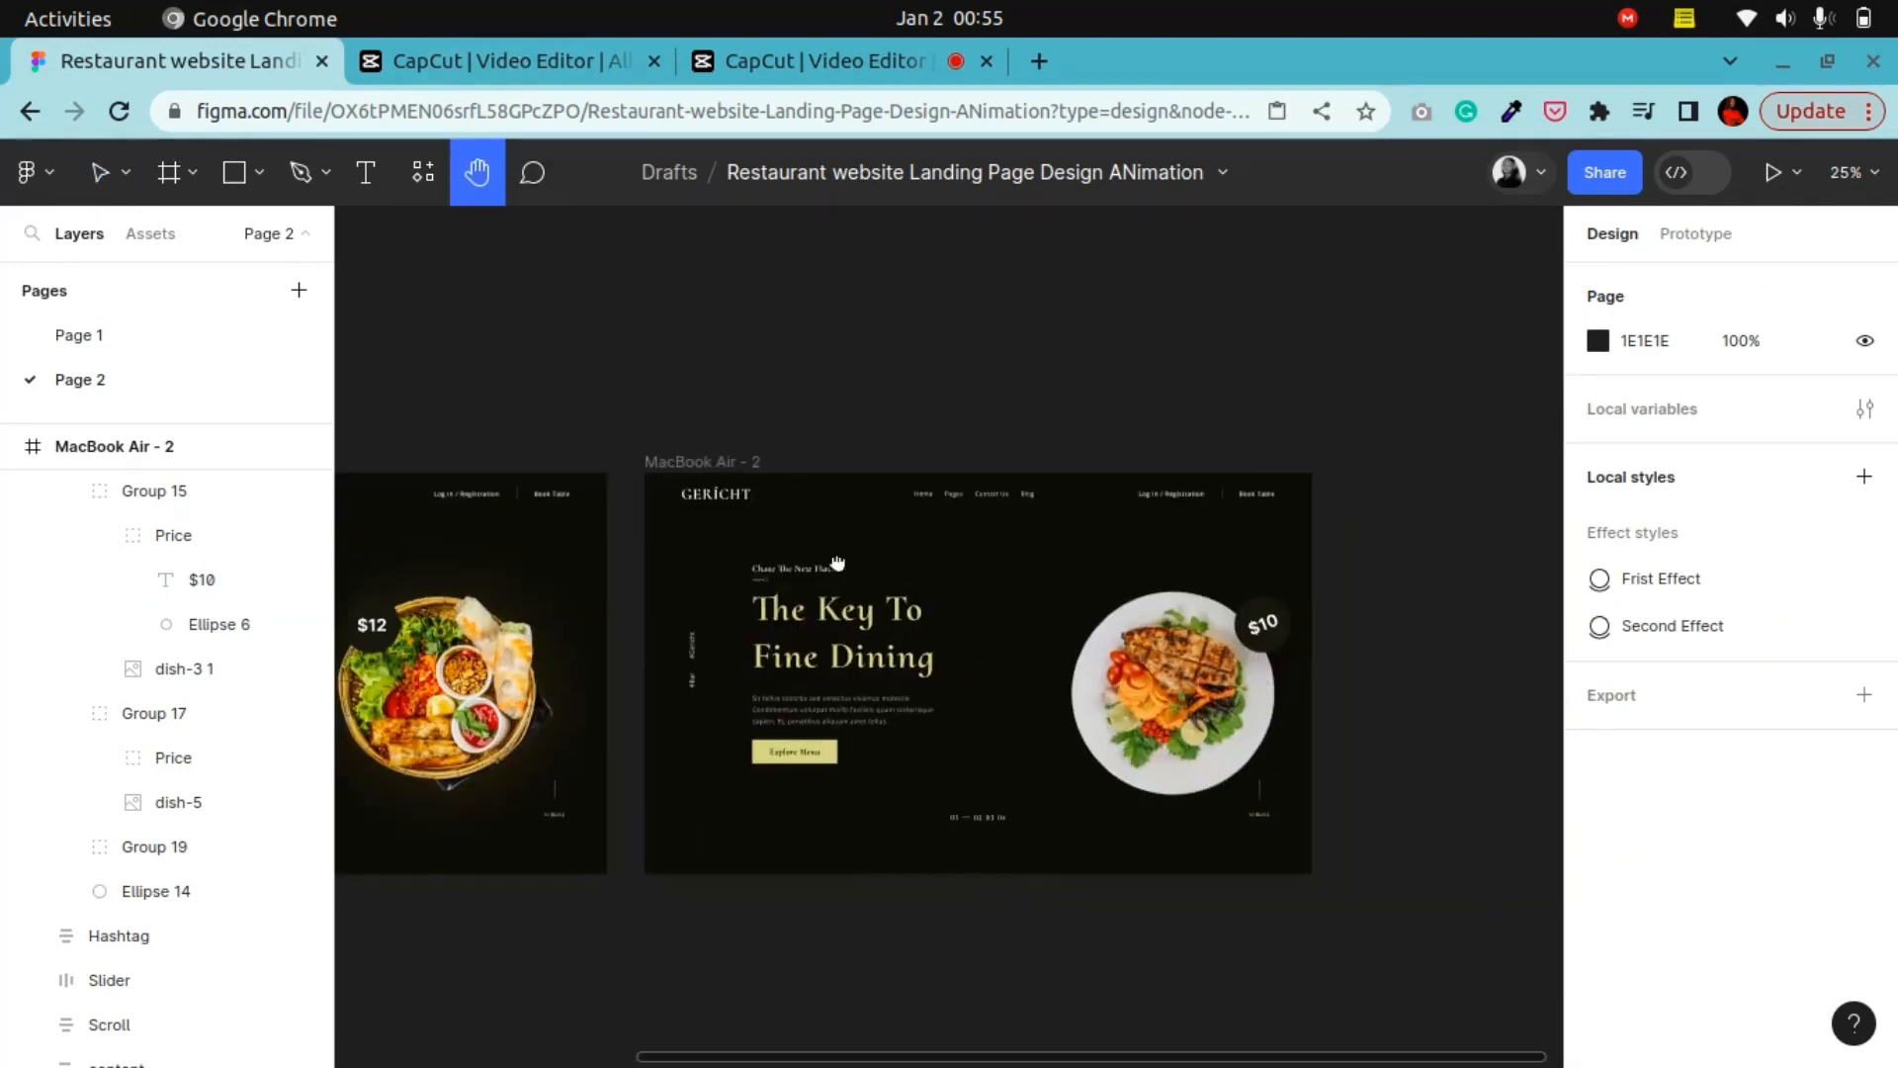
click(100, 174)
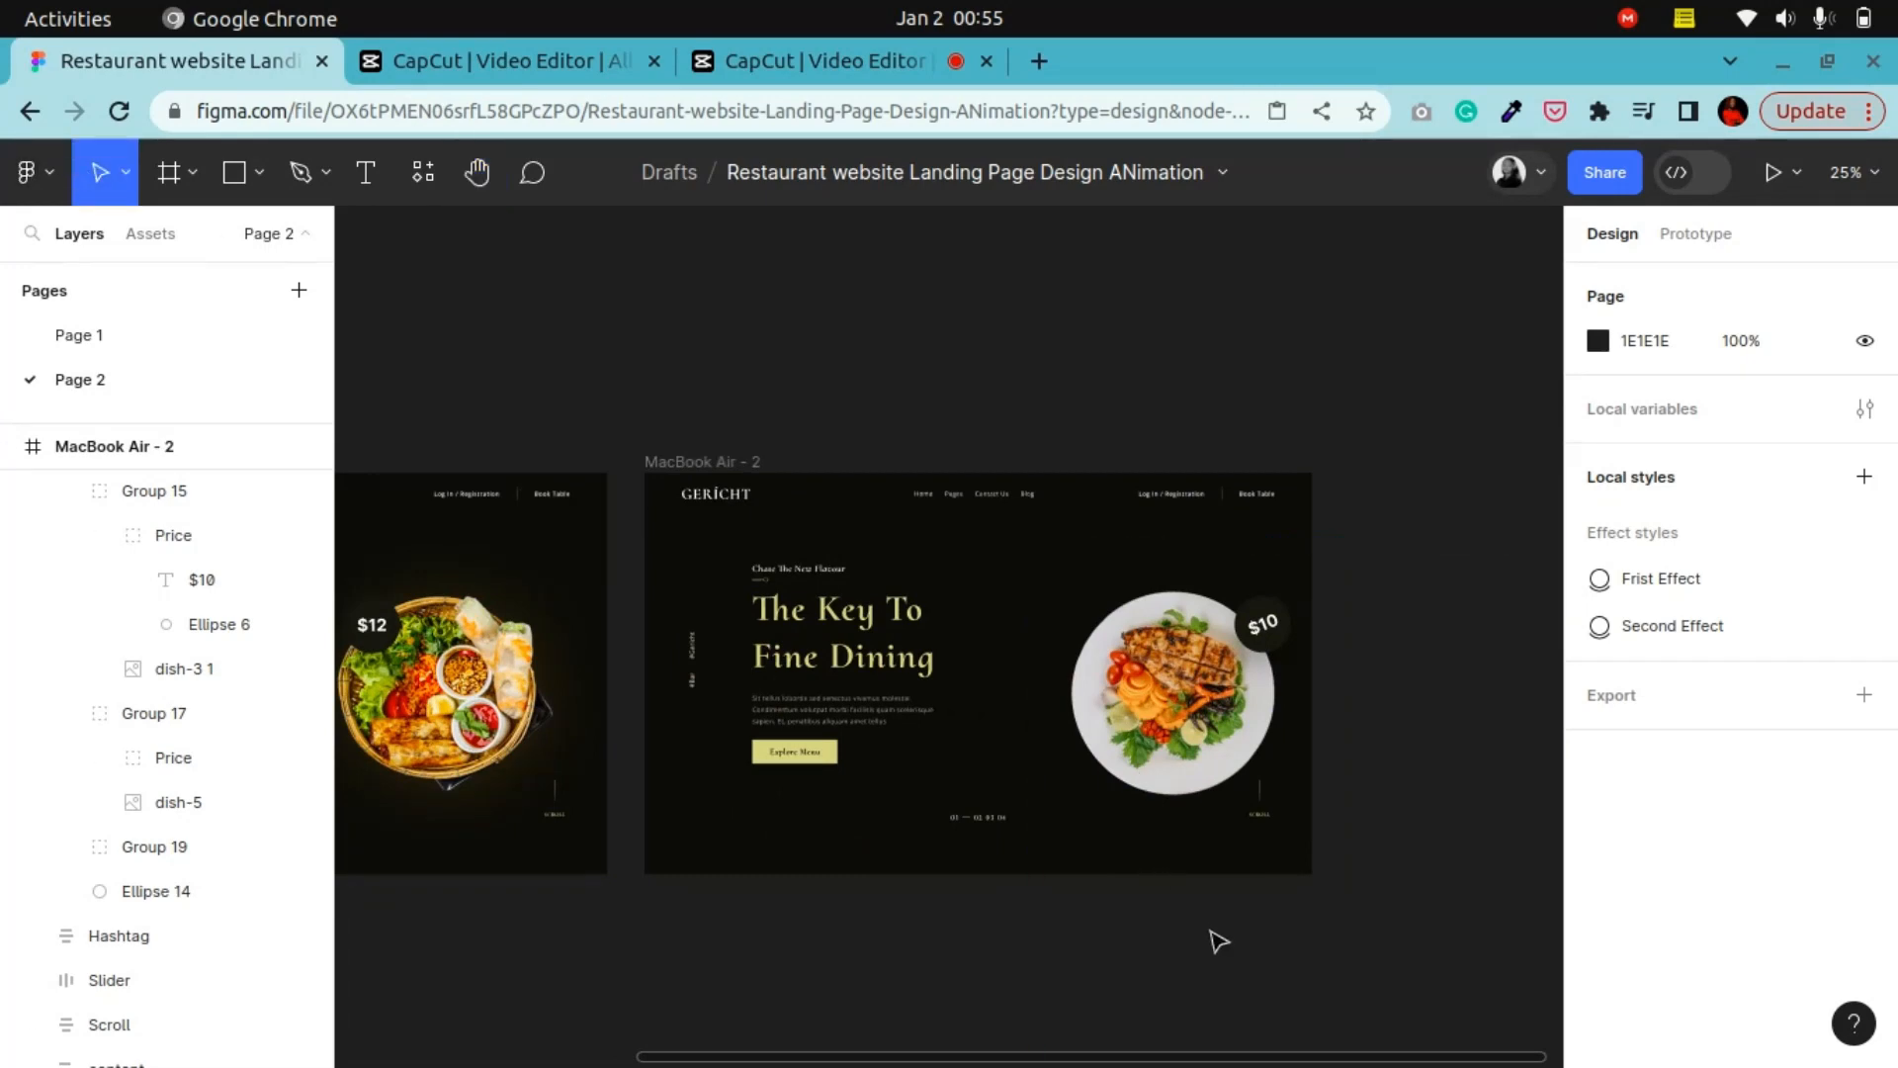
key(ctrl+plus)
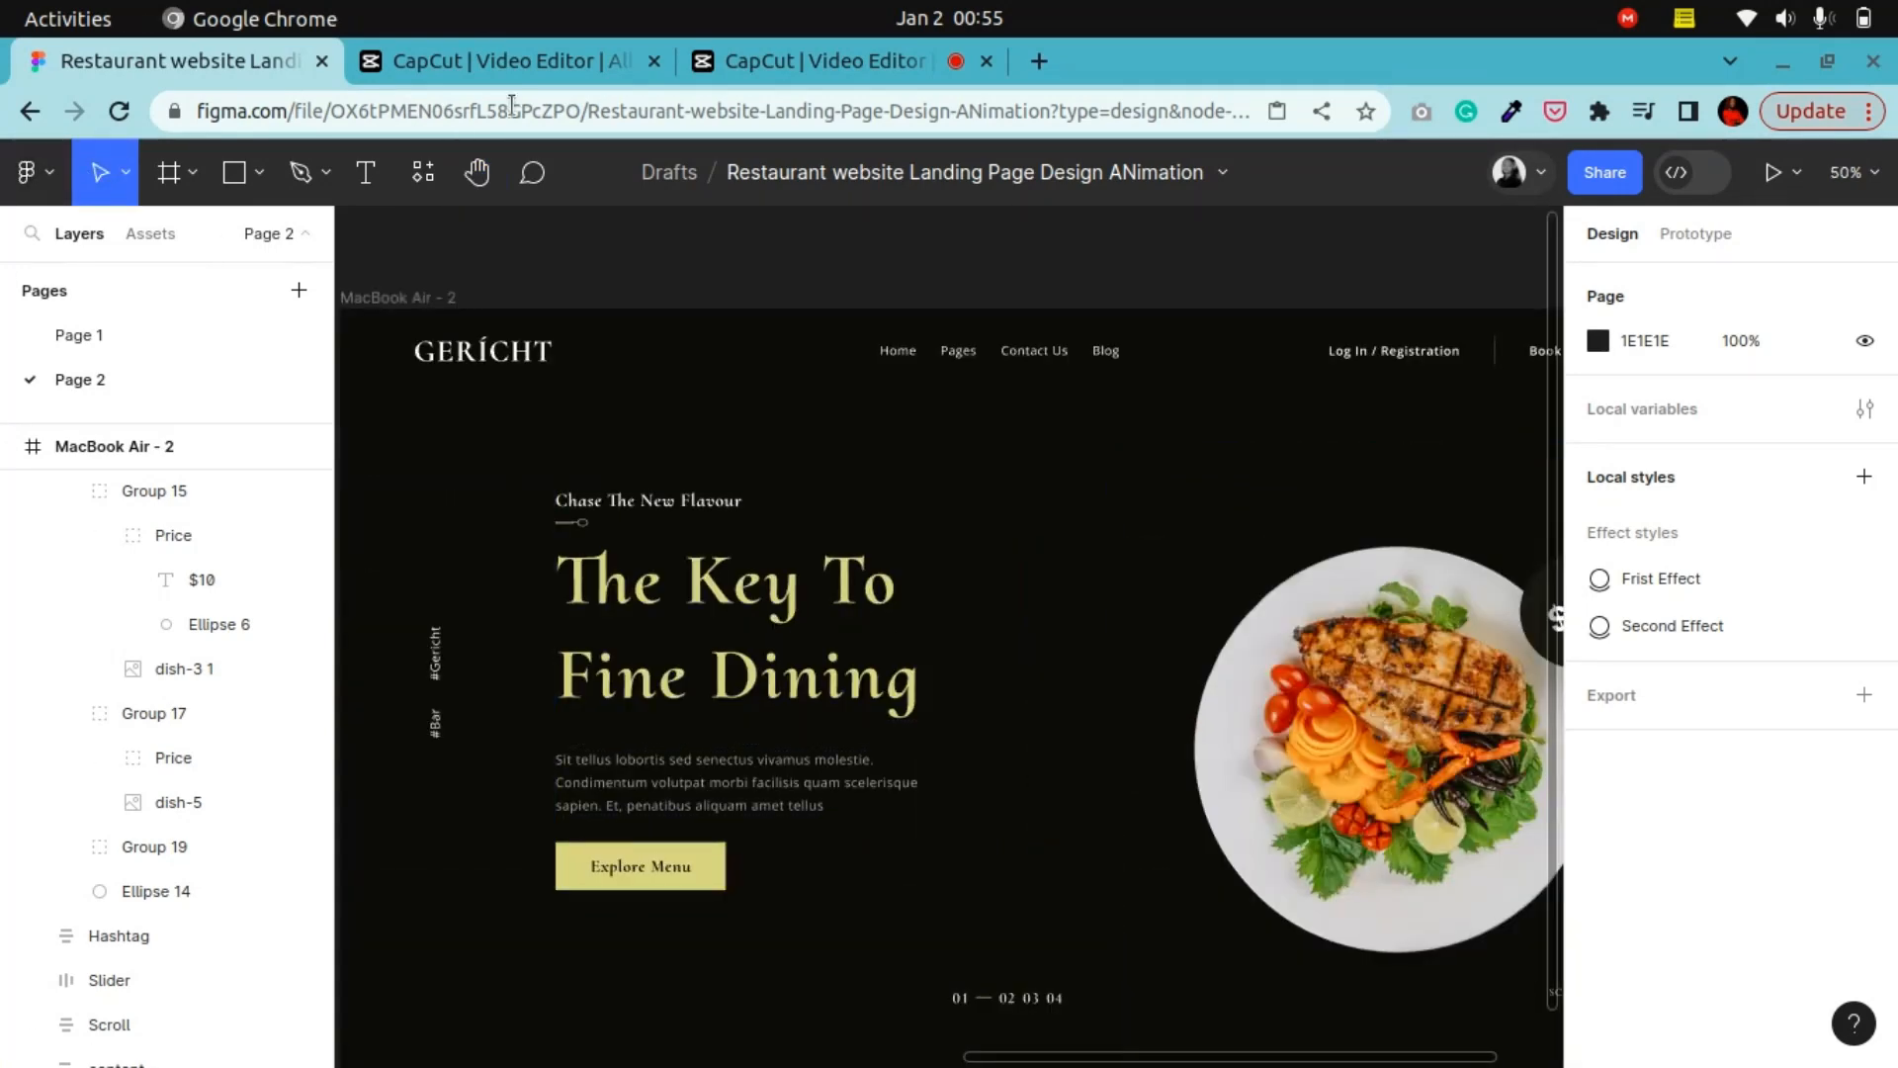
click(489, 200)
drag(1099, 610, 739, 550)
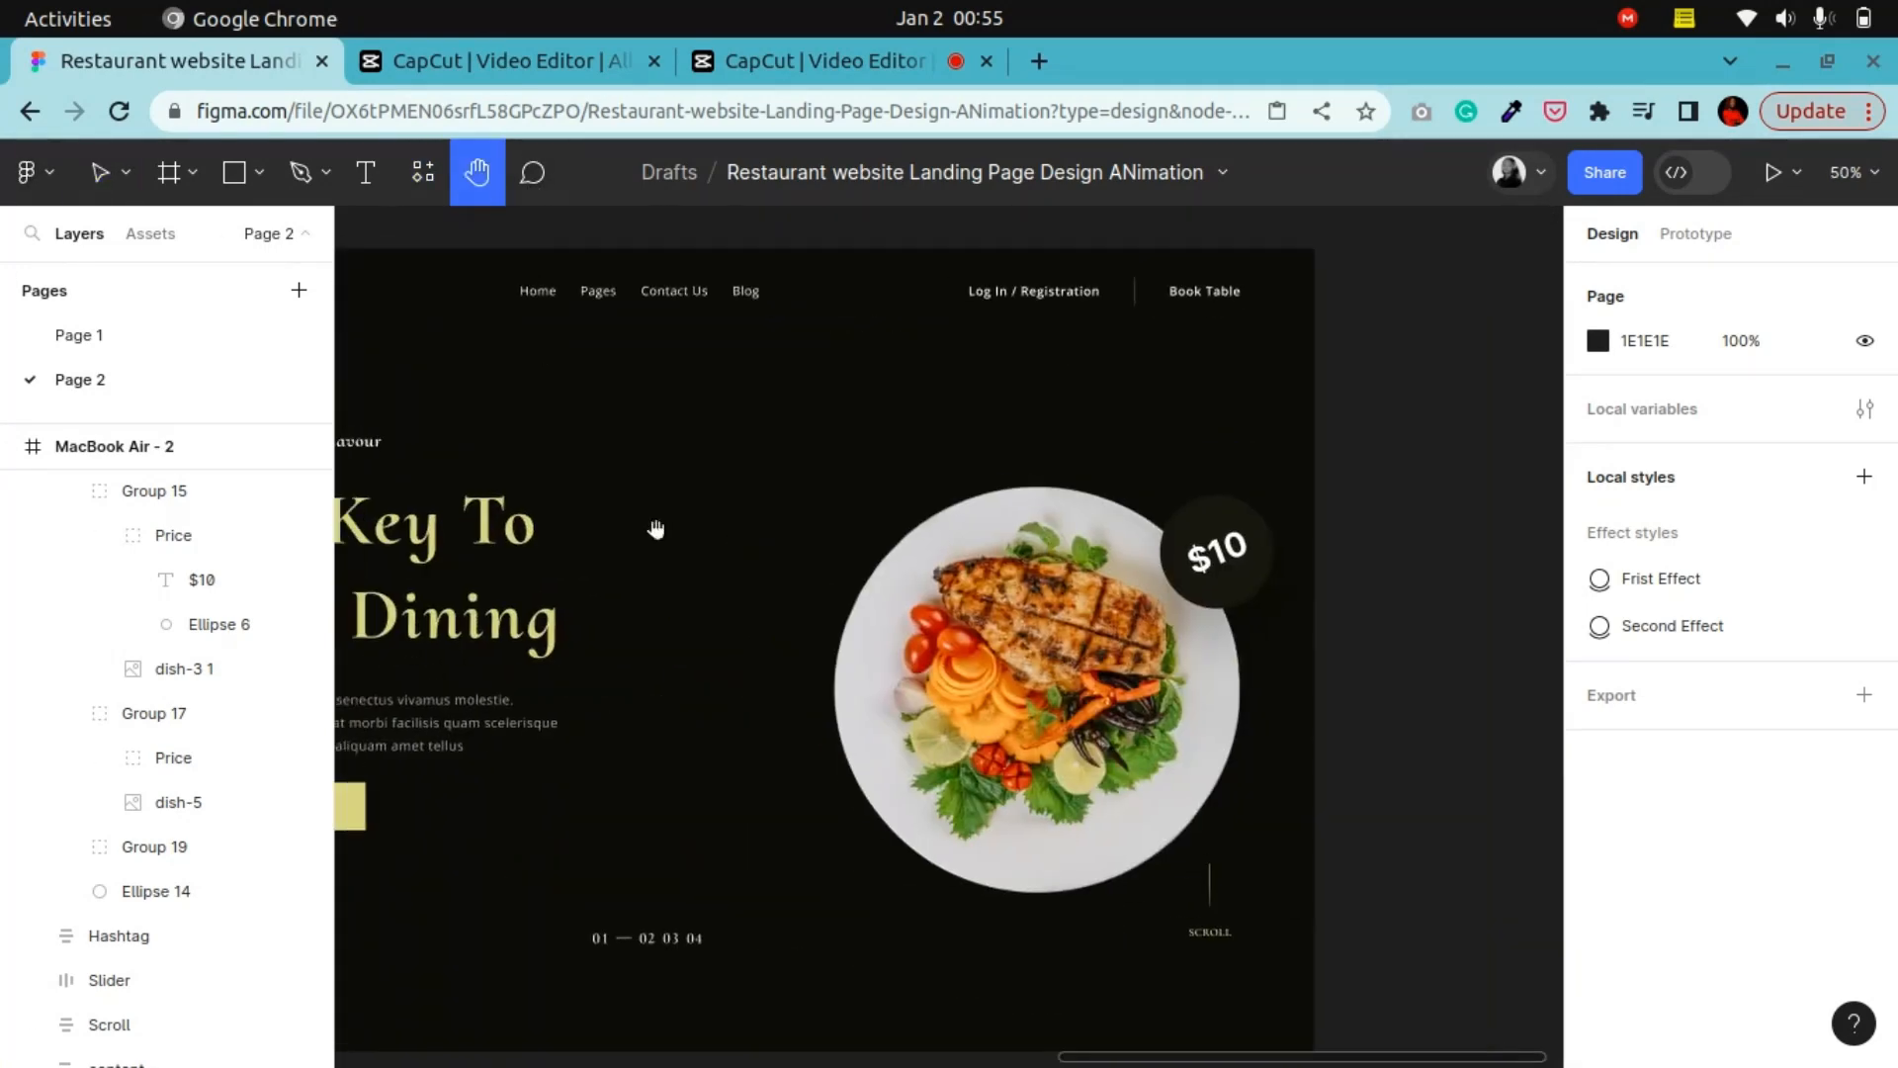
click(100, 181)
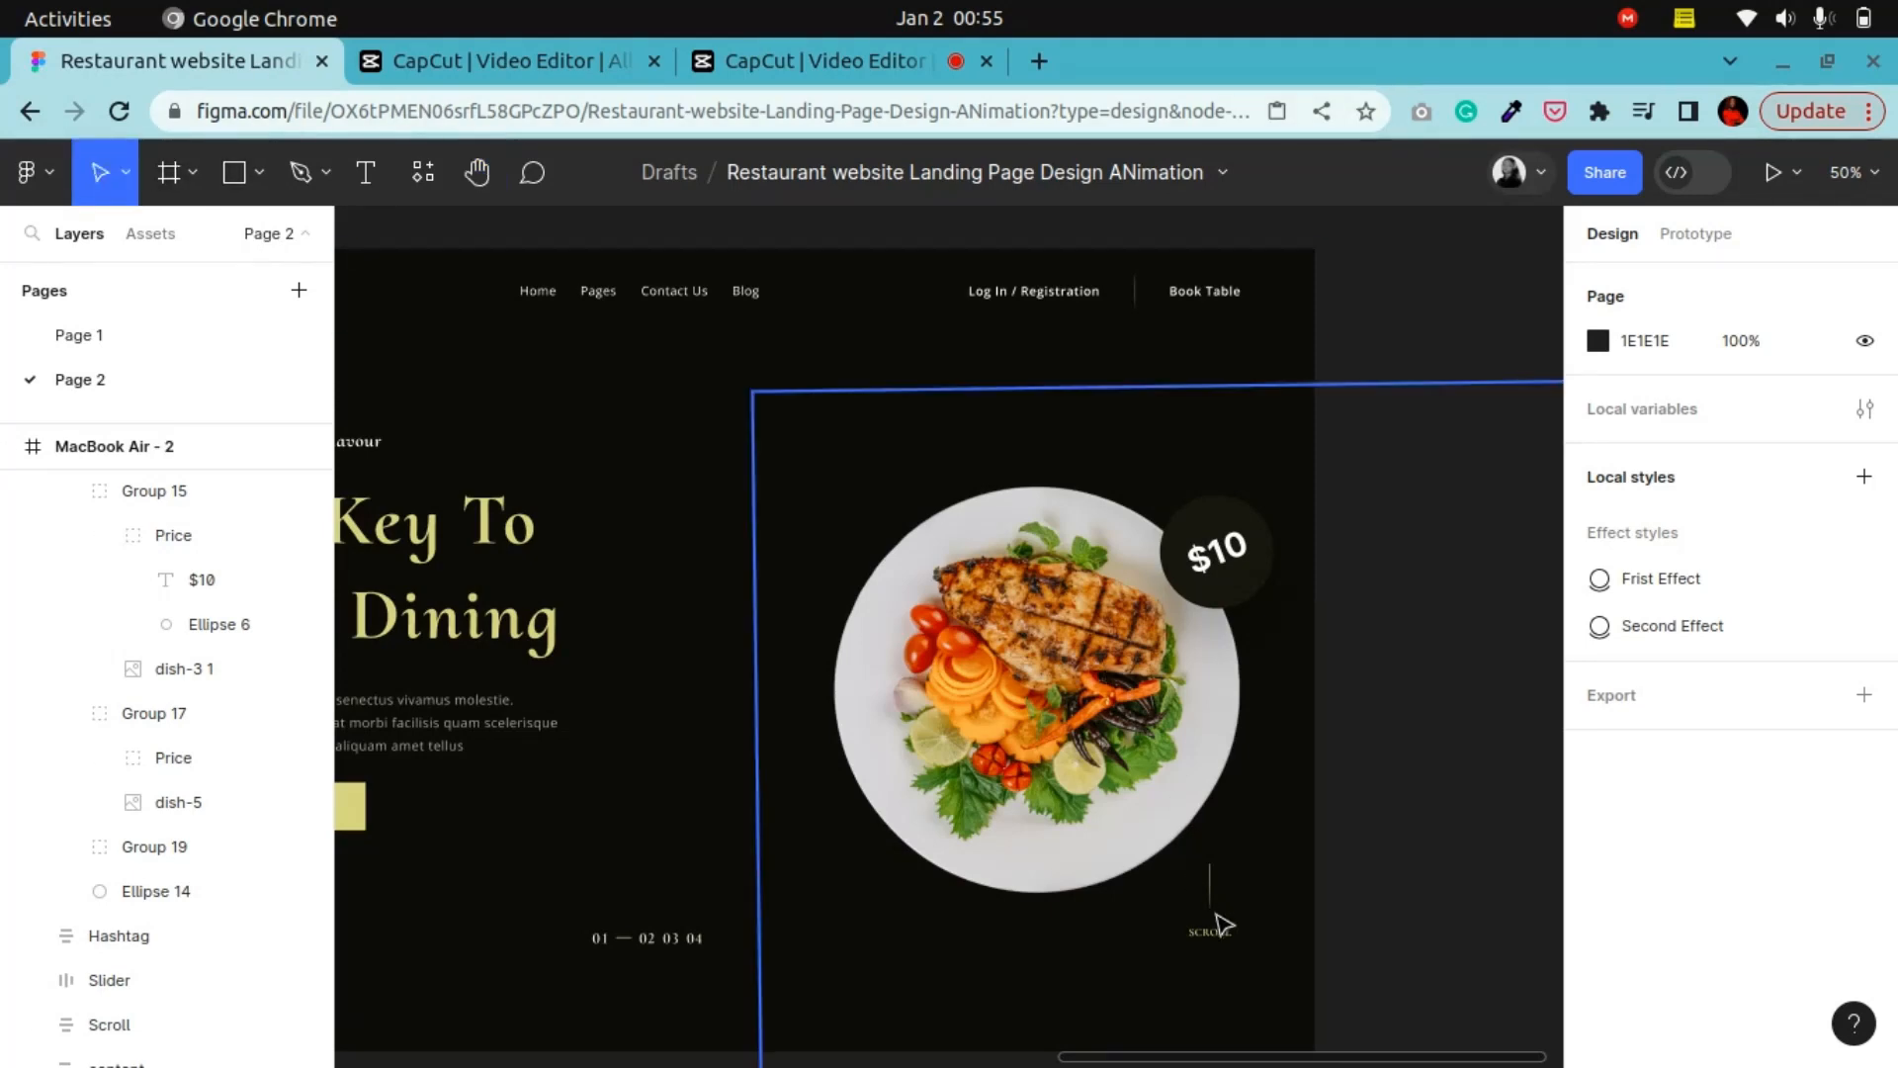
click(1089, 744)
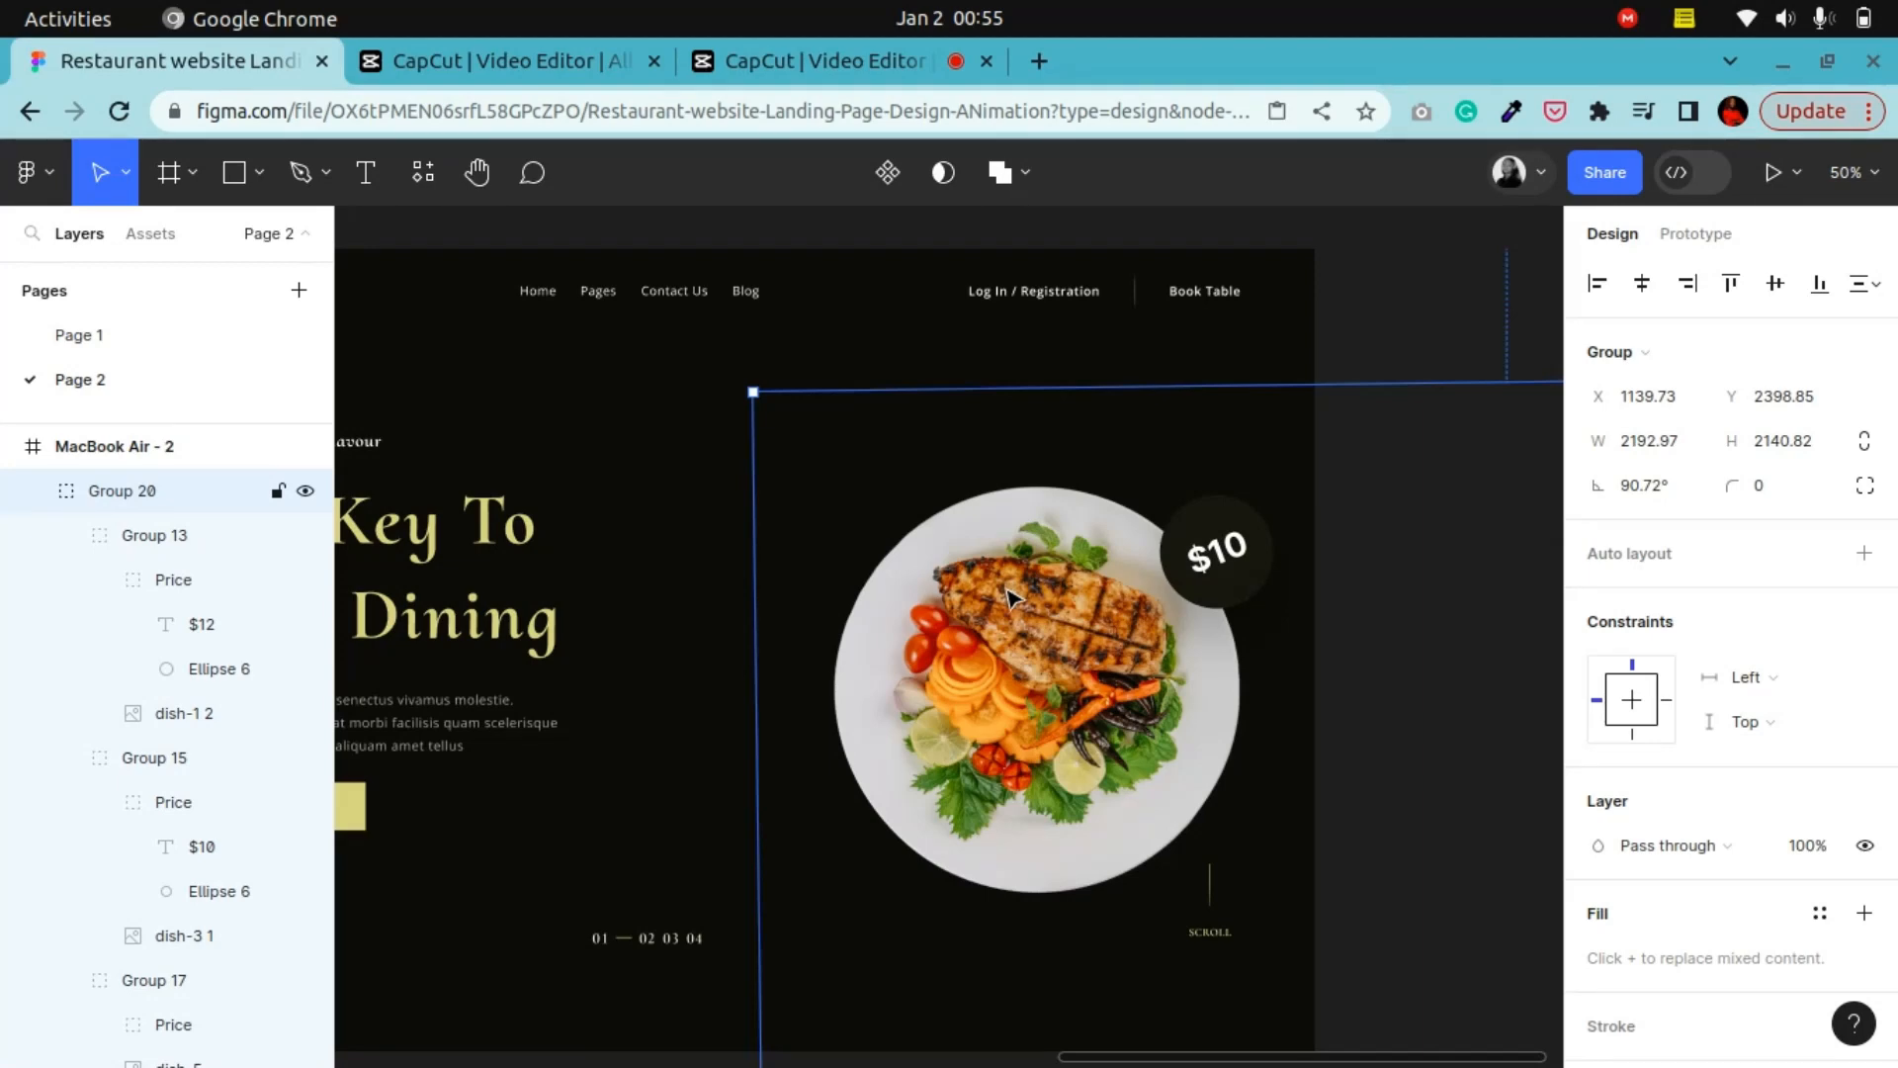
key(Left)
key(Left)
key(Left)
key(Left)
key(Left)
key(Left)
key(Left)
key(Left)
key(Left)
key(Left)
key(Left)
key(Left)
key(Left)
key(Left)
key(Left)
key(Left)
key(Left)
key(Left)
key(Left)
key(Left)
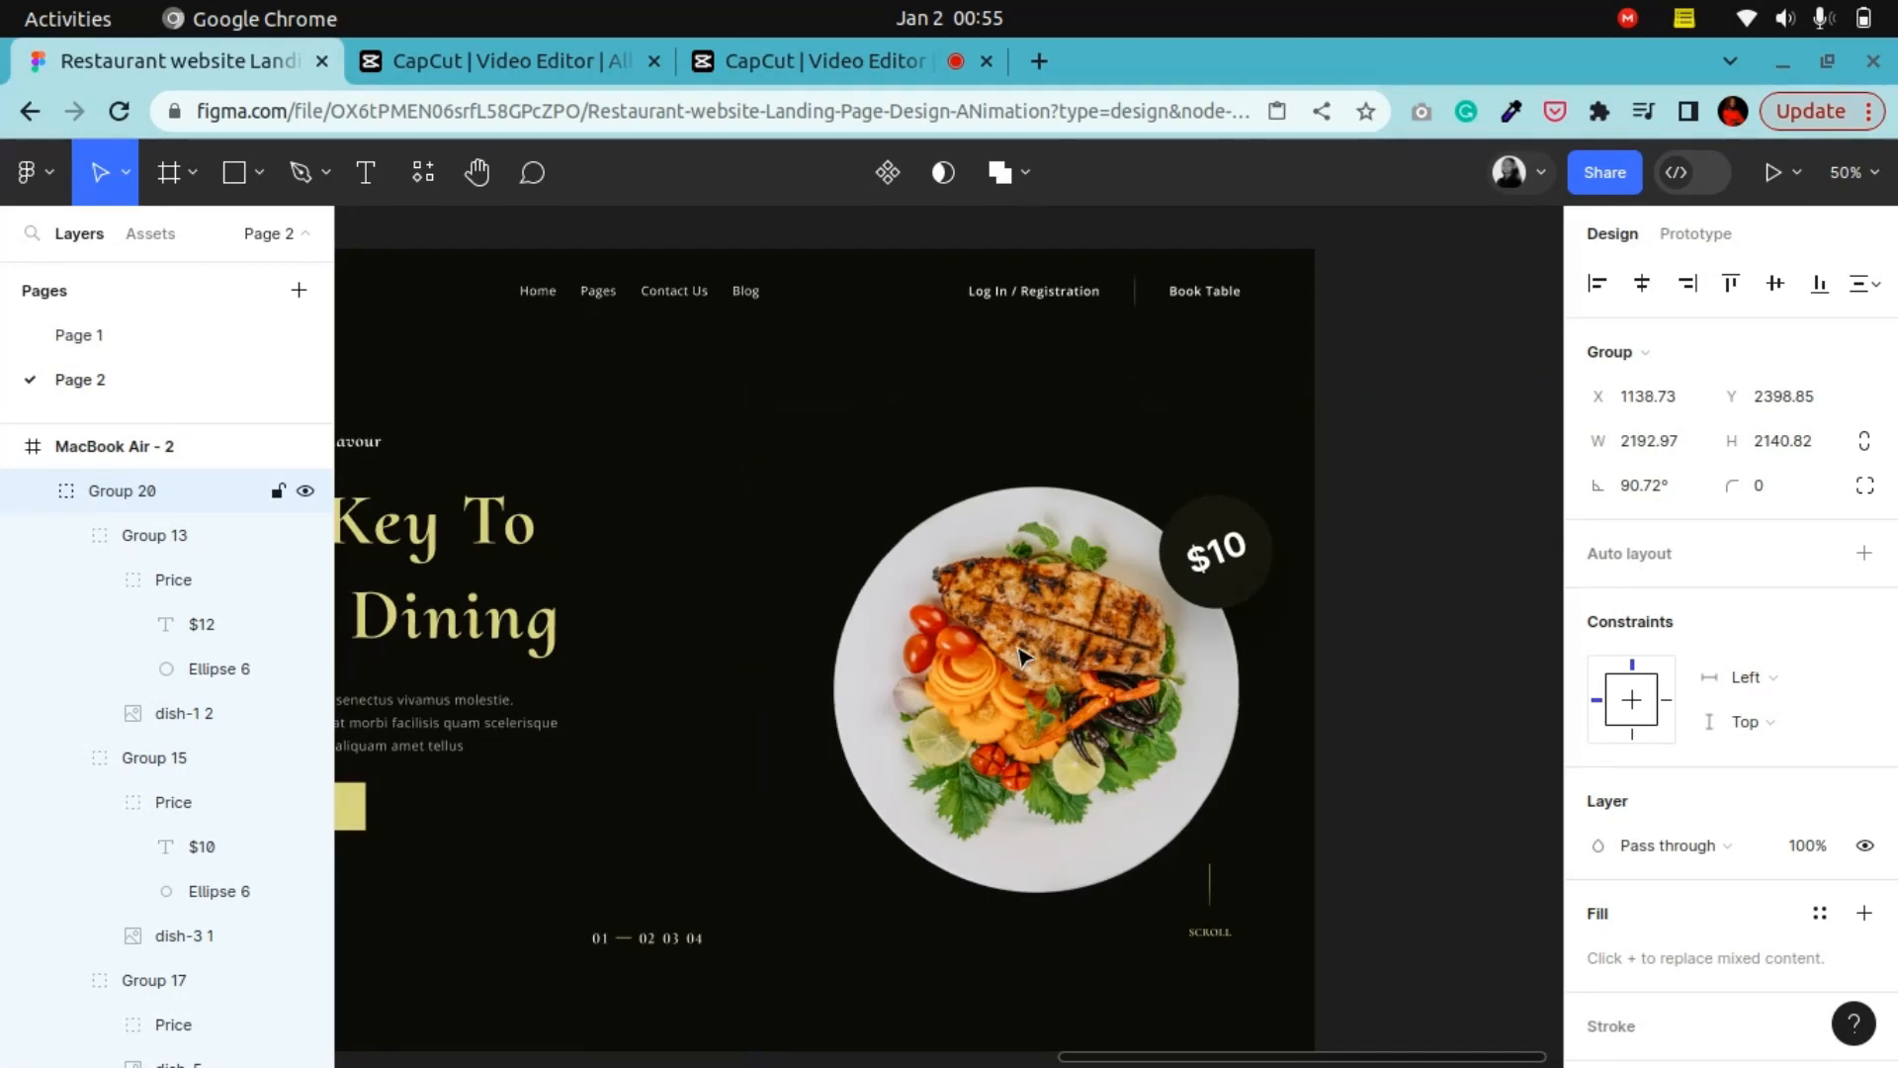
key(Left)
key(Left)
key(Left)
key(Left)
key(Left)
key(Left)
key(Left)
key(Left)
key(Left)
key(Left)
key(Left)
key(Left)
key(Left)
key(Left)
key(Left)
key(Left)
key(Left)
key(Left)
key(Left)
key(Left)
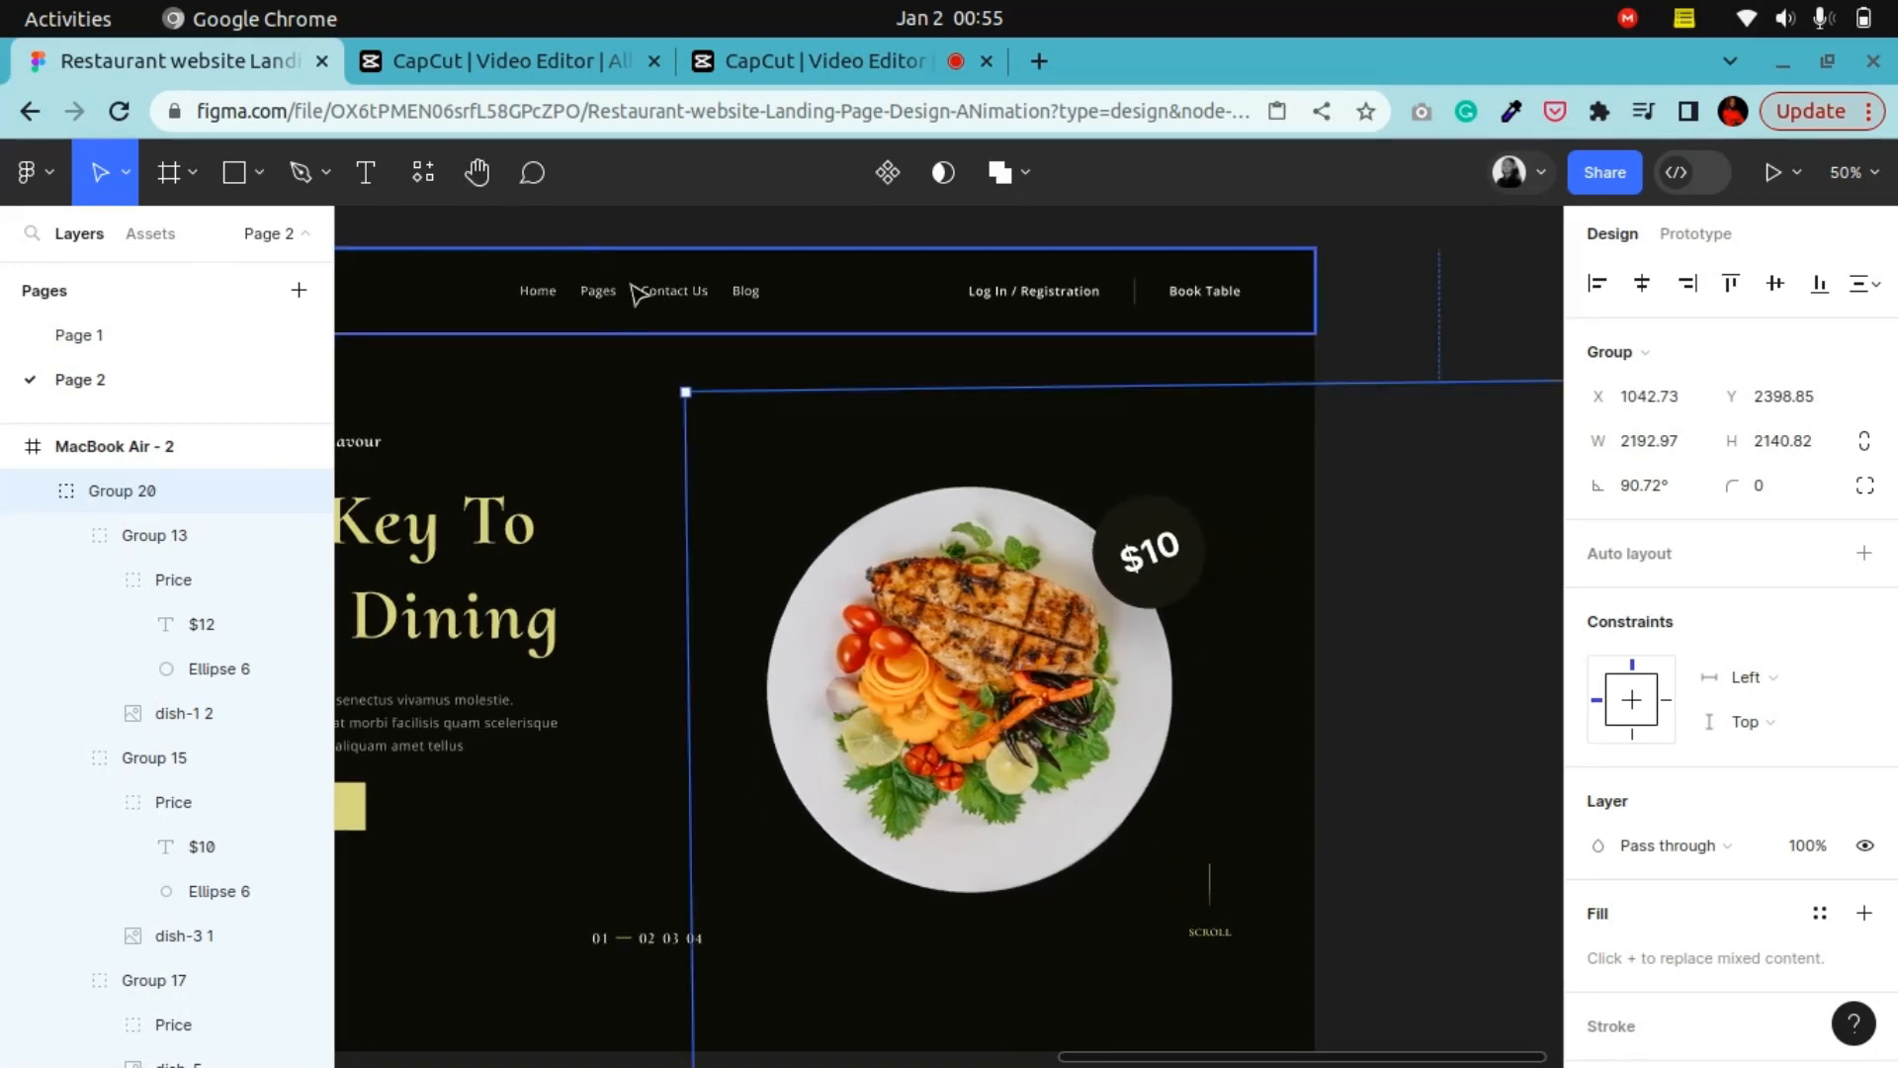
Rotate the grilled-chicken dish group in the MacBook Air - 2 frame slightly clockwise to level its price badge further
double_click(1019, 631)
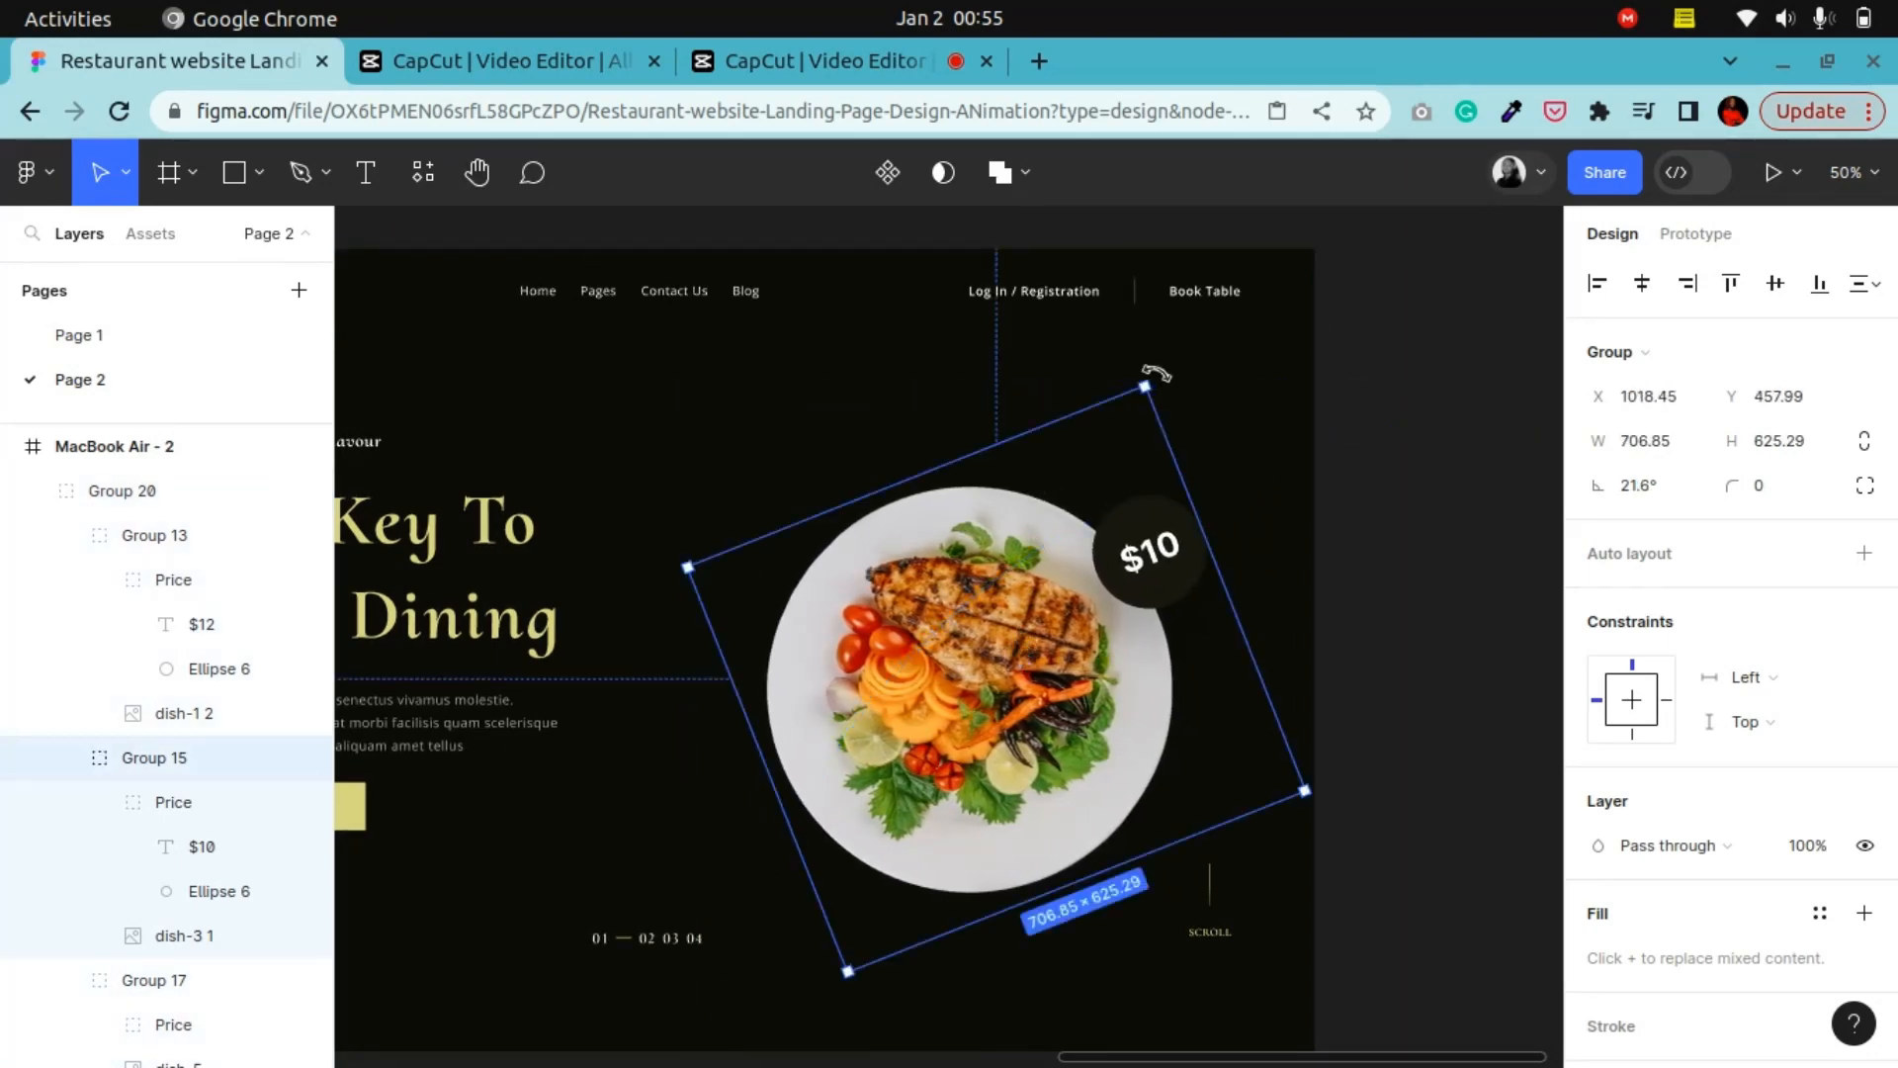
drag(1157, 374, 1173, 389)
click(1380, 356)
Duplicate the MacBook Air - 2 frame and place the copy beside it at X 3740, Y -1804
key(ctrl+minus)
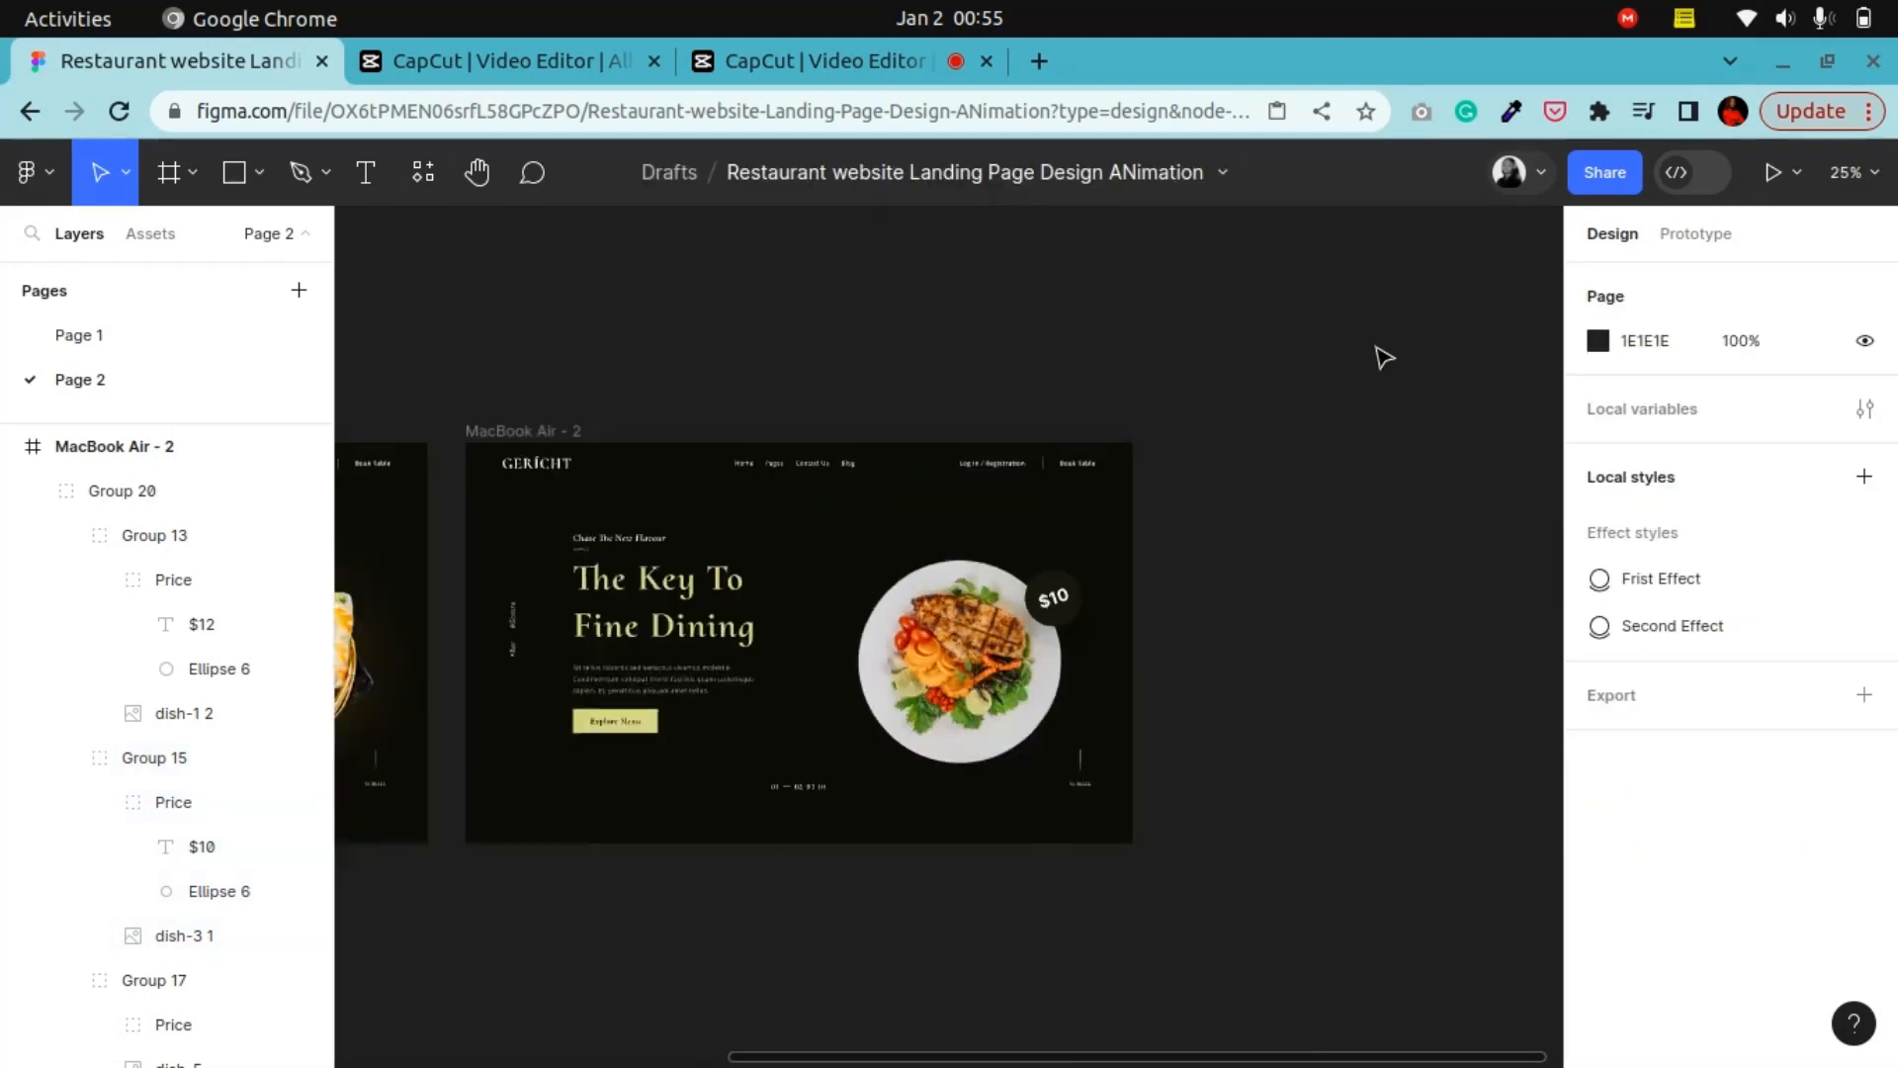
key(ctrl+minus)
click(792, 528)
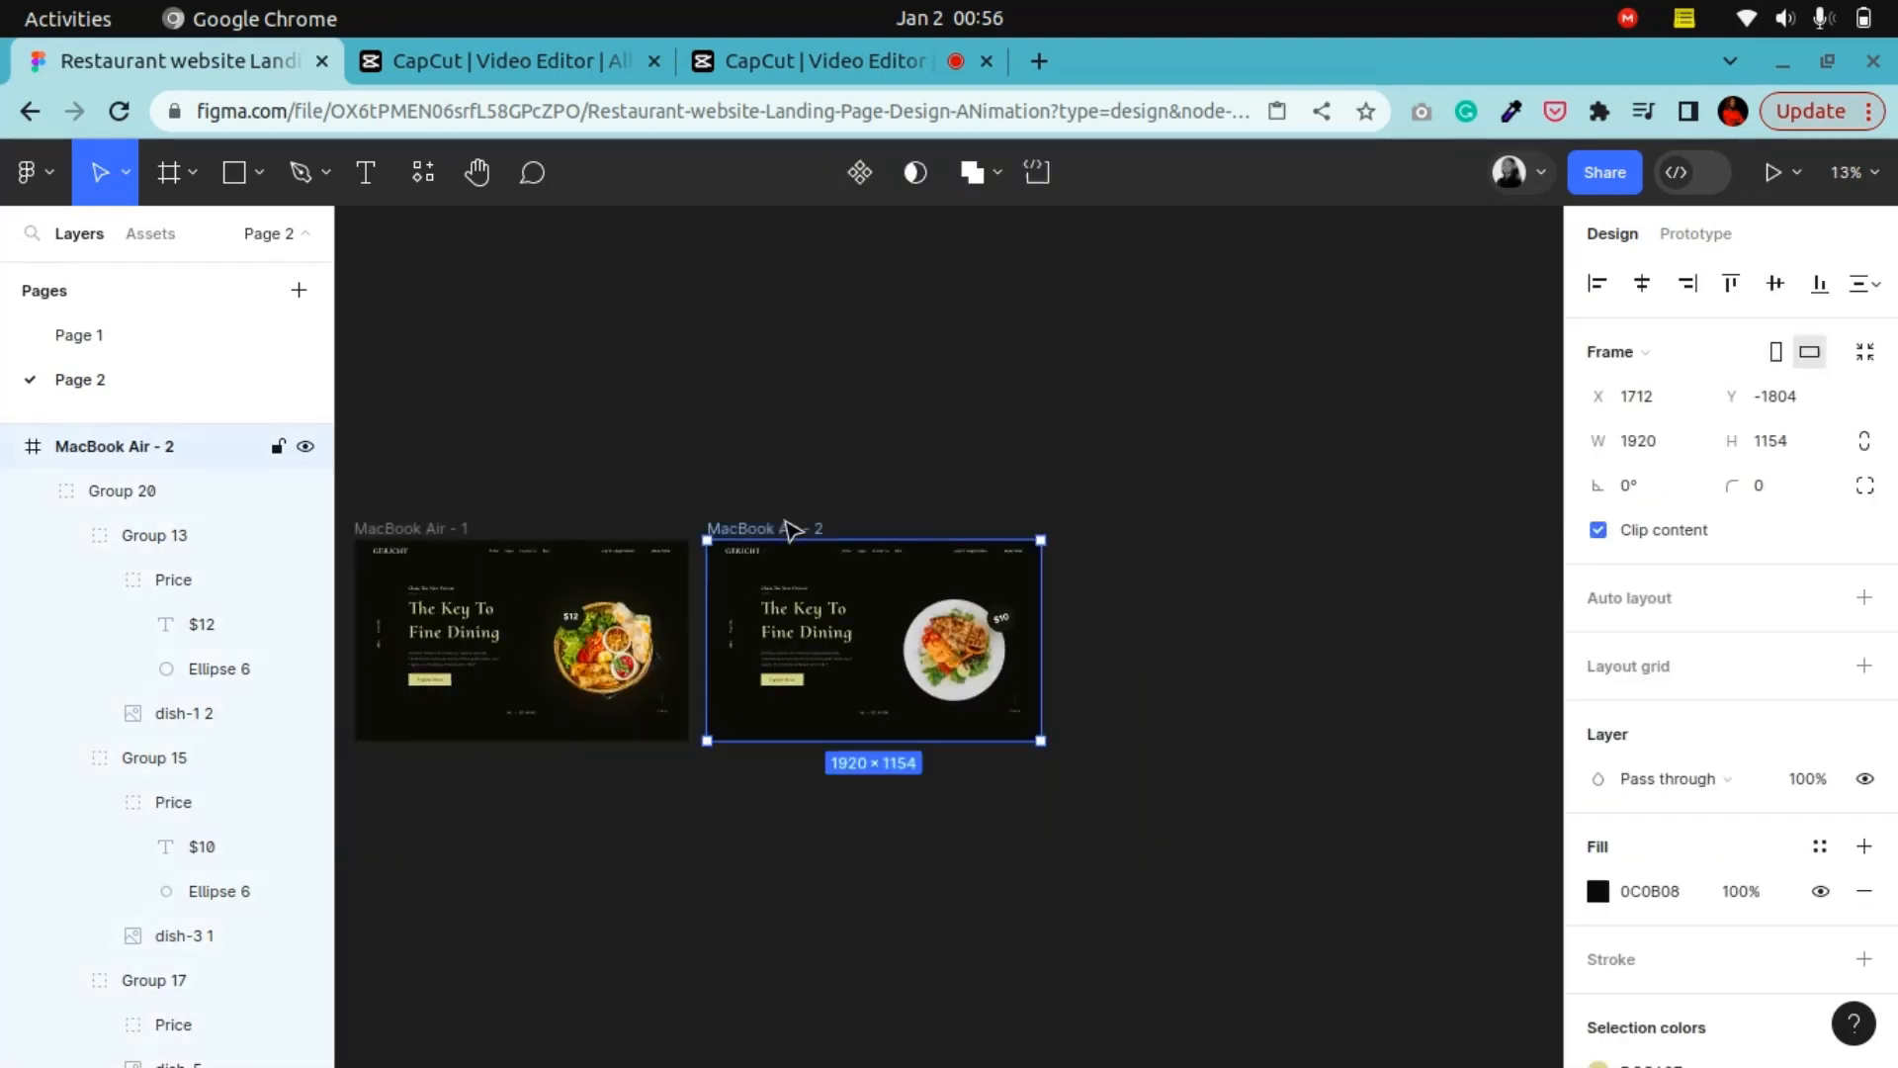
drag(821, 530, 1150, 526)
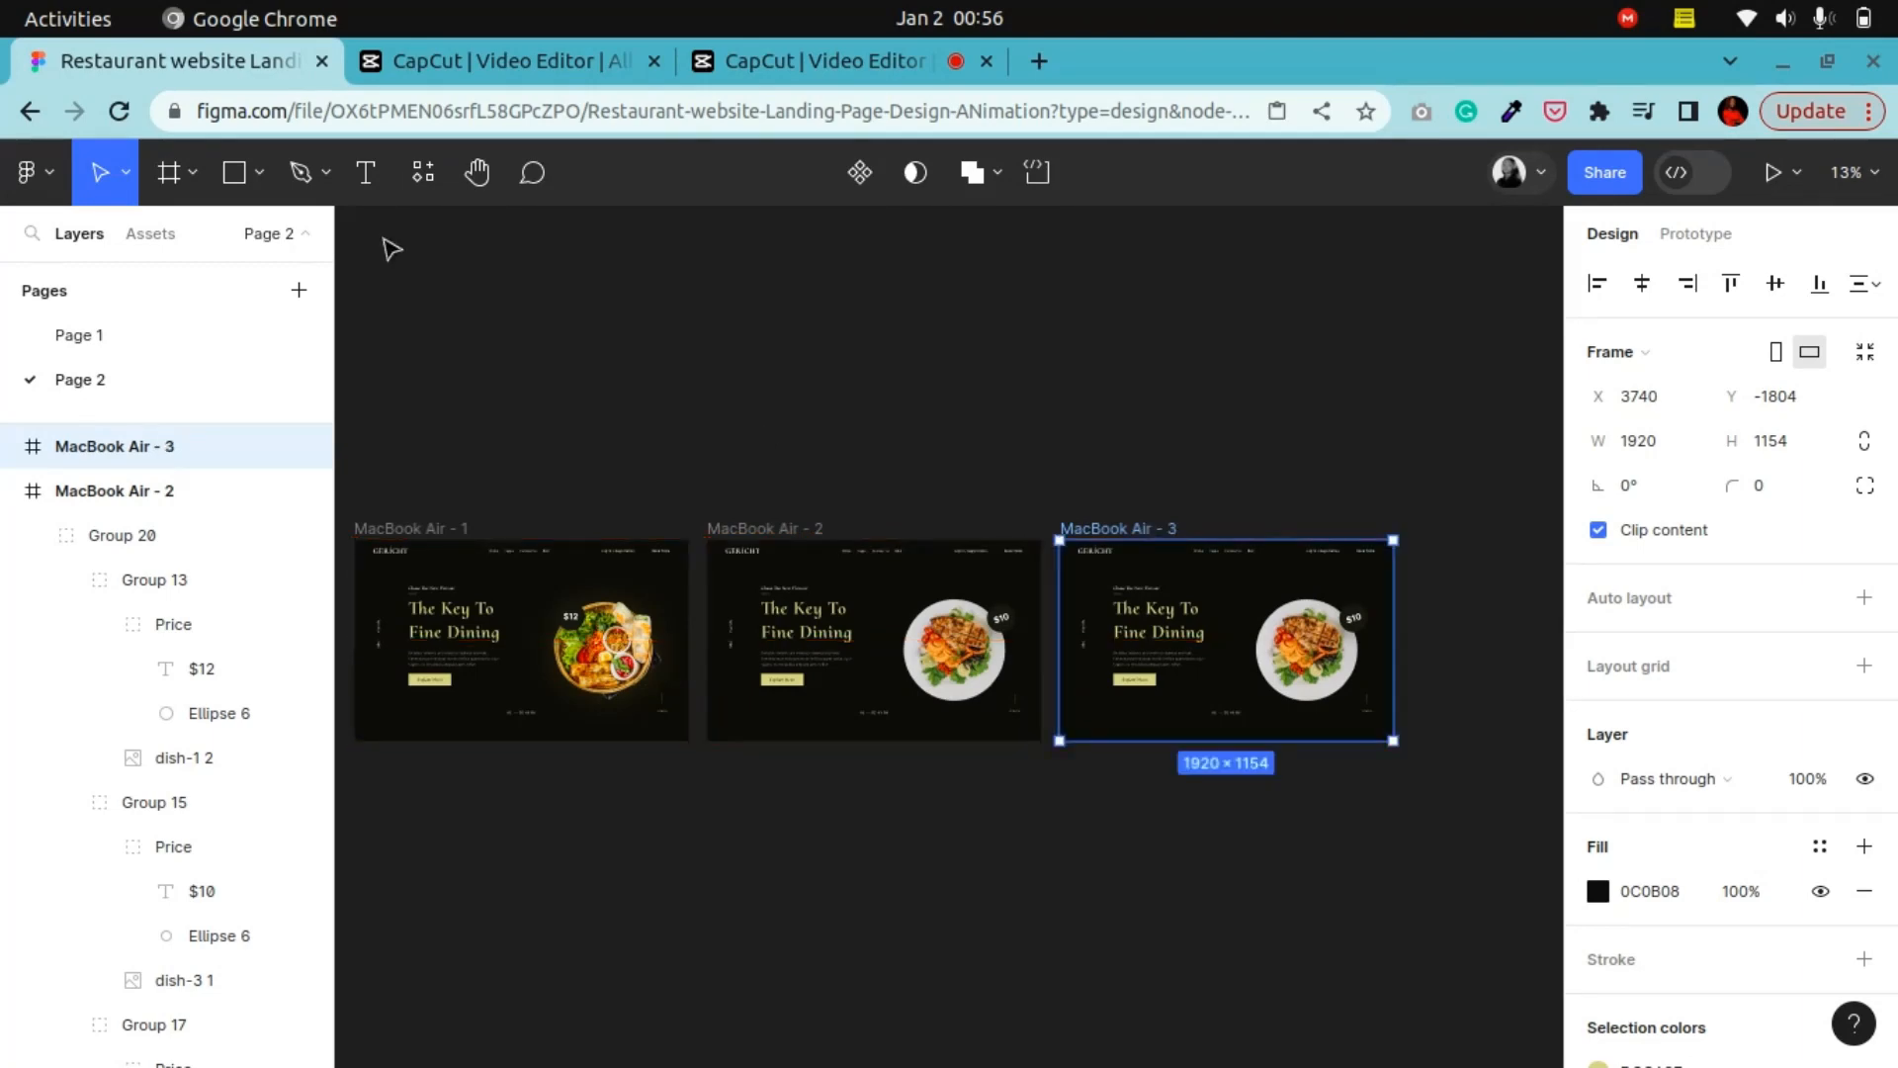
Rotate the dish-circle group in the MacBook Air - 3 frame counterclockwise to about 176.65°, bringing the black-bowl dish beside the headline
click(478, 173)
scroll(873, 700, right, 5)
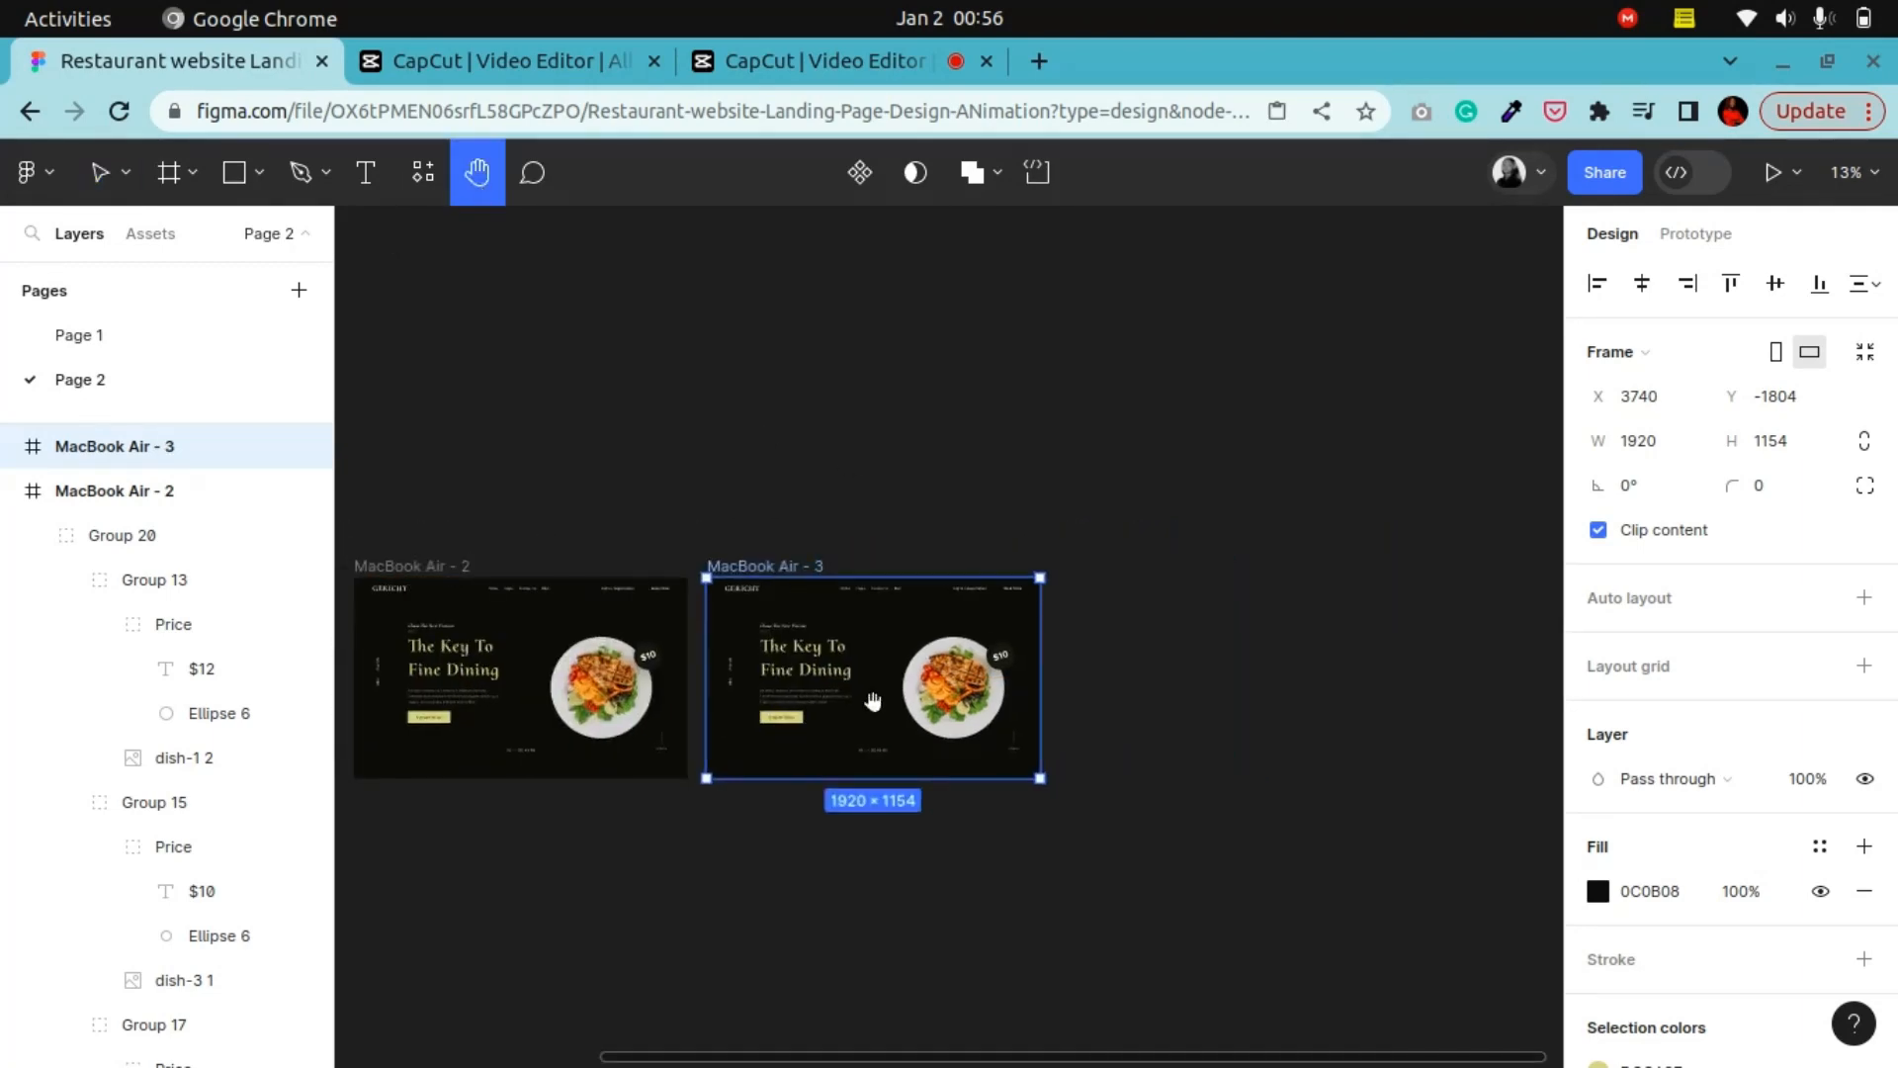
scroll(873, 700, up, 5)
scroll(873, 700, down, 2)
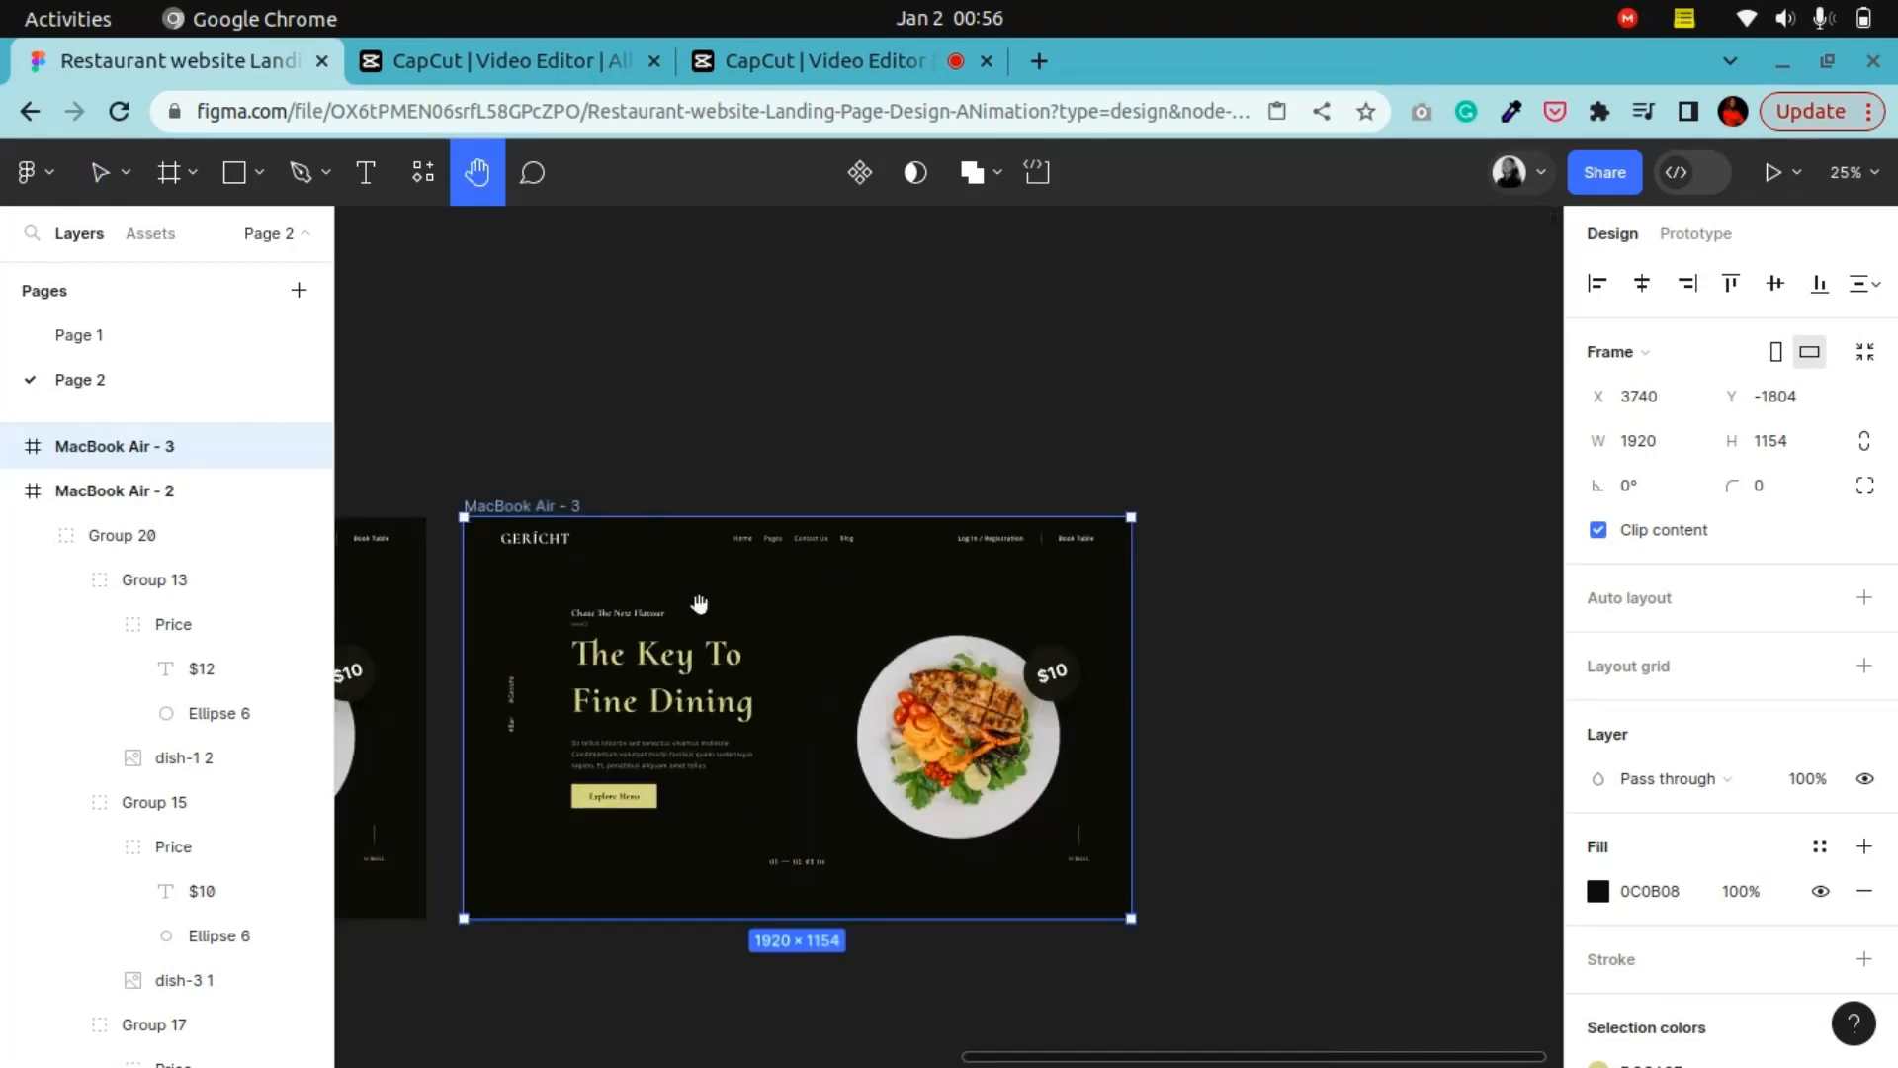
scroll(699, 604, down, 3)
scroll(706, 565, left, 1)
click(100, 173)
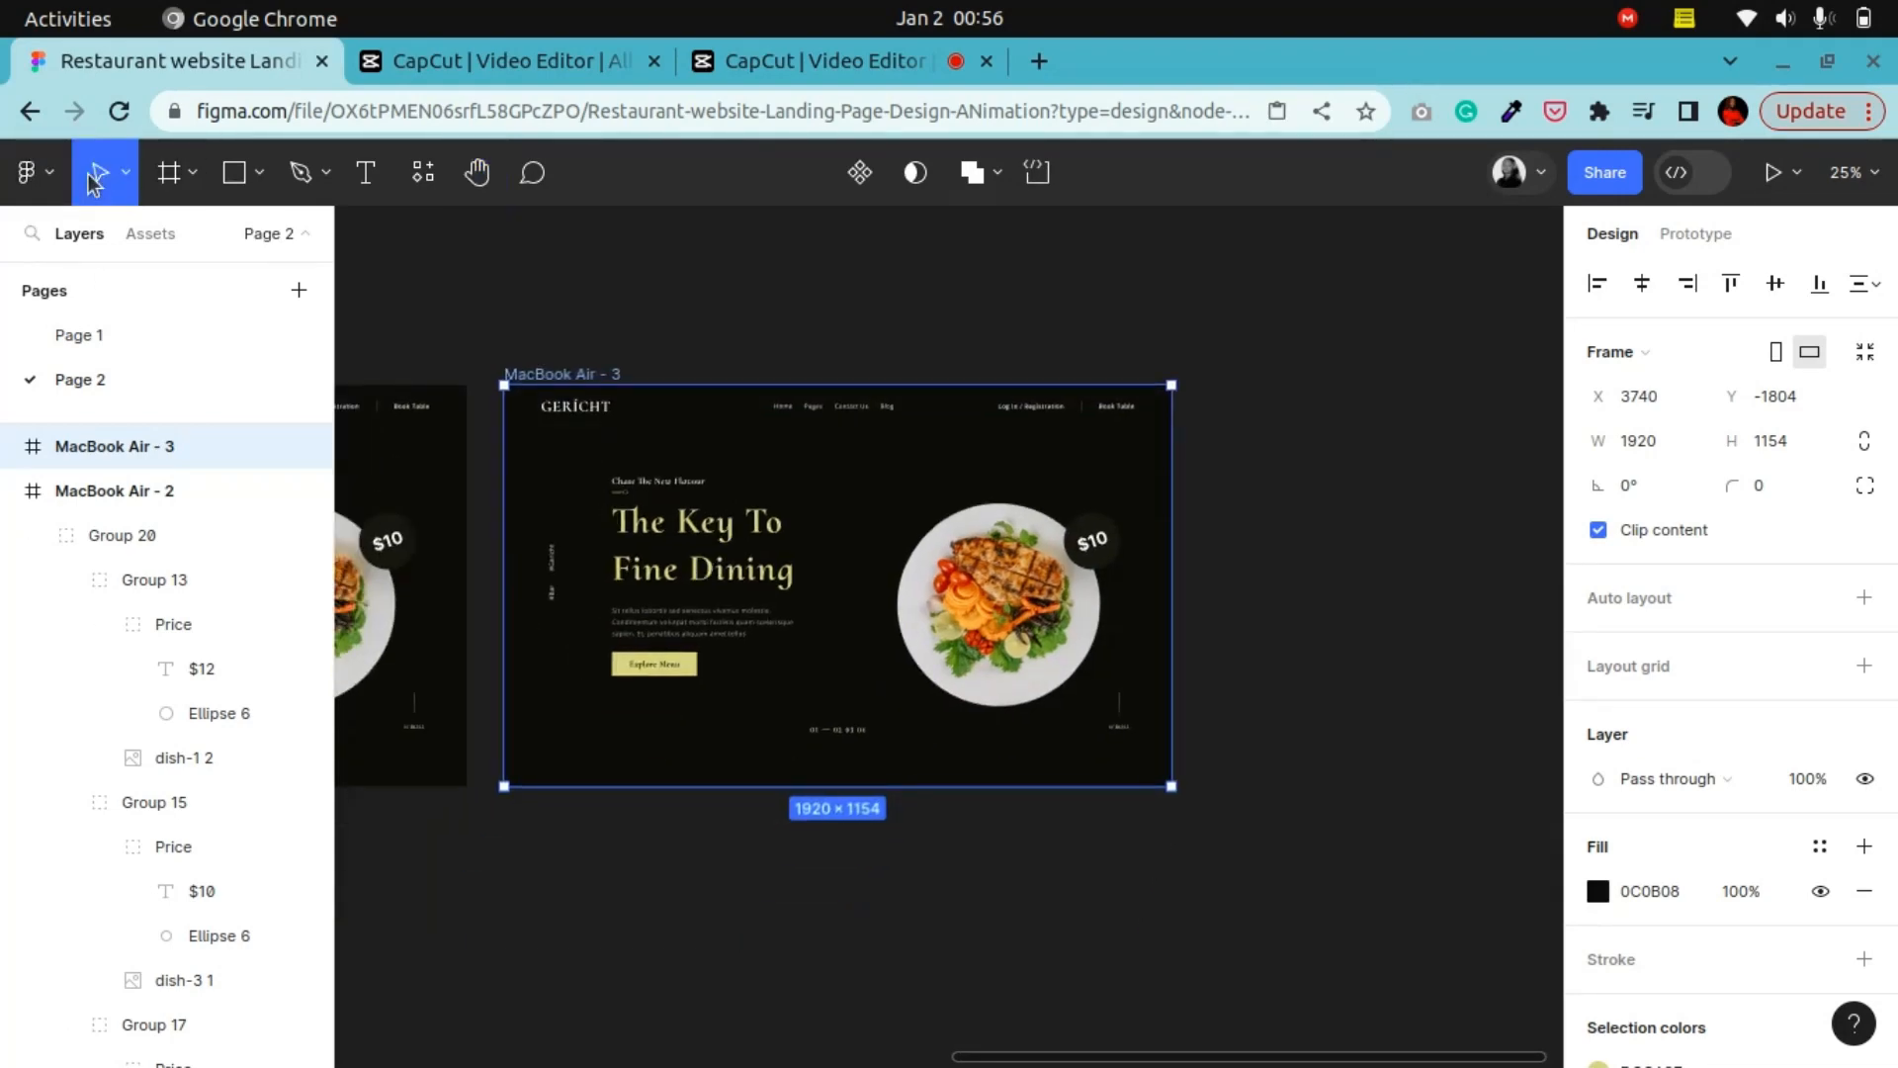
click(1016, 628)
scroll(1018, 632, down, 3)
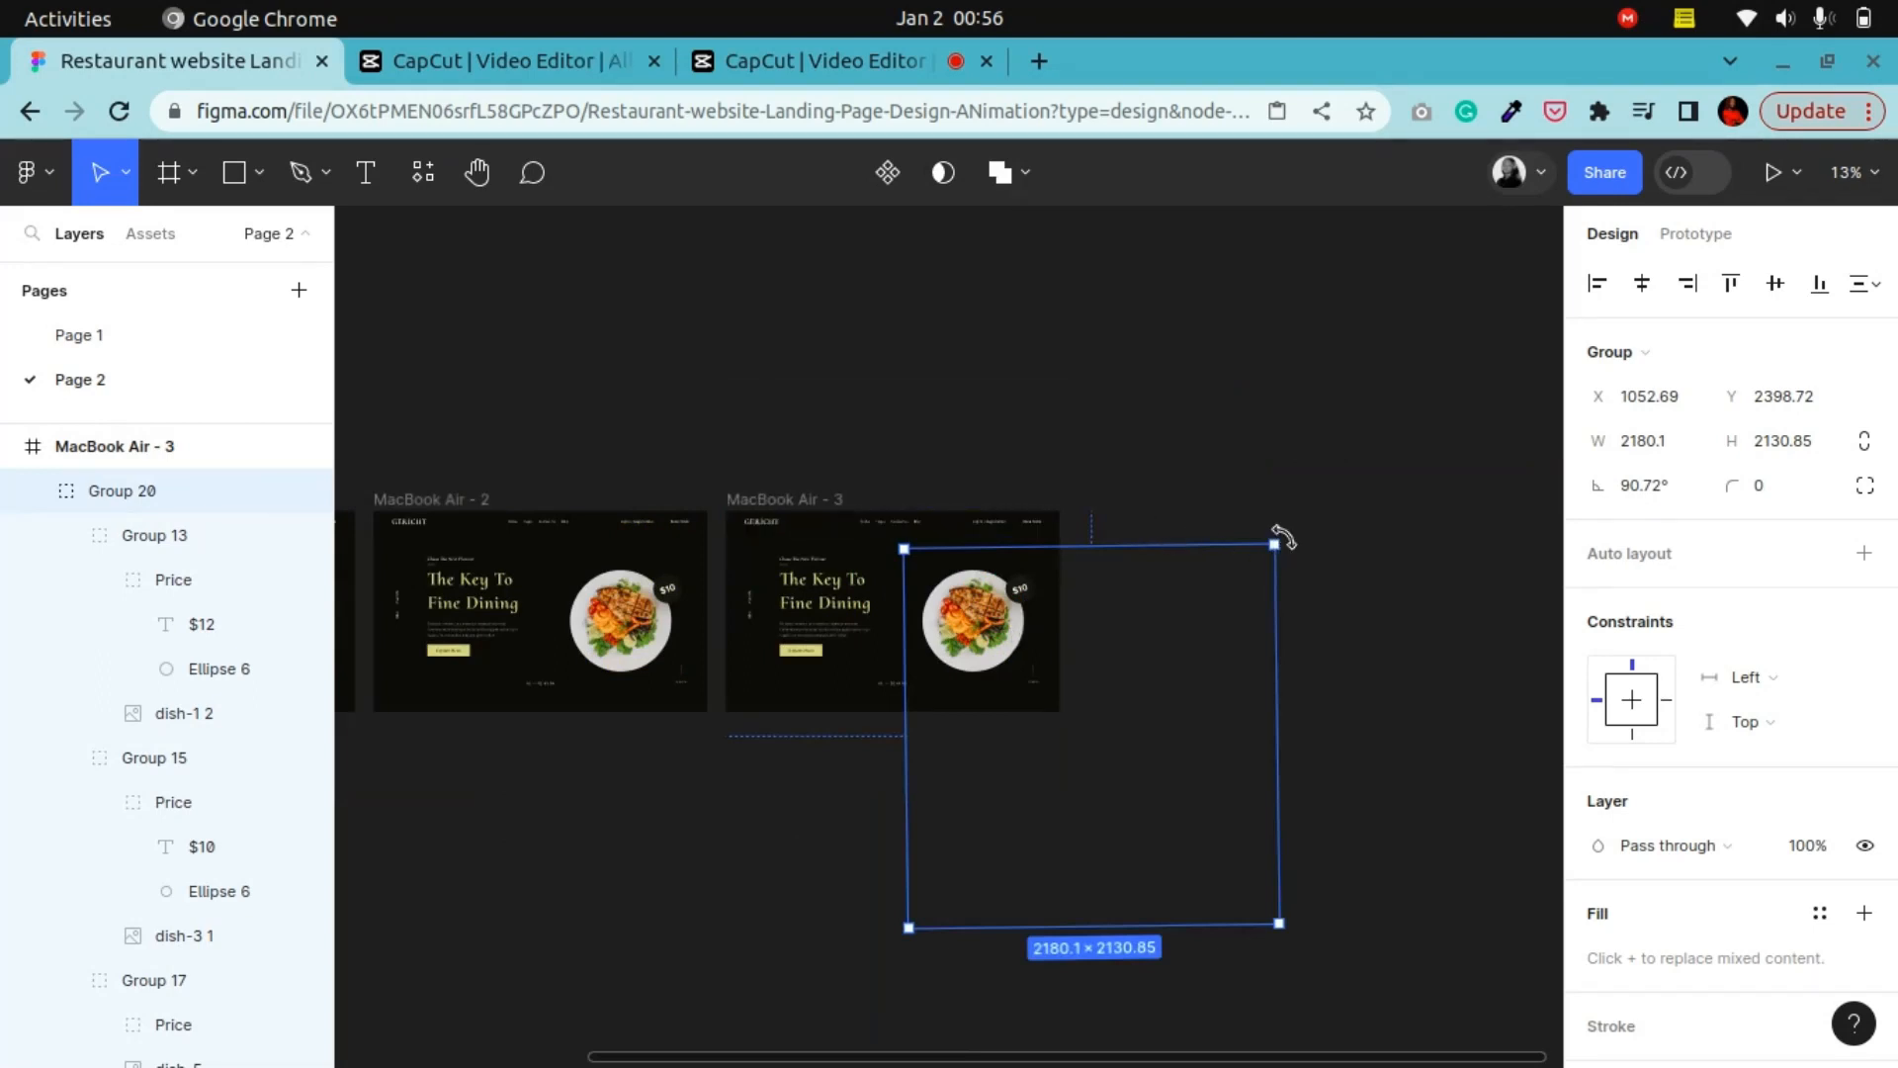
drag(1283, 537, 920, 546)
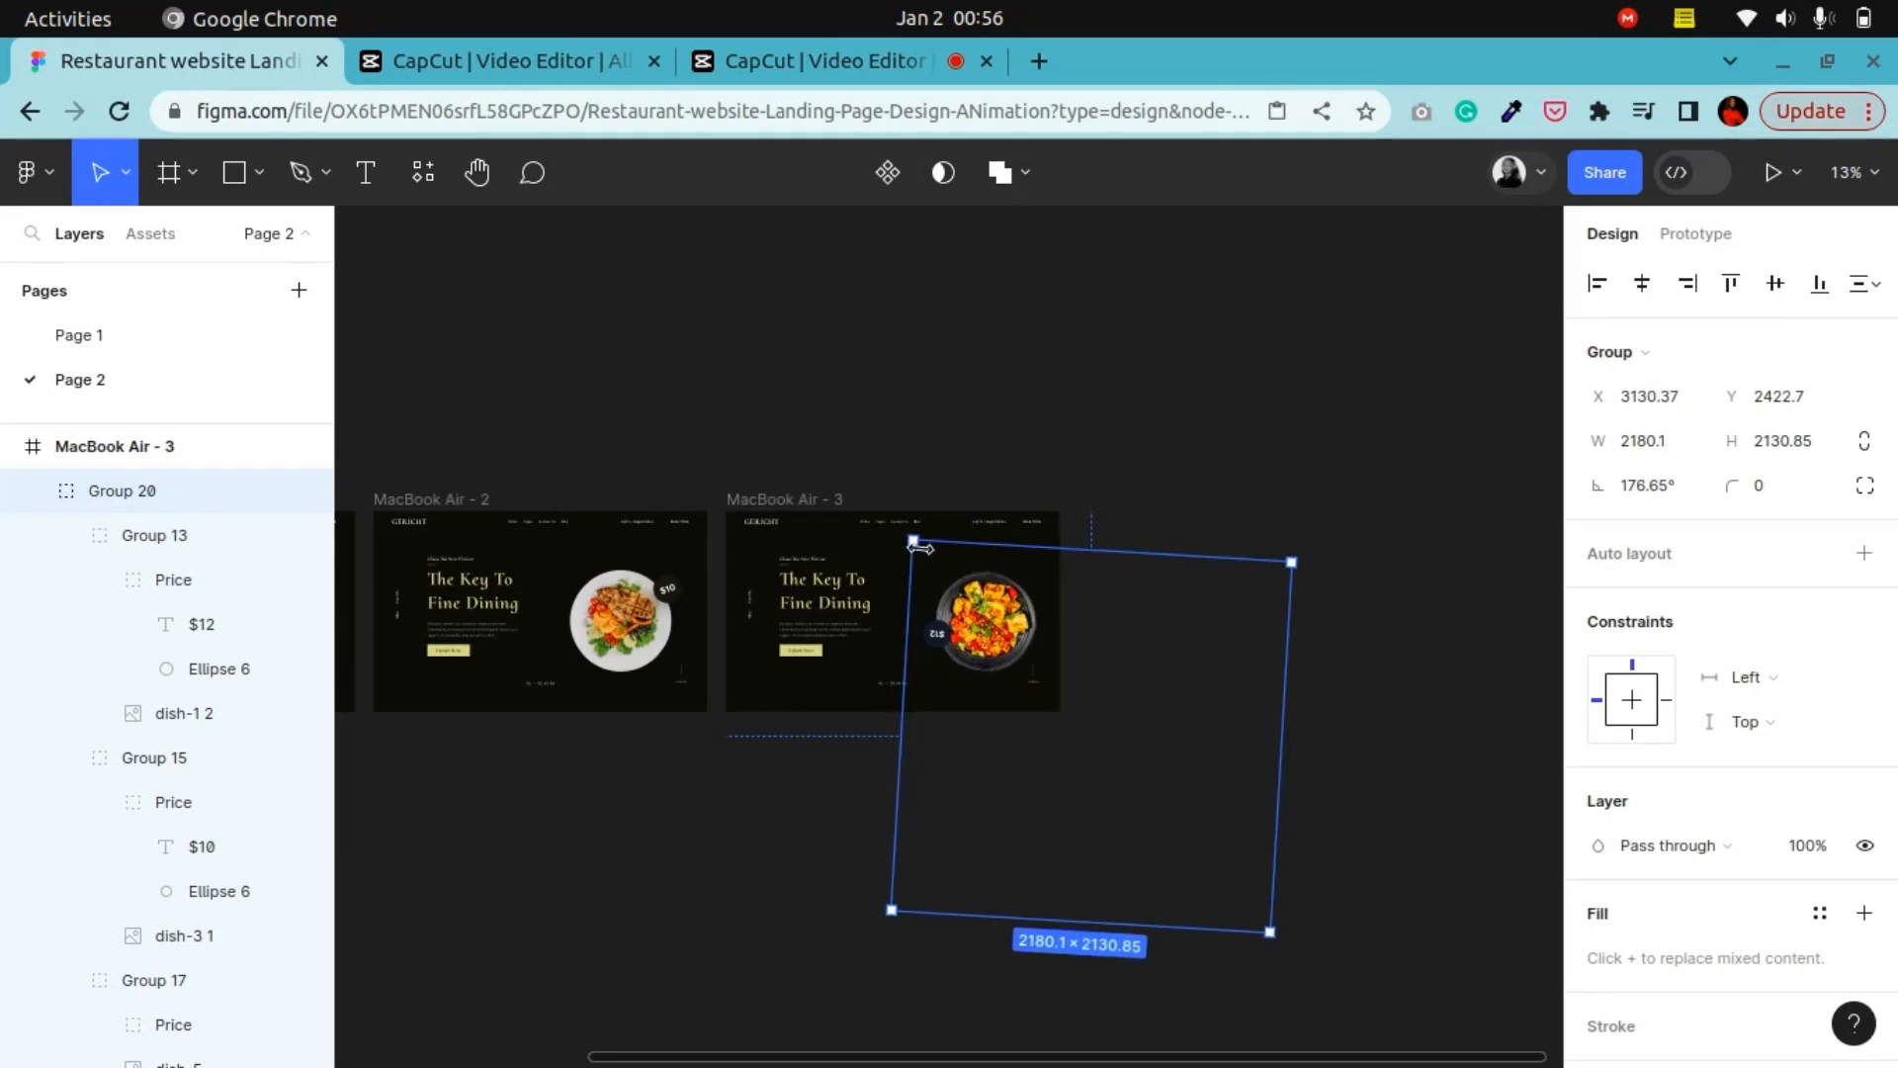
key(plus)
key(plus)
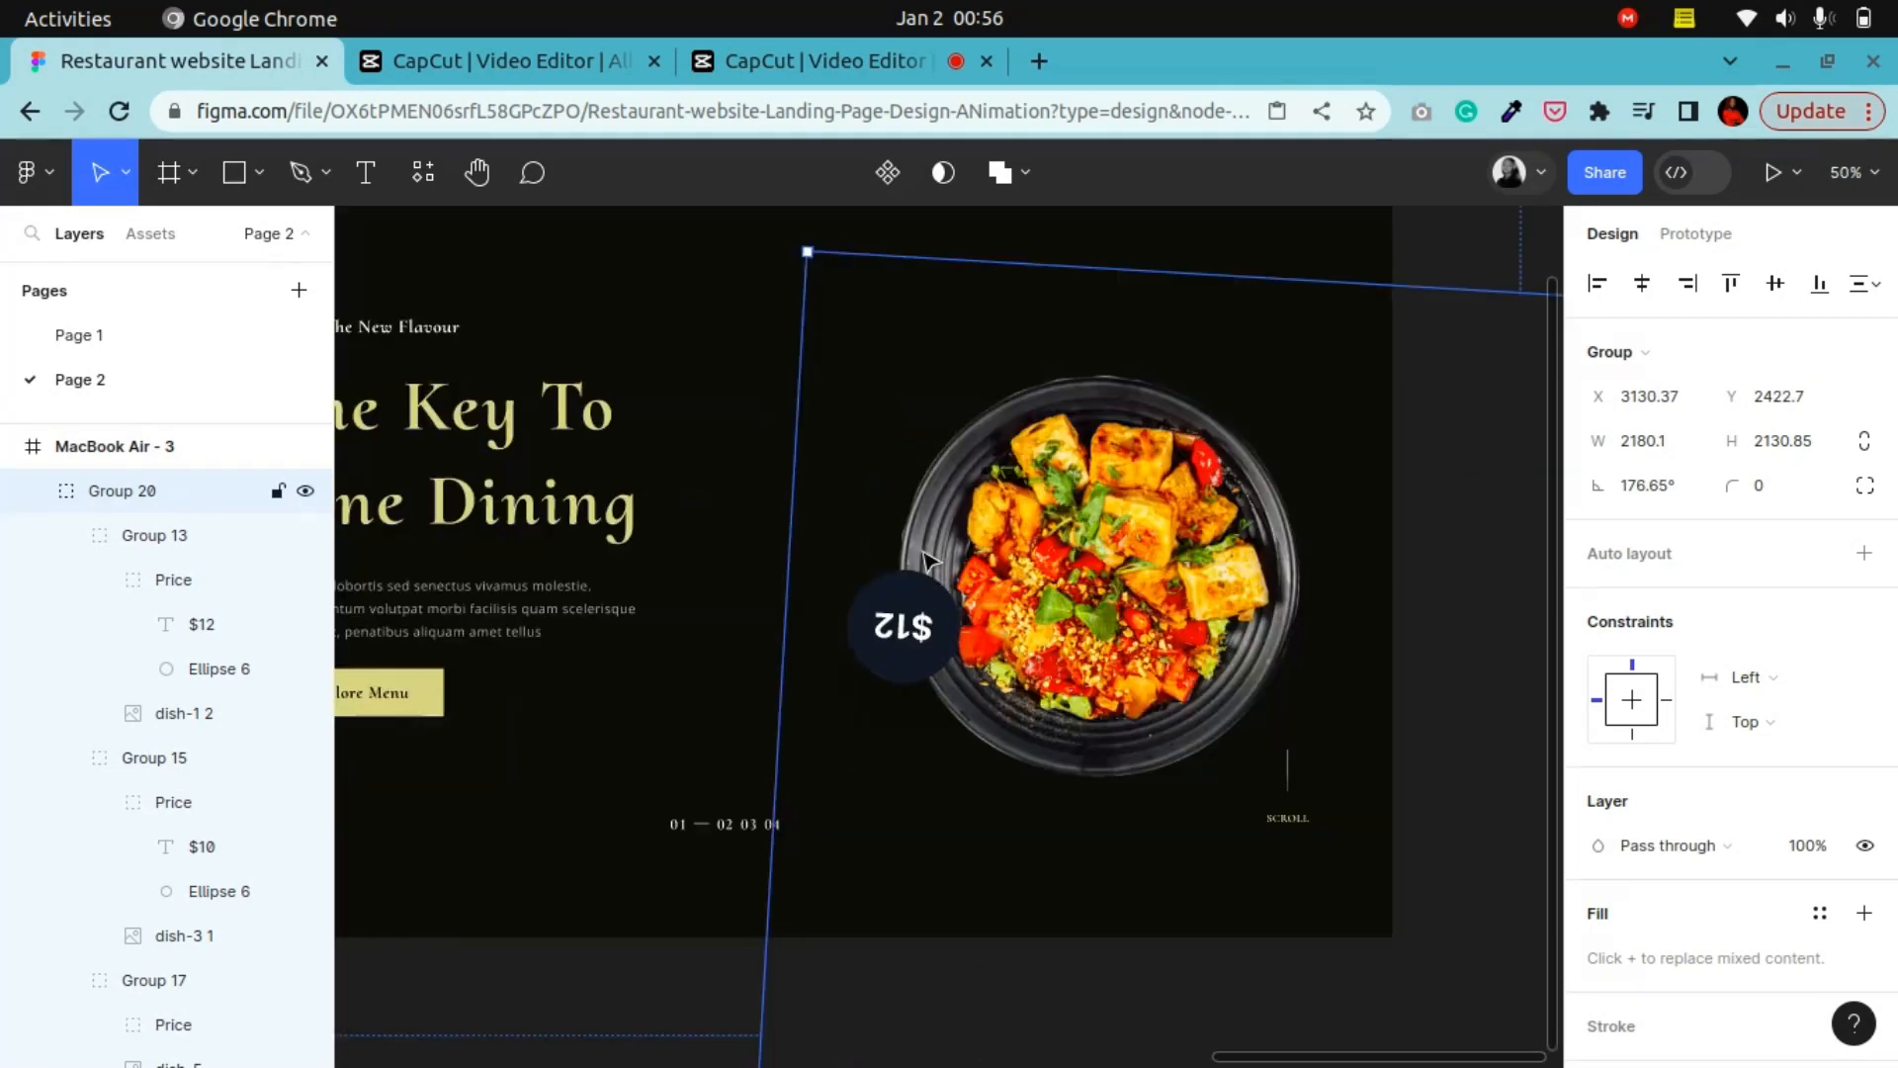
Rotate the black-bowl dish group in the MacBook Air - 3 frame upright to about 25.47° and change its price to $8
click(1045, 647)
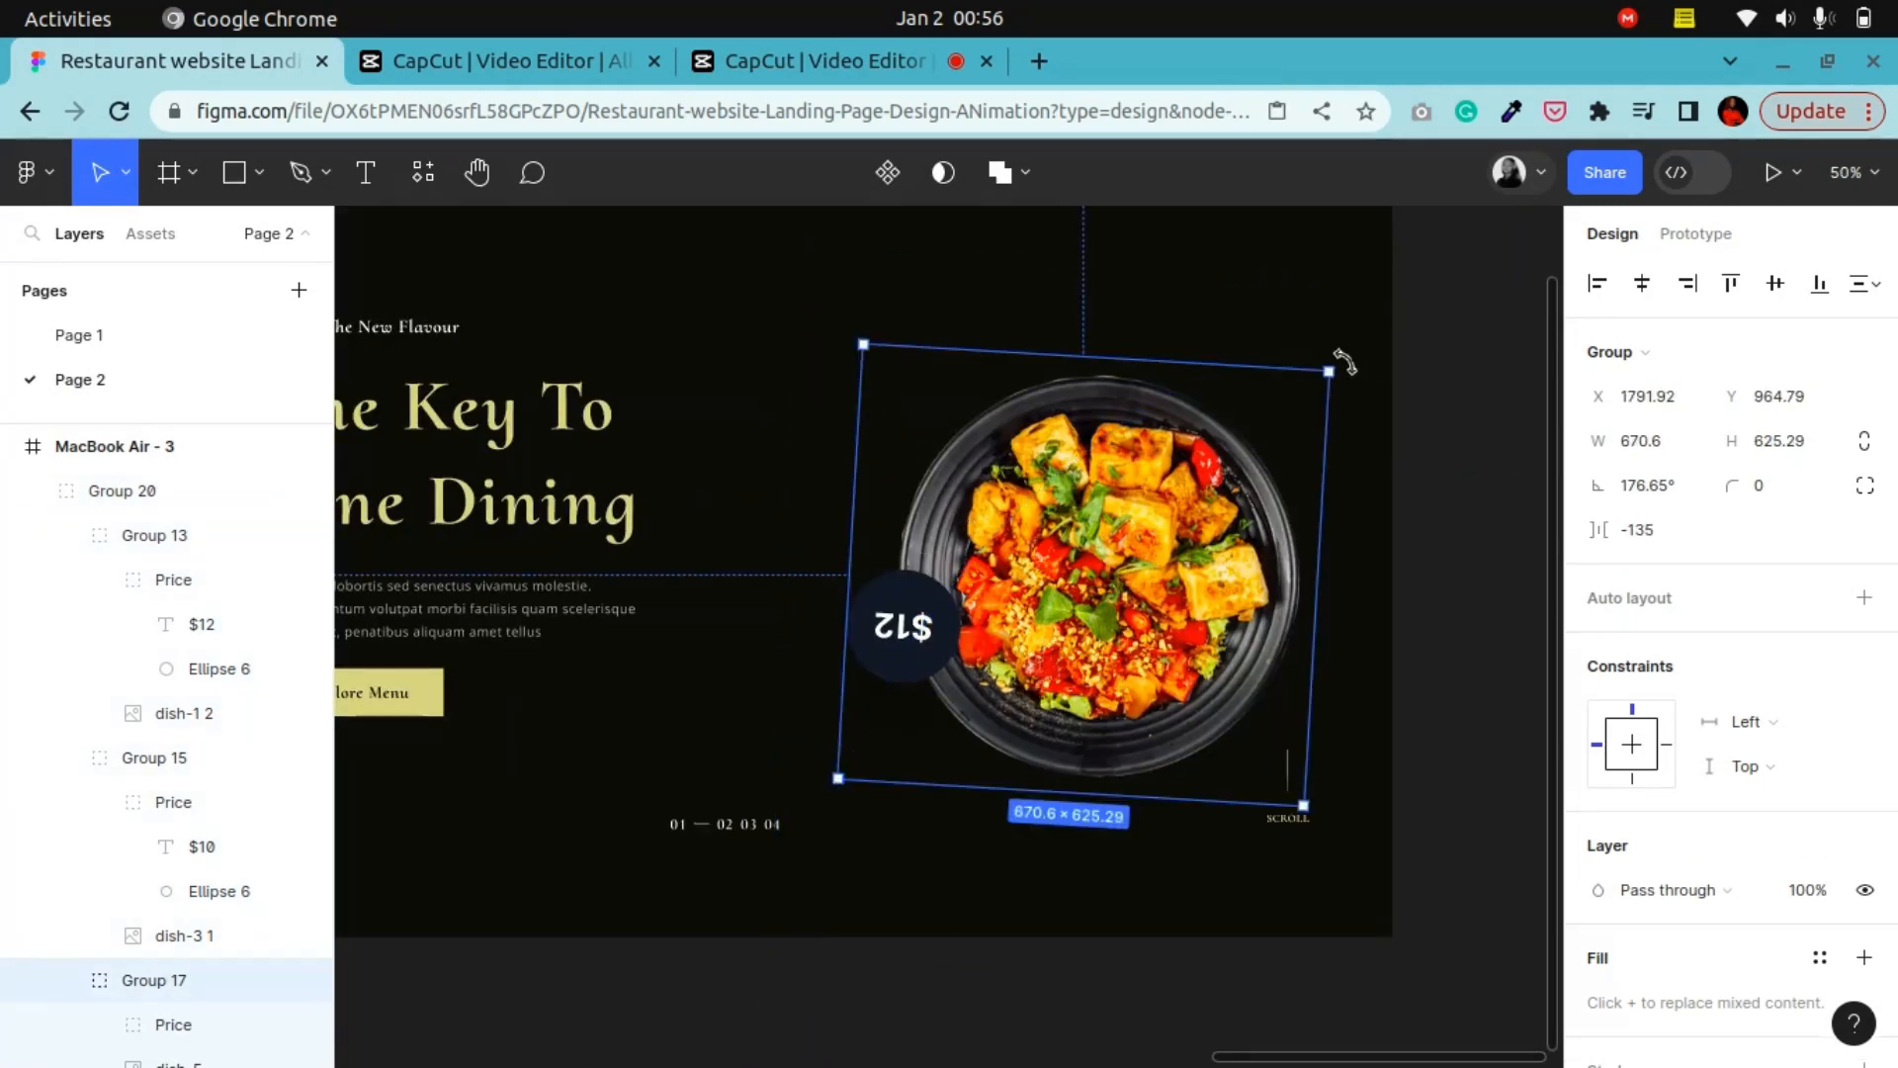
drag(1362, 370, 1034, 689)
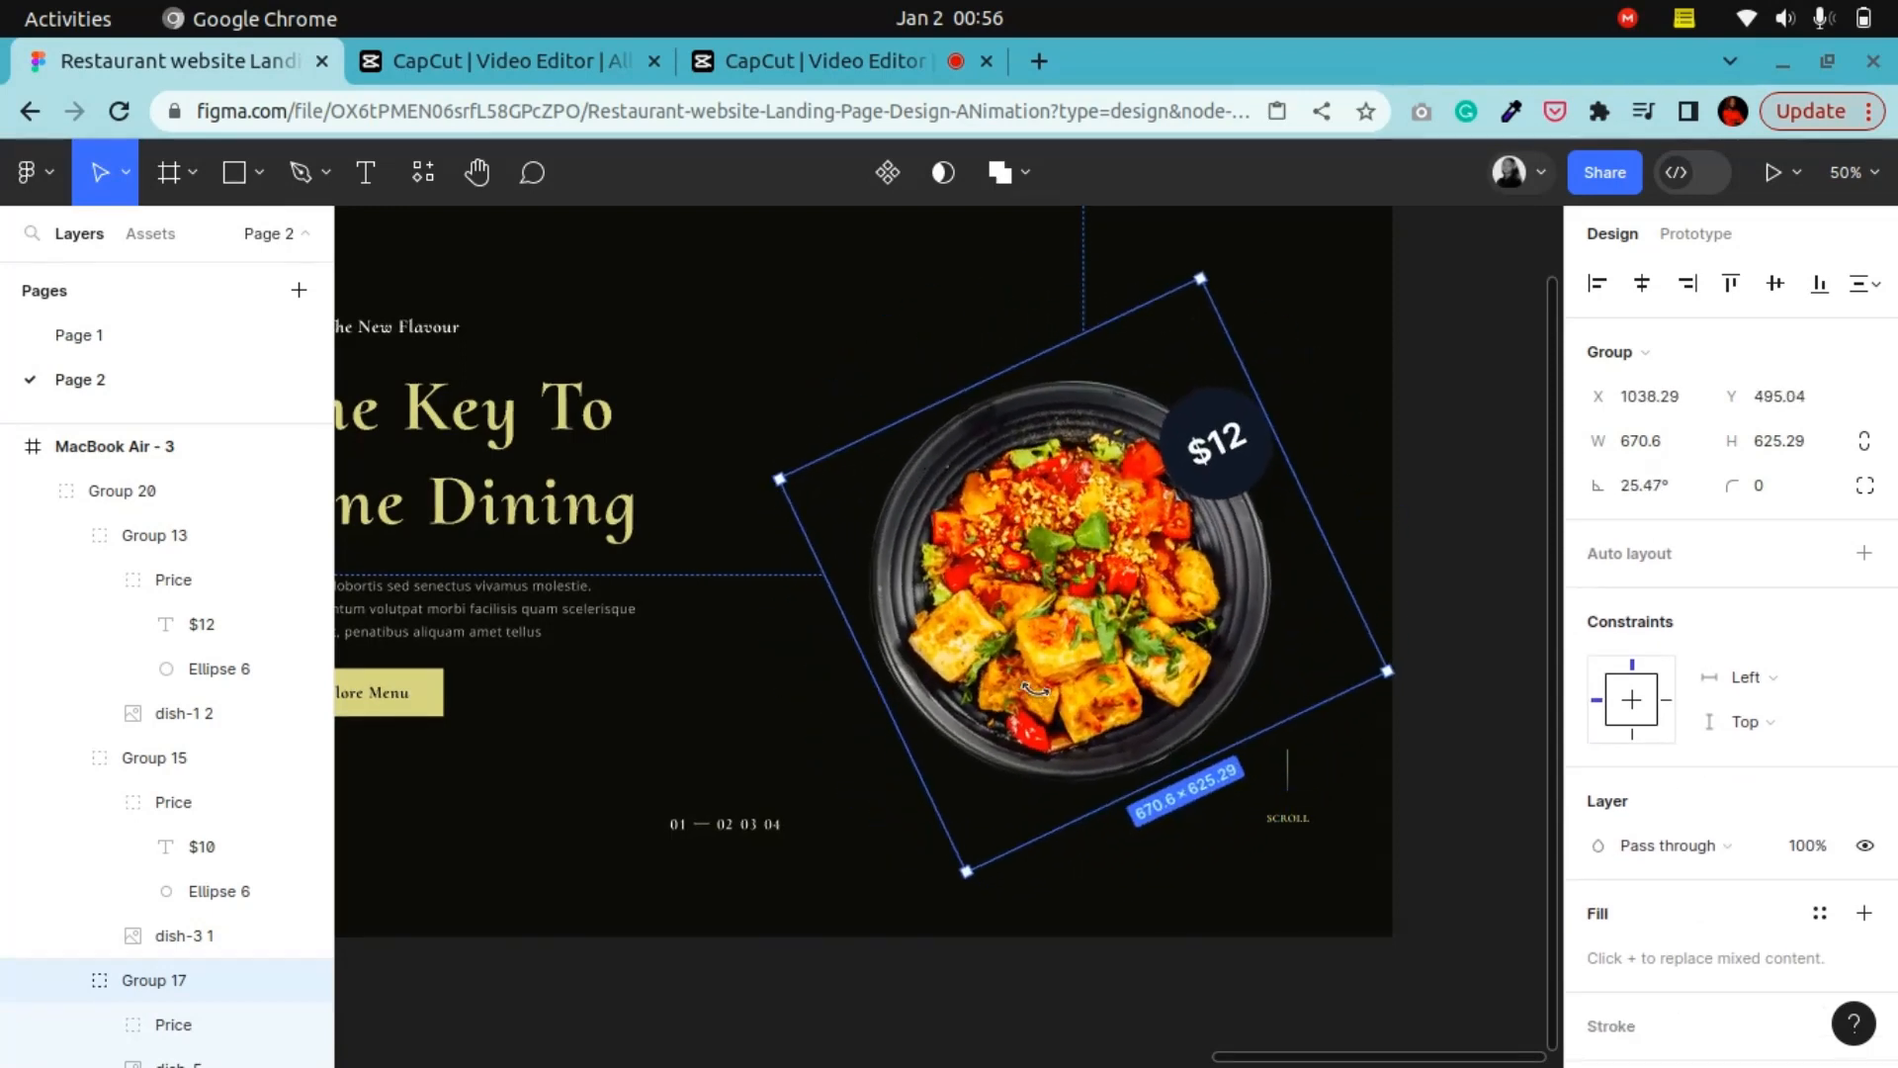
double_click(1229, 441)
double_click(1239, 432)
click(1241, 434)
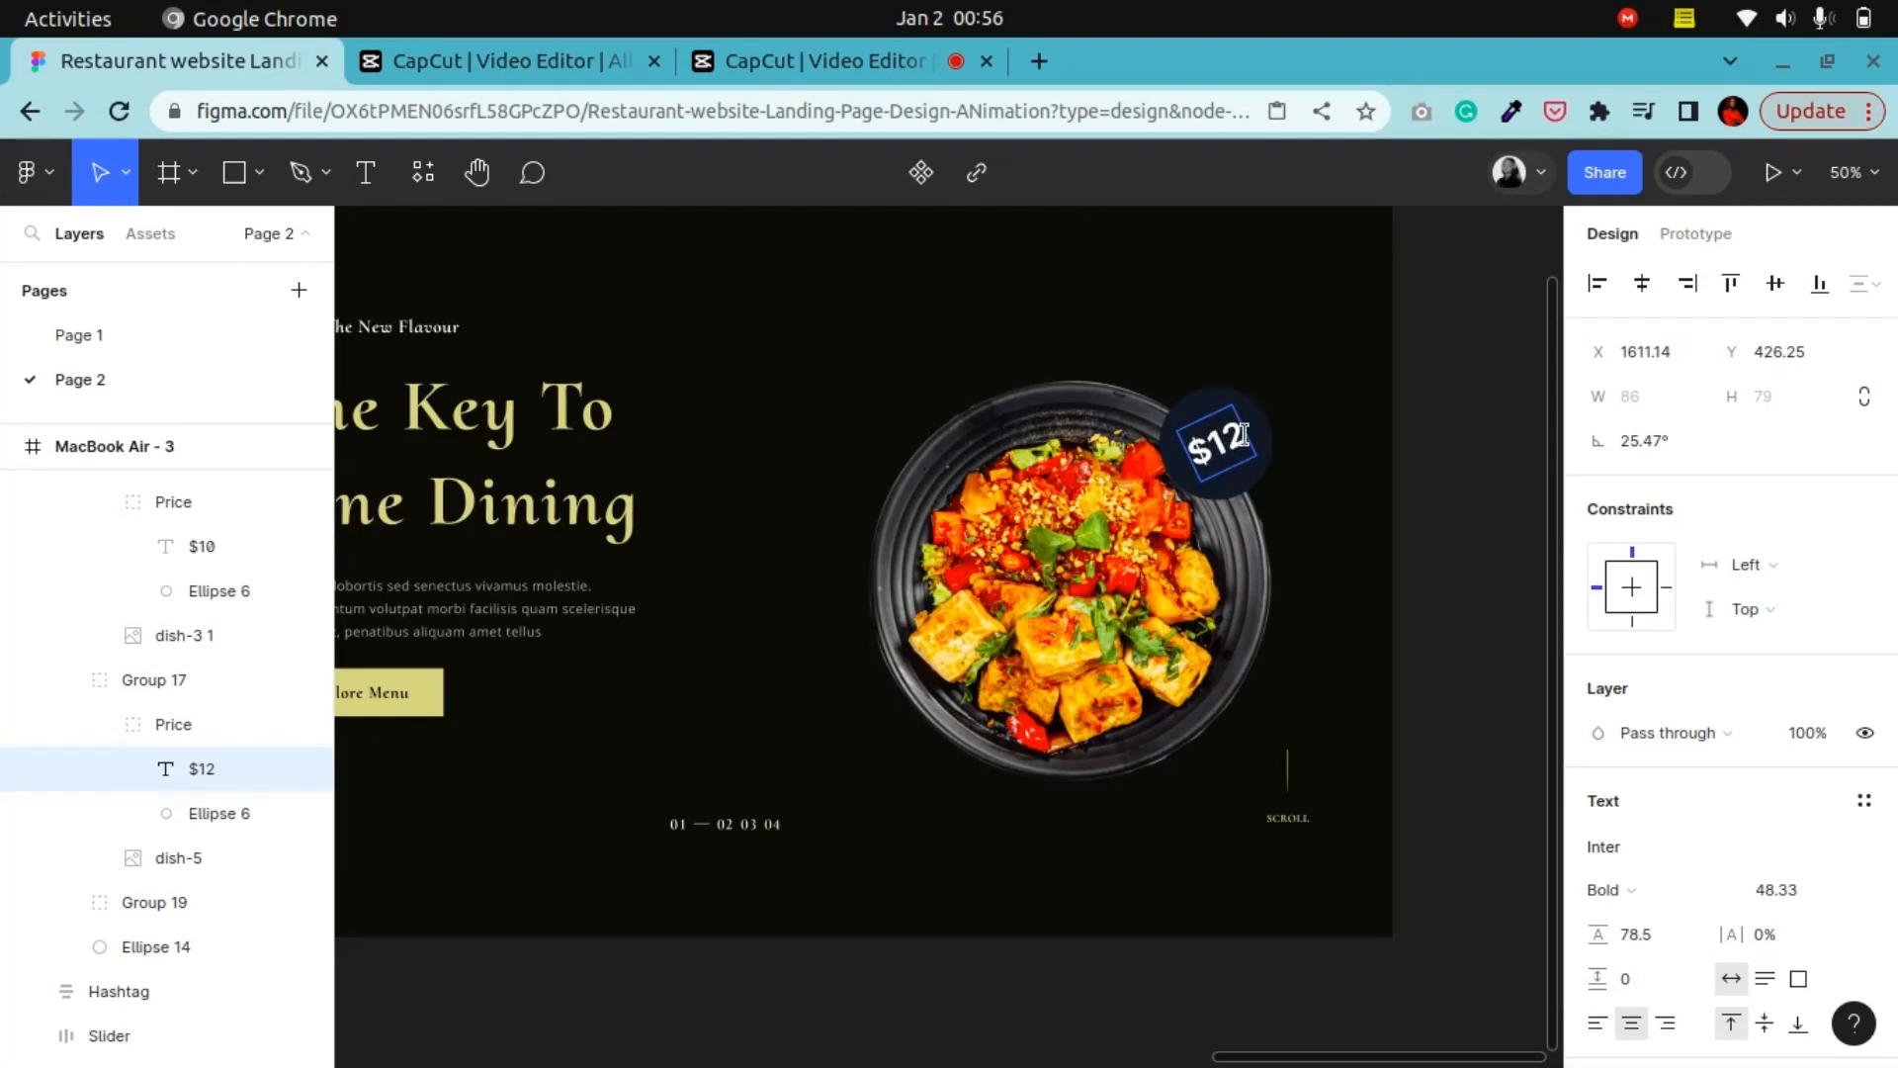
key(BackSpace)
key(BackSpace)
text(8)
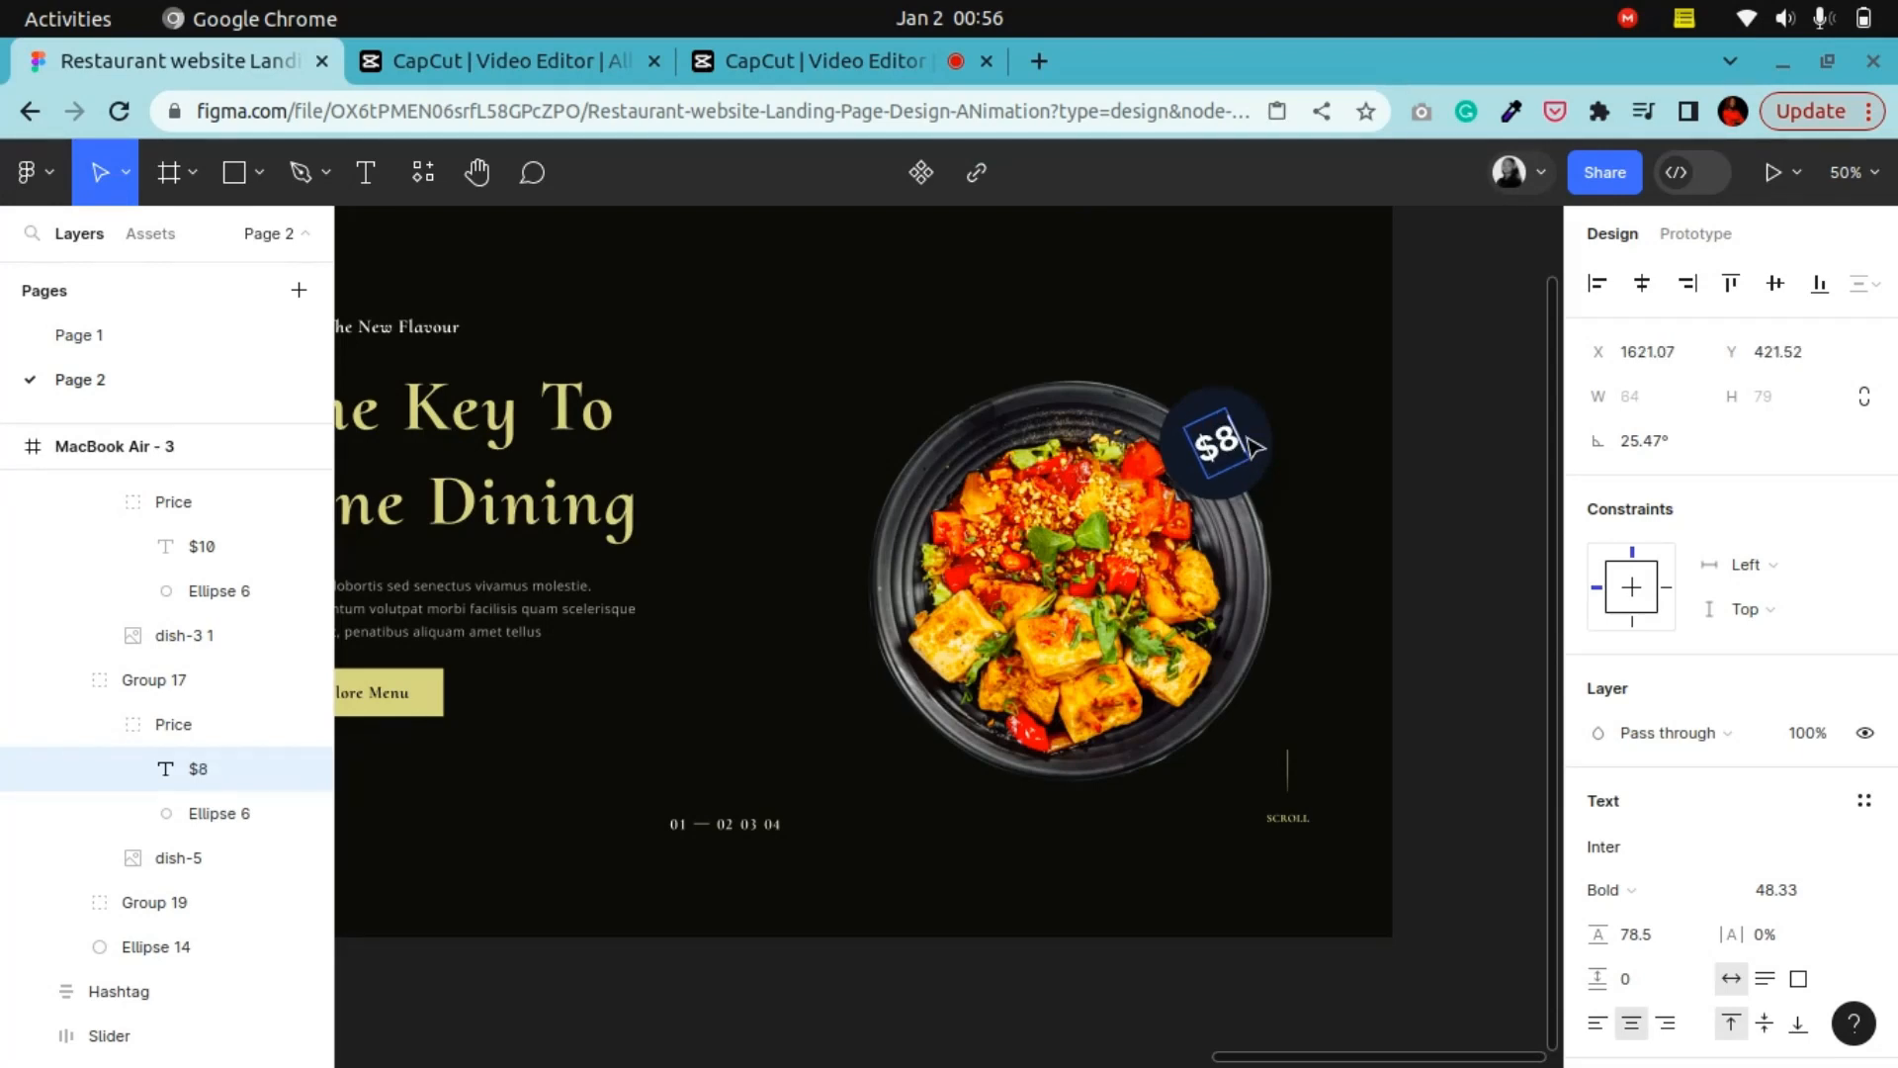
key(Escape)
key(Escape)
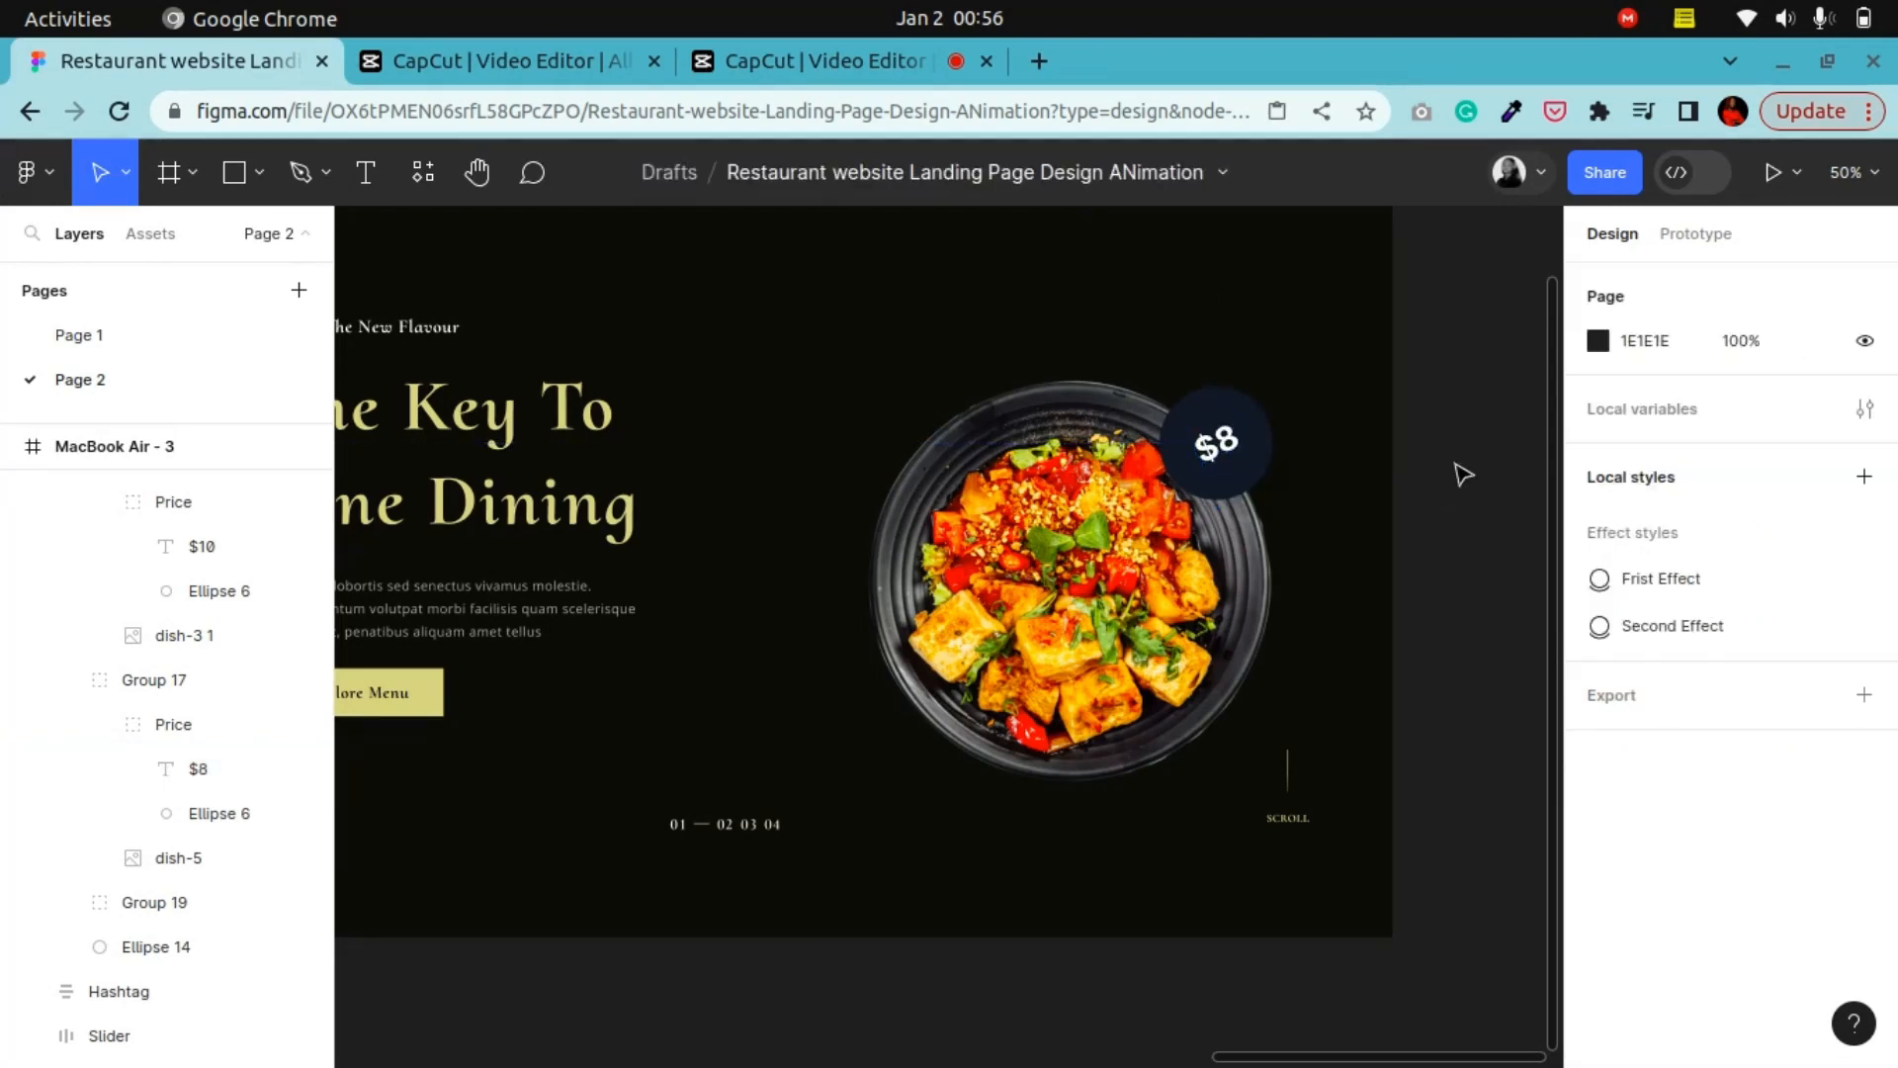
Nudge the dish-circle group in the MacBook Air - 3 frame left to X 3076.37
key(minus)
key(minus)
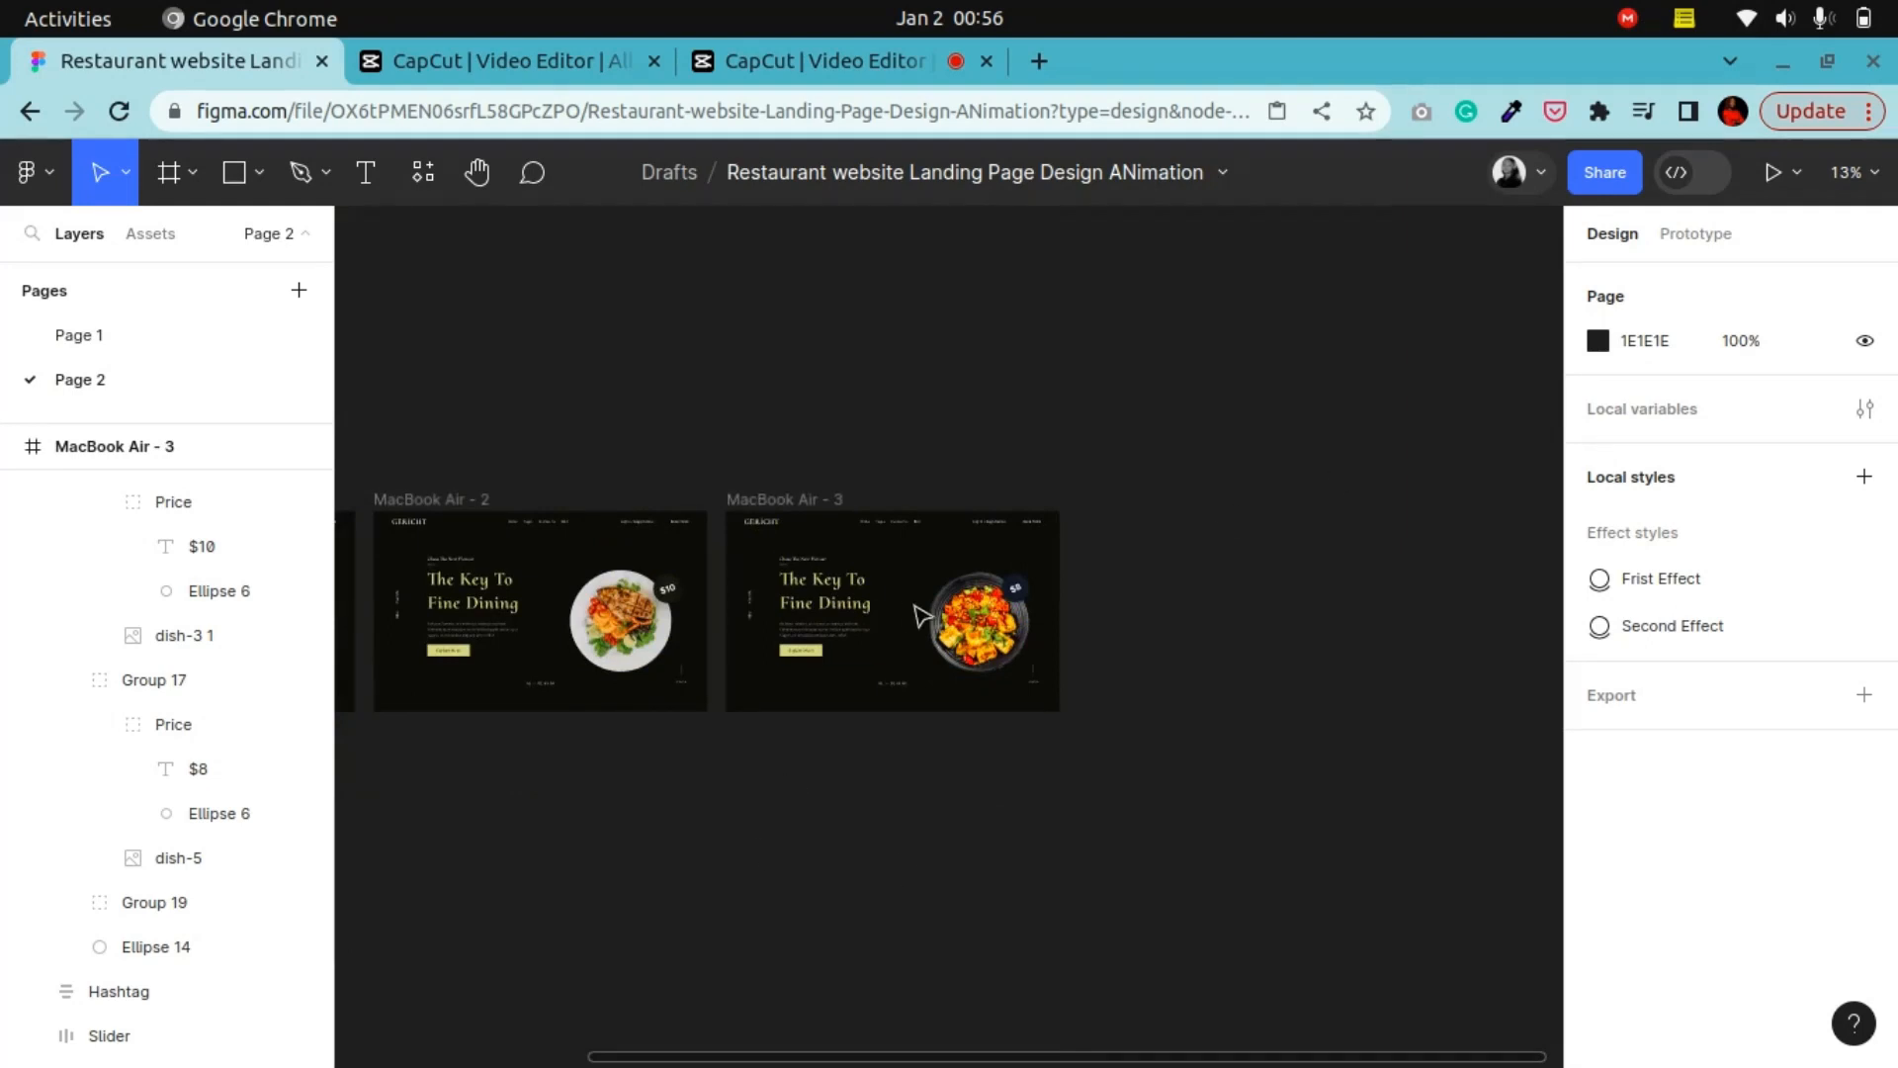
click(947, 638)
key(Left)
key(Left)
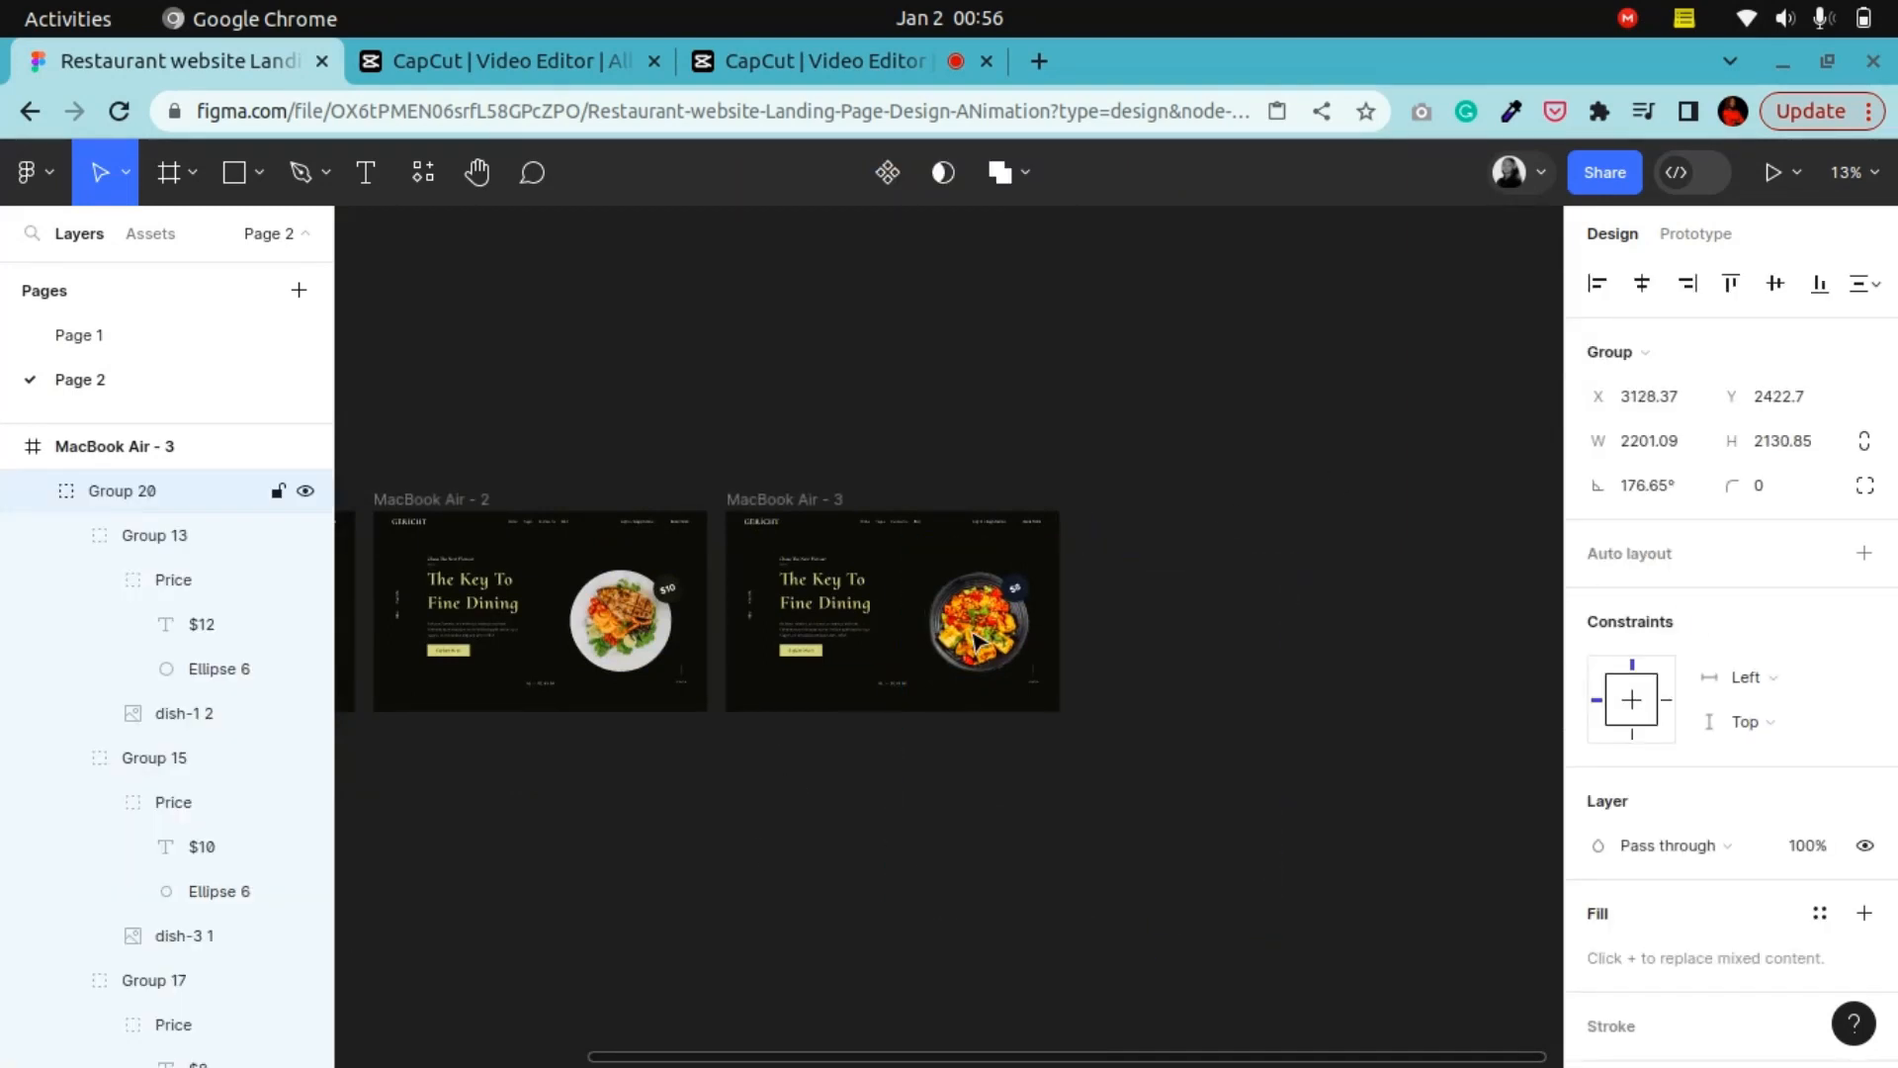
key(Left)
key(Left)
key(Left)
key(Left)
key(Left)
key(Left)
key(Left)
key(Left)
key(Left)
key(Left)
key(Left)
key(Left)
key(Left)
key(Left)
key(Left)
key(Left)
key(Left)
key(Left)
key(Left)
key(Left)
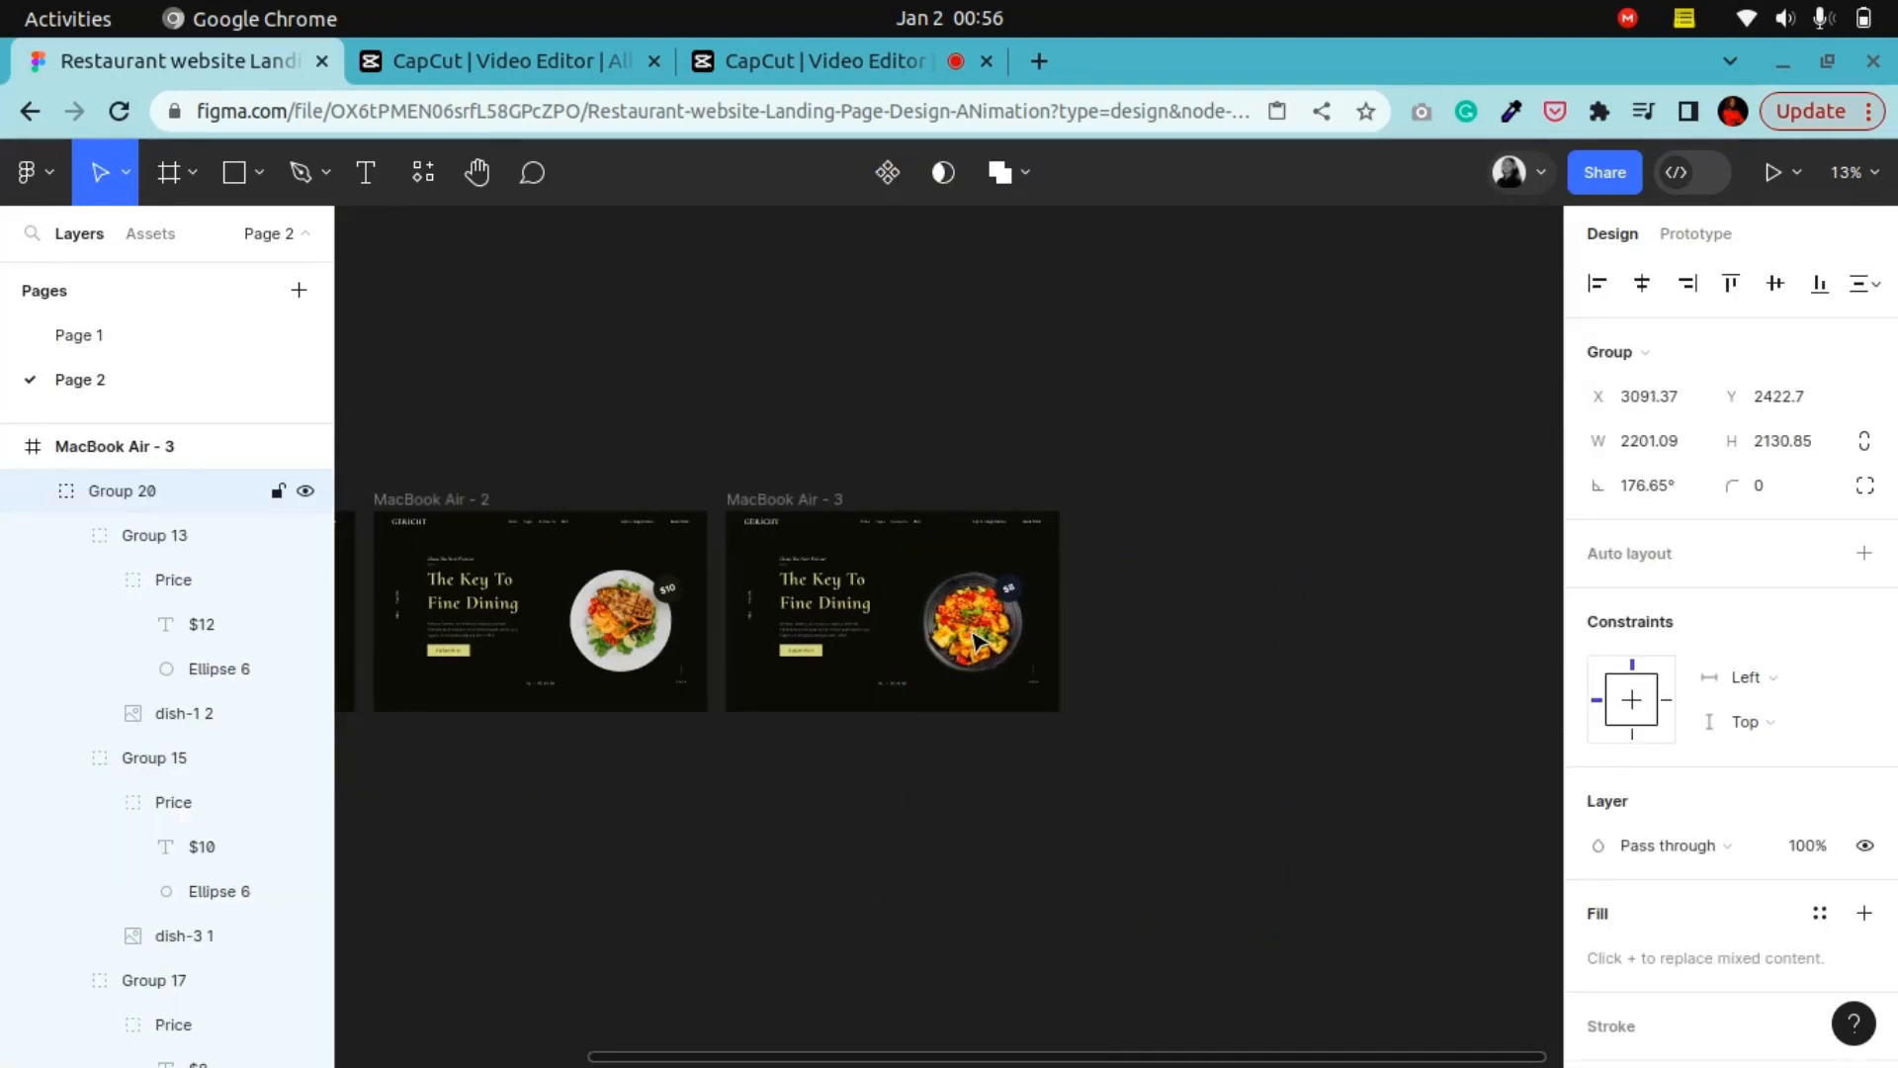
click(1004, 453)
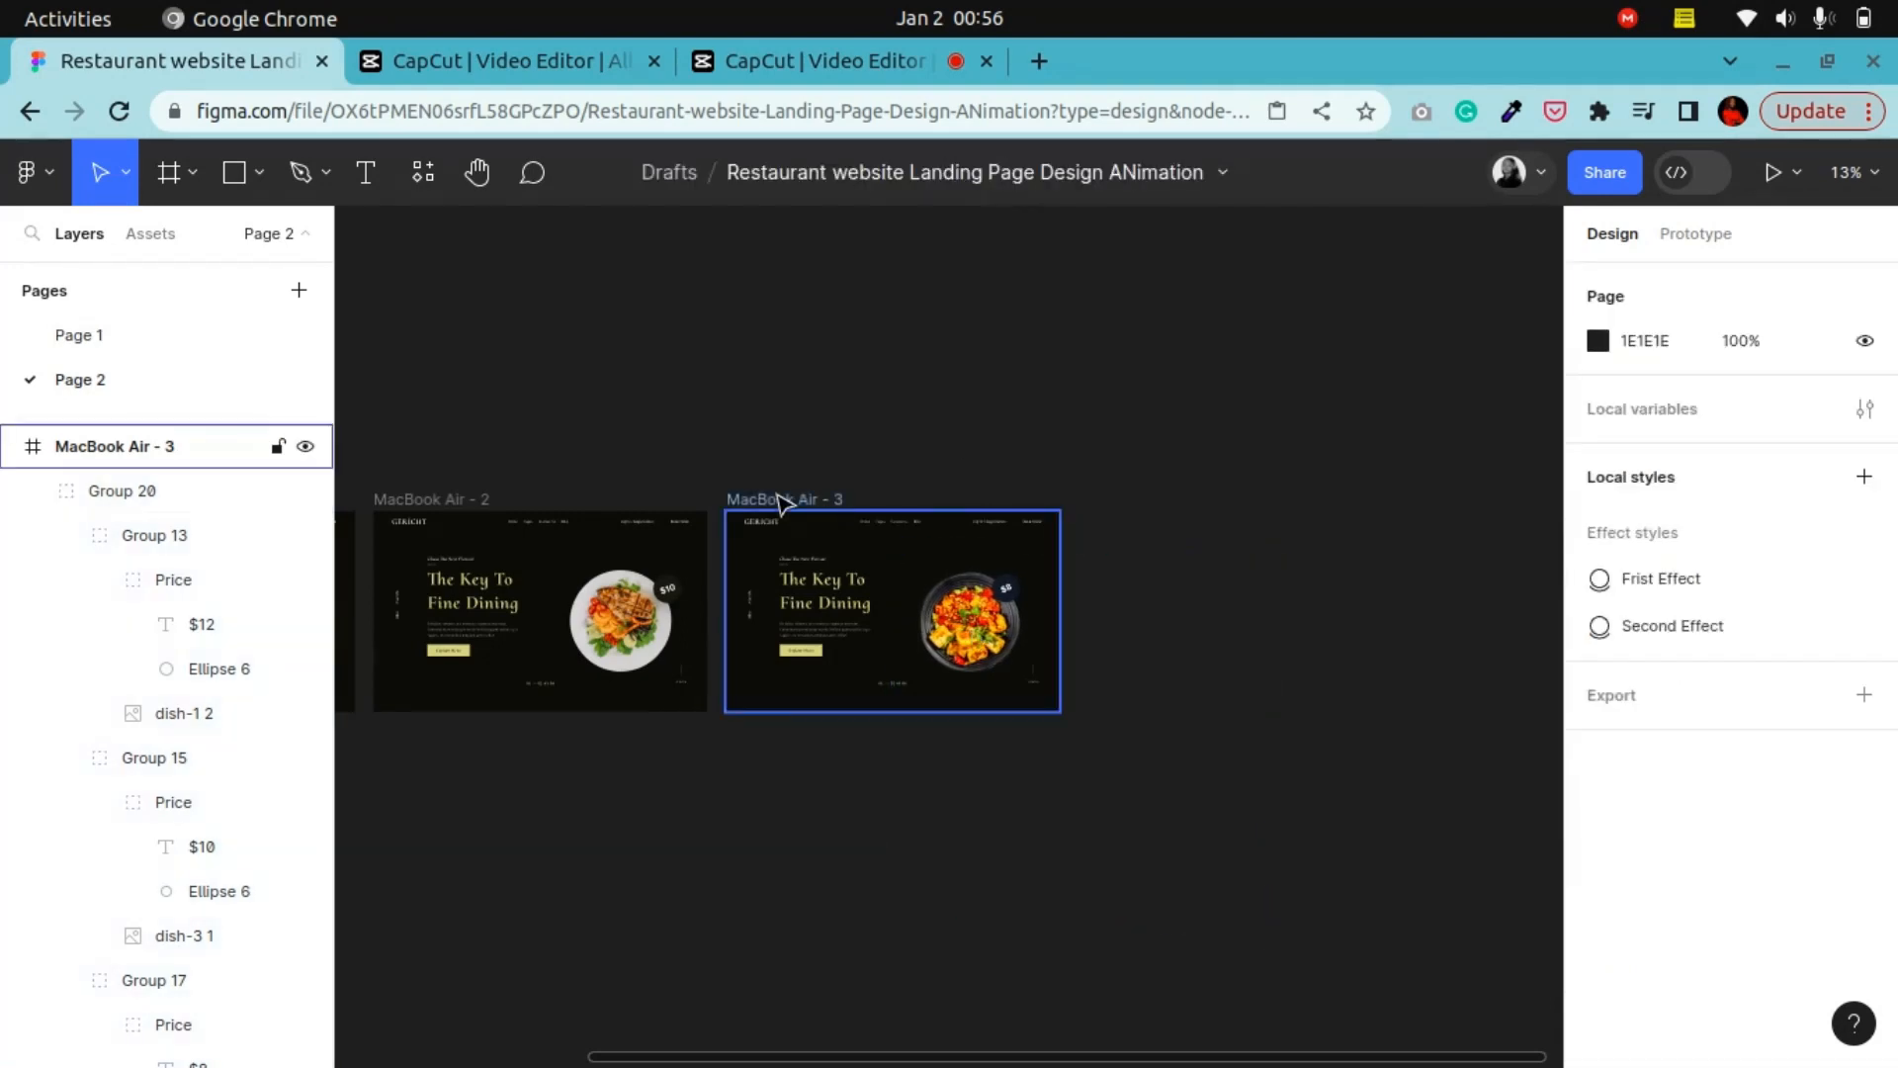
Duplicate the MacBook Air - 3 frame and place the copy beside it at X 5768, Y -1804
click(781, 498)
key(ctrl+d)
drag(1285, 506, 1135, 498)
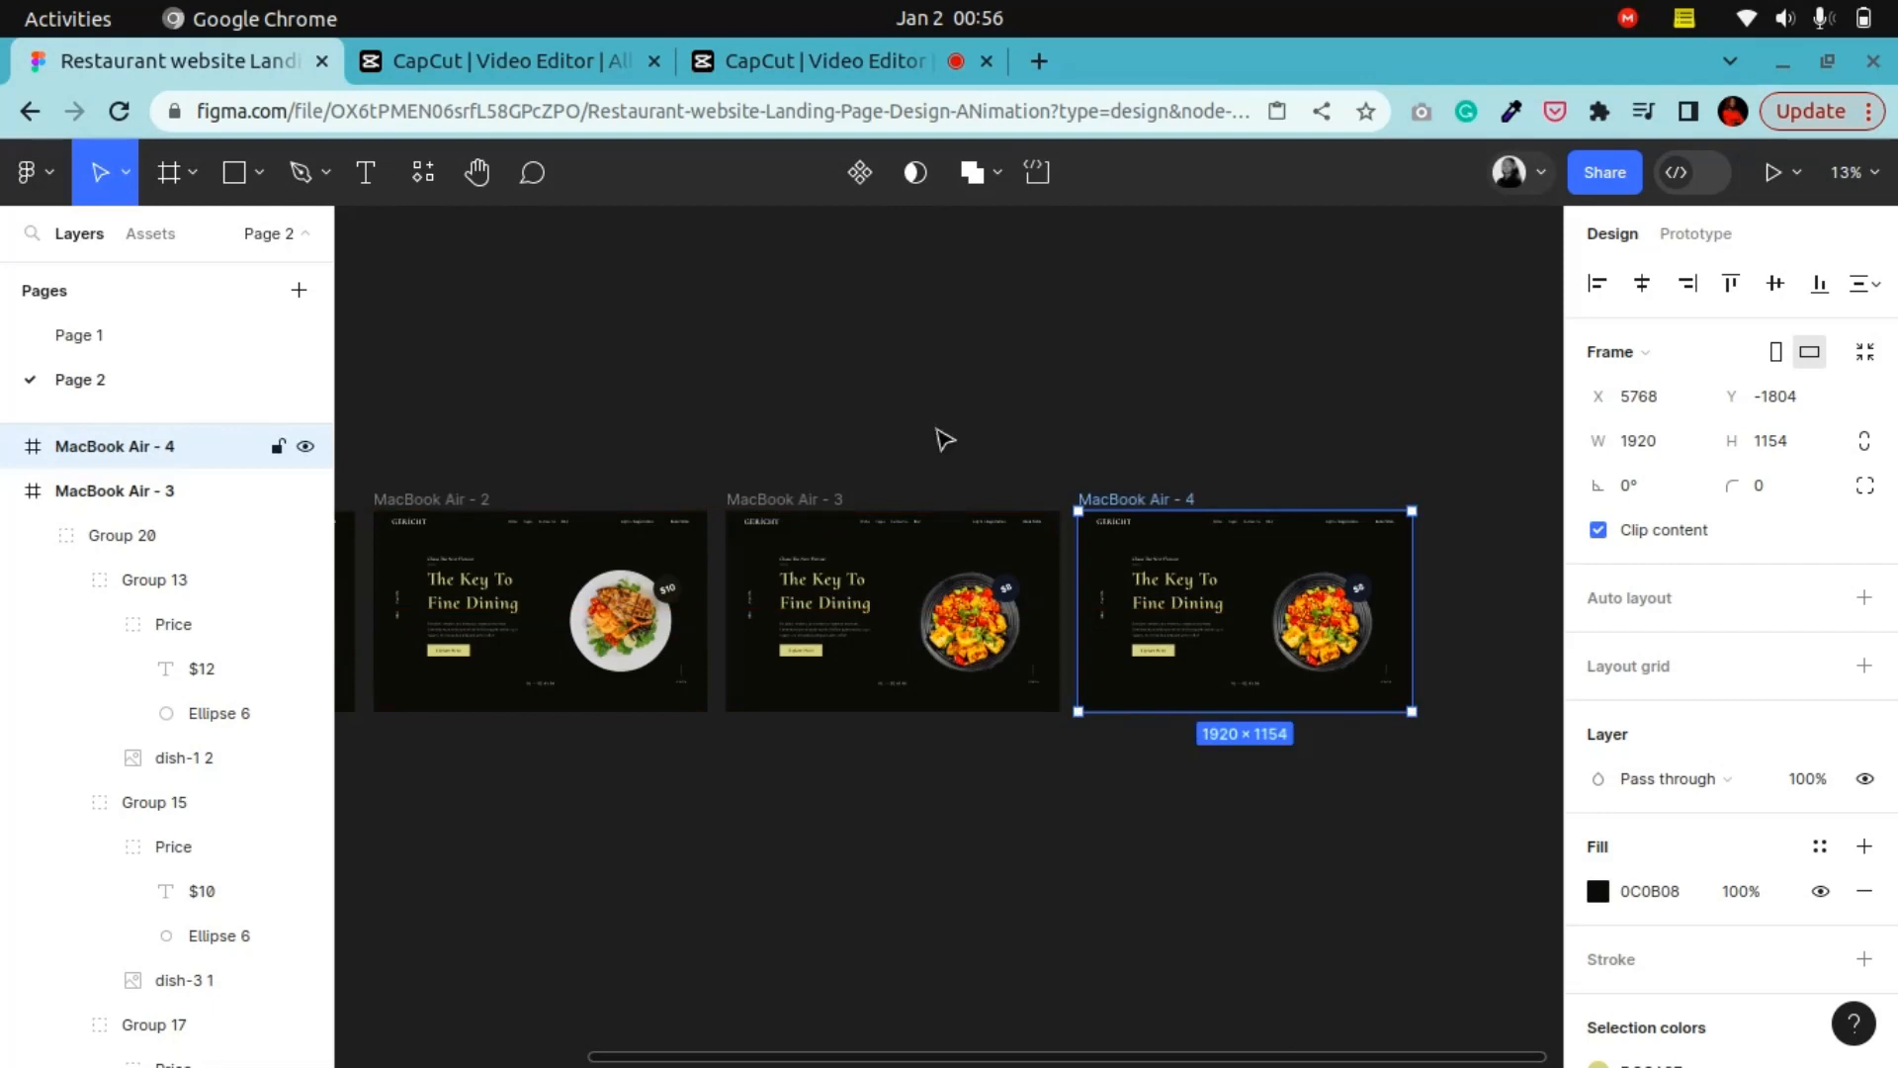
Rotate the dish-circle group in the MacBook Air - 4 frame to about -97.36°, bringing the fried-egg dish beside the headline
click(494, 194)
drag(940, 740, 514, 674)
click(100, 172)
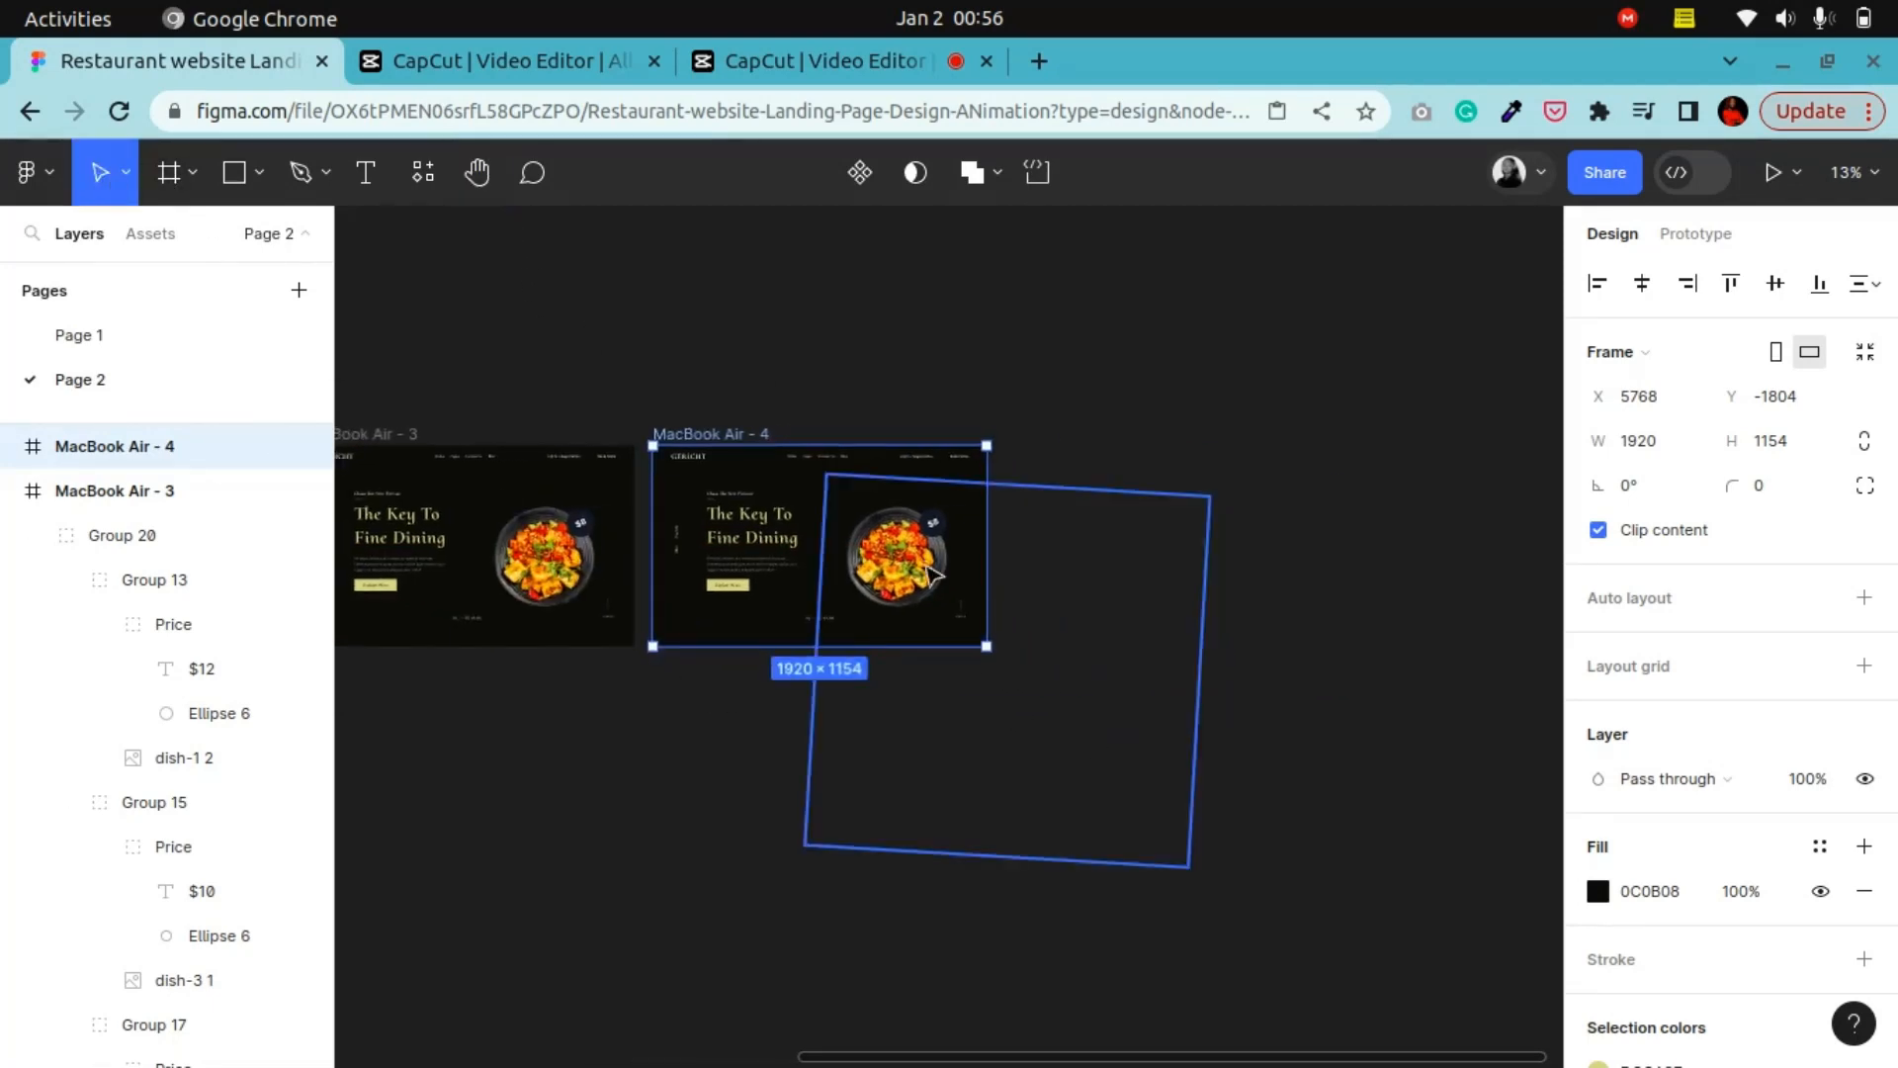
click(932, 575)
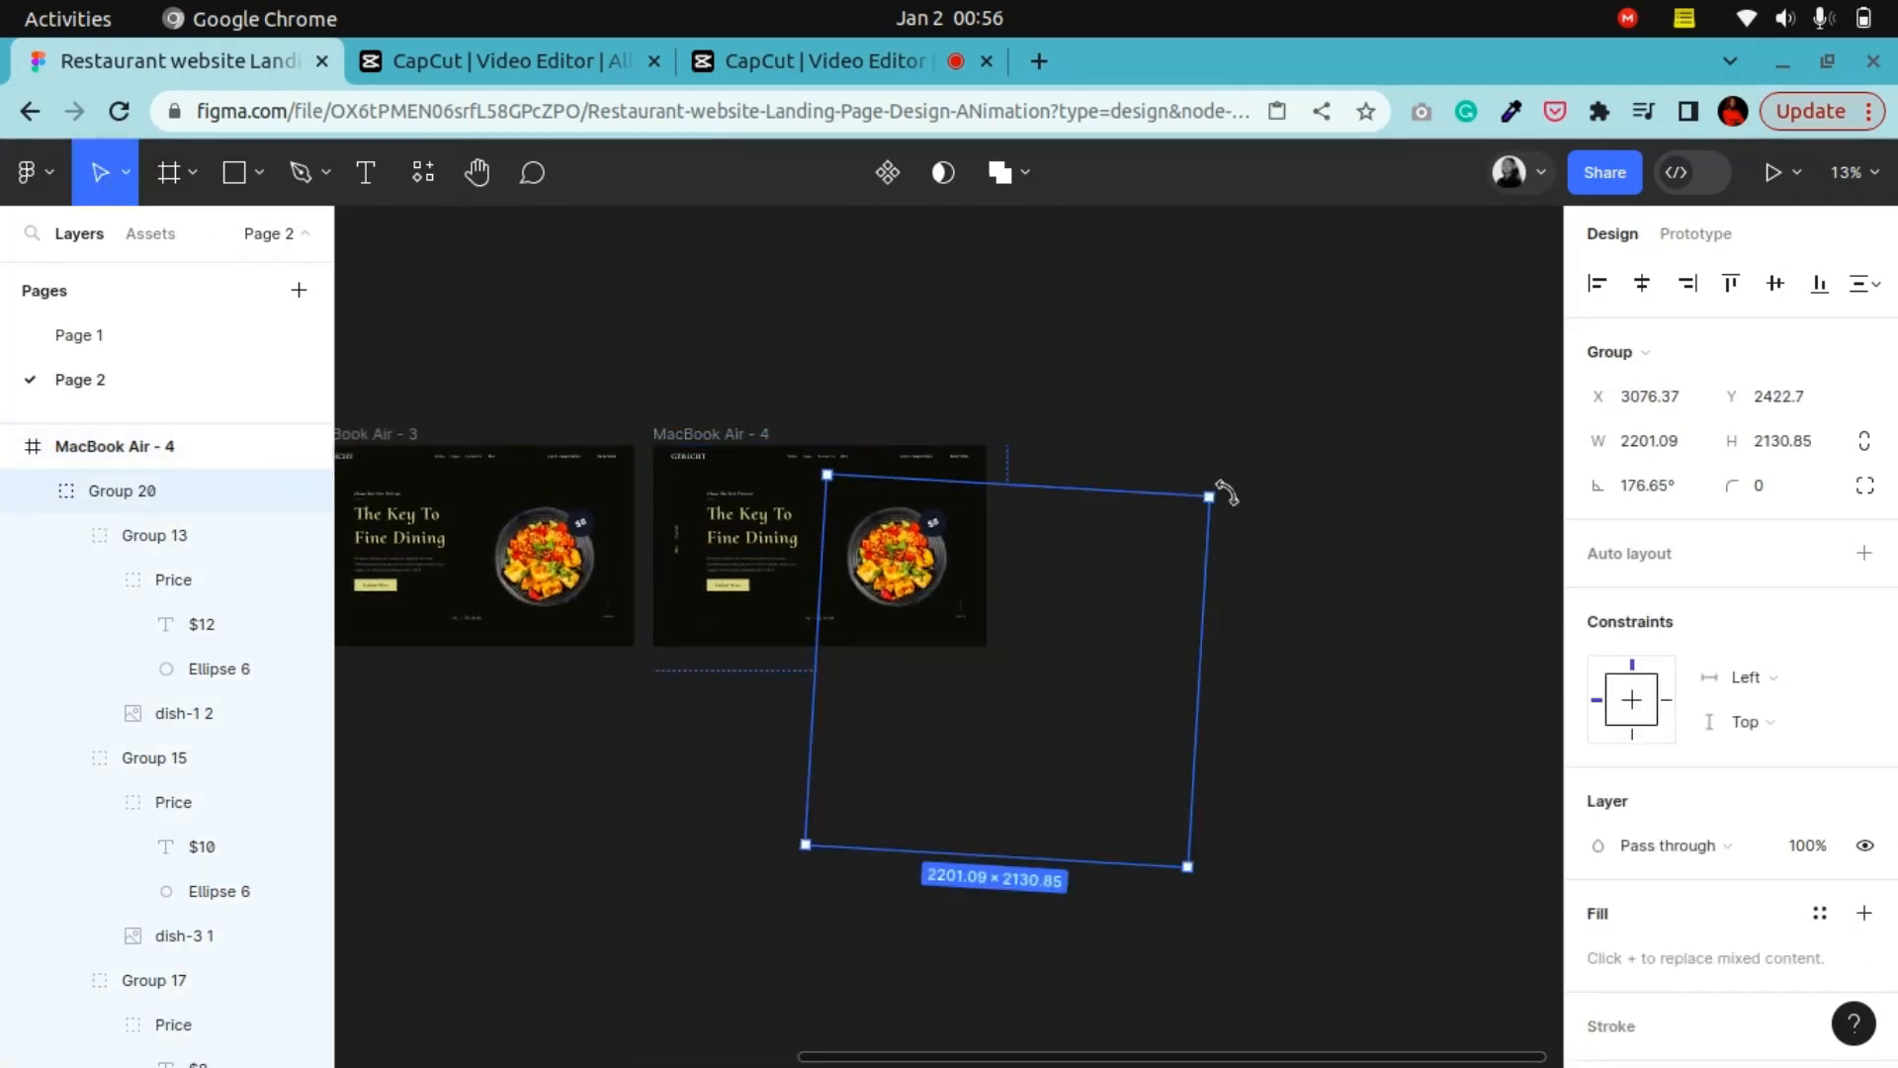
drag(1226, 491, 870, 473)
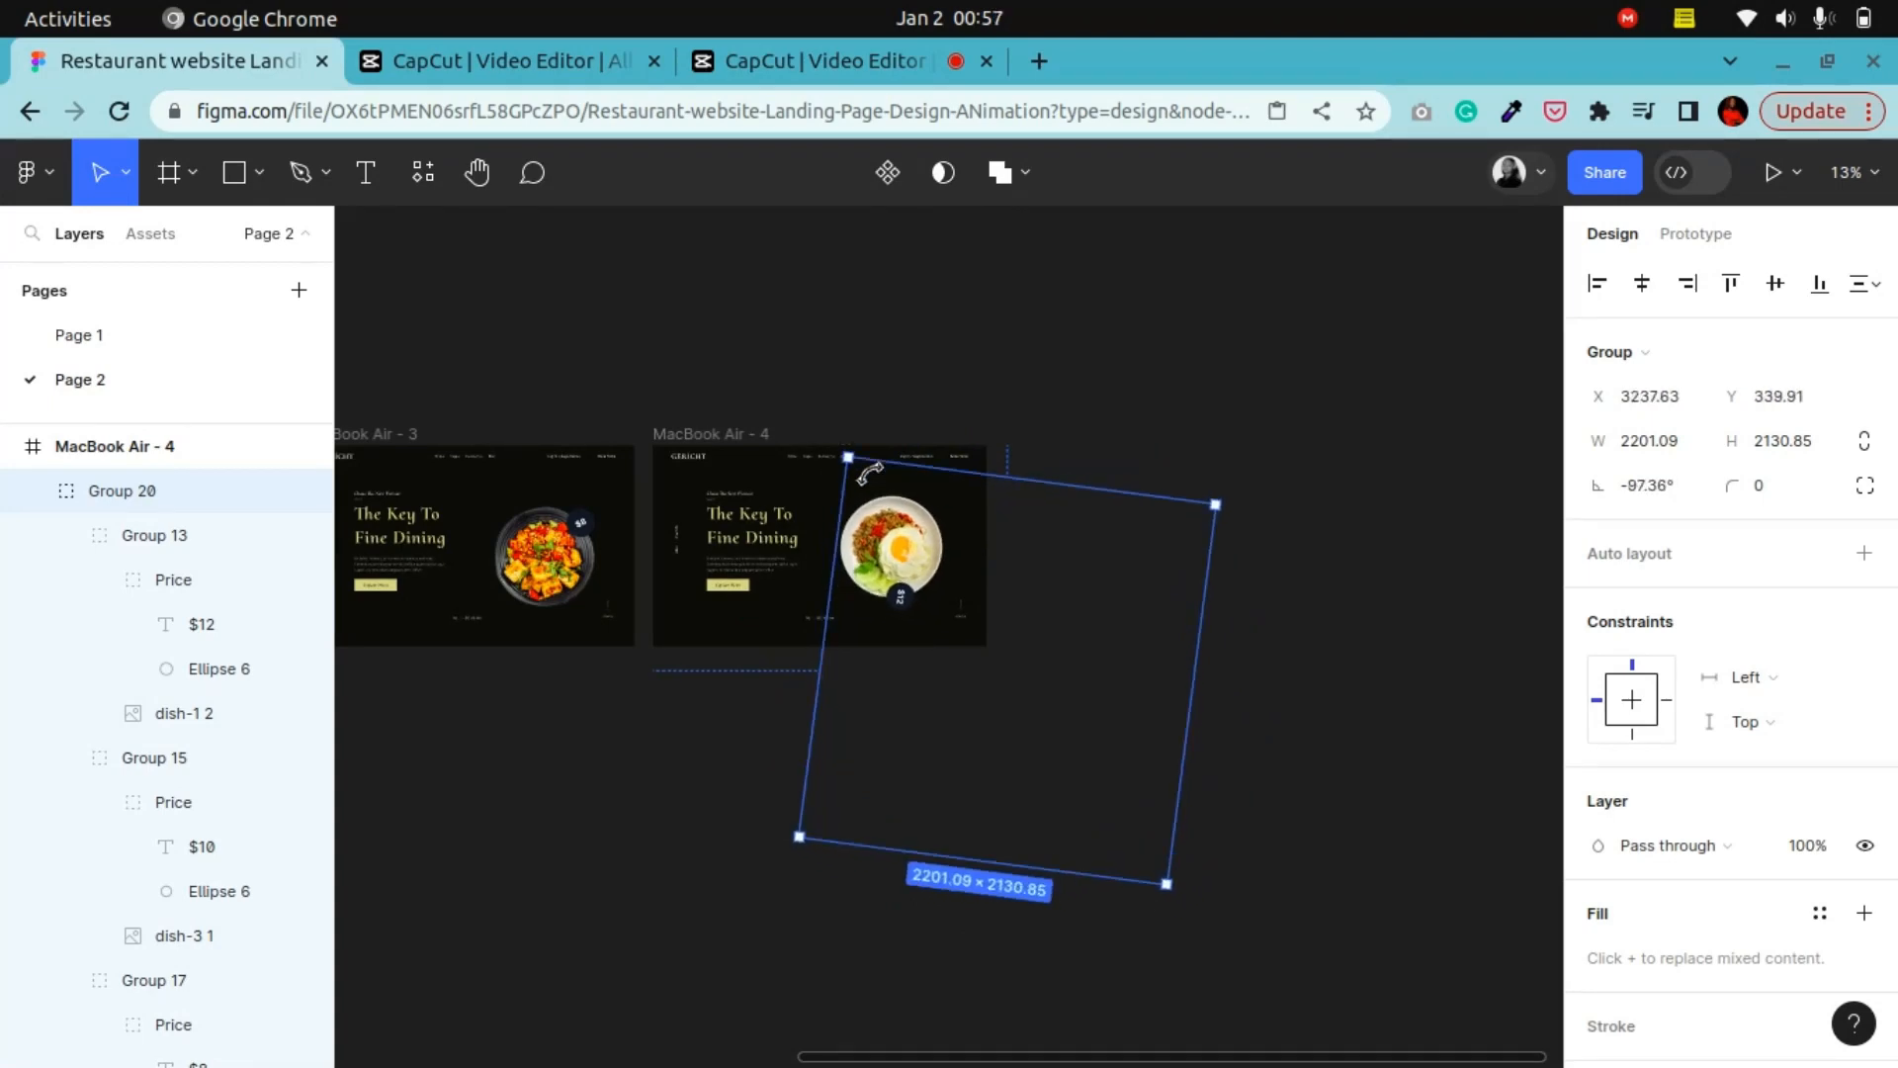
Rotate the fried-egg dish group in the MacBook Air - 4 frame upright to about 17.18°, with its price badge at the plate's upper right
key(ctrl+plus)
key(ctrl+plus)
key(ctrl+minus)
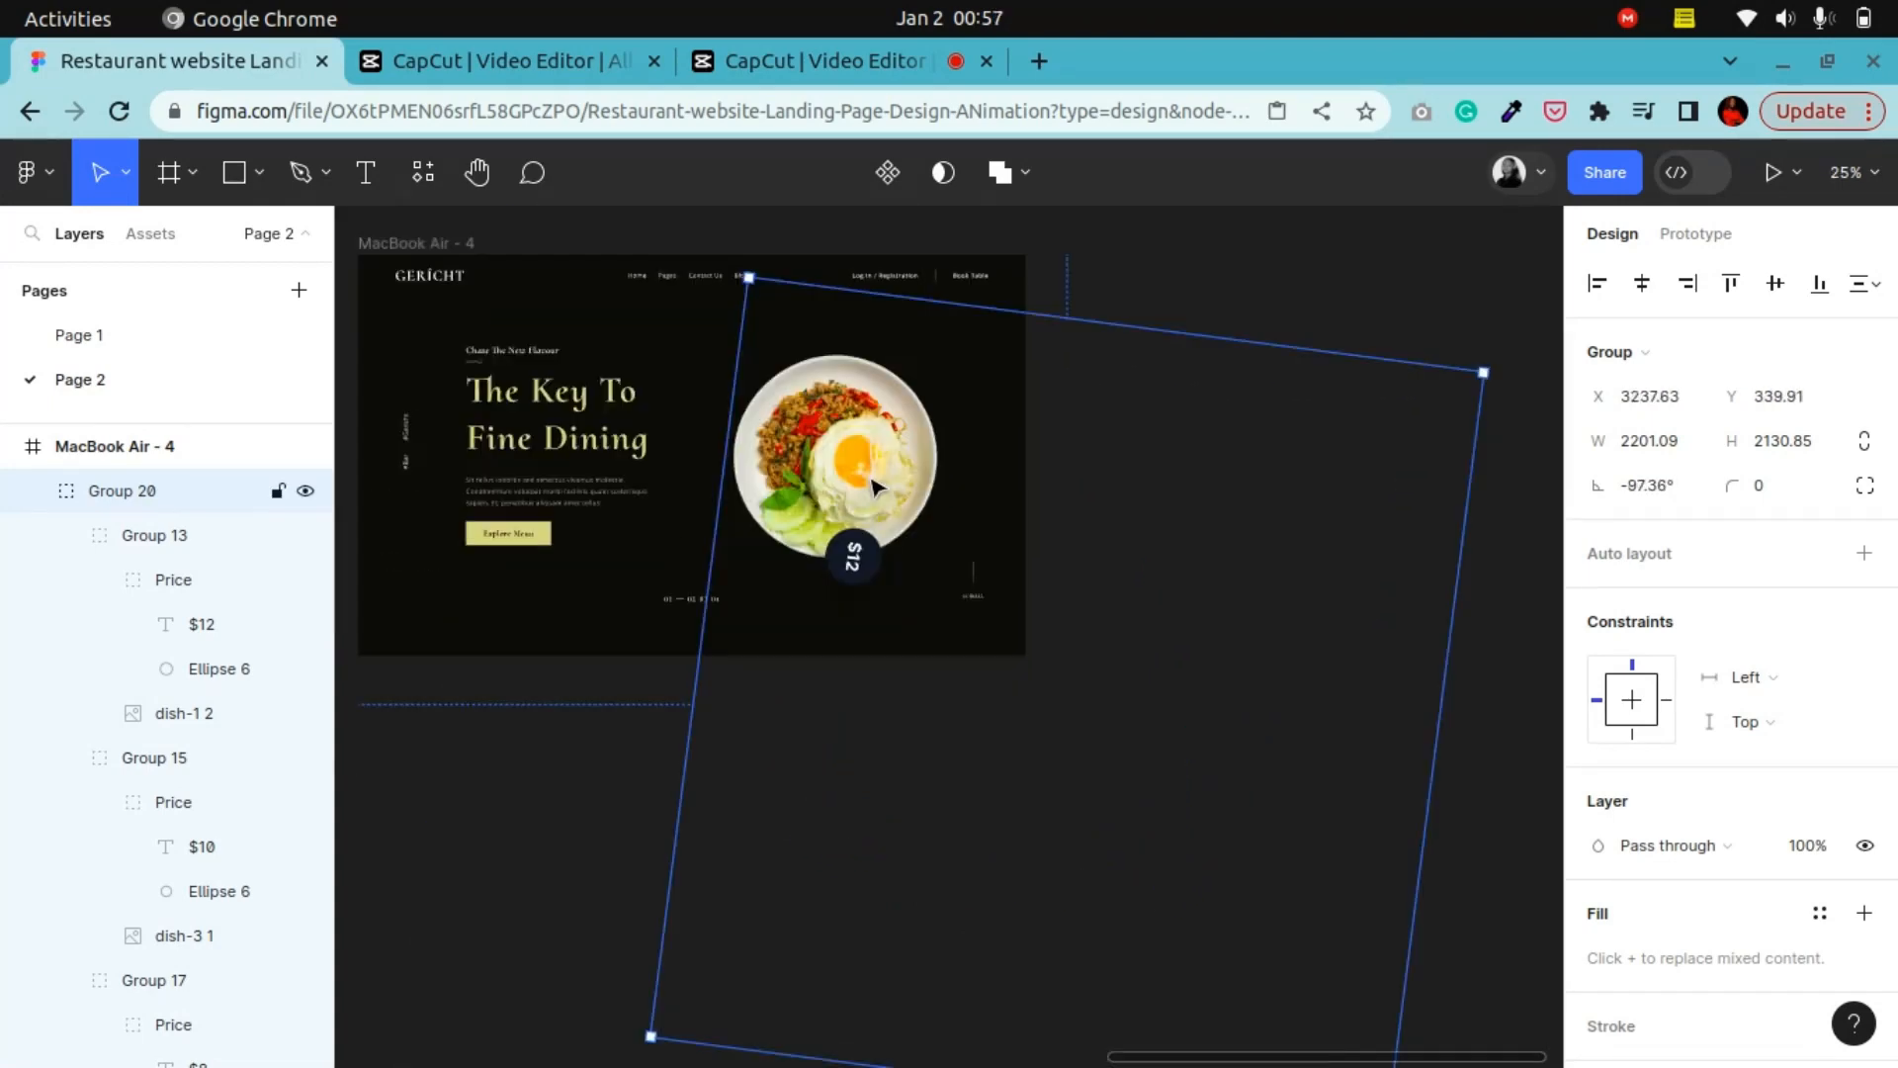
scroll(1016, 619, up, 1)
click(863, 590)
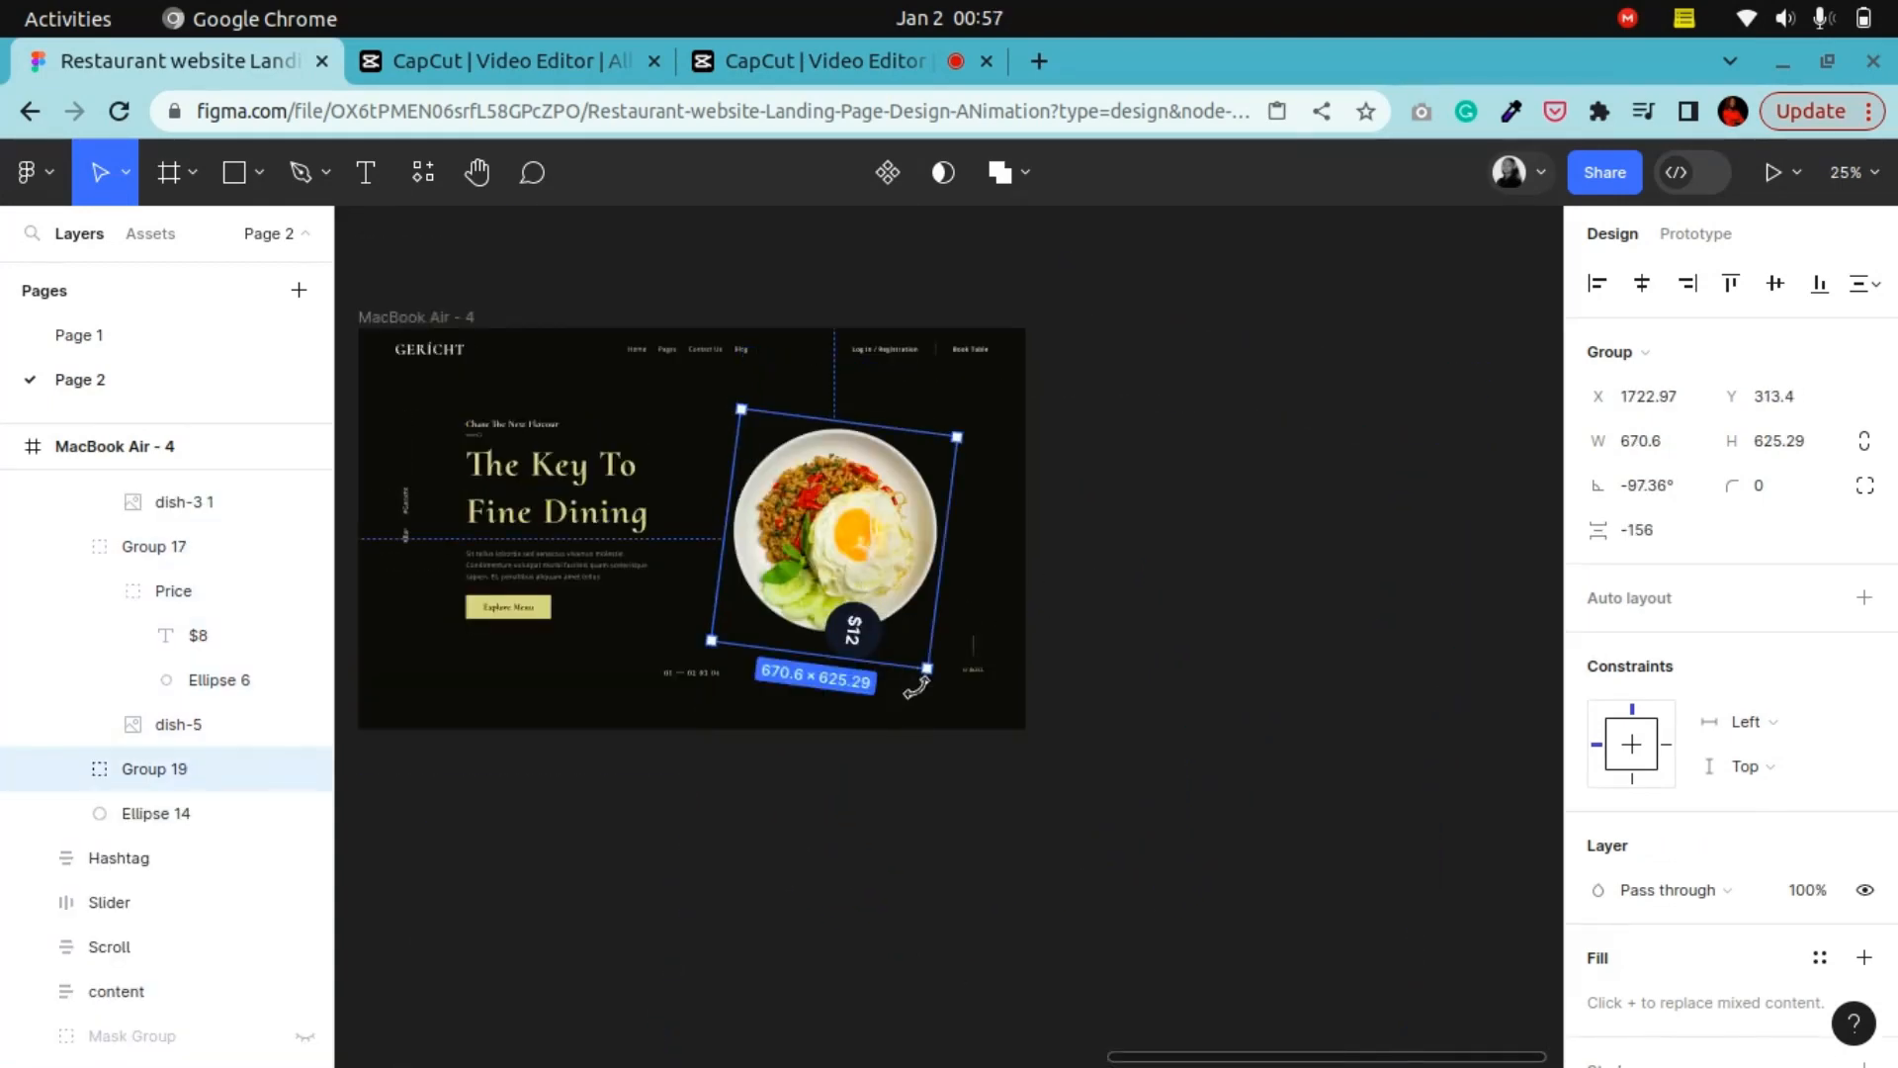
drag(924, 682, 916, 413)
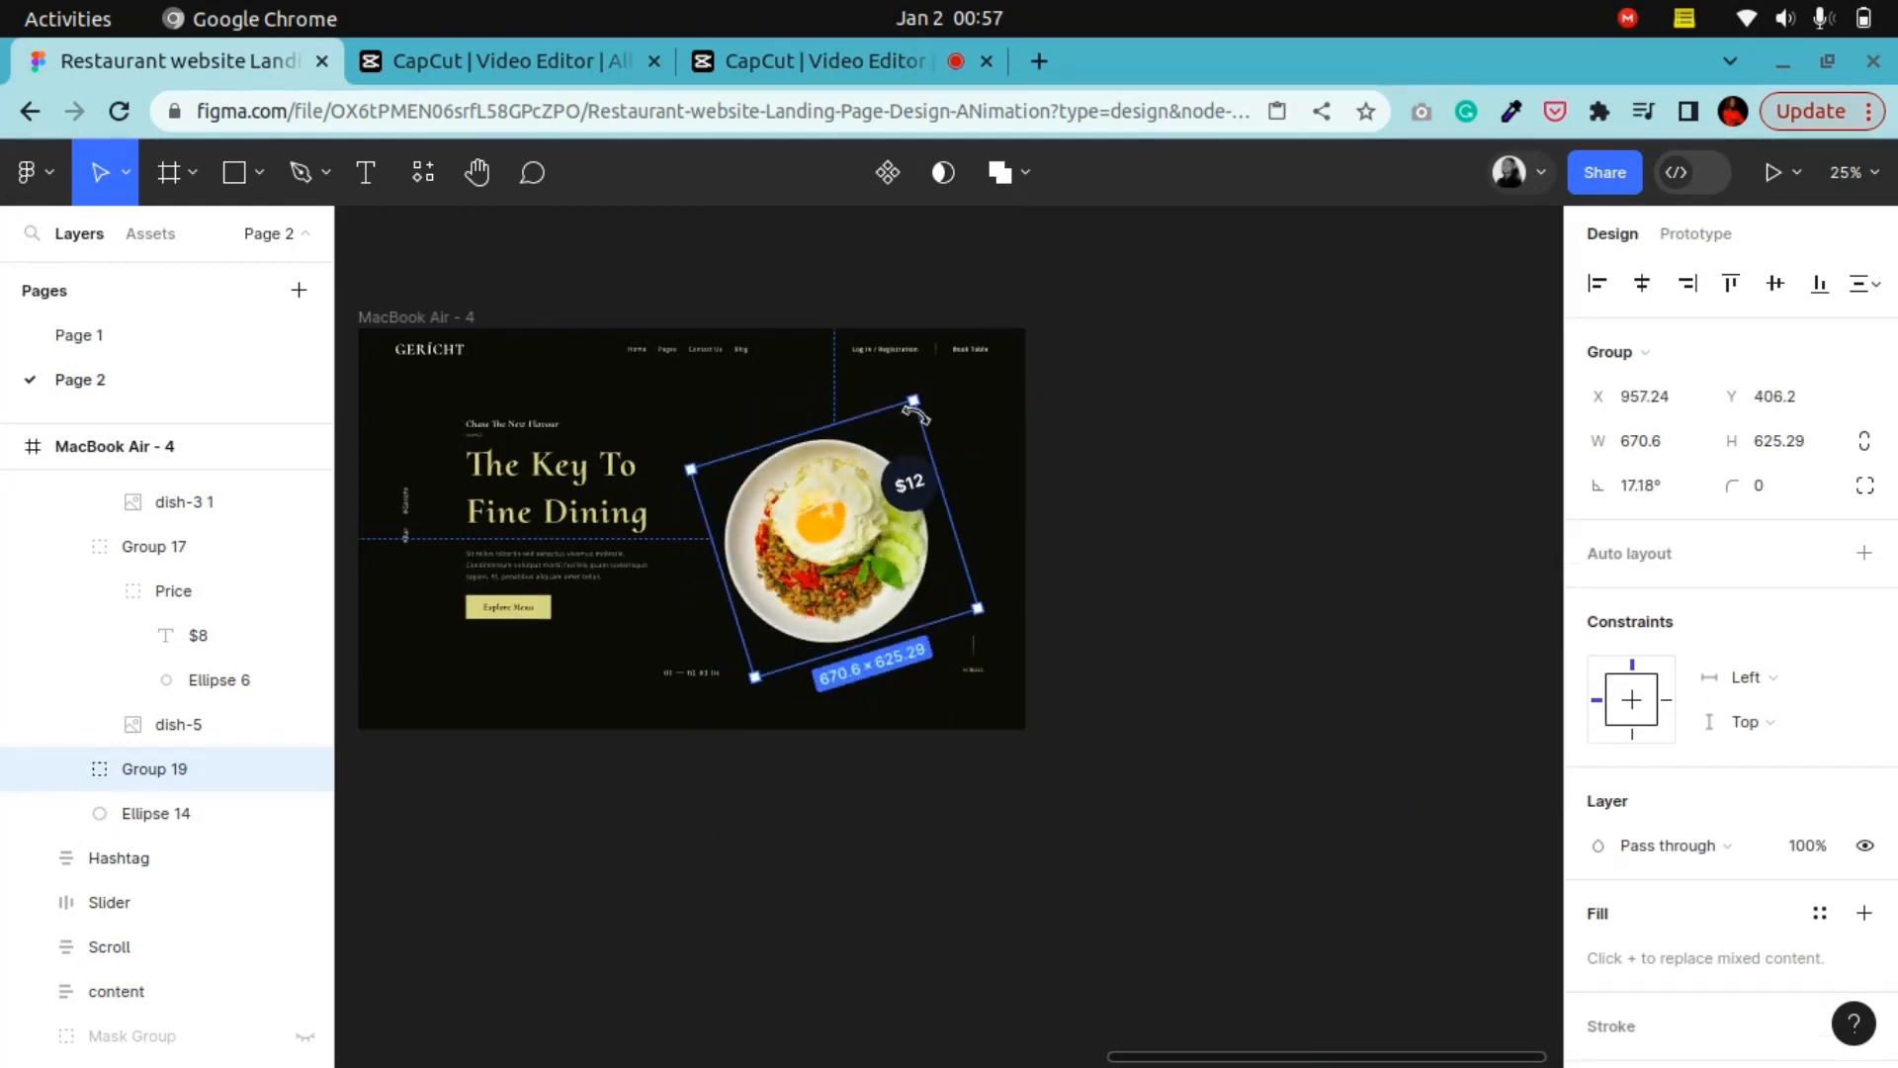
Change the price on the fried-egg dish's badge in the MacBook Air - 4 frame to $5
key(ctrl+plus)
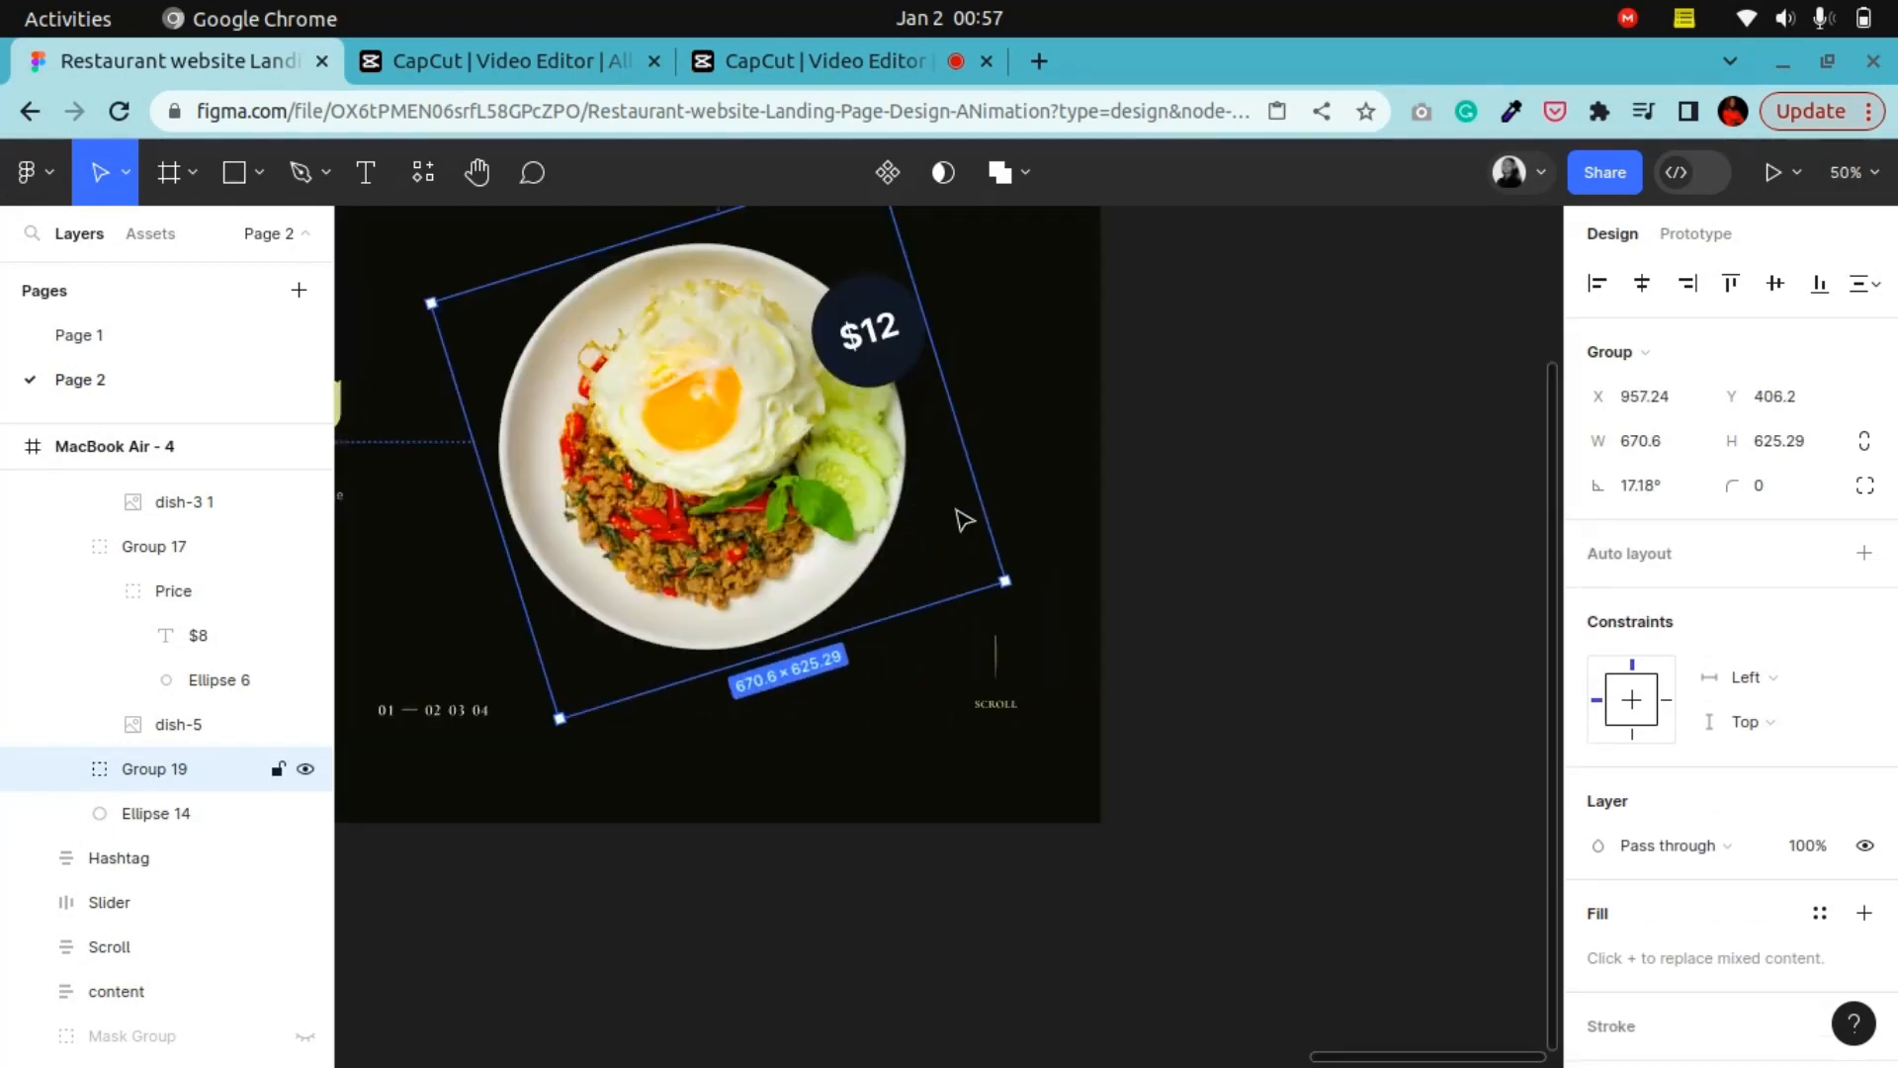
scroll(860, 548, up, 4)
double_click(867, 633)
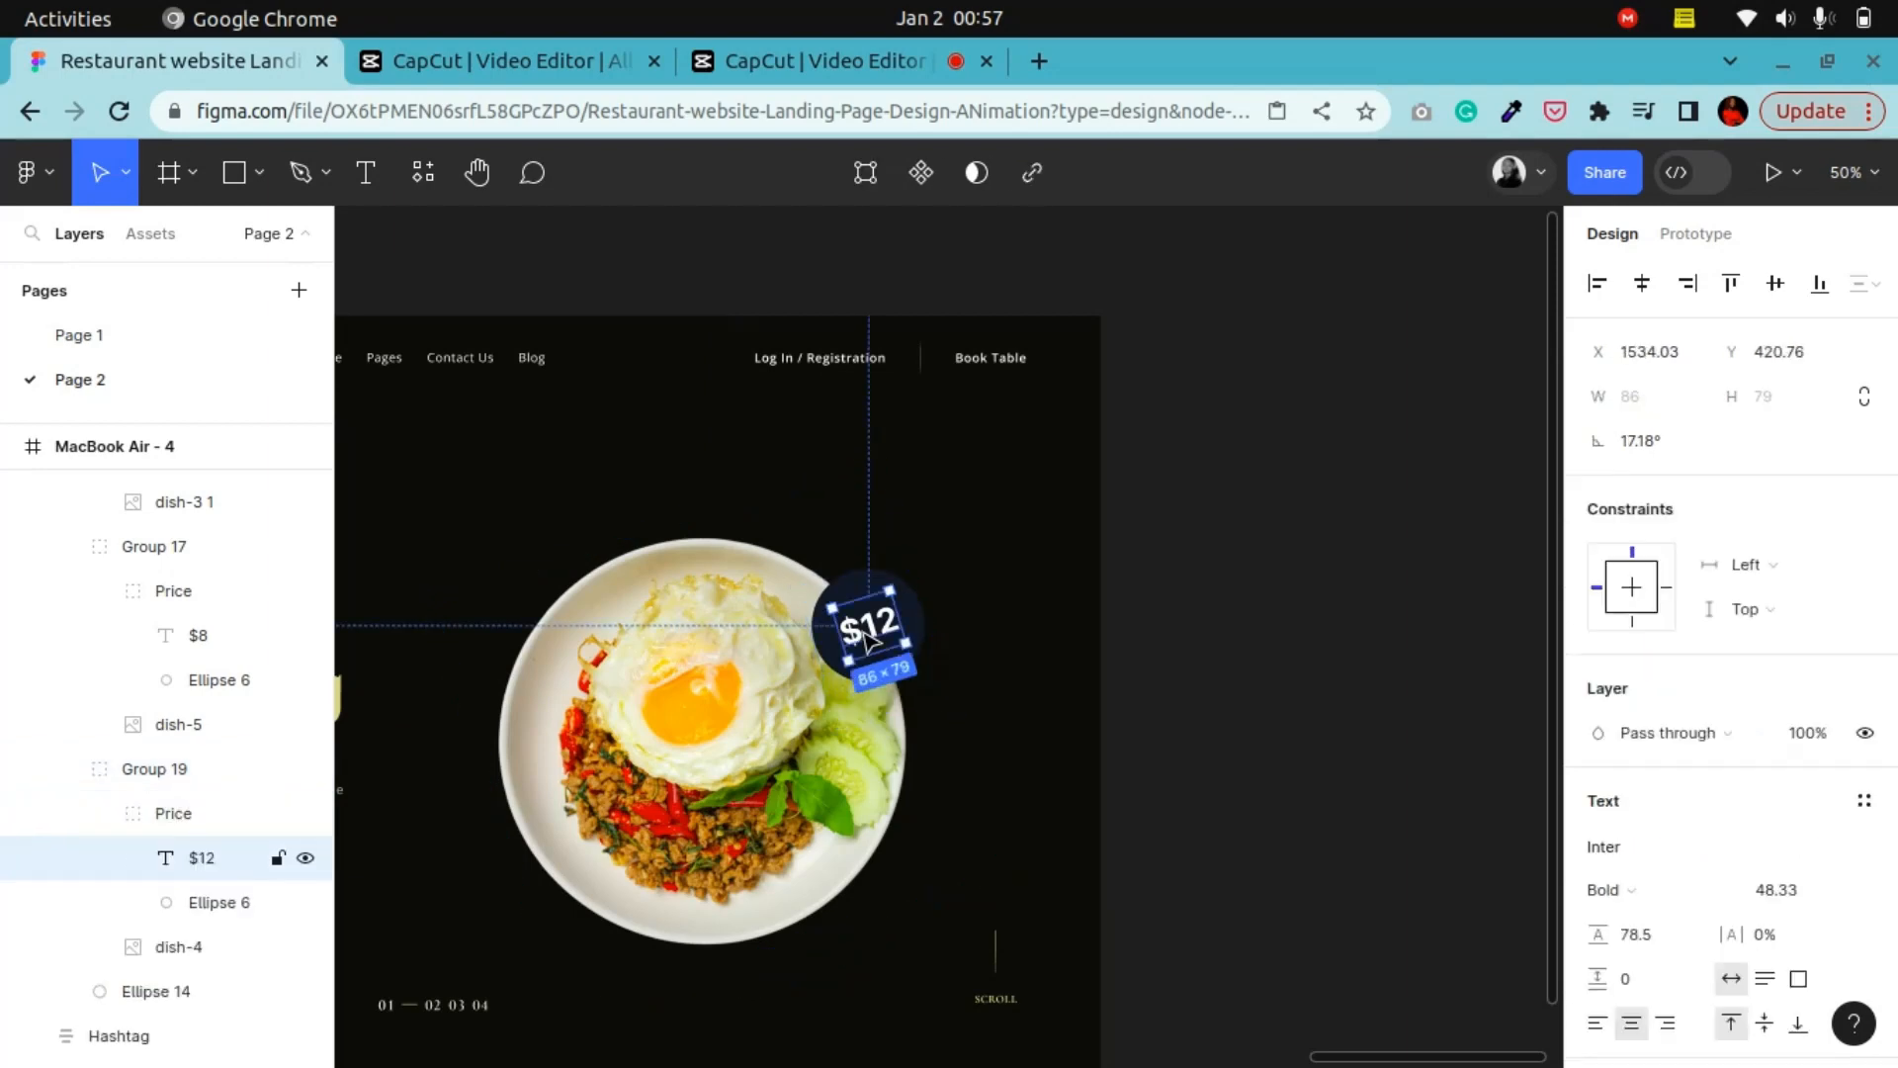
double_click(867, 633)
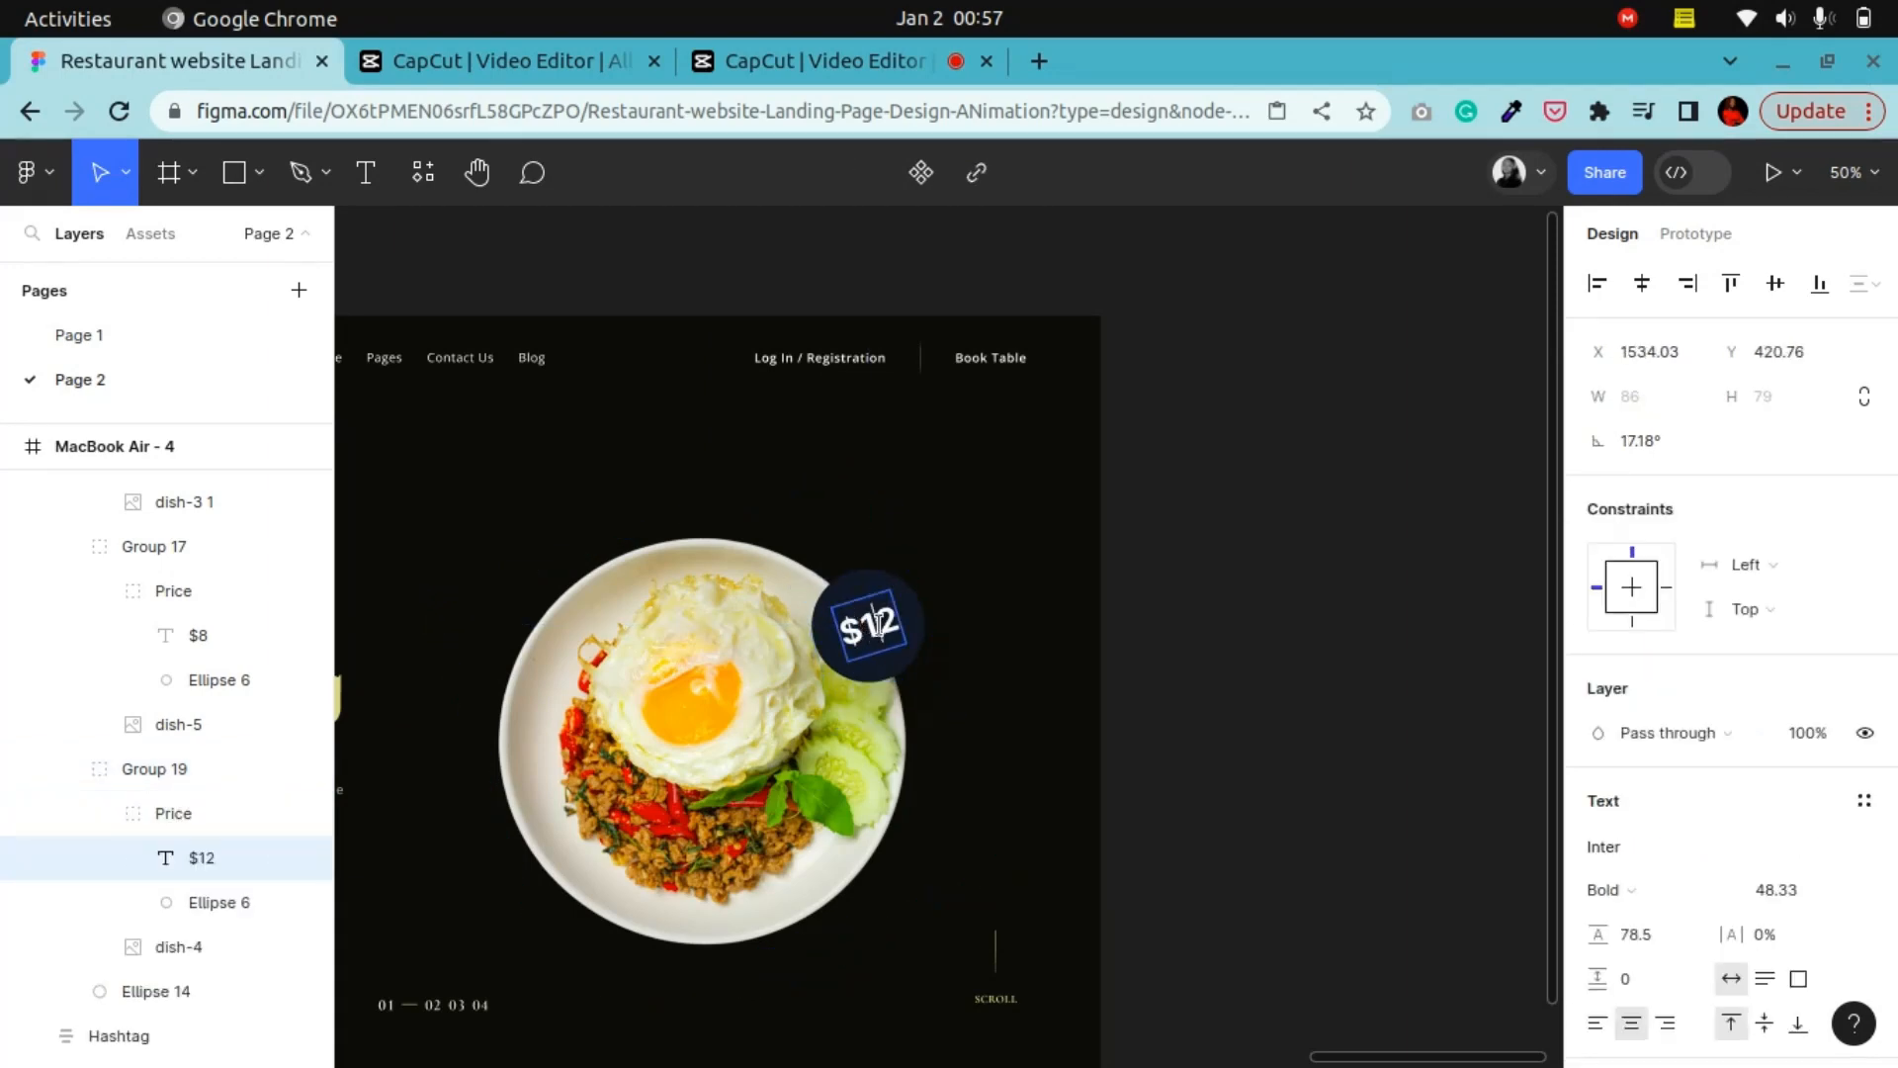
key(BackSpace)
text(5)
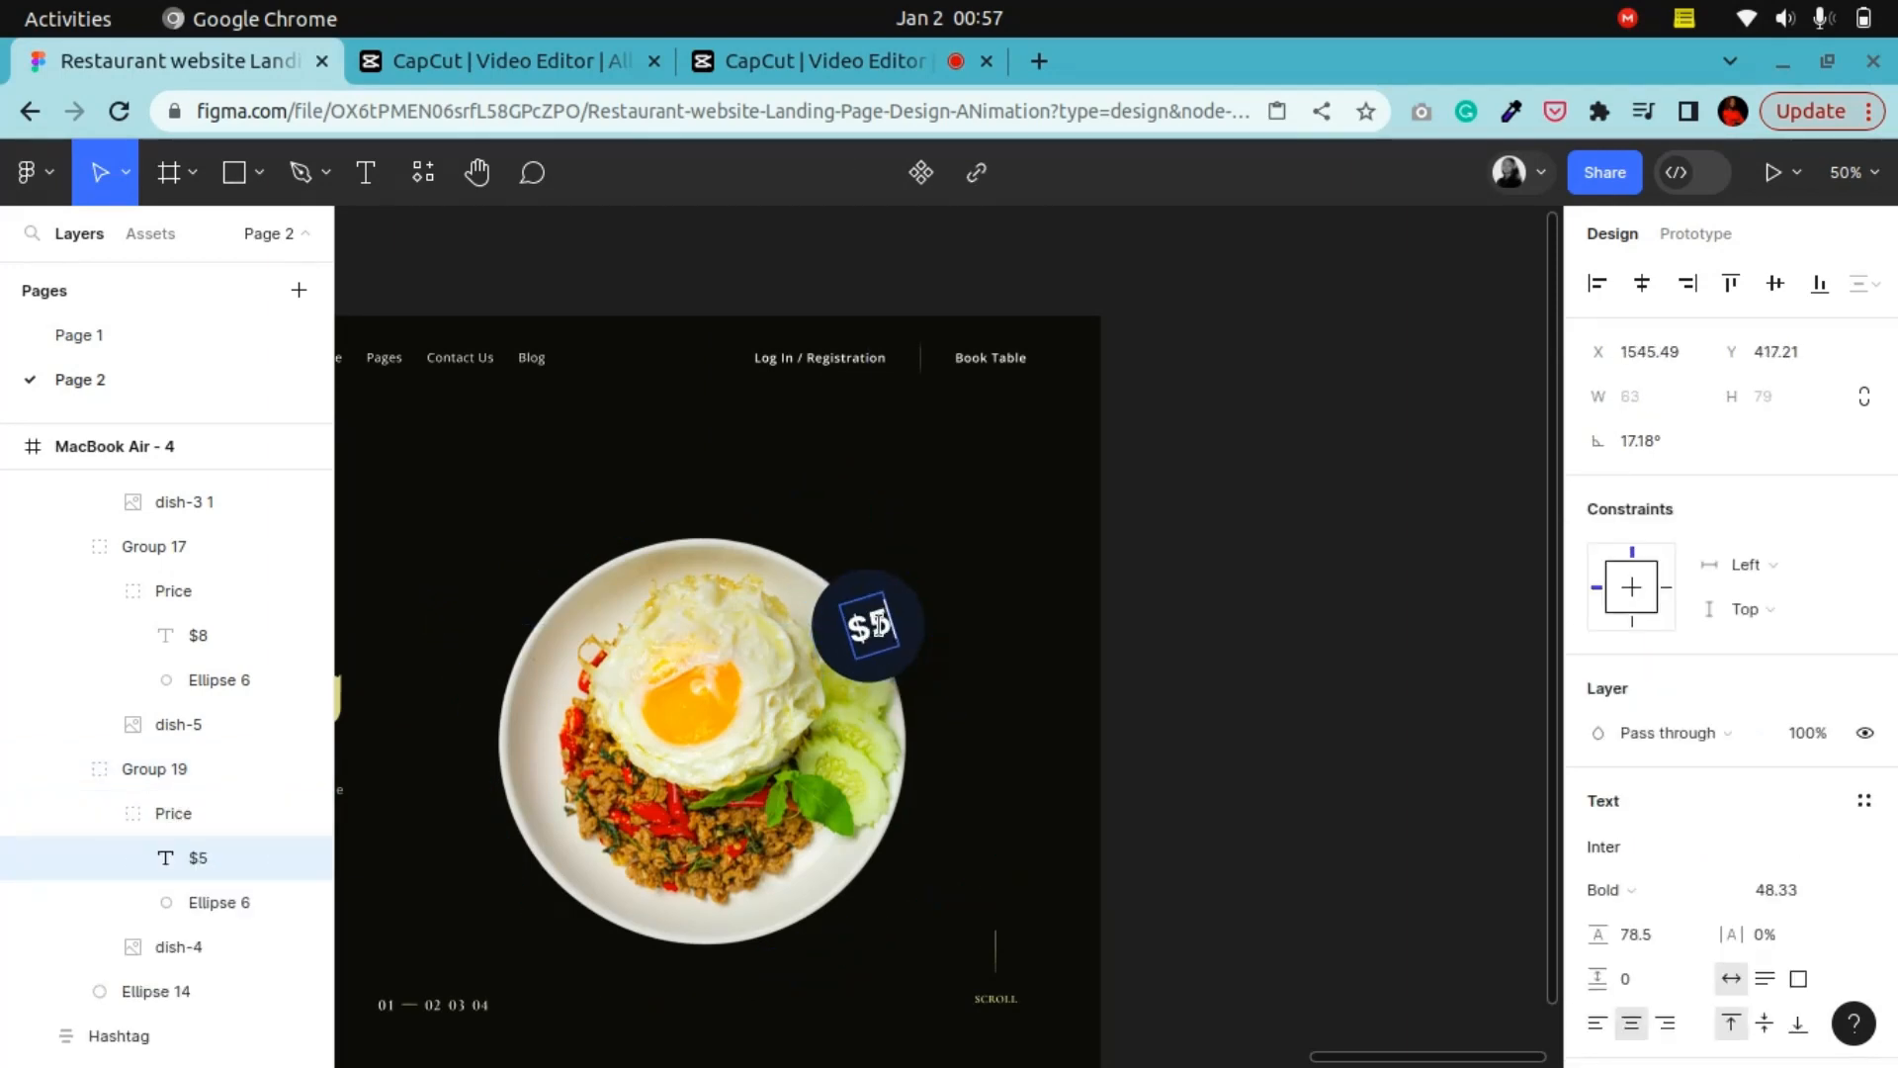
key(Escape)
click(1223, 580)
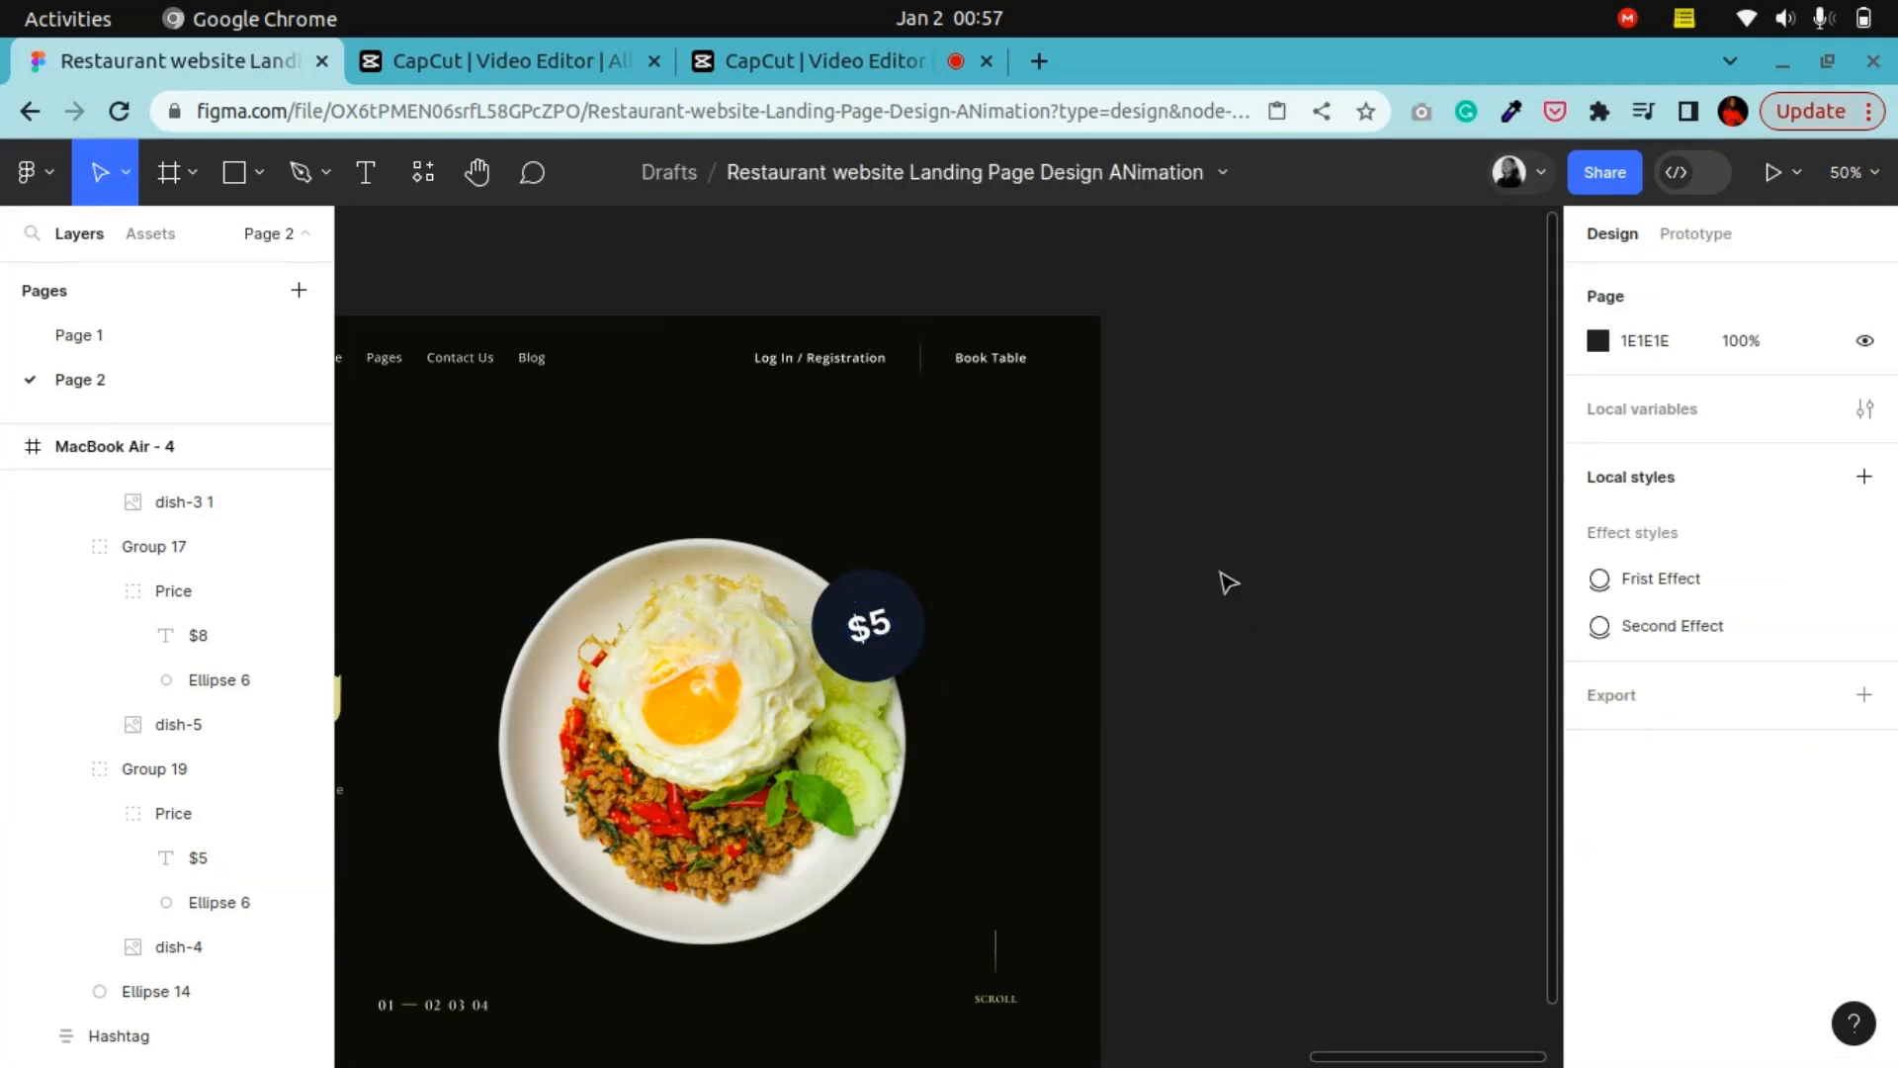
Examine the glow and price badge of the spring-roll basket dish in the first frame
key(minus)
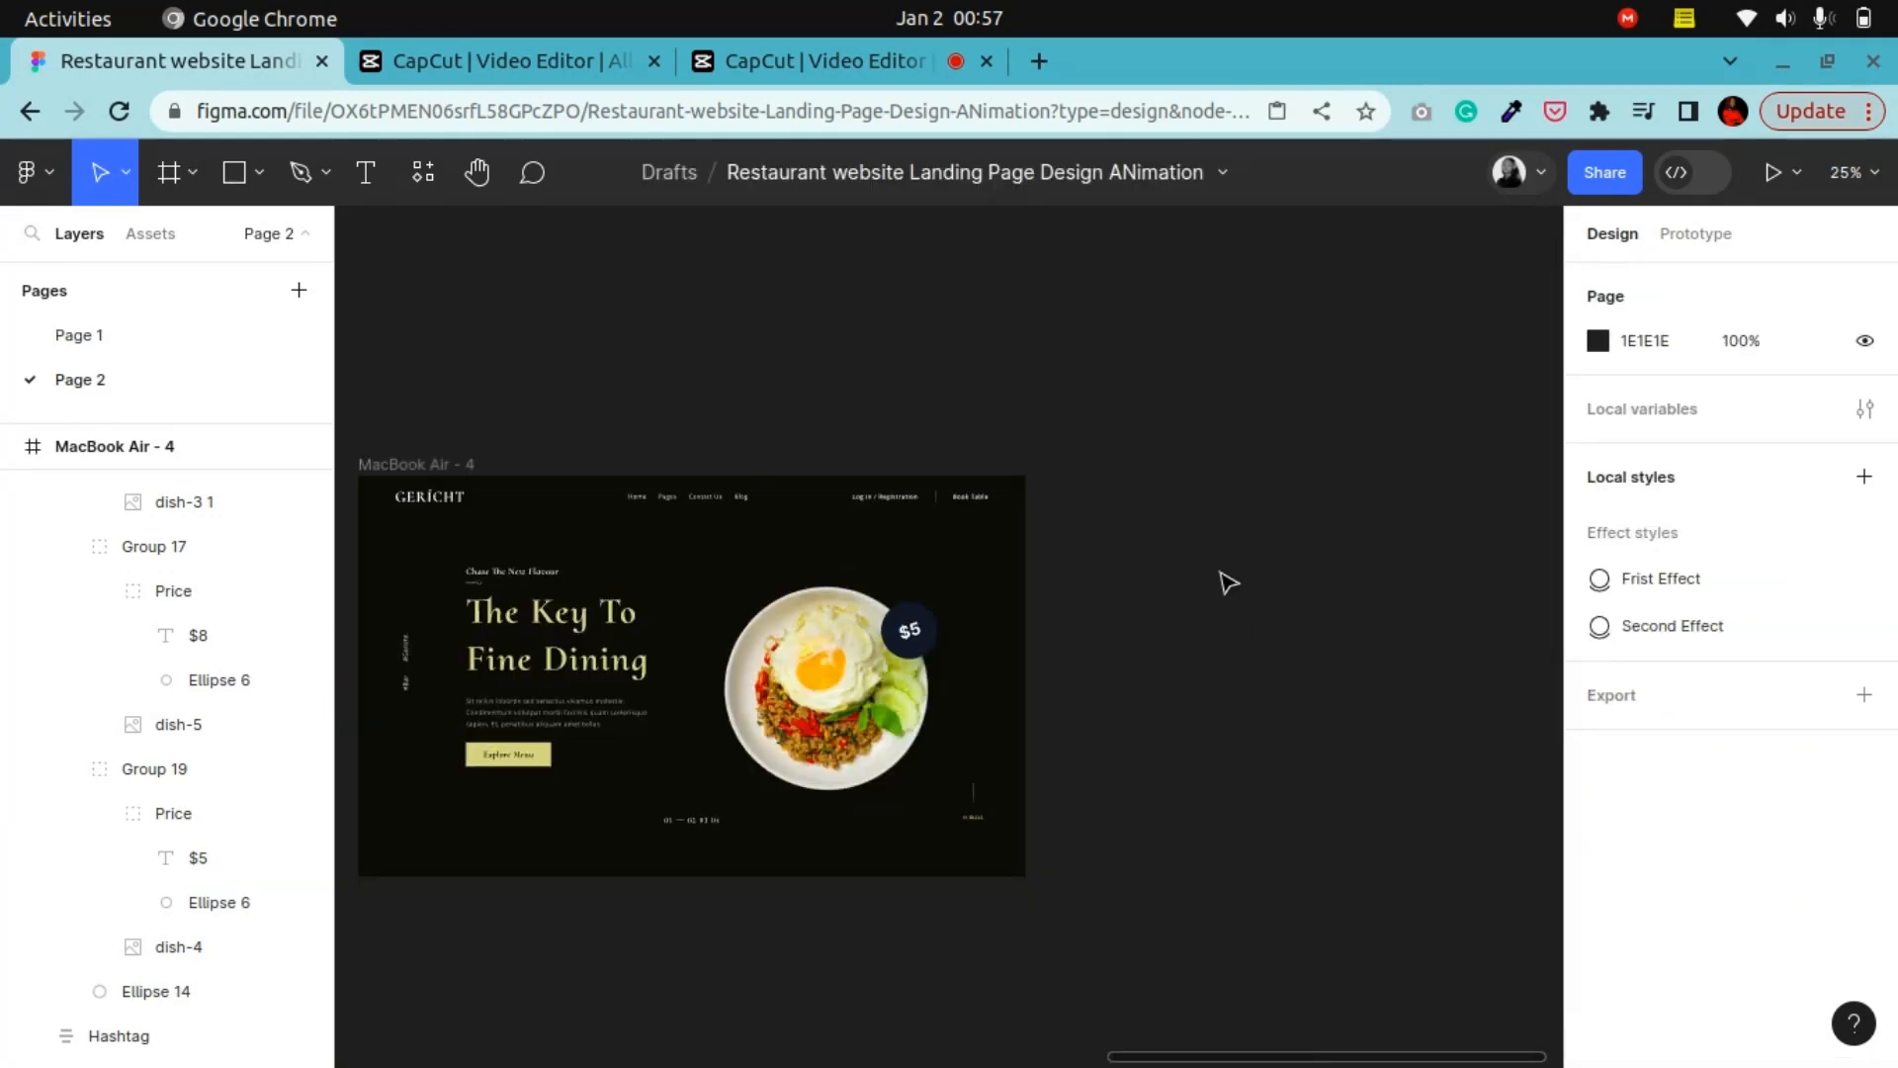
click(482, 172)
drag(764, 640, 1483, 576)
drag(776, 529, 1488, 528)
drag(691, 650, 1374, 592)
drag(914, 646, 911, 682)
key(plus)
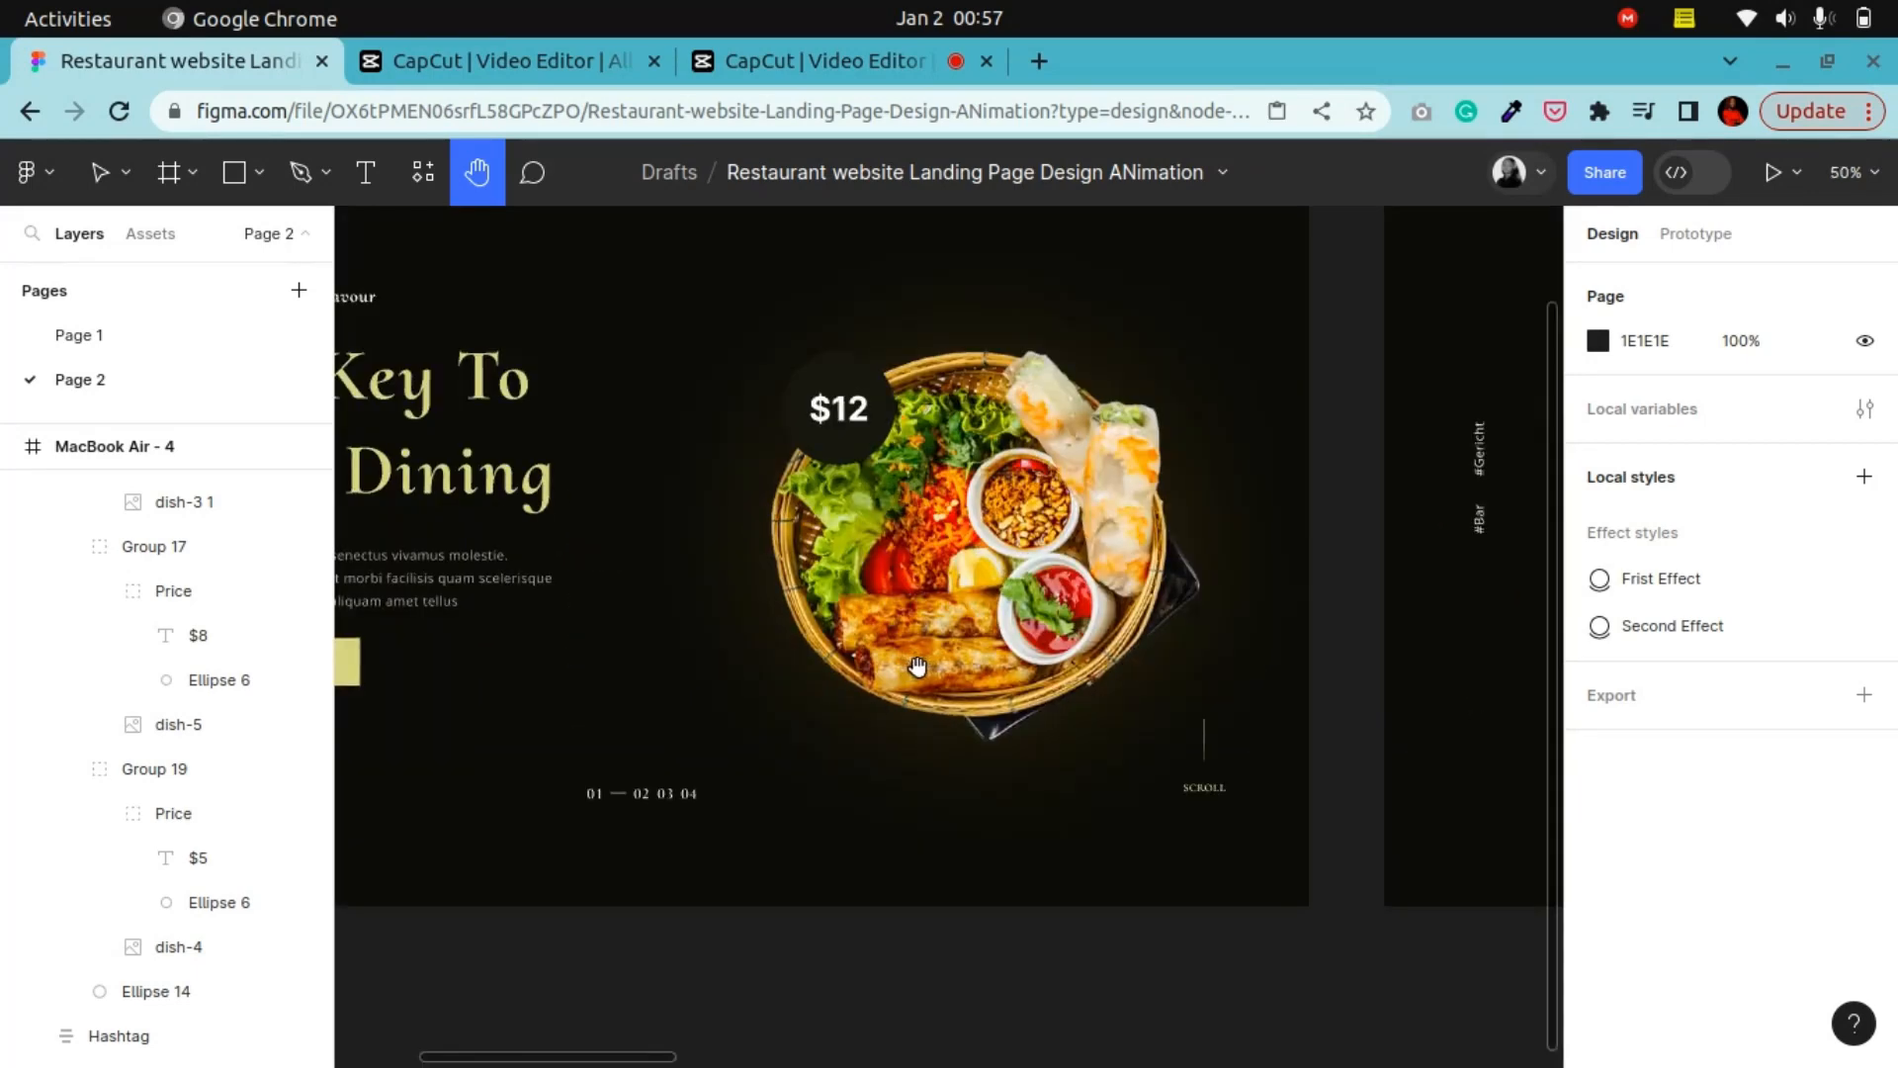
drag(874, 542, 877, 672)
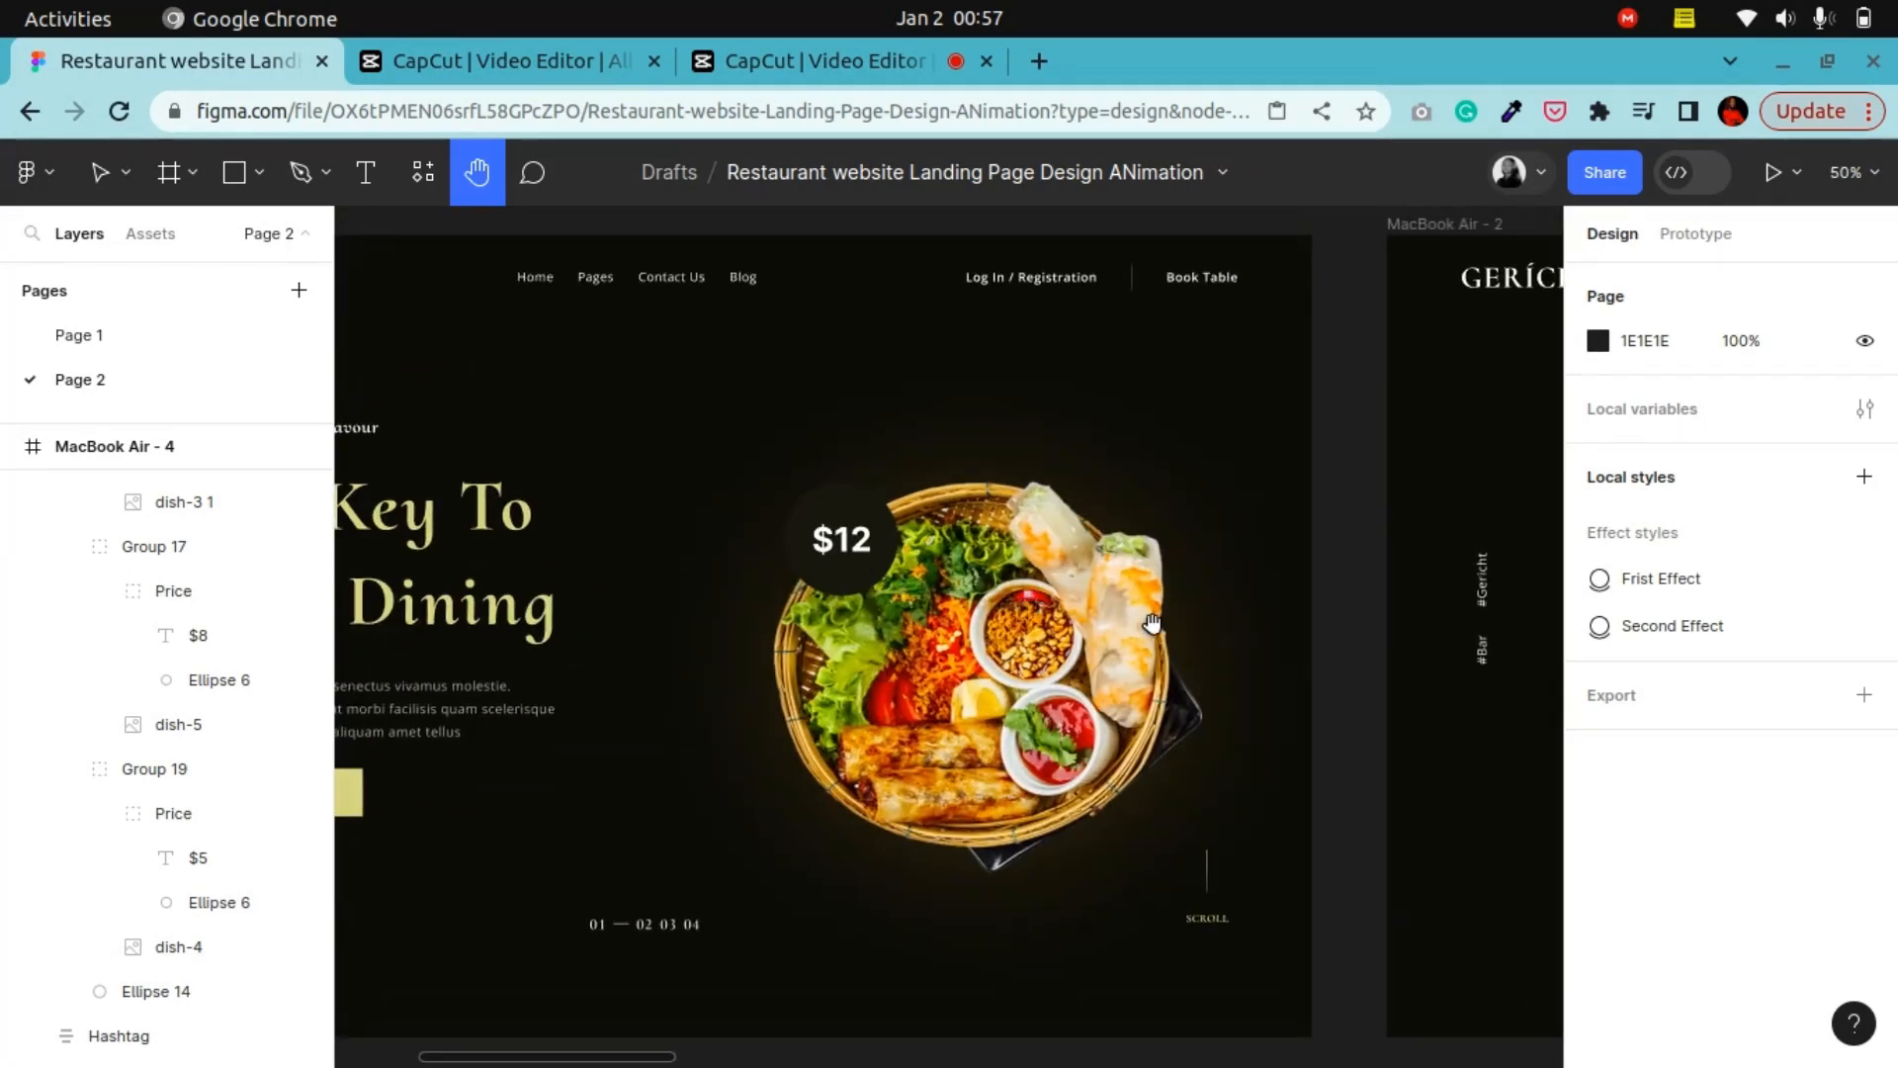
Apply the Second Effect style to the grilled-chicken dish image in the MacBook Air - 2 frame
drag(1422, 613, 591, 627)
scroll(590, 627, right, 5)
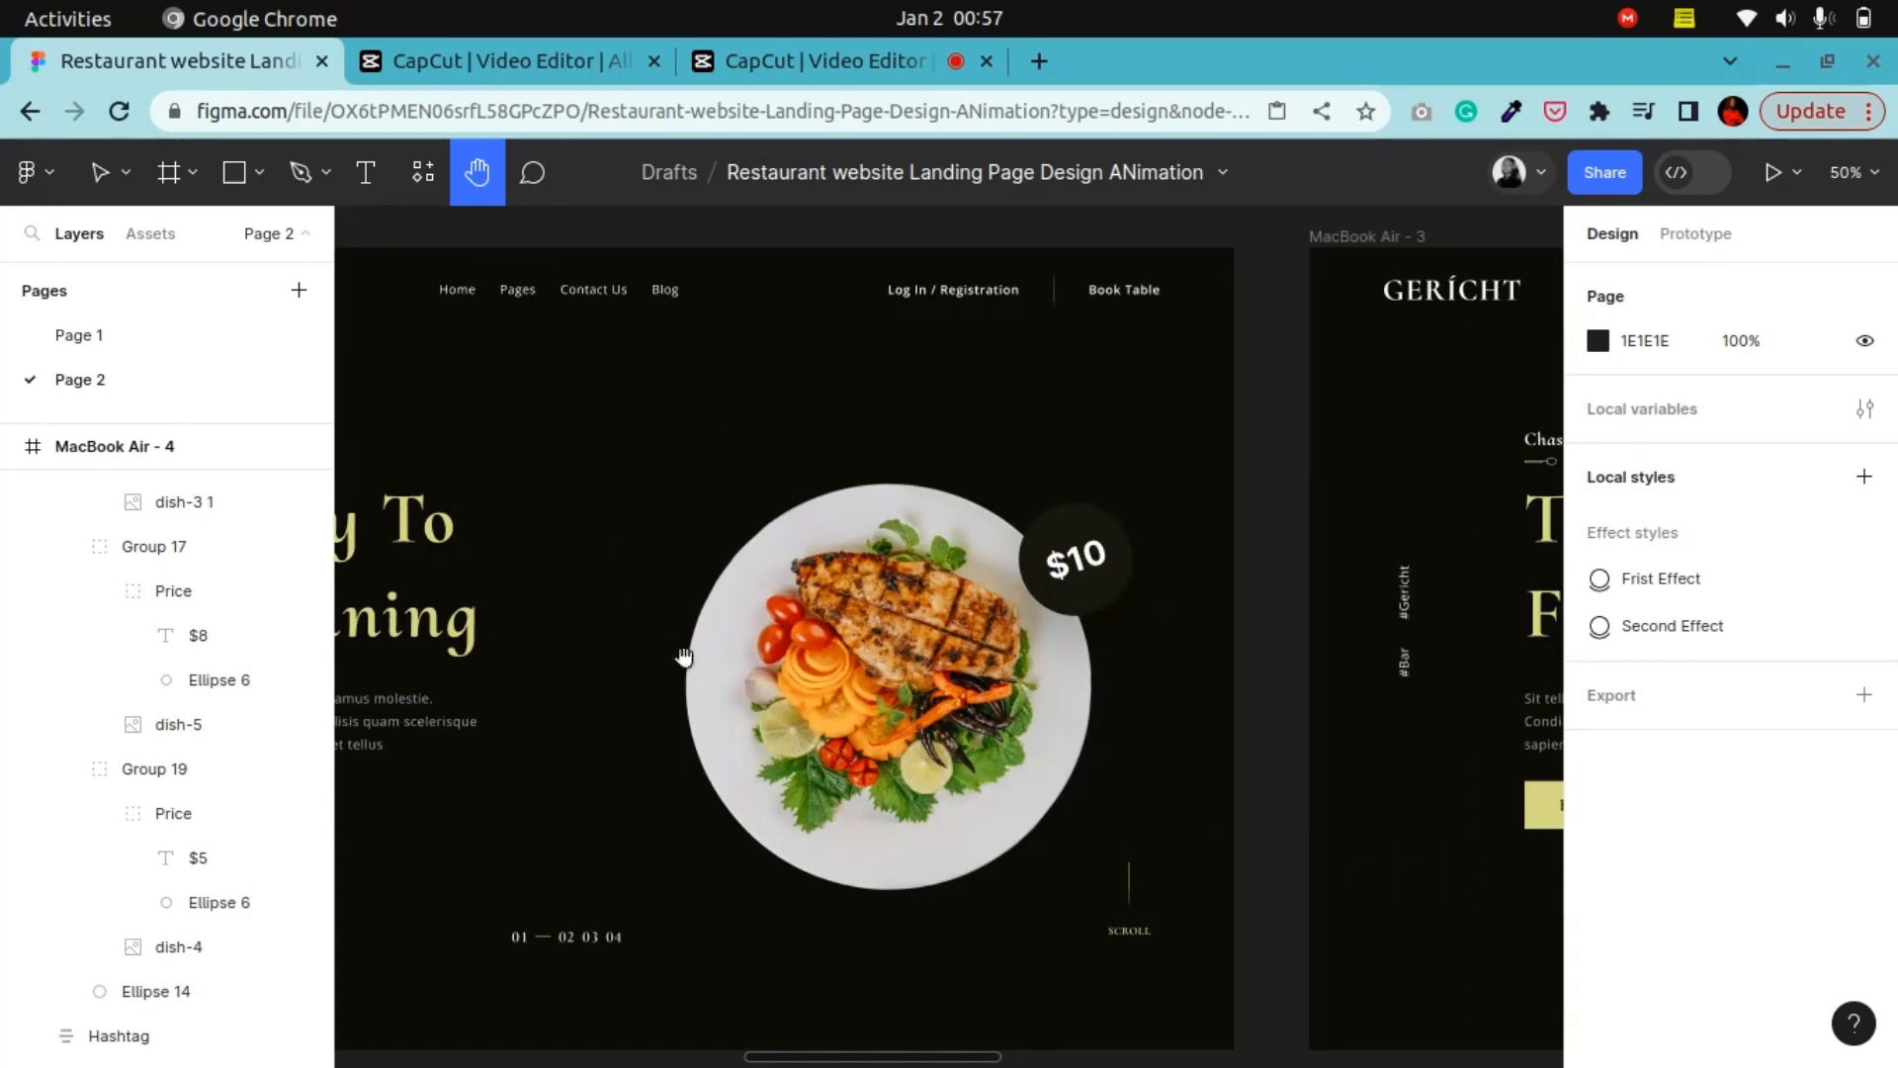
click(101, 180)
click(852, 680)
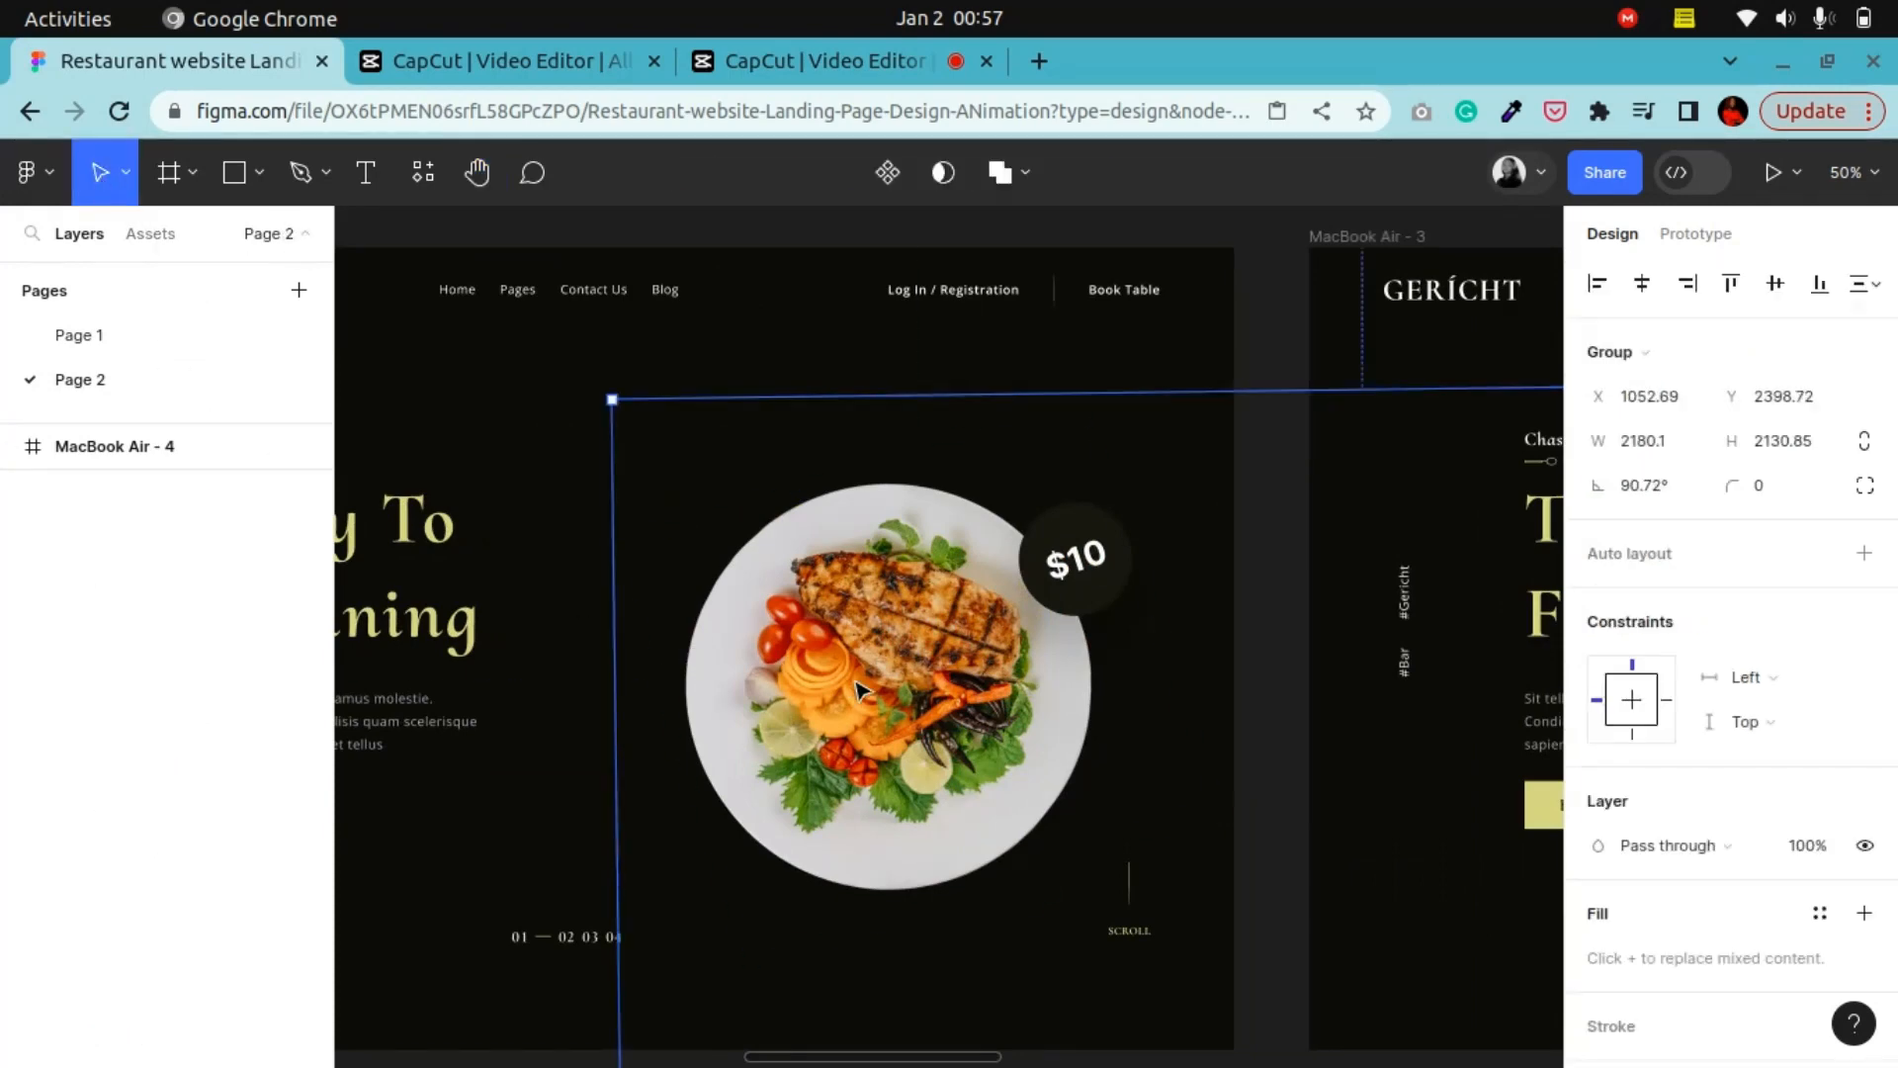
double_click(852, 680)
scroll(1838, 964, down, 1)
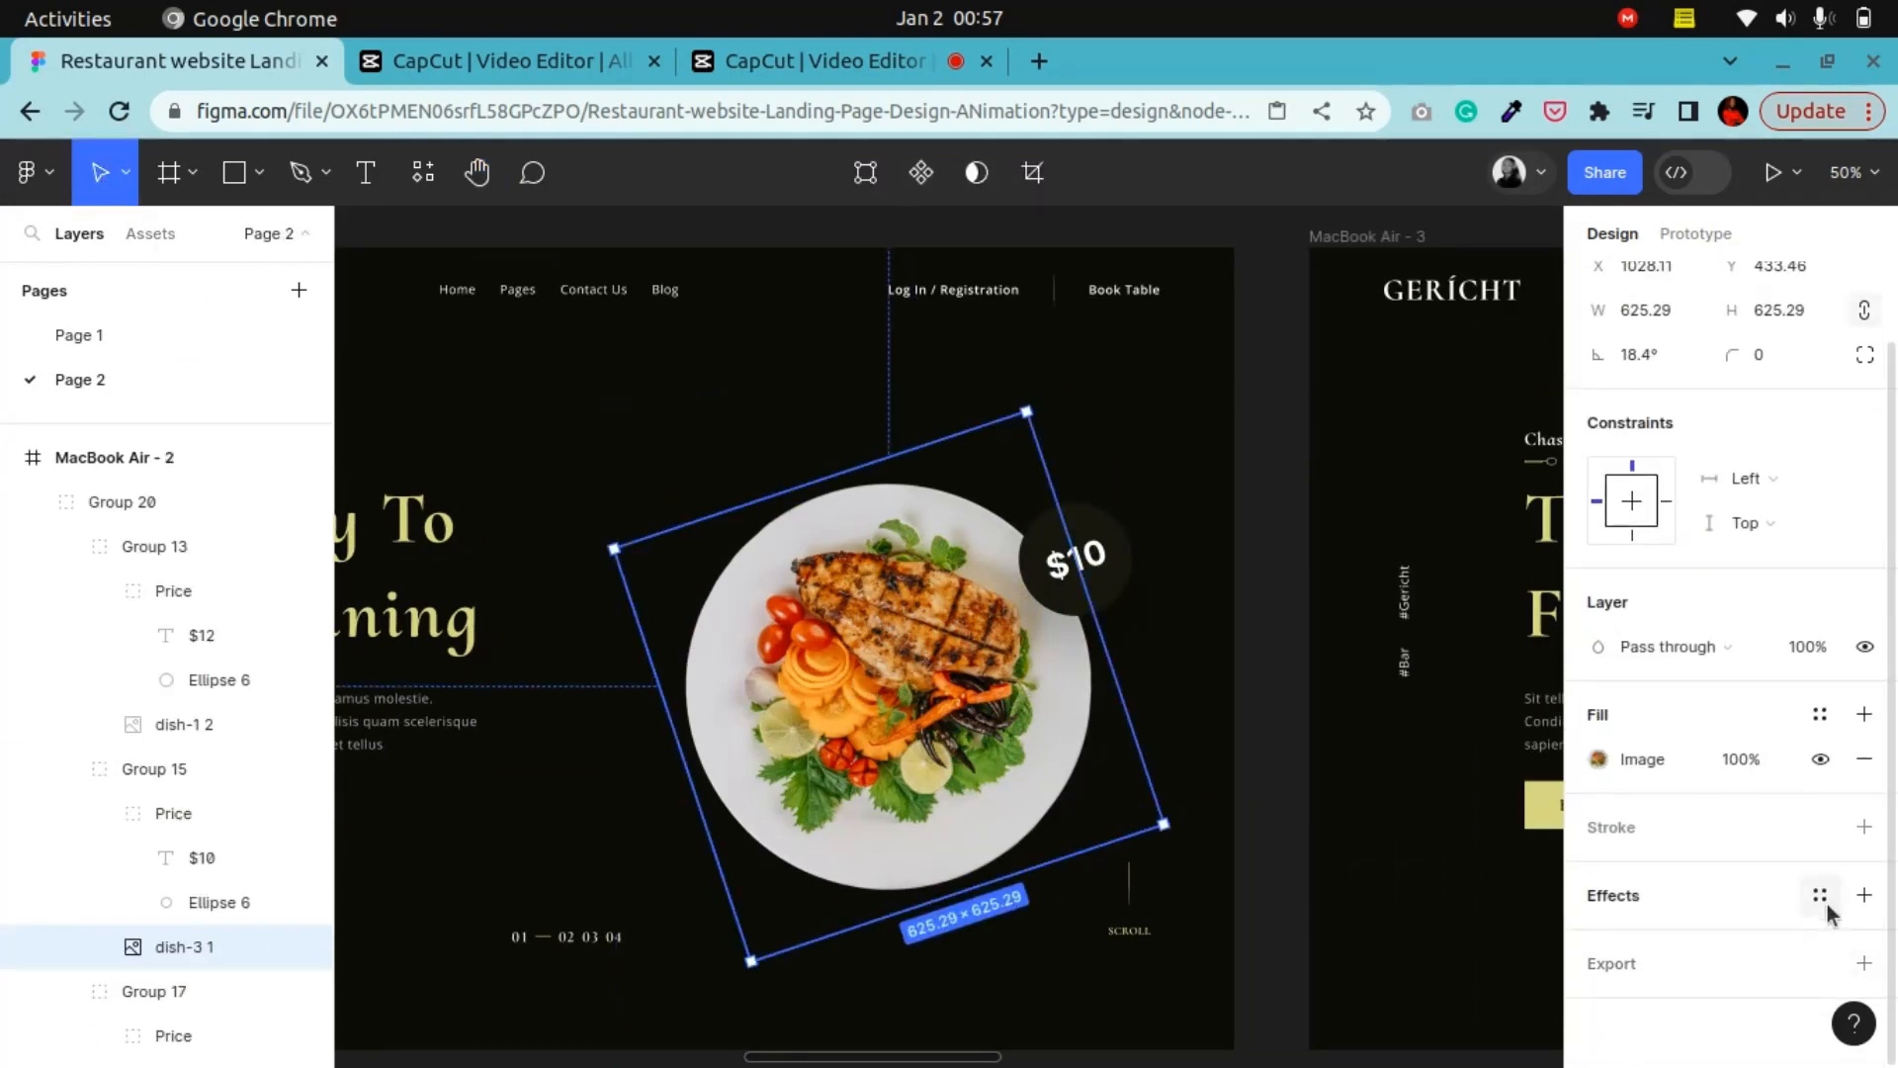
click(1820, 896)
click(1741, 1028)
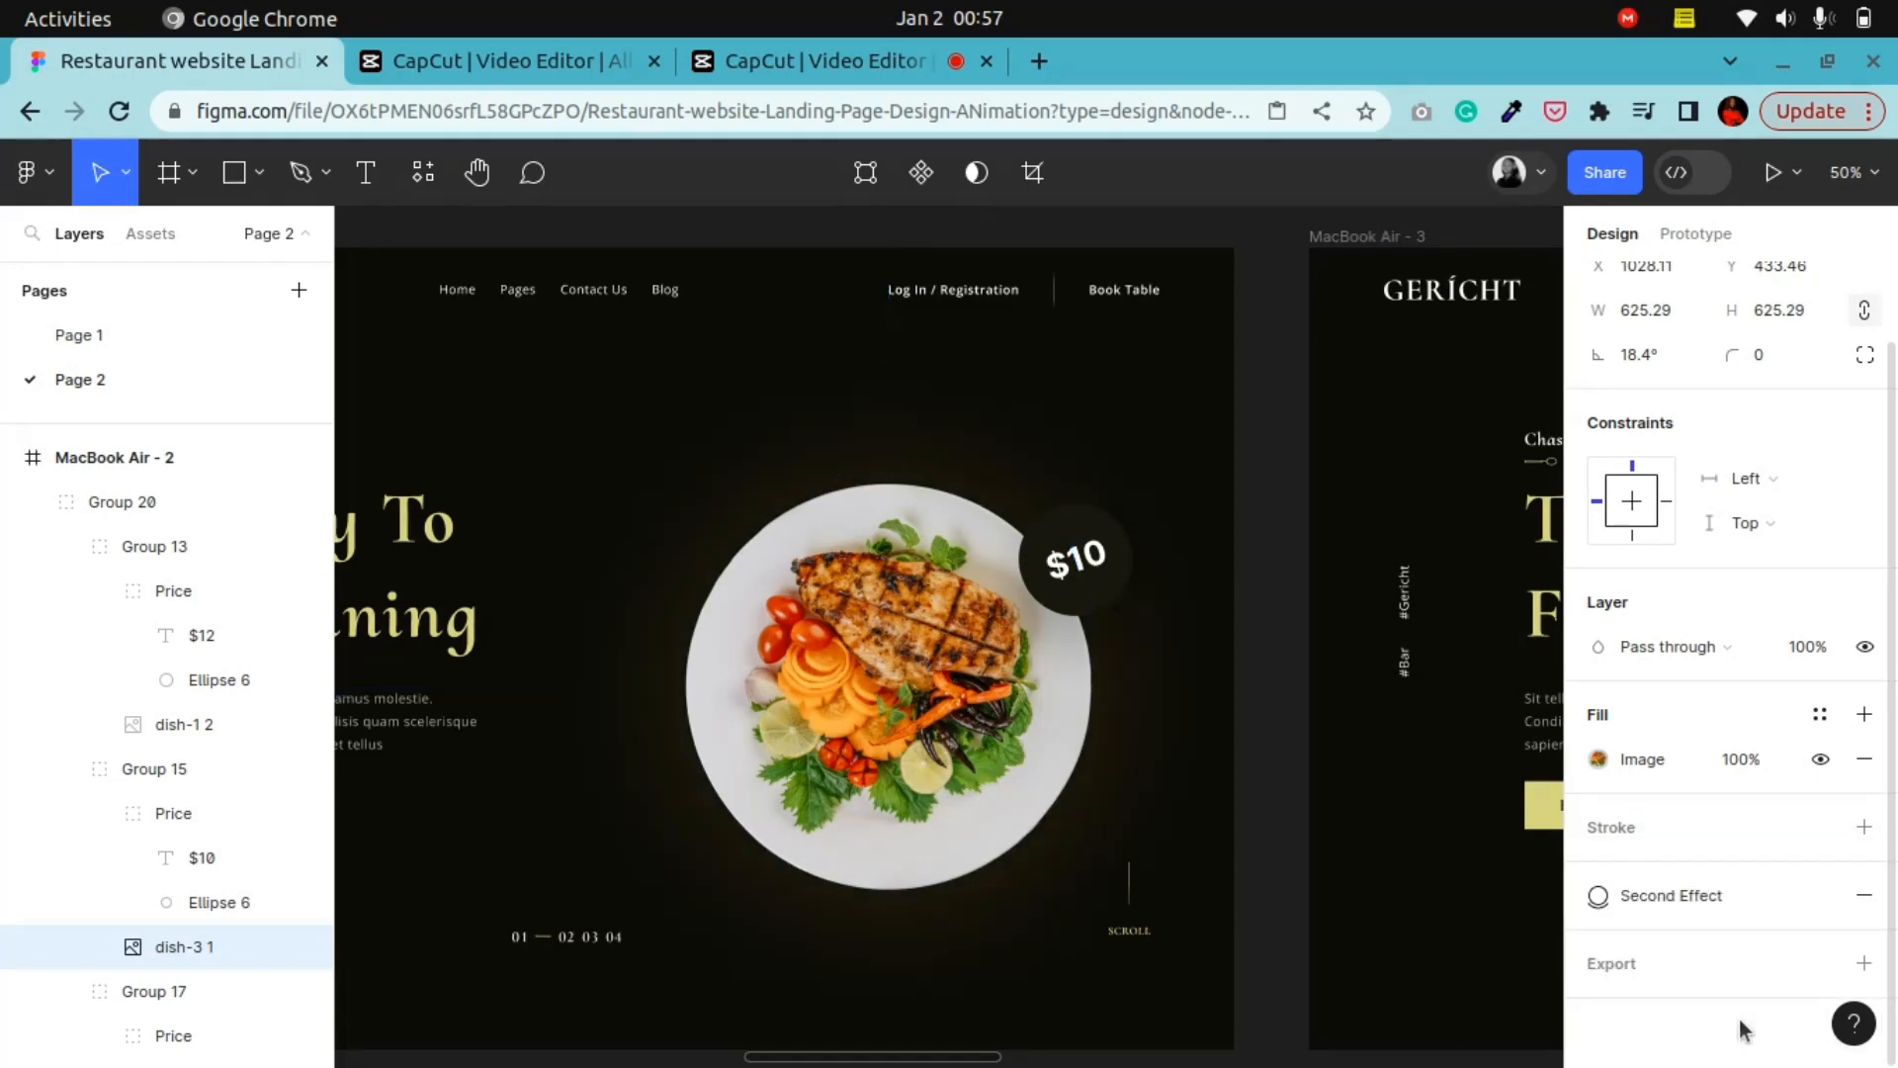
Detach the effect style from the grilled-chicken dish image and inspect its drop shadow settings
click(1822, 896)
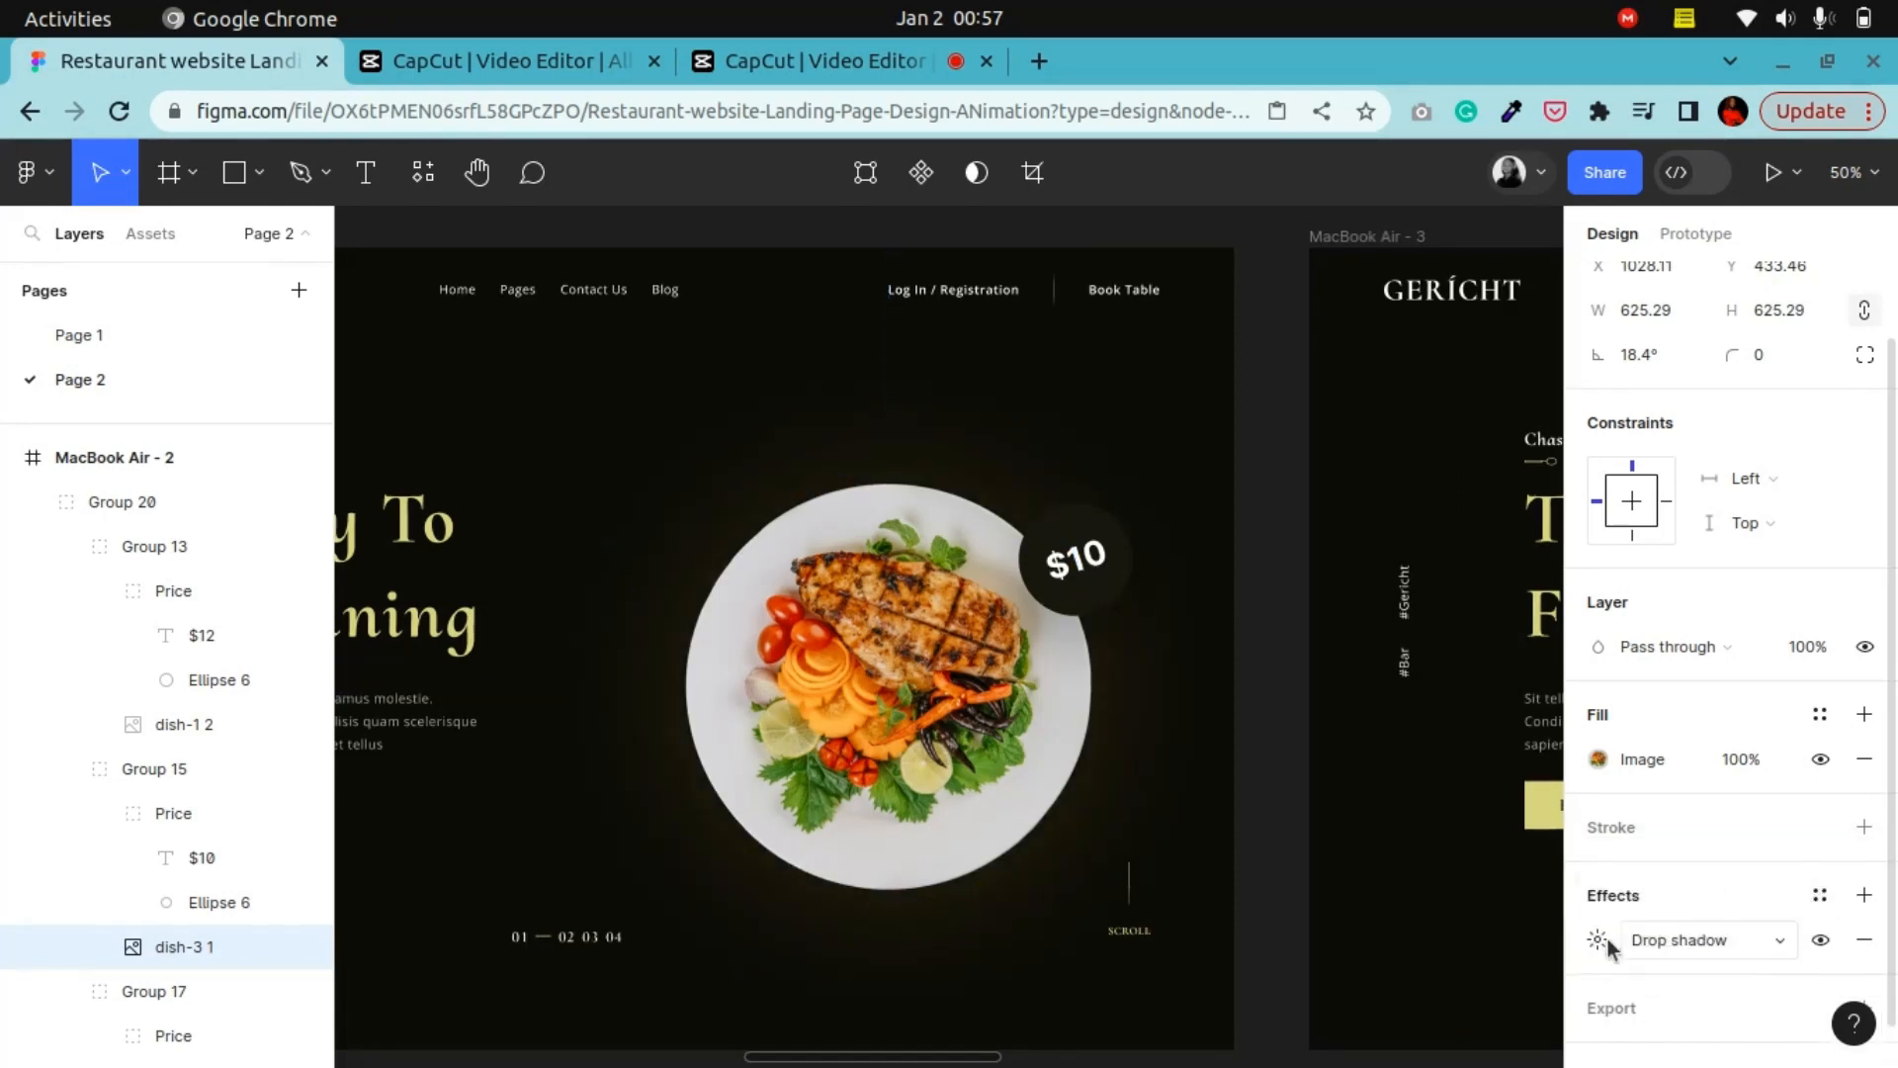
click(1596, 941)
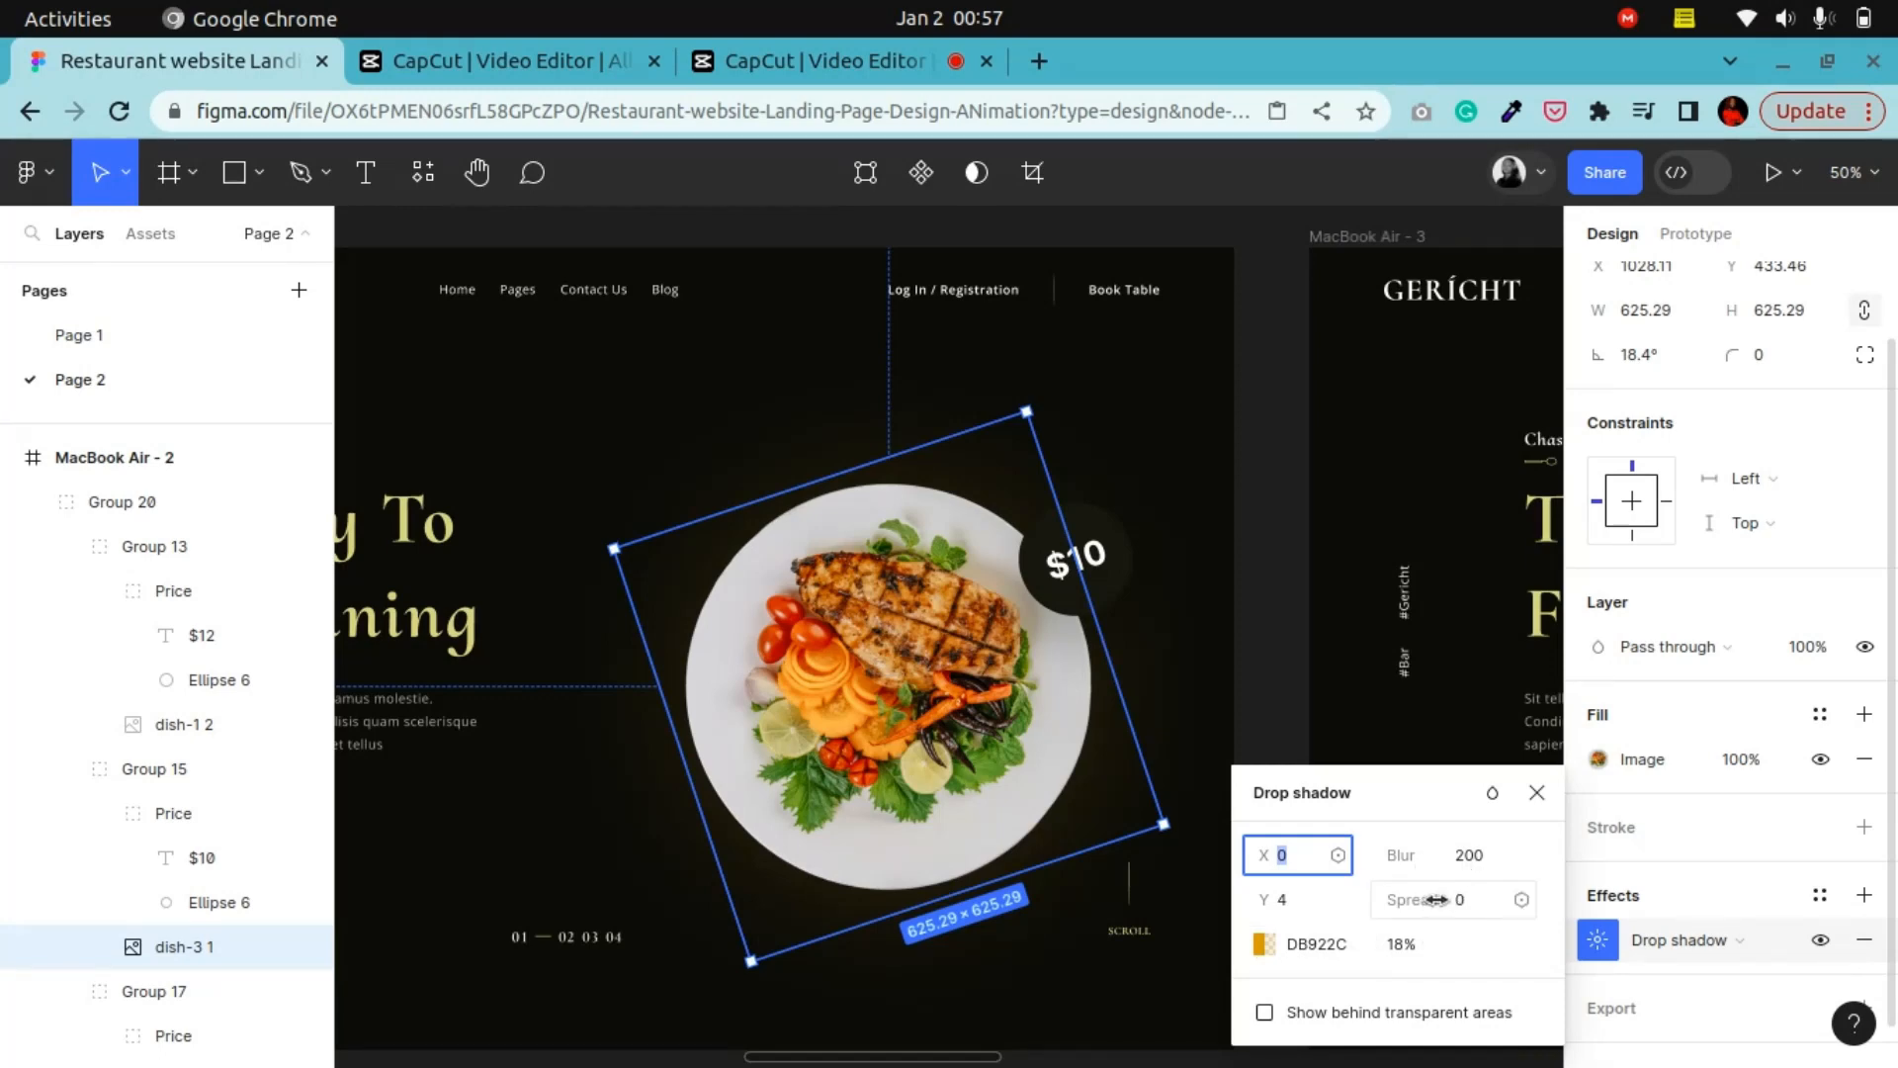
click(1537, 793)
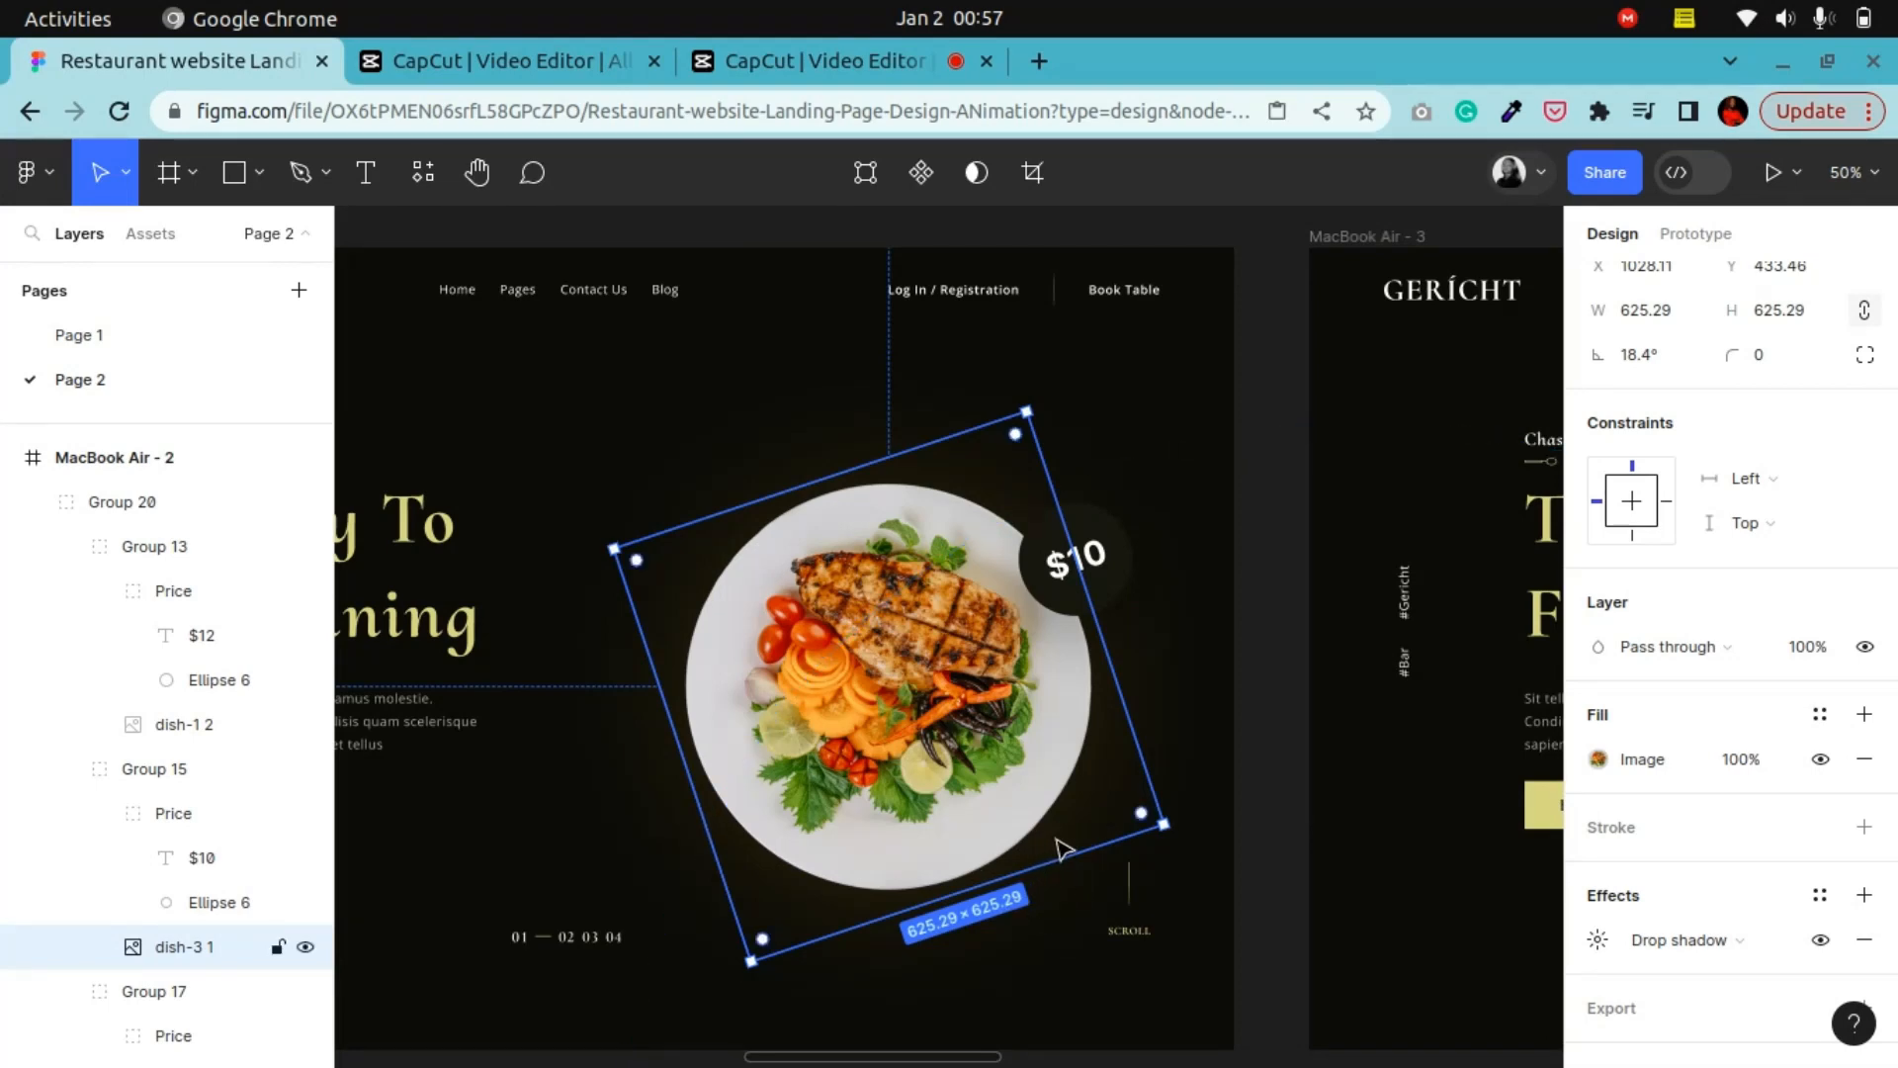
click(1267, 930)
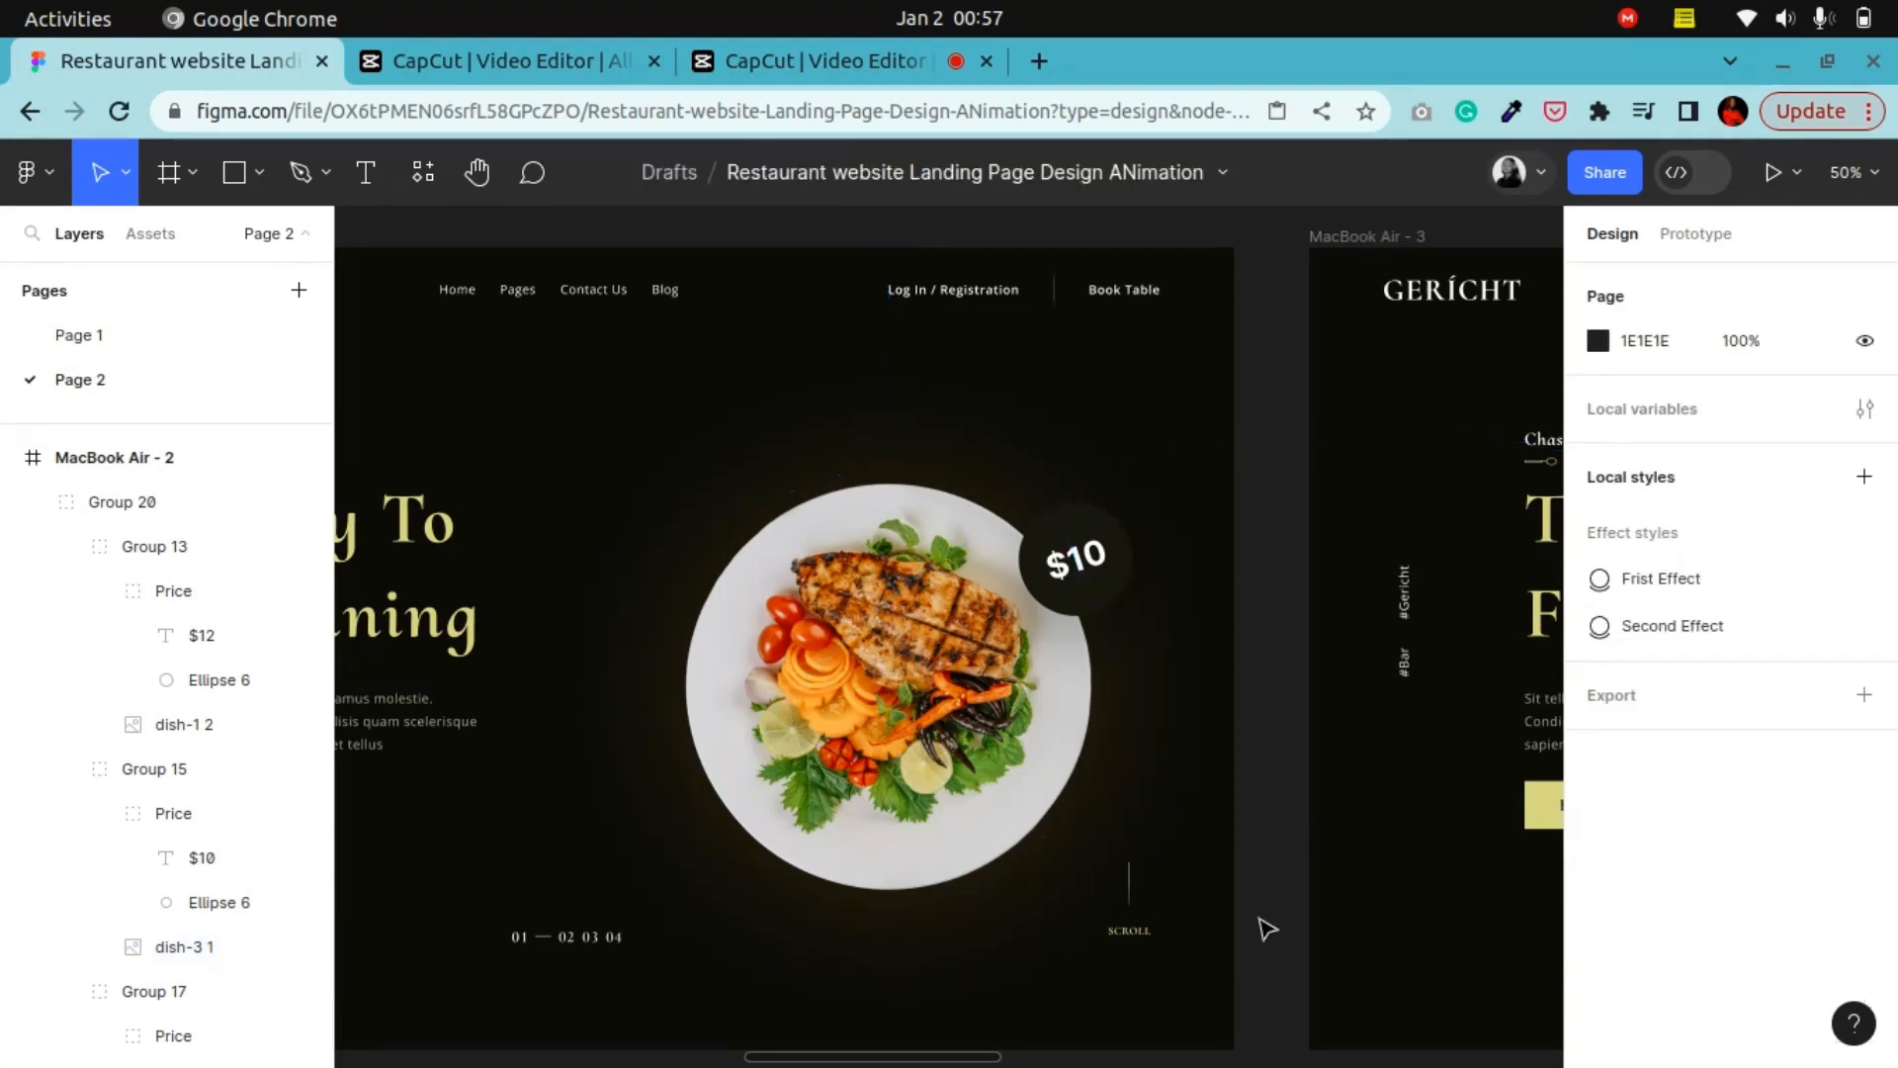
Apply the Second Effect style to the black-bowl tofu dish image in the MacBook Air - 3 frame
key(minus)
click(478, 174)
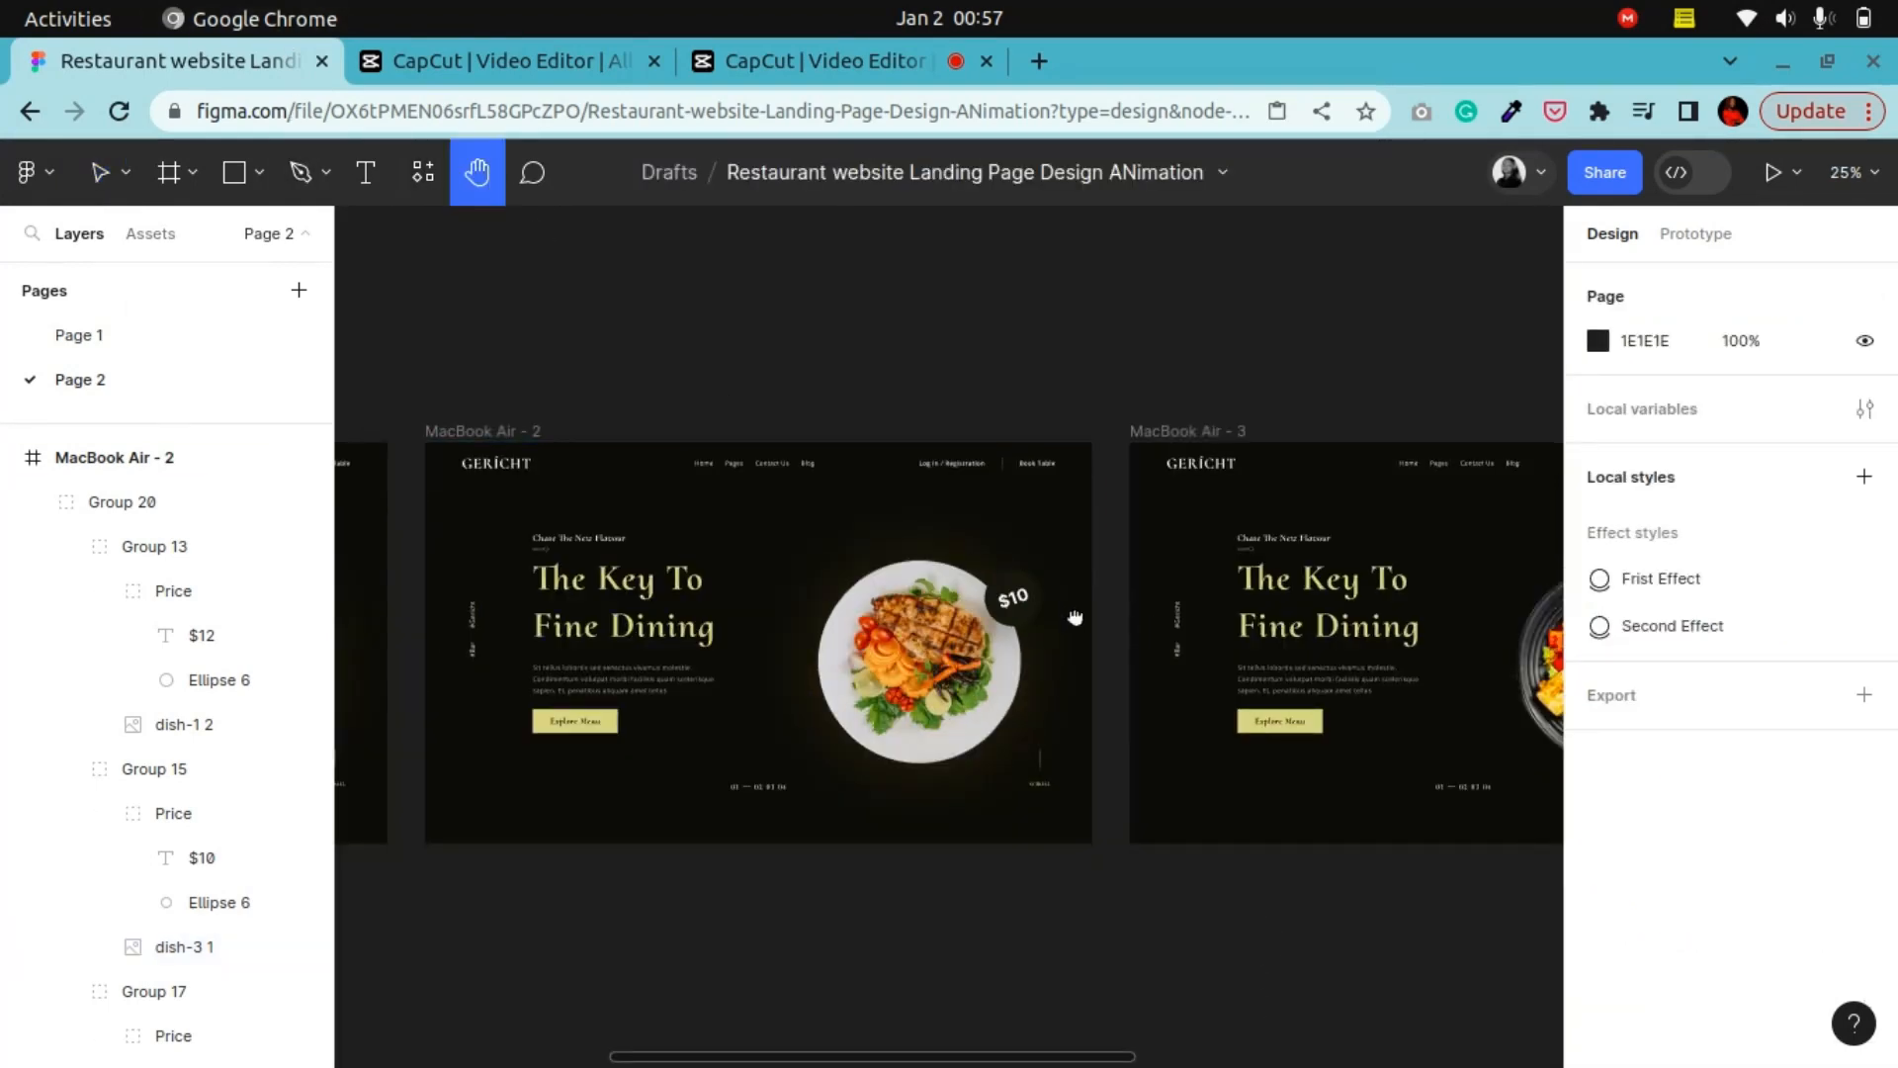
drag(1072, 619, 532, 654)
key(plus)
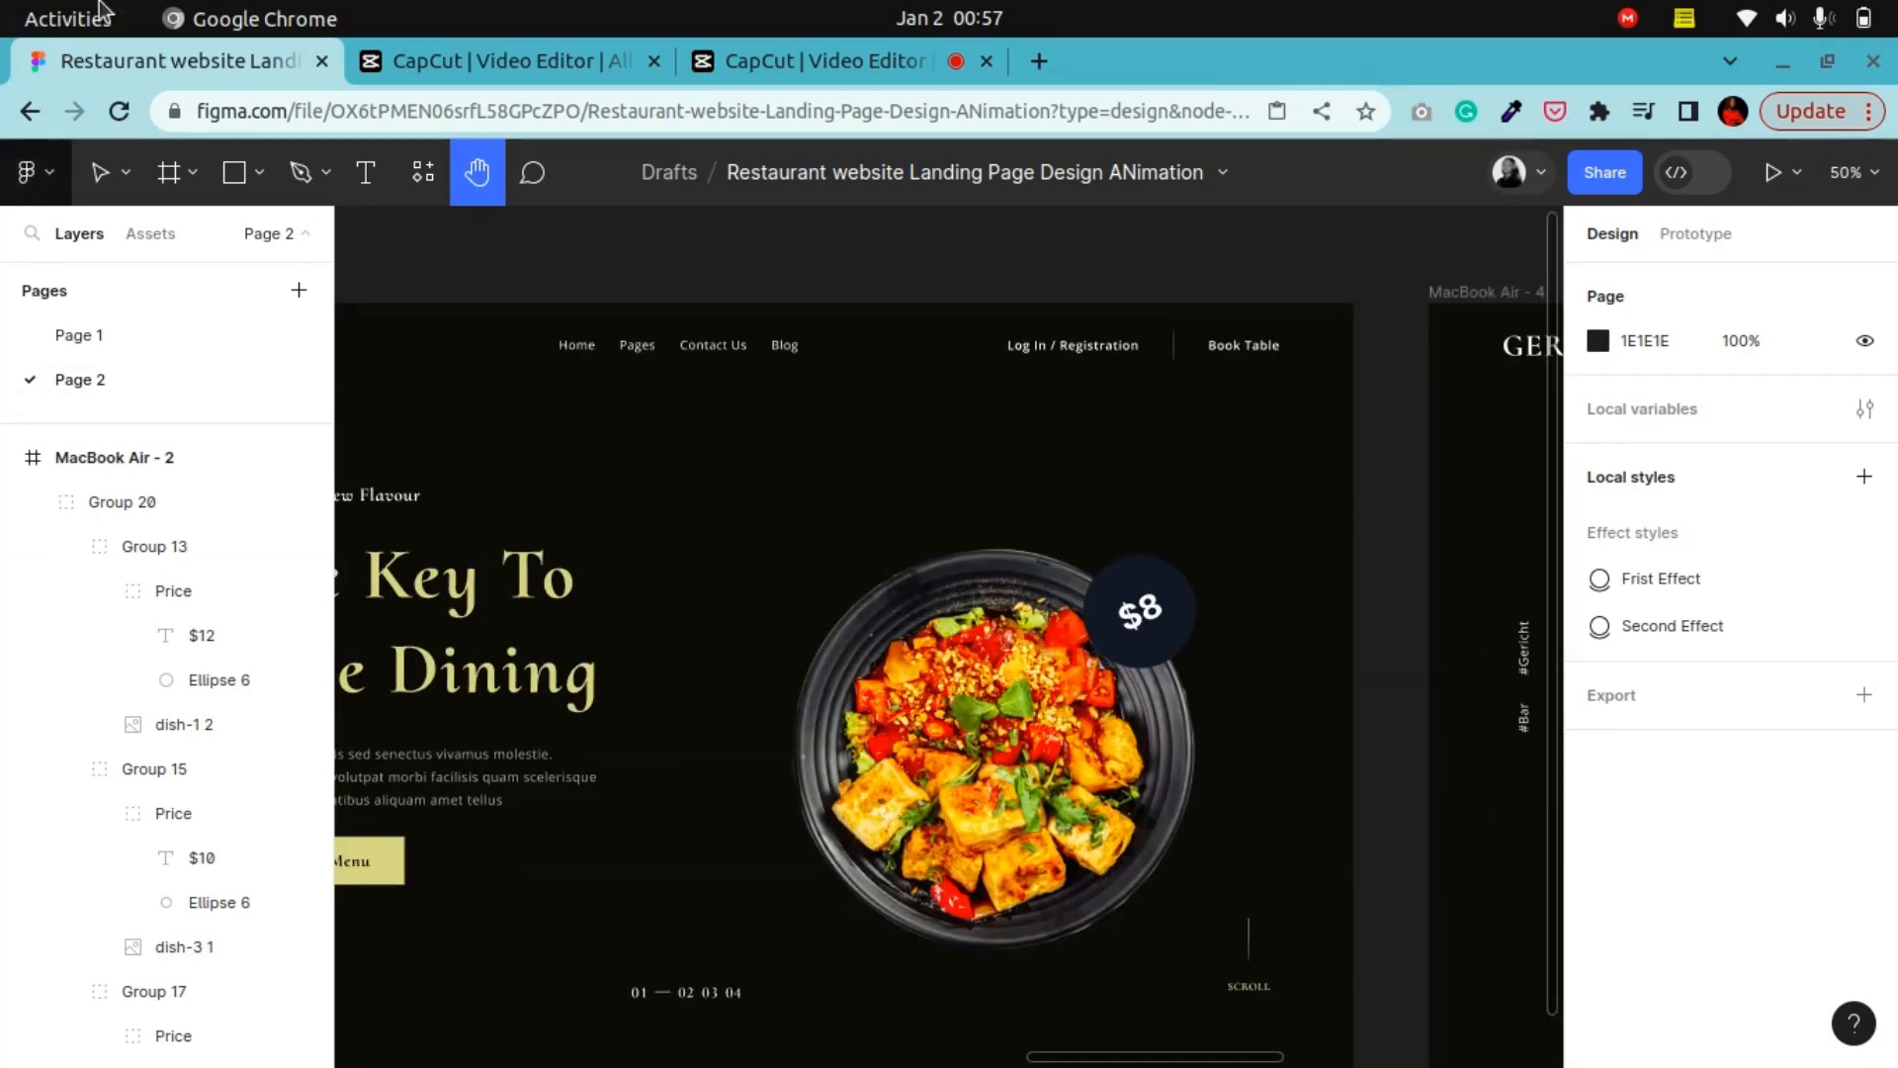
click(100, 173)
double_click(1013, 761)
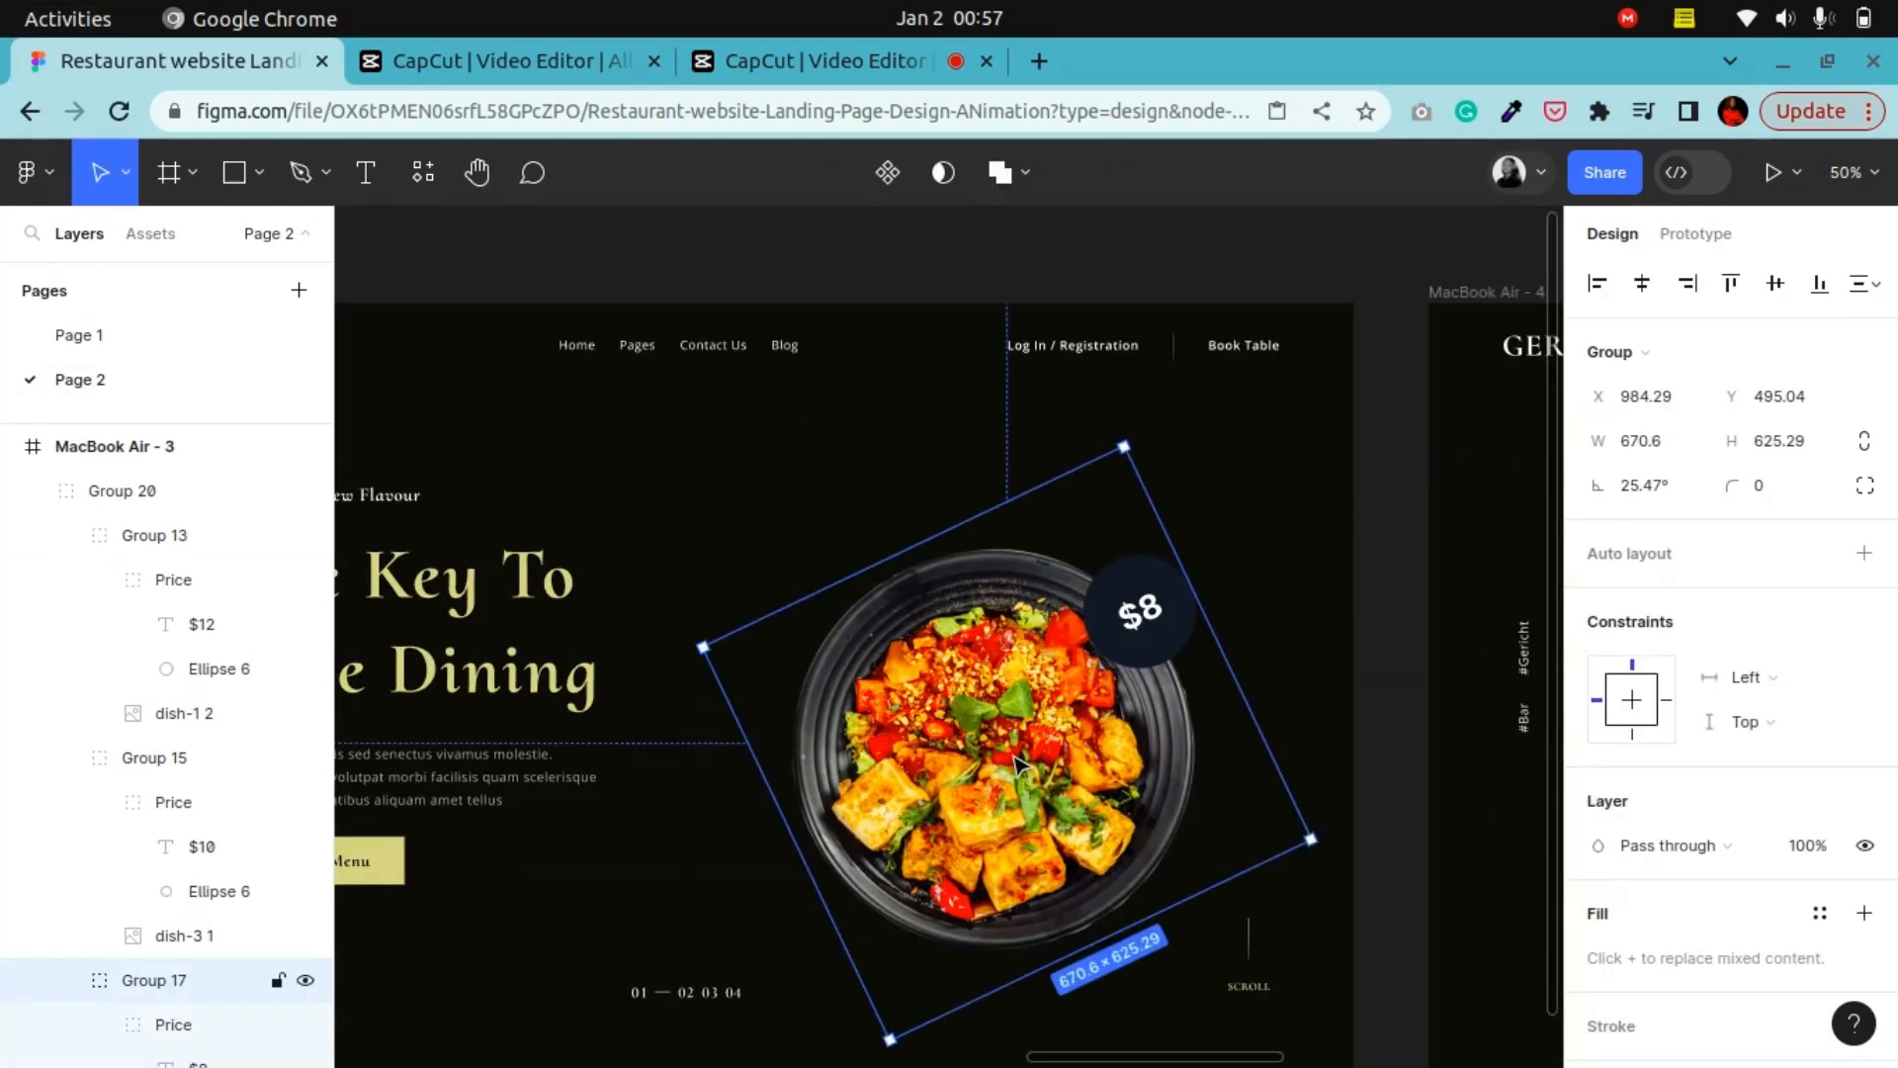
double_click(1012, 762)
scroll(1896, 996, down, 2)
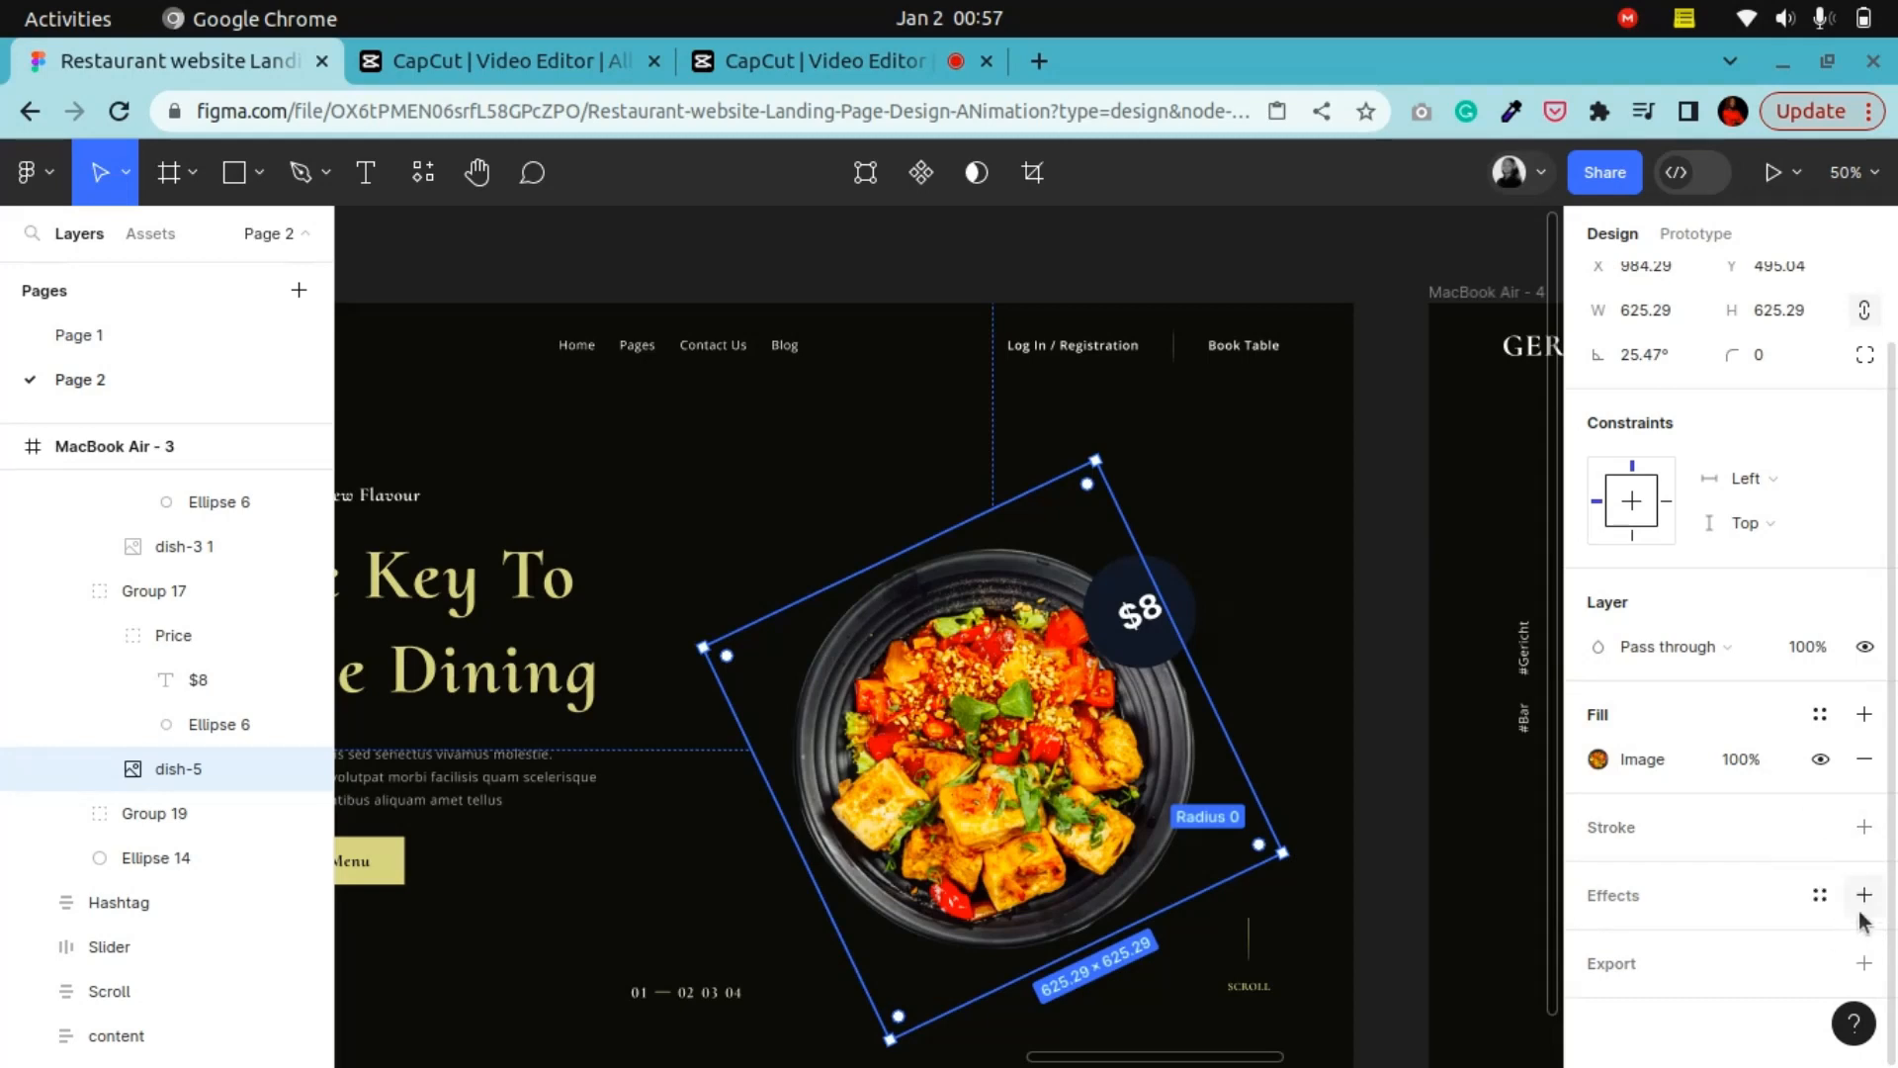
click(1819, 895)
click(1677, 1026)
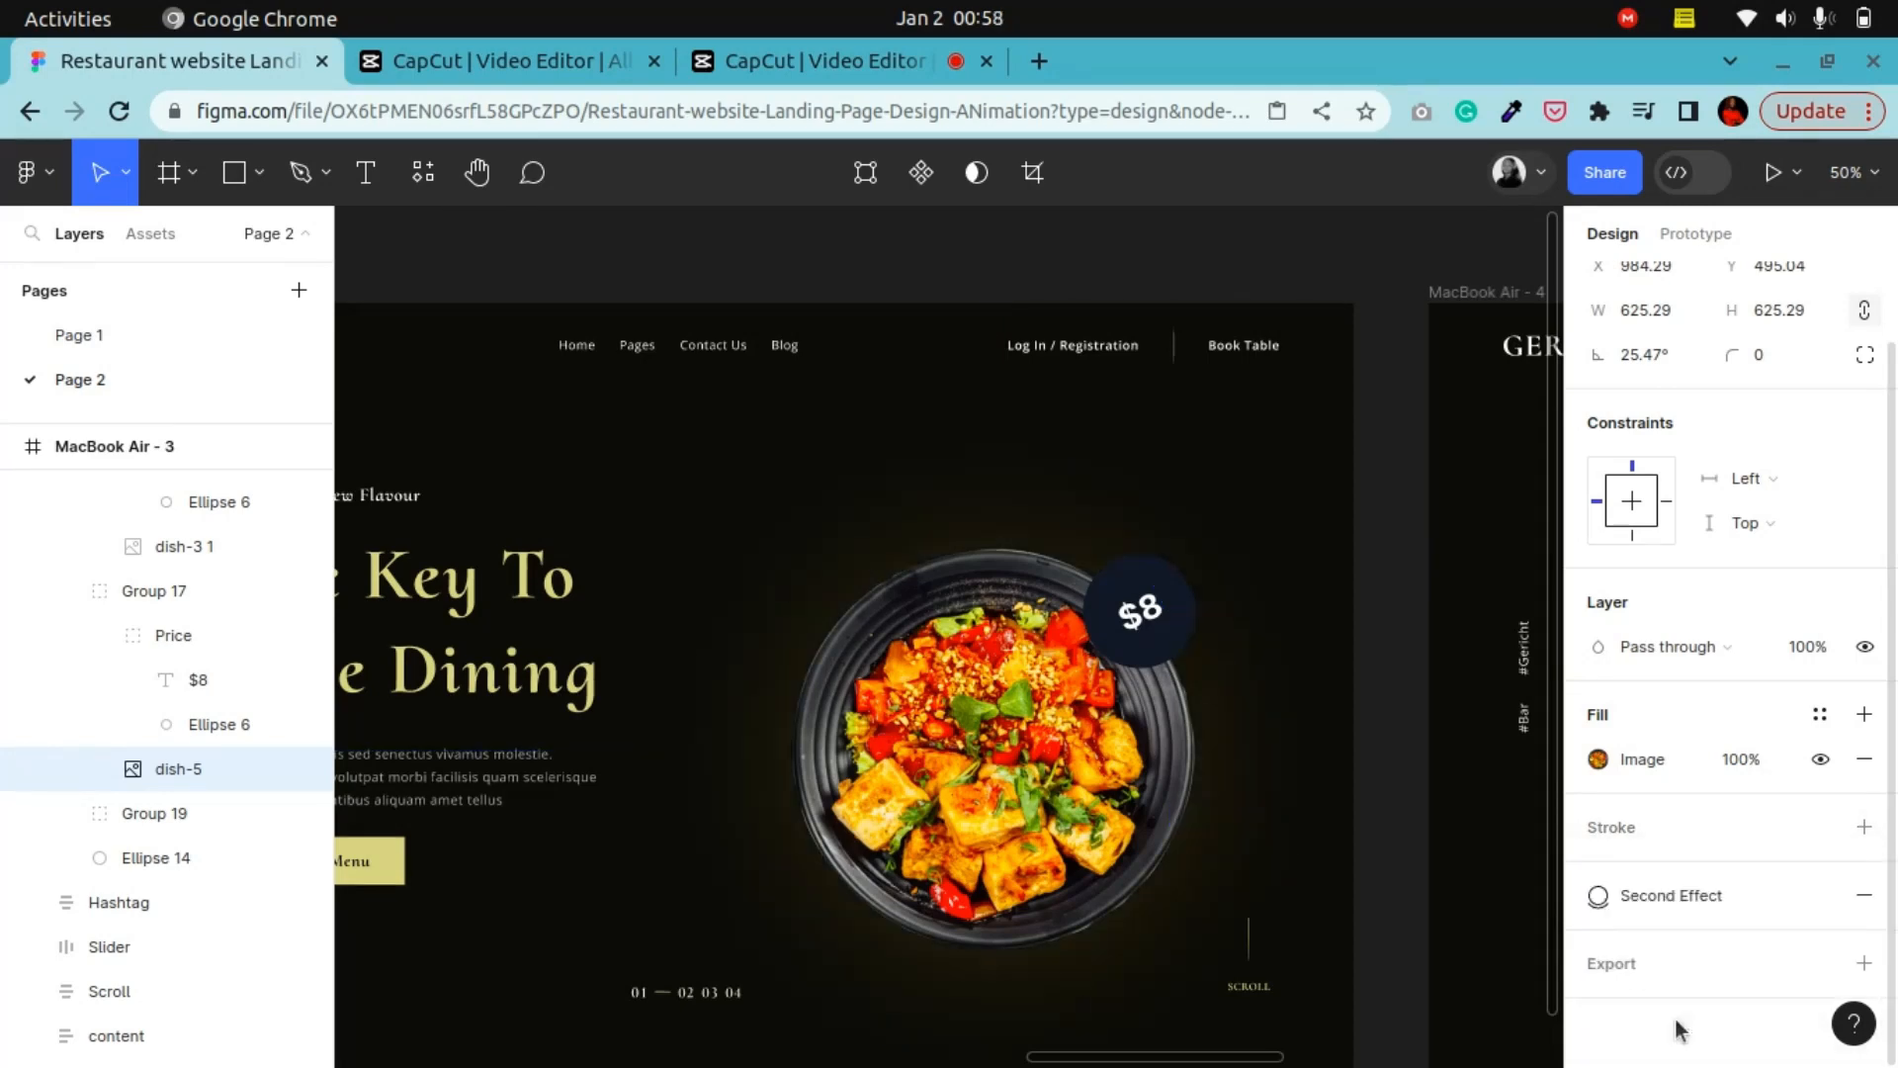
Apply the Second Effect style to the fried-egg dish image in the MacBook Air - 4 frame
key(minus)
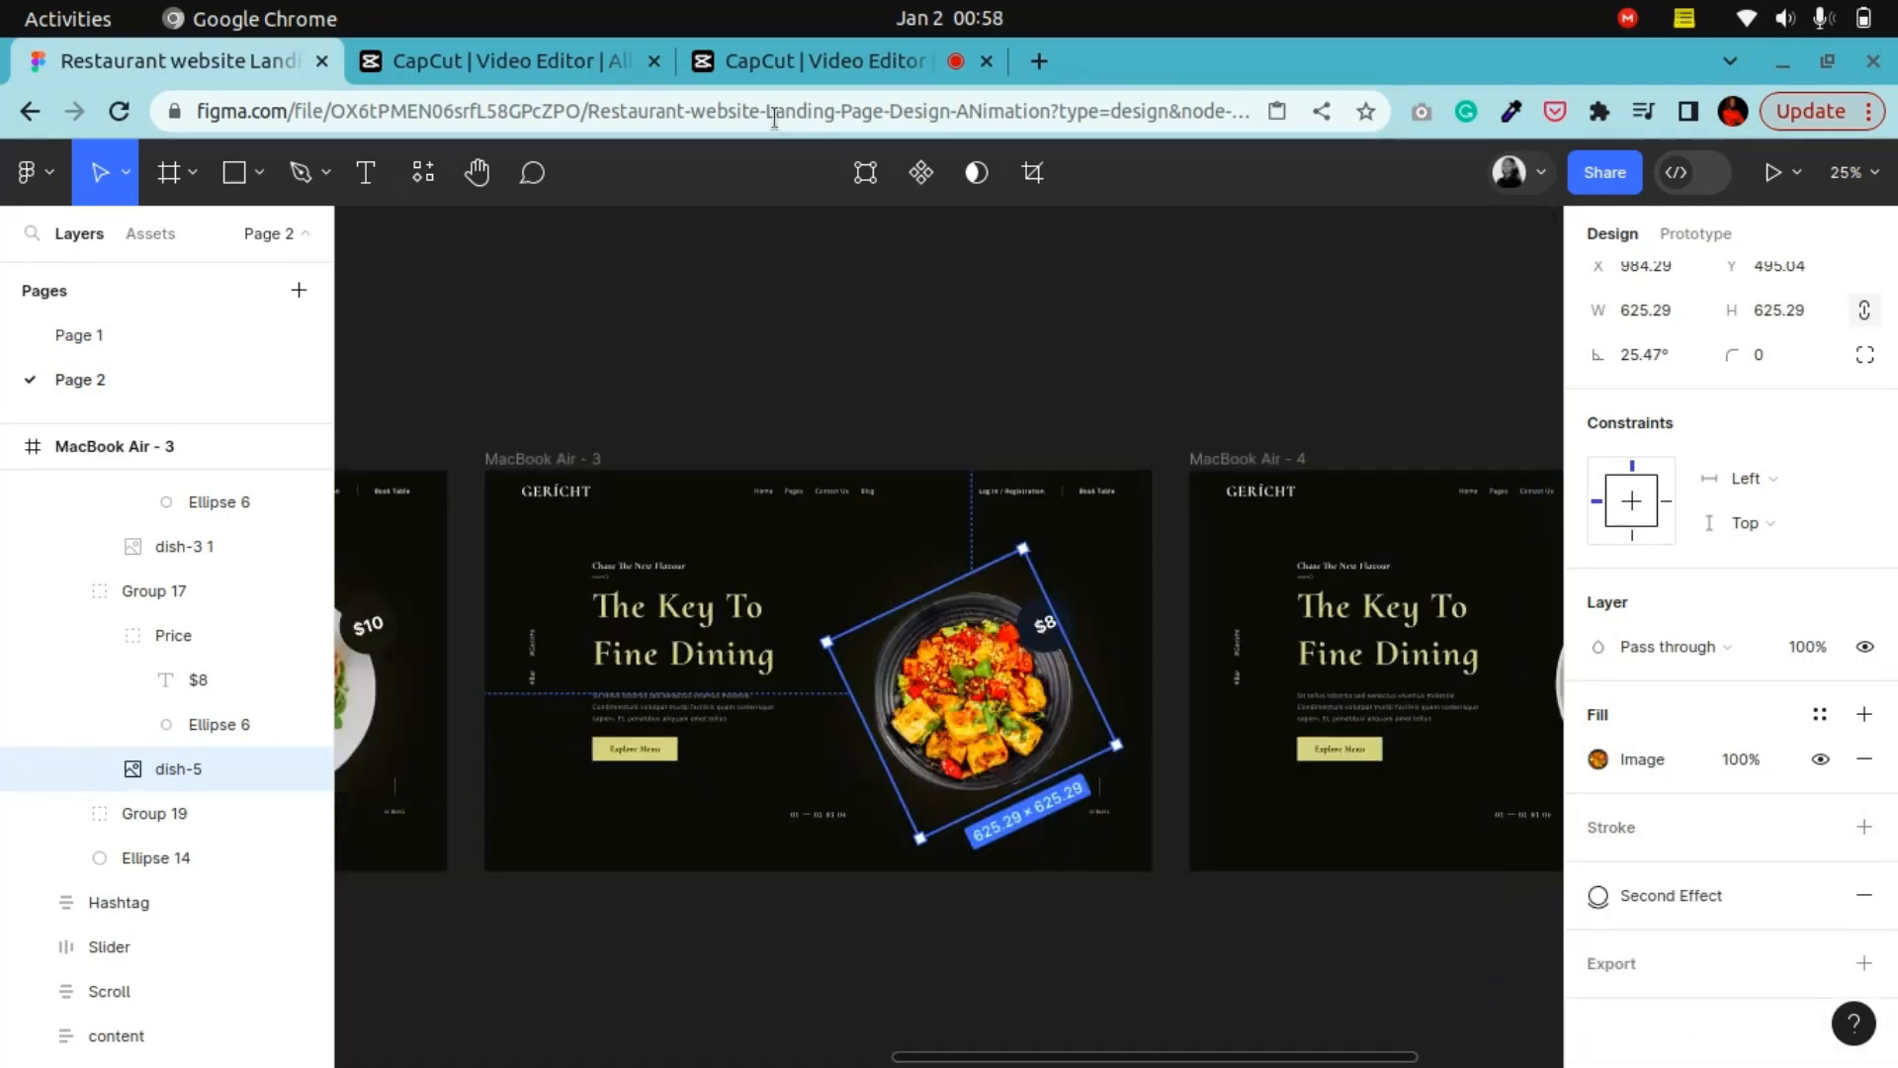
click(478, 173)
drag(760, 566, 240, 597)
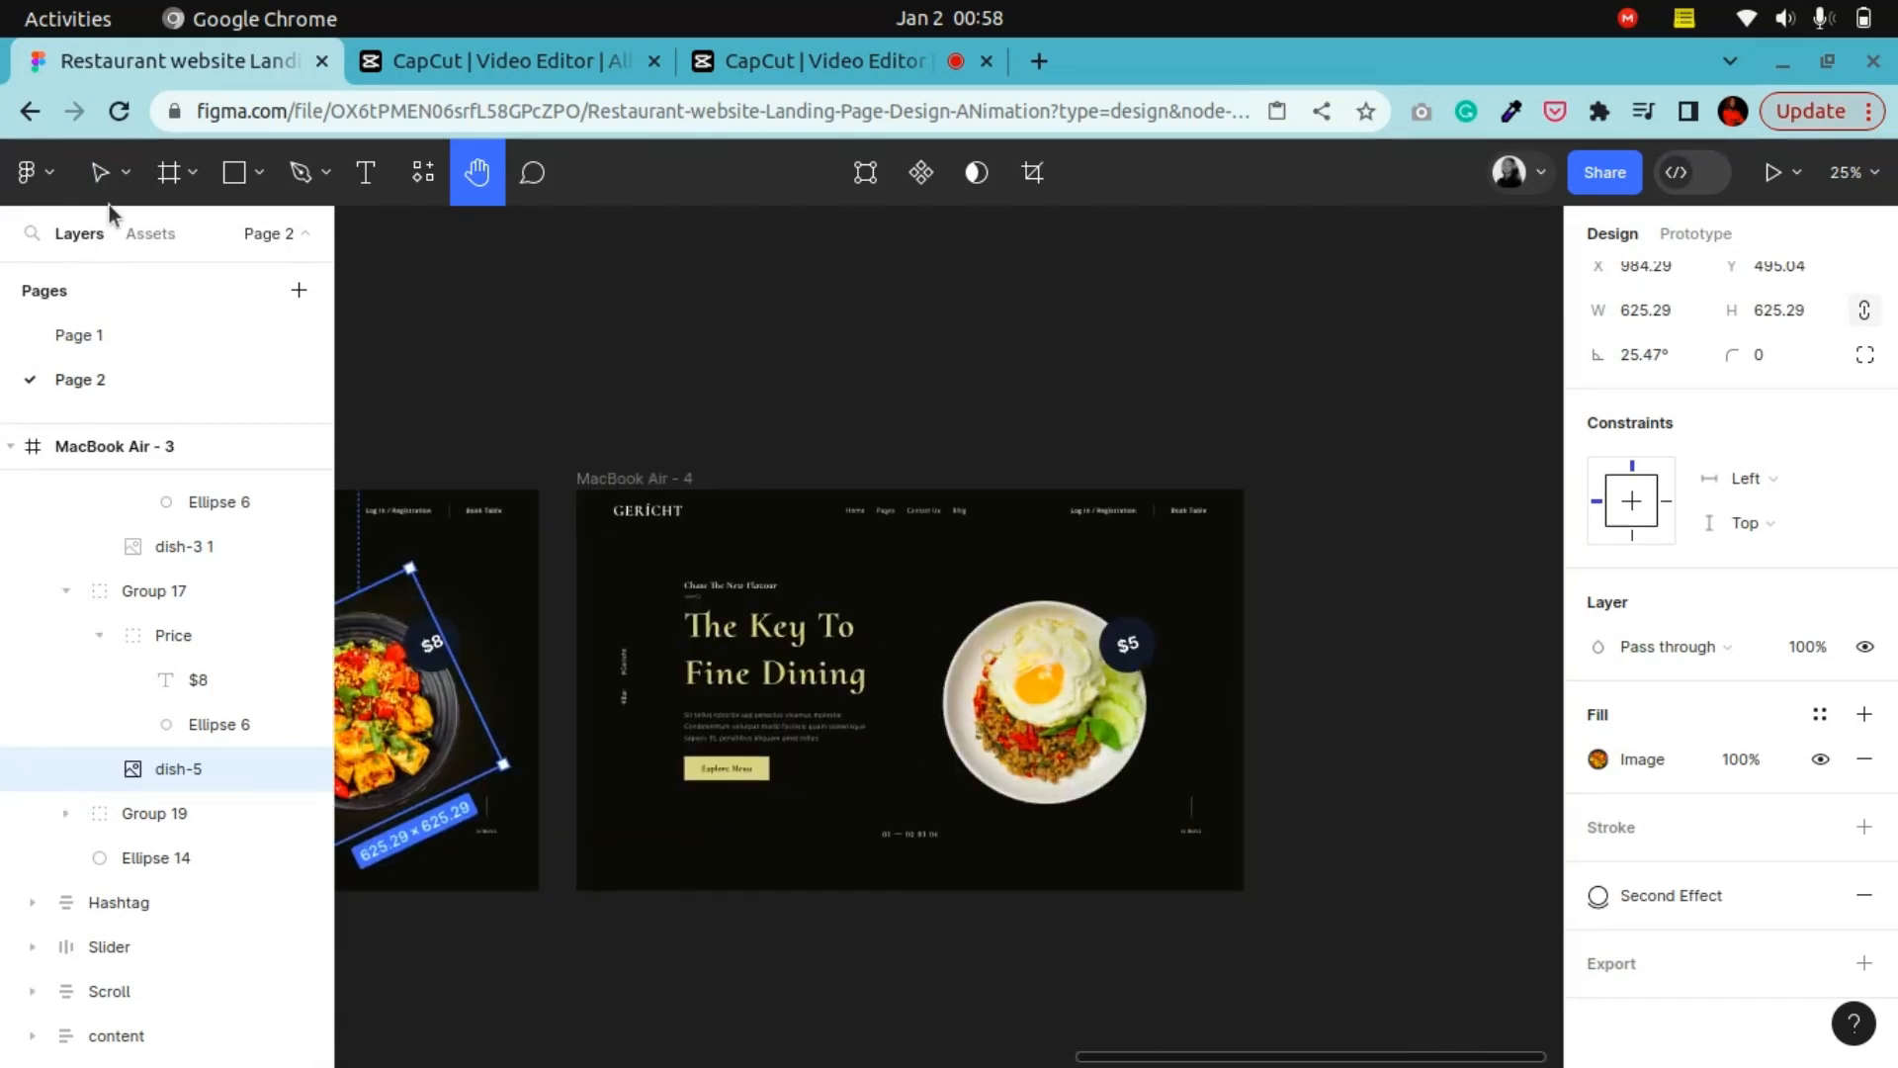
click(100, 173)
click(1033, 759)
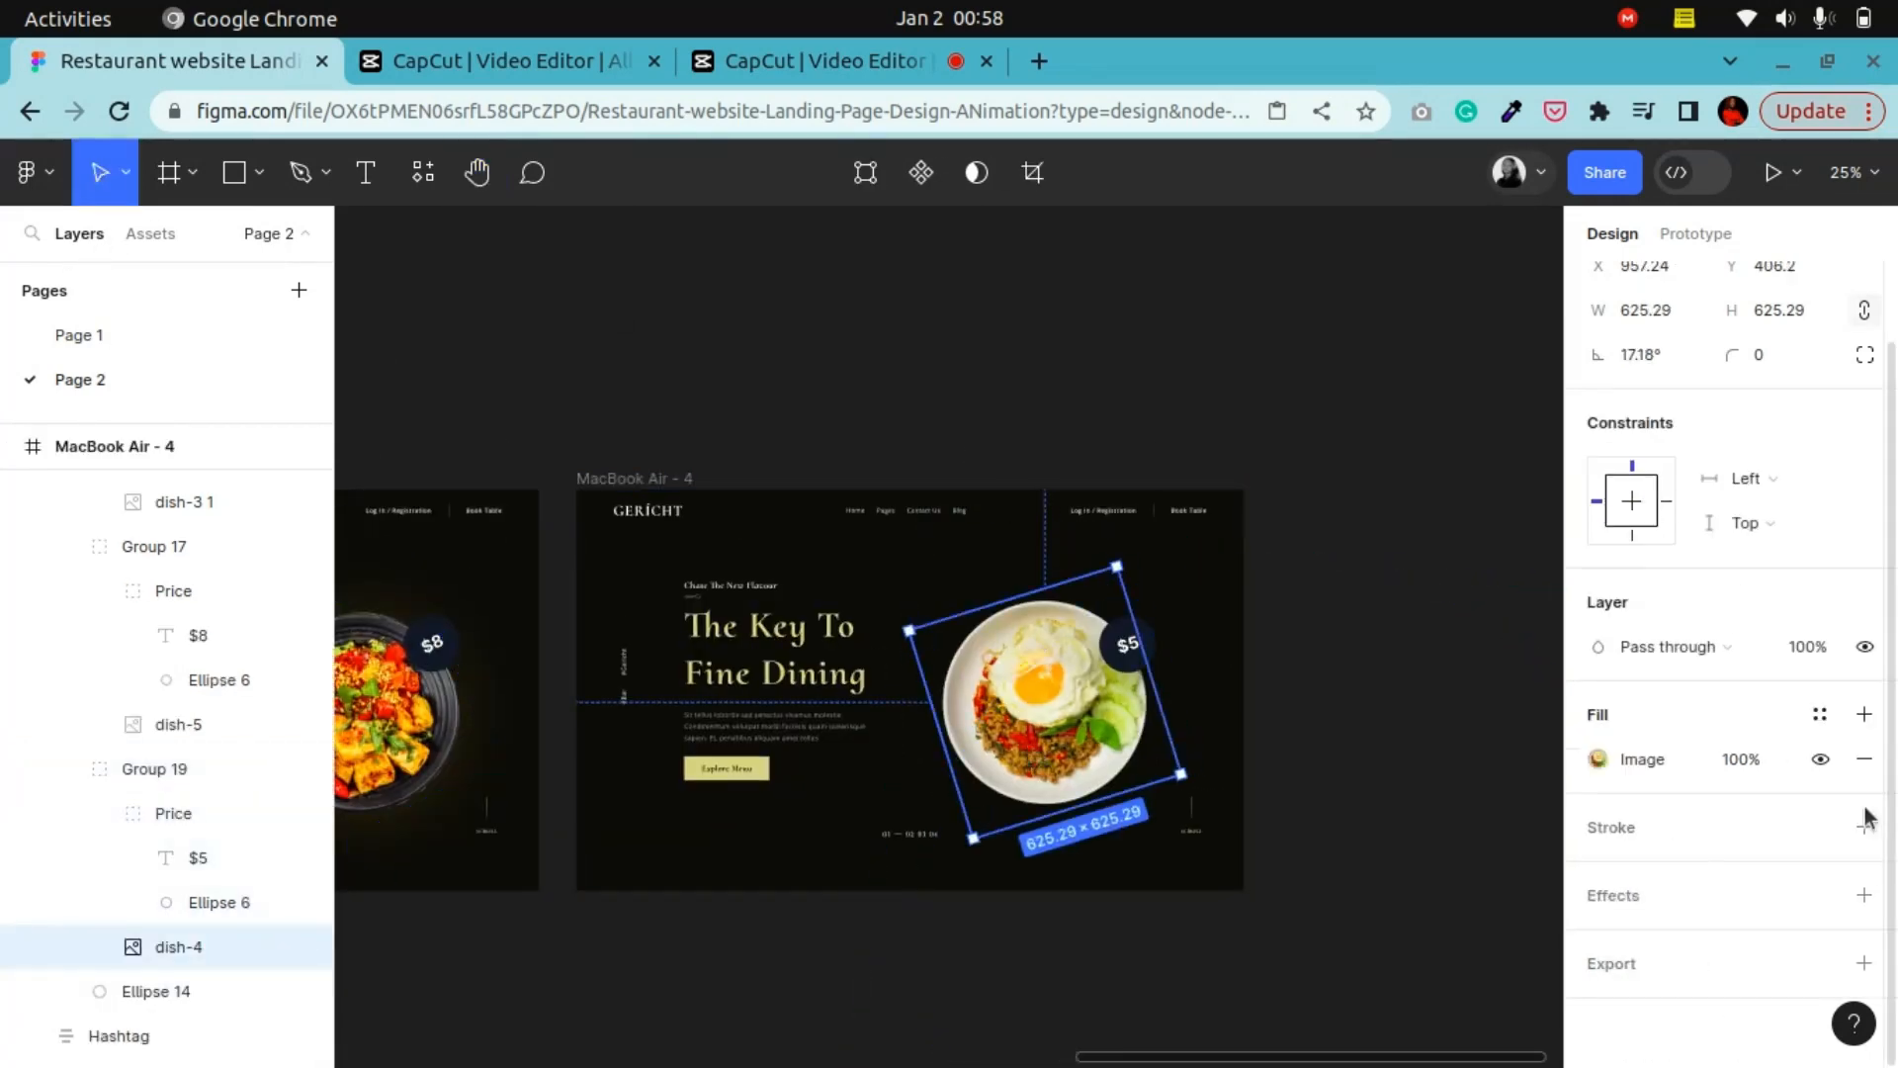
click(1821, 895)
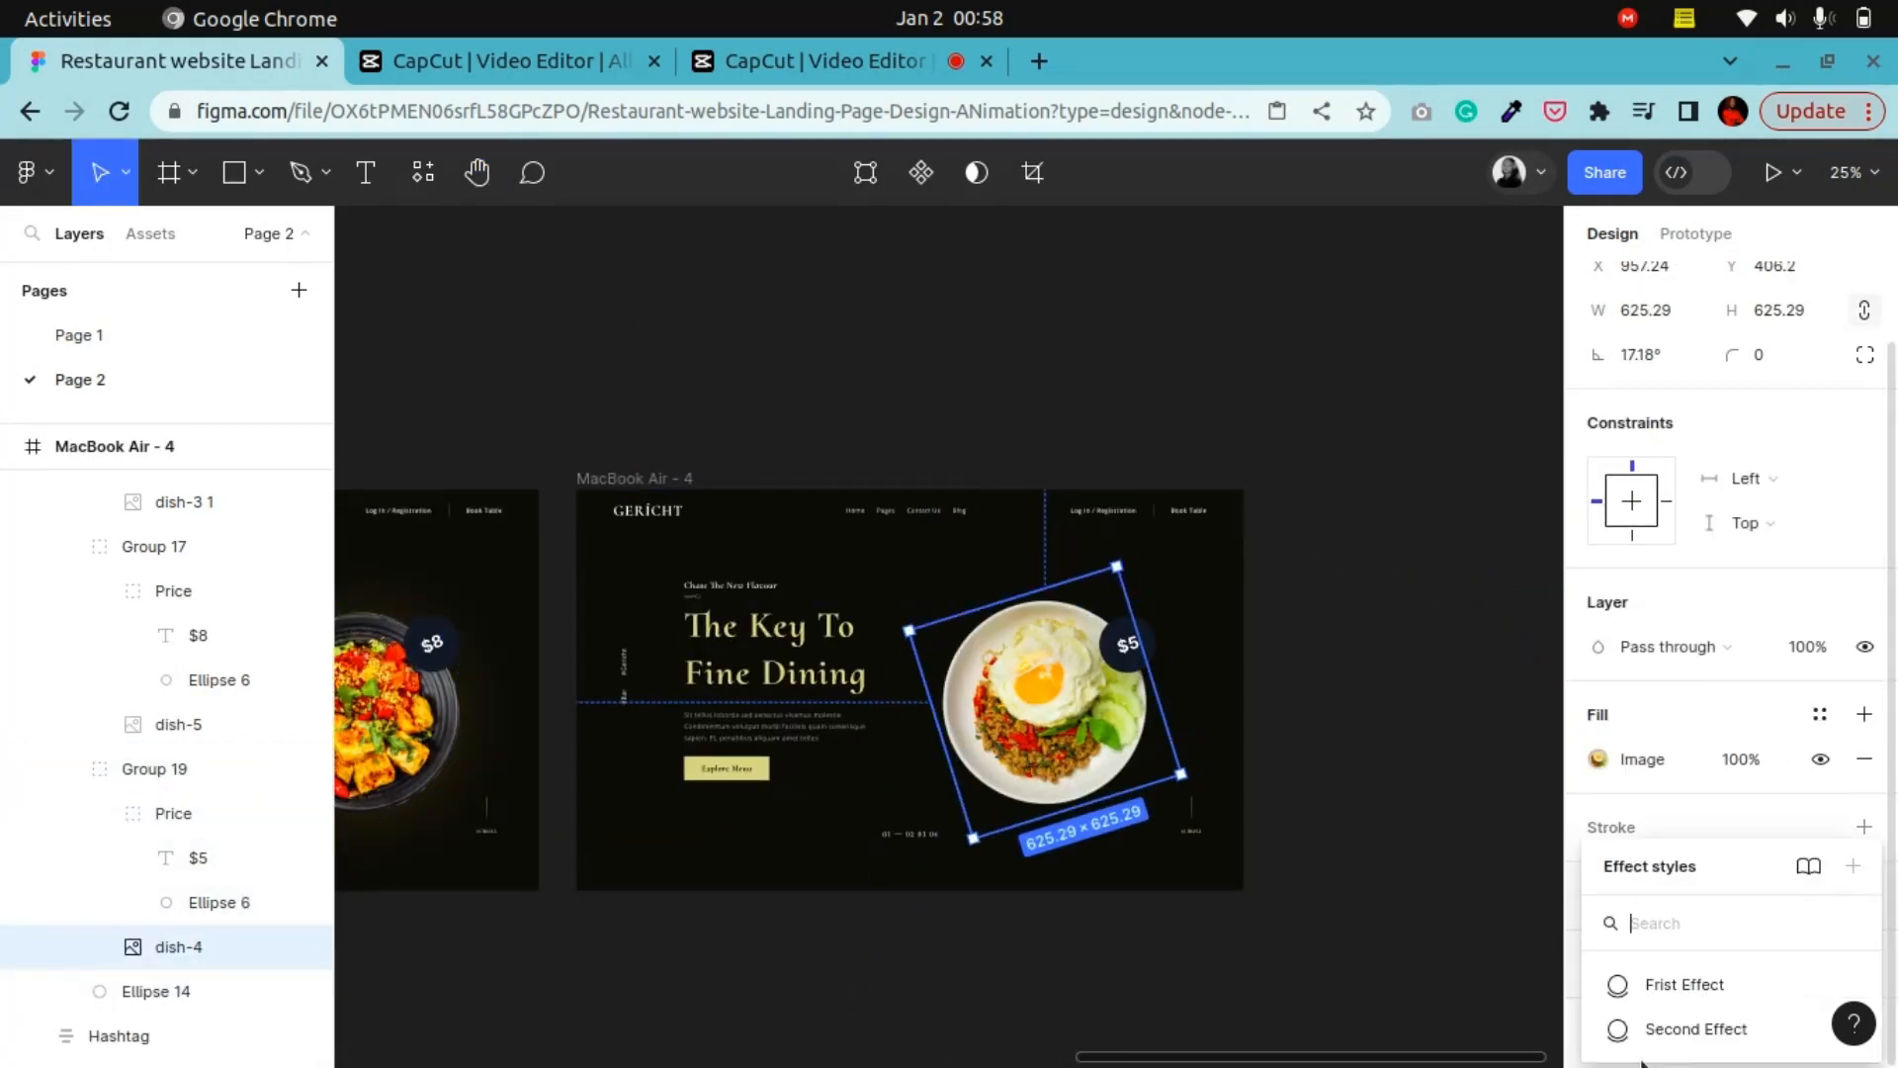
click(1668, 1033)
click(1379, 612)
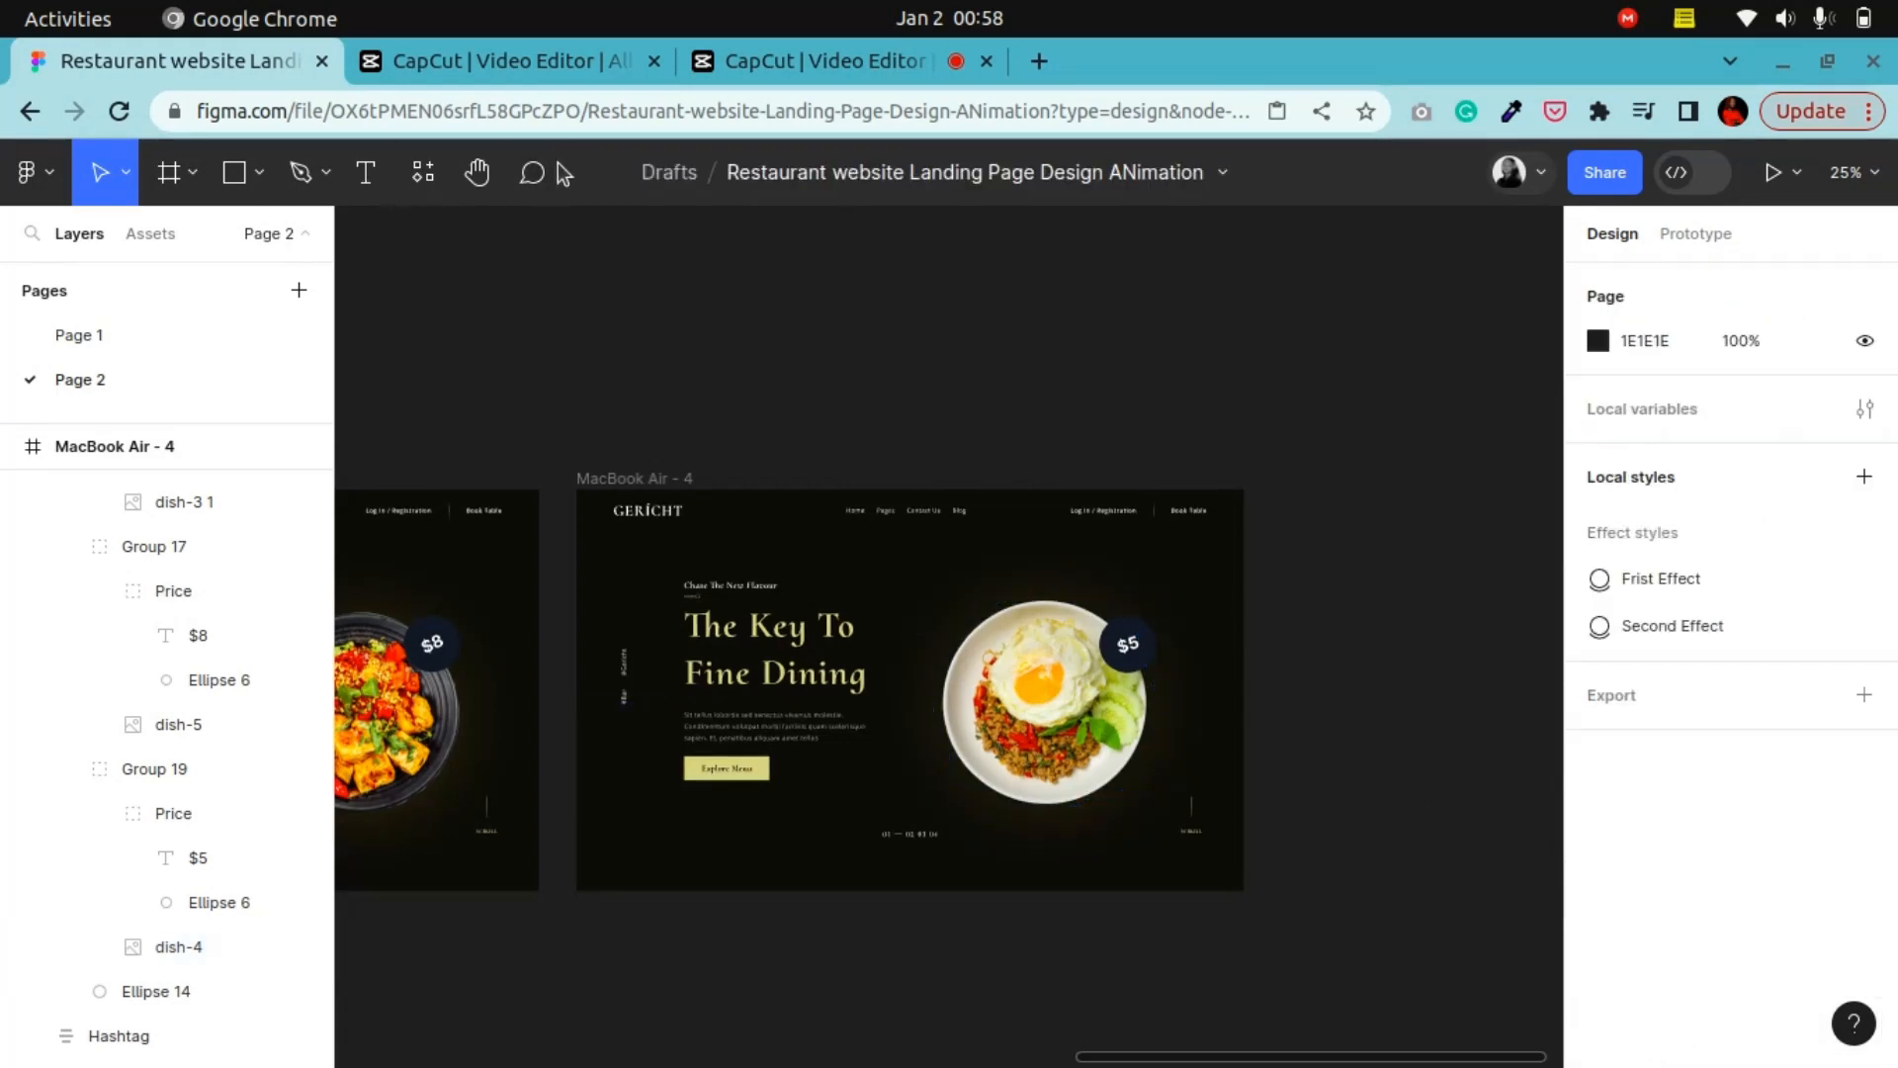
Switch to prototyping and connect the MacBook Air - 1 frame to the MacBook Air - 2 frame
click(477, 181)
drag(506, 744, 1228, 642)
drag(625, 673, 1222, 631)
drag(496, 634, 1056, 633)
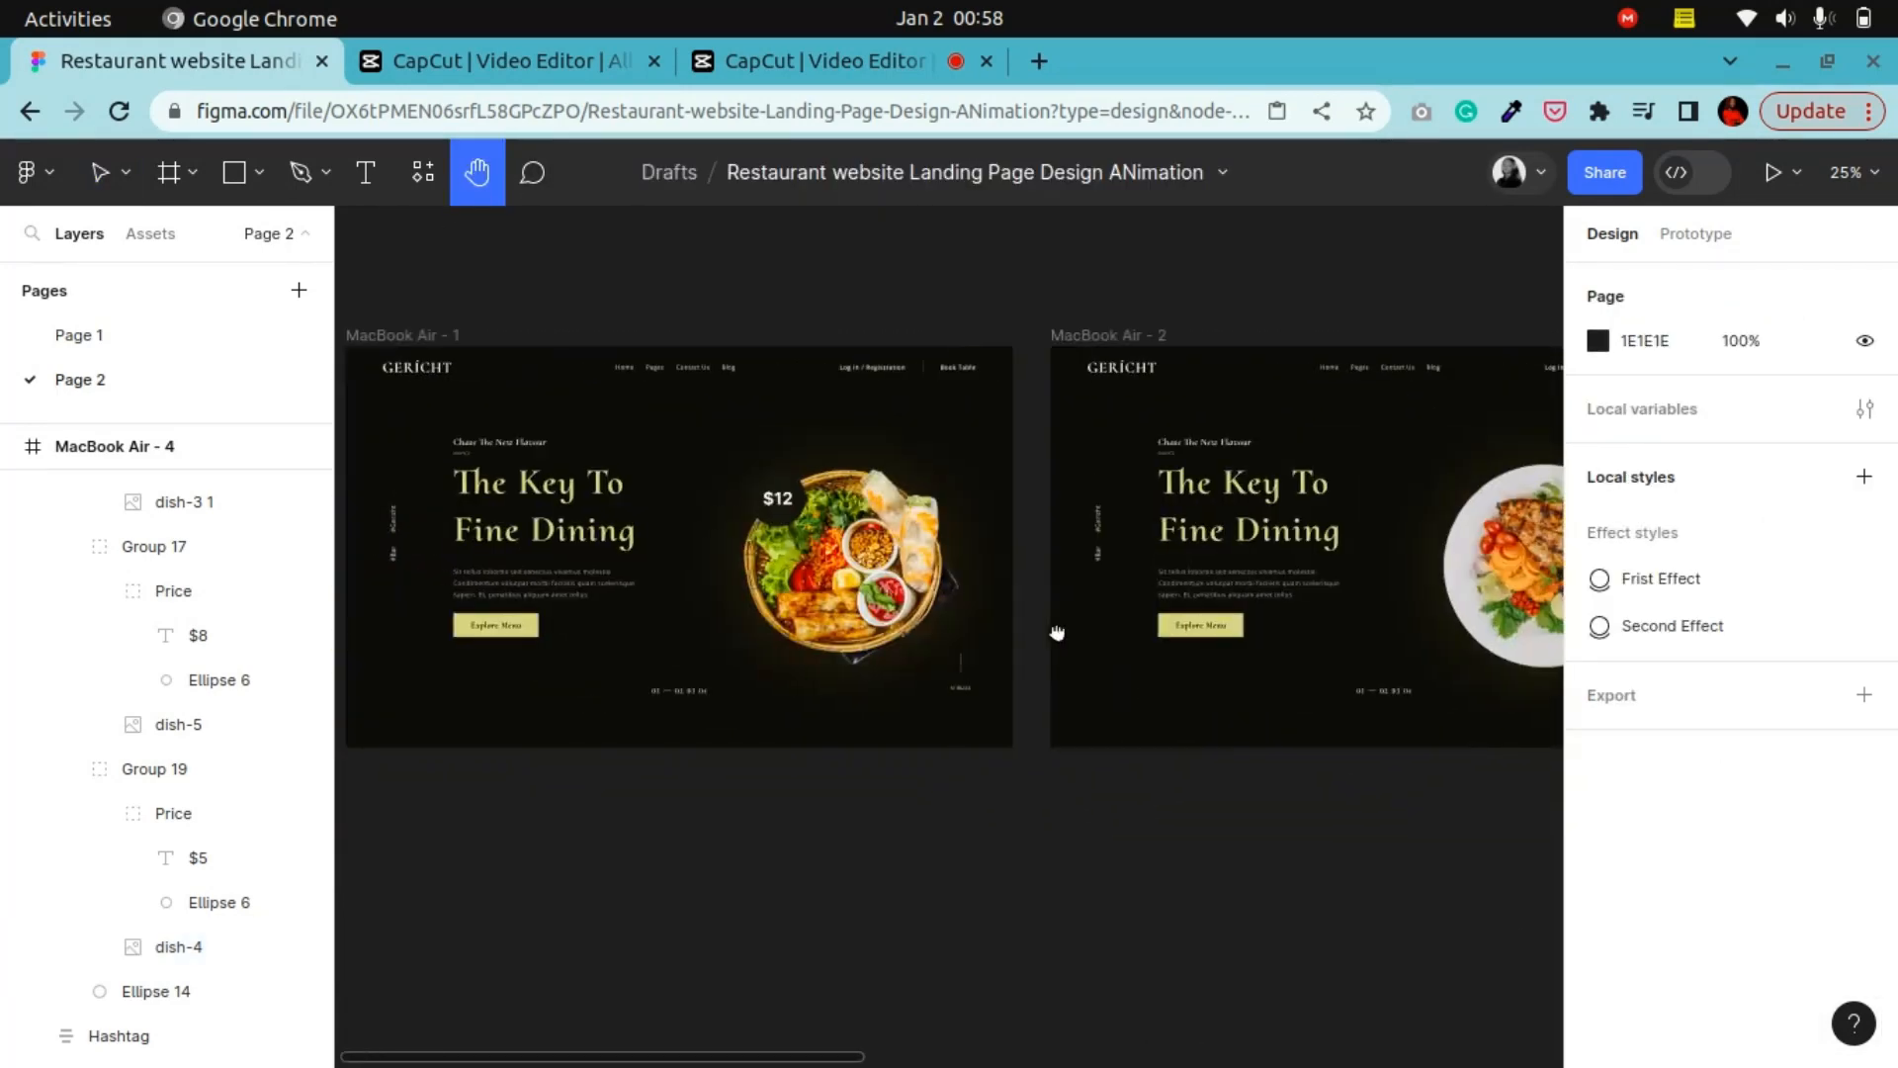
drag(625, 640, 758, 653)
drag(571, 627, 571, 677)
click(94, 190)
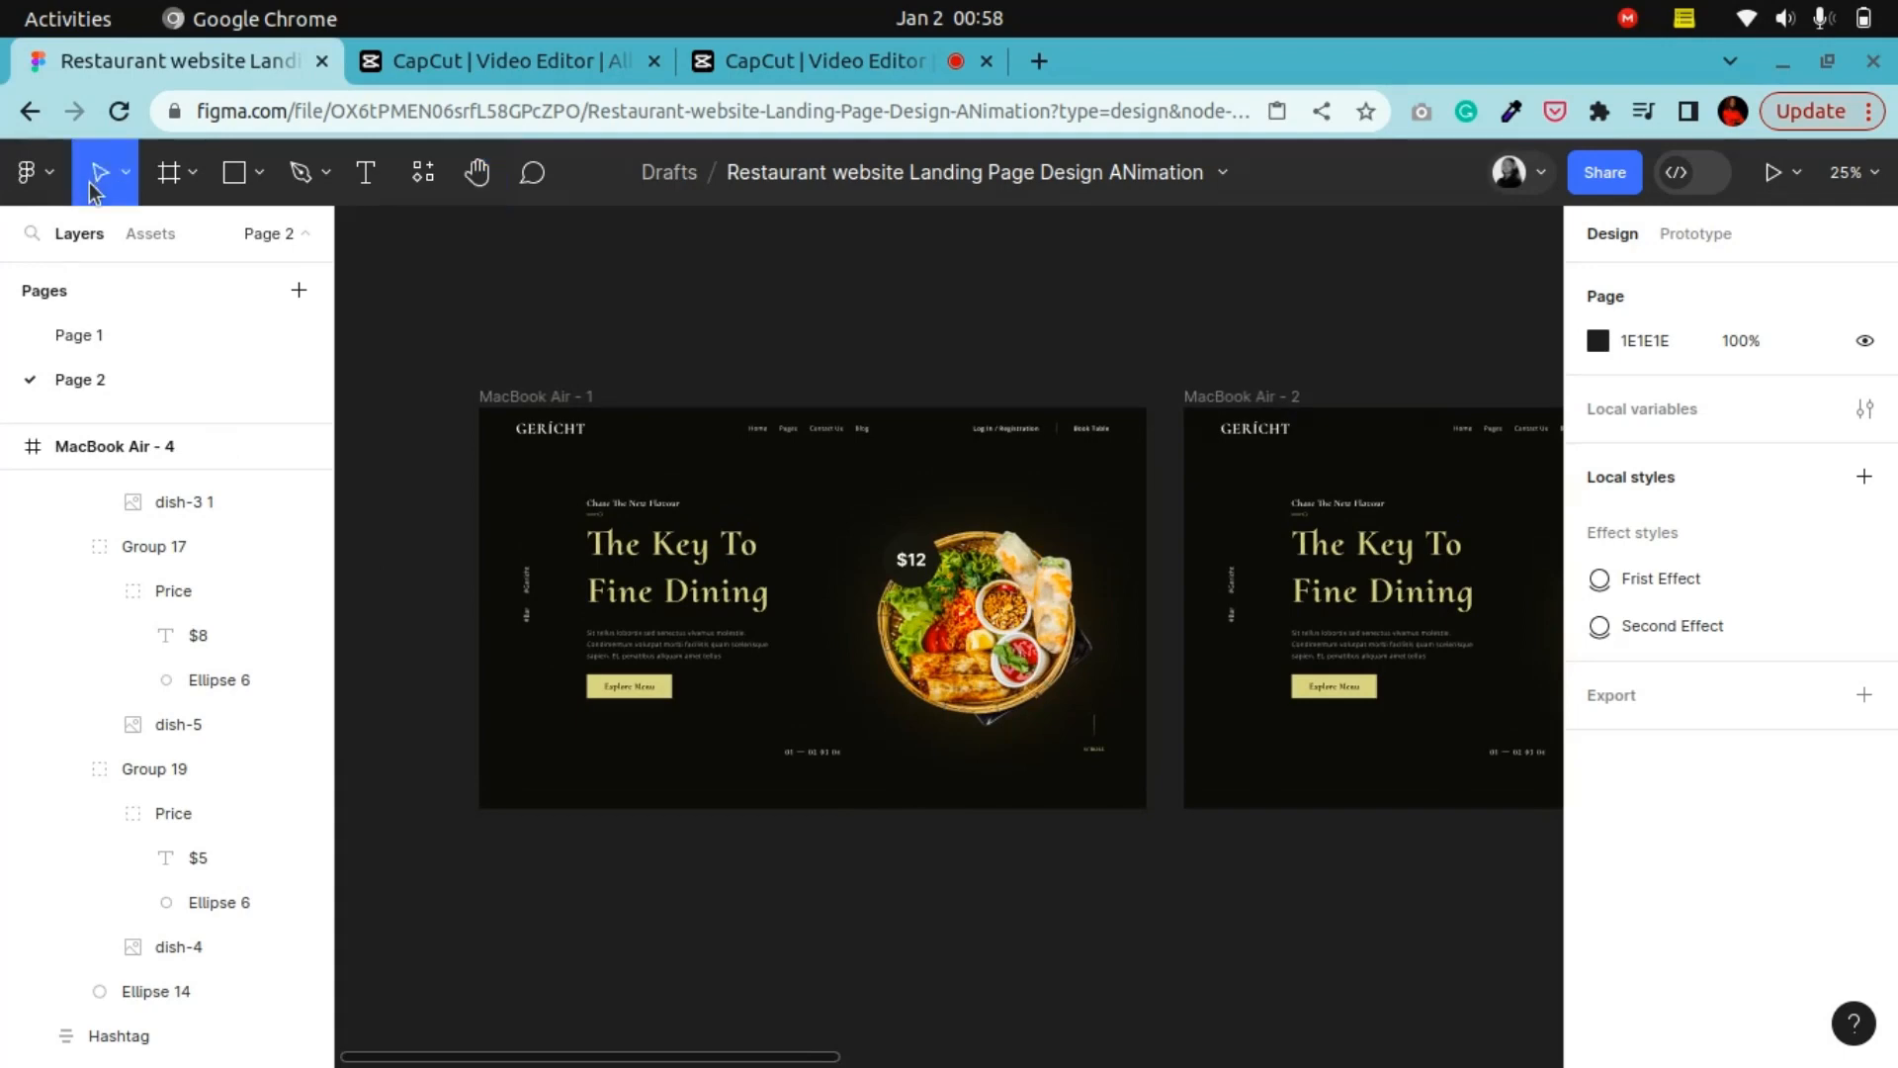
key(shift+e)
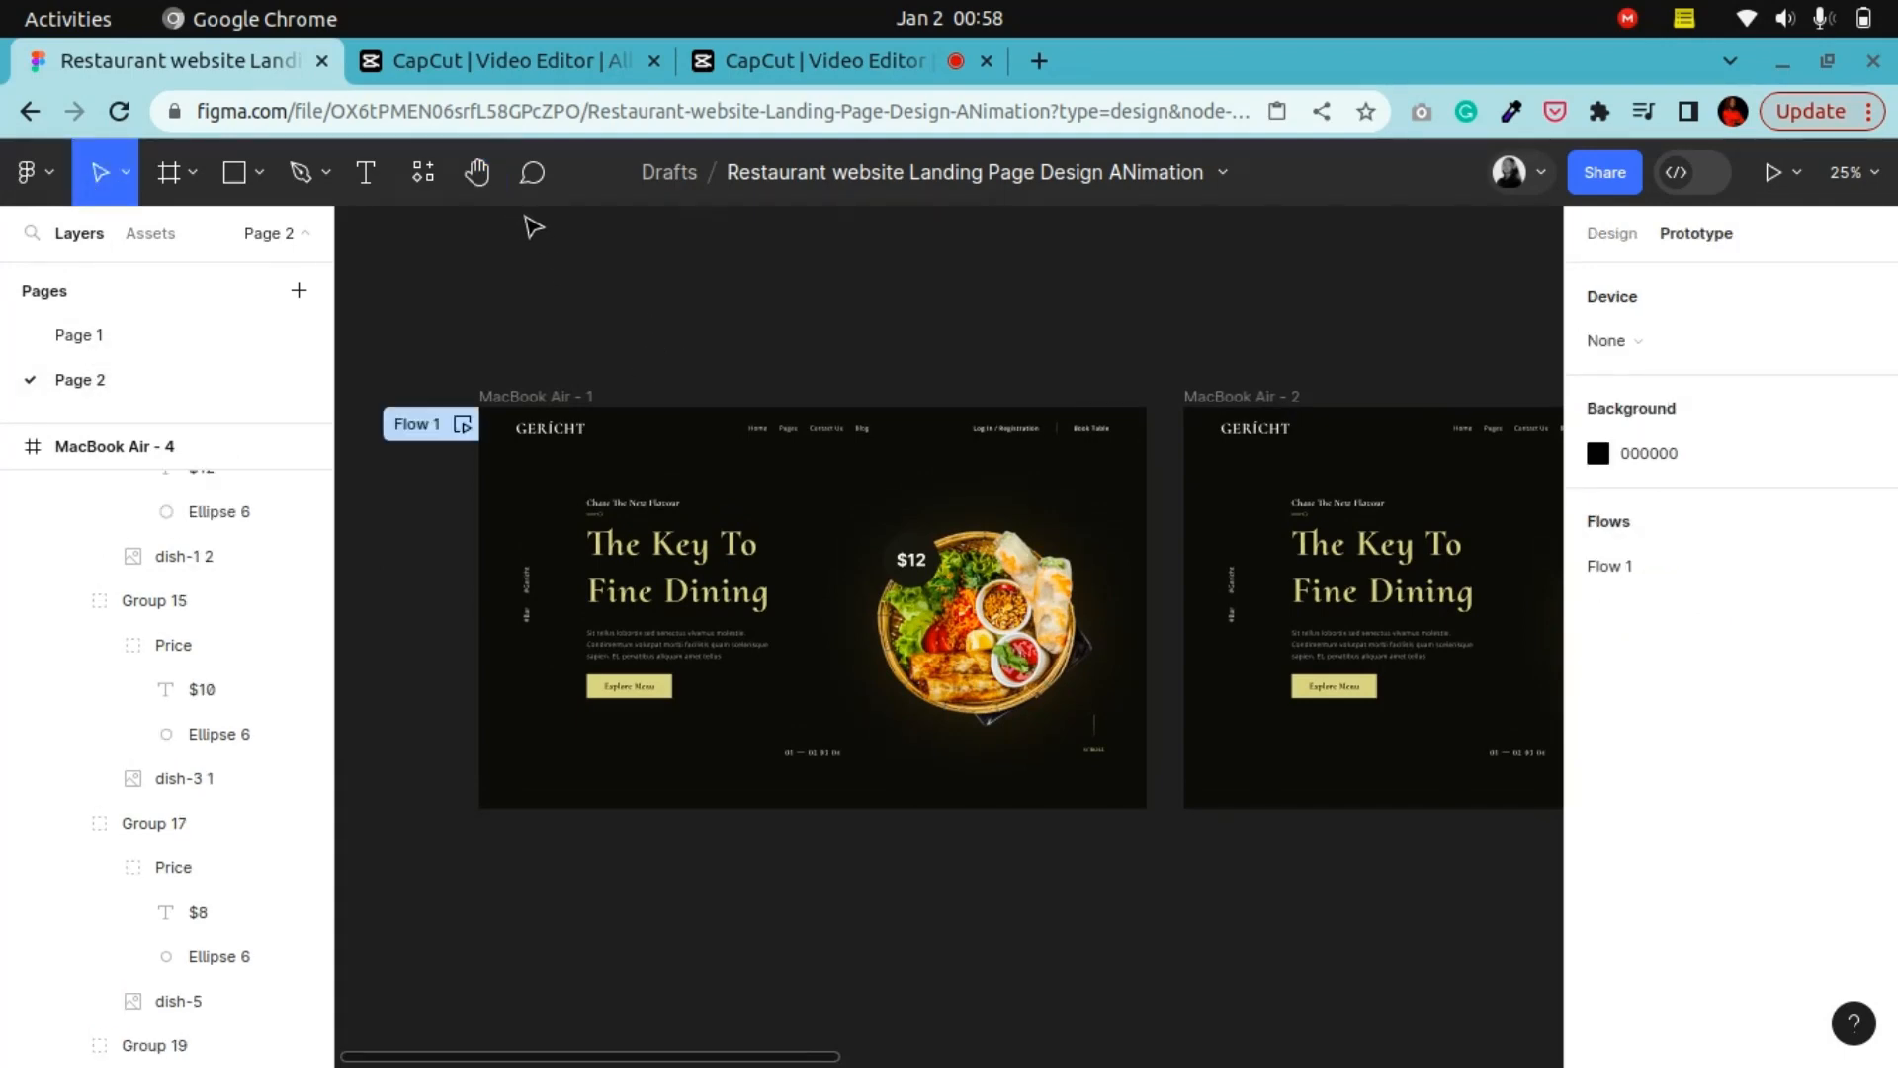
click(476, 174)
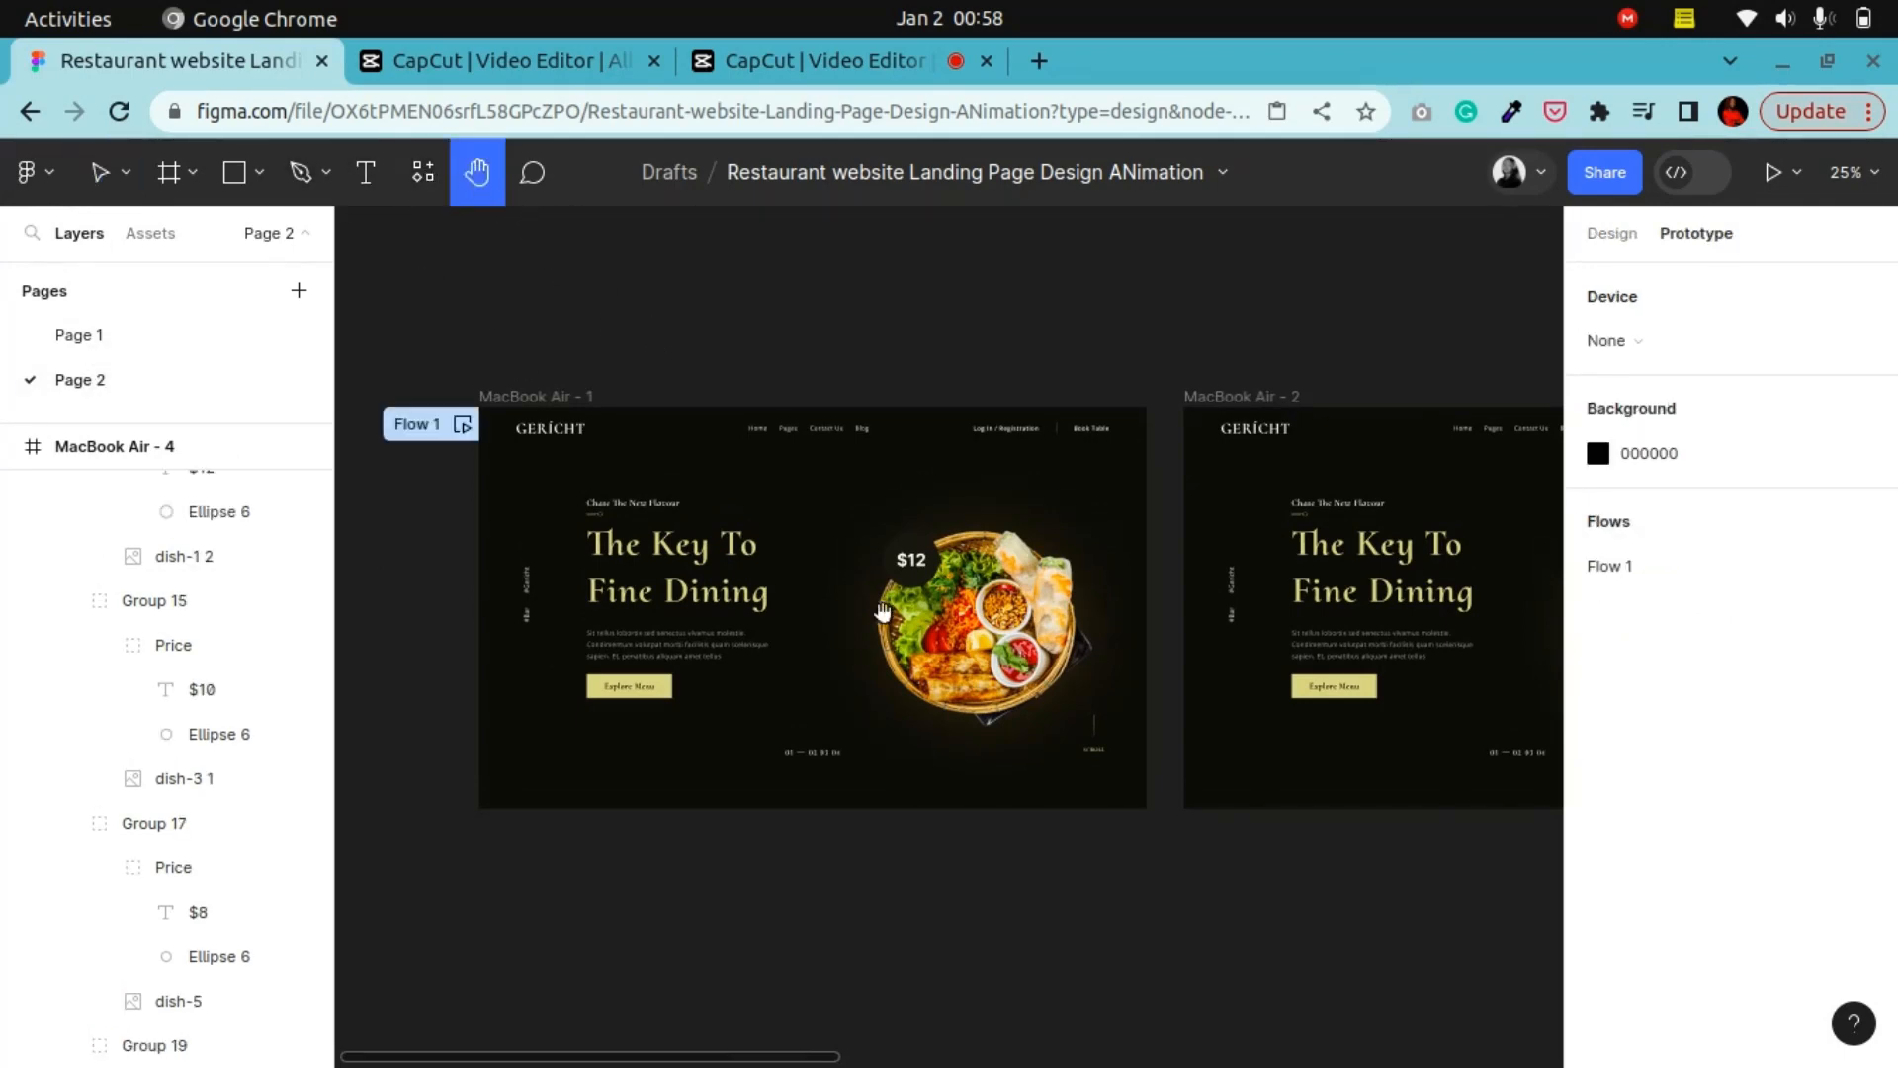
drag(883, 613, 705, 561)
click(92, 173)
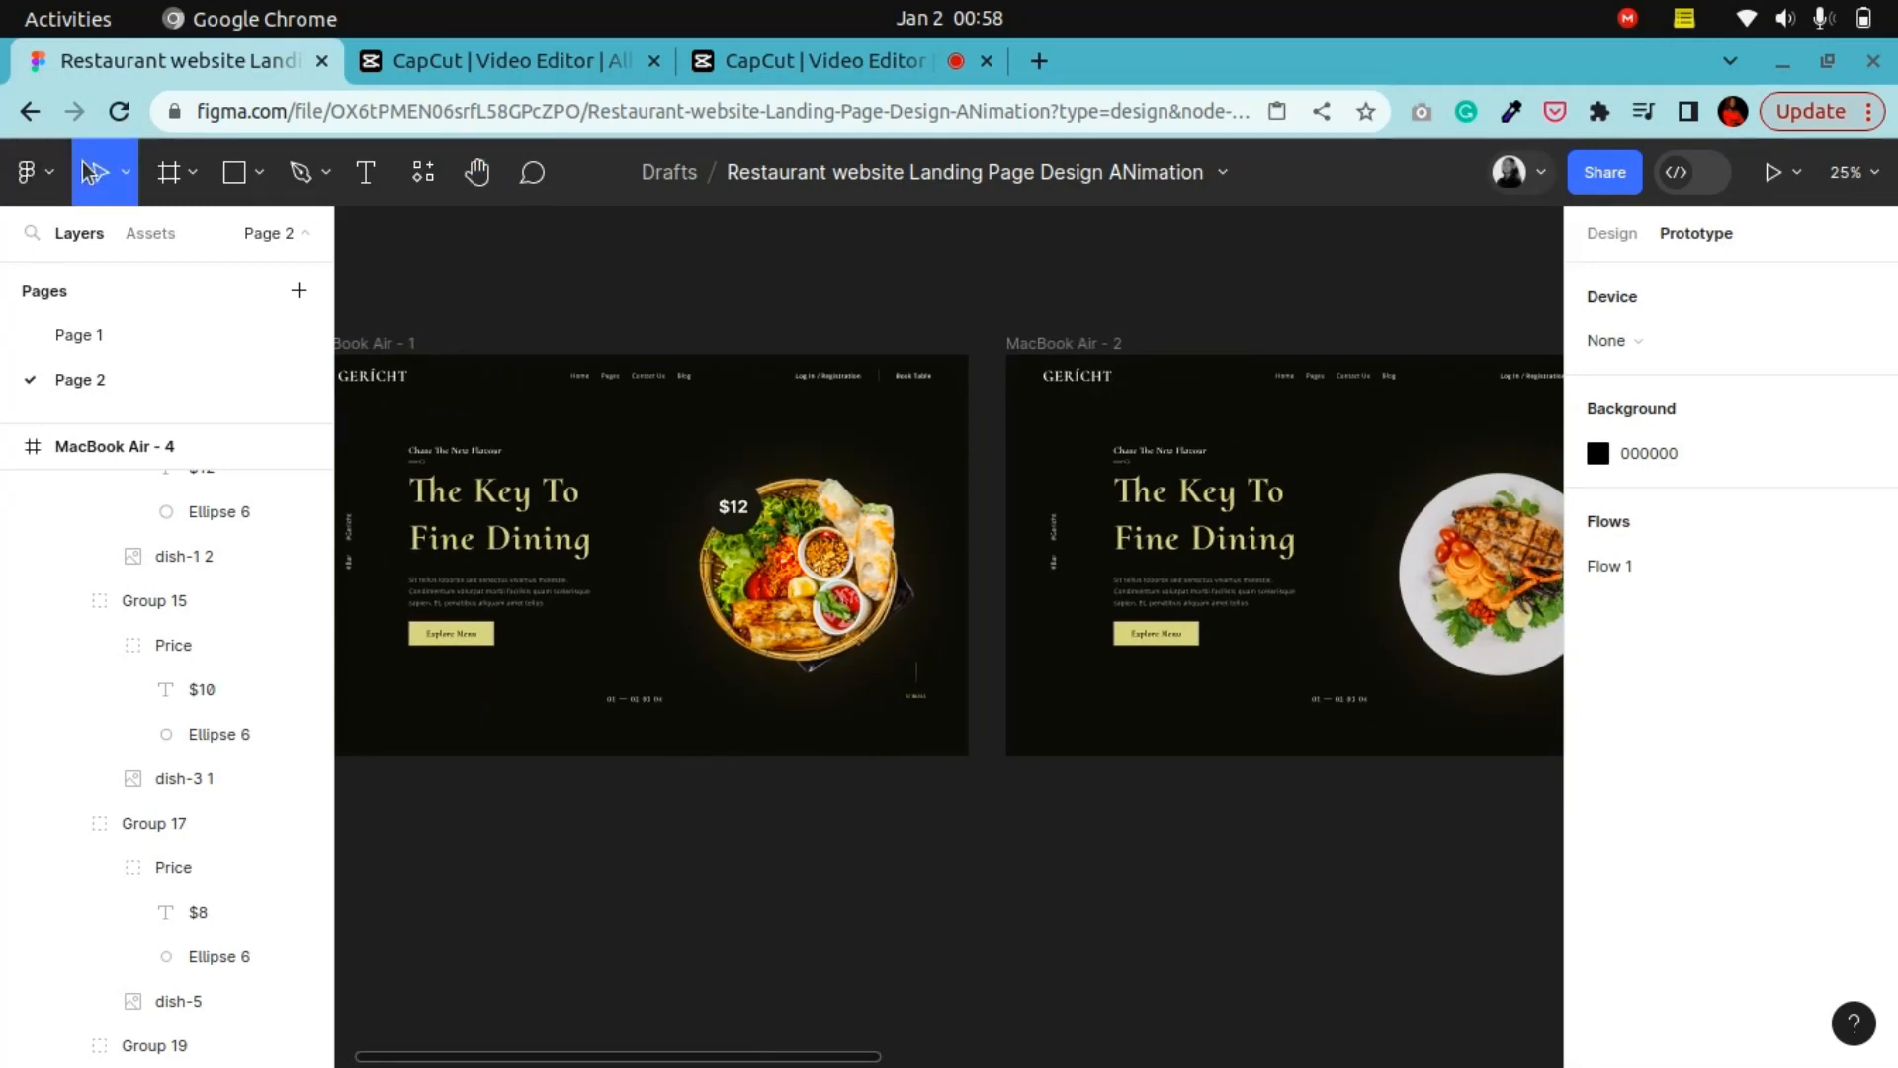
click(408, 344)
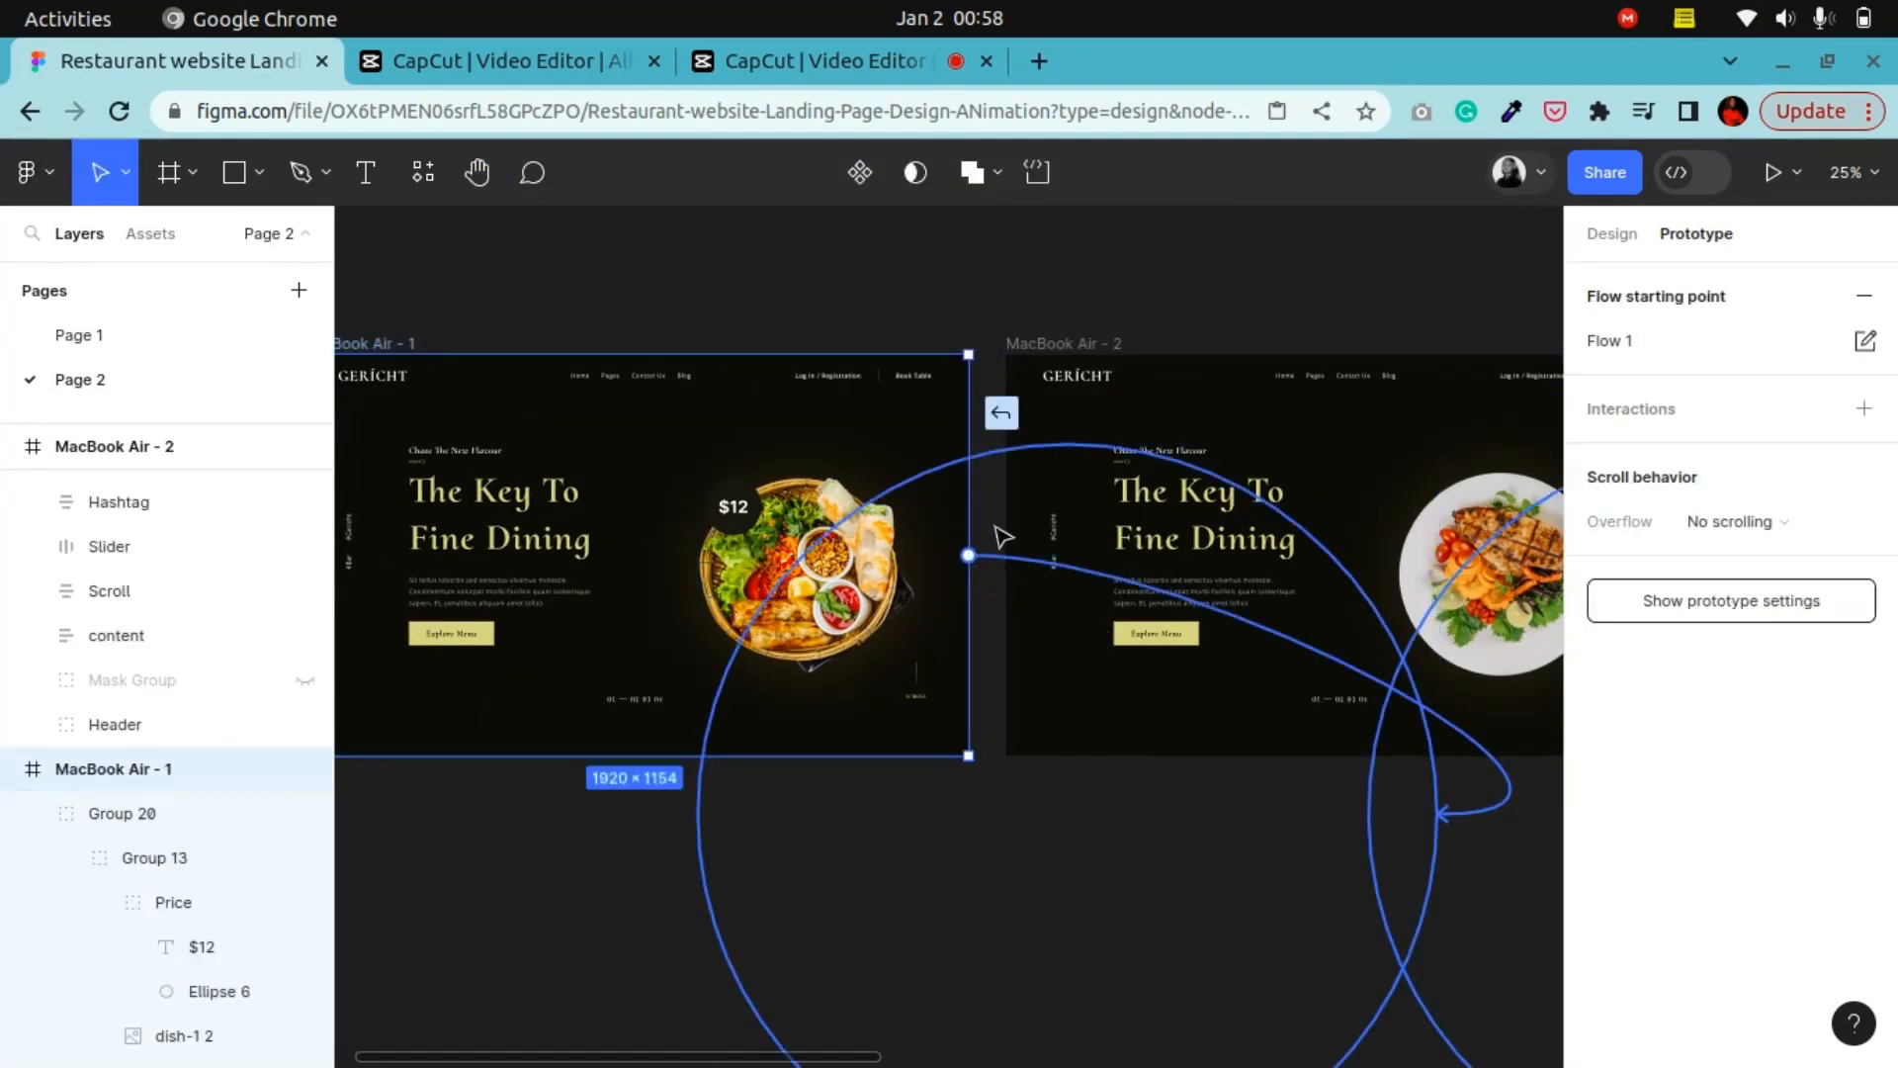
drag(1003, 537, 1025, 392)
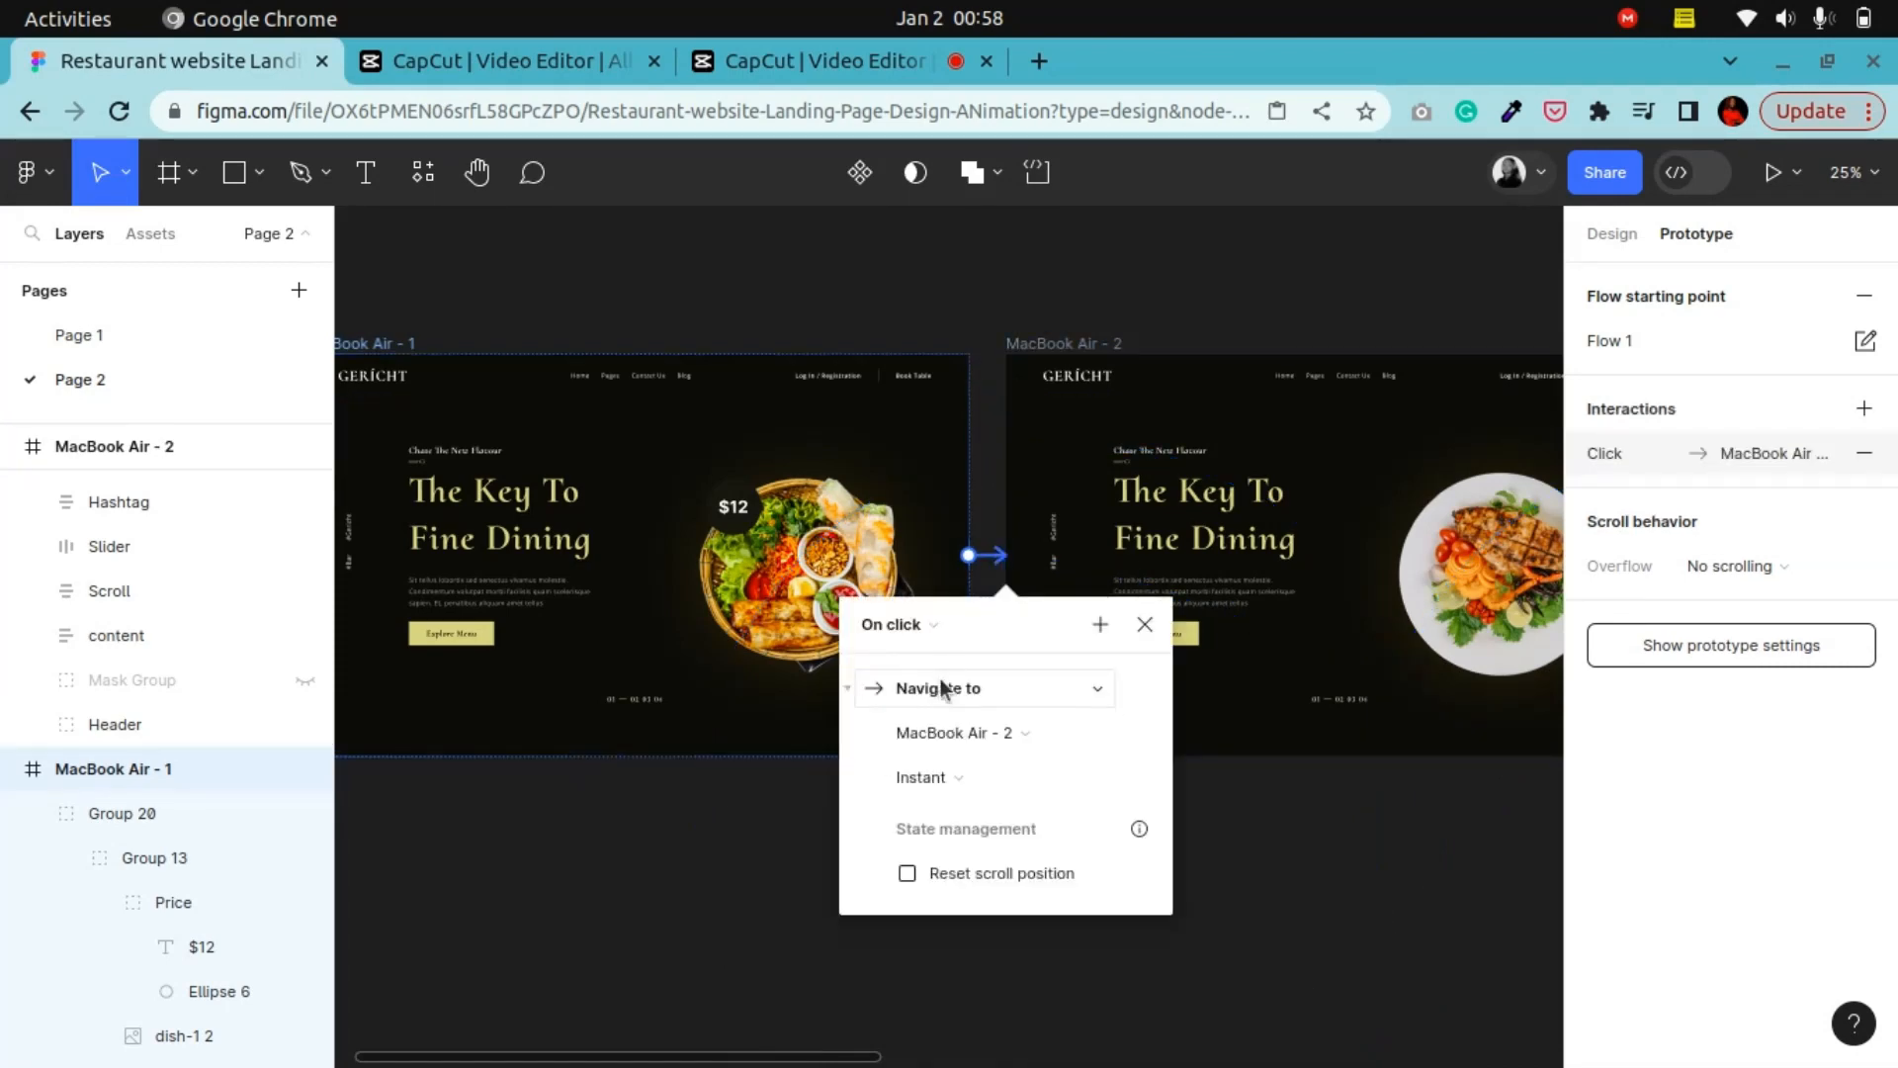
Set the MacBook Air - 1 interaction to trigger on Mouse enter, using Smart animate with Ease in over 5000 ms
click(918, 625)
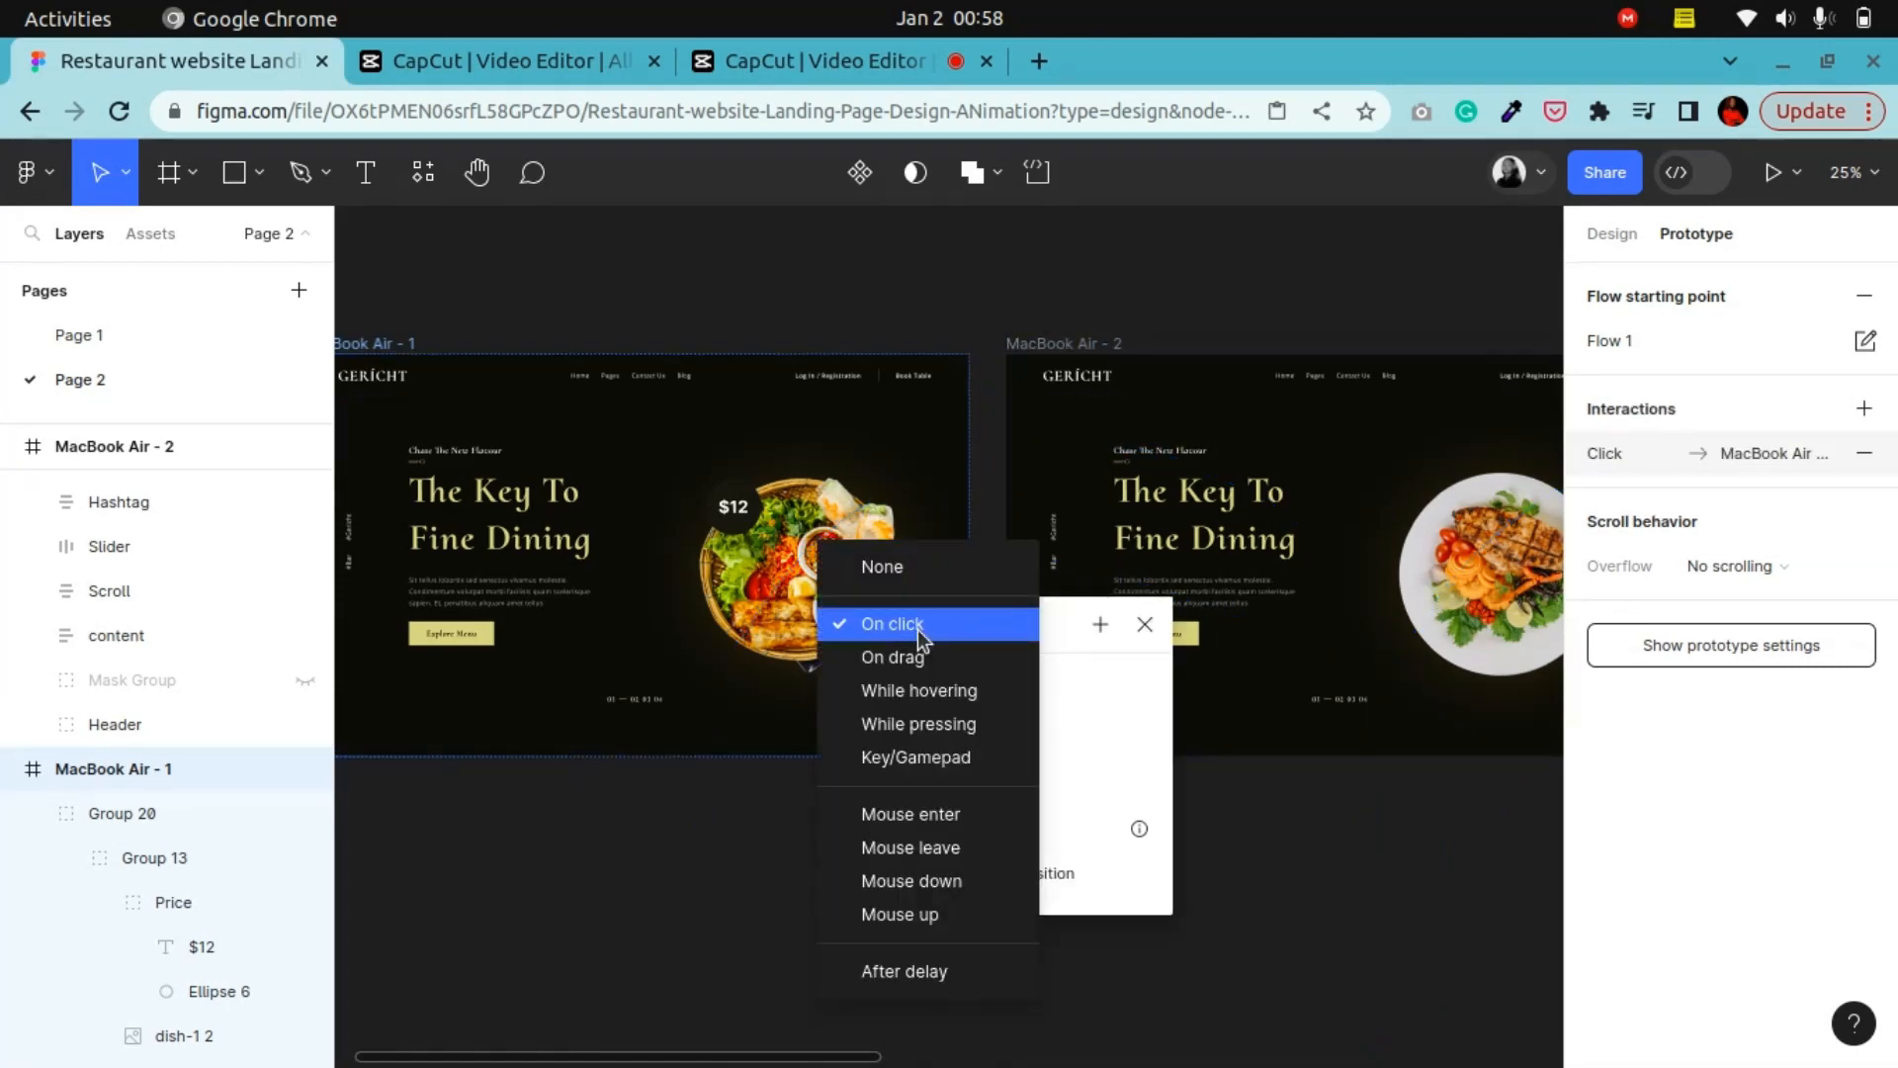
click(939, 816)
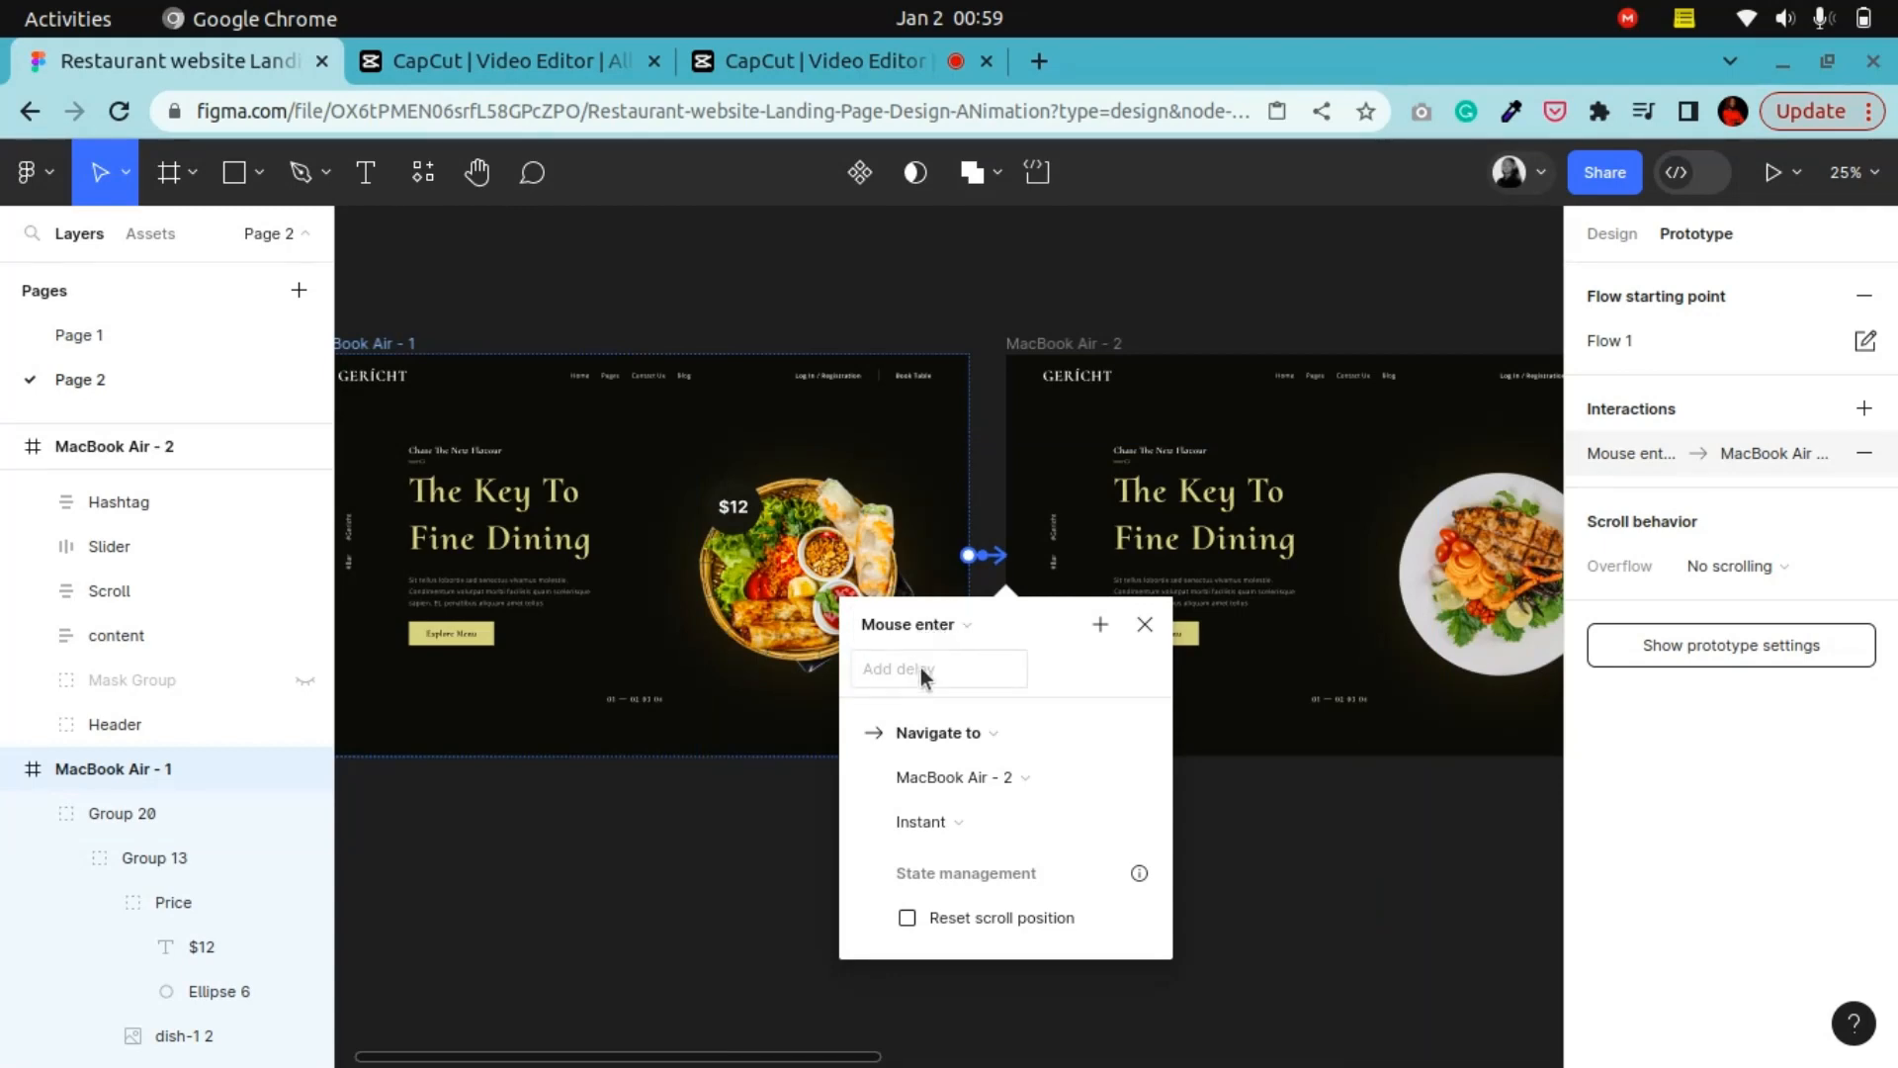
click(975, 825)
click(999, 886)
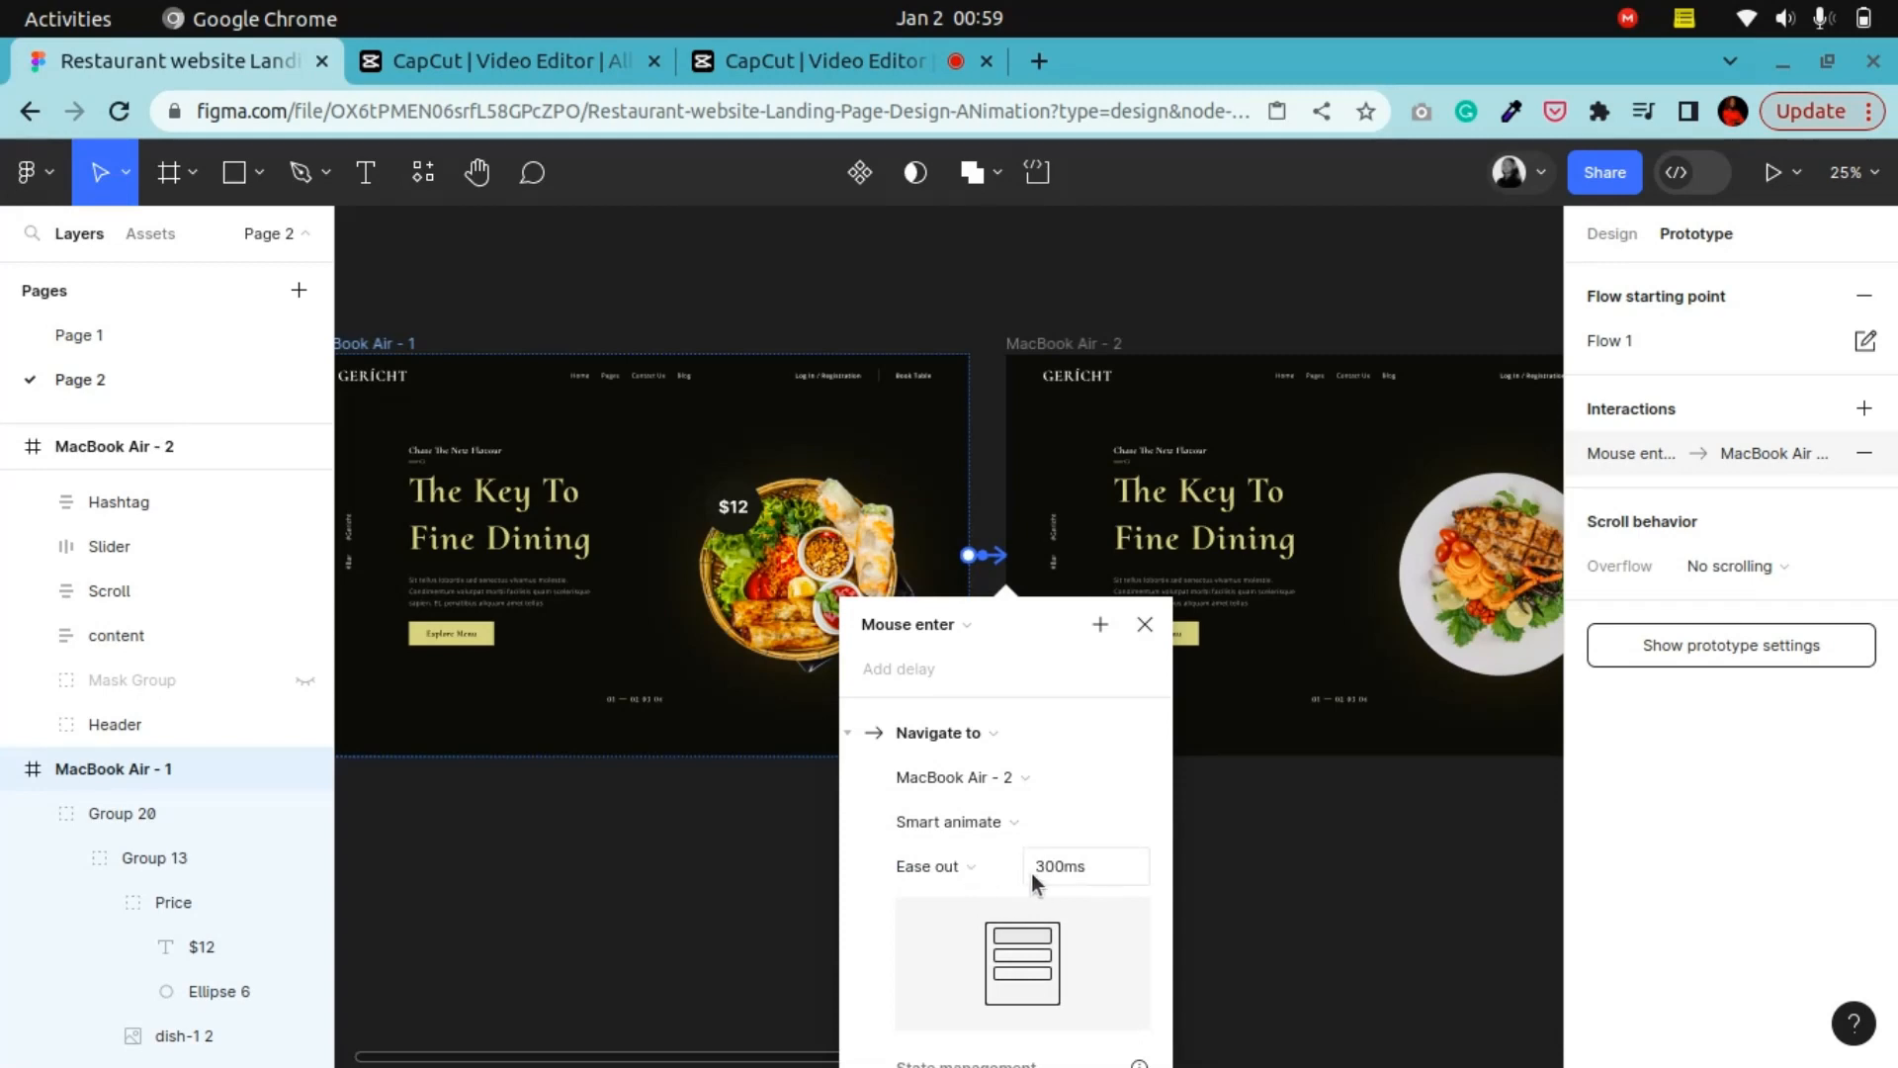
click(947, 870)
click(964, 833)
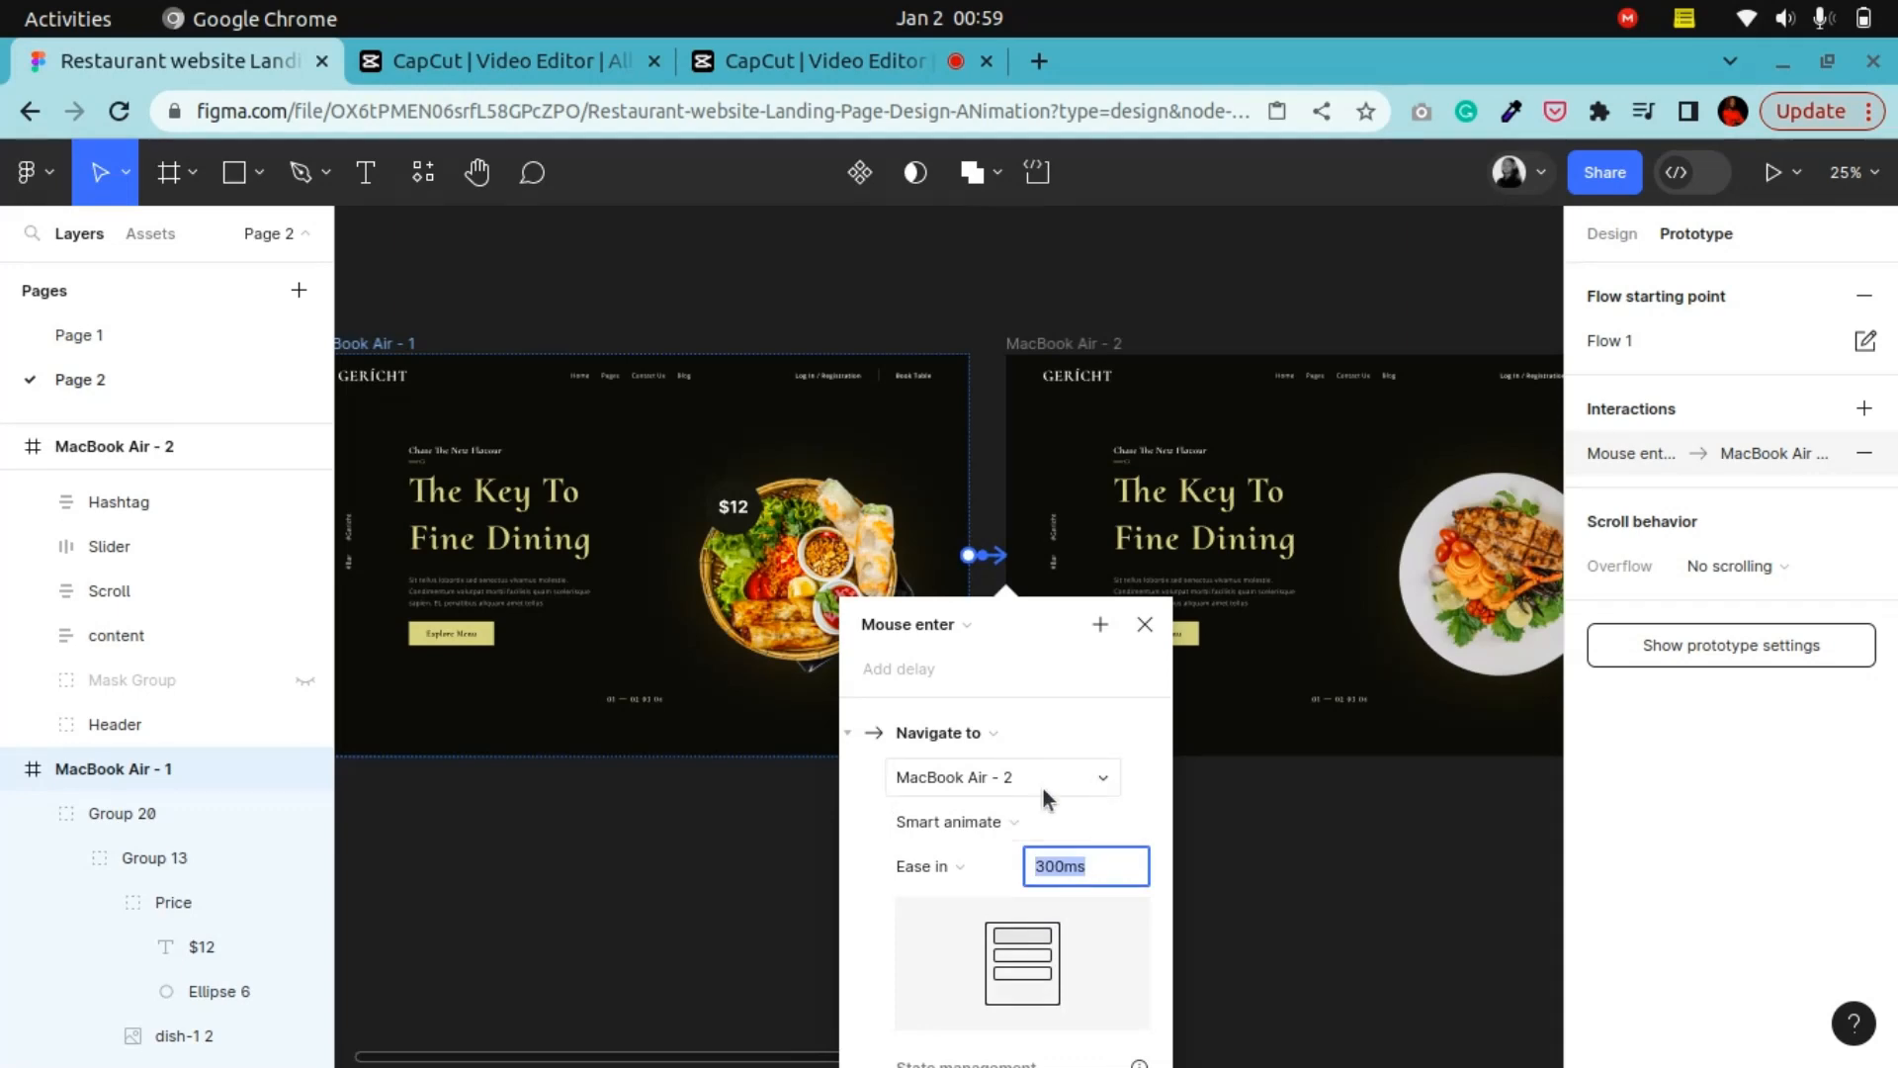
text(5000)
key(Return)
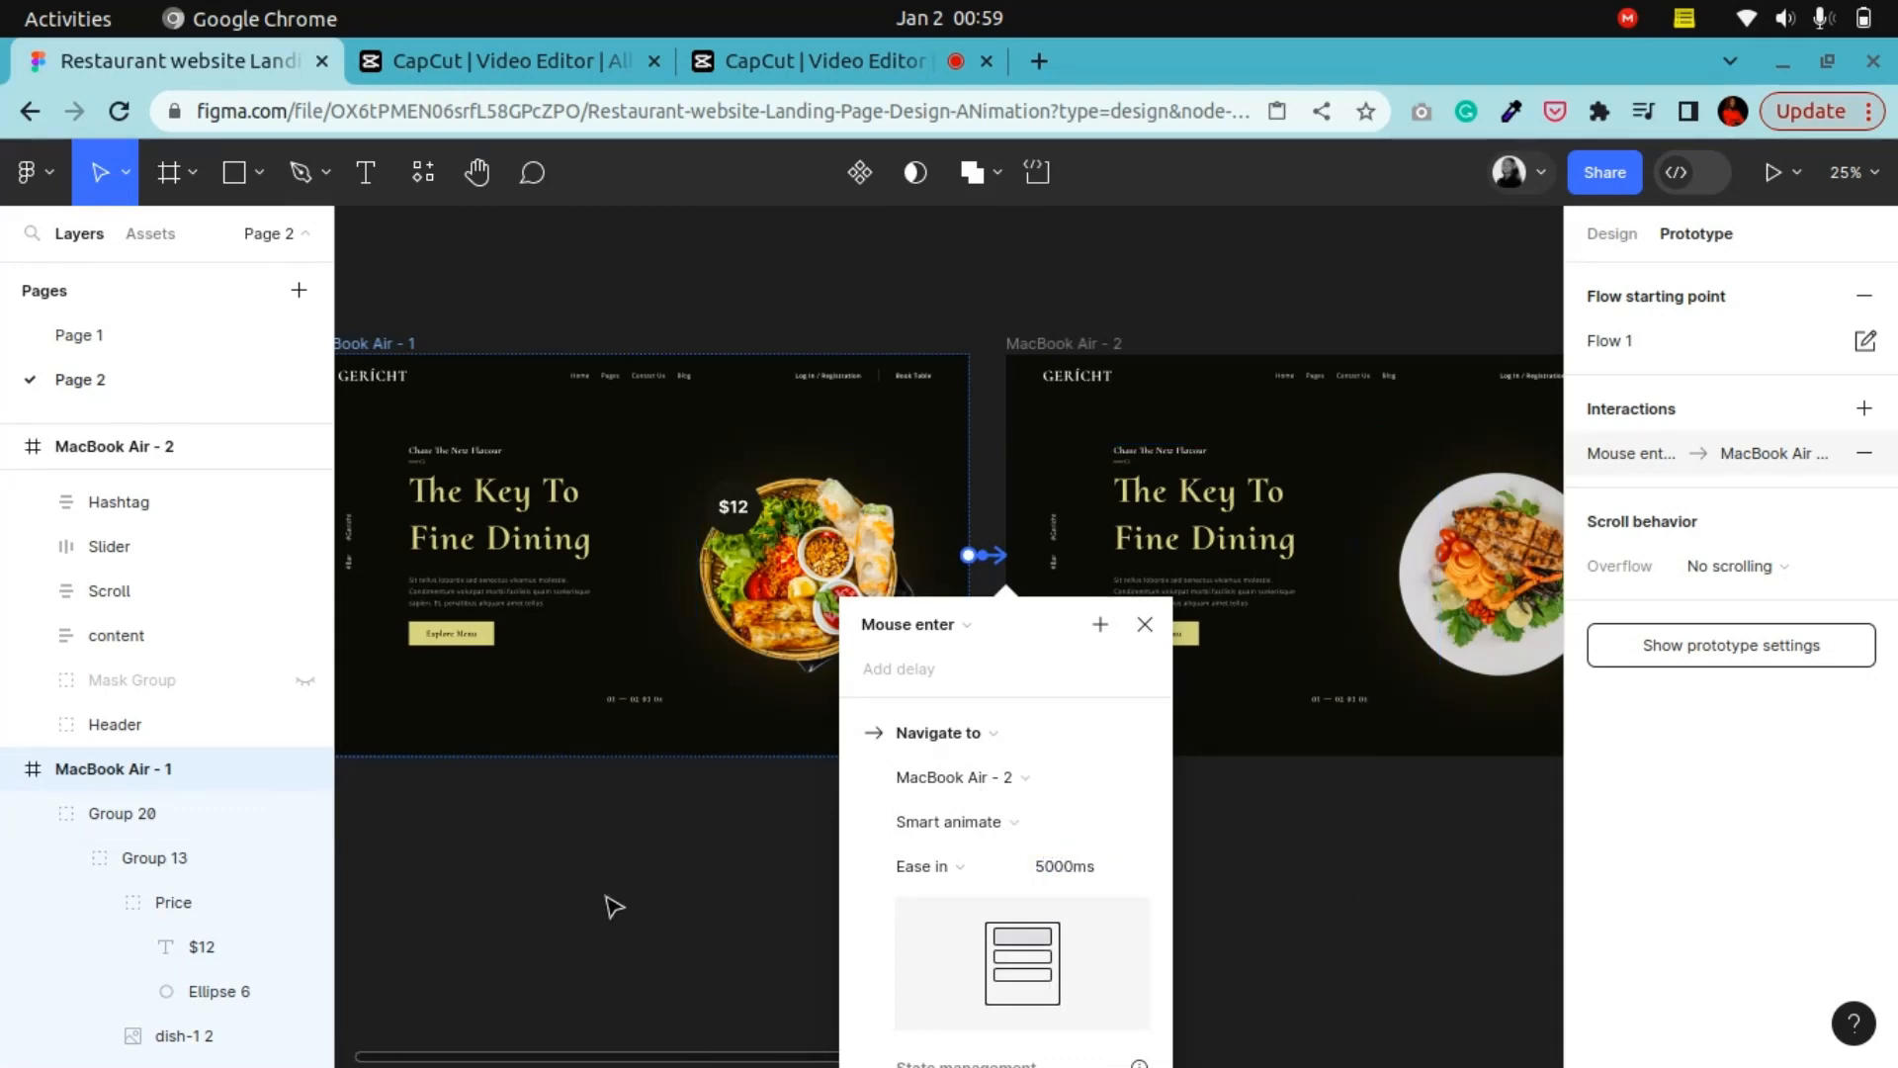
click(612, 906)
Connect the MacBook Air - 2 frame to the MacBook Air - 3 frame with a prototype link
click(477, 172)
drag(1291, 532, 663, 556)
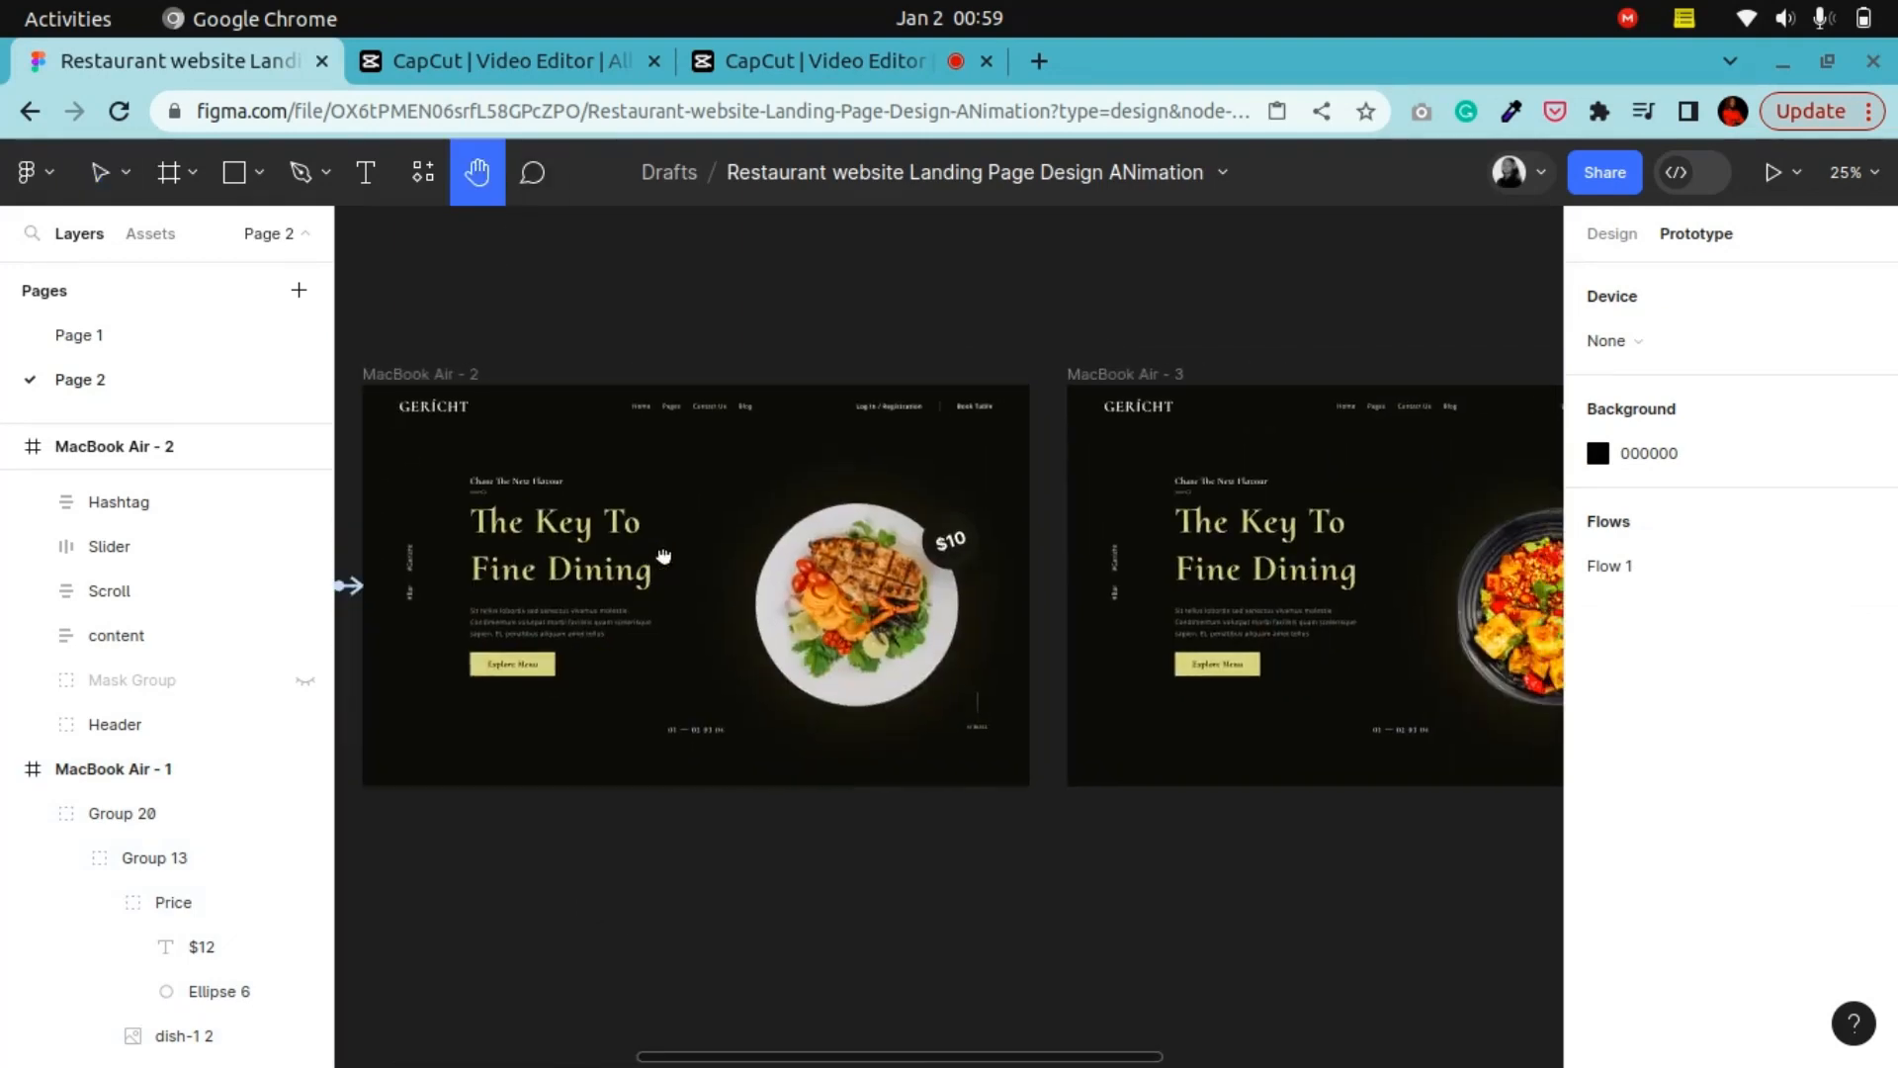
click(99, 173)
click(380, 374)
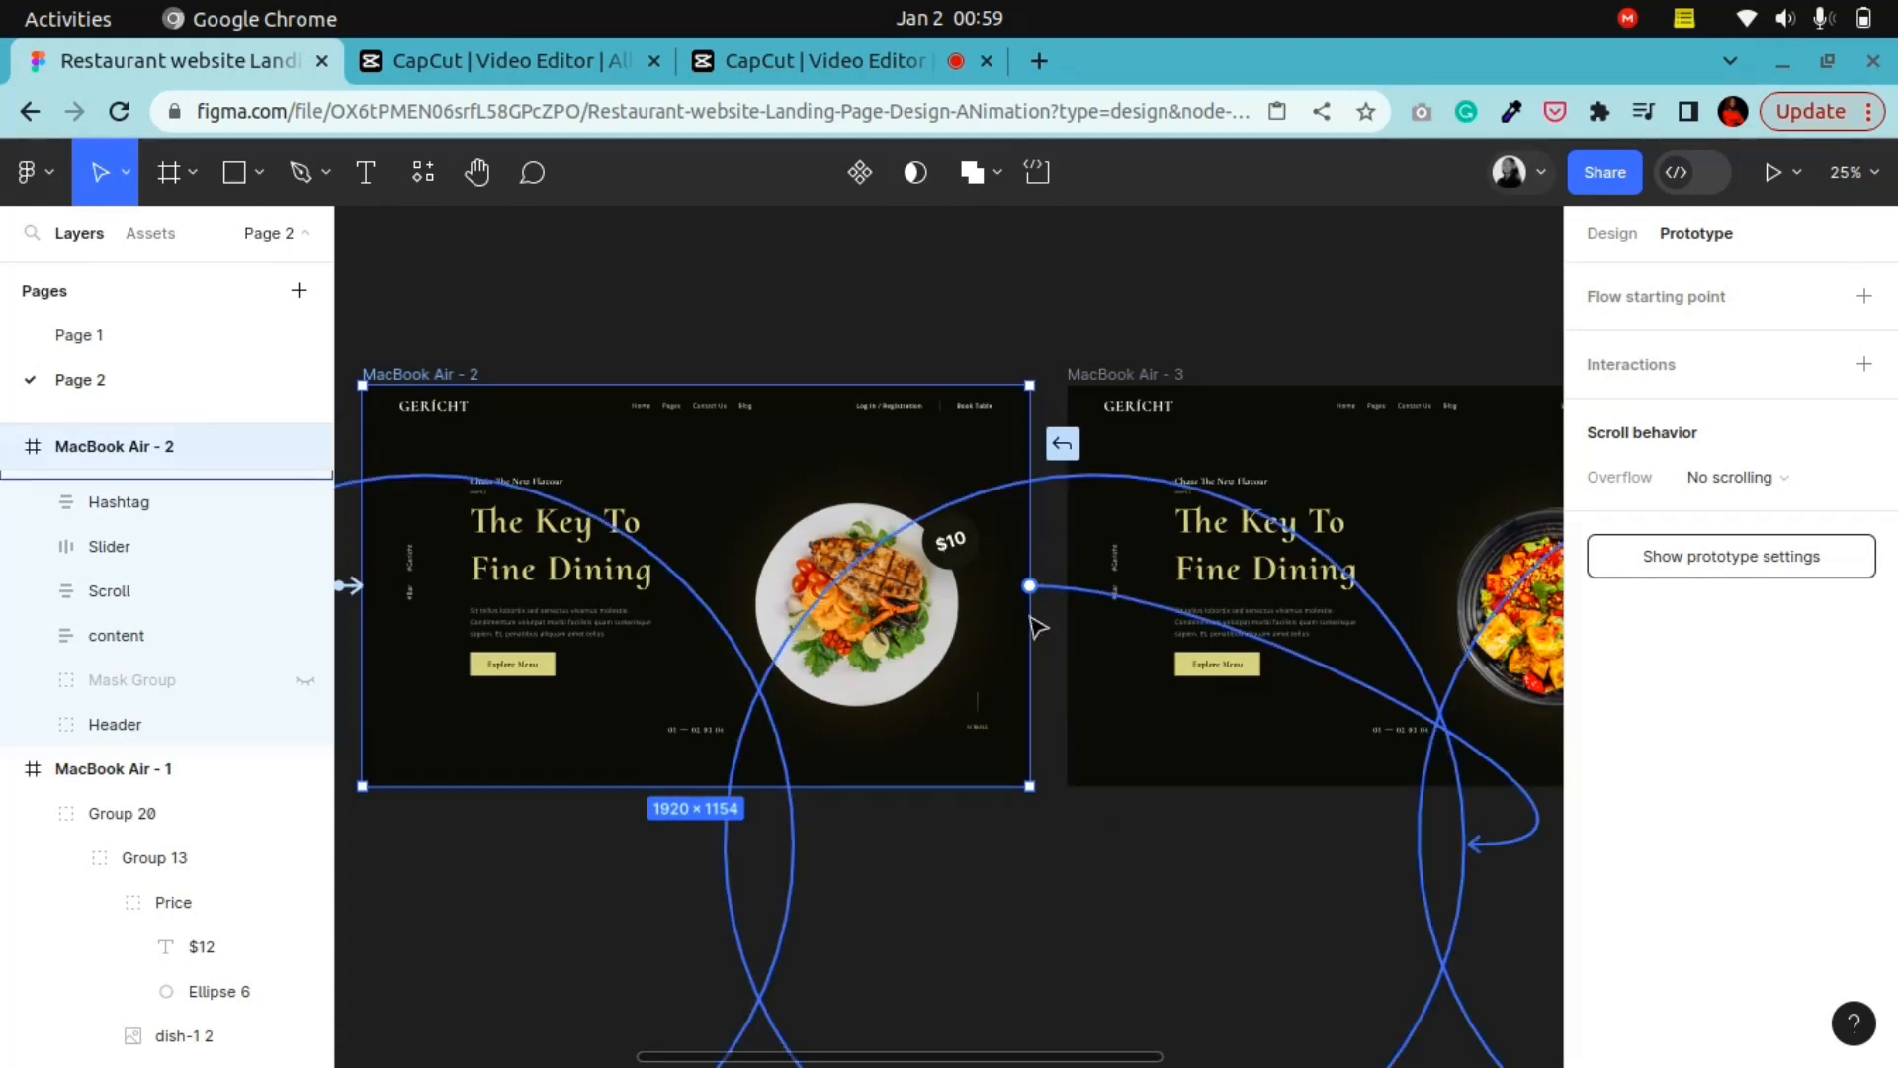
drag(1029, 585, 1083, 613)
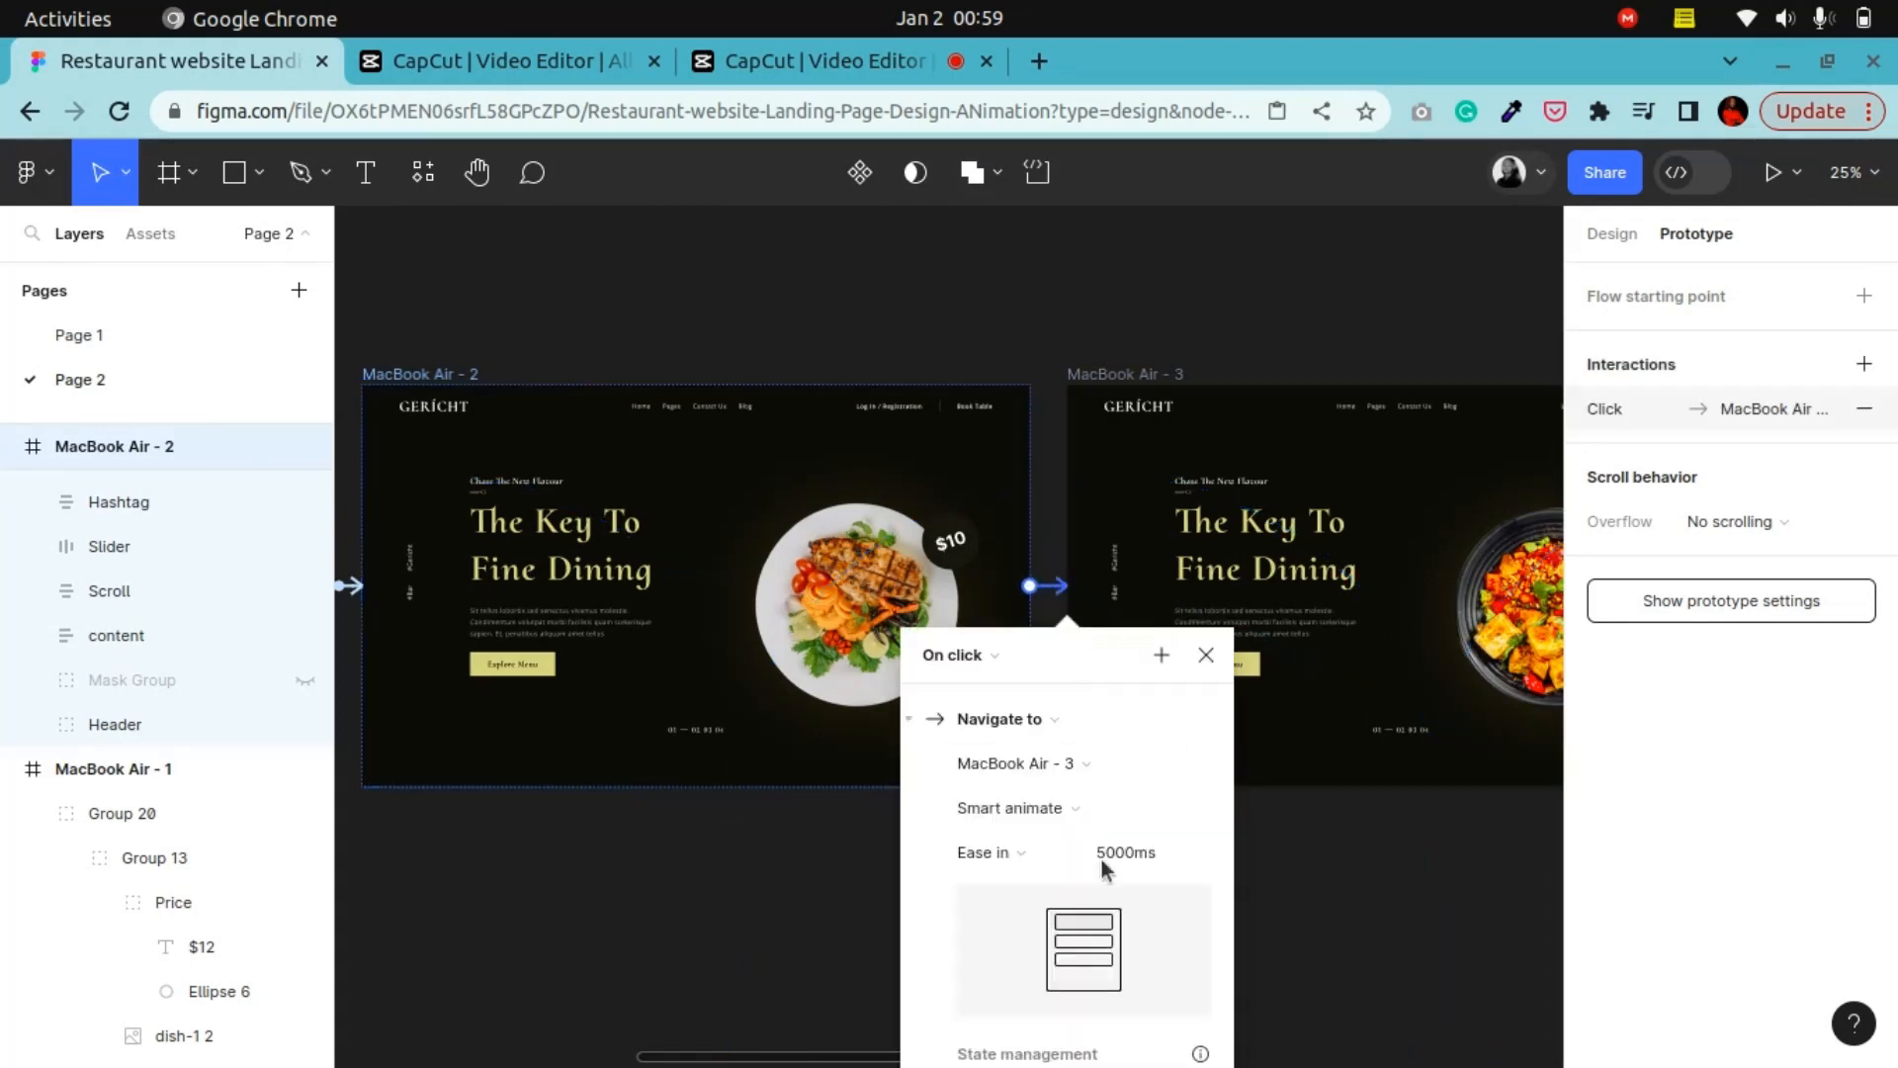
Set the MacBook Air - 2 interaction to trigger After delay with a delay of 1 ms
click(1001, 660)
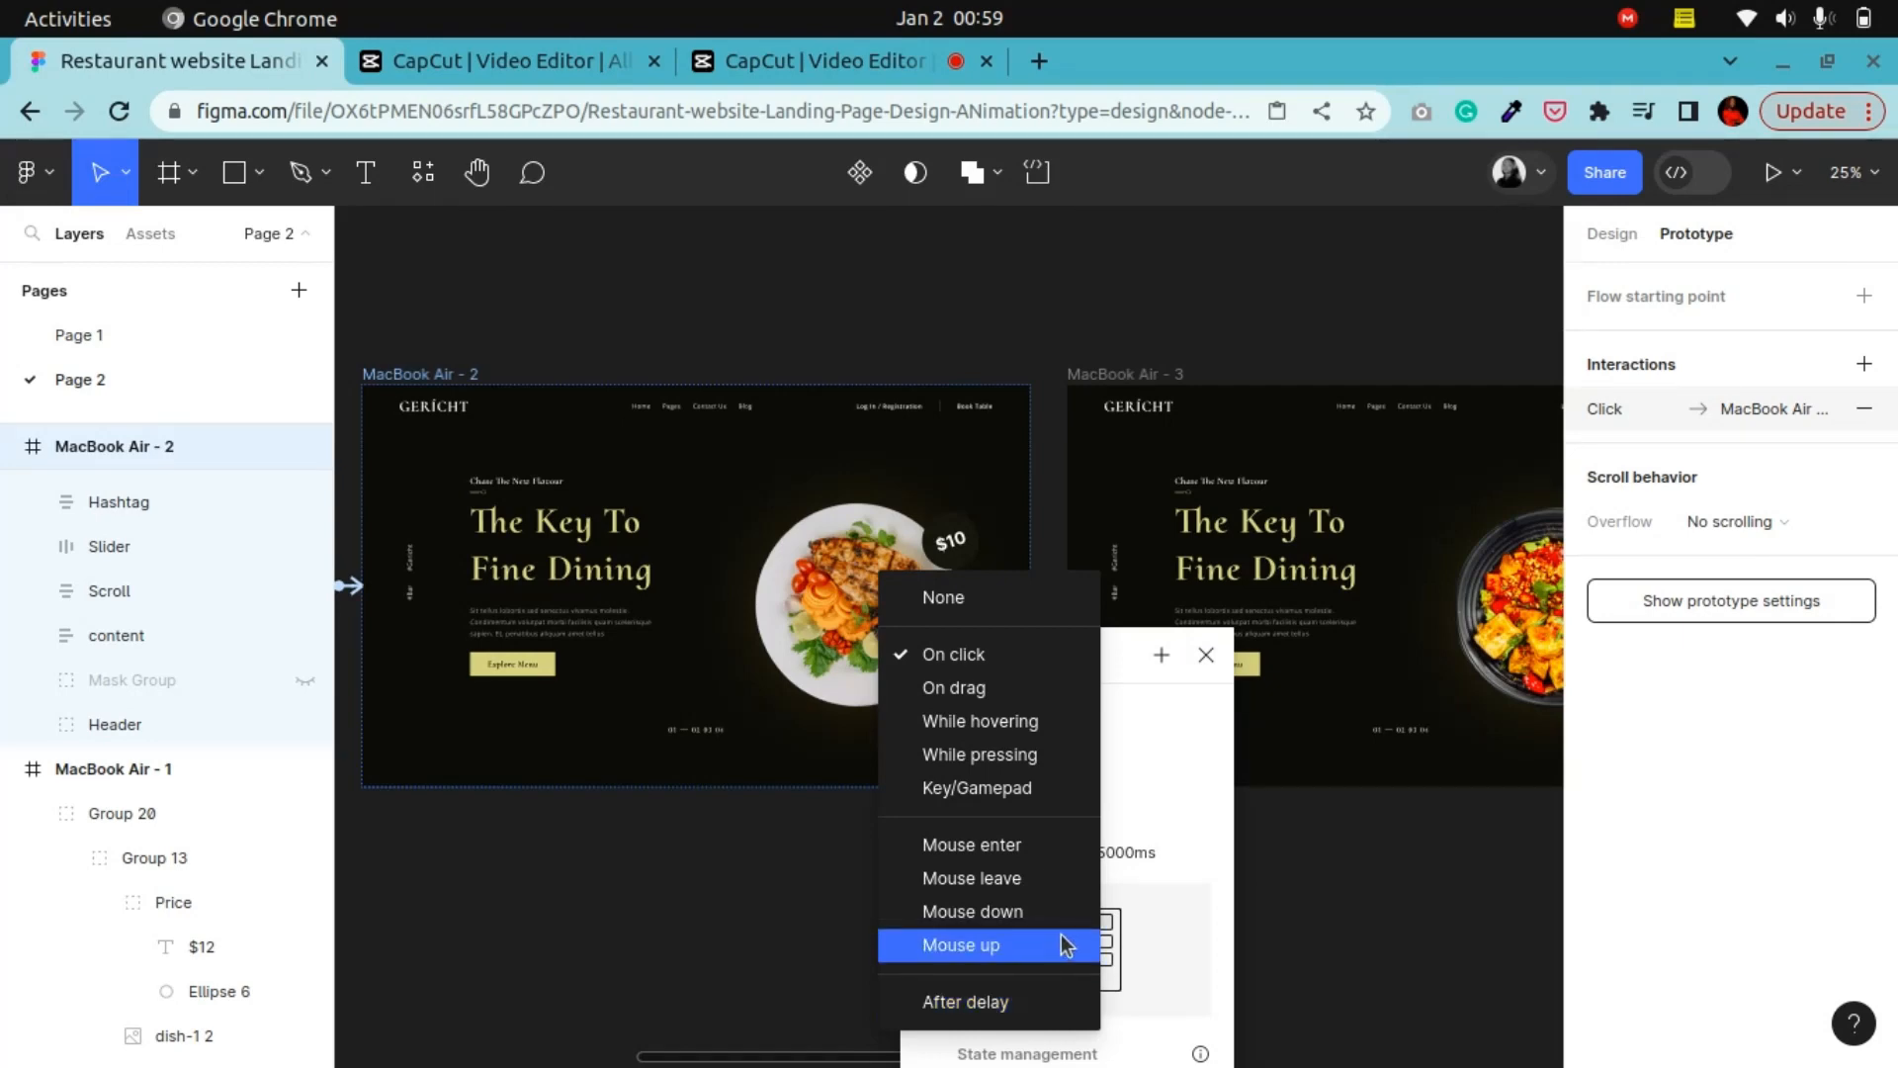
click(1052, 1016)
click(1012, 697)
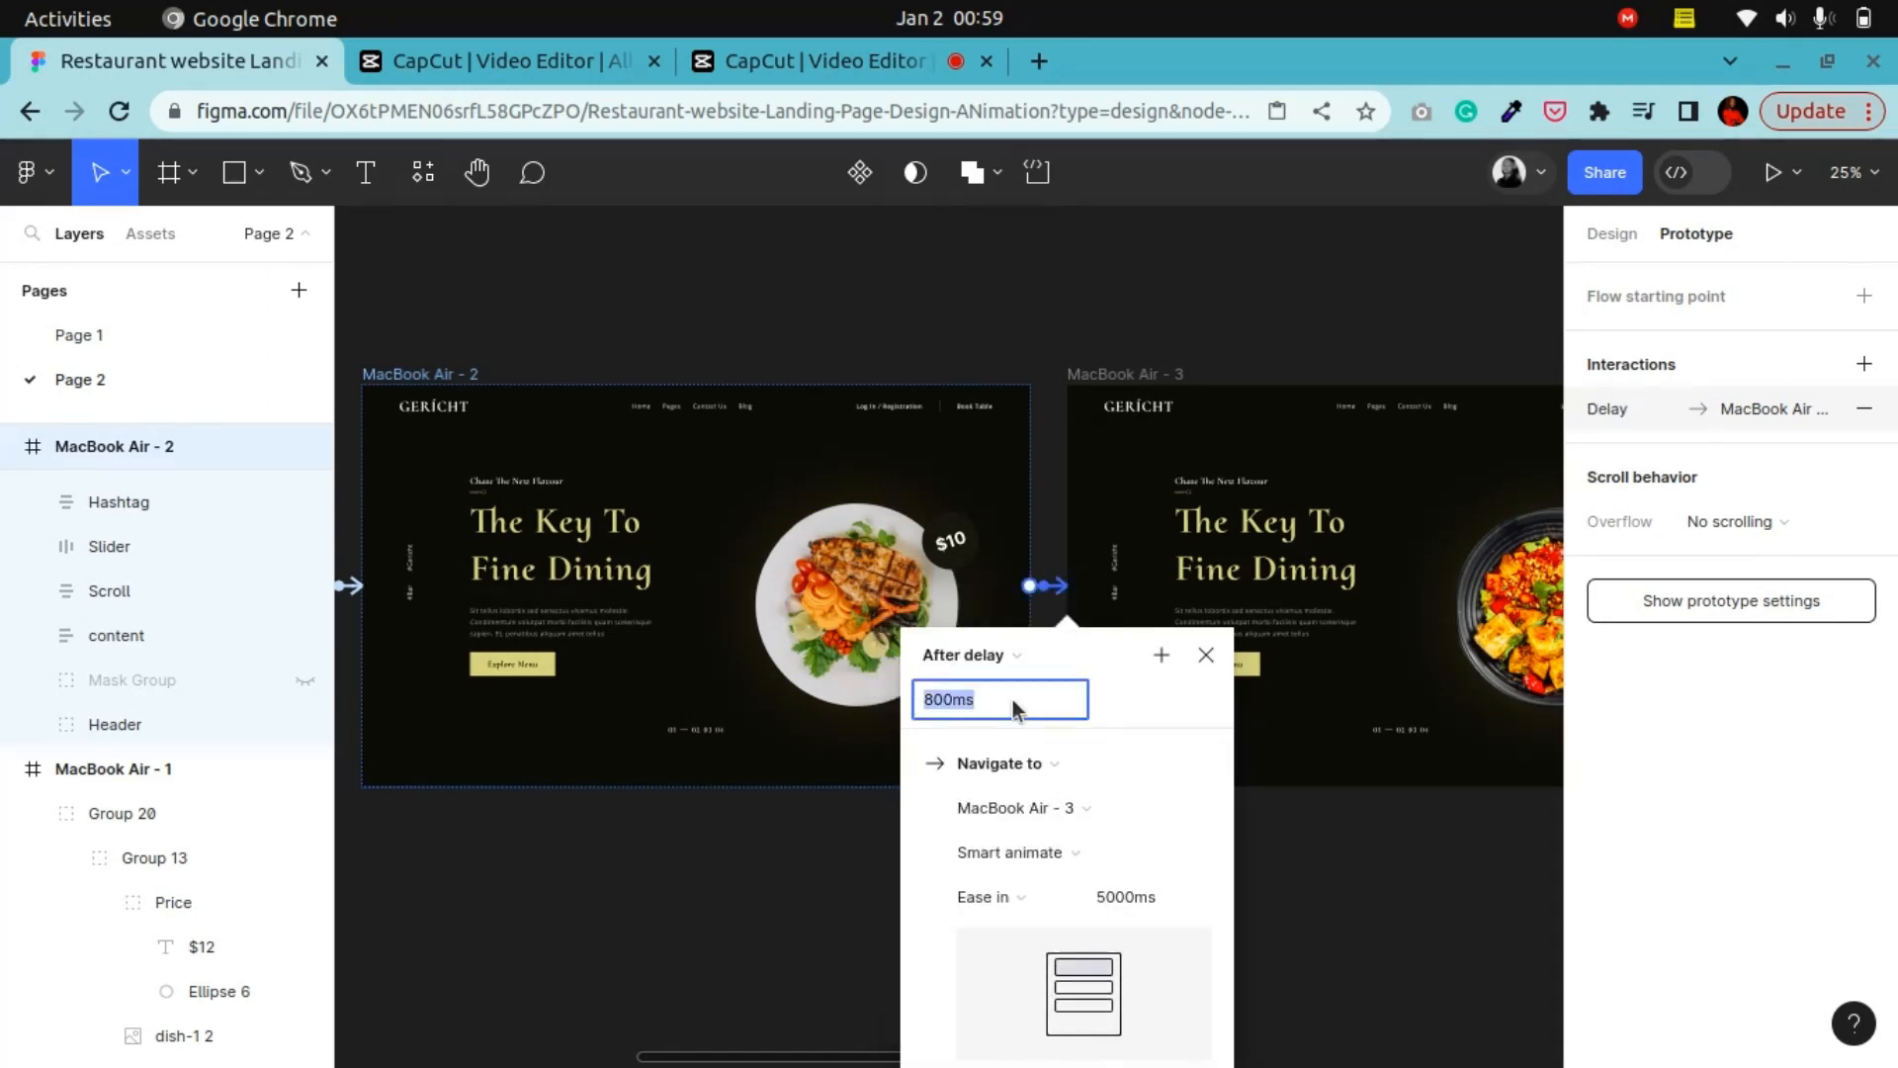
text(1ms)
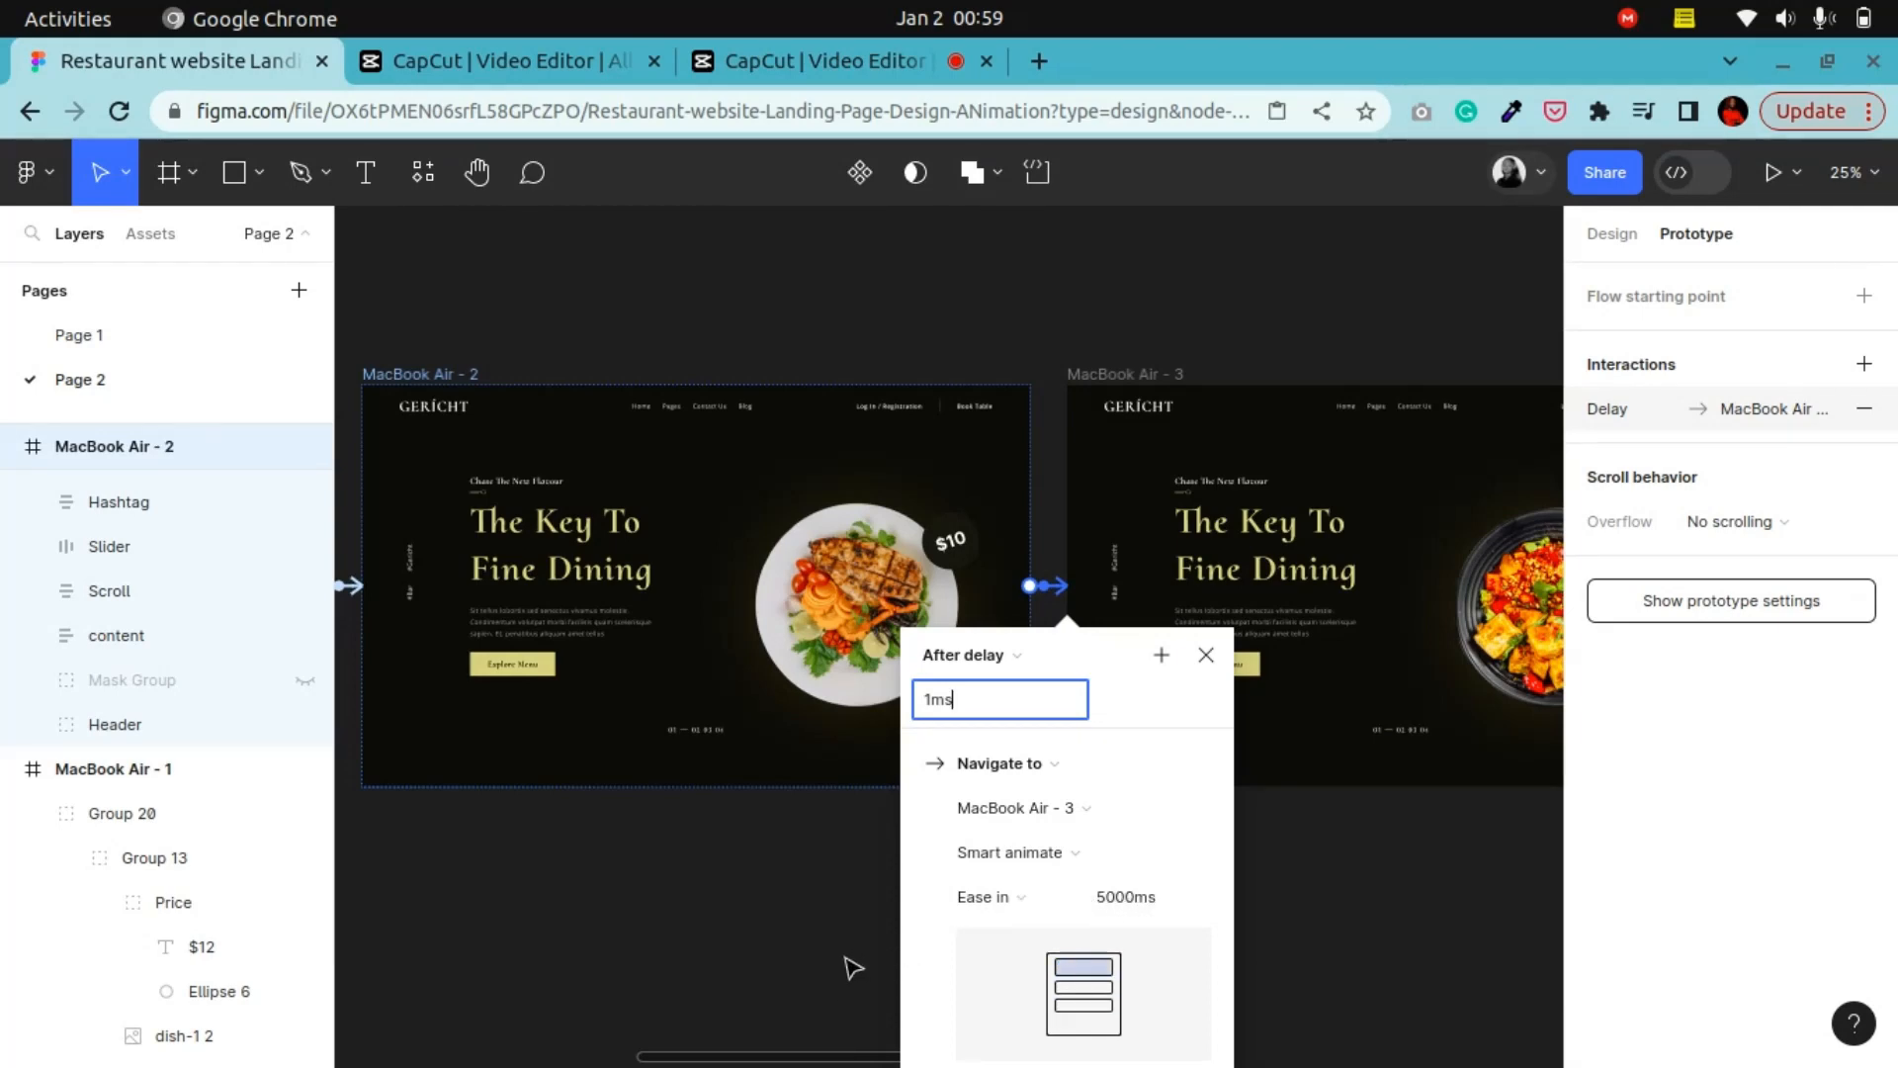
click(745, 355)
Connect the MacBook Air - 3 frame to the MacBook Air - 4 frame with a prototype link
click(476, 172)
drag(1026, 607, 365, 627)
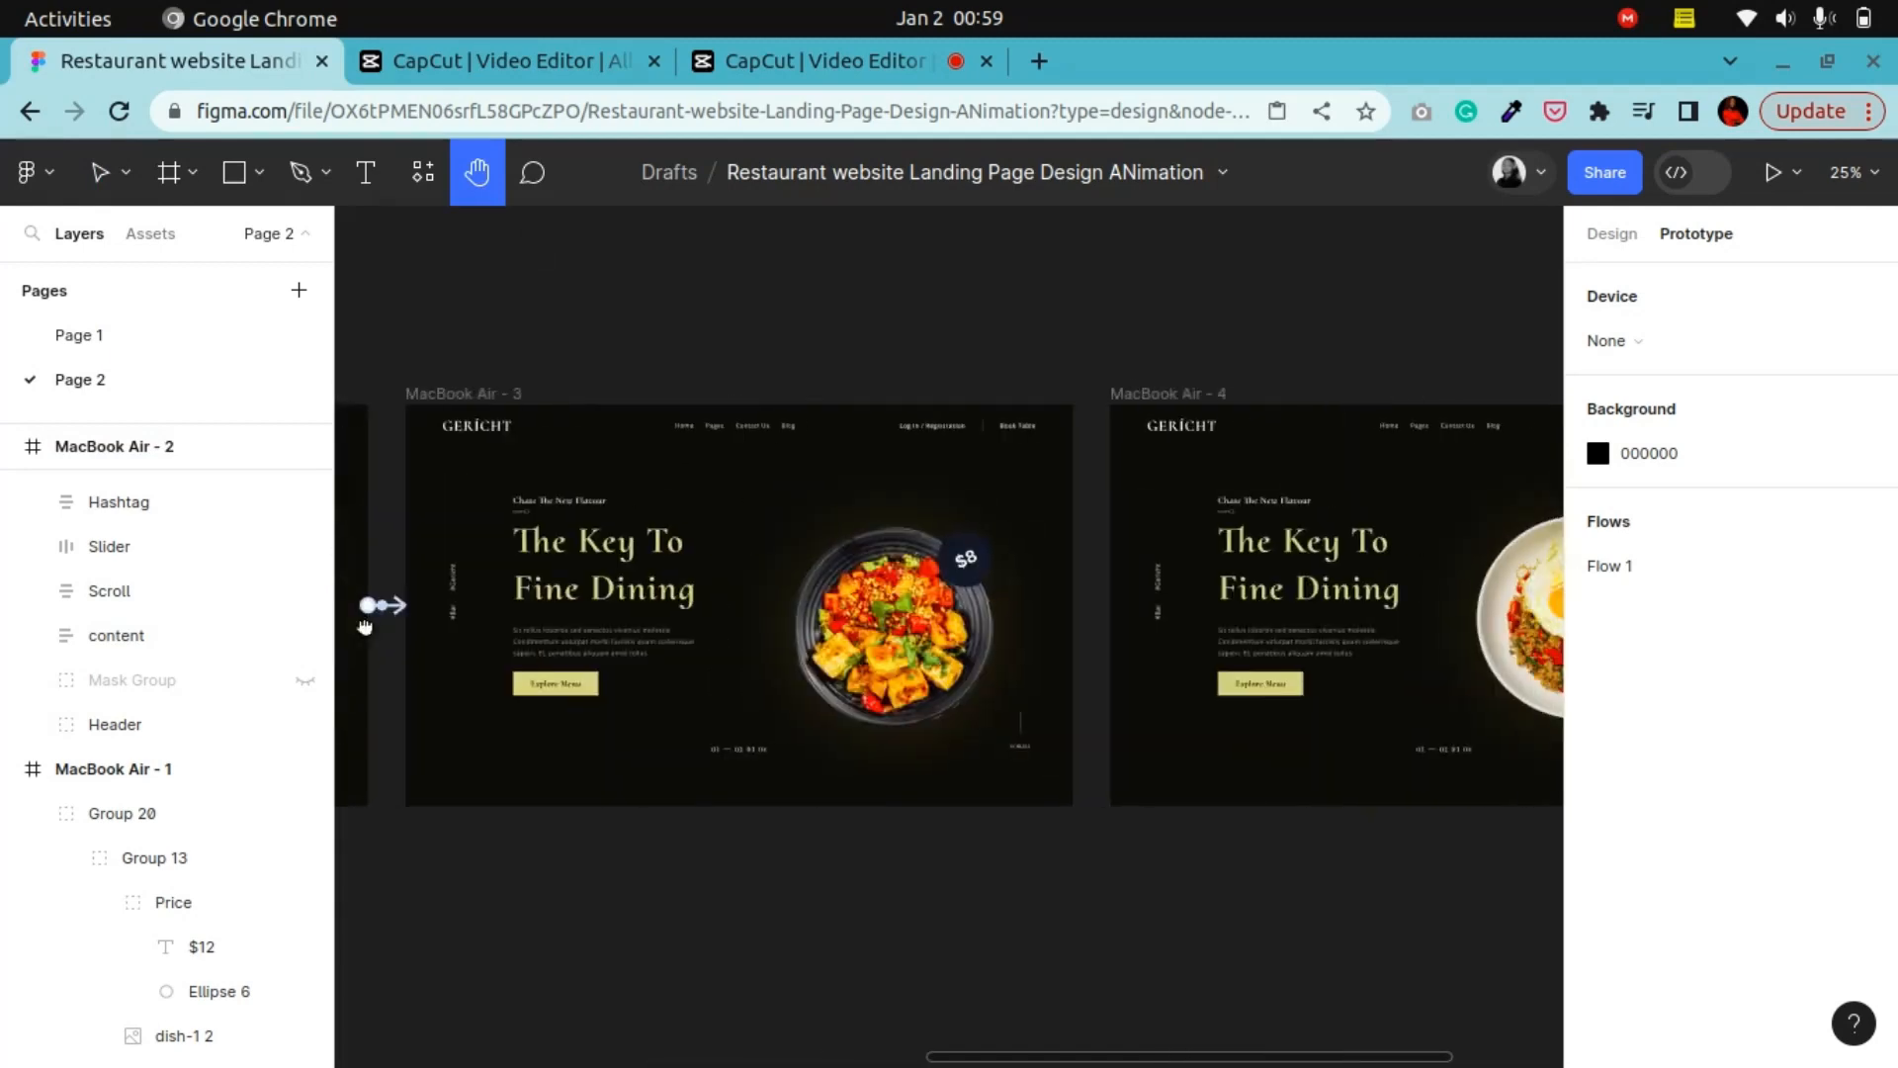
drag(1177, 704, 1166, 702)
click(99, 173)
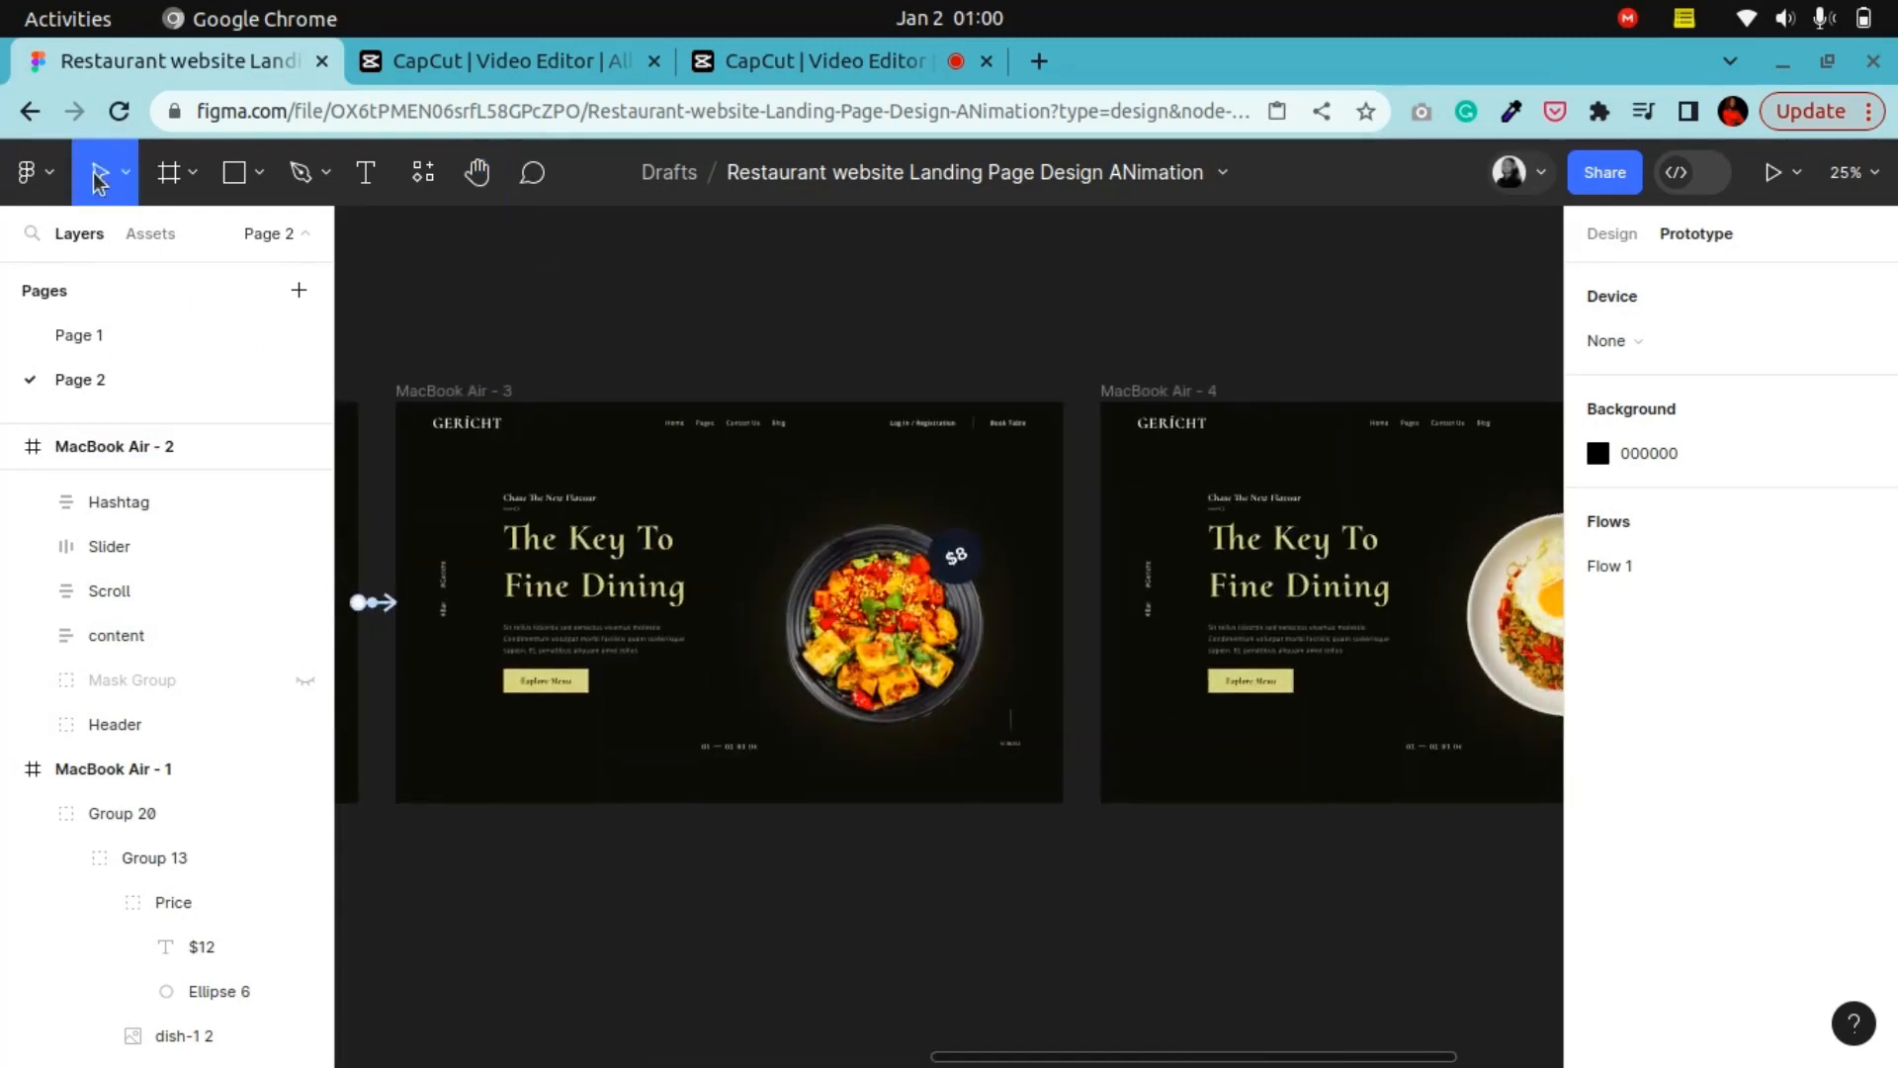
click(426, 383)
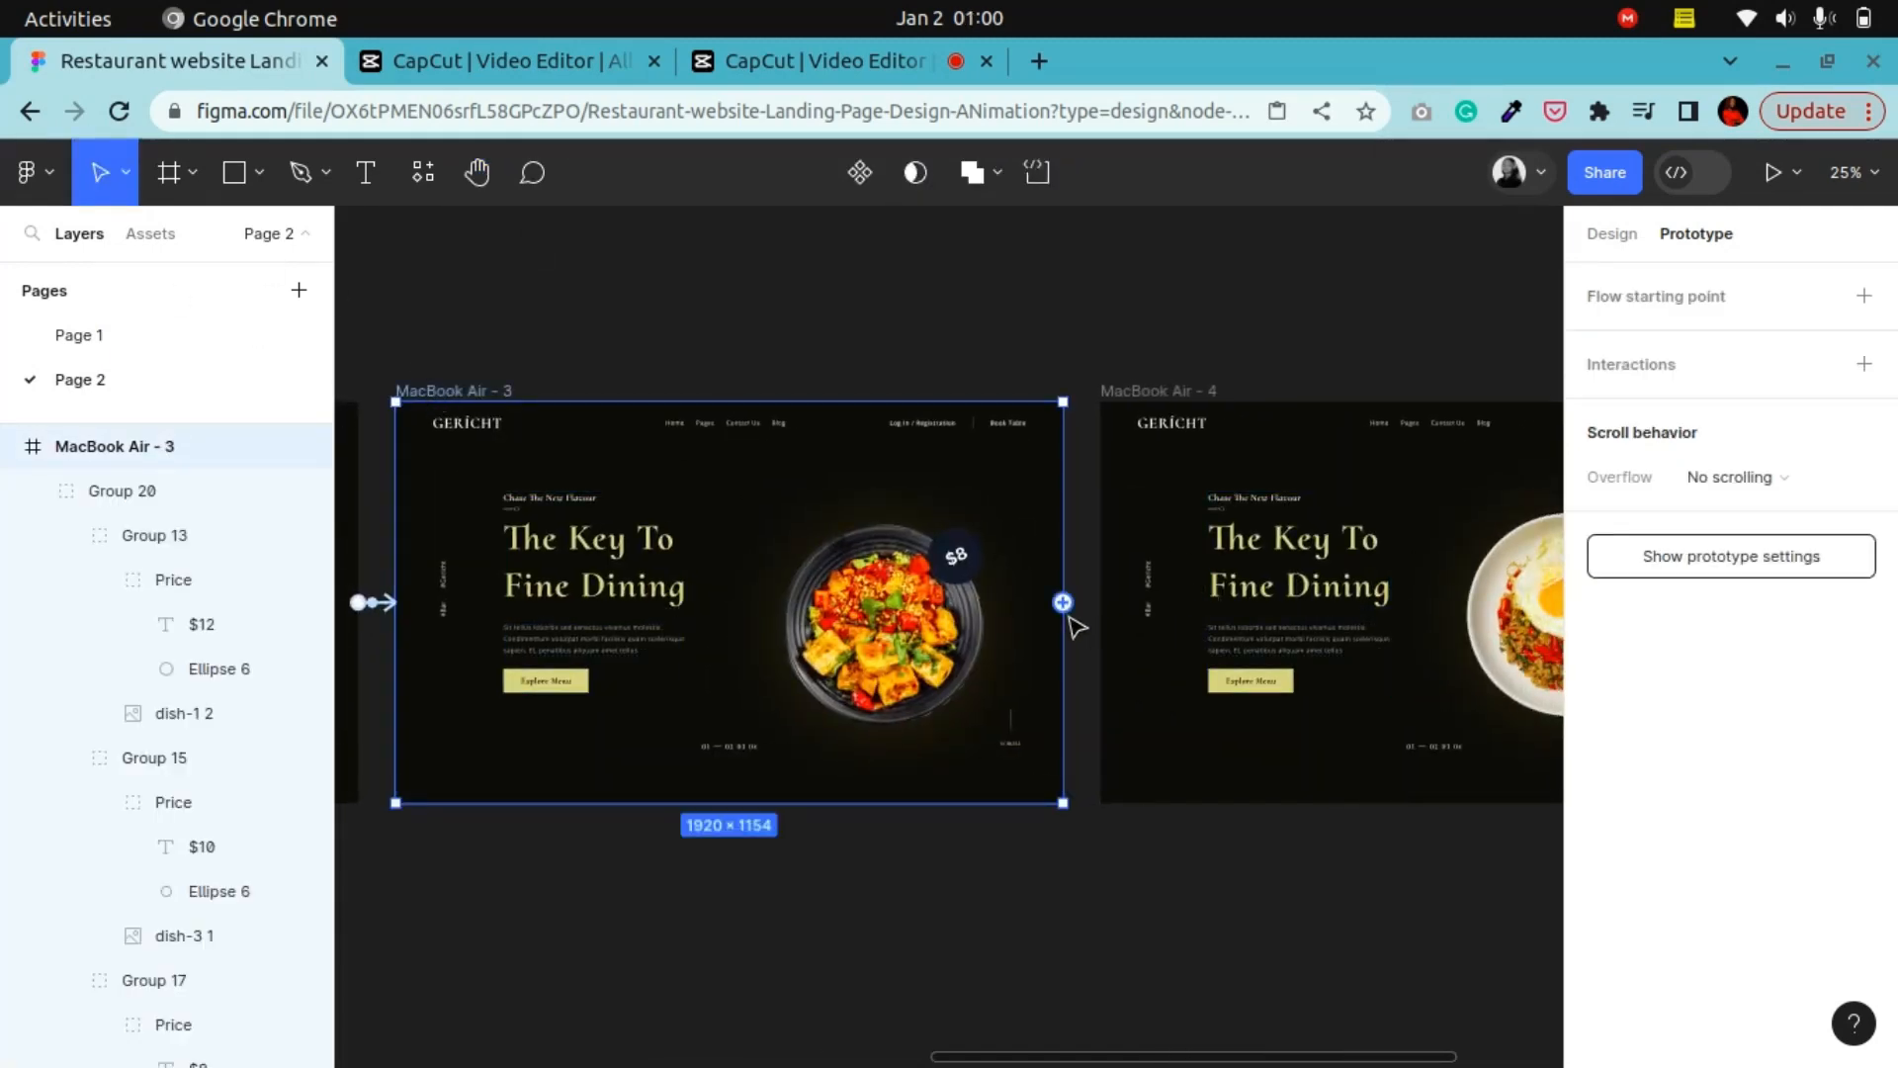
drag(1069, 618, 1122, 644)
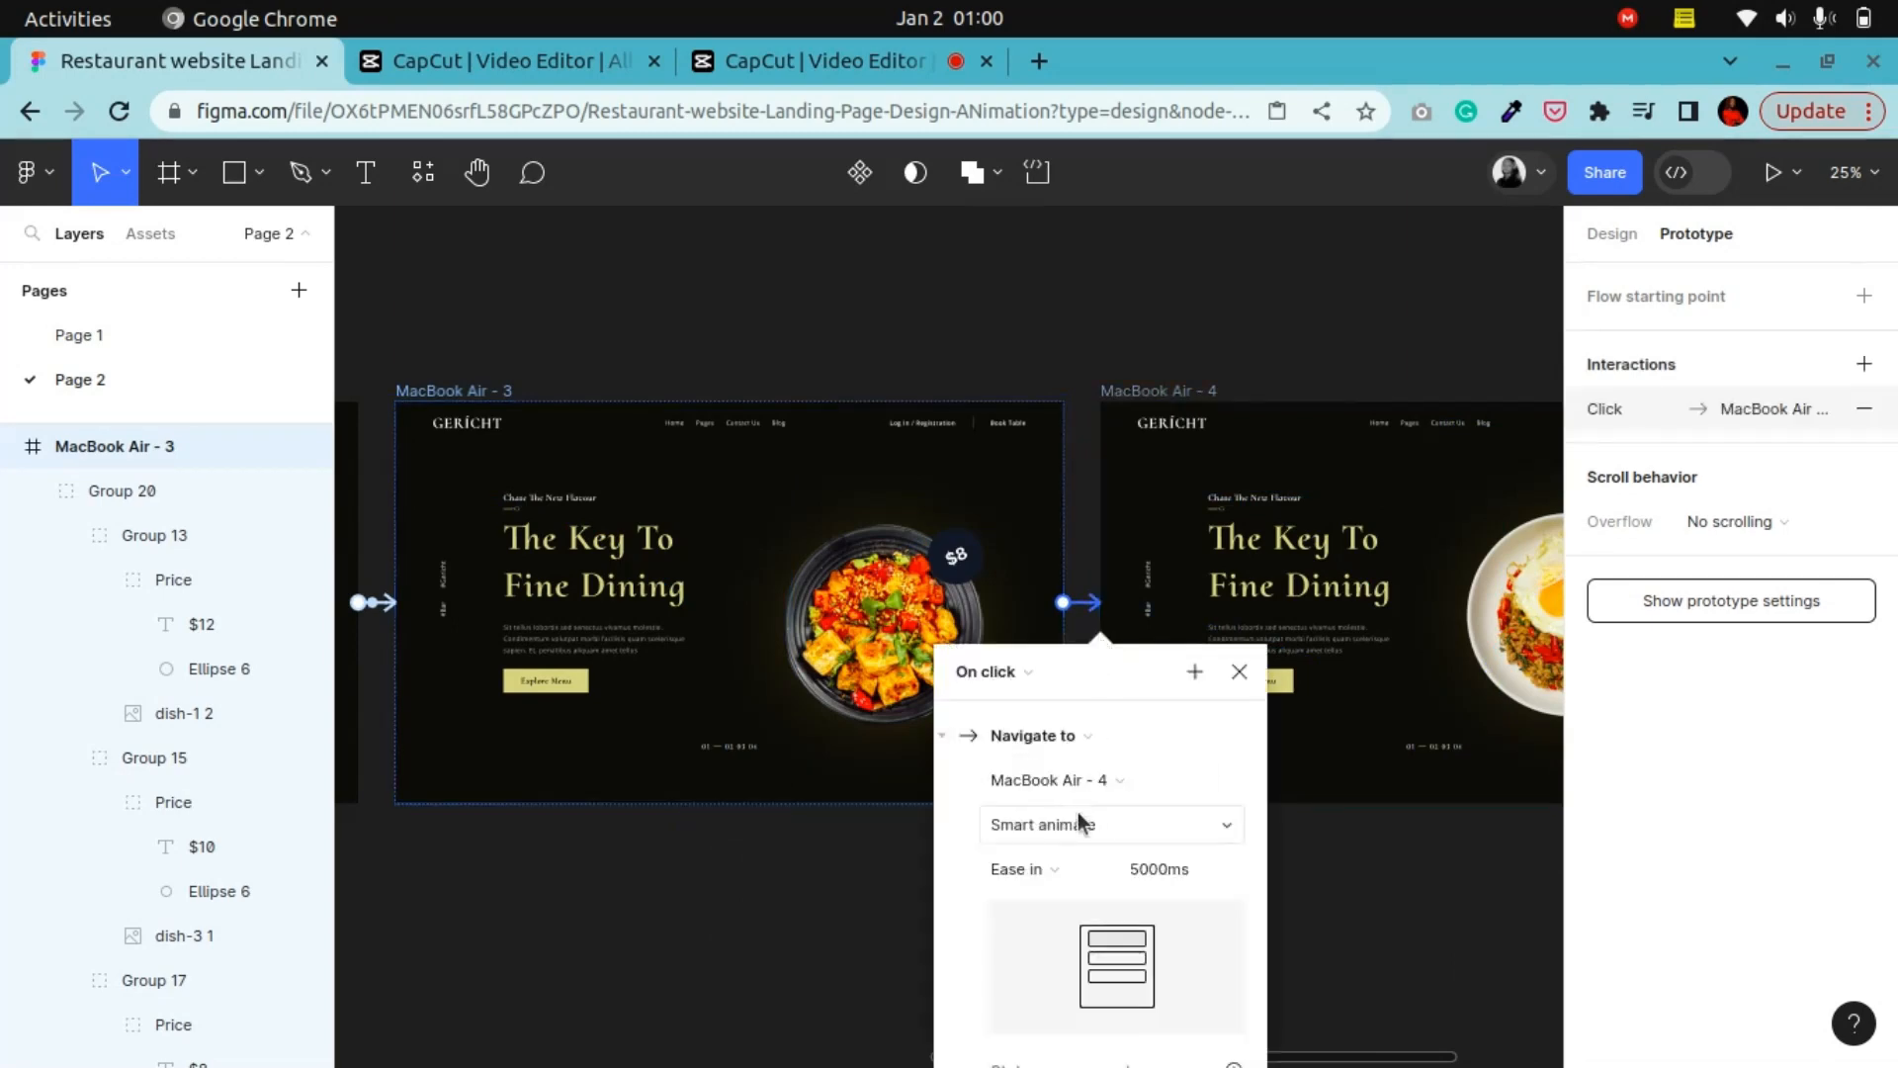
Set the MacBook Air - 3 interaction to trigger After delay with a delay of 1 ms
click(989, 672)
click(999, 1017)
click(1014, 727)
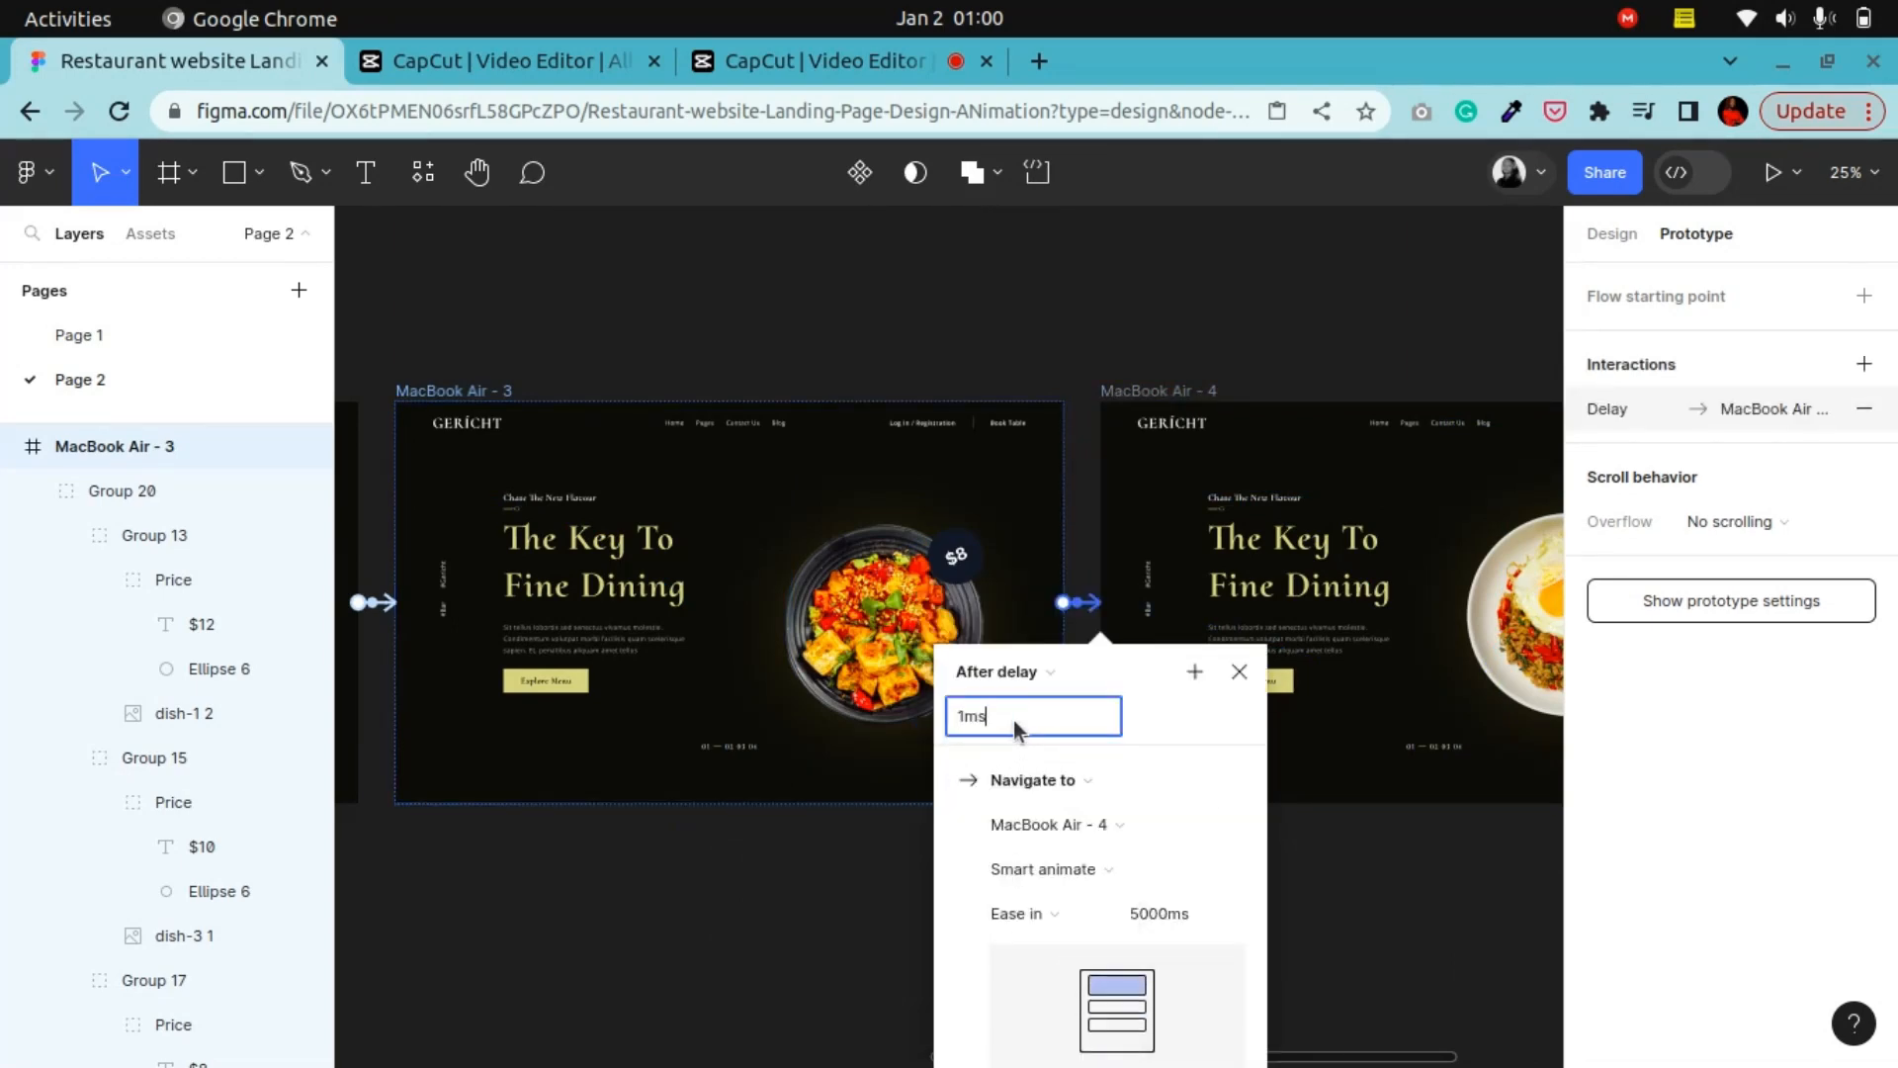
key(Return)
click(774, 889)
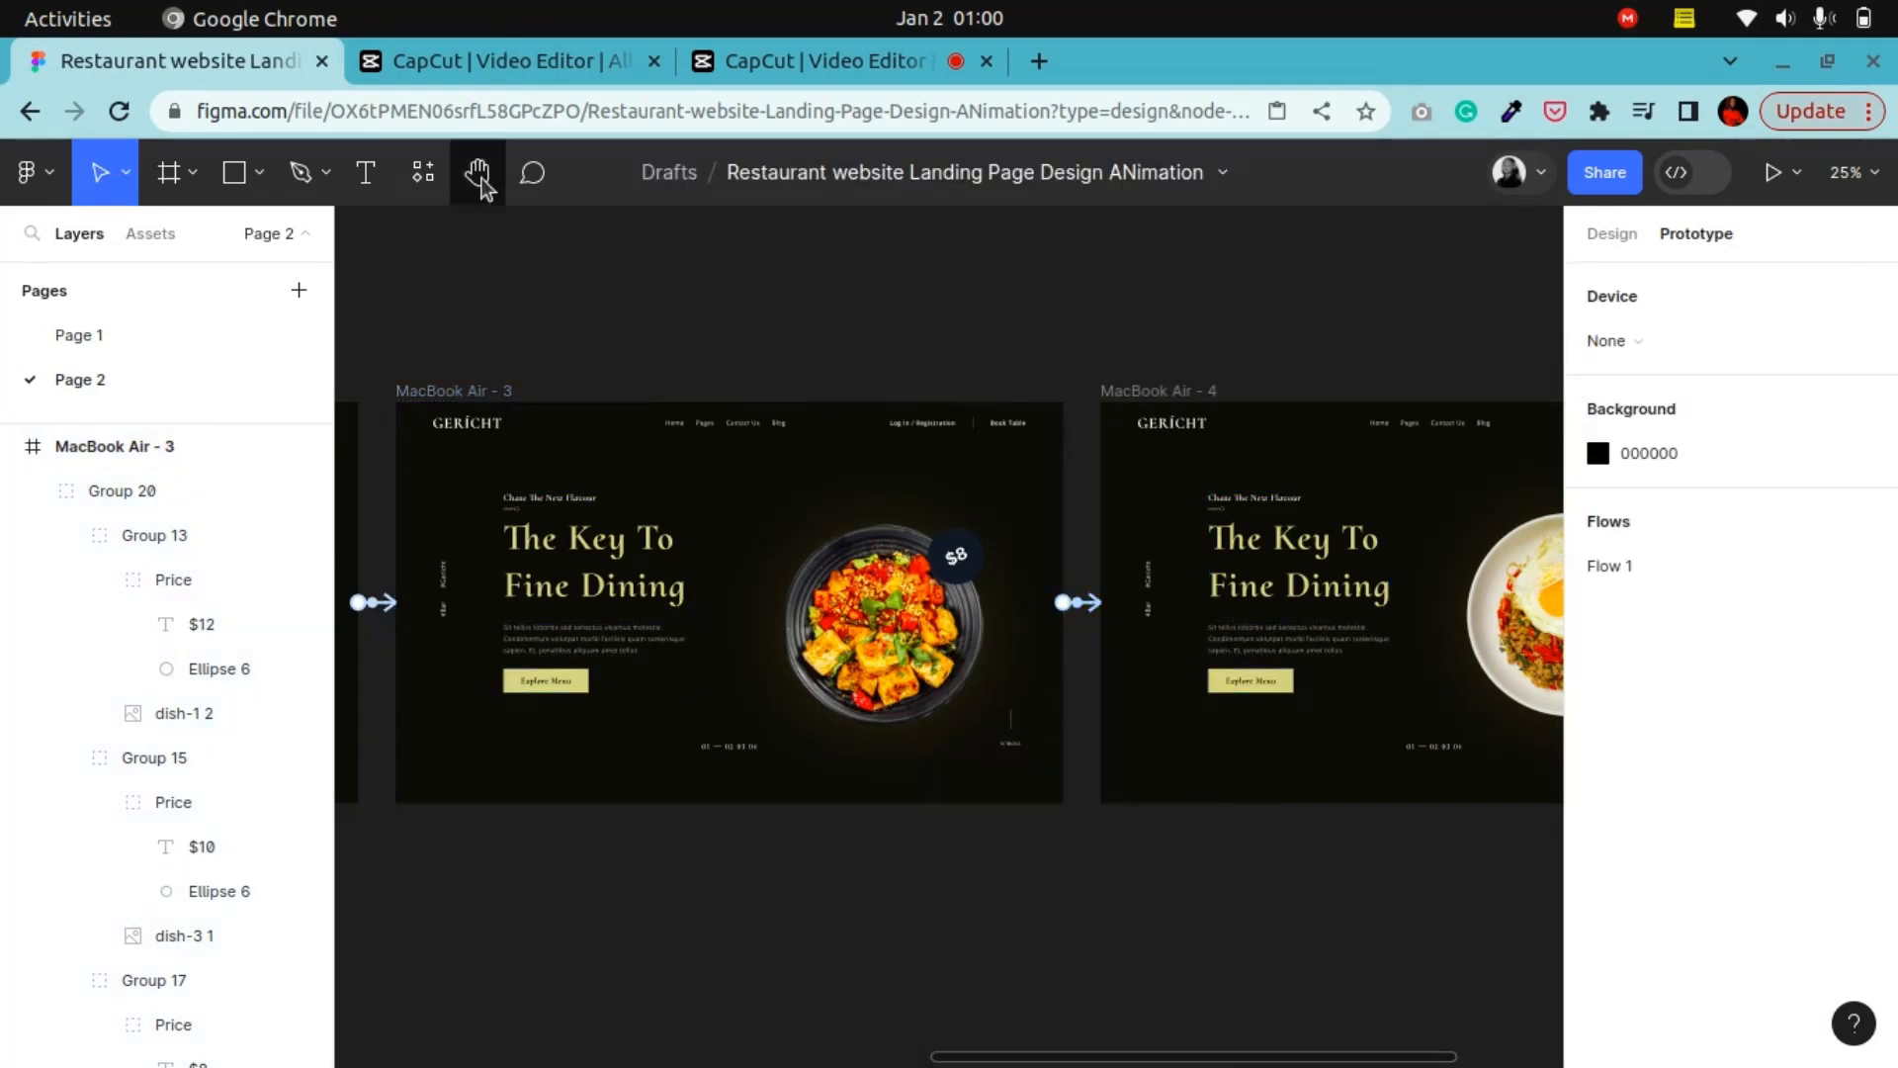
Select the MacBook Air - 1 frame and launch the prototype presentation from it
click(478, 173)
drag(499, 420, 1262, 409)
drag(732, 397, 636, 409)
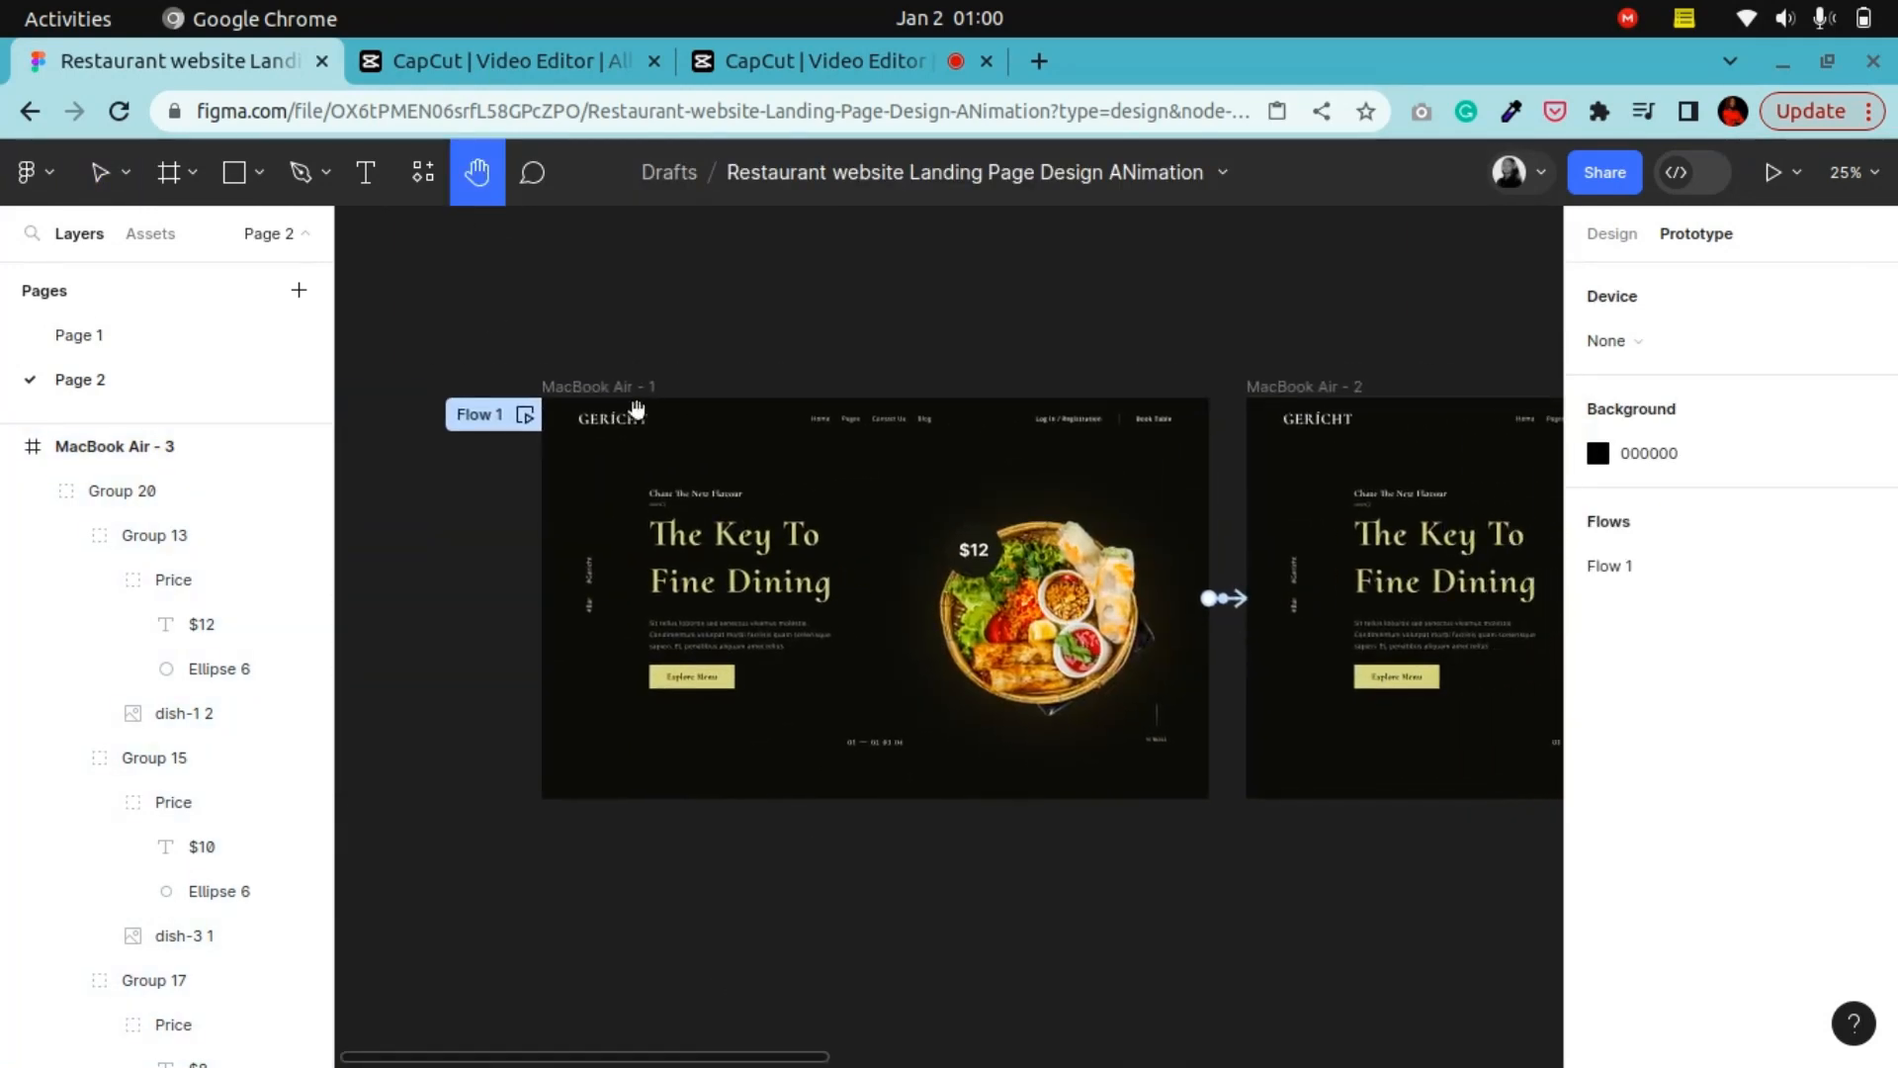
click(100, 172)
click(593, 385)
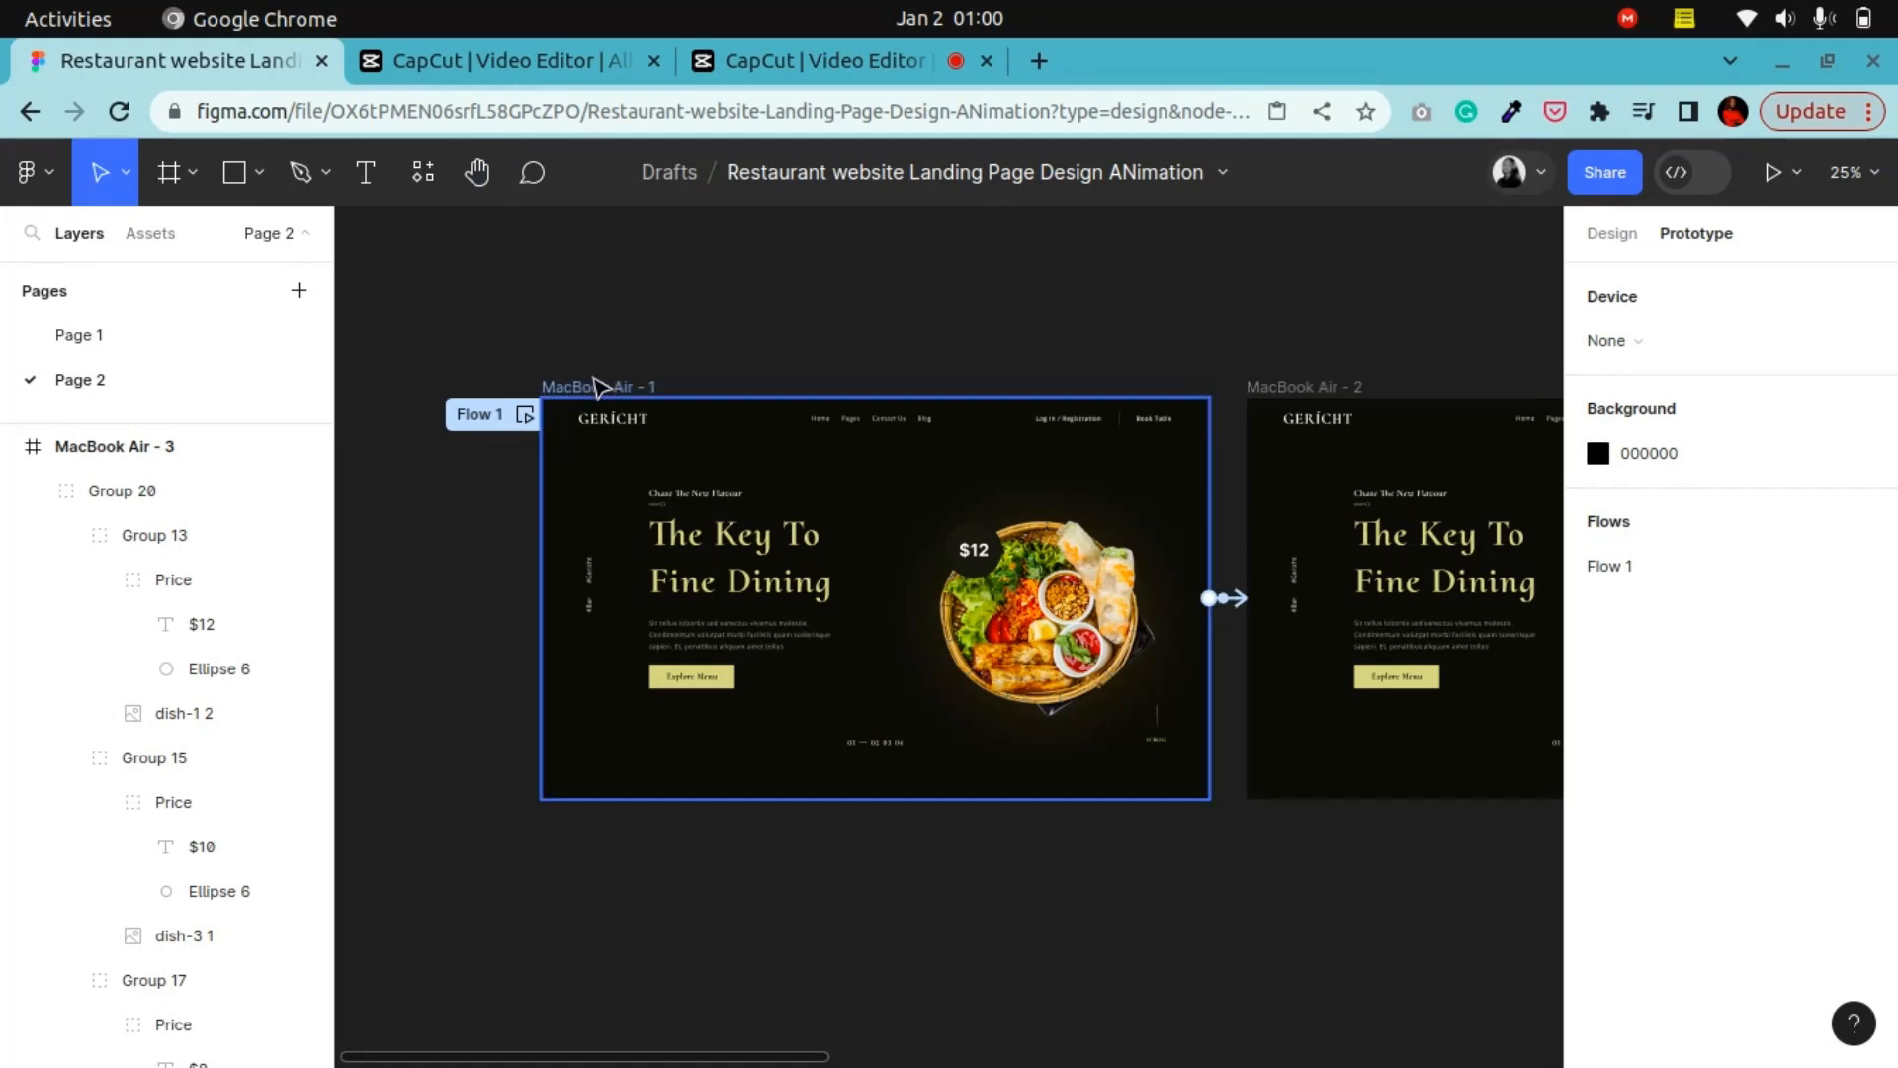
click(1769, 173)
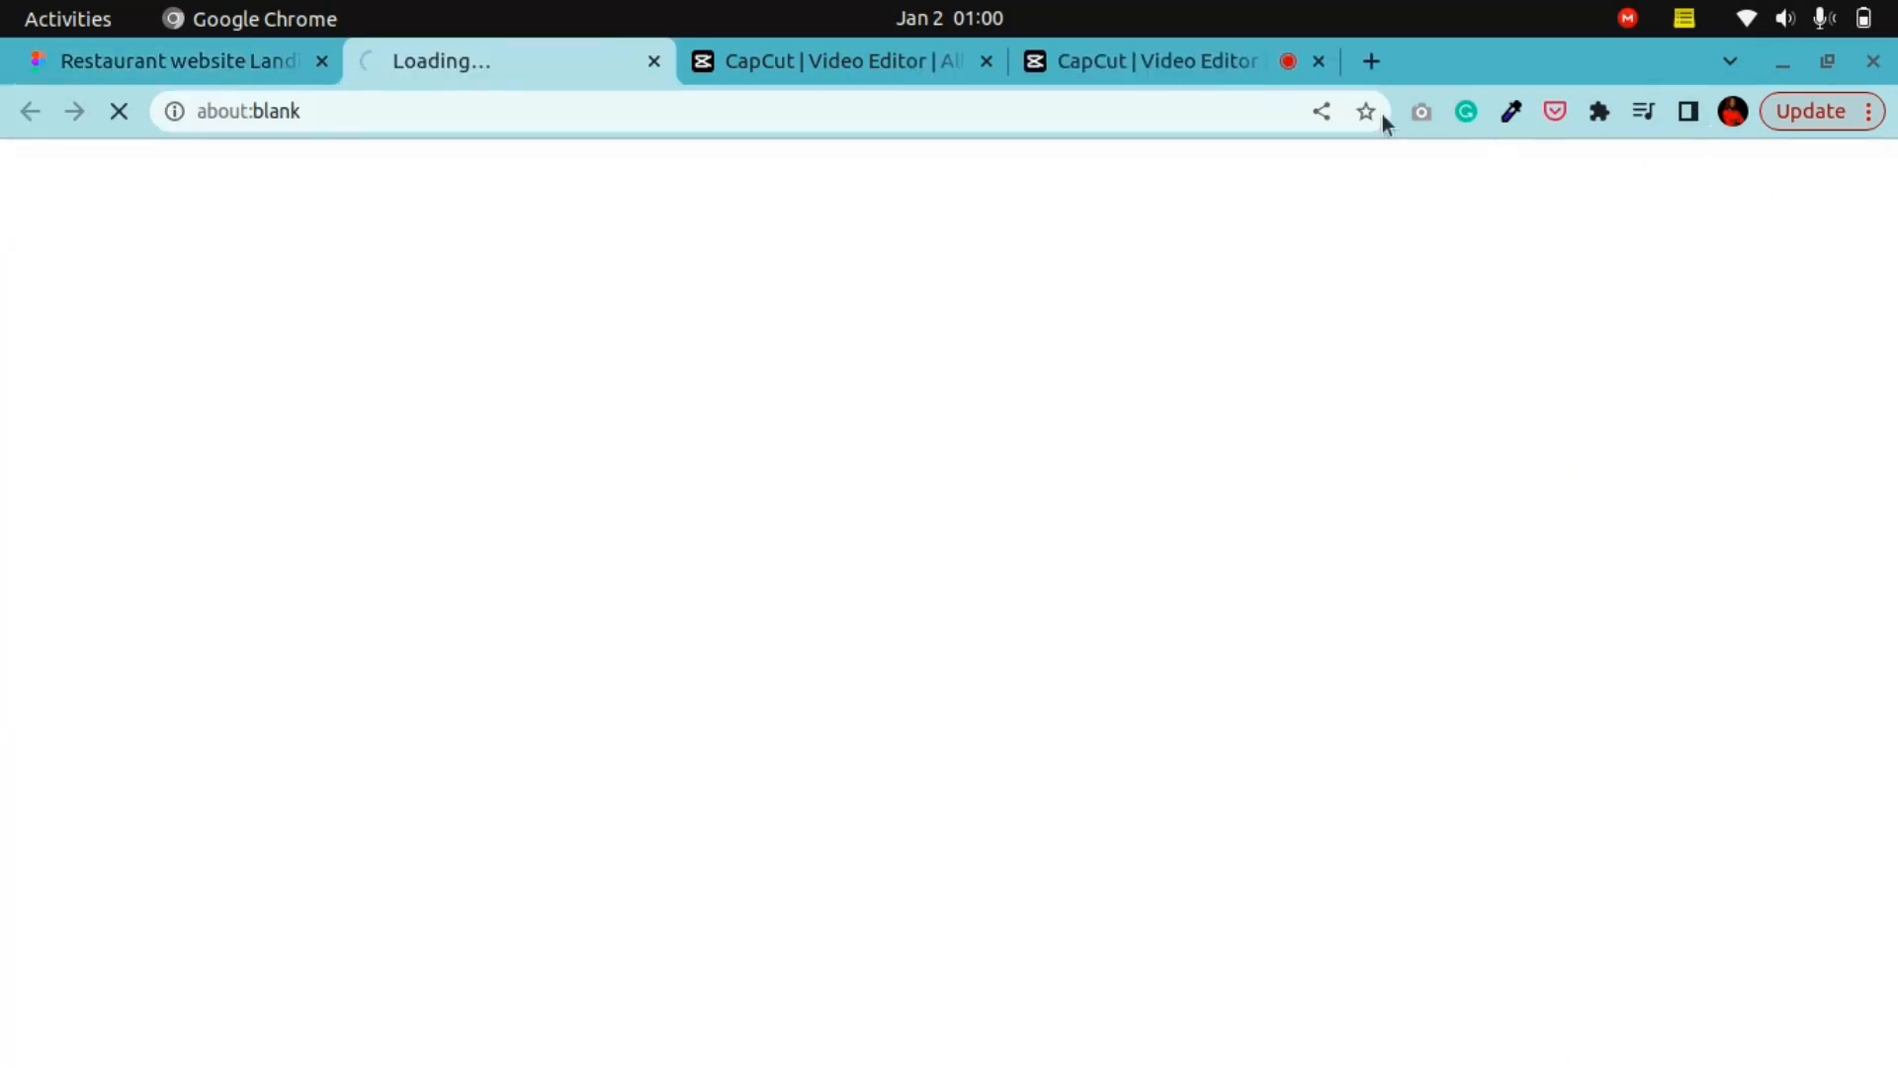